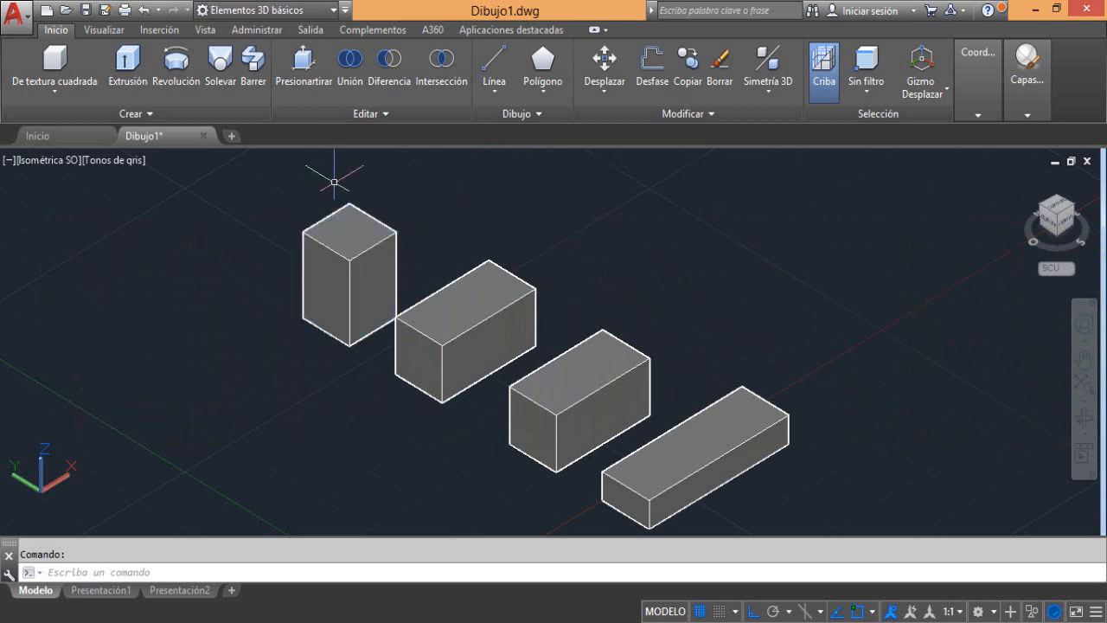
Start an edge fillet and select the front-left edge of the tallest box's top face
left_click(368, 112)
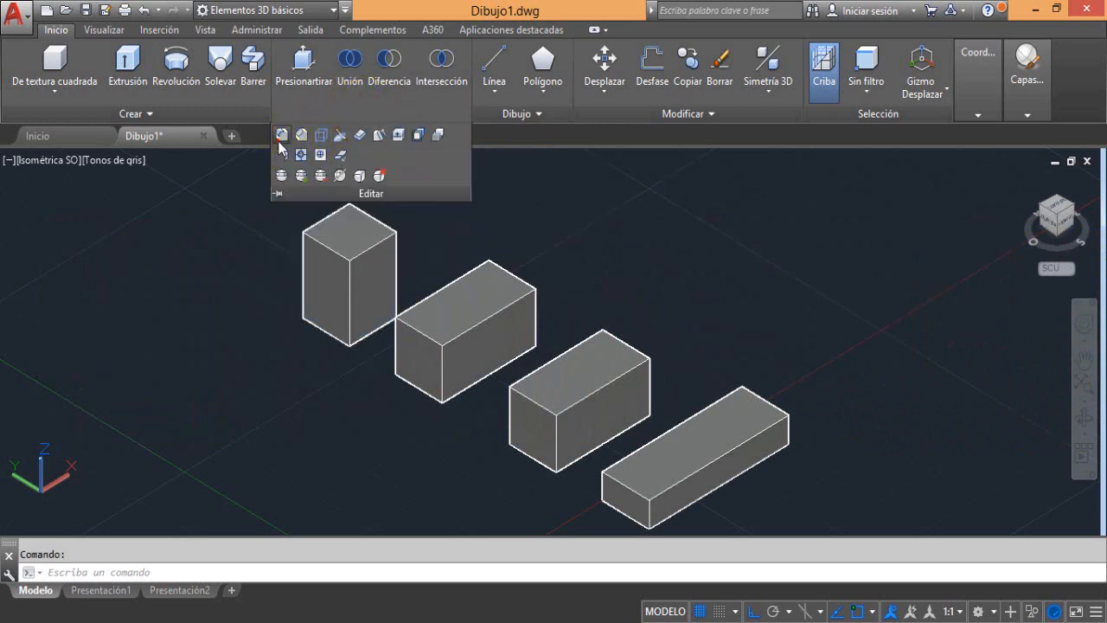
left_click(281, 136)
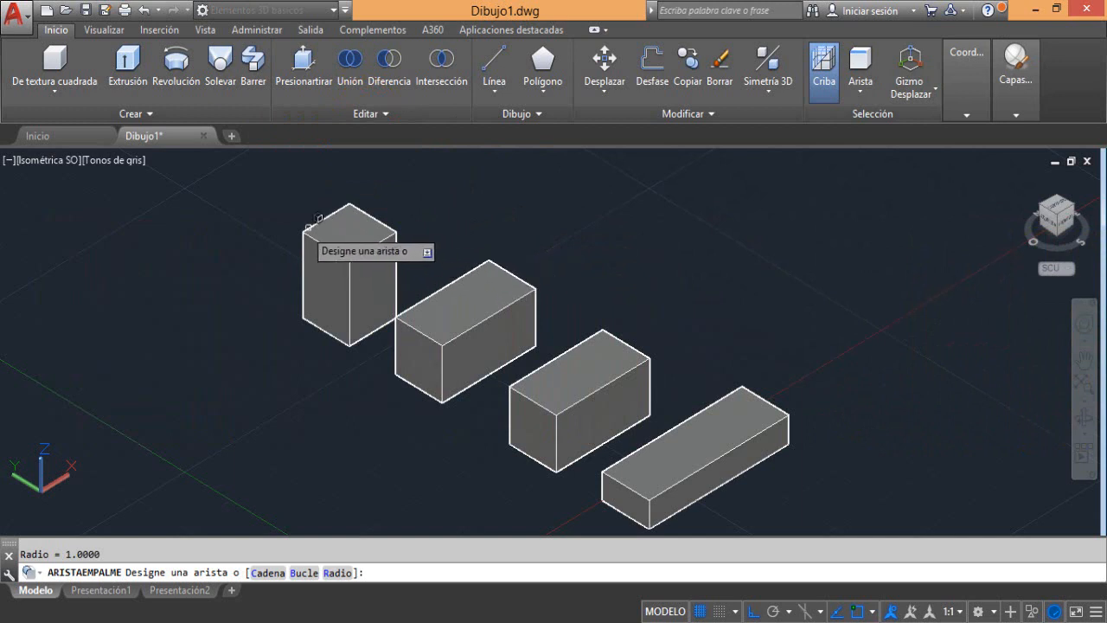
scroll(273, 213, "up", 3)
scroll(274, 213, "down", 3)
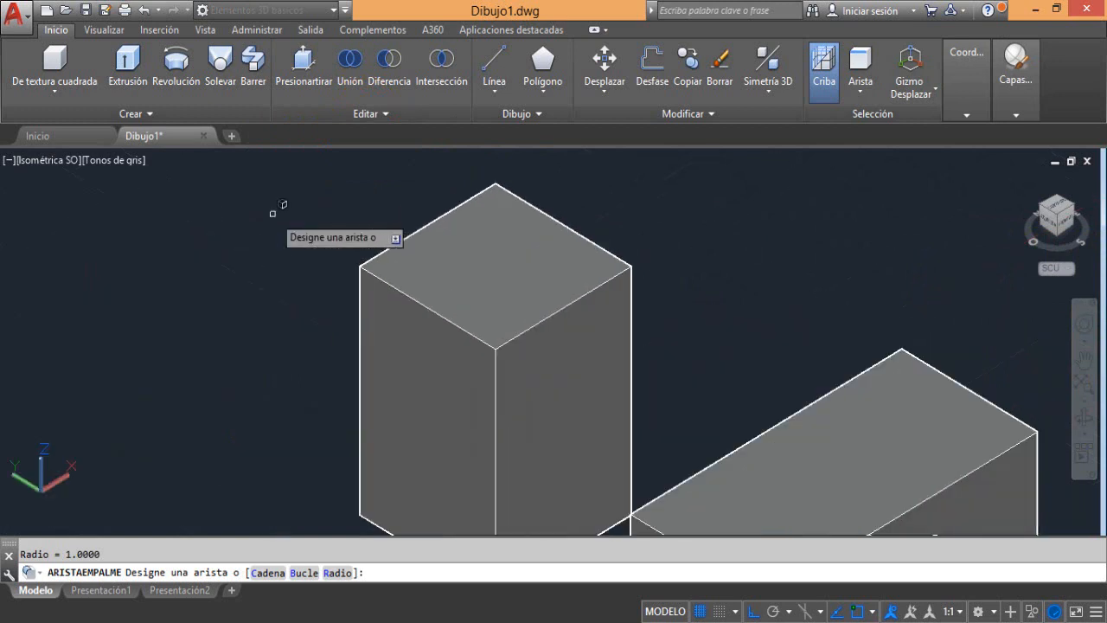
middle_click_drag(271, 210, 323, 221)
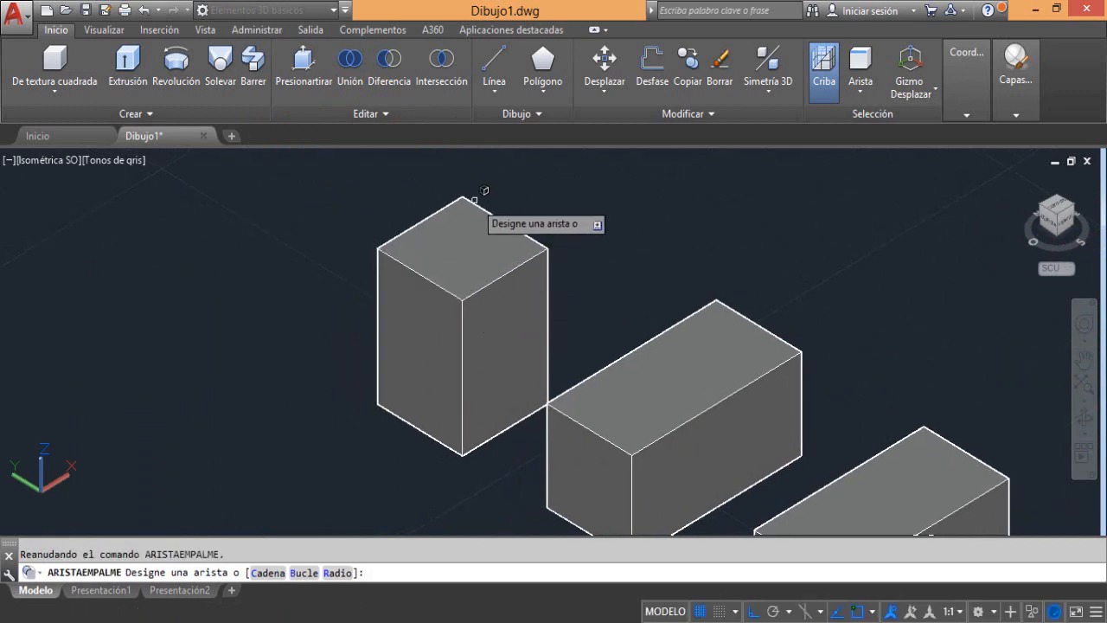
left_click(419, 275)
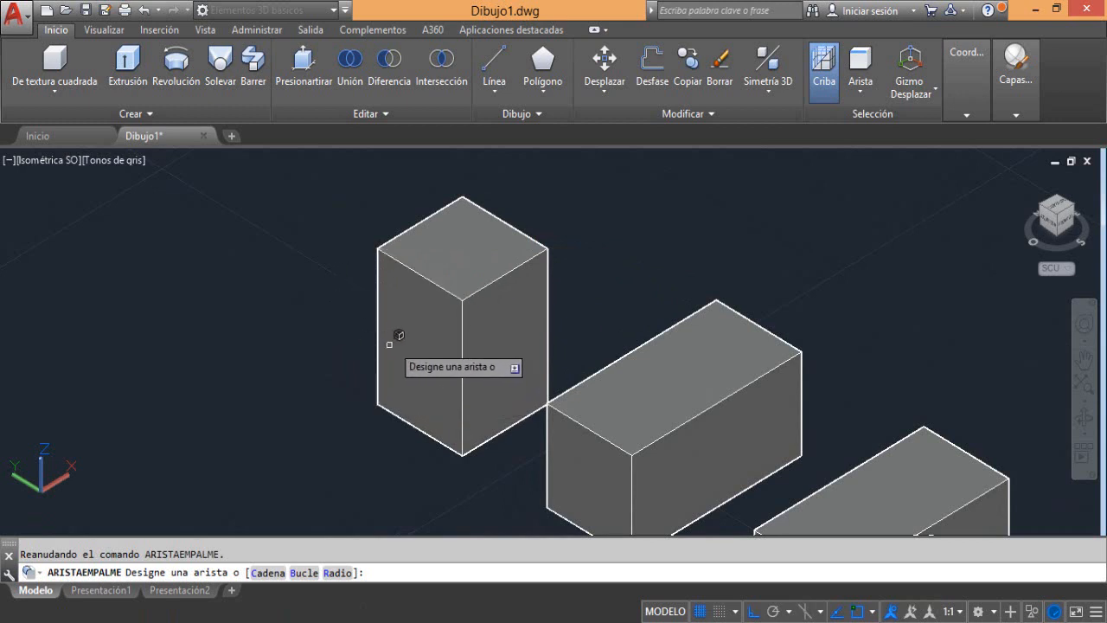
left_click(417, 273)
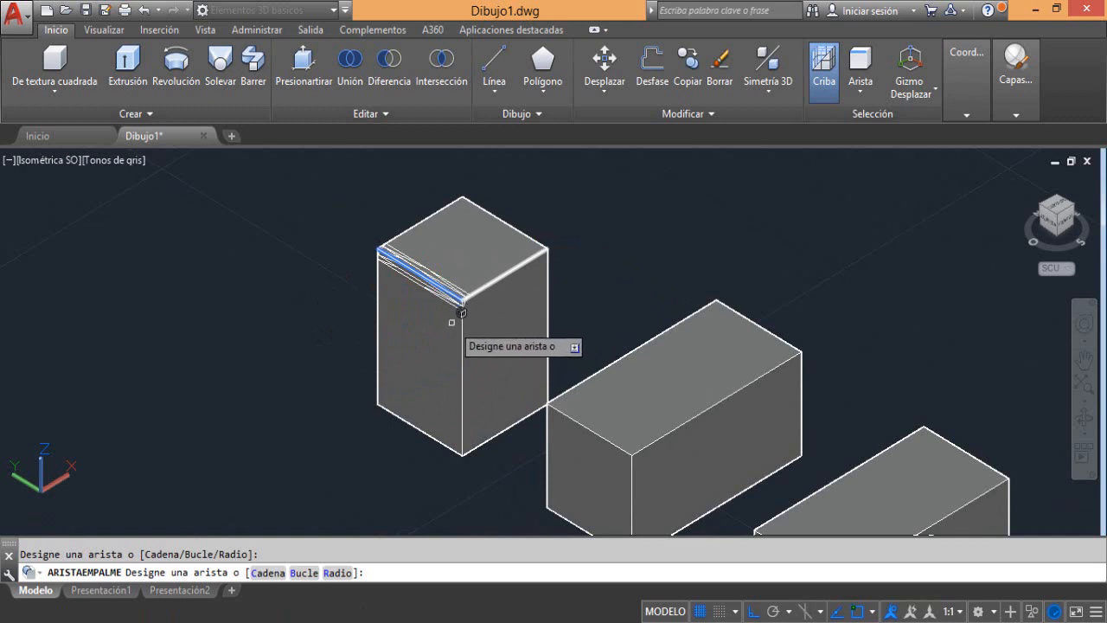
Set the fillet radius to 3 and apply the fillet to the selected top edge of the tallest box
left_click(339, 572)
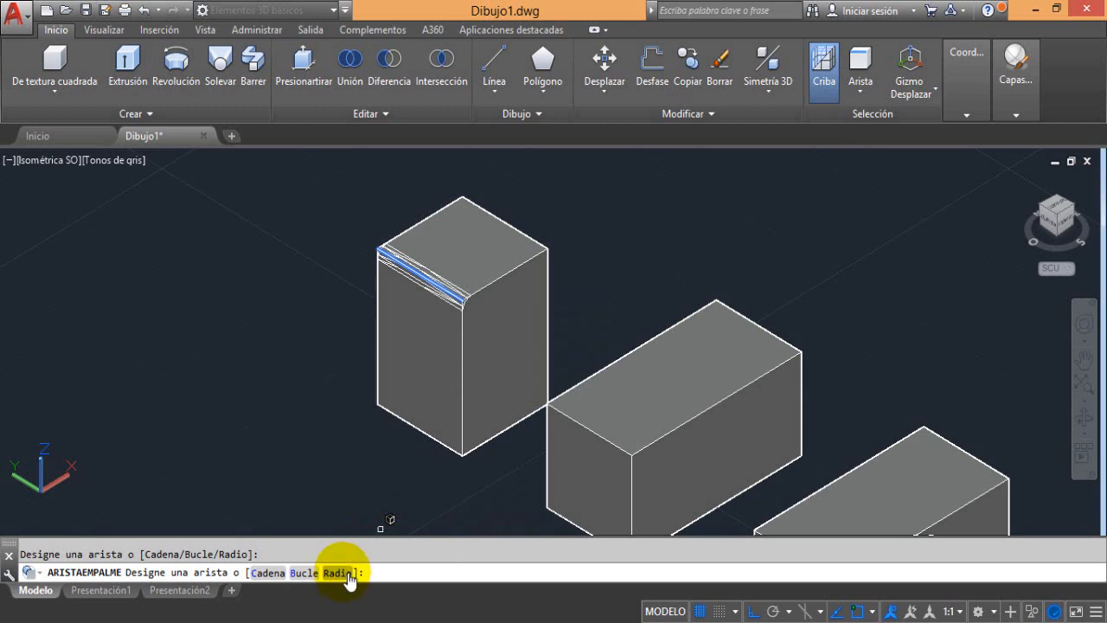
left_click(346, 573)
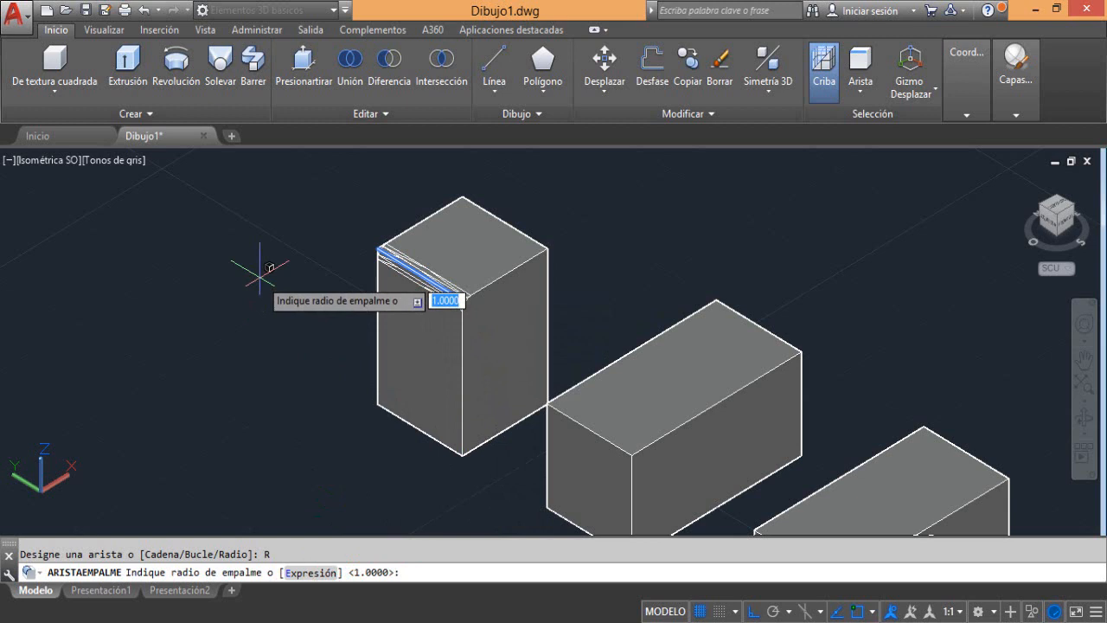
type("3")
key("Return")
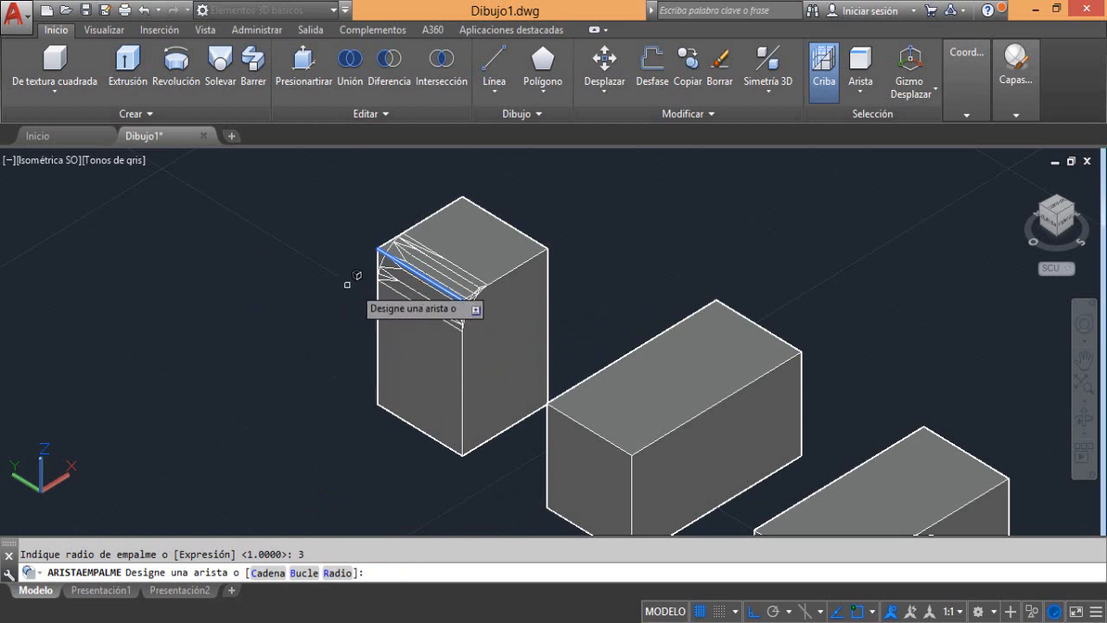
scroll(435, 286, "up", 3)
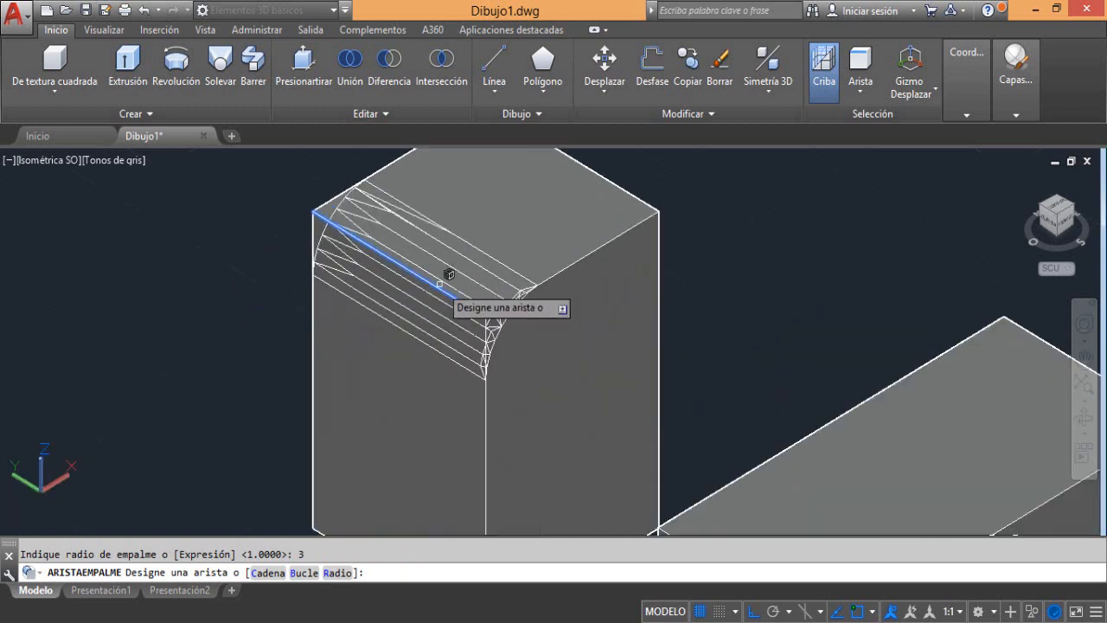
scroll(440, 284, "down", 3)
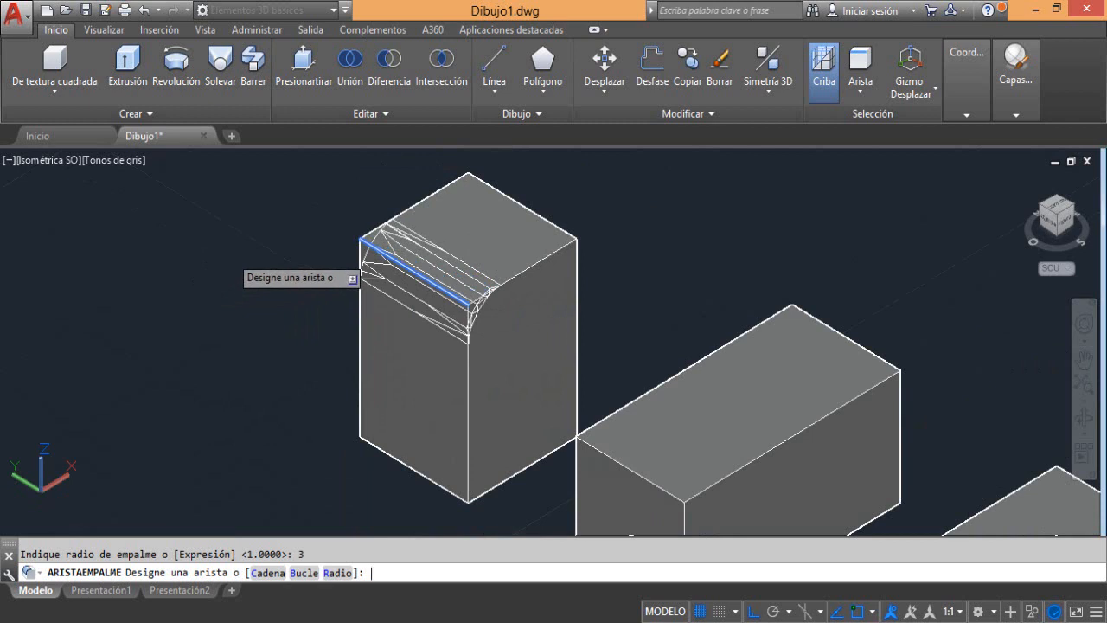
key("Return")
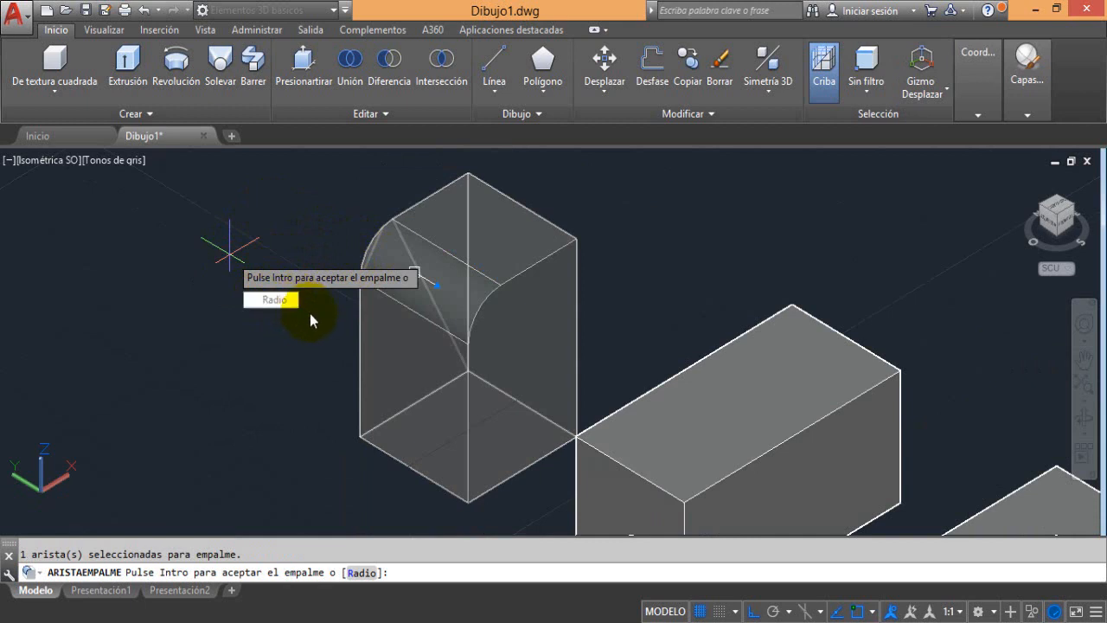
key("Return")
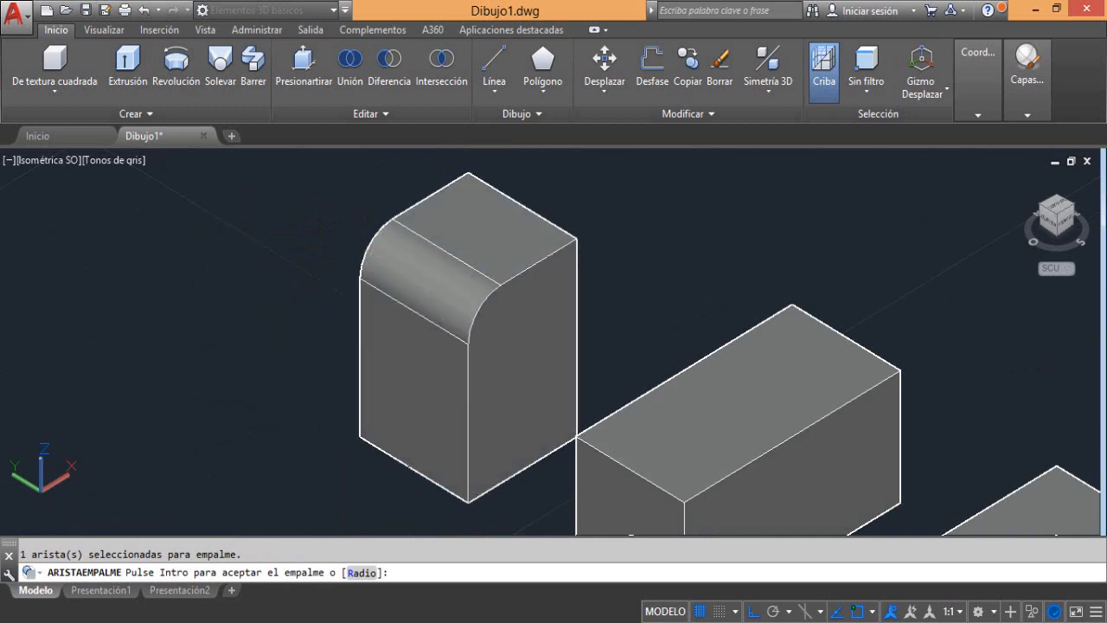
key("Return")
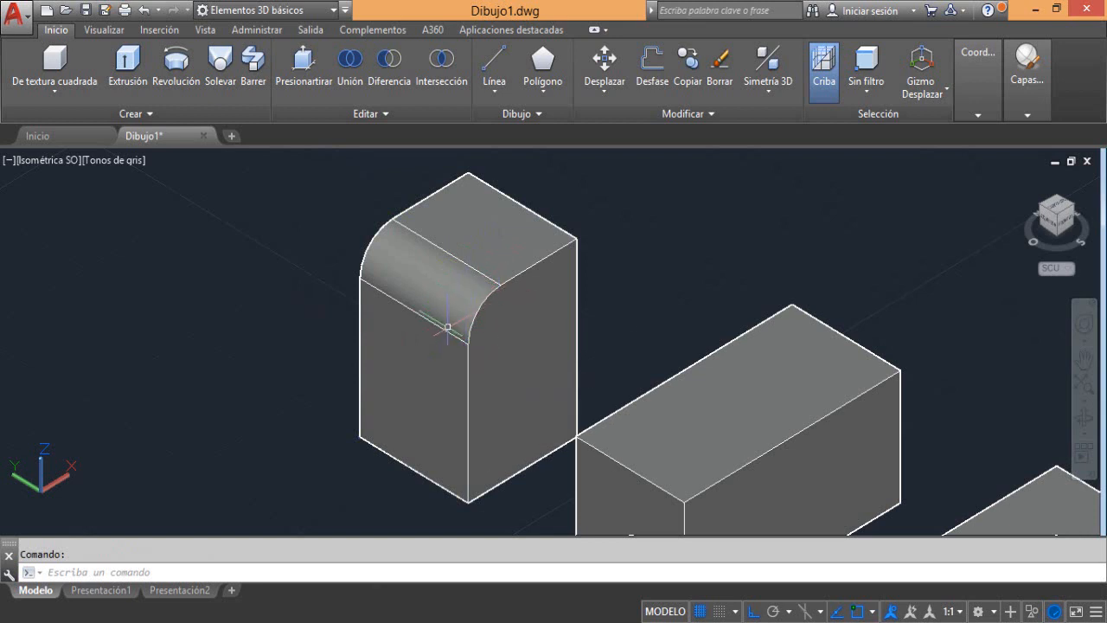
Undo the edge fillet on the tallest box
left_click(145, 10)
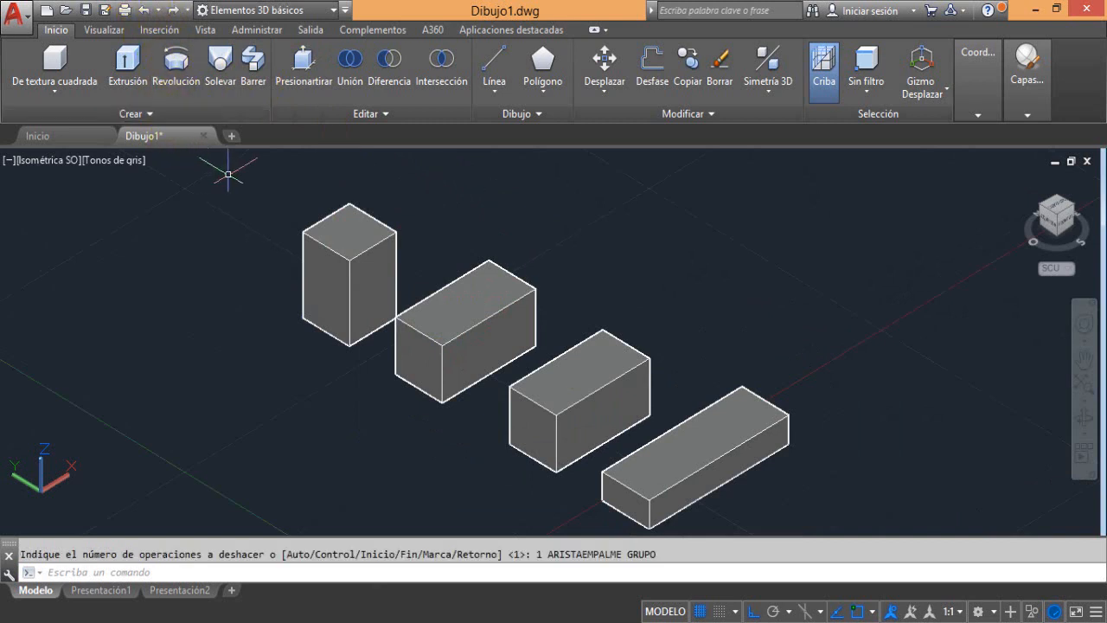
scroll(280, 193, "up", 5)
middle_click_drag(280, 192, 367, 199)
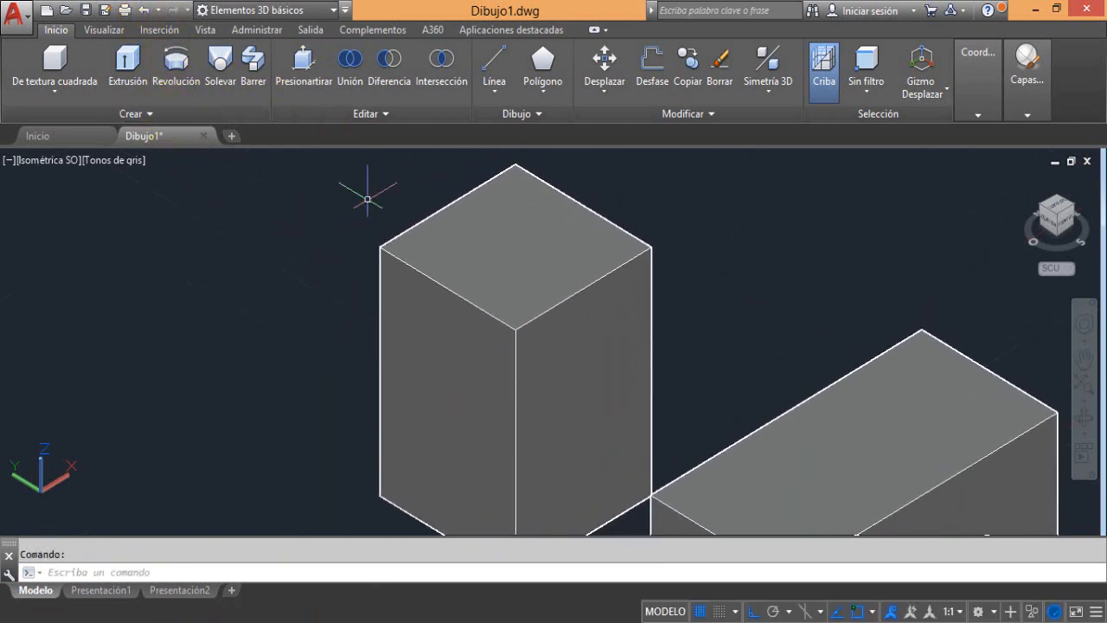
Start a new edge fillet on the front-left top edge of the tallest box with radius 2
left_click(349, 116)
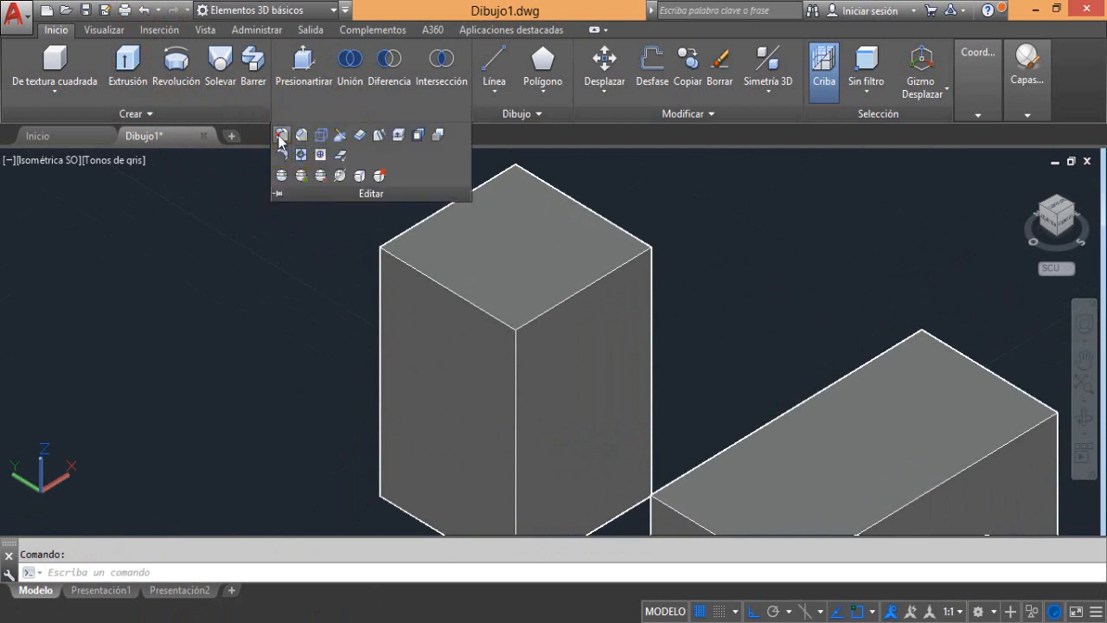
left_click(281, 137)
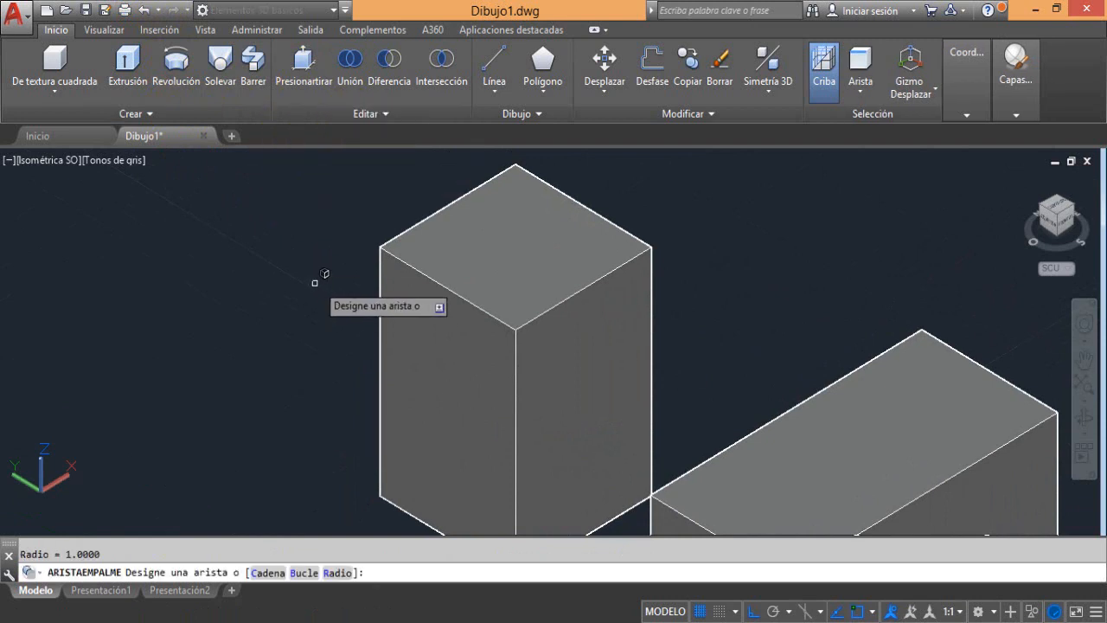
left_click(405, 264)
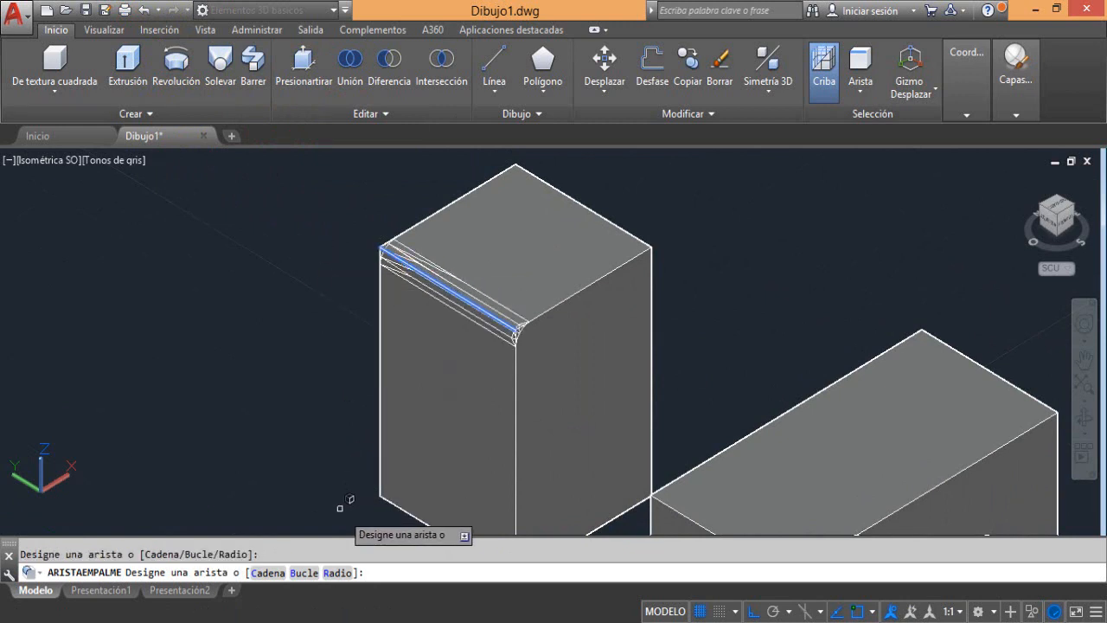
left_click(338, 573)
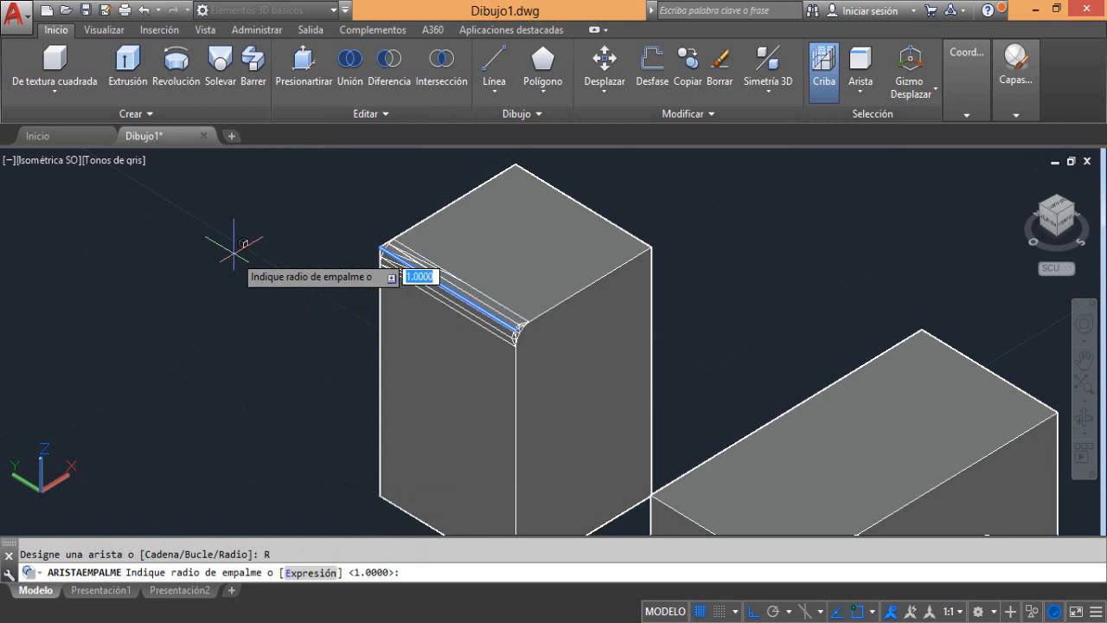
type("2")
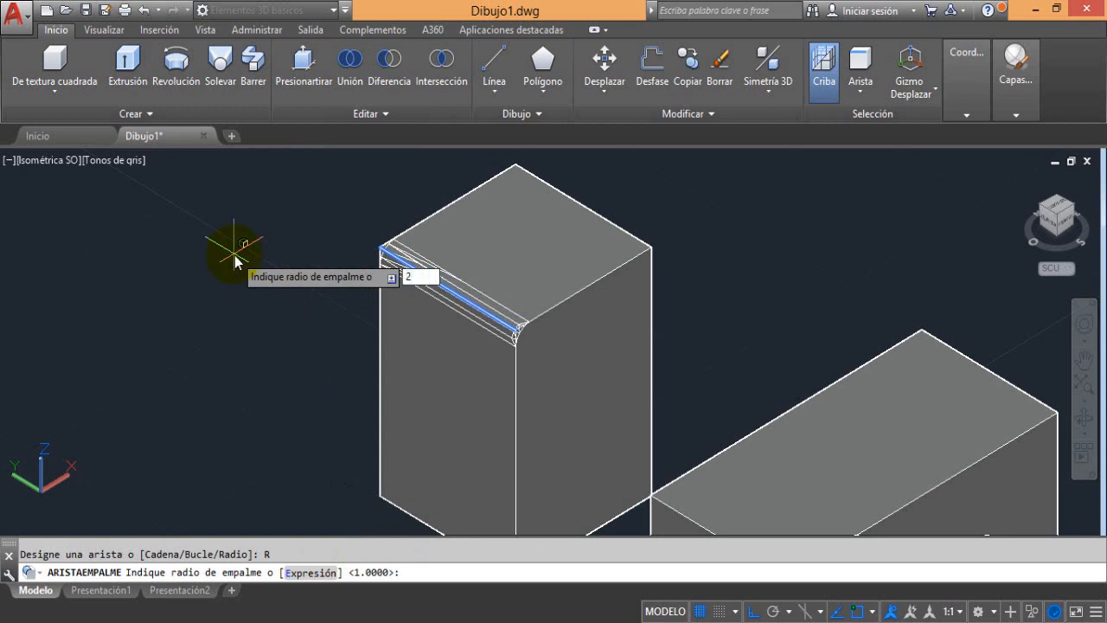
key("Return")
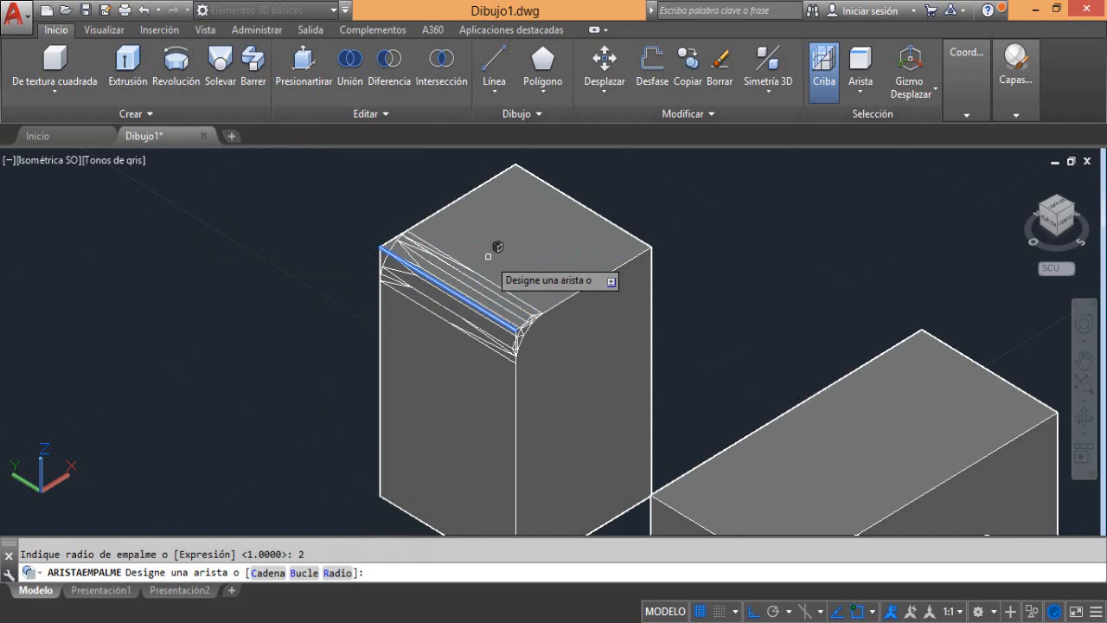
Add the other three edges of the tallest box's top face to the fillet and finish the edge selection
left_click(590, 279)
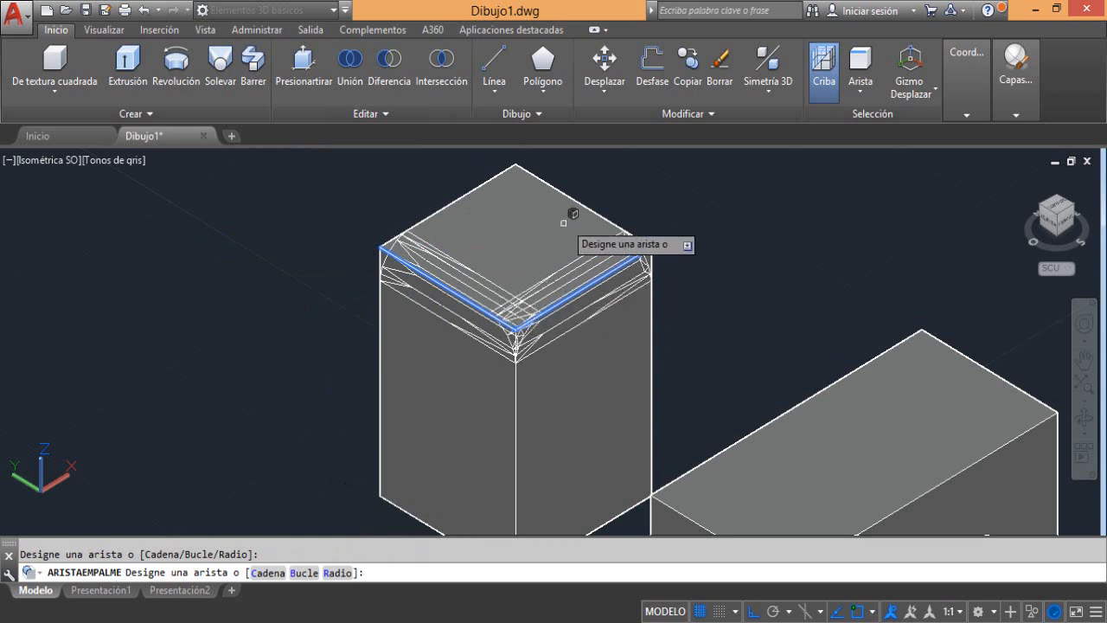
left_click(567, 197)
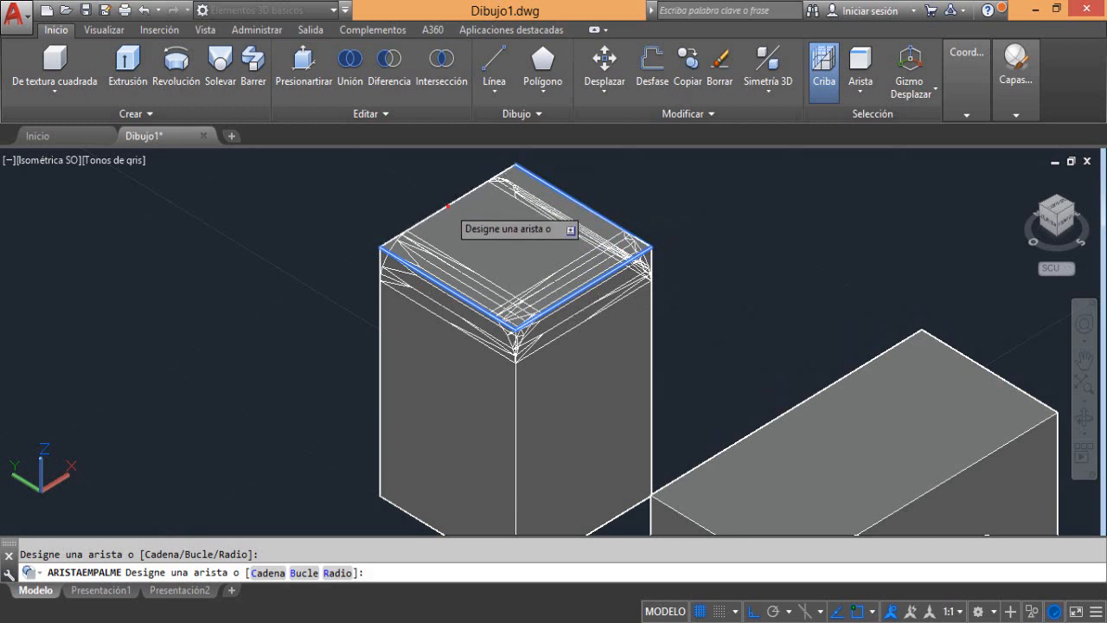
left_click(447, 206)
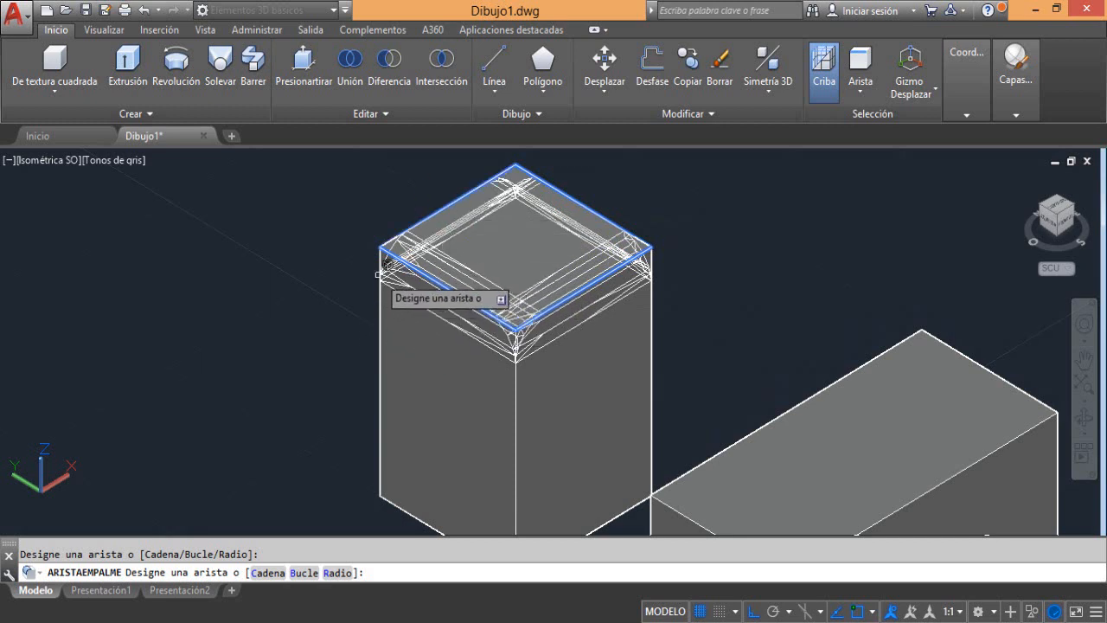
right_click(266, 295)
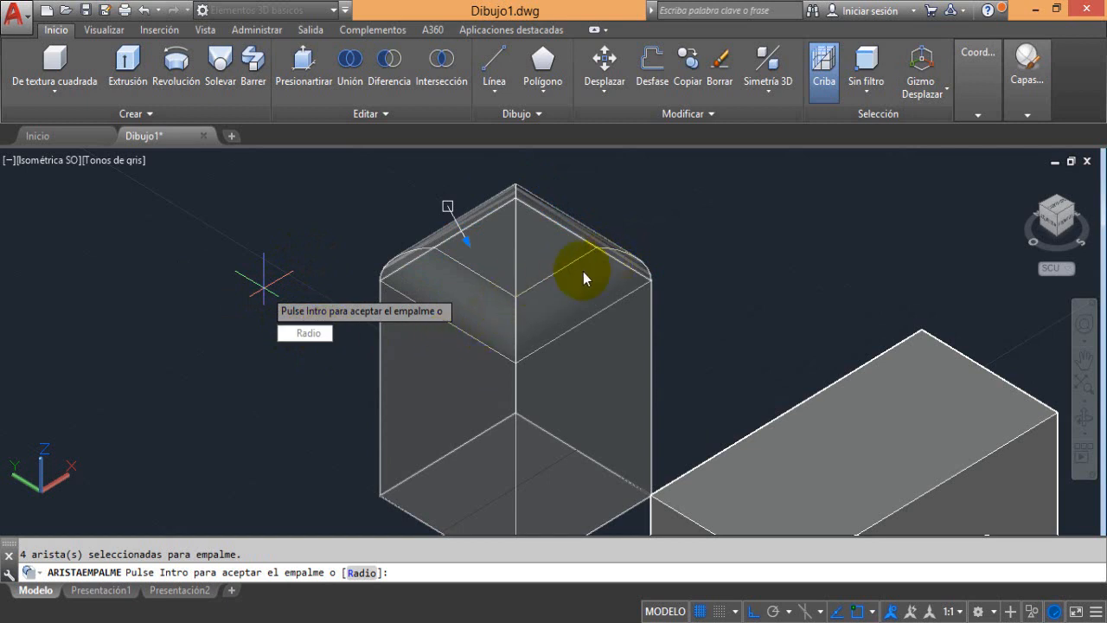
Change the radius of the previewed fillet on all four top edges to 3
left_click(304, 339)
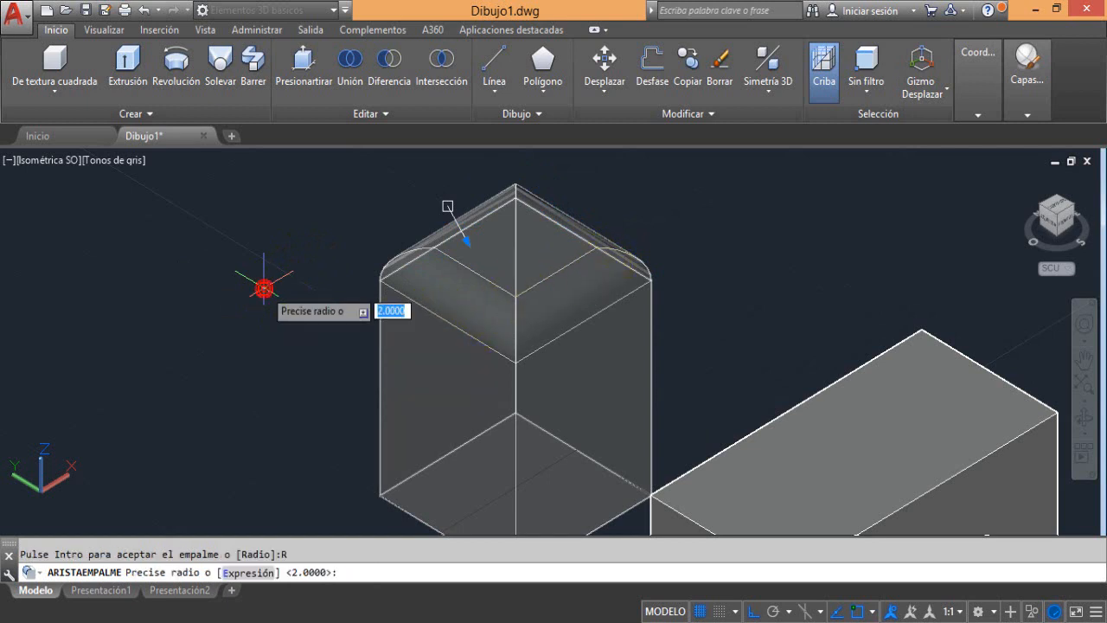
type("3")
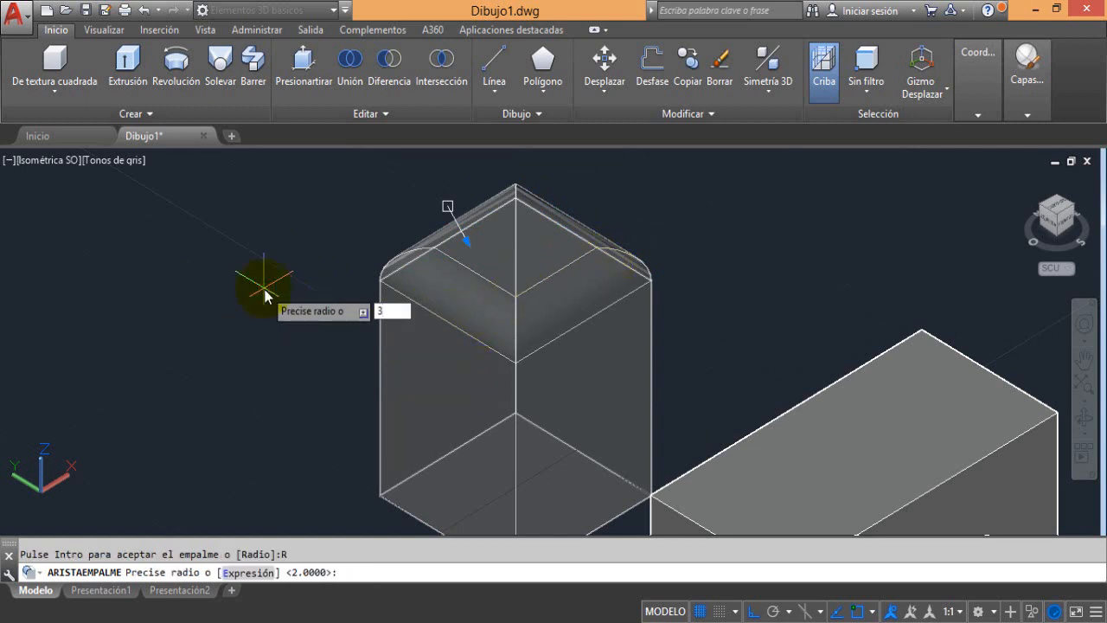
key("Return")
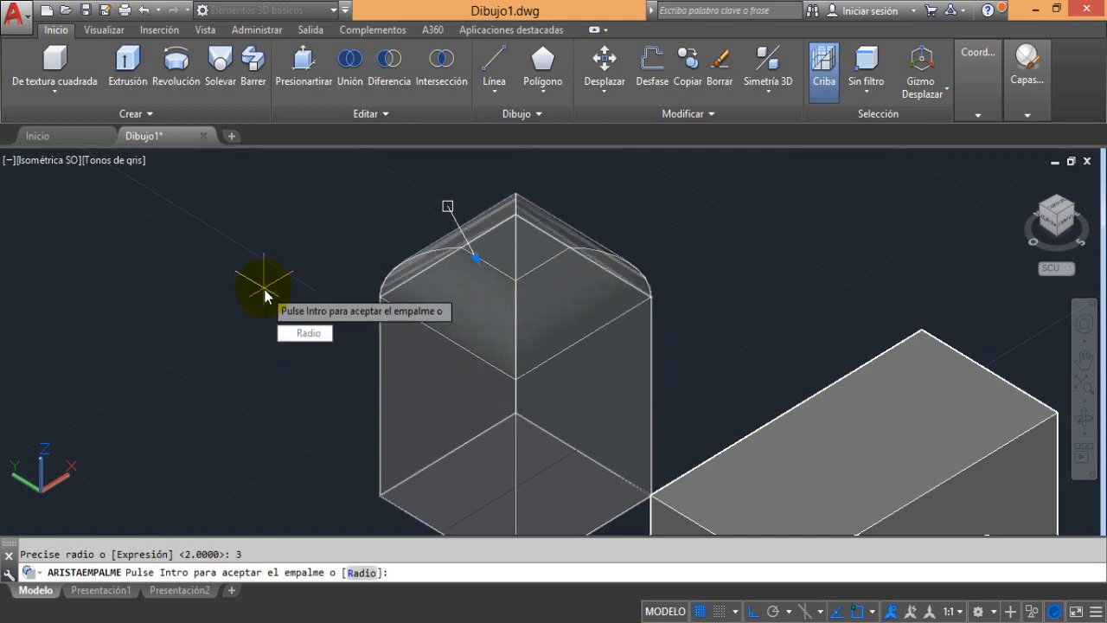
Set the radius of the four-edge fillet to 1 and accept the fillet
left_click(308, 341)
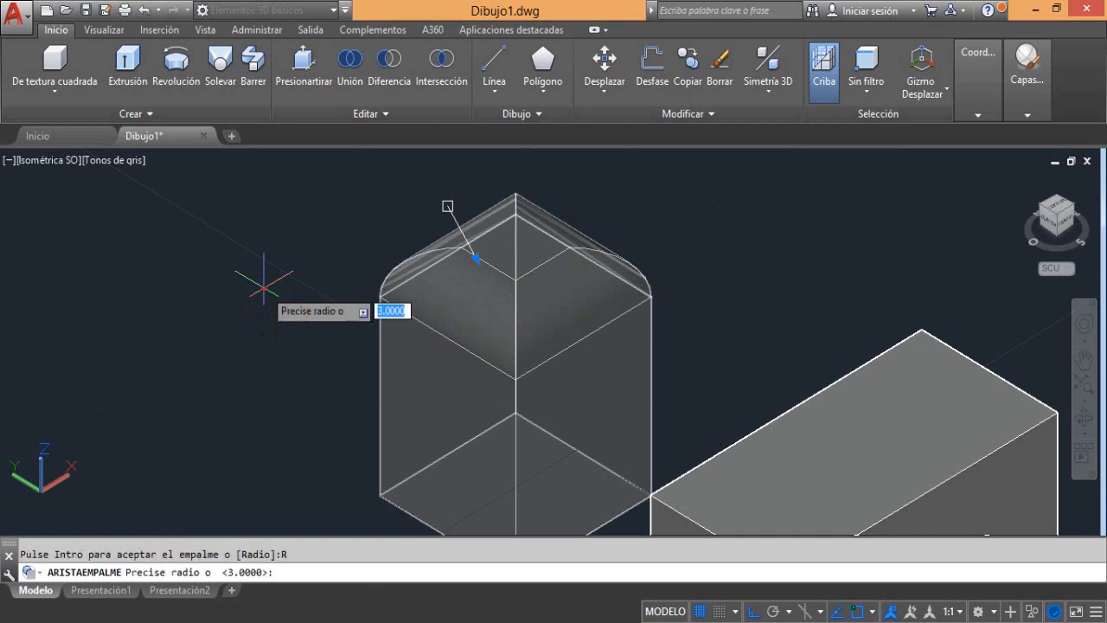
type("1")
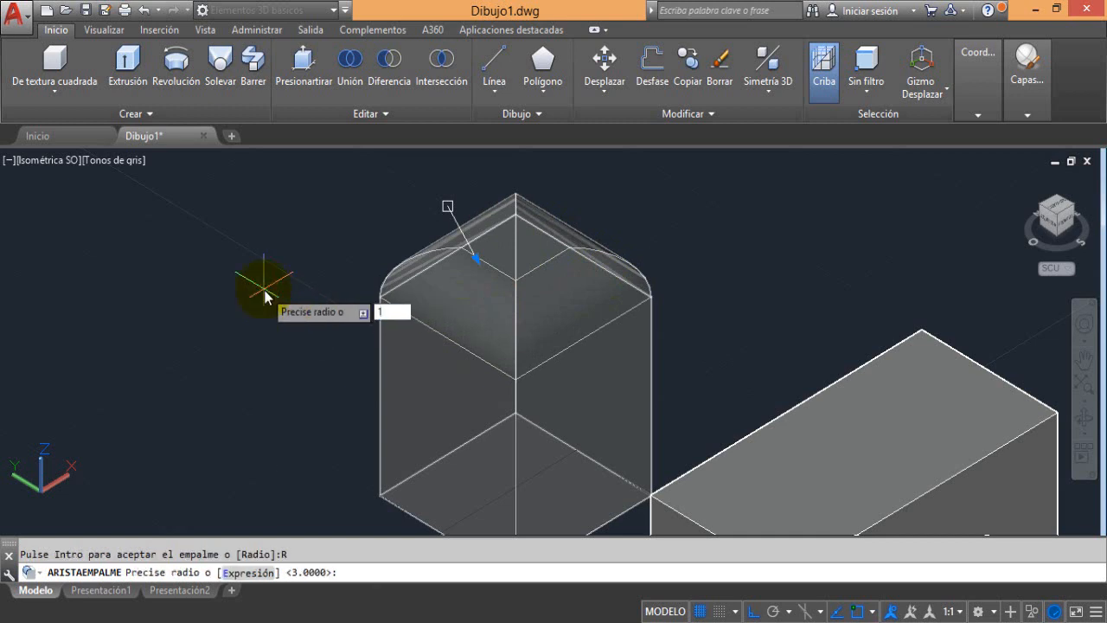
key("Return")
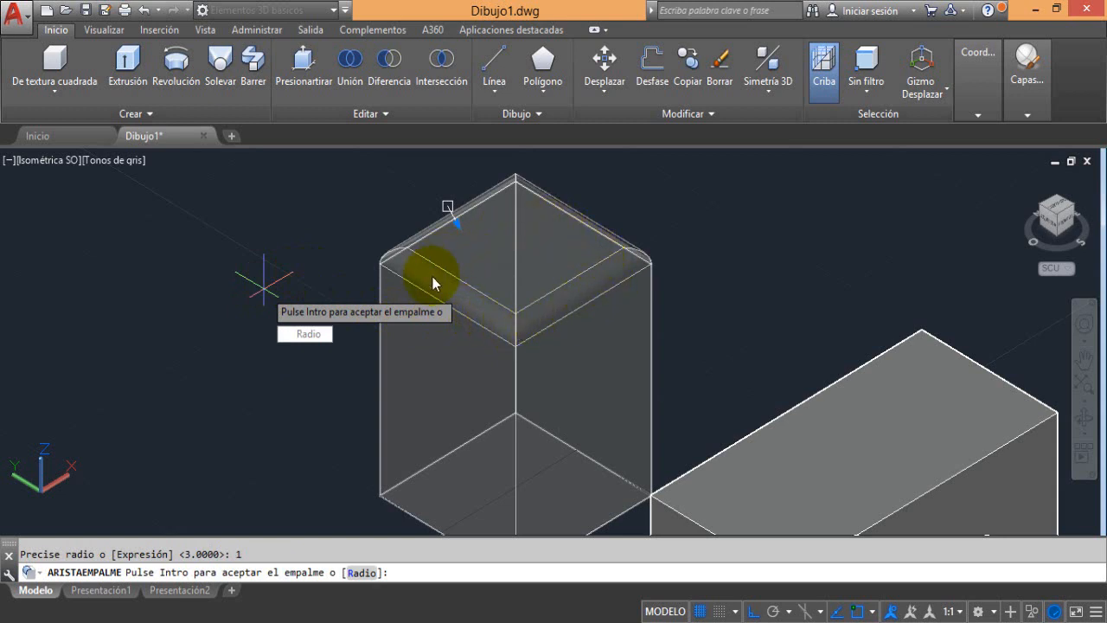
key("Return")
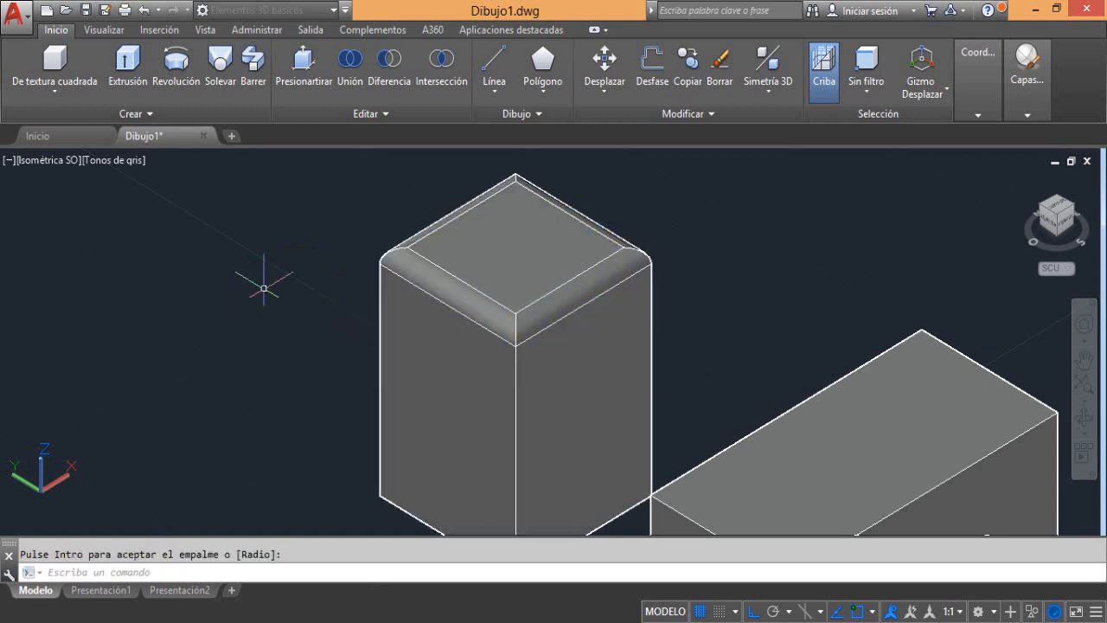
left_click(525, 296)
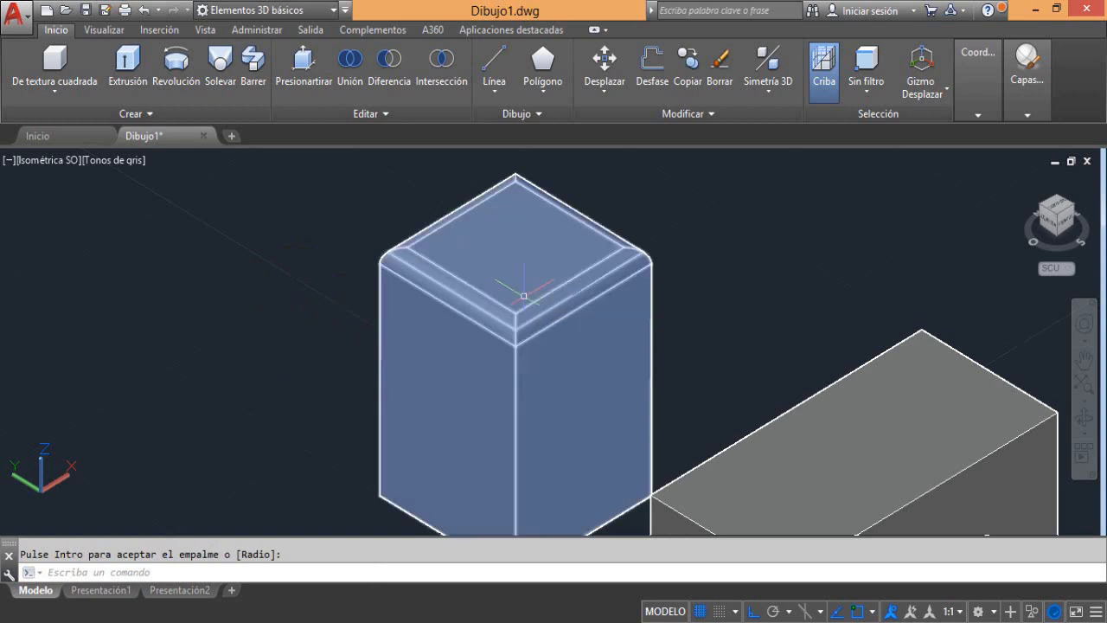
key("Escape")
middle_click_drag(532, 320, 465, 345)
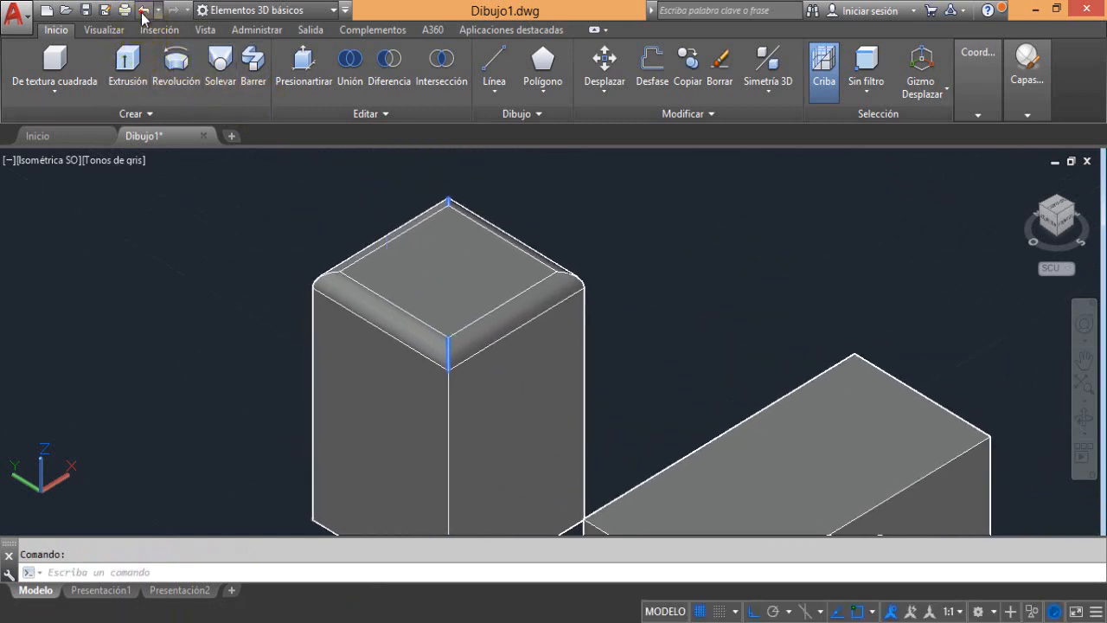
Undo the radius 1 fillet on the four top edges of the tallest box
left_click(144, 11)
left_click(143, 10)
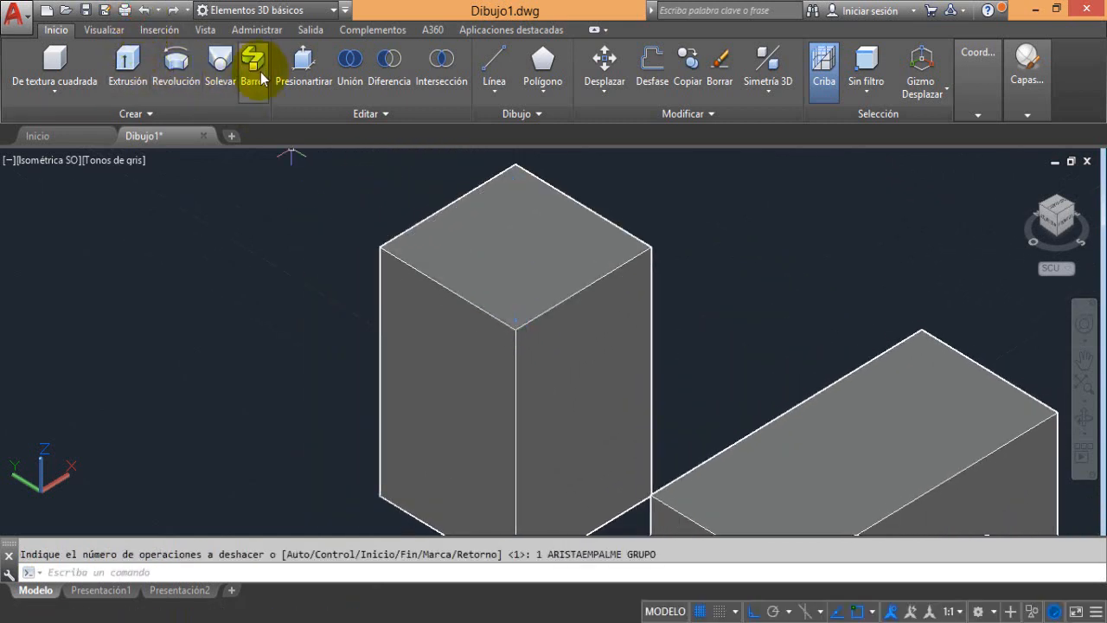
key("Escape")
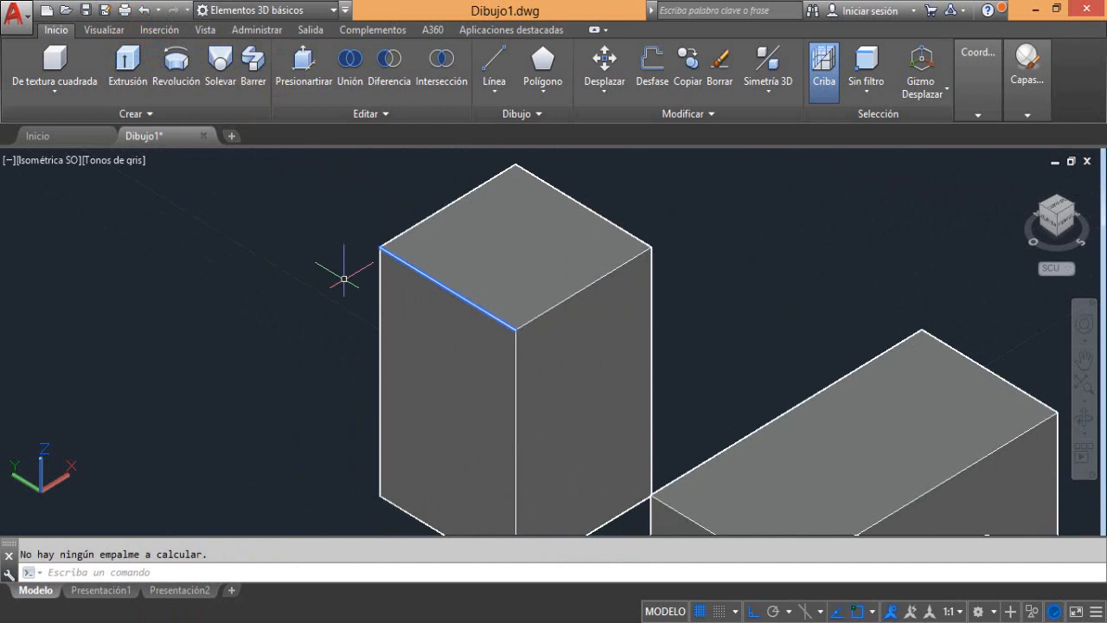
Start an edge fillet on the front-right top edge of the tallest box with radius 3
left_click(336, 114)
left_click(282, 136)
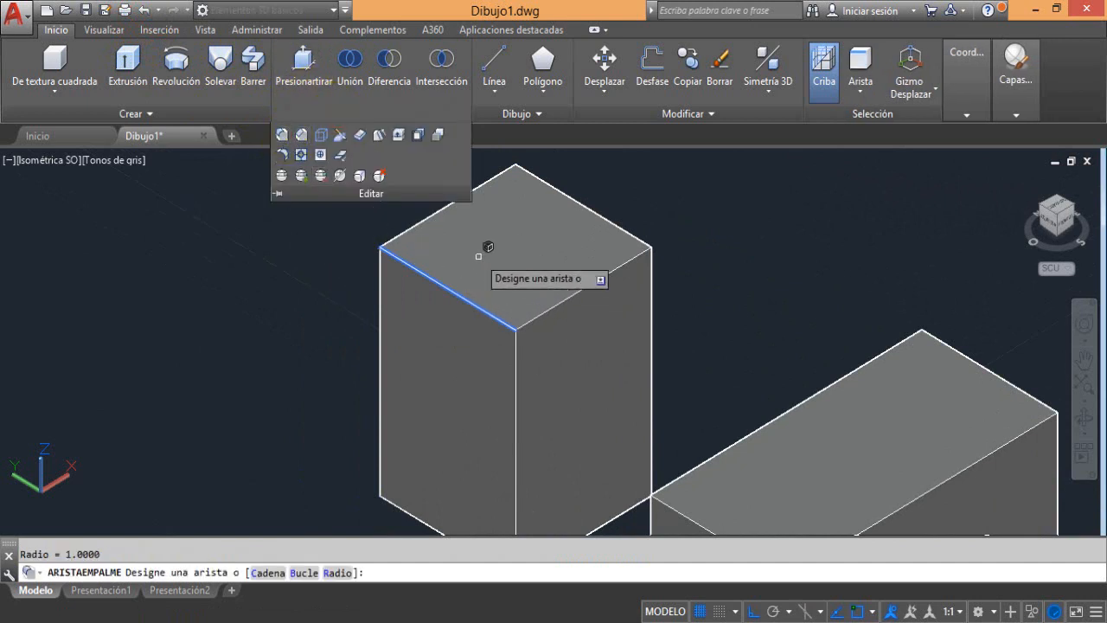
left_click(439, 208)
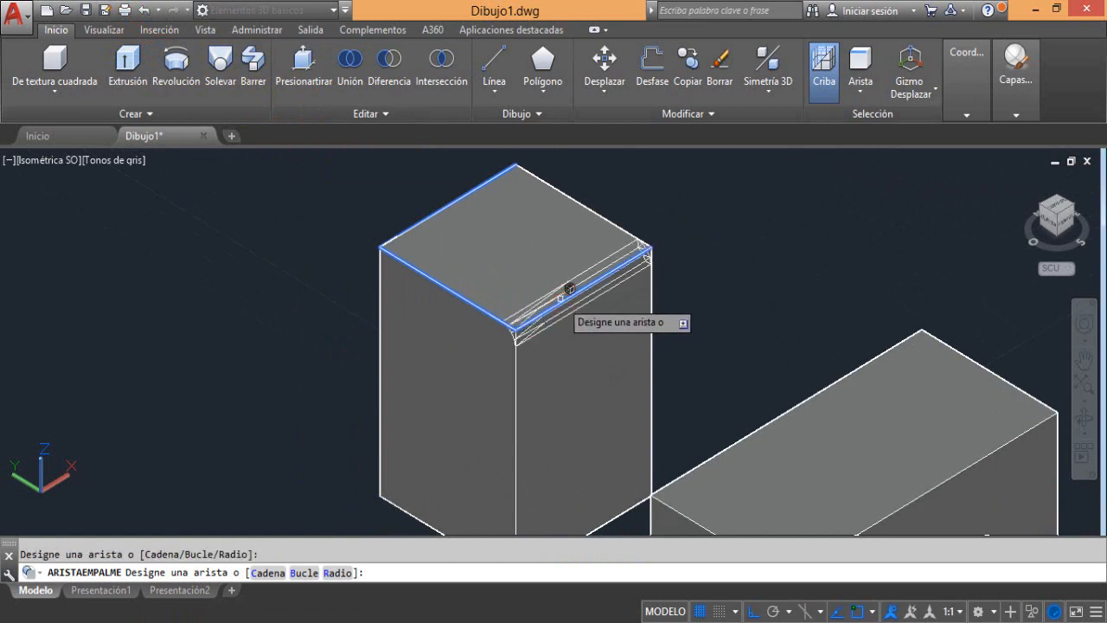
left_click(338, 572)
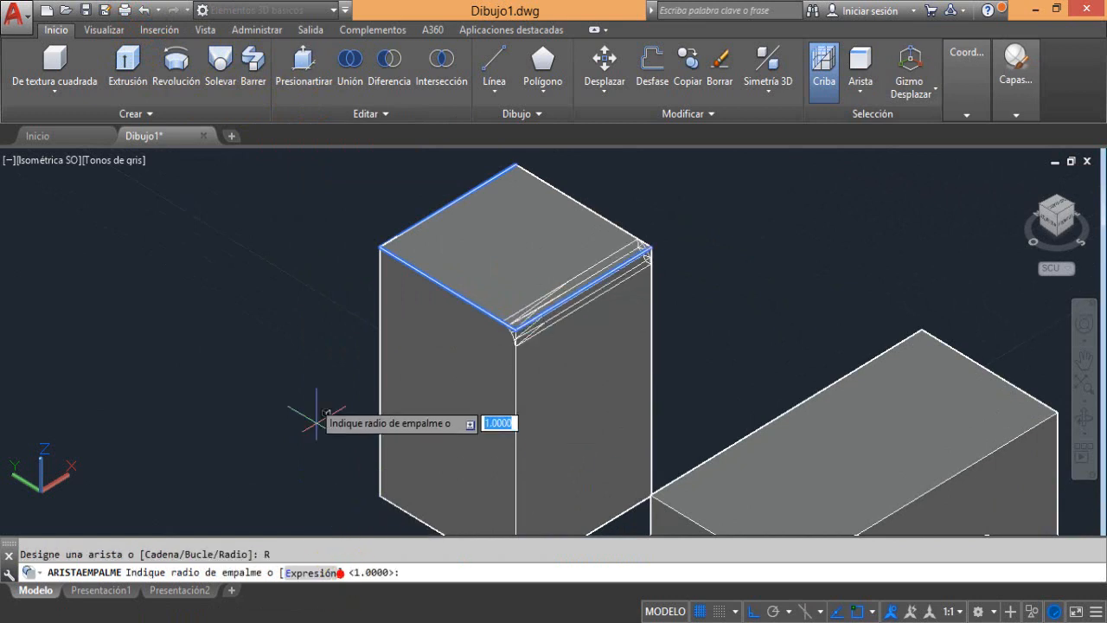
type("3")
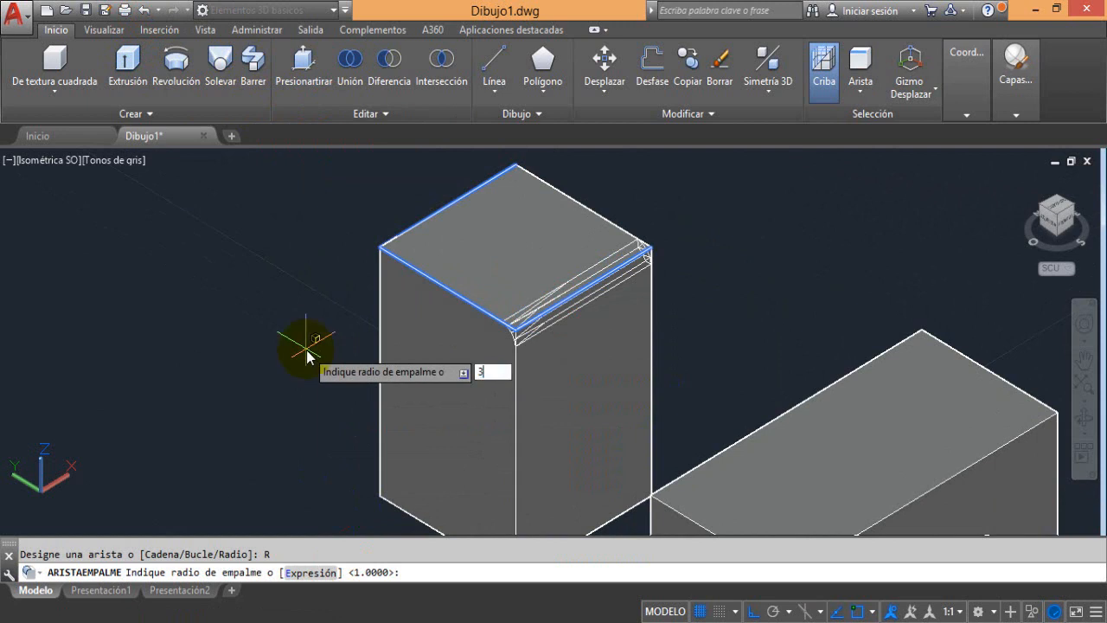
key("Return")
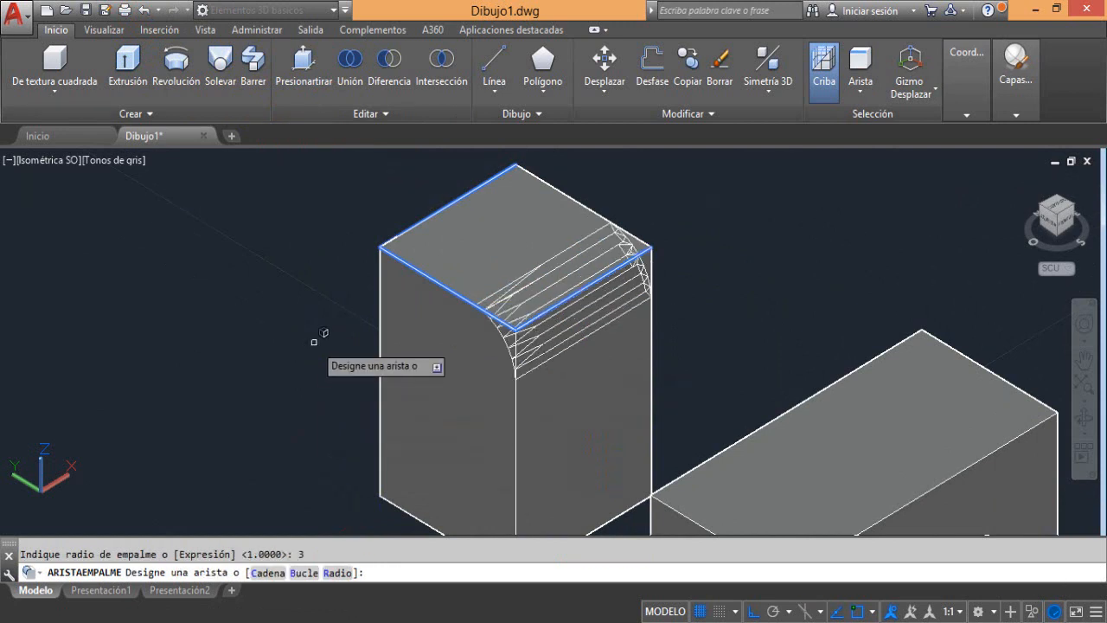
Finish the edge selection, stretch the previewed fillet interactively to radius 8, and accept it
key("Return")
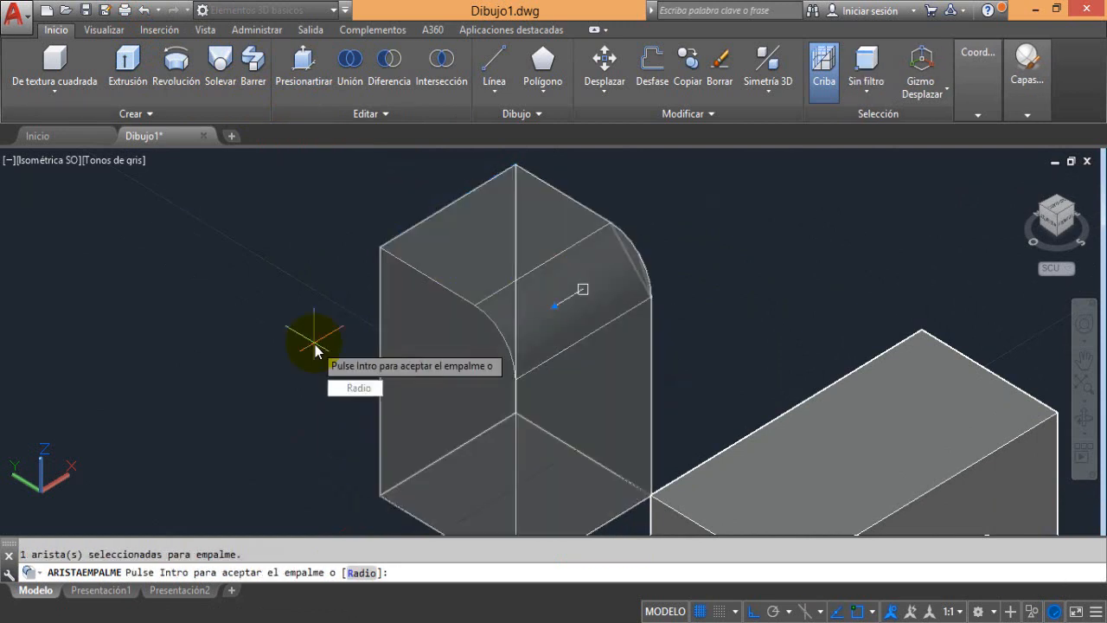
left_click(558, 316)
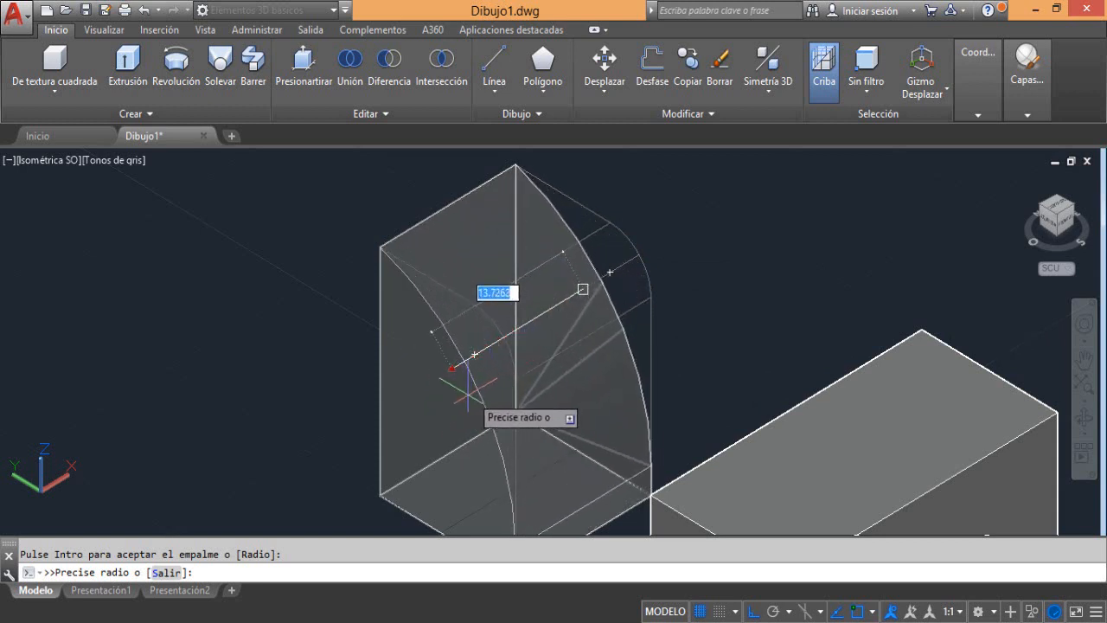
left_click(512, 377)
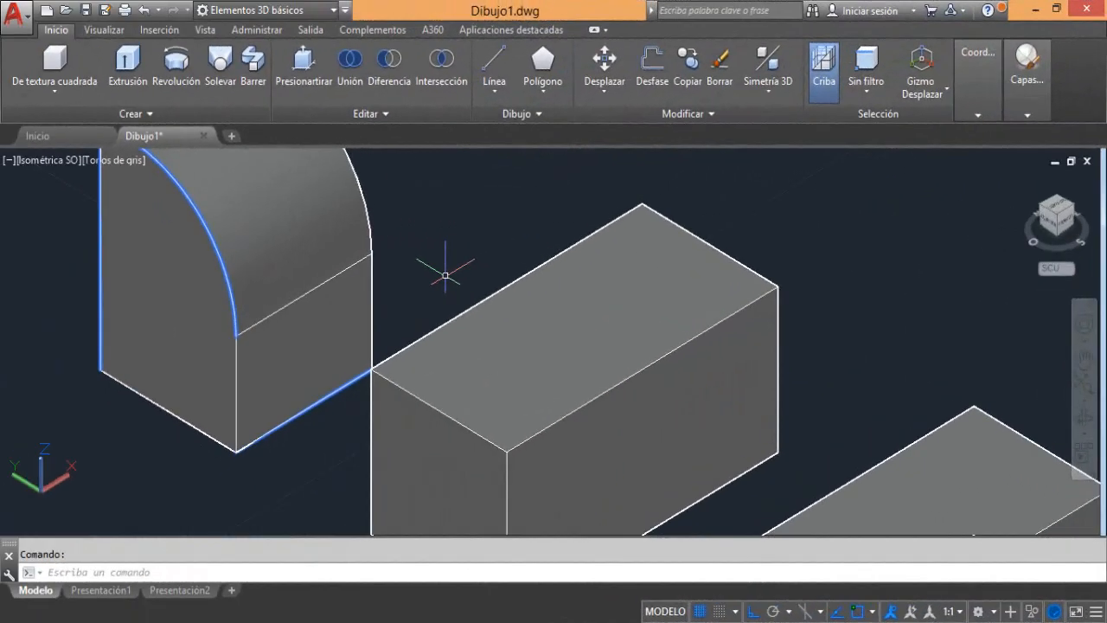
Switch the viewport's visual style to X-ray (Rayos X)
middle_click_drag(445, 275, 503, 330)
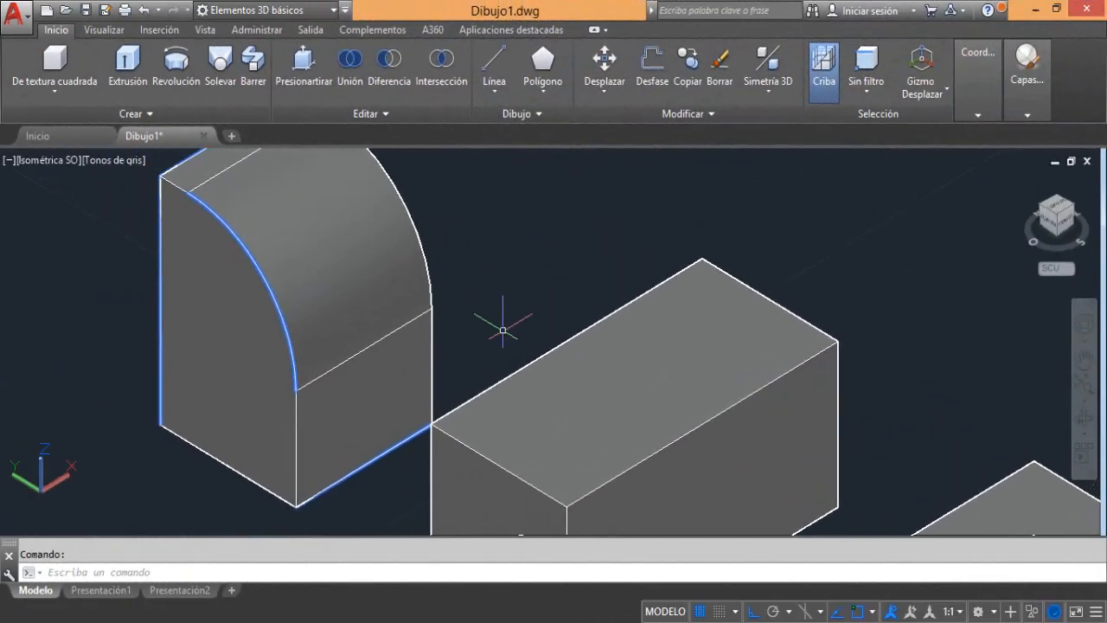
middle_click_drag(541, 386, 437, 305)
scroll(459, 294, "down", 1)
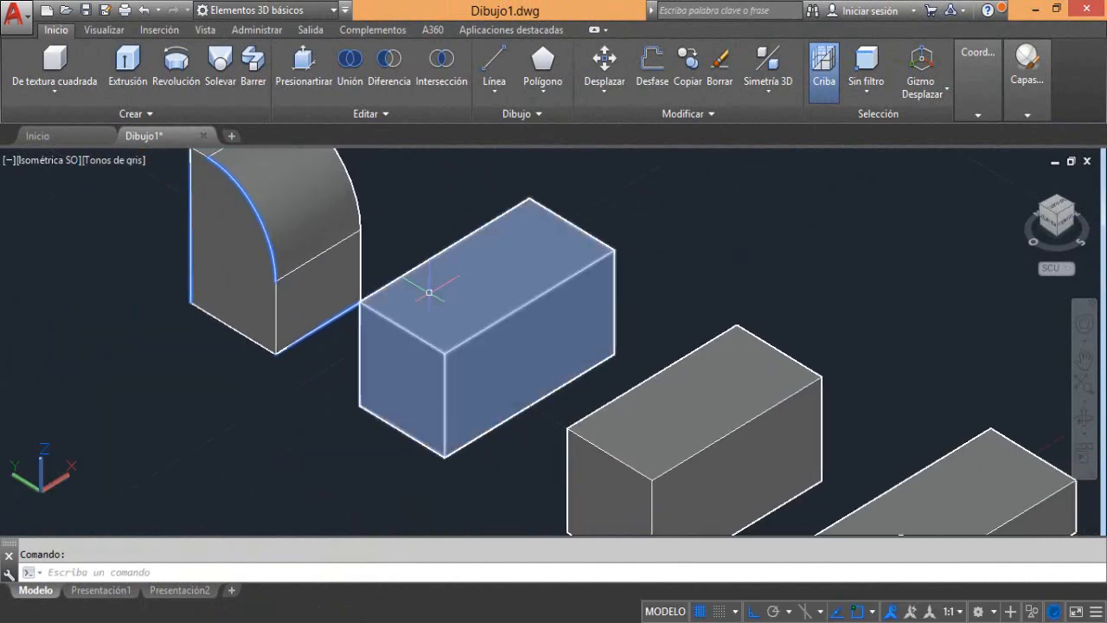
left_click(96, 161)
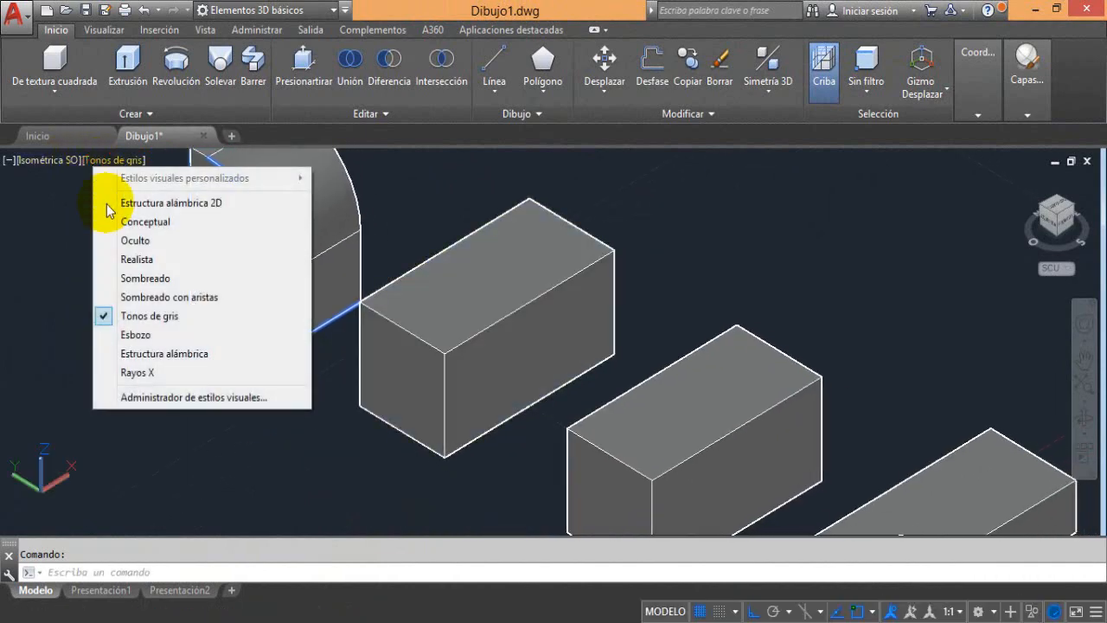
left_click(126, 372)
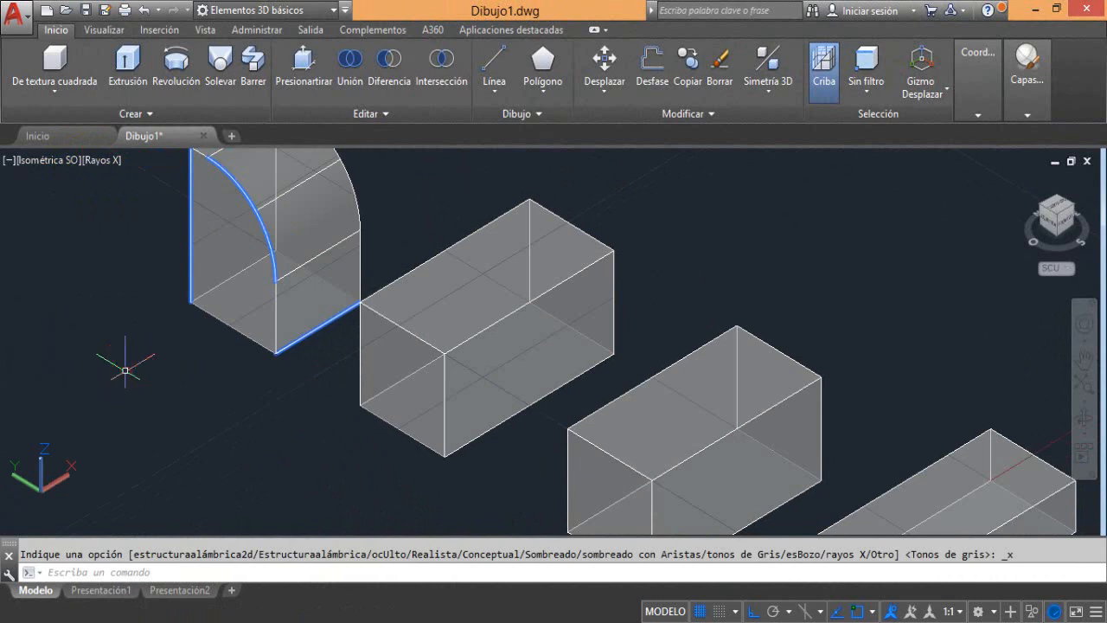
left_click(125, 370)
Start an edge fillet with radius 2 on the four edges of the near end face of the box beside the tallest one
left_click(370, 114)
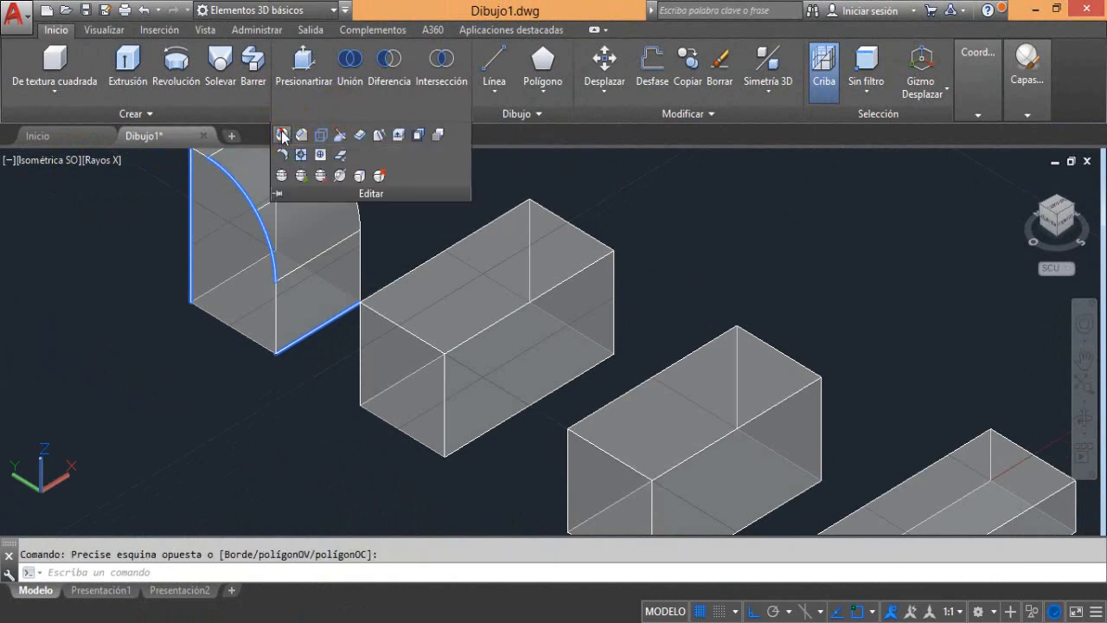
left_click(282, 136)
left_click(338, 573)
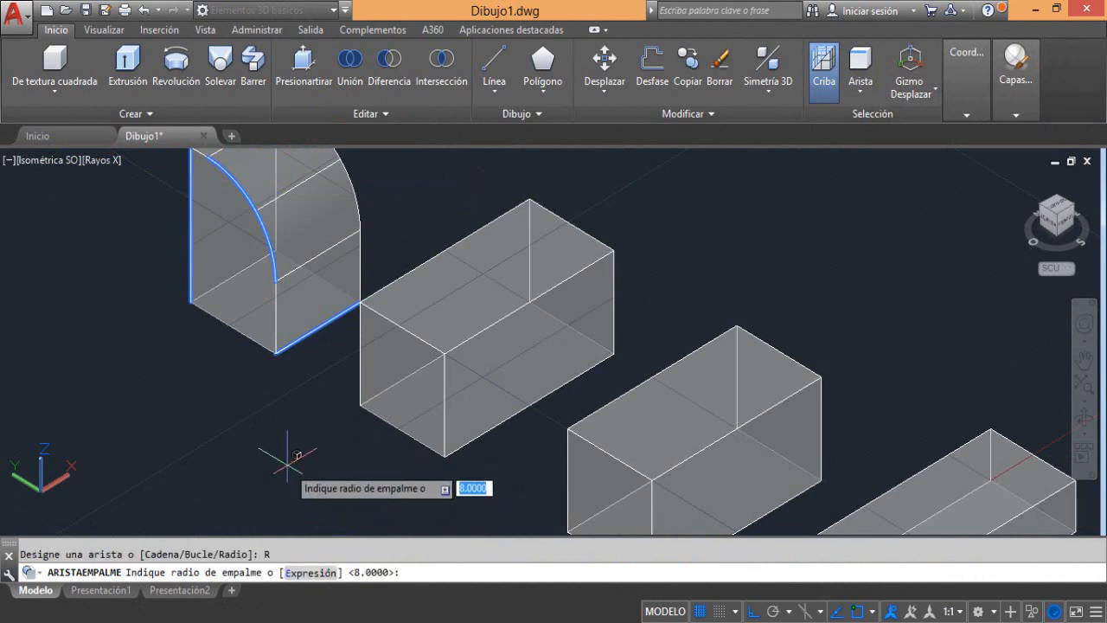
key("Return")
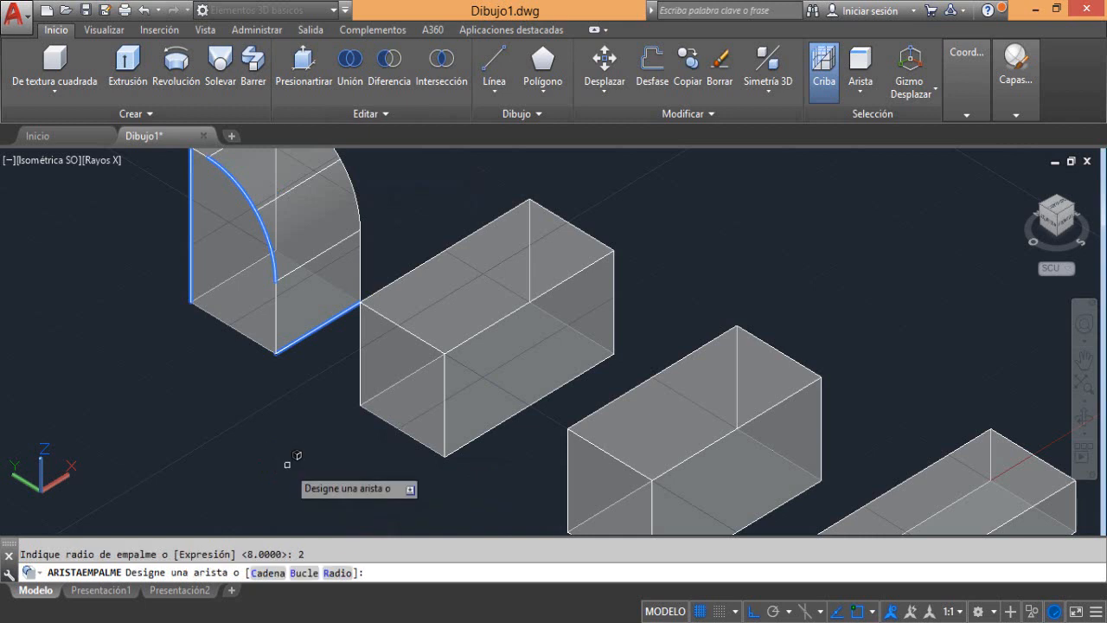
left_click(396, 320)
left_click(442, 396)
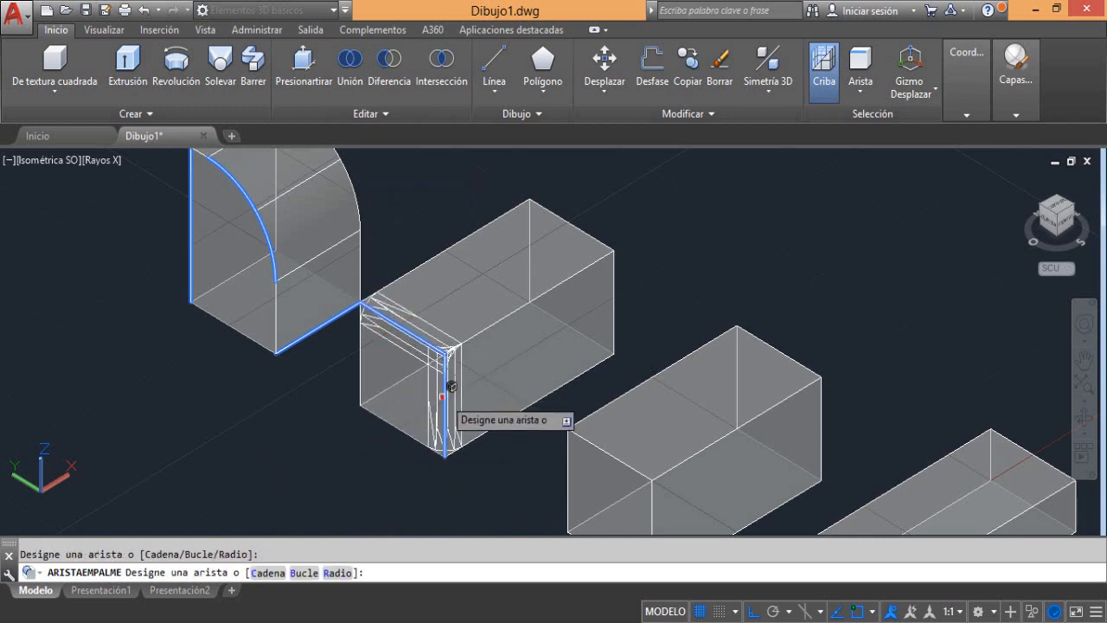
left_click(360, 368)
left_click(399, 424)
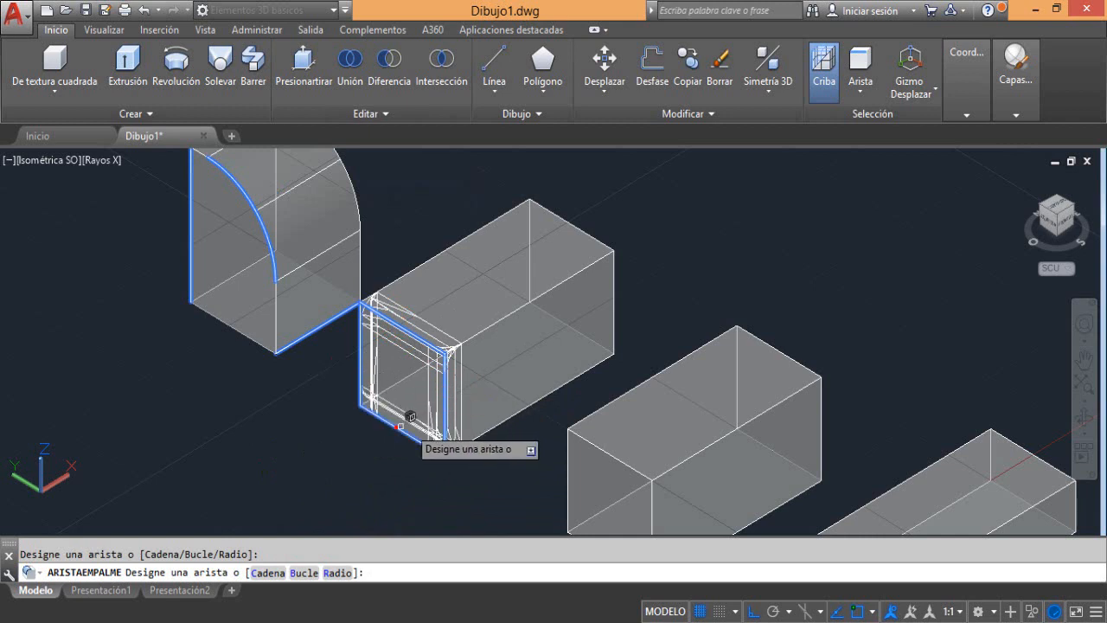
Add the remaining edges of the same box's front-right long face and its two other unselected top edges to the fillet
left_click(522, 407)
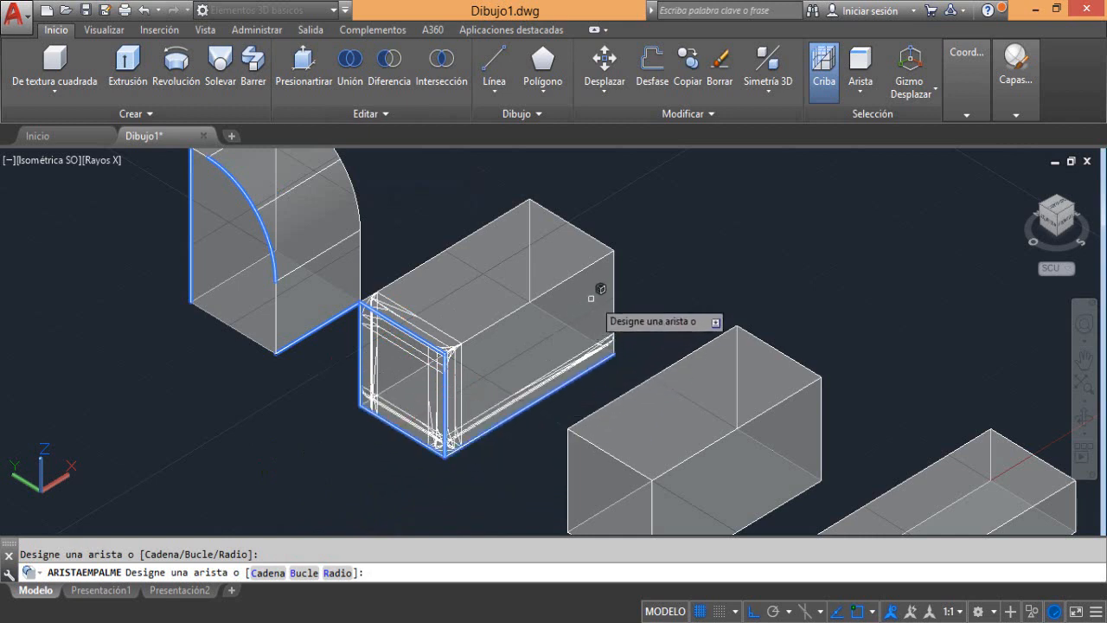
left_click(612, 284)
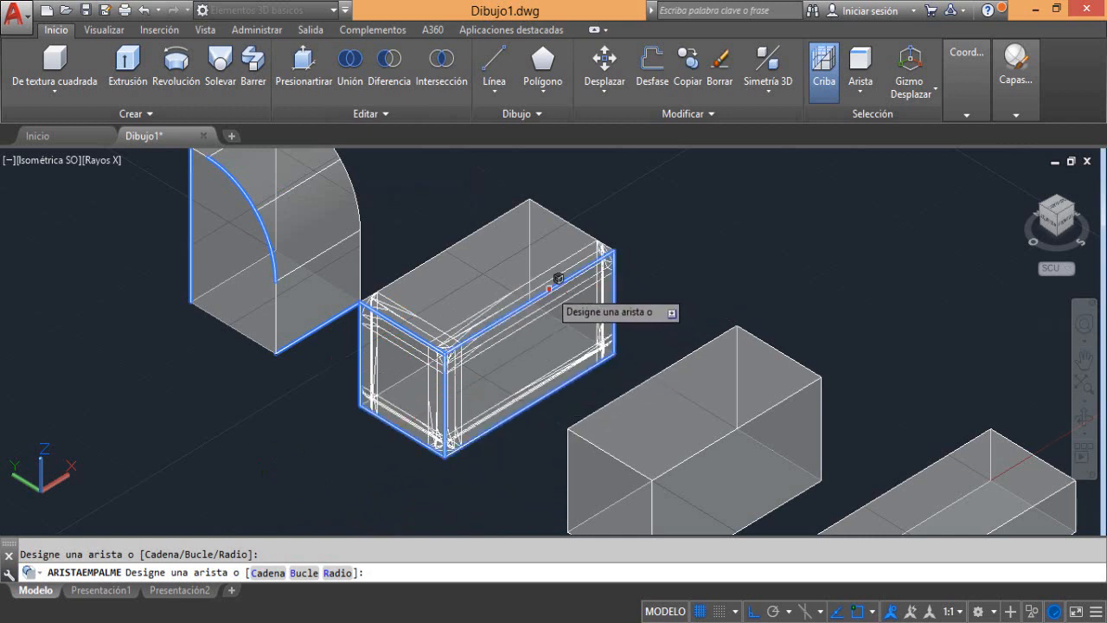
left_click(563, 222)
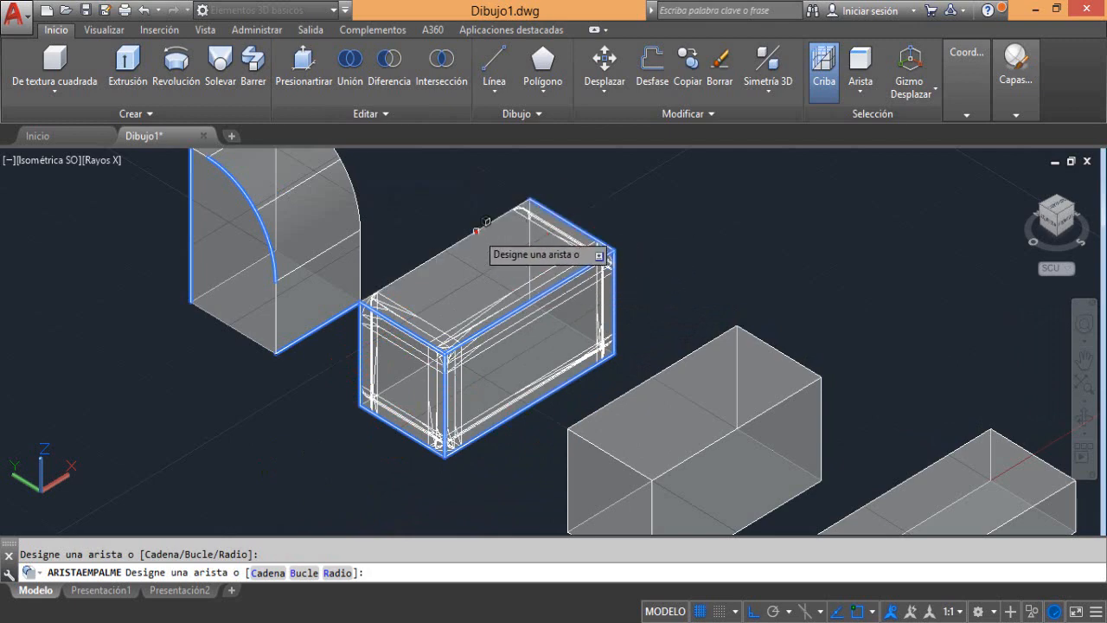
left_click(478, 228)
Add the last three edges, one rear vertical and two at the base, so all twelve are included, and finish the edge selection
left_click_drag(1072, 218, 1079, 214)
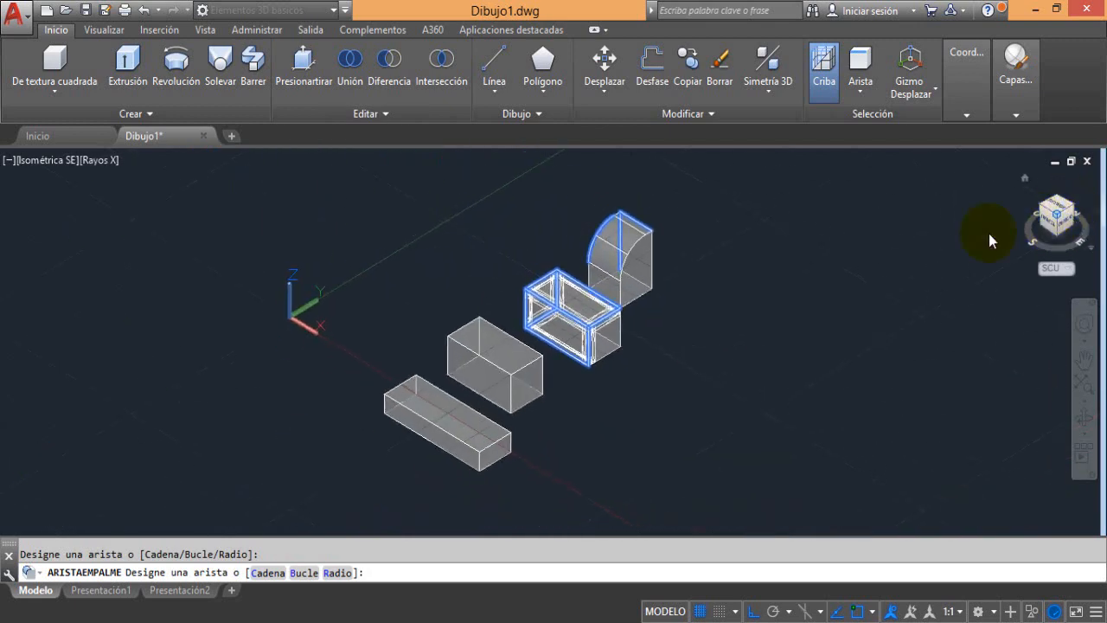
scroll(657, 341, "up", 5)
left_click(550, 324)
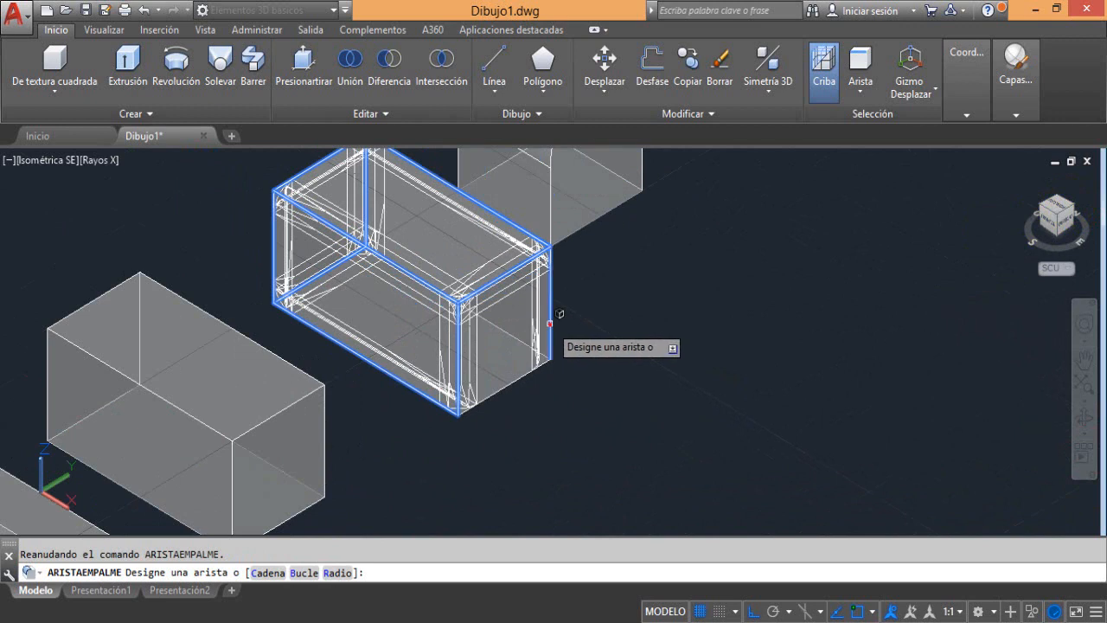
left_click(513, 383)
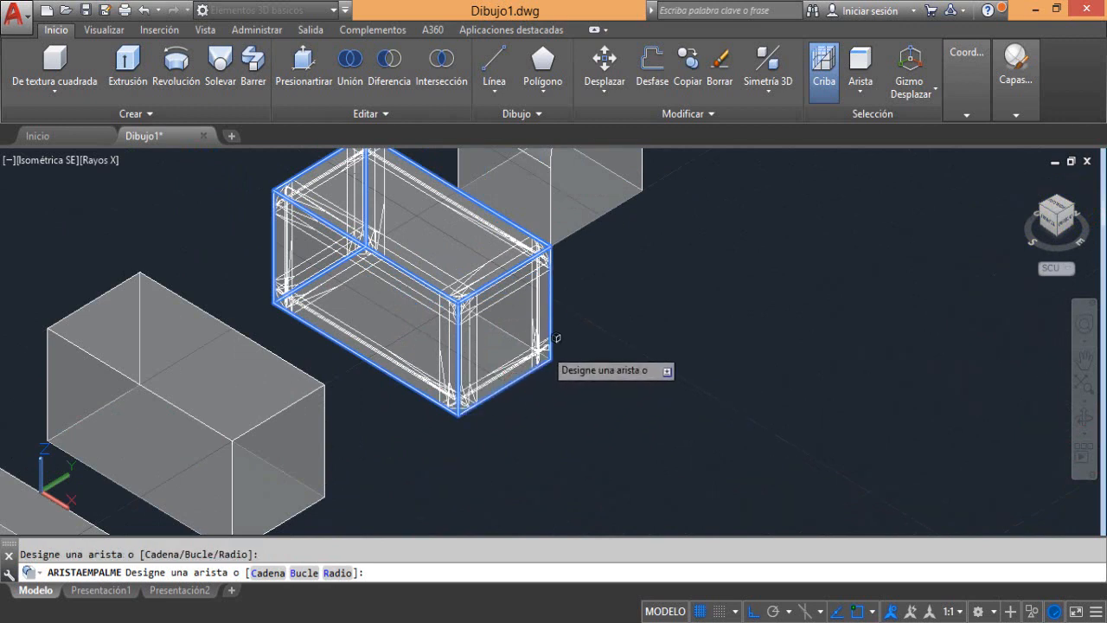
left_click(1078, 210)
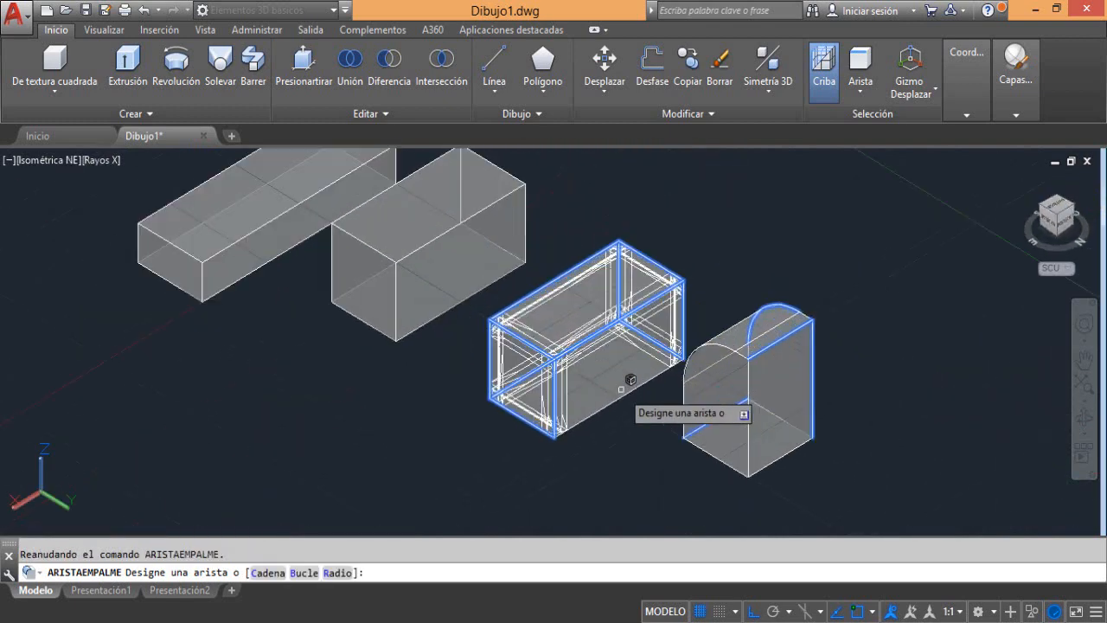
scroll(625, 394, "up", 4)
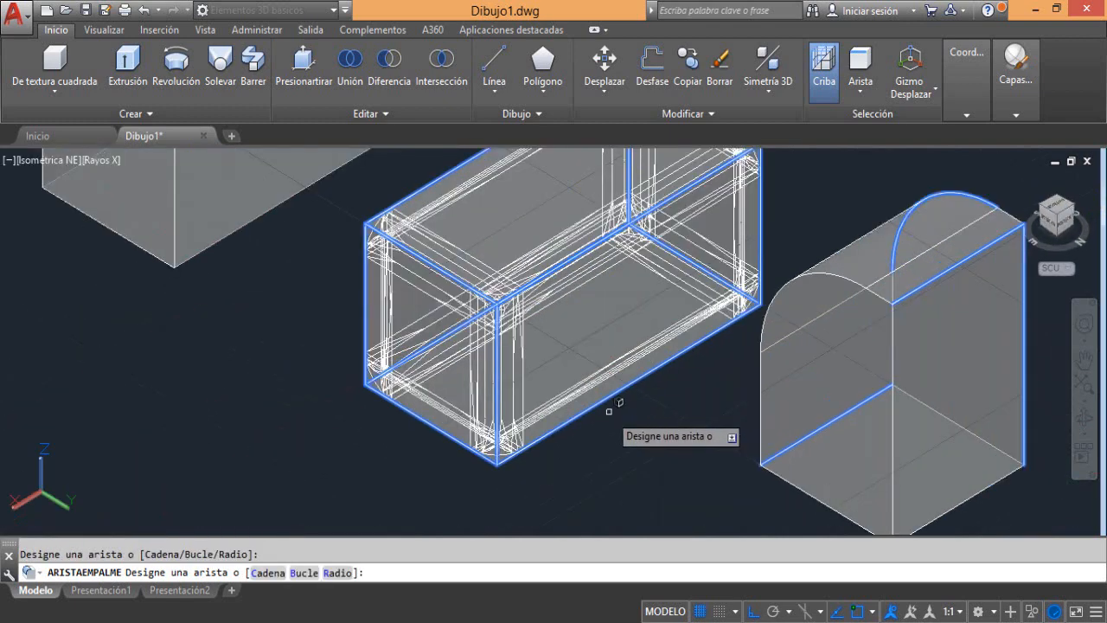
middle_click_drag(617, 407, 553, 509)
scroll(564, 472, "down", 2)
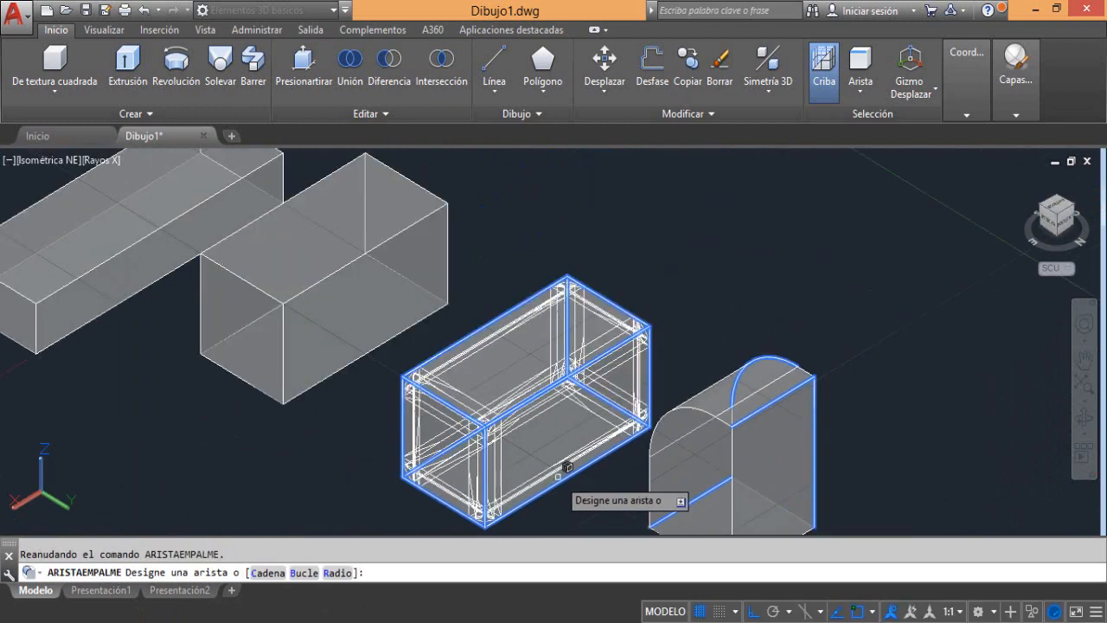
key("Return")
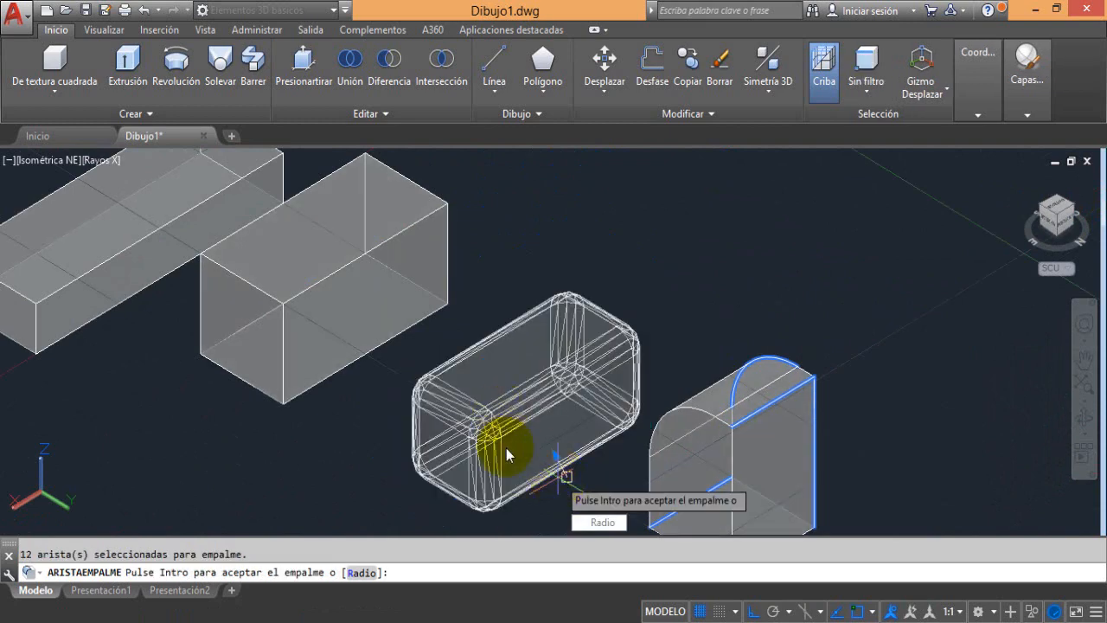
Set the radius of the twelve-edge fillet to 3 and accept the fillet
scroll(510, 443, "down", 1)
middle_click_drag(480, 467, 466, 432)
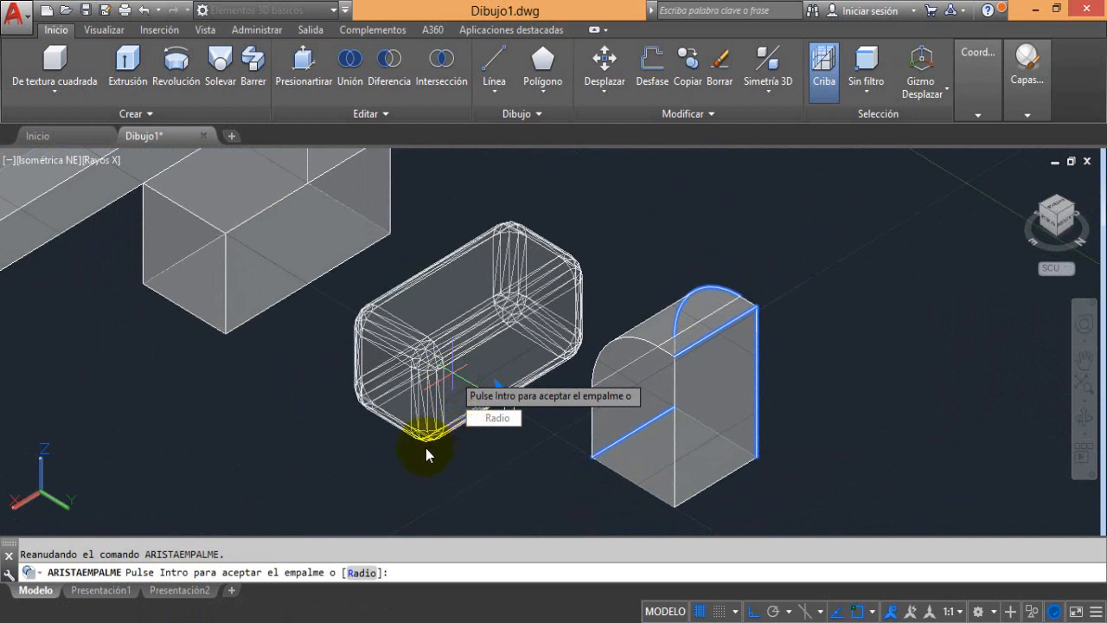
left_click(486, 424)
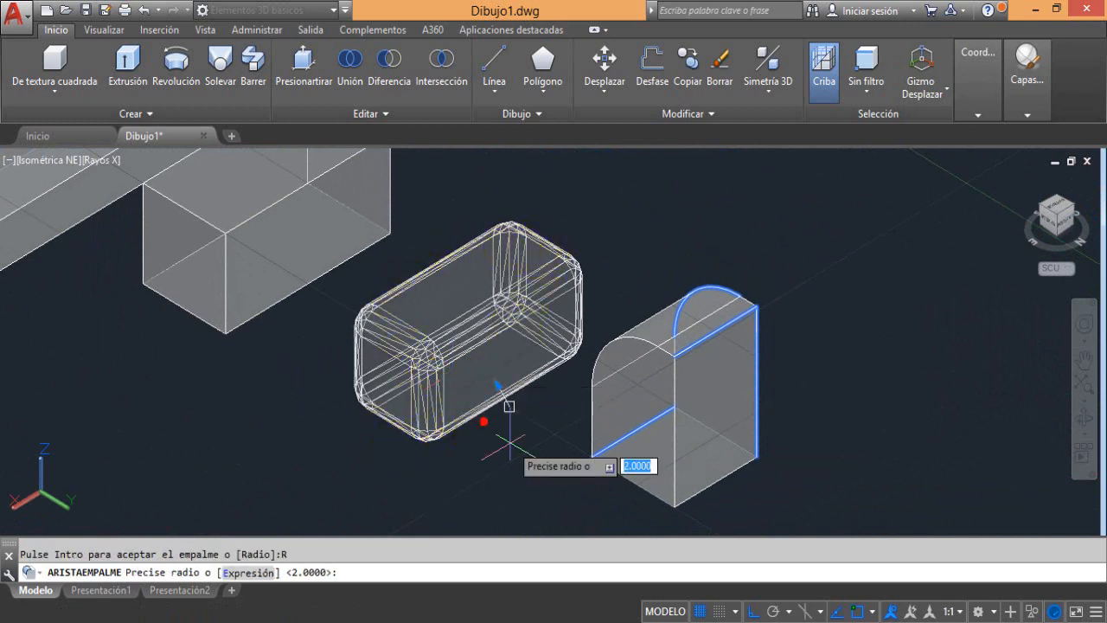
type("3")
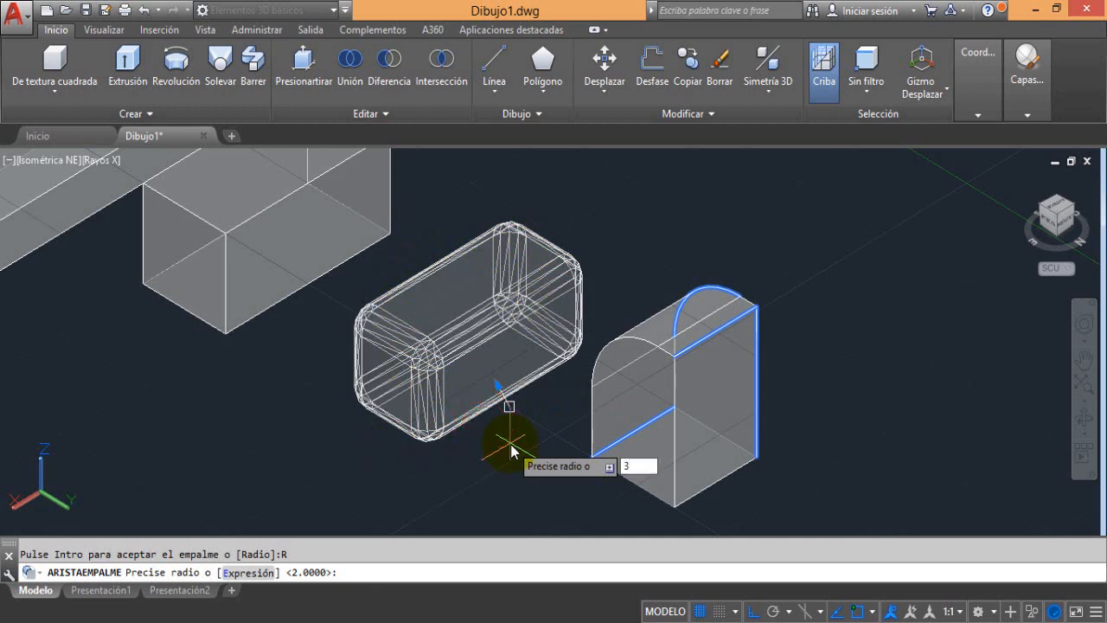
key("Return")
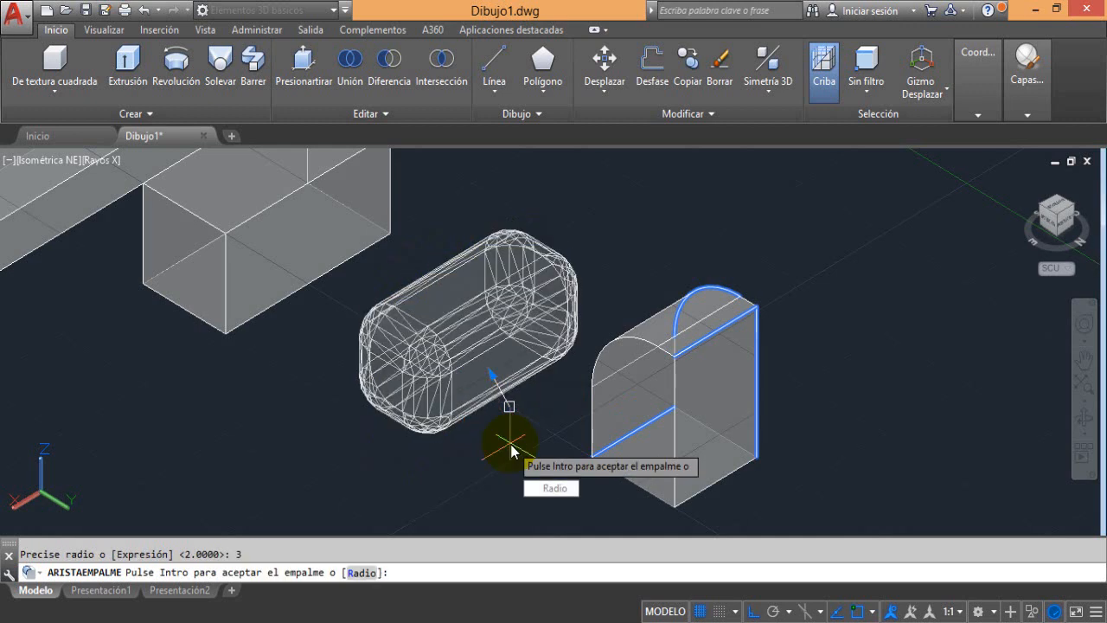
key("Return")
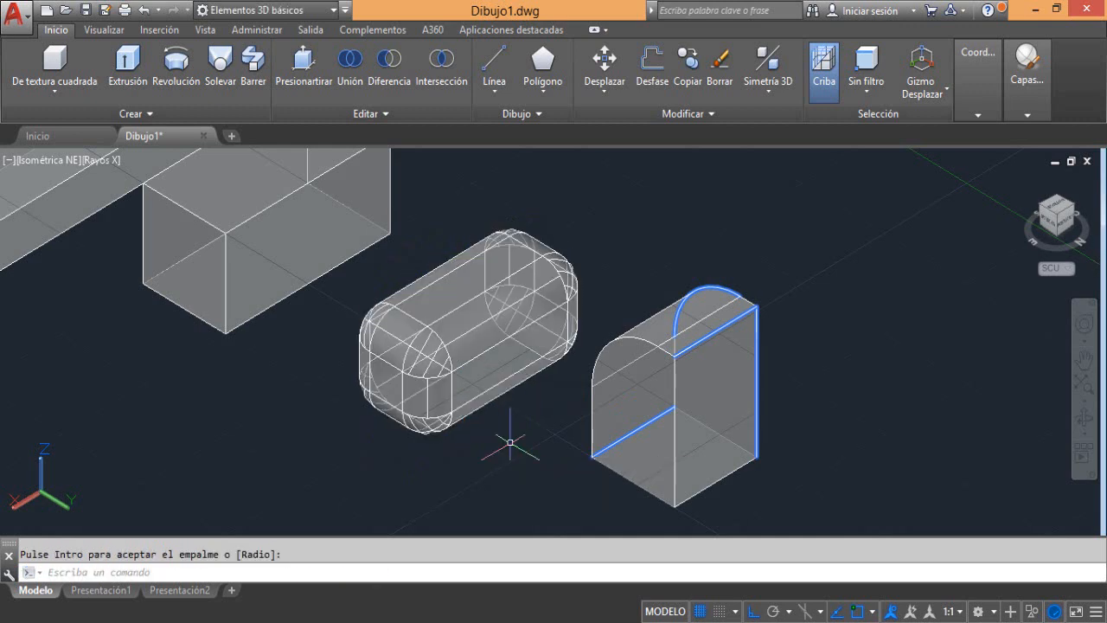
Switch the viewport's visual style back to shades of gray (Tonos de gris)
left_click(87, 160)
left_click(121, 315)
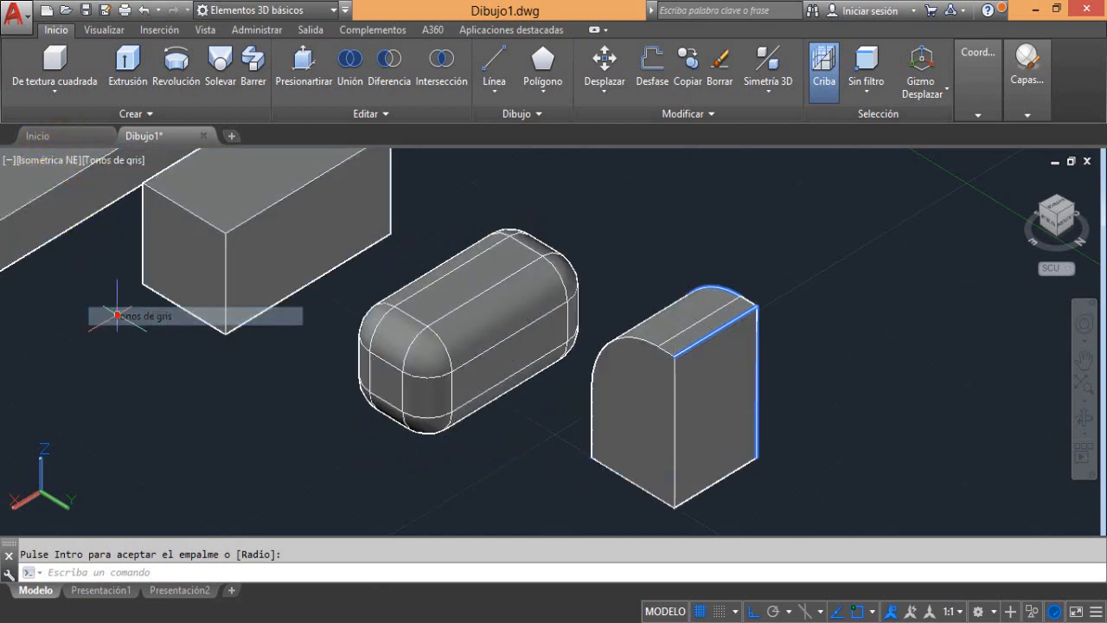
Try an edge fillet with the Cadena (chain) option on the three edges meeting at the unrounded middle box's near top corner
scroll(419, 310, "up", 2)
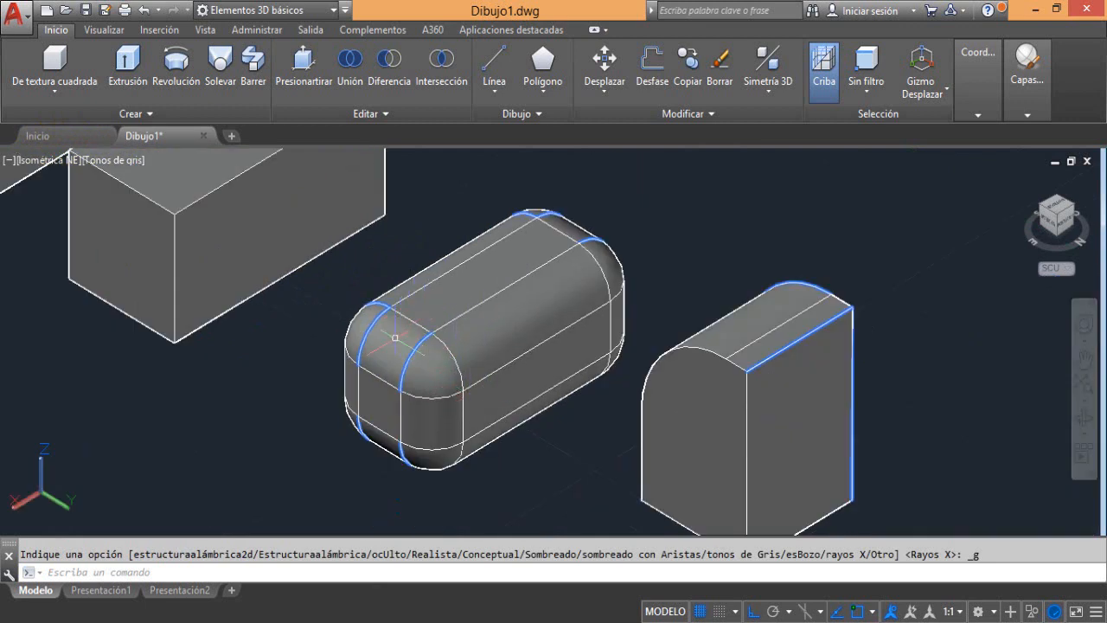
mouse_move(444, 404)
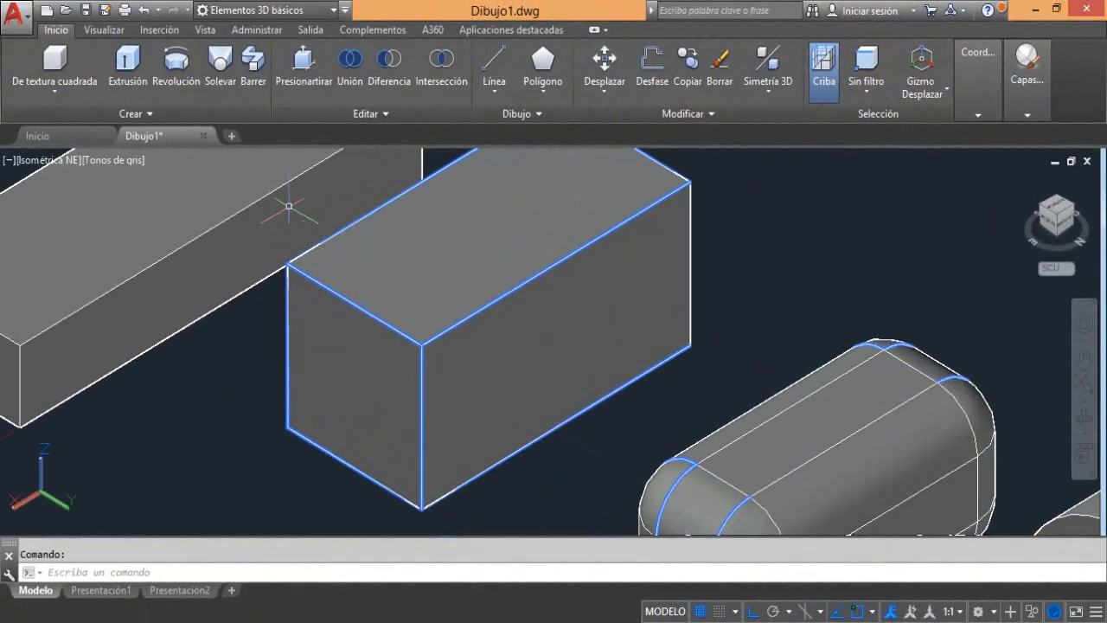
left_click(364, 114)
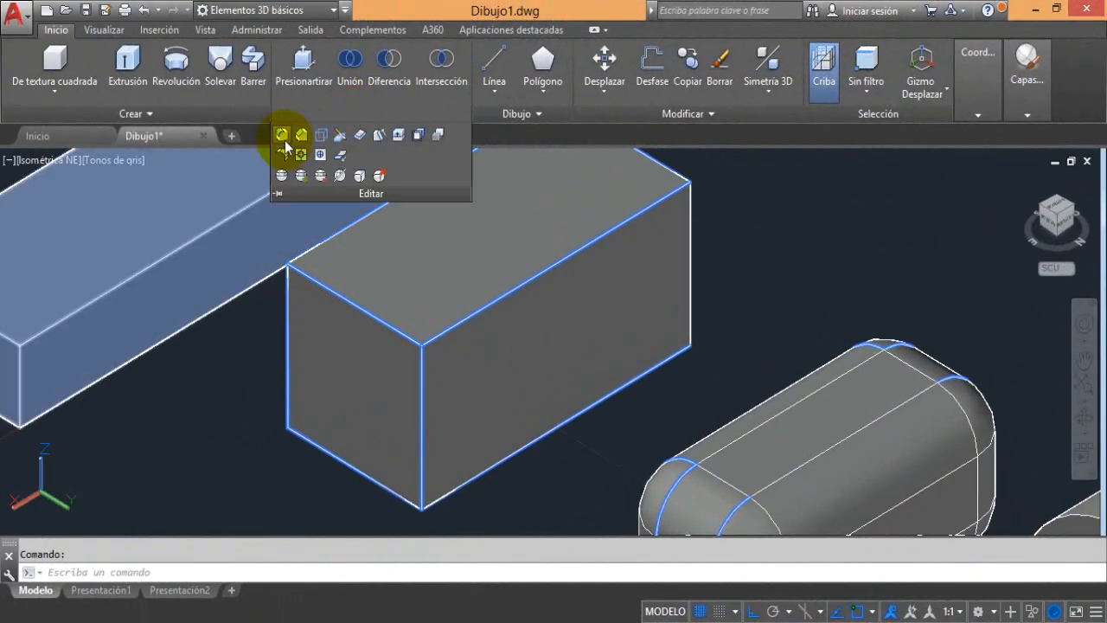
left_click(285, 137)
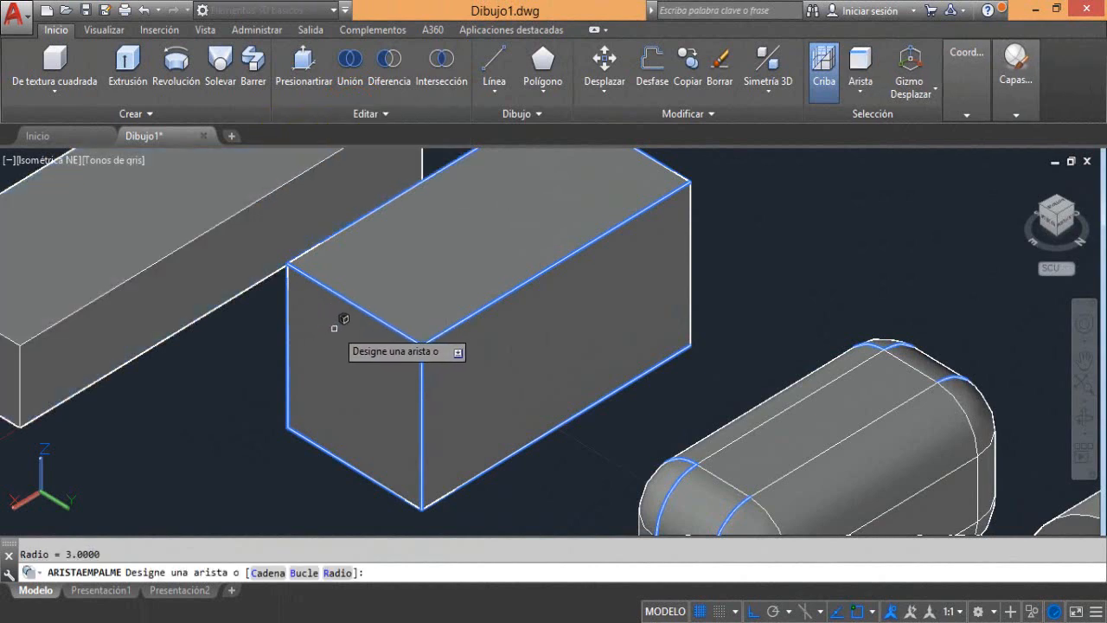
left_click(277, 576)
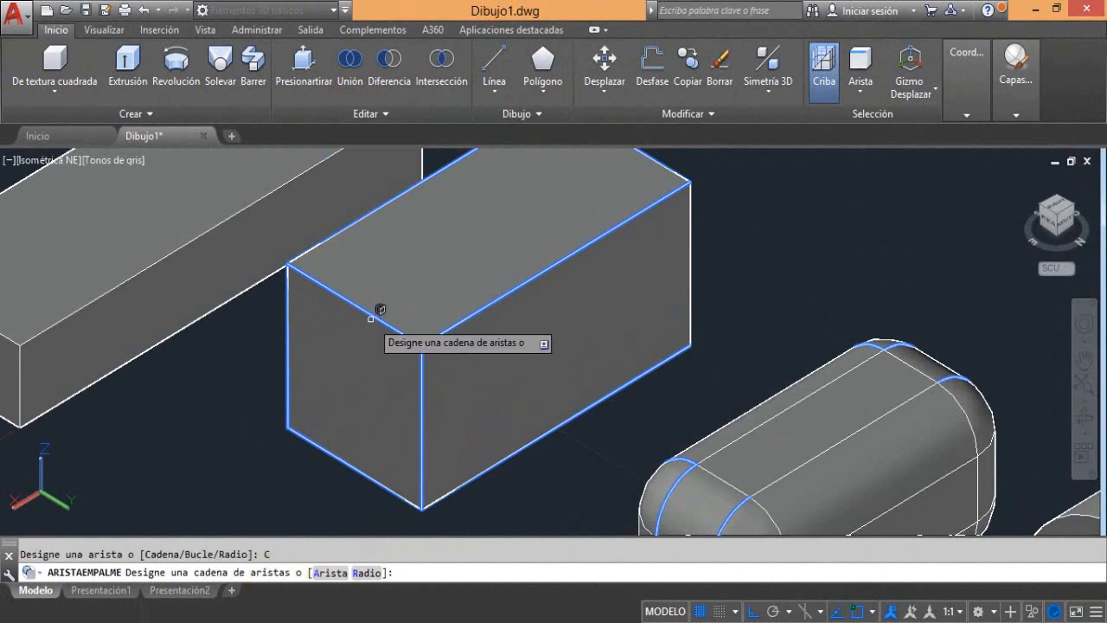
left_click(371, 318)
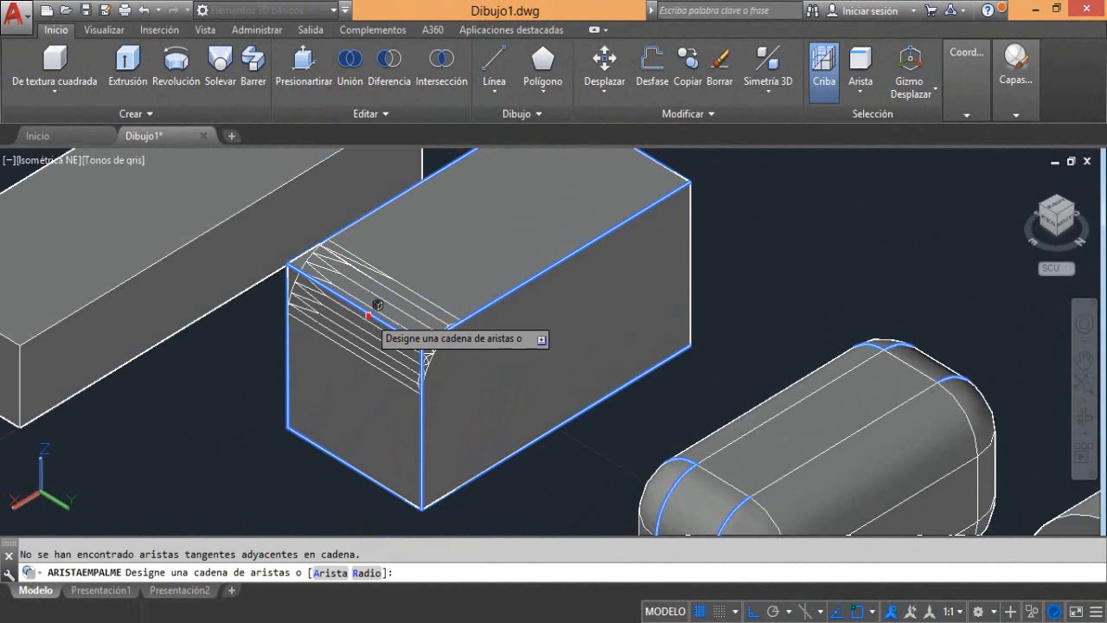
left_click(487, 306)
left_click(429, 413)
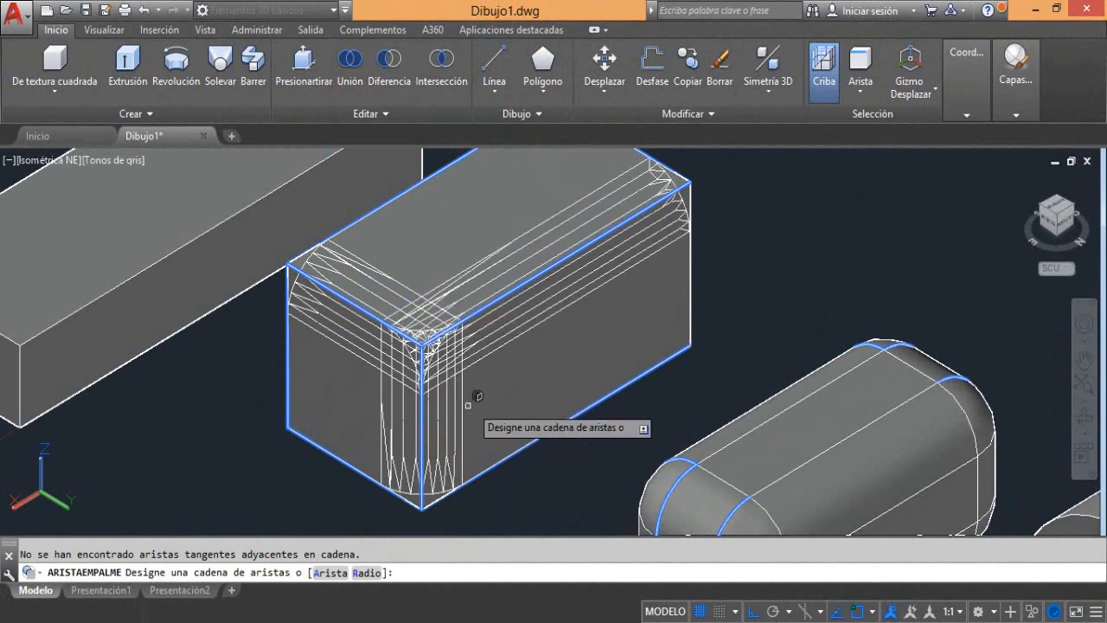
right_click(481, 392)
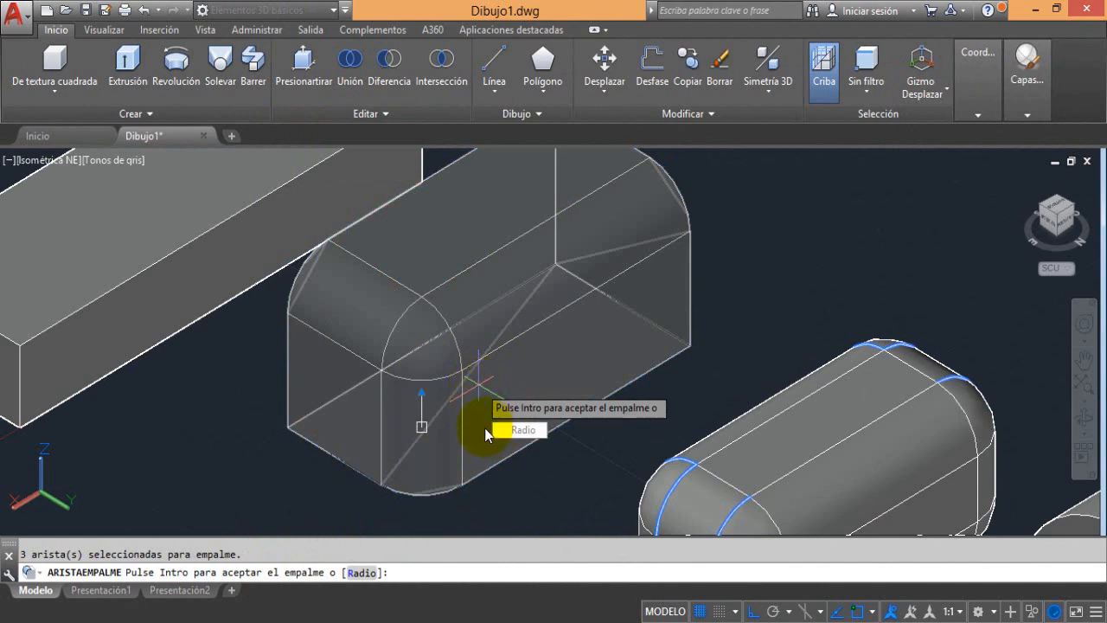
key("Escape")
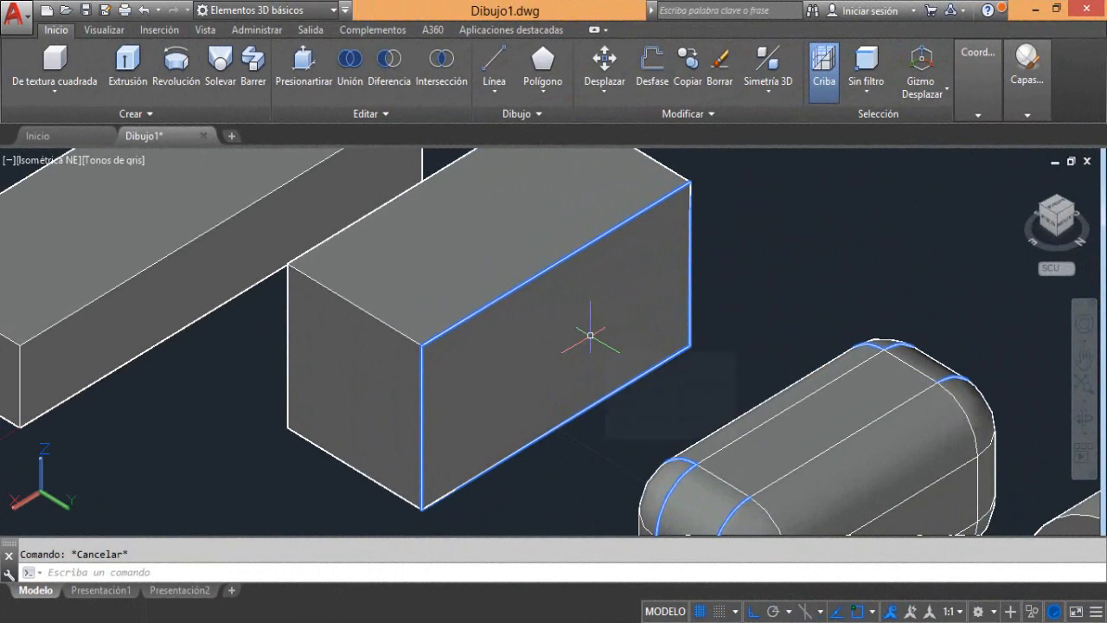
Try an edge fillet with the Bucle (loop) option around the same box's near short end face, and undo it
left_click(368, 116)
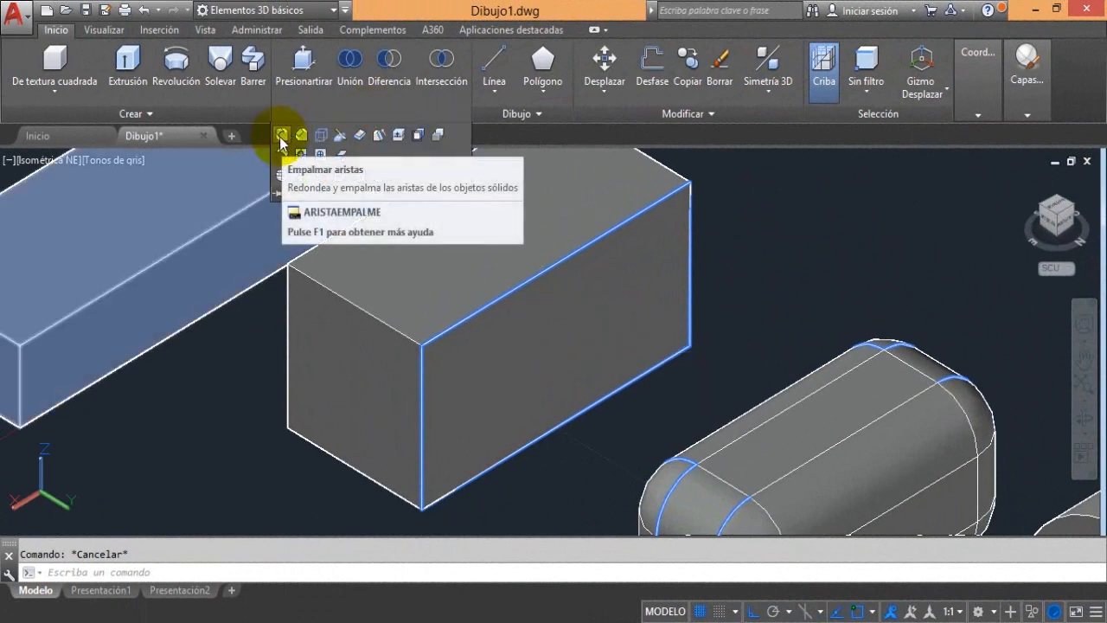
left_click(282, 135)
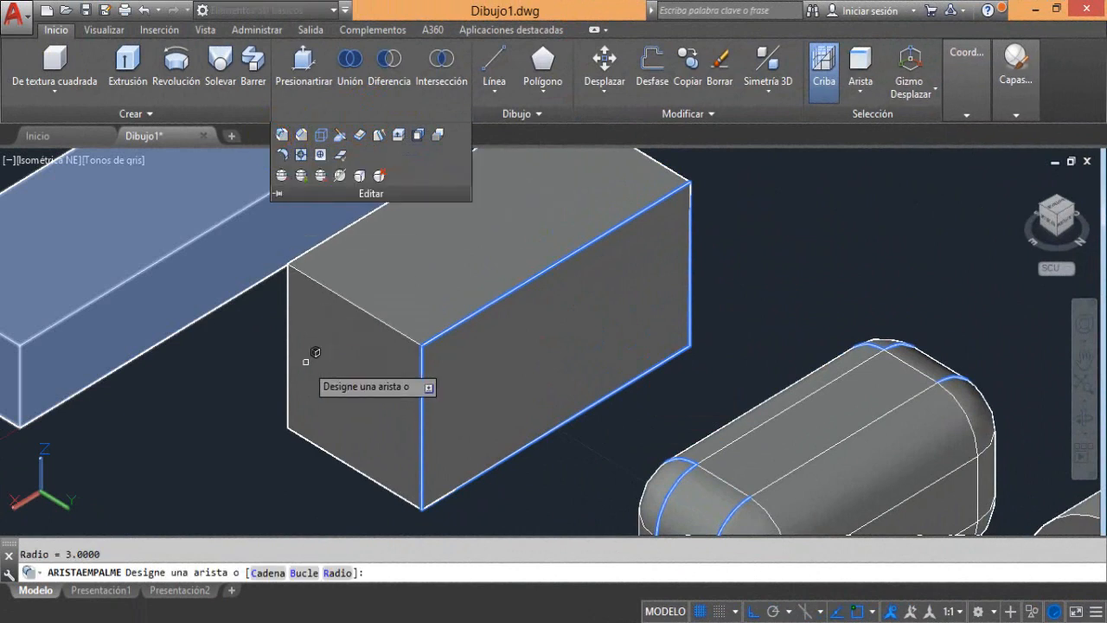
left_click(304, 573)
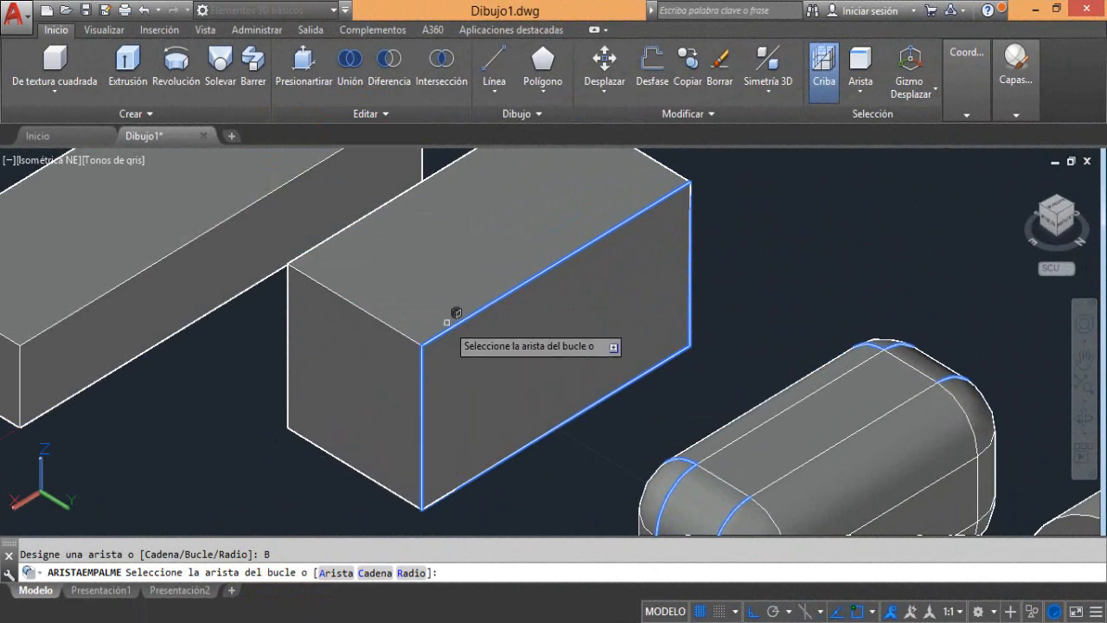
left_click(377, 317)
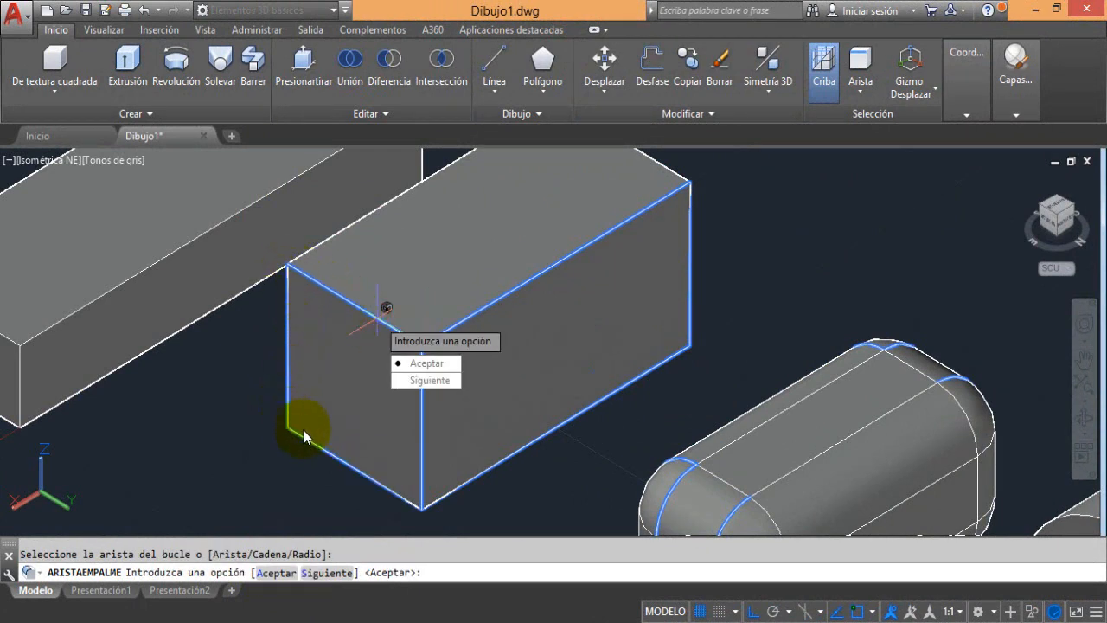
left_click(423, 369)
key("Return")
key("Return")
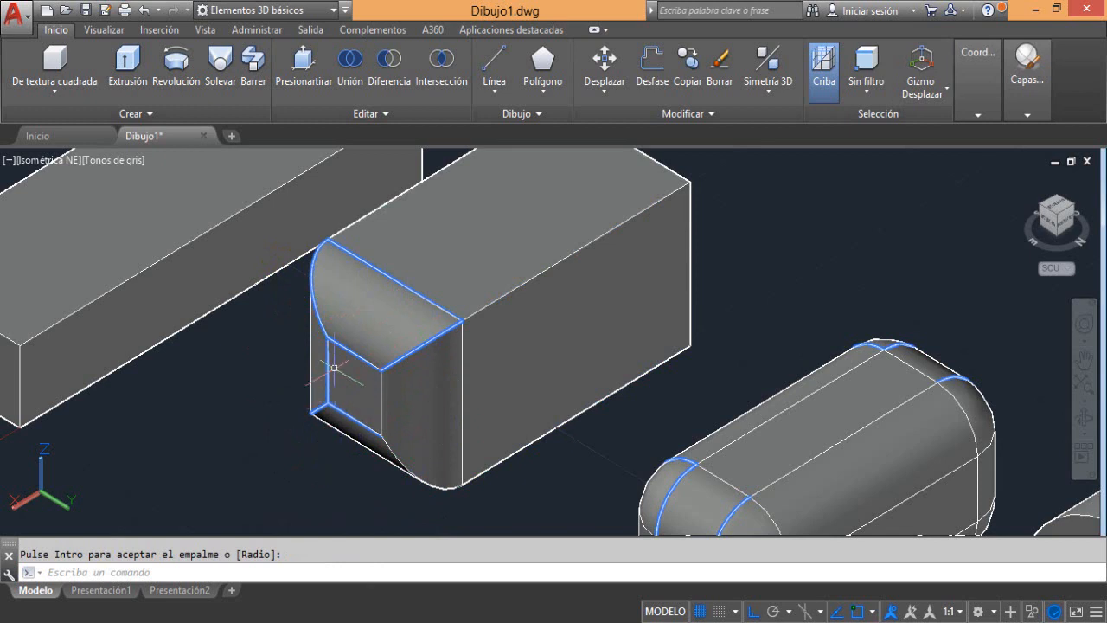
left_click(143, 9)
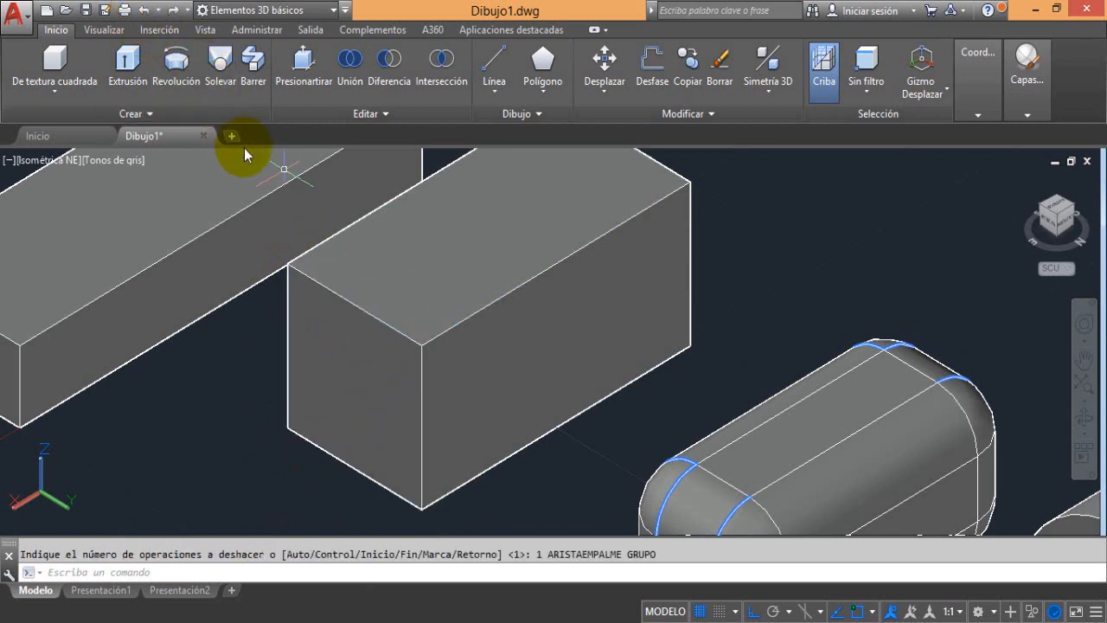
Start a new edge fillet with the Bucle option from the near long top edge, cycling the candidate loops and accepting the front-right long face's loop
left_click(370, 148)
left_click(343, 110)
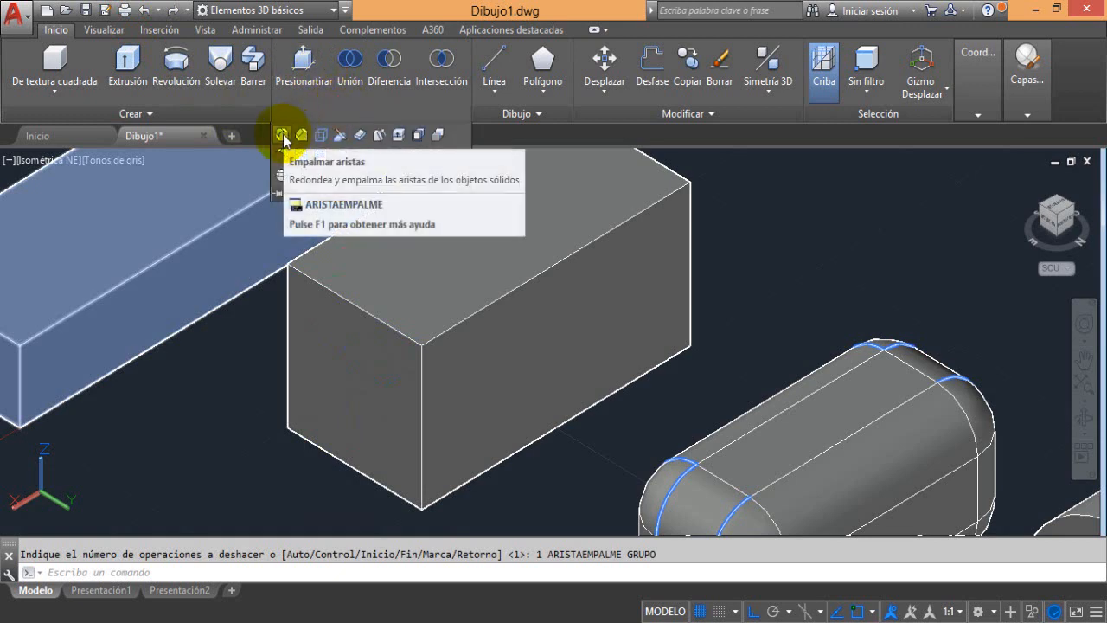
left_click(282, 136)
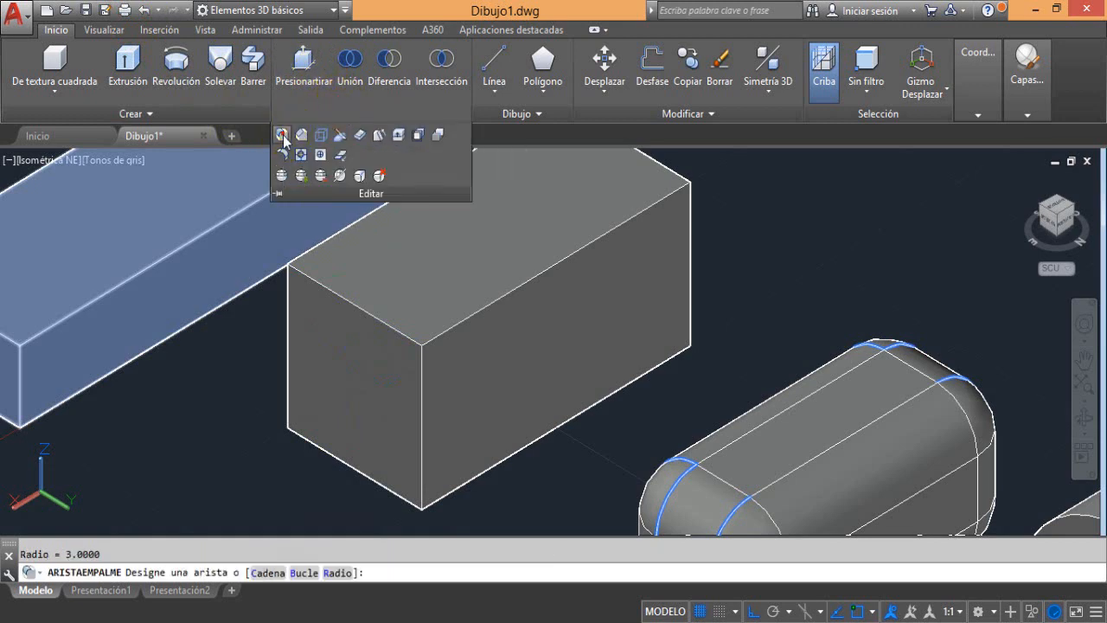
left_click(305, 573)
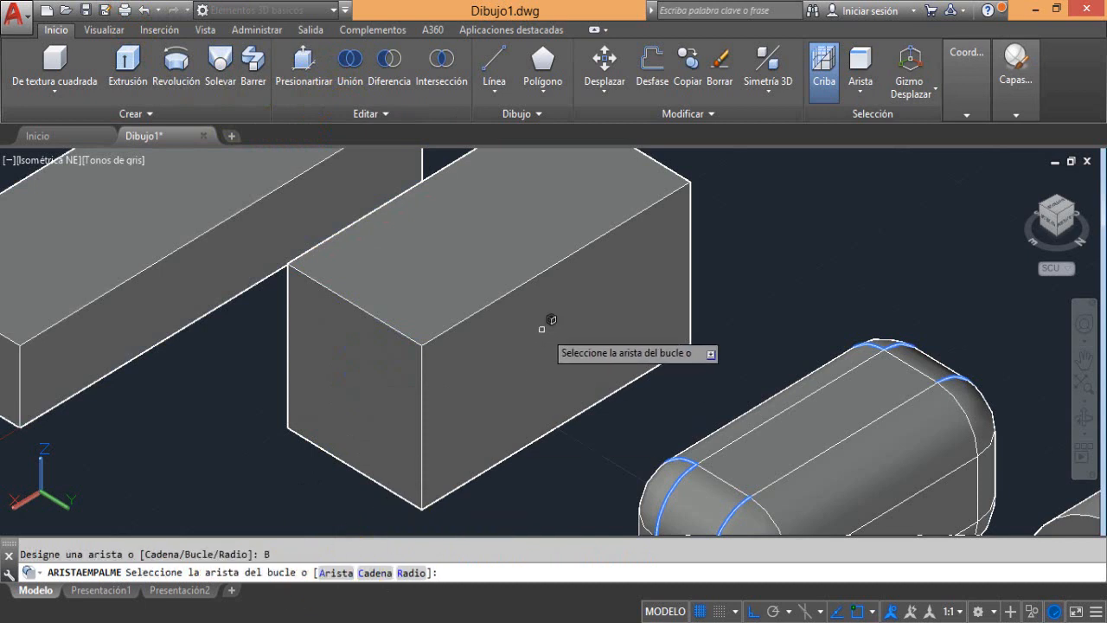
left_click(471, 316)
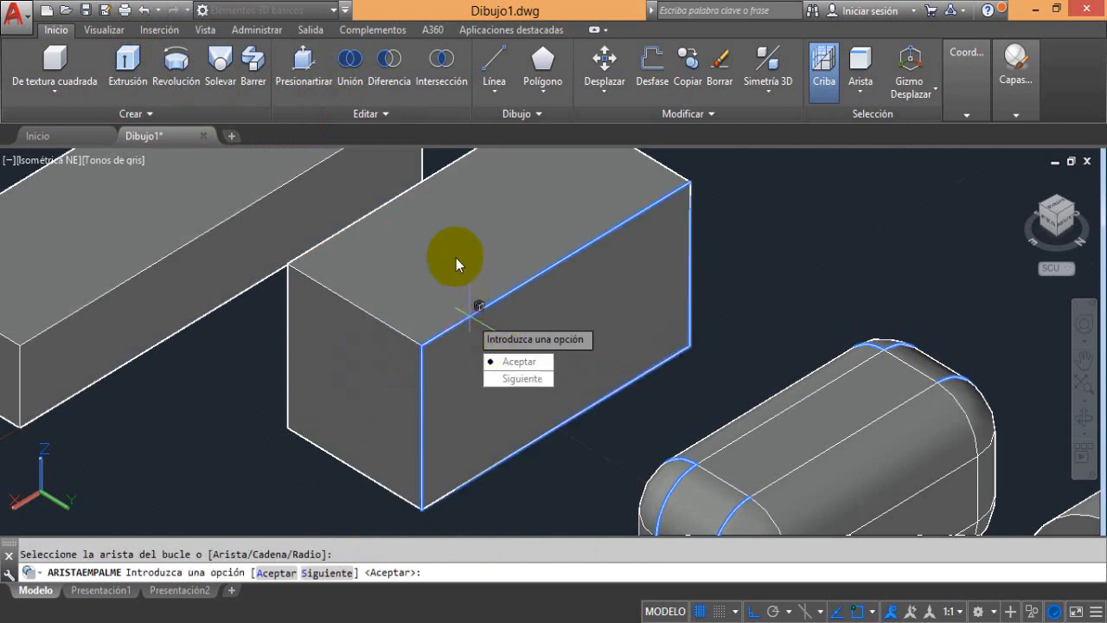
left_click(518, 379)
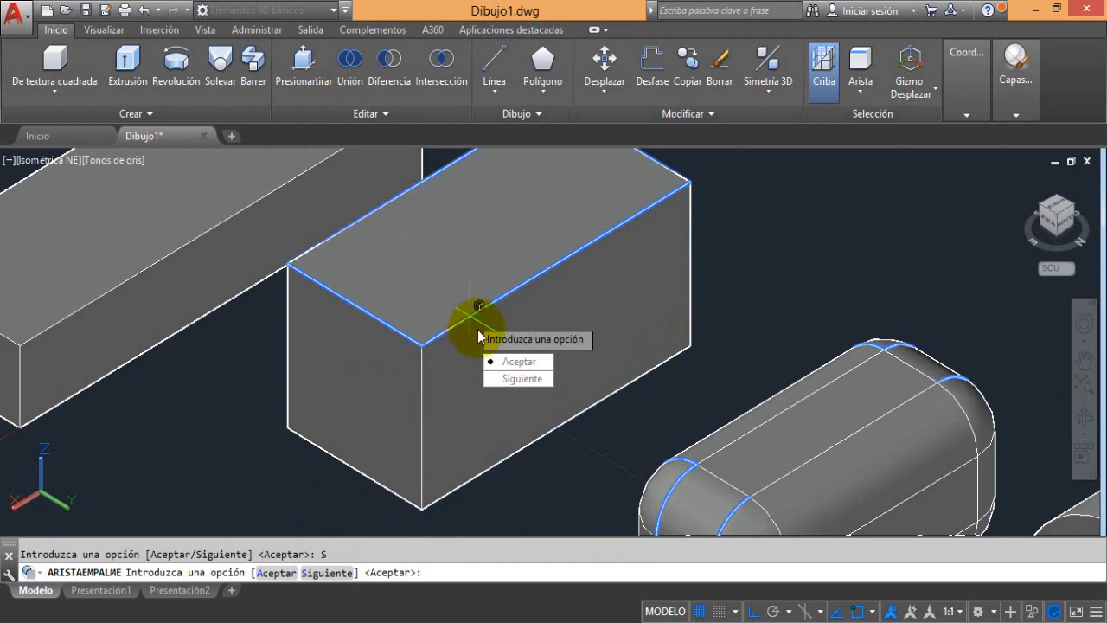
left_click(511, 379)
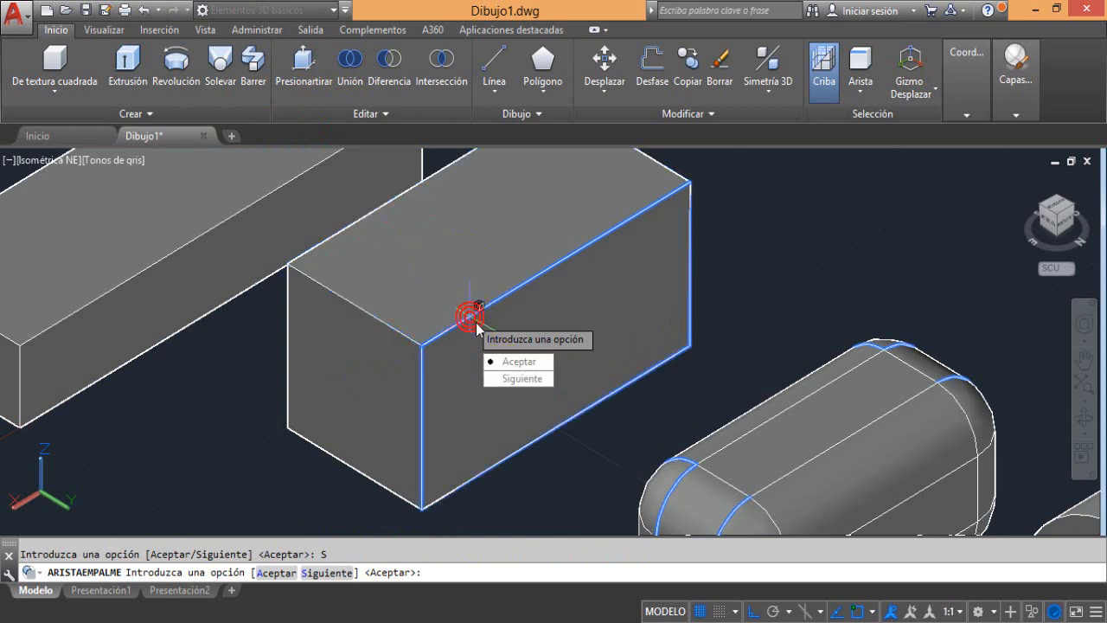
left_click(522, 379)
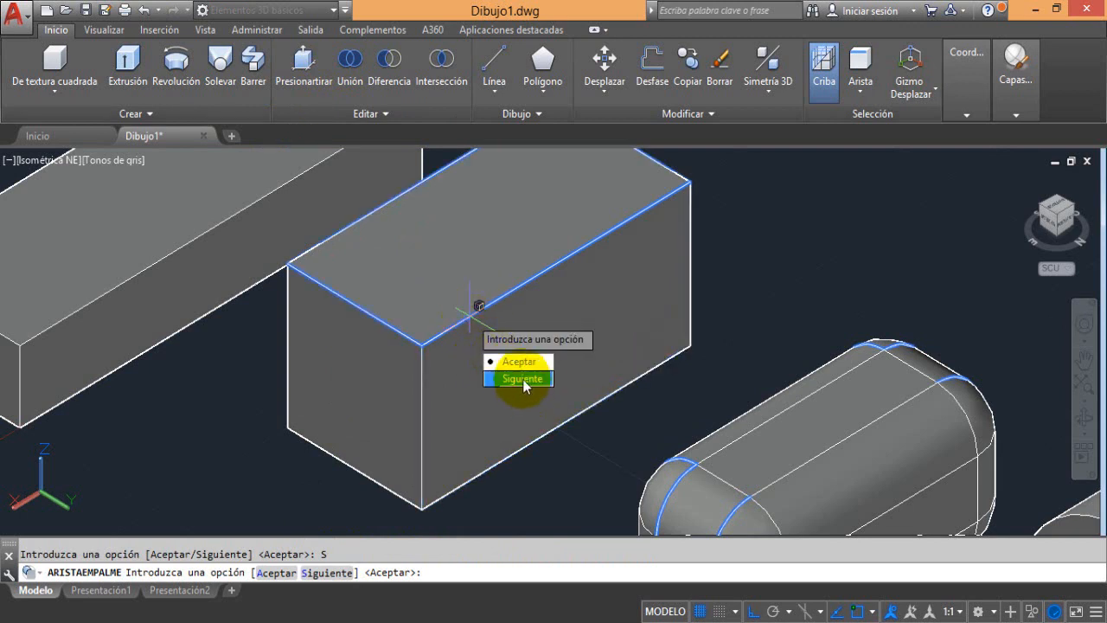
left_click(523, 379)
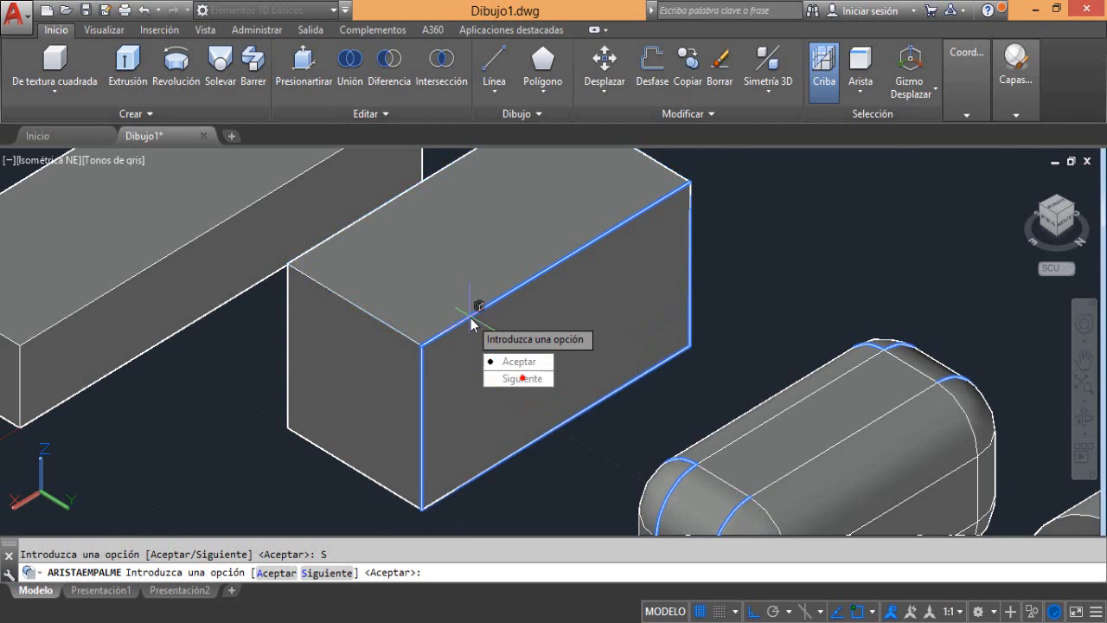
left_click(529, 363)
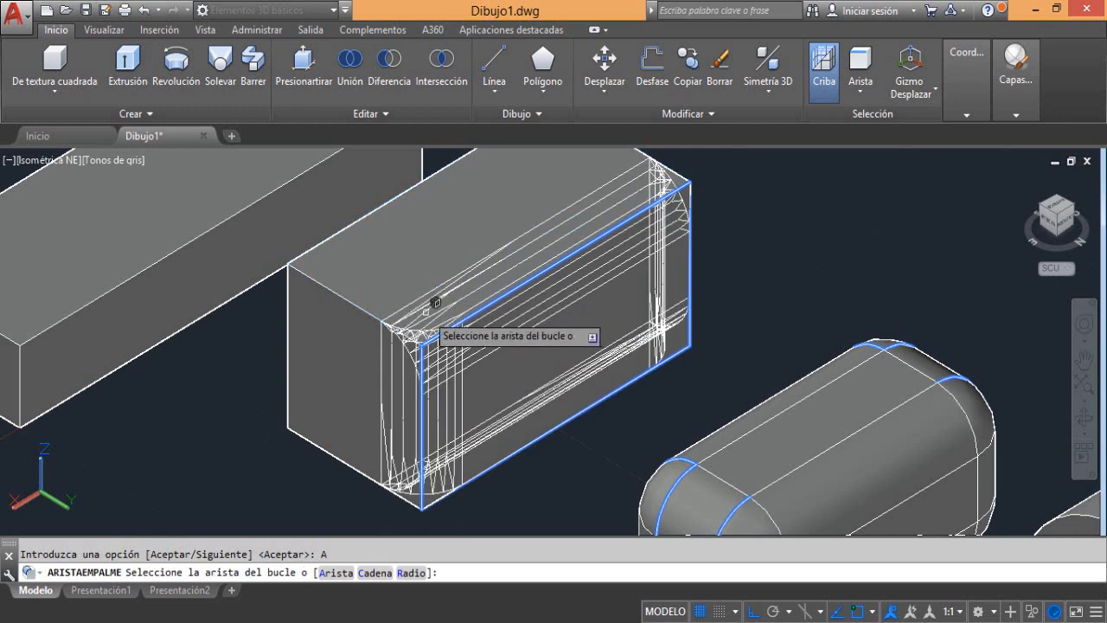
Add the edge loops of the near short end face and the rear long face to the same fillet
left_click(341, 298)
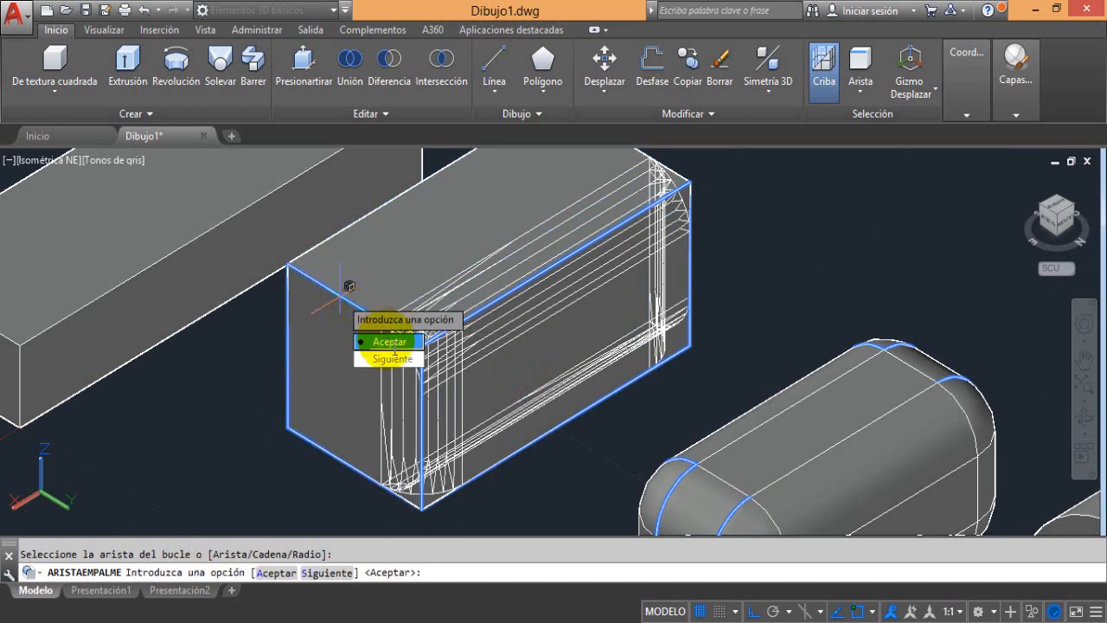
left_click(385, 339)
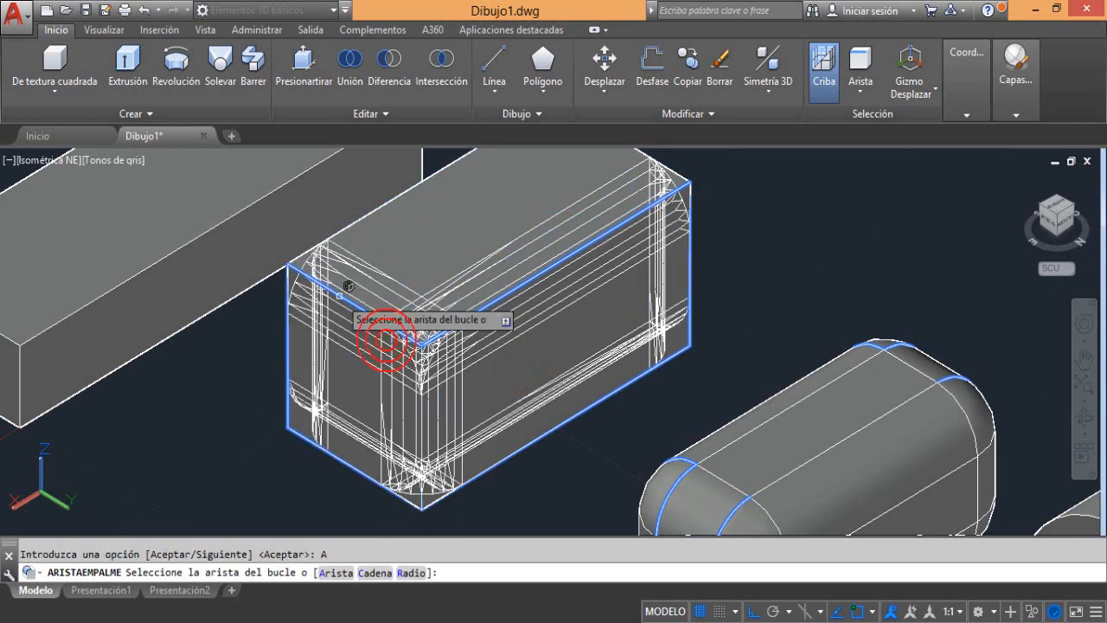
left_click(360, 222)
left_click(393, 267)
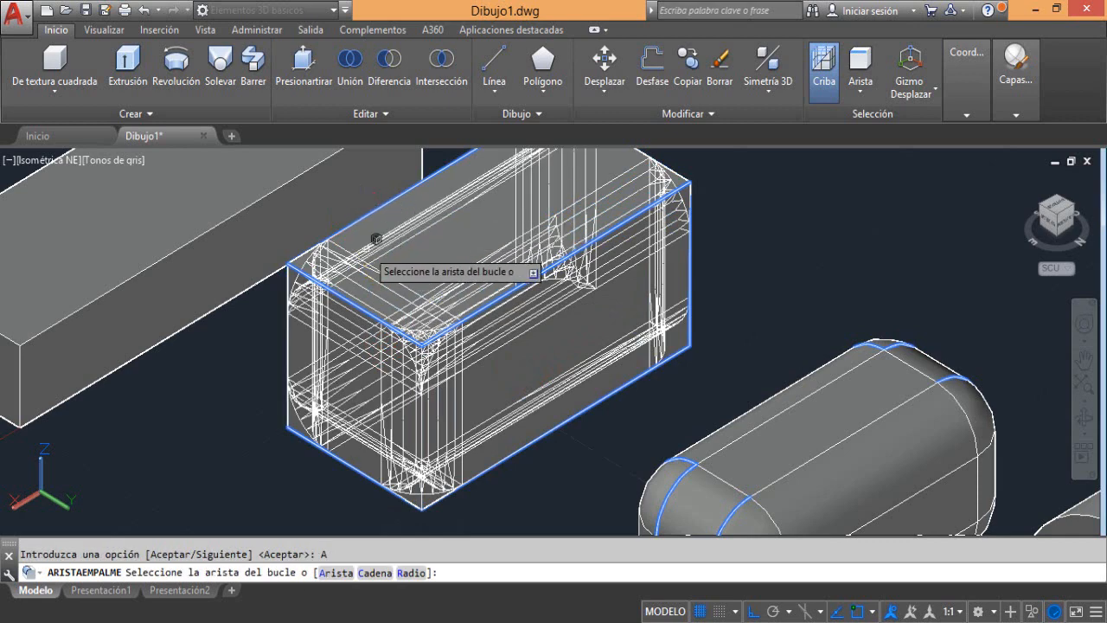
Add the edge loop of the box's far short end face and accept the fillet on all its edges
middle_click_drag(412, 246, 350, 349)
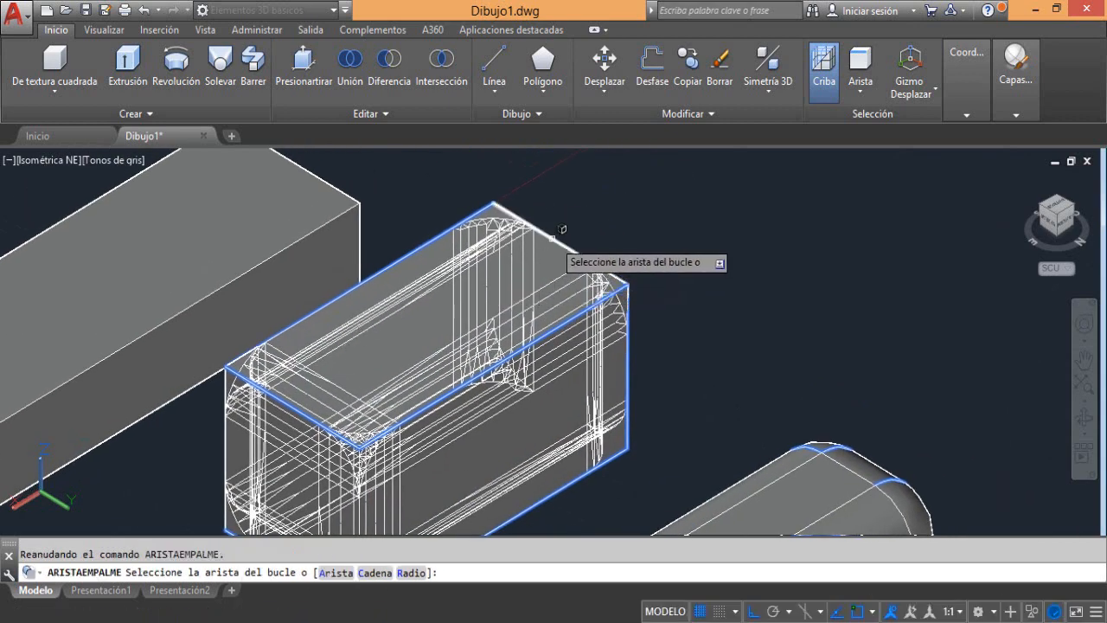
left_click(558, 255)
left_click(596, 283)
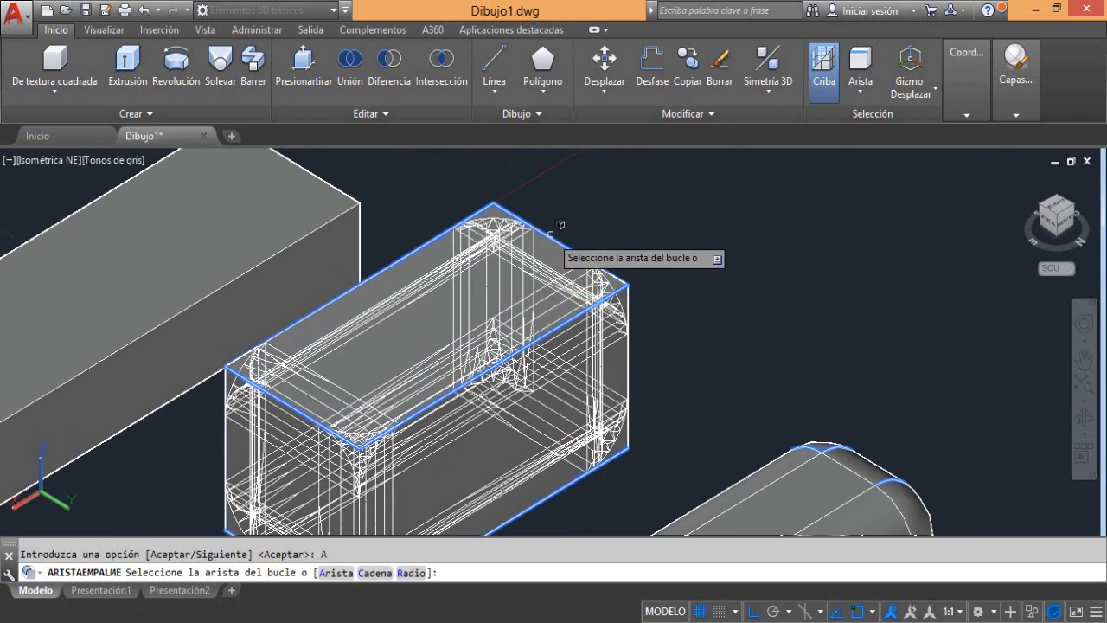
key("Return")
scroll(533, 218, "down", 2)
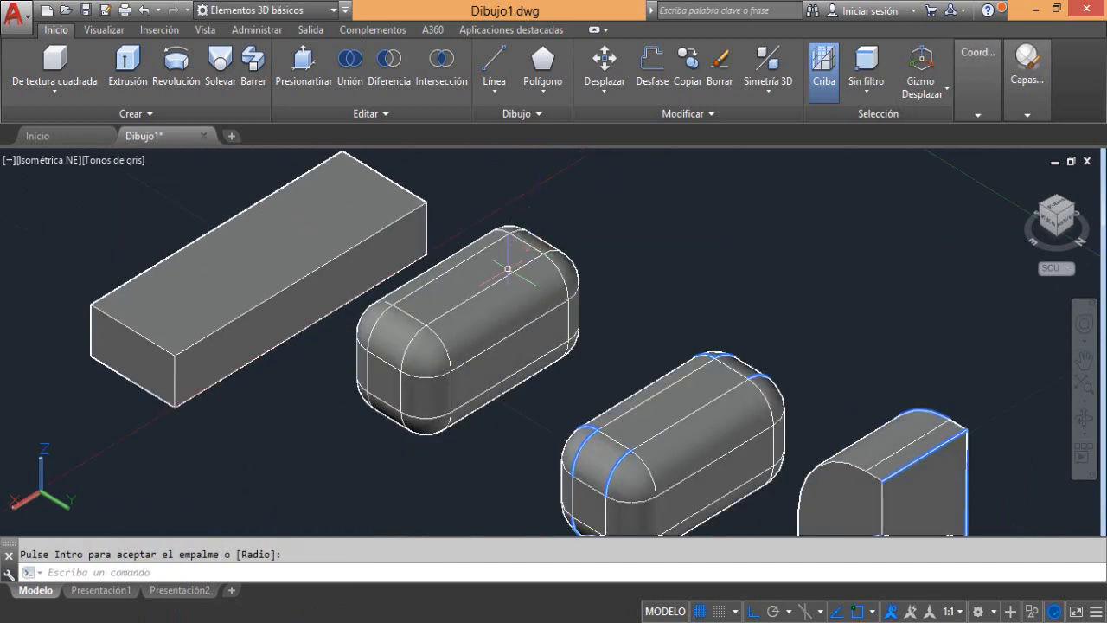
middle_click_drag(508, 287, 475, 261)
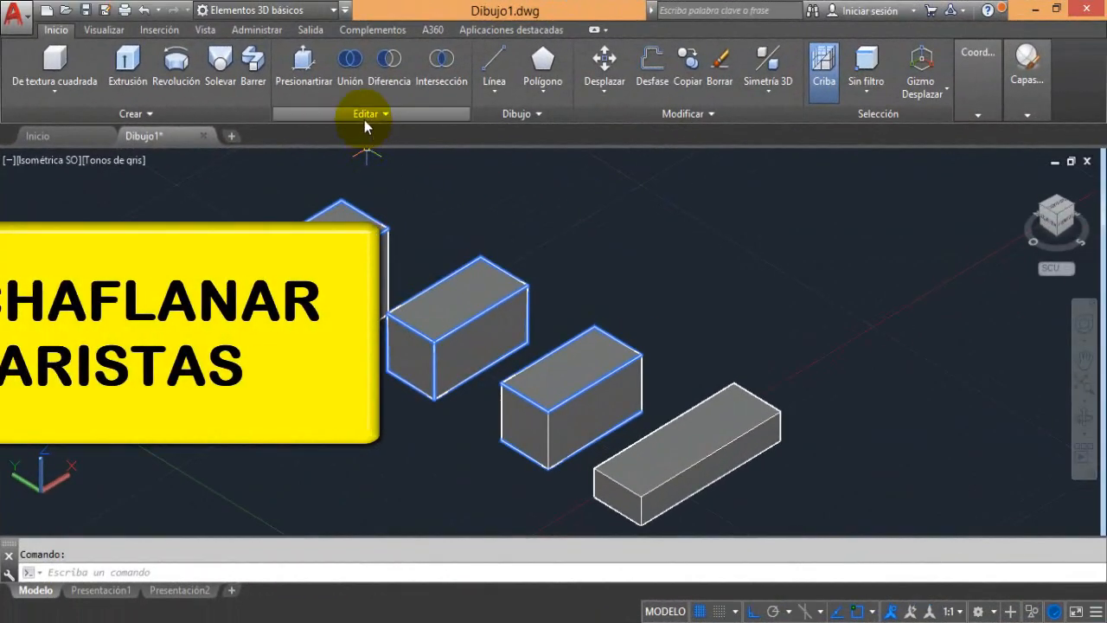
Chamfer the front-left top edge of the tallest box with both distances set to 2
left_click(362, 116)
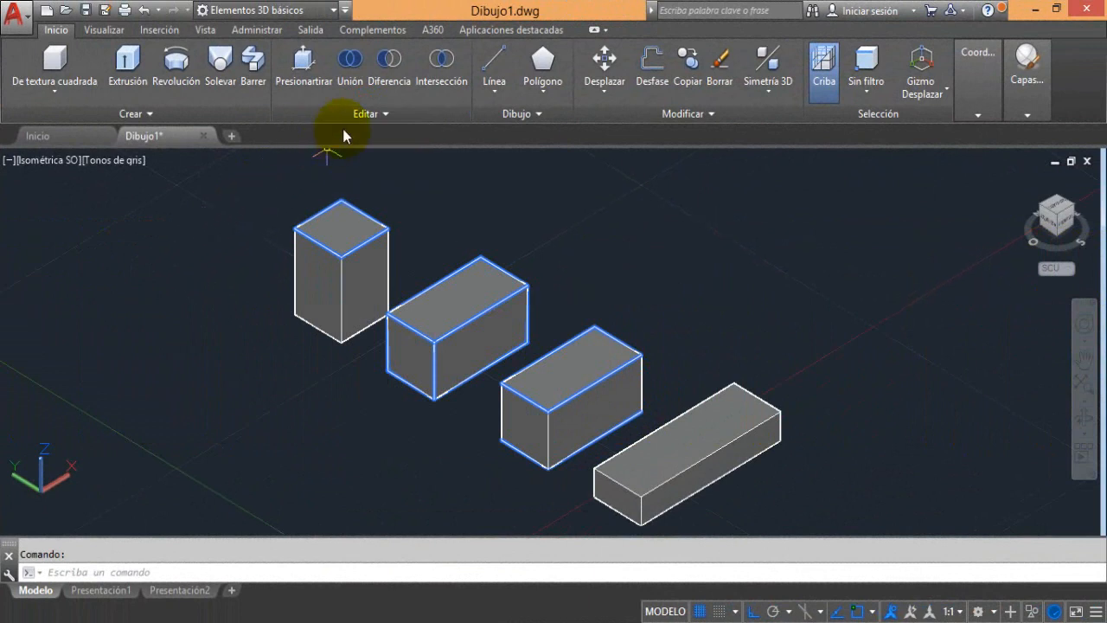
left_click(360, 115)
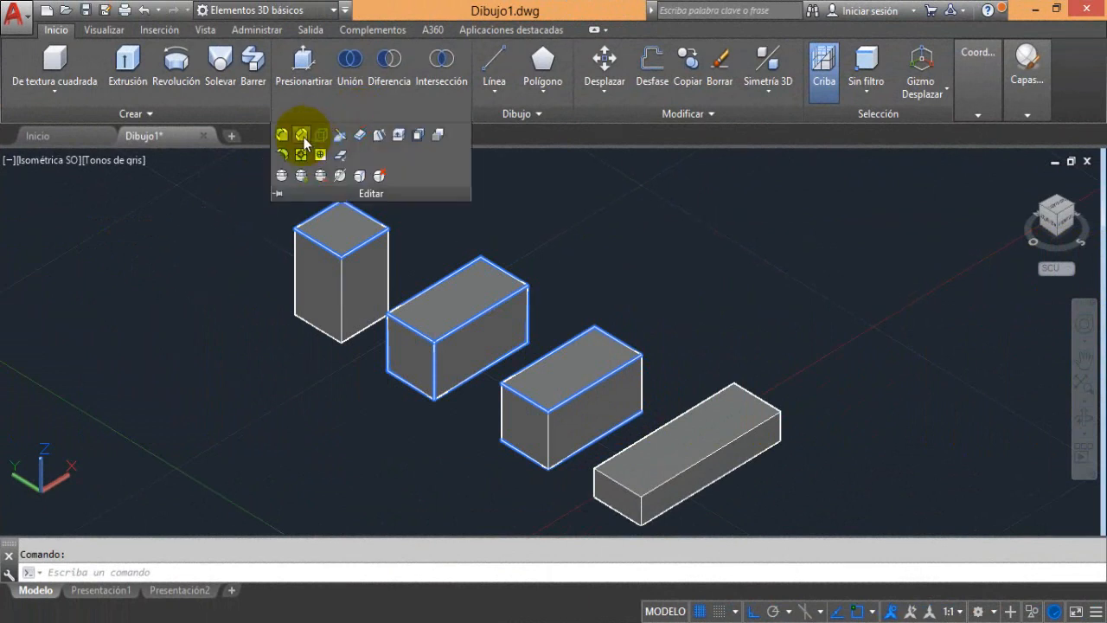
left_click(301, 136)
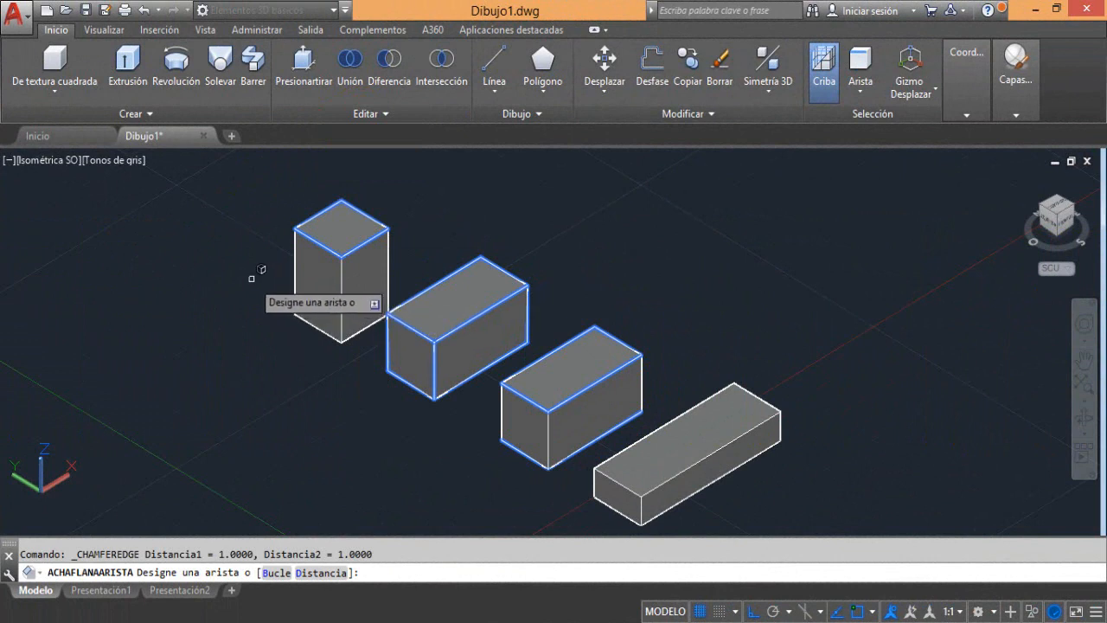
scroll(275, 236, "up", 5)
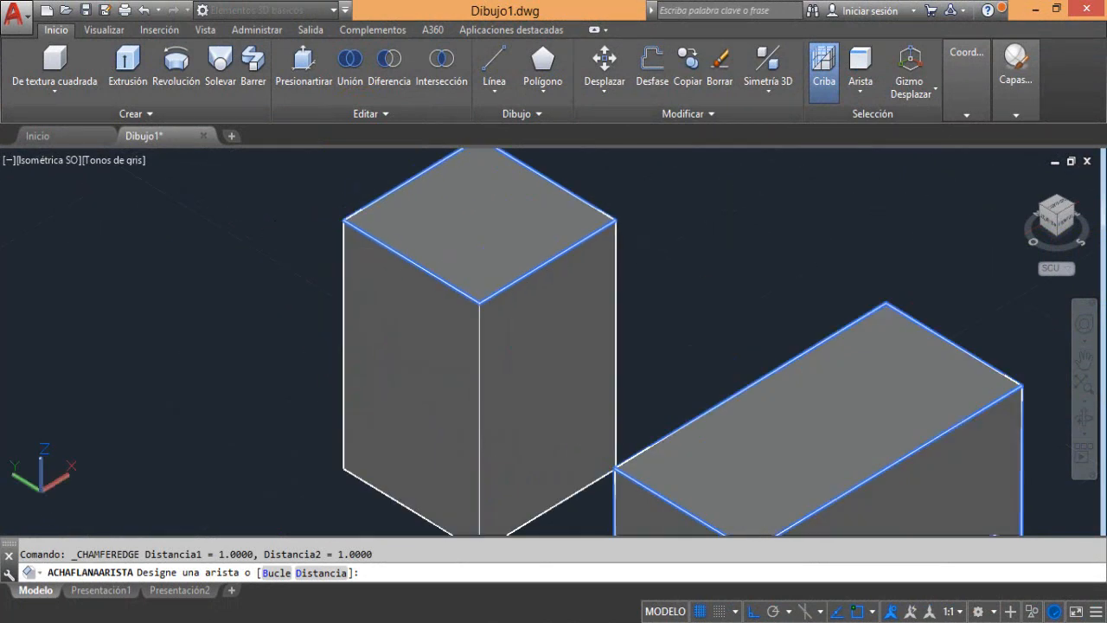
middle_click_drag(270, 238, 304, 281)
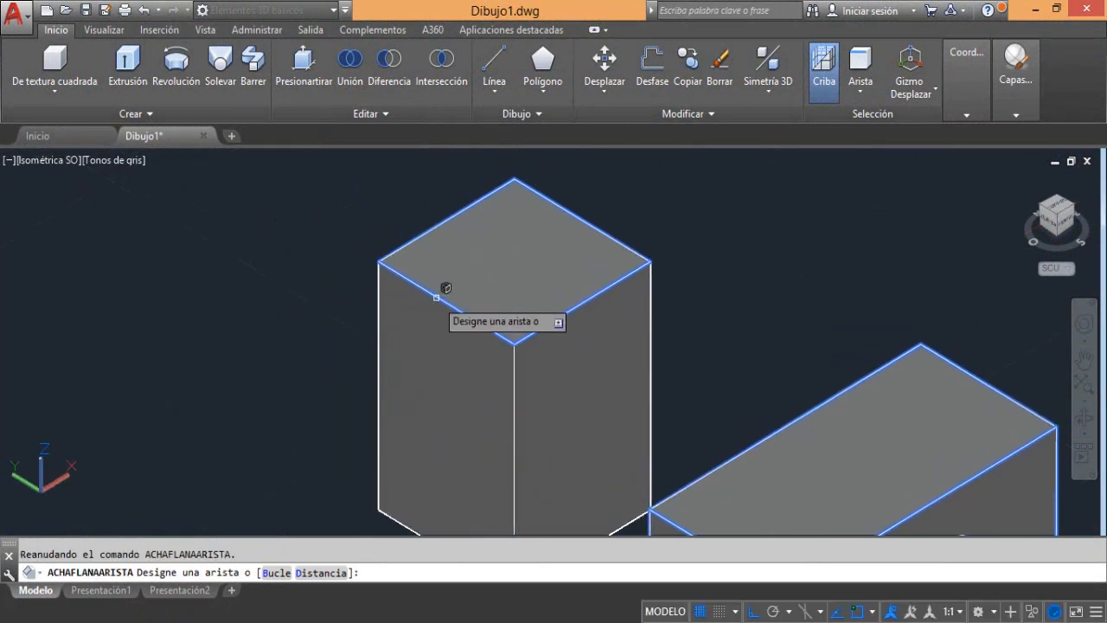
left_click(435, 297)
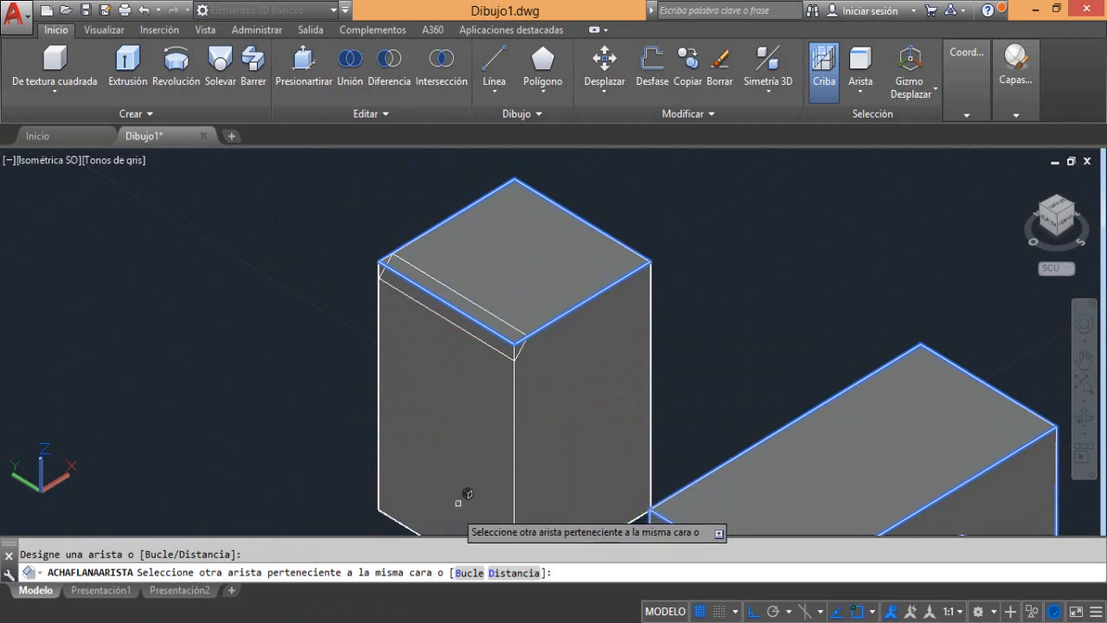
left_click(514, 573)
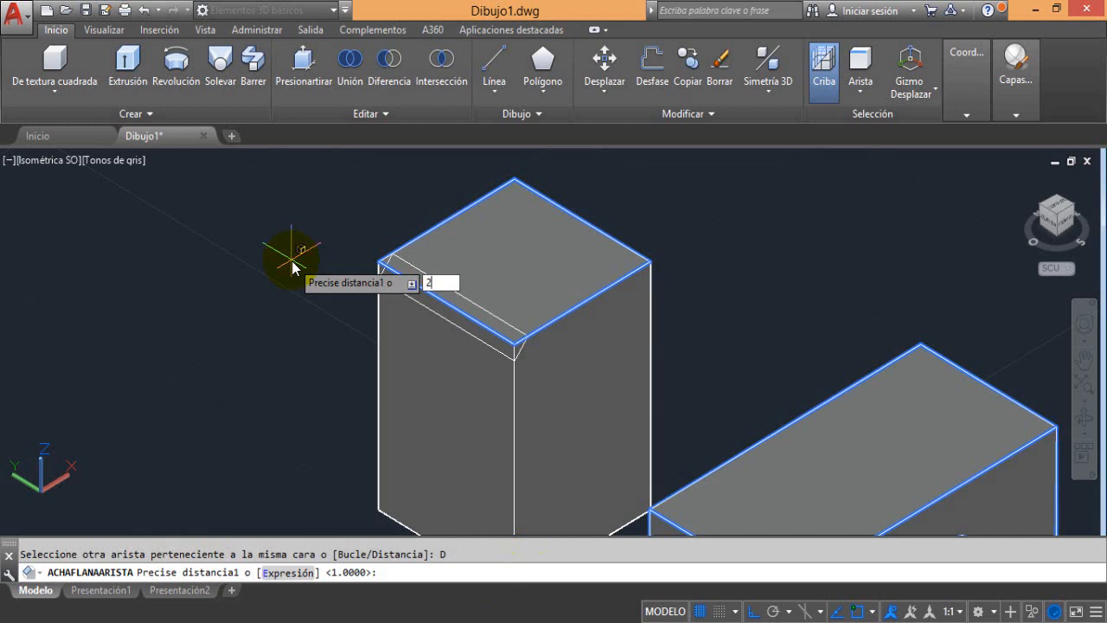
key("Return")
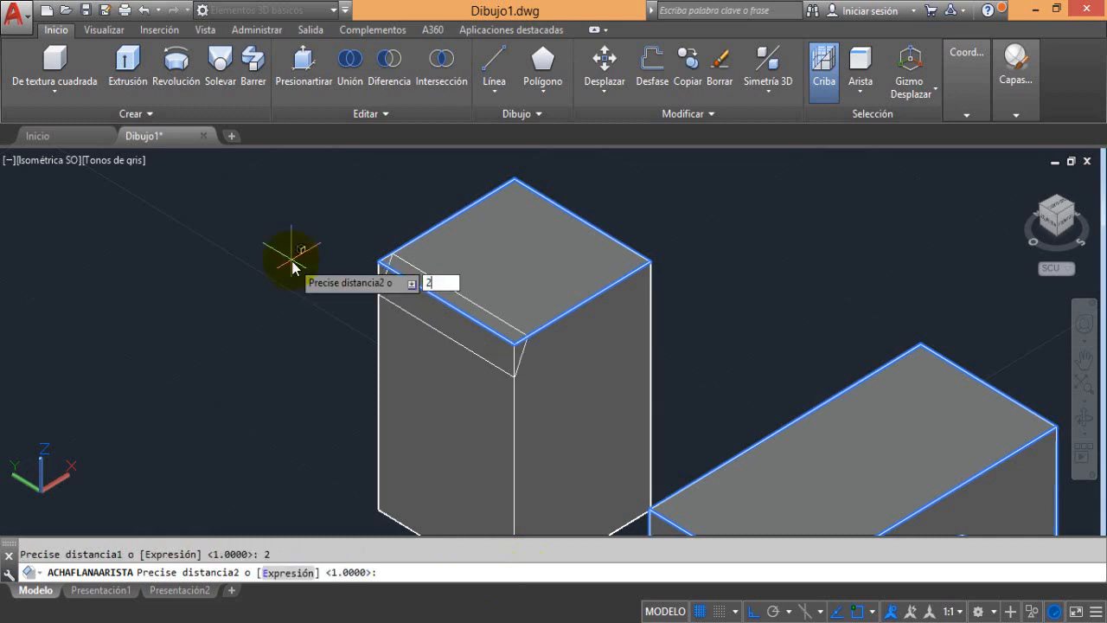
key("Return")
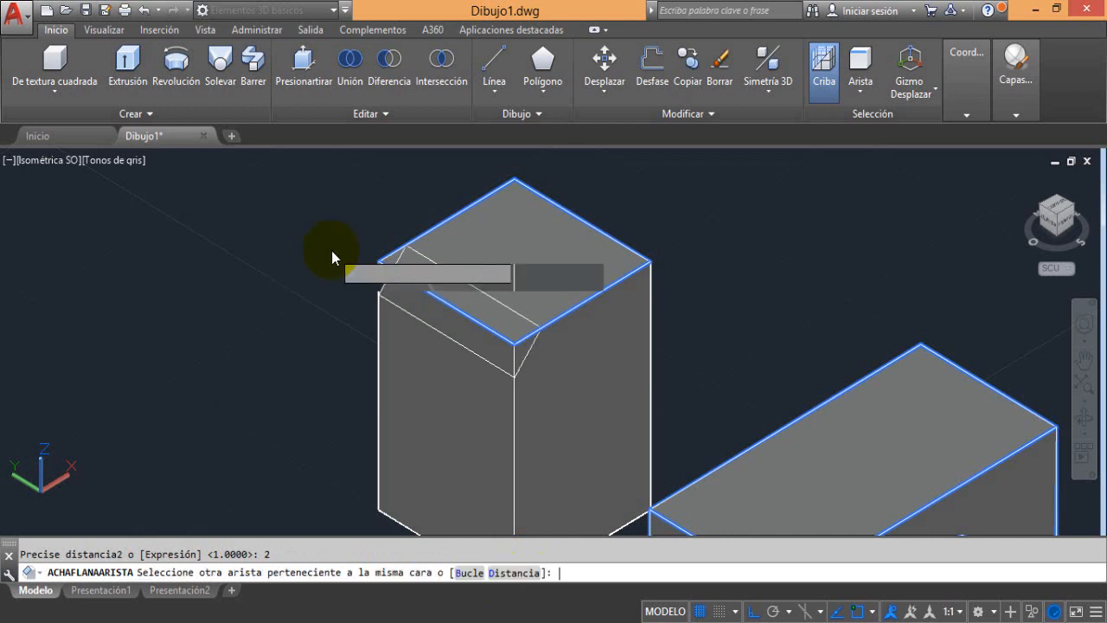
key("Return")
key("Return")
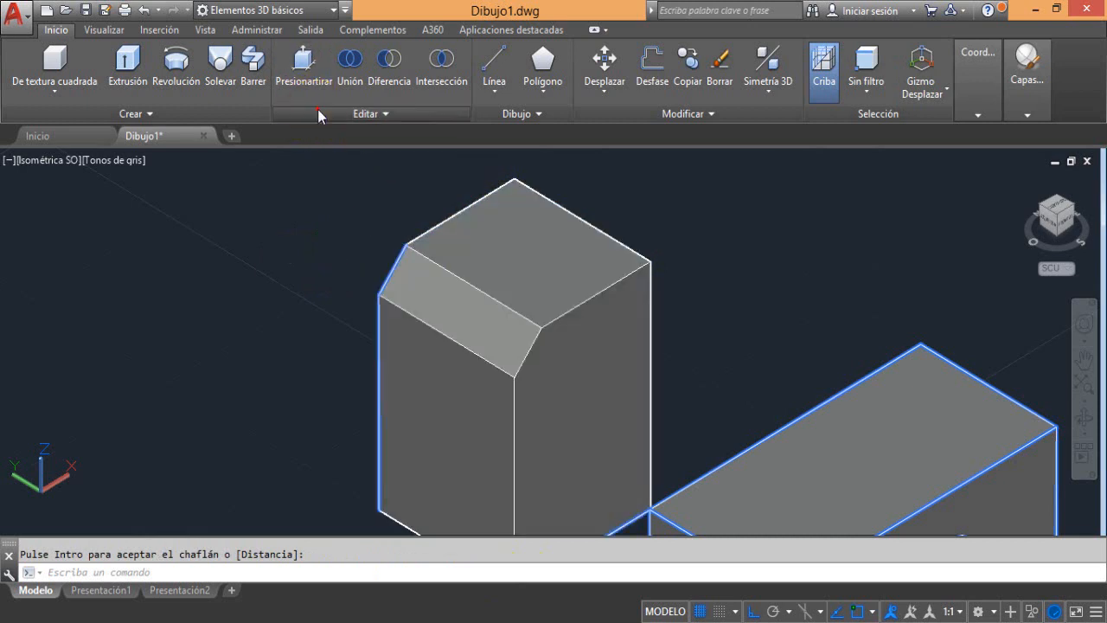
Try an edge chamfer with both distances at 2 on the box's front-right top edge, stretching its vertical distance to about 6.05
left_click(318, 110)
left_click(302, 141)
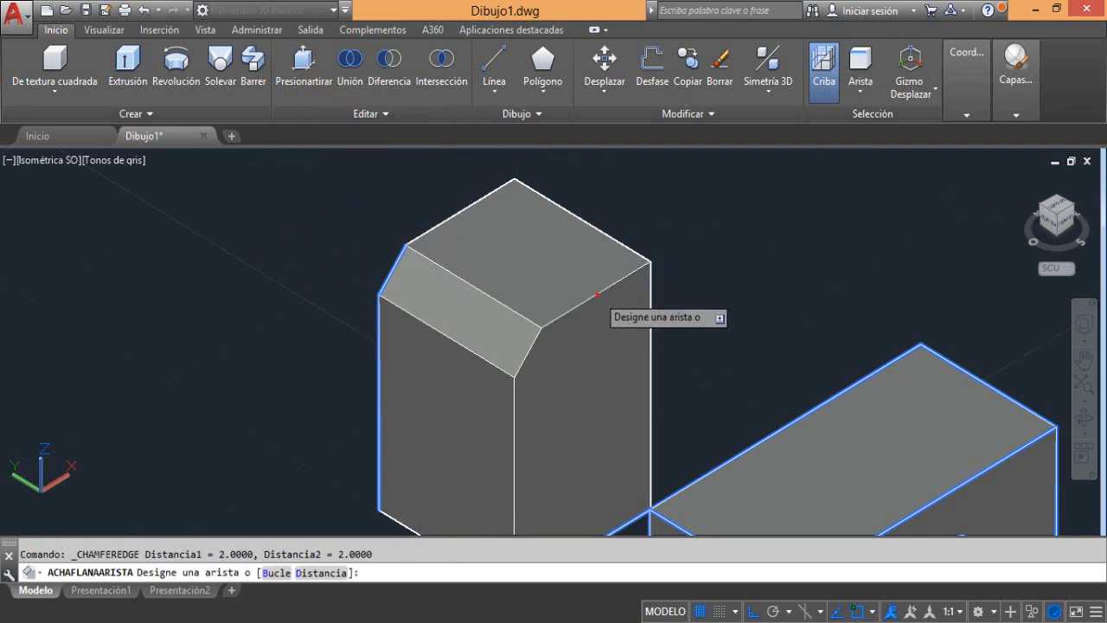
left_click(597, 294)
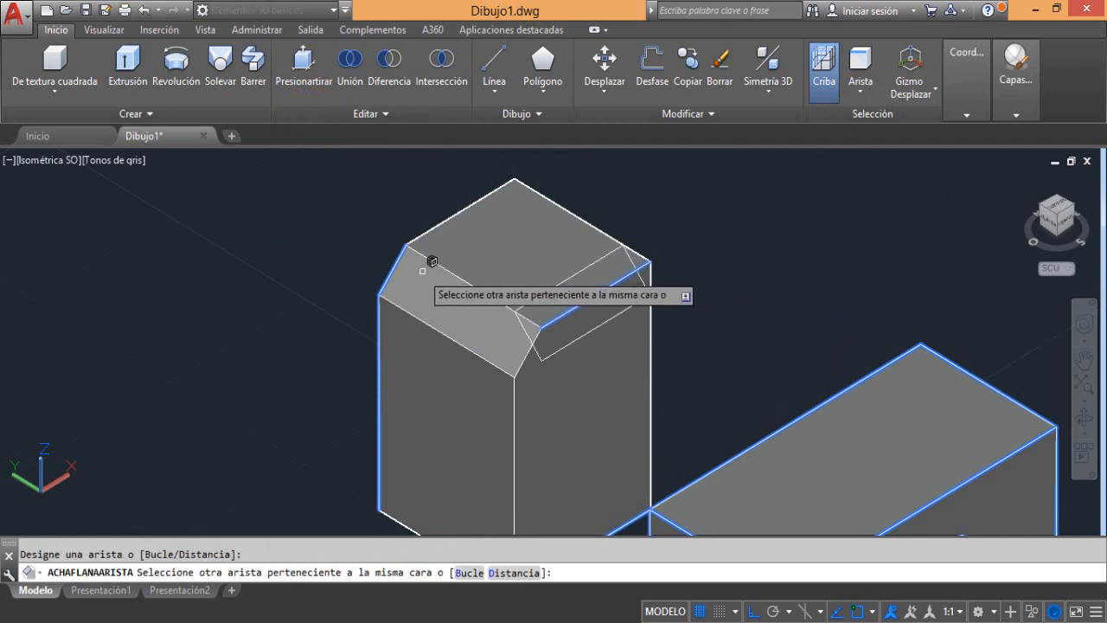
left_click(509, 572)
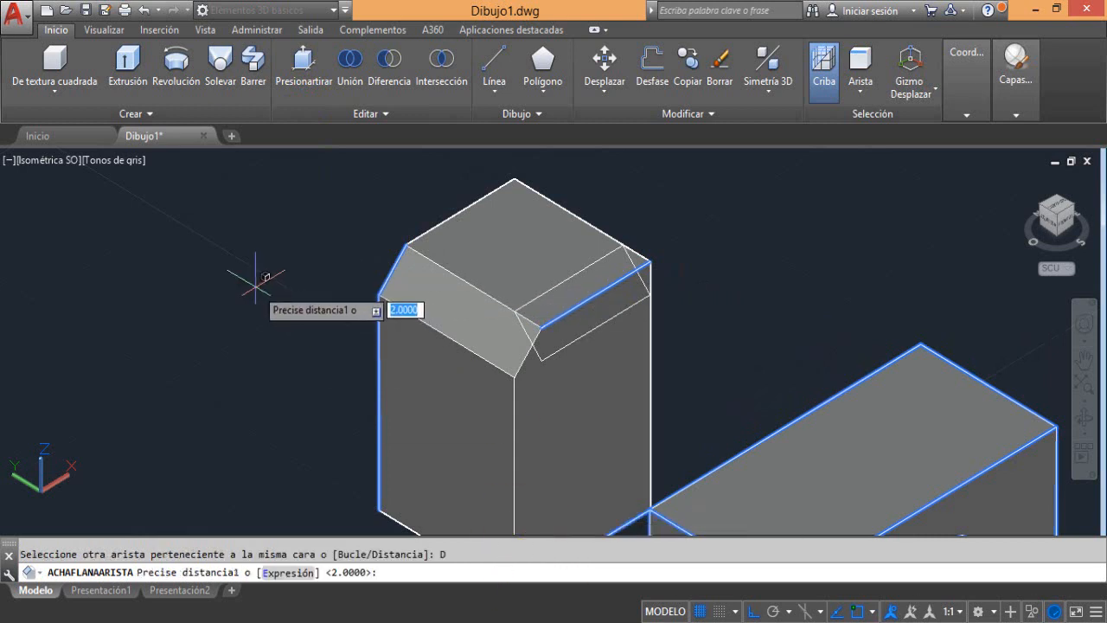
key("Return")
key("Return")
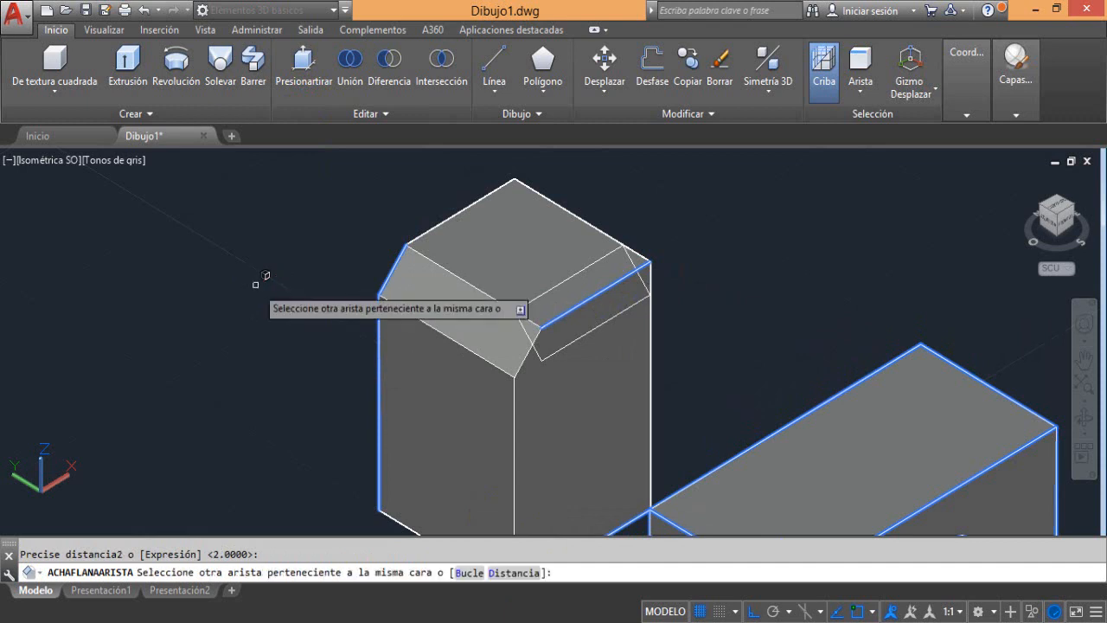
left_click(589, 241)
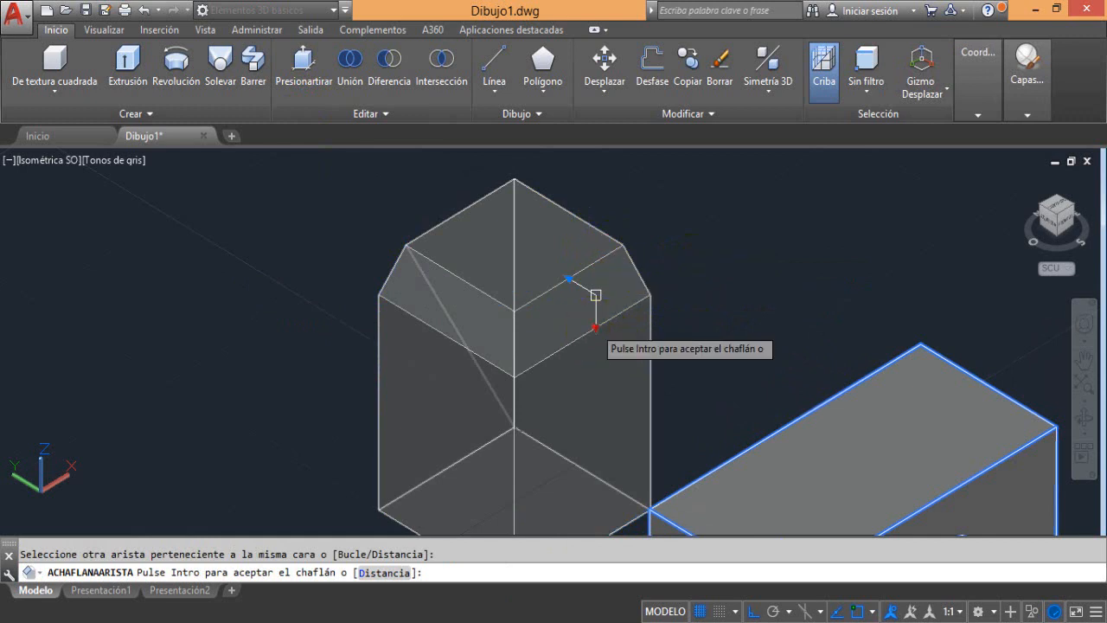
left_click(596, 329)
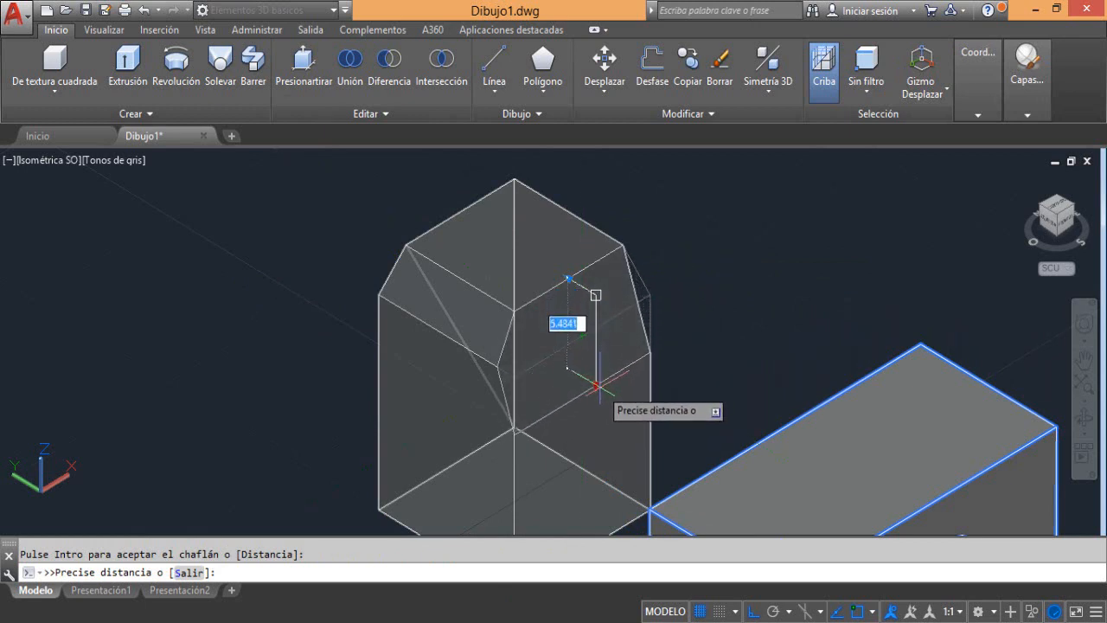
Discard the chamfer on the front-right top edge and undo the one on the front-left top edge
left_click(147, 12)
left_click(149, 15)
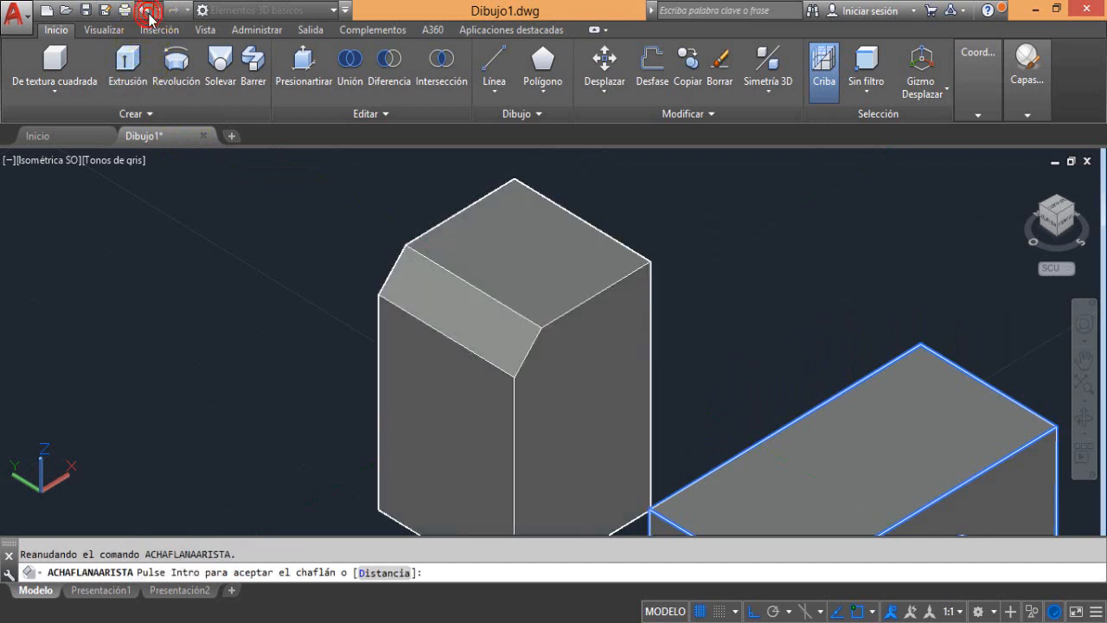
key("Return")
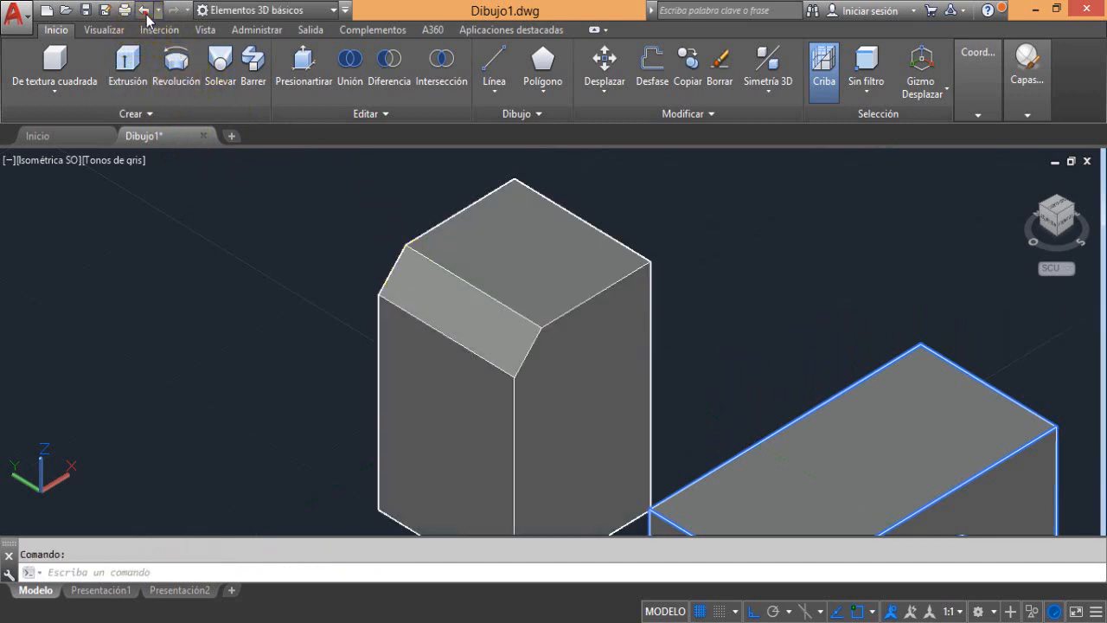
left_click(147, 10)
Set up a new edge chamfer on the tallest box's front-left top edge with both distances at 2
scroll(279, 178, "up", 5)
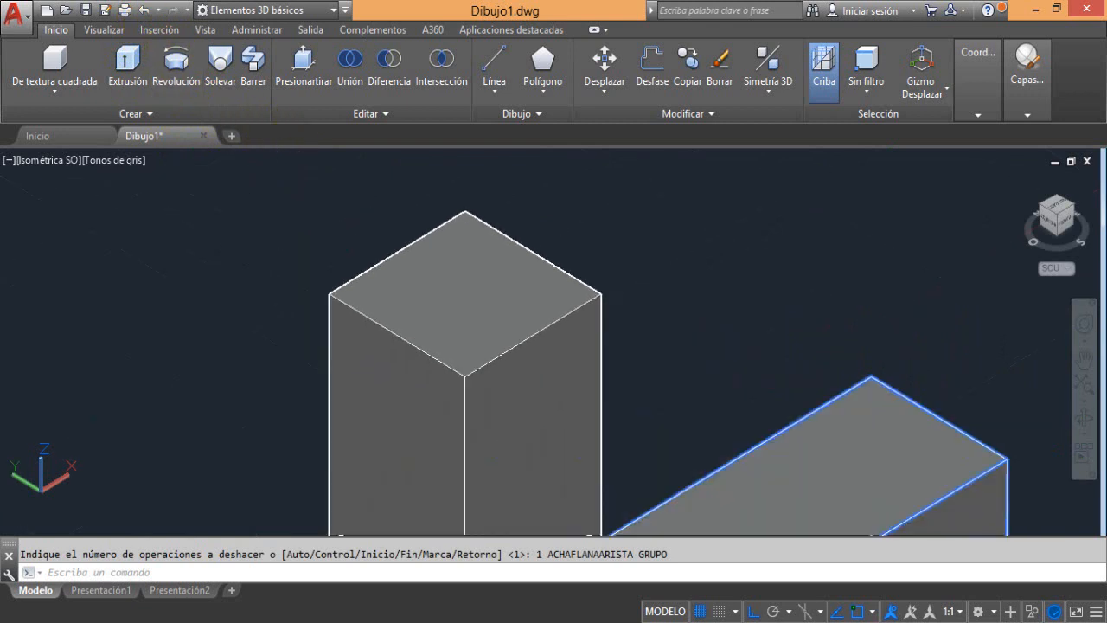
left_click(343, 121)
left_click(321, 135)
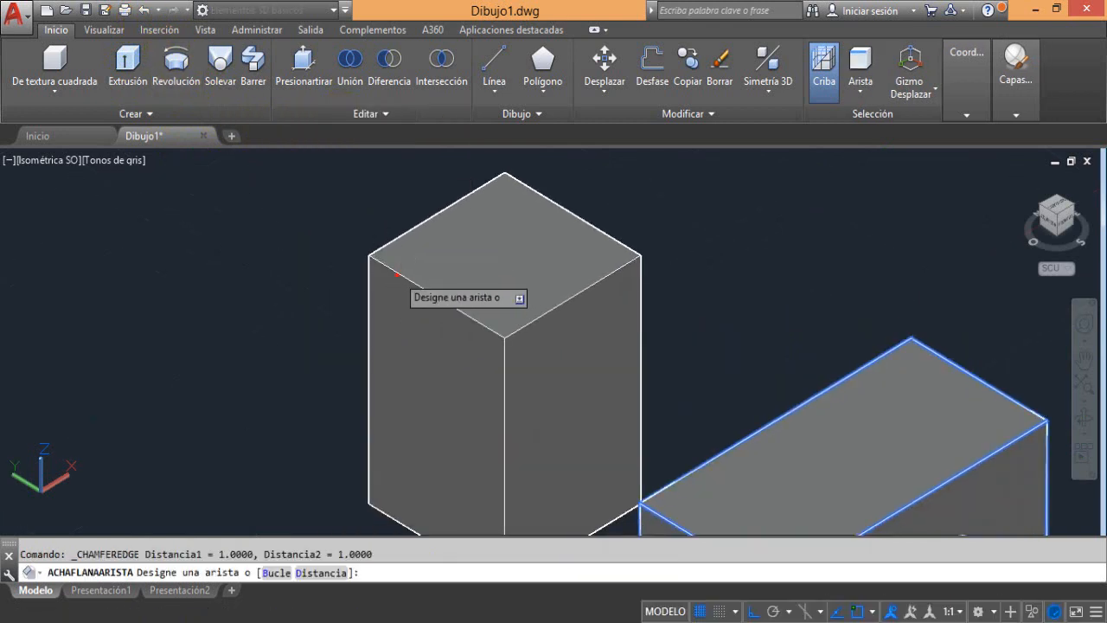
left_click(396, 275)
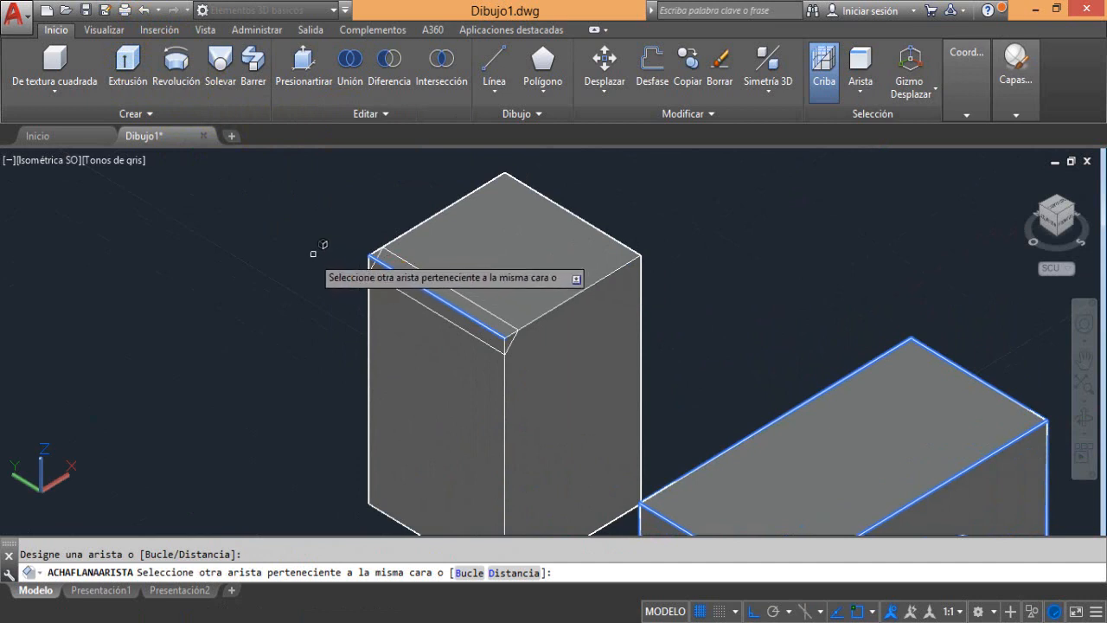
left_click(514, 572)
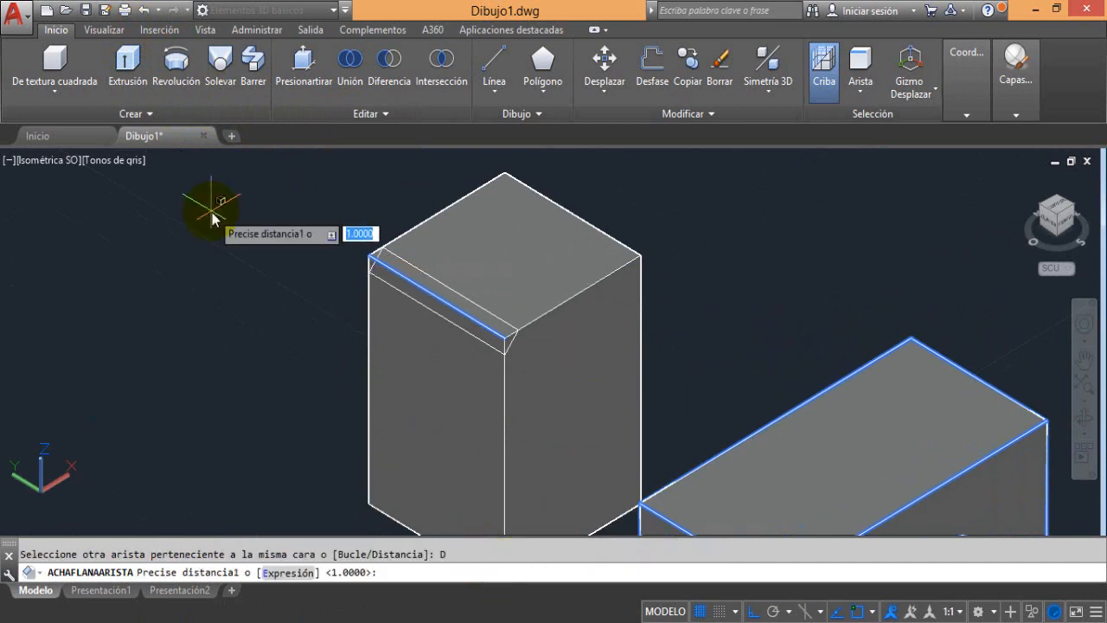
key("Return")
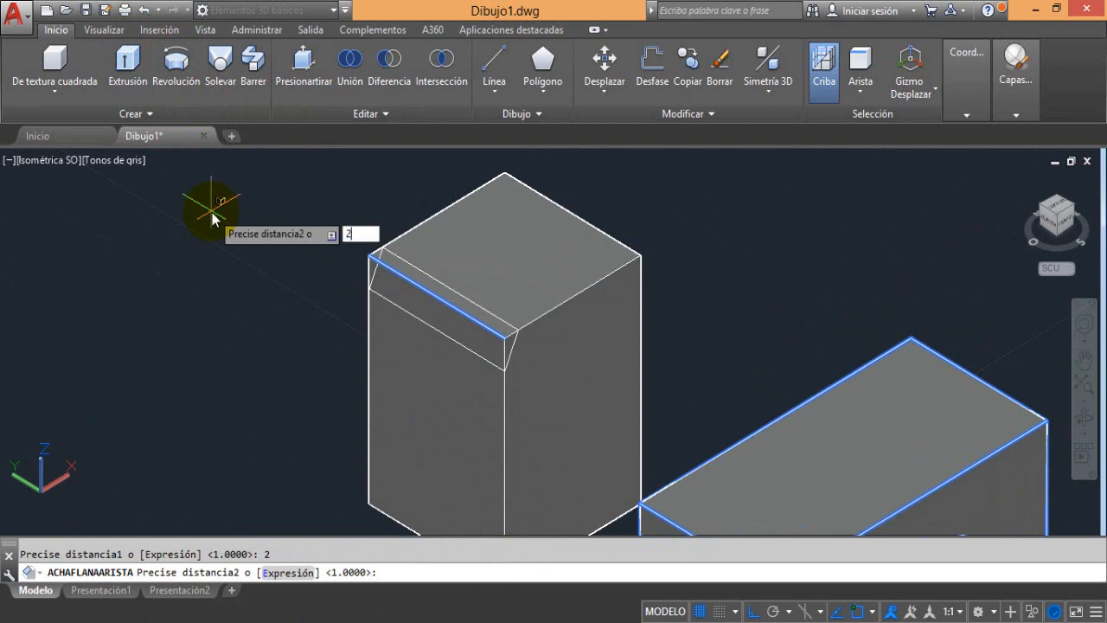
key("Return")
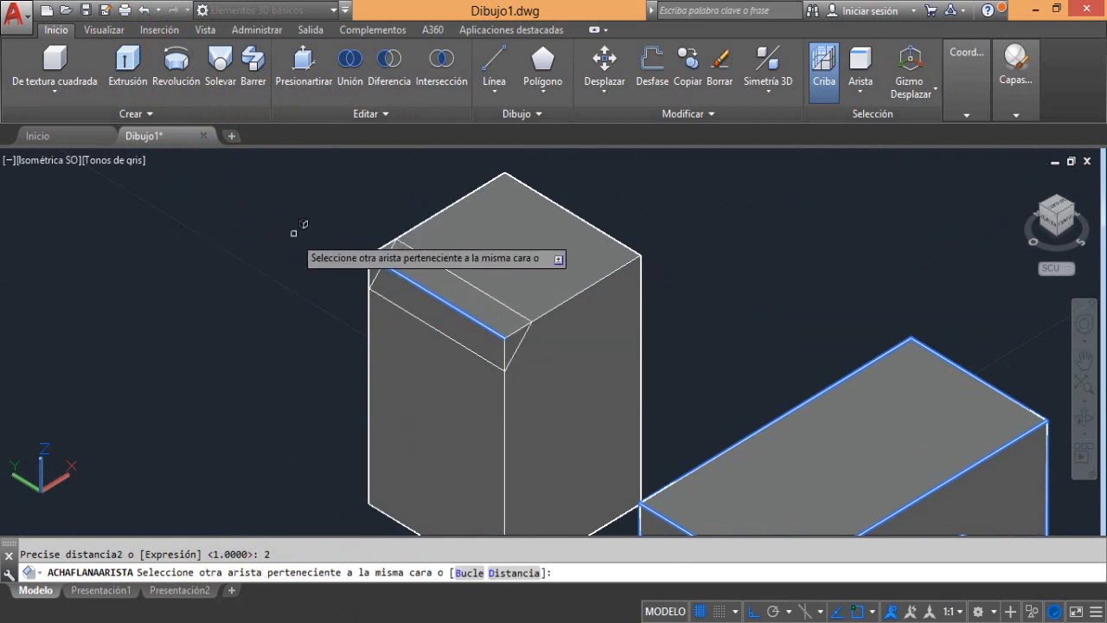
key("Return")
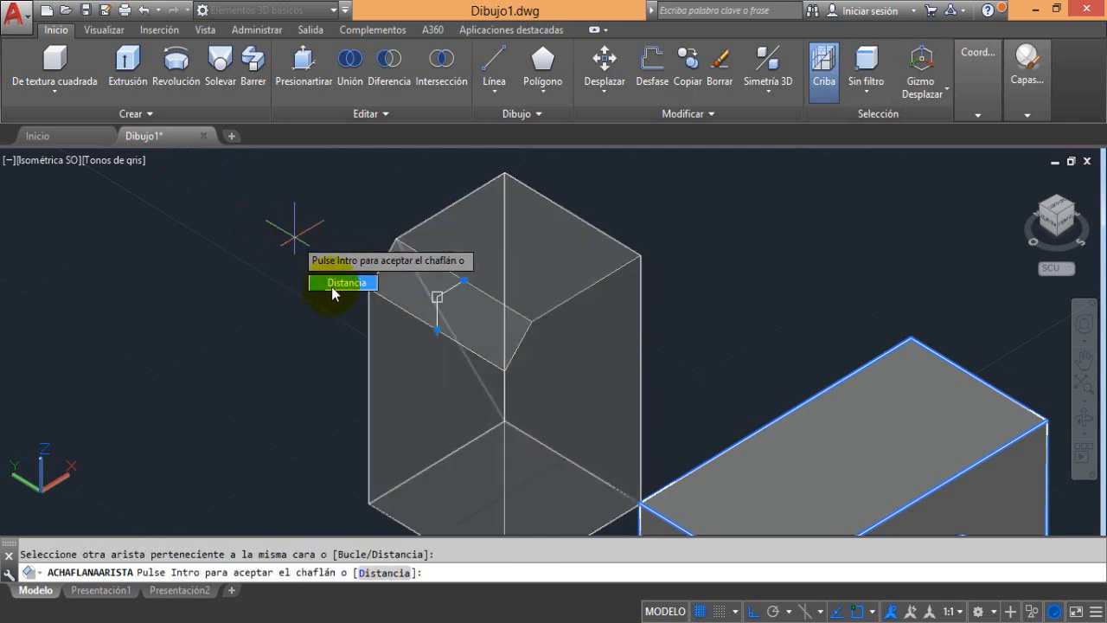
Change the previewed chamfer's base surface distance to 4 and its other surface distance to 2
left_click(332, 287)
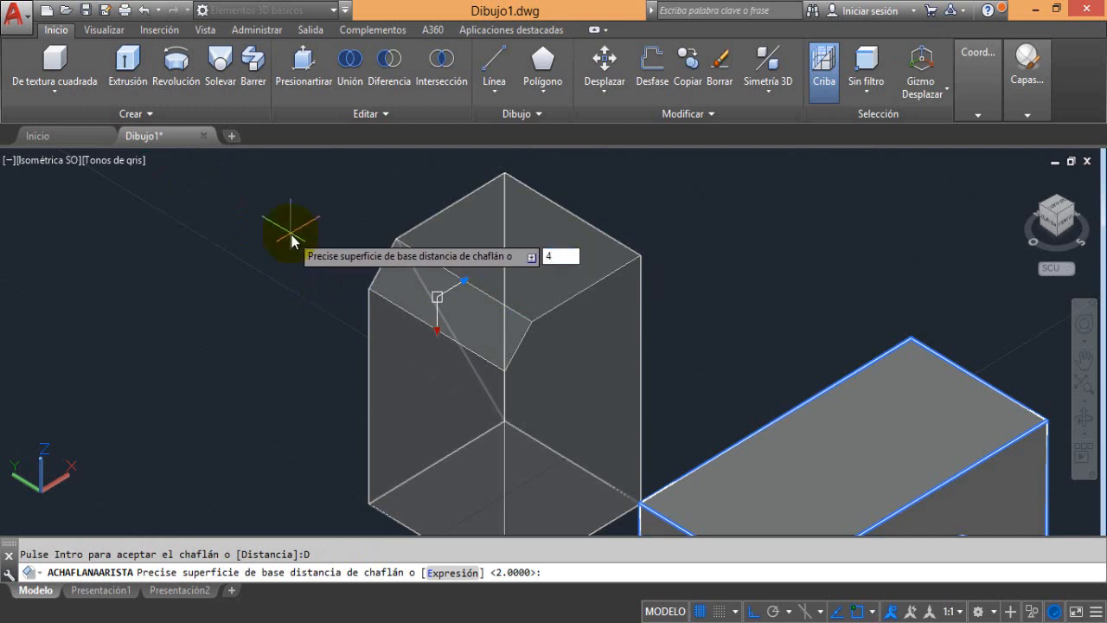
key("Return")
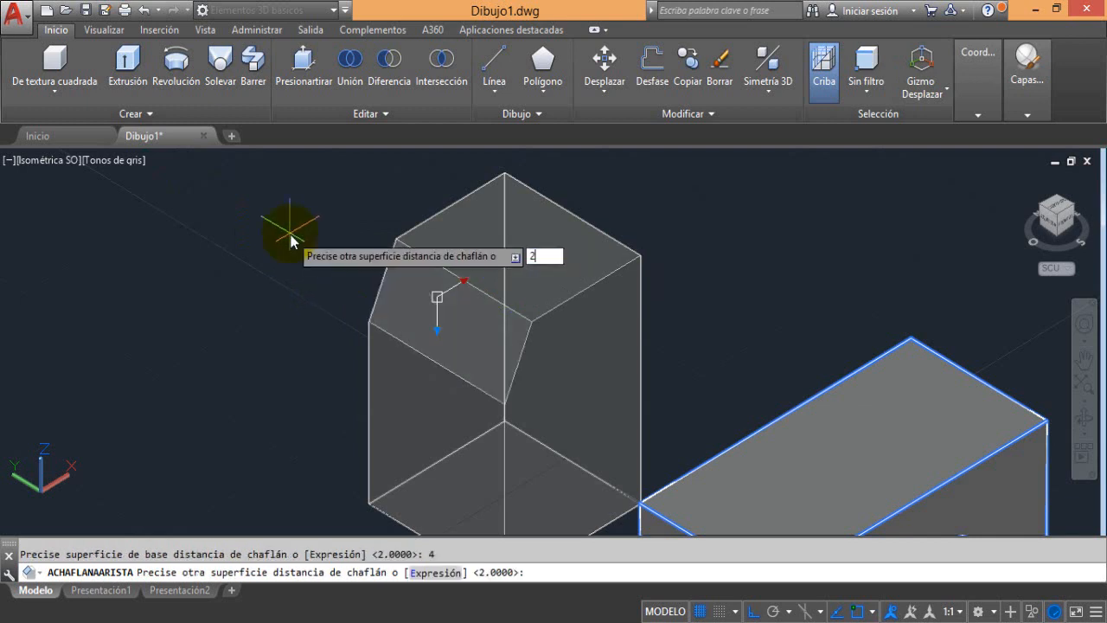
type("2")
key("Return")
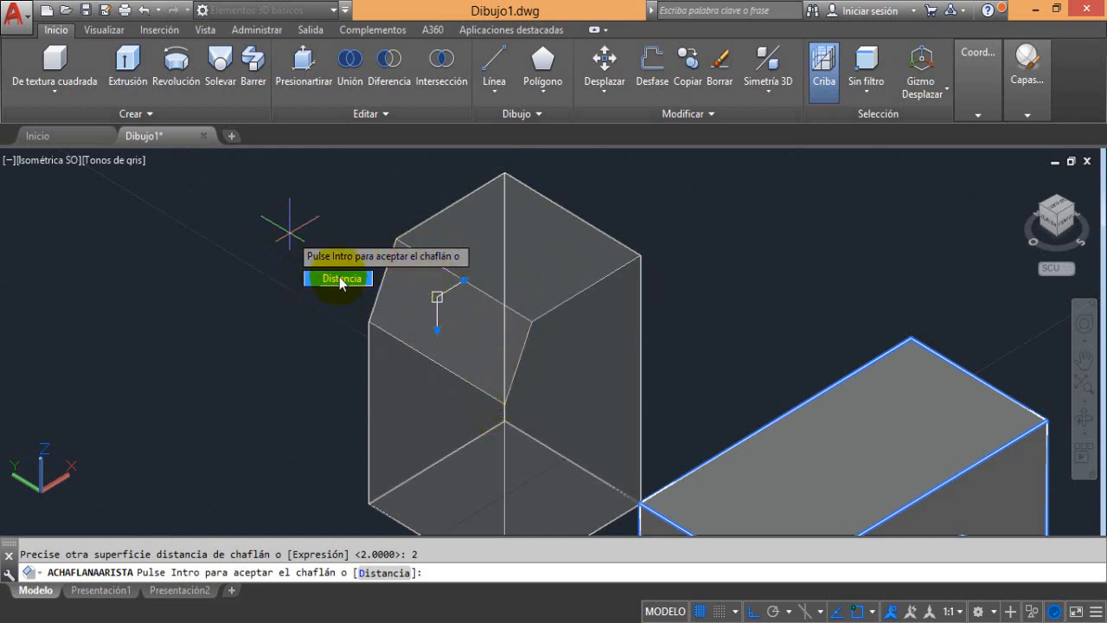
Stretch the chamfer with its grips across about two-thirds of the top face and nearly halfway down the side, and accept it
left_click(460, 285)
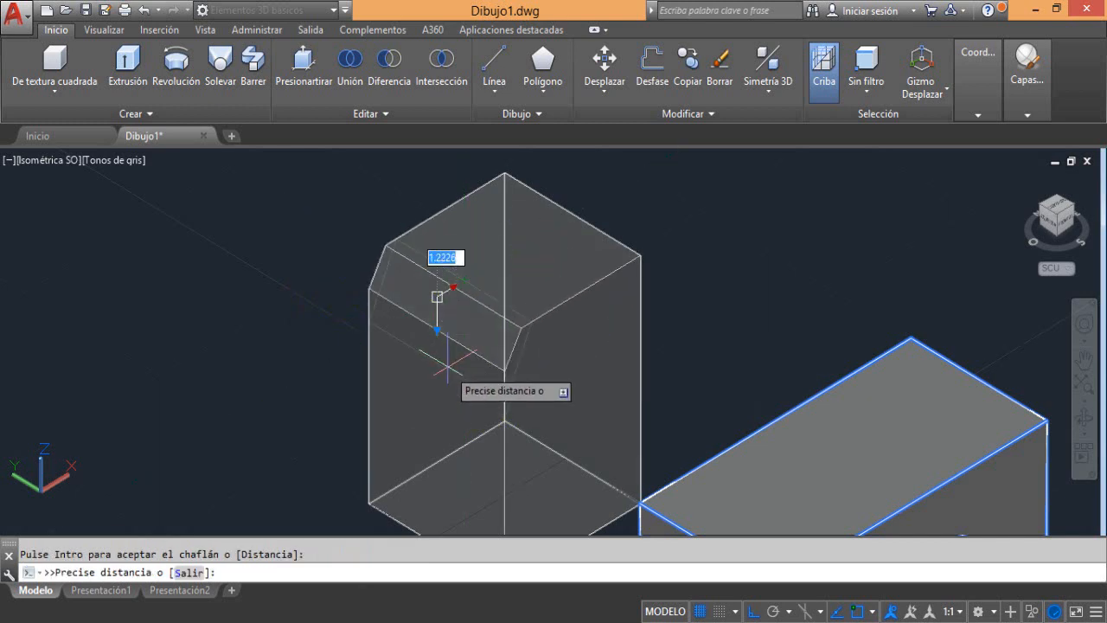
left_click(517, 272)
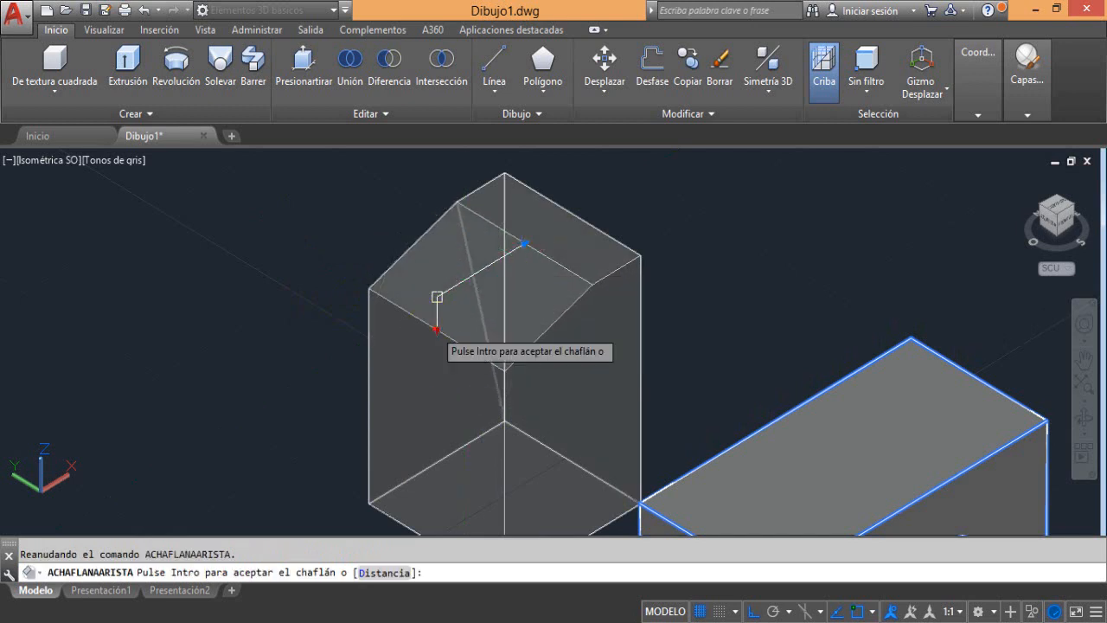
left_click(436, 333)
left_click(434, 408)
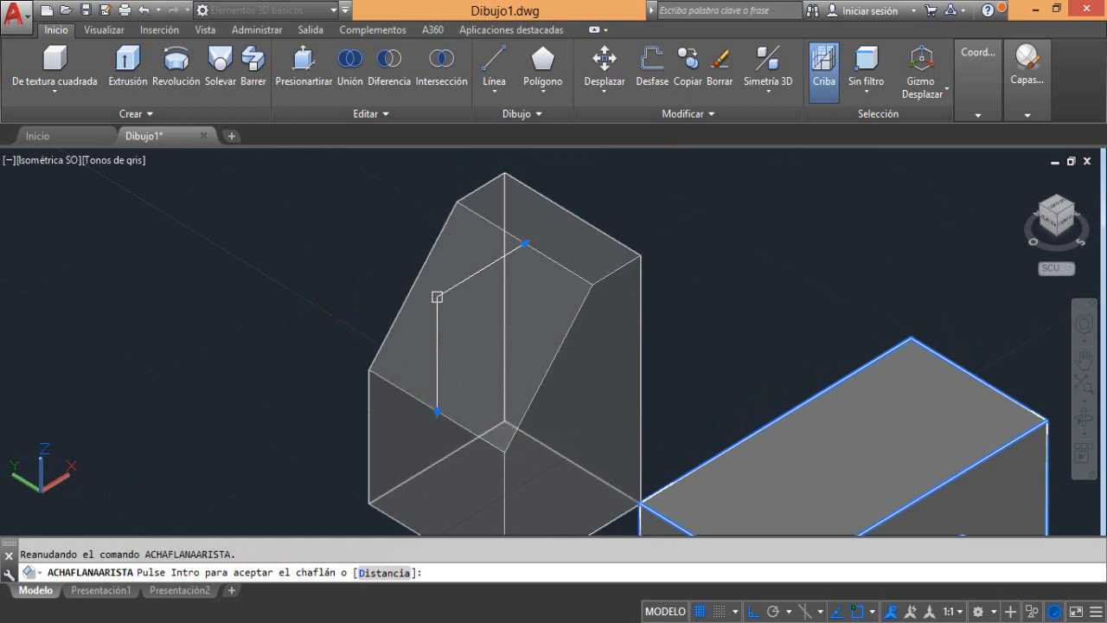
key("Return")
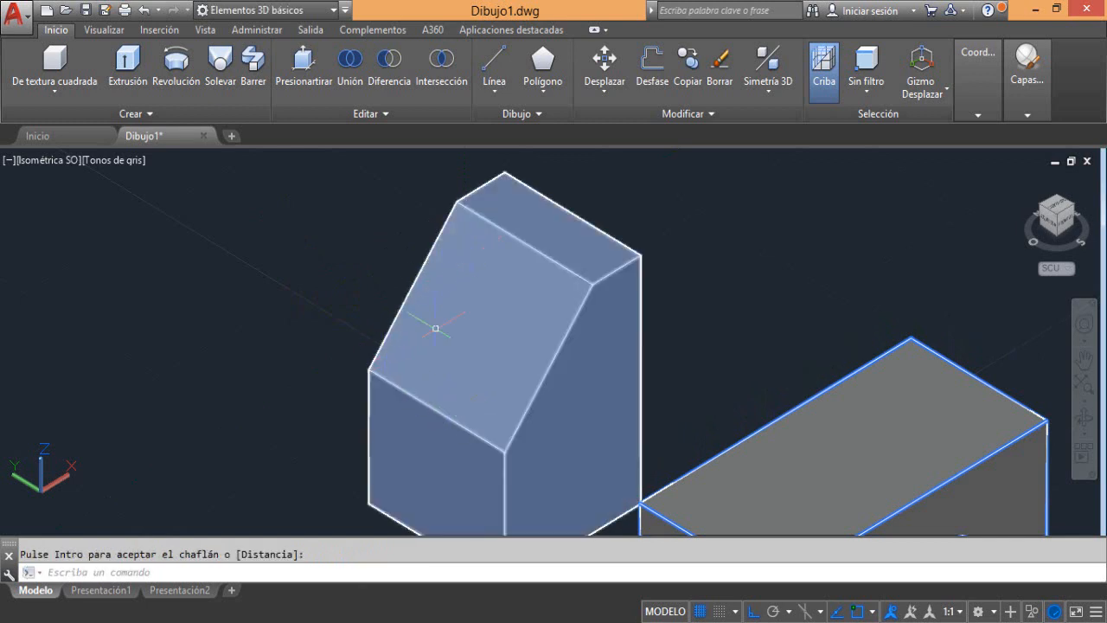
Set up an edge chamfer on the second box's front-left top edge with both distances at 2
middle_click_drag(488, 344, 276, 260)
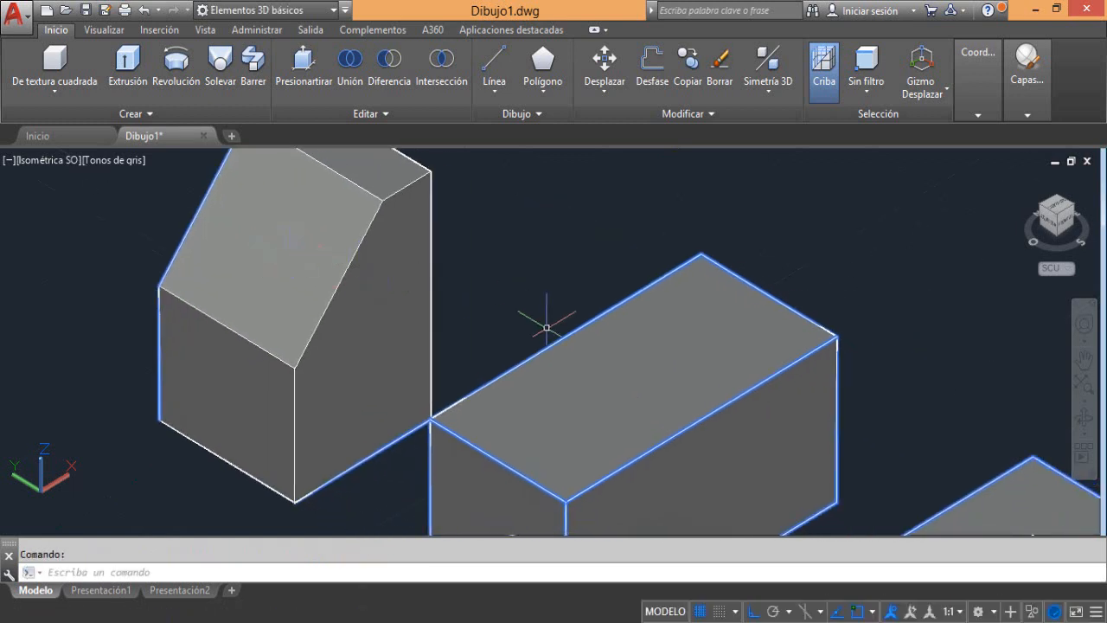
middle_click_drag(524, 286, 422, 199)
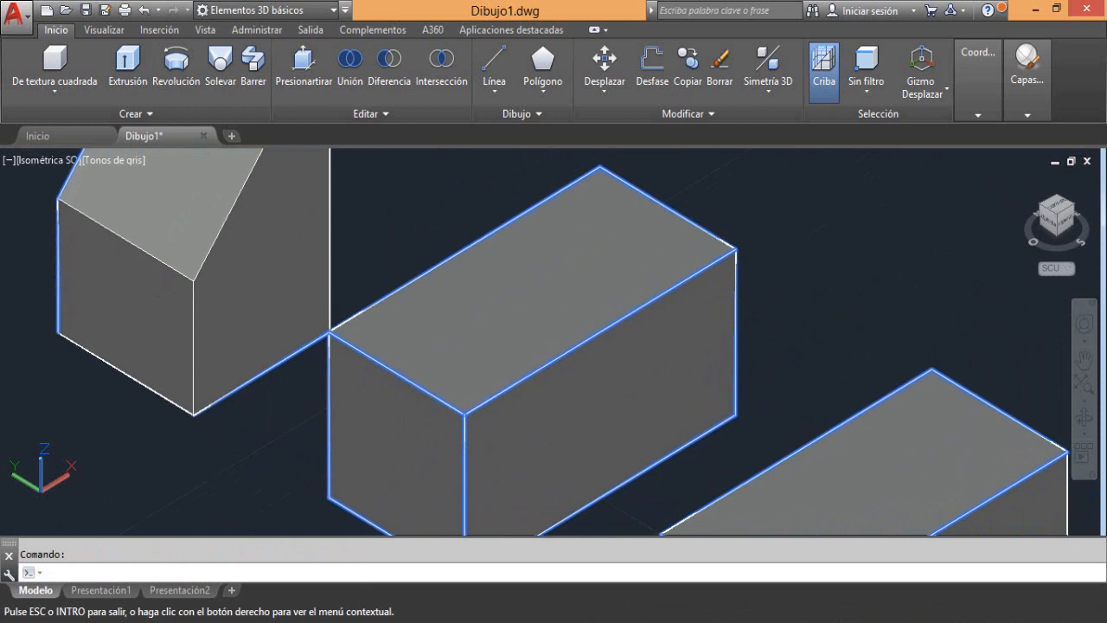
left_click(320, 115)
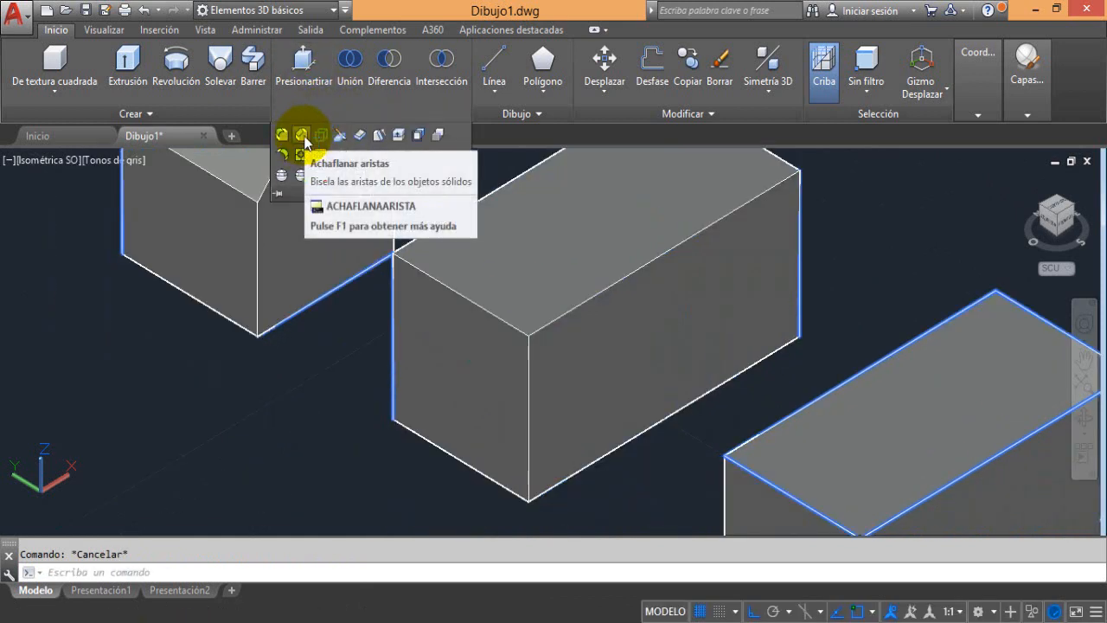
left_click(301, 136)
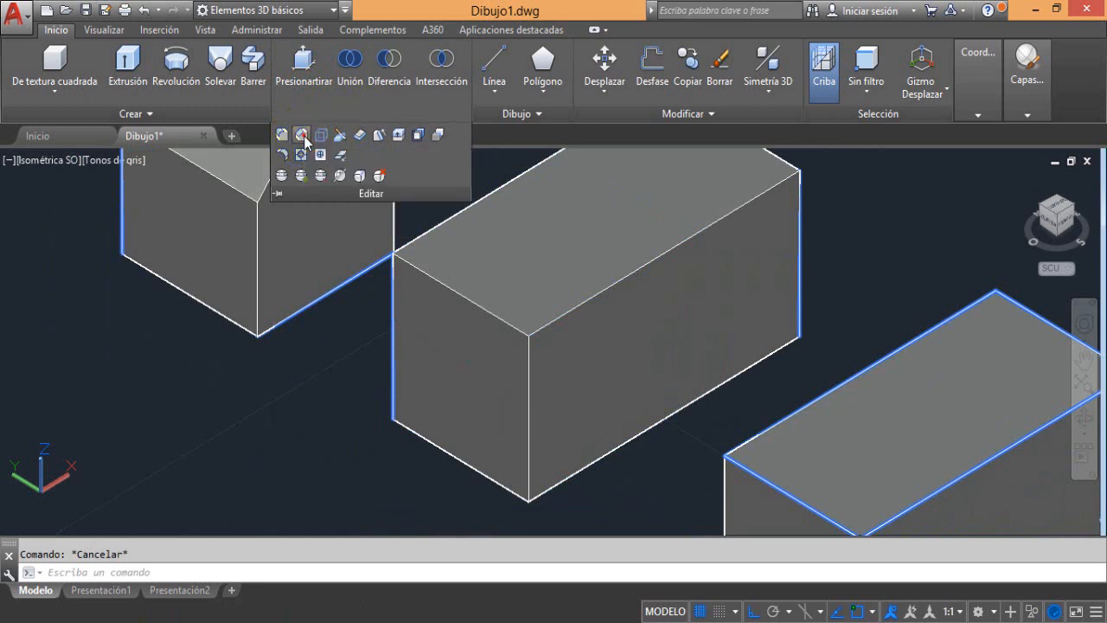
left_click(456, 295)
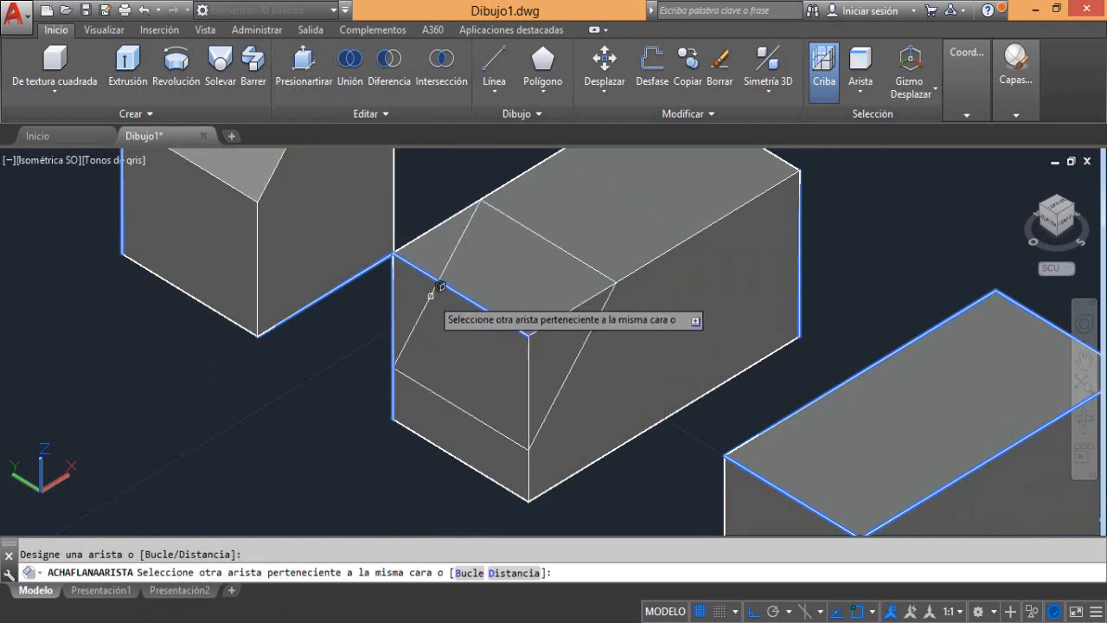
left_click(508, 571)
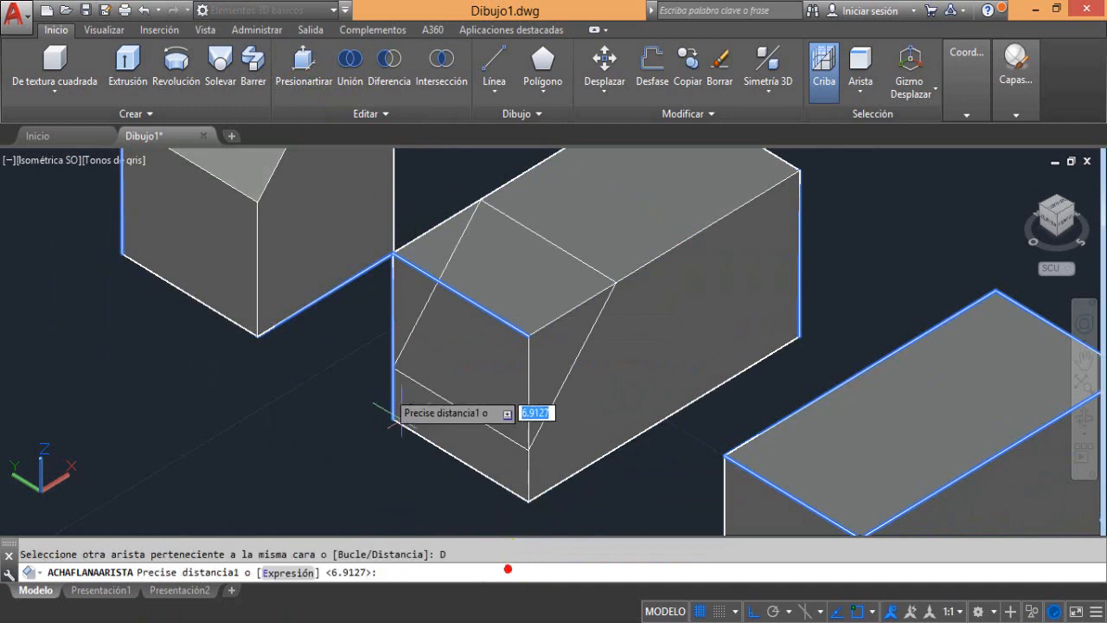
type("2")
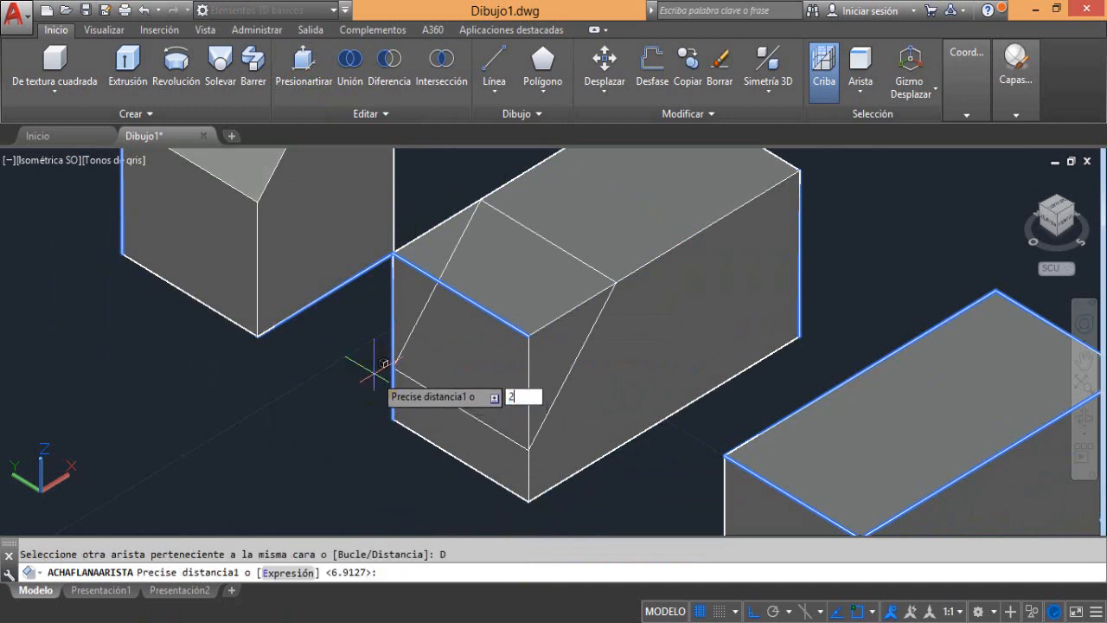
key("Return")
type("2")
key("Return")
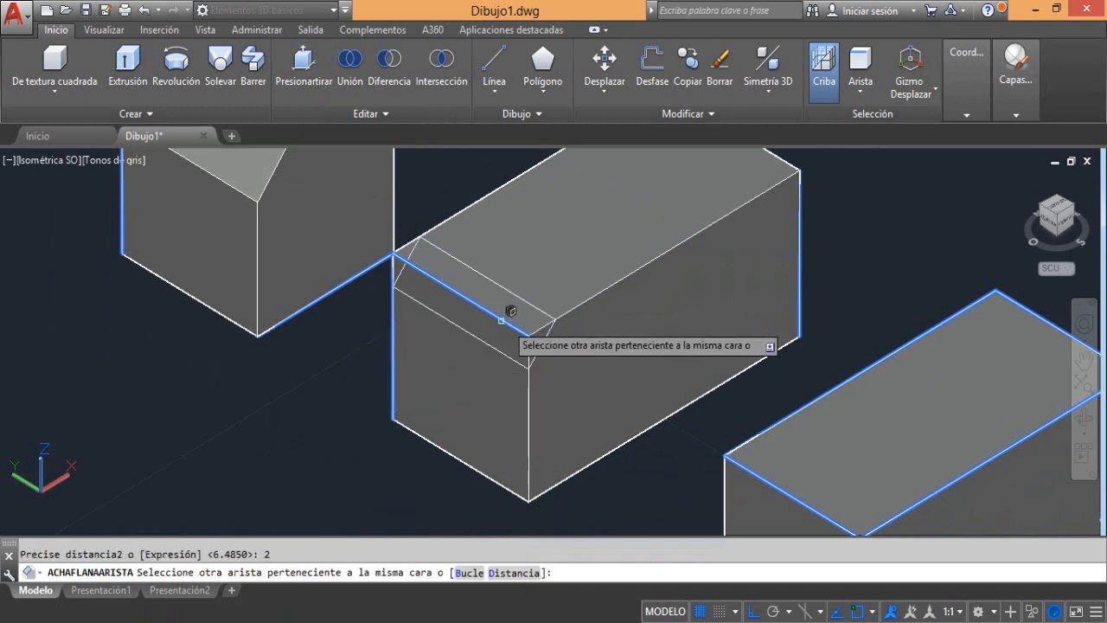
Add the three remaining top-face edges of the second box to the chamfer and accept it
middle_click_drag(602, 288, 605, 321)
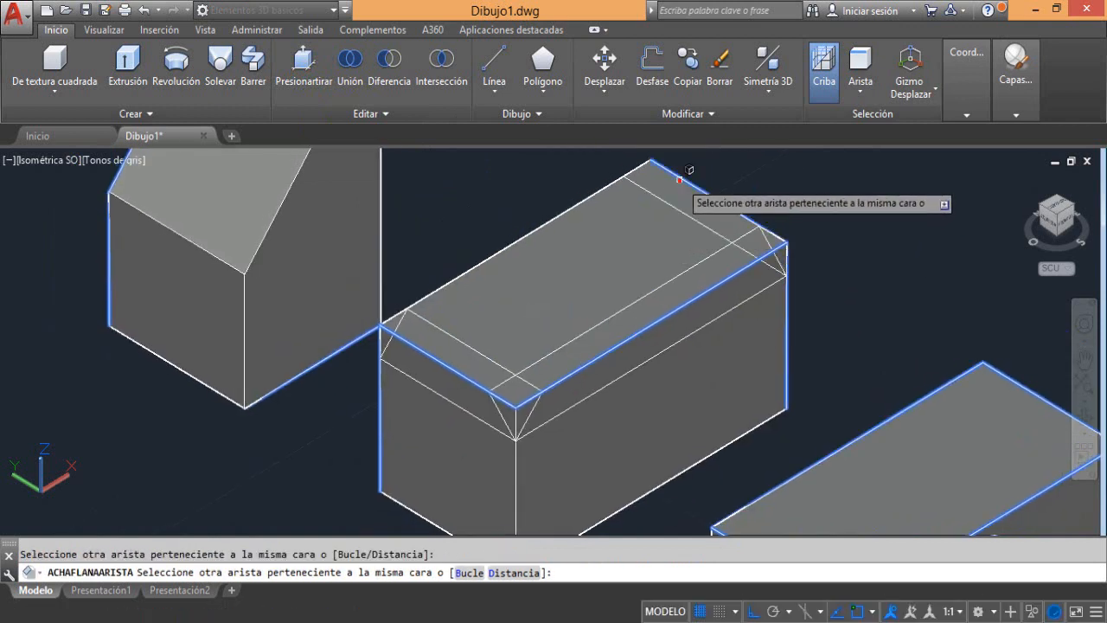
left_click(587, 198)
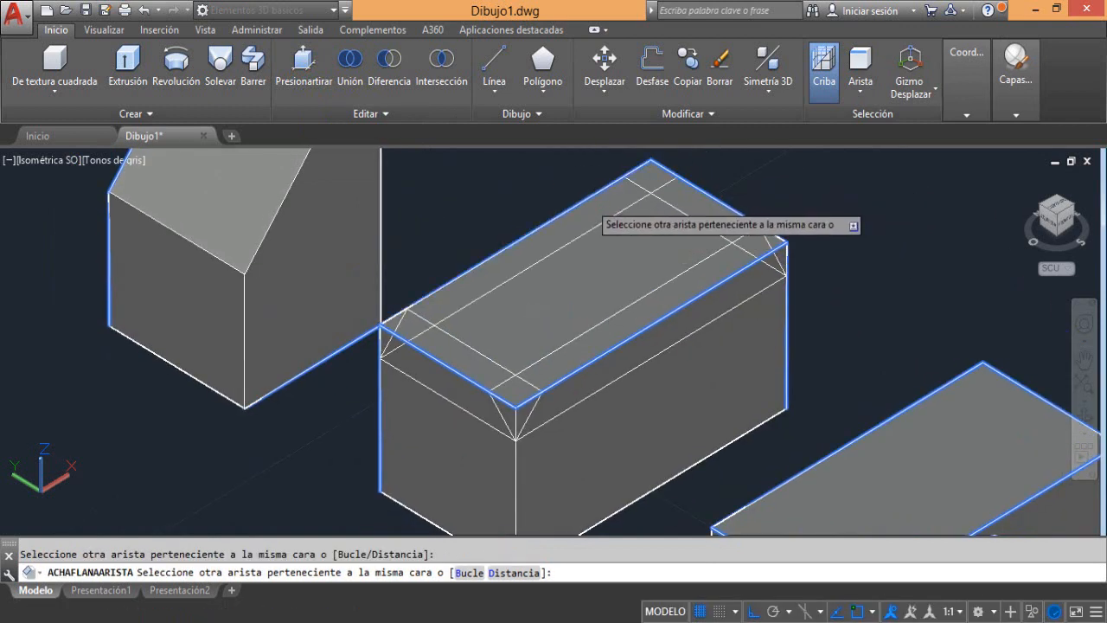
key("Return")
key("Return")
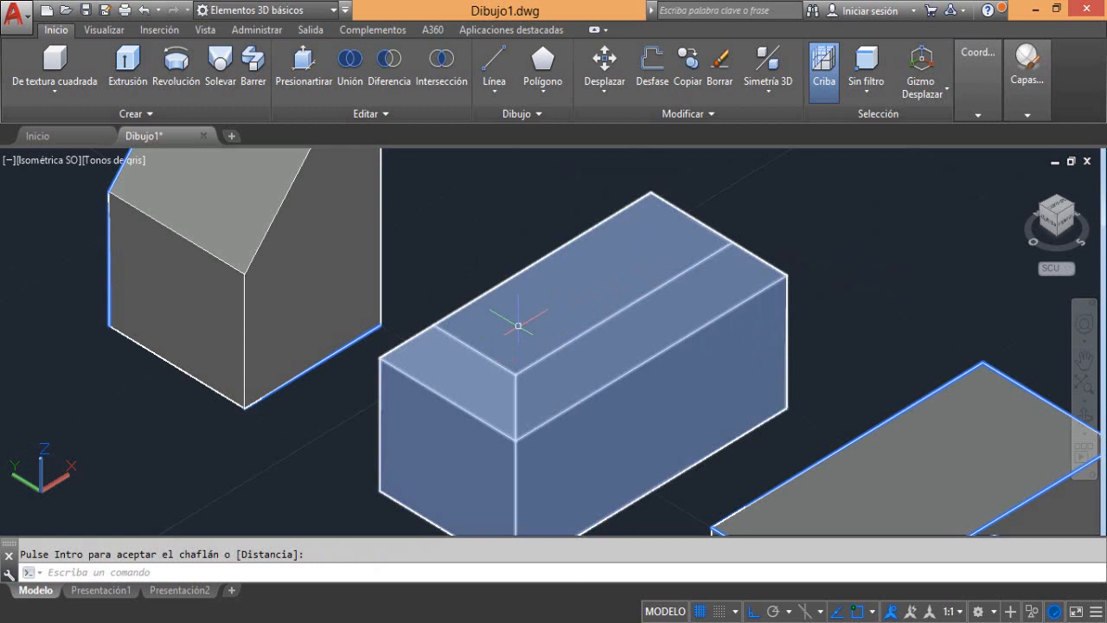
Set up an edge chamfer with the Loop option on the four edges of the third box's front-left end face
scroll(519, 329, "down", 2)
middle_click_drag(563, 377, 513, 306)
mouse_move(516, 308)
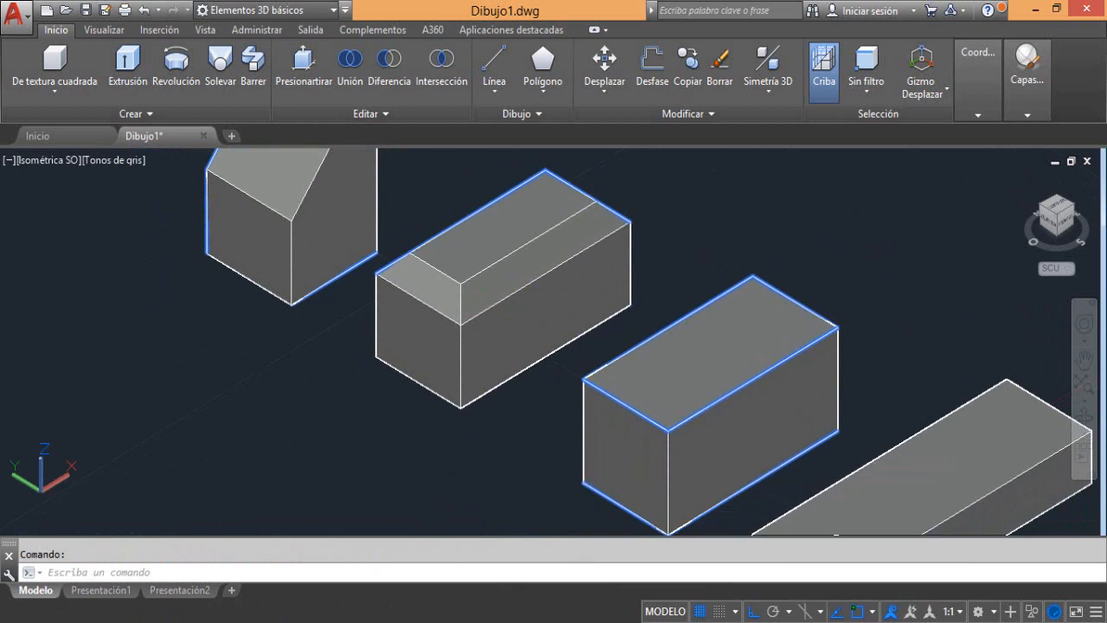
left_click(299, 91)
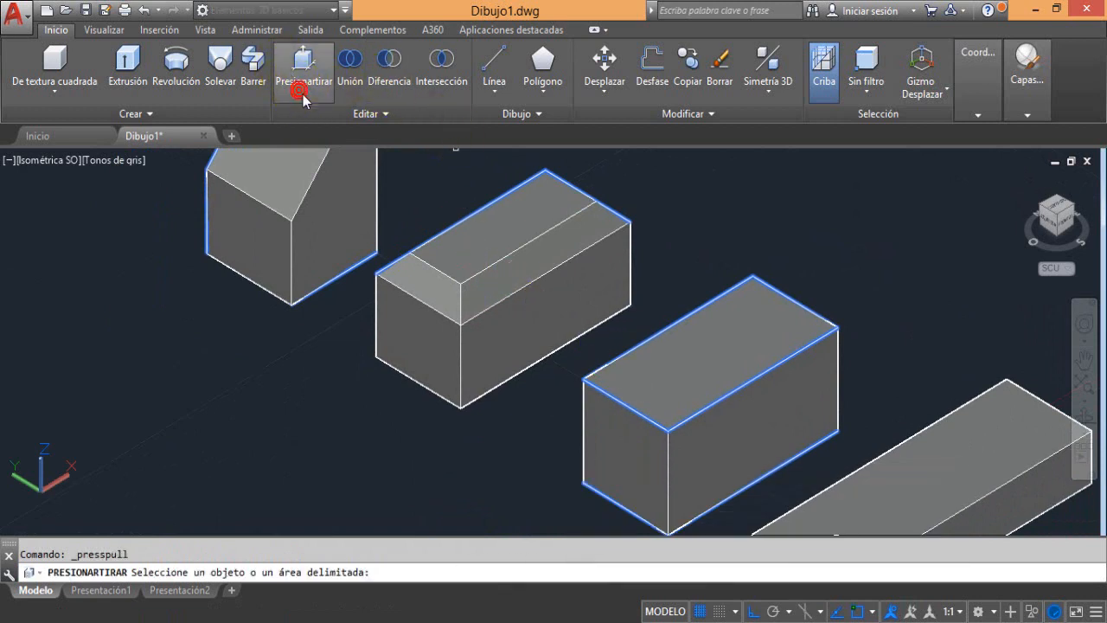
left_click(350, 114)
left_click(302, 135)
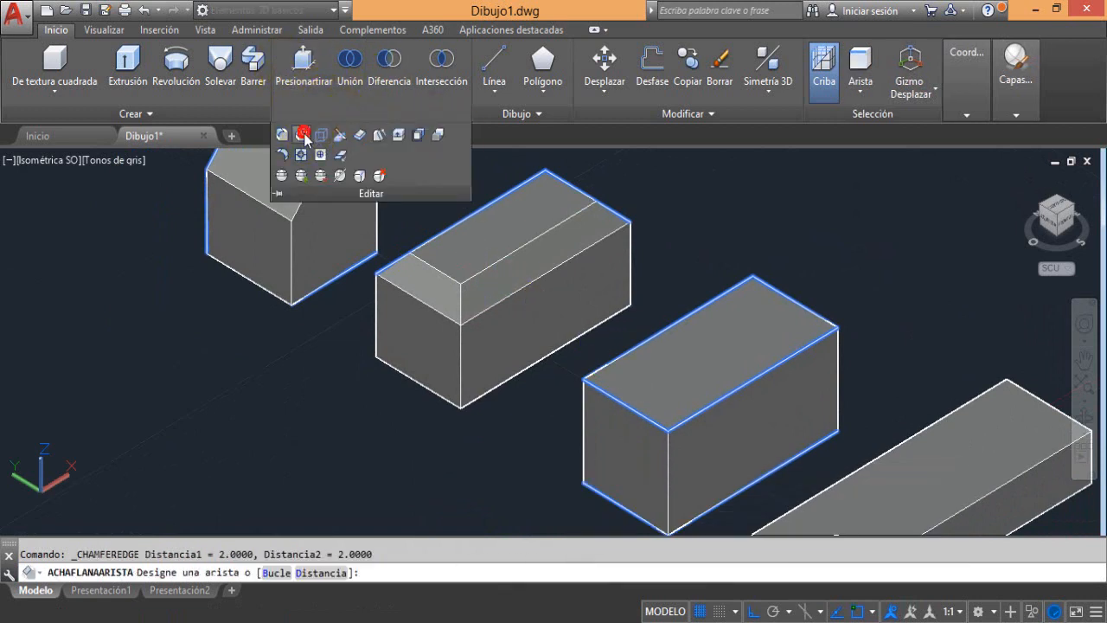
middle_click_drag(500, 427, 438, 395)
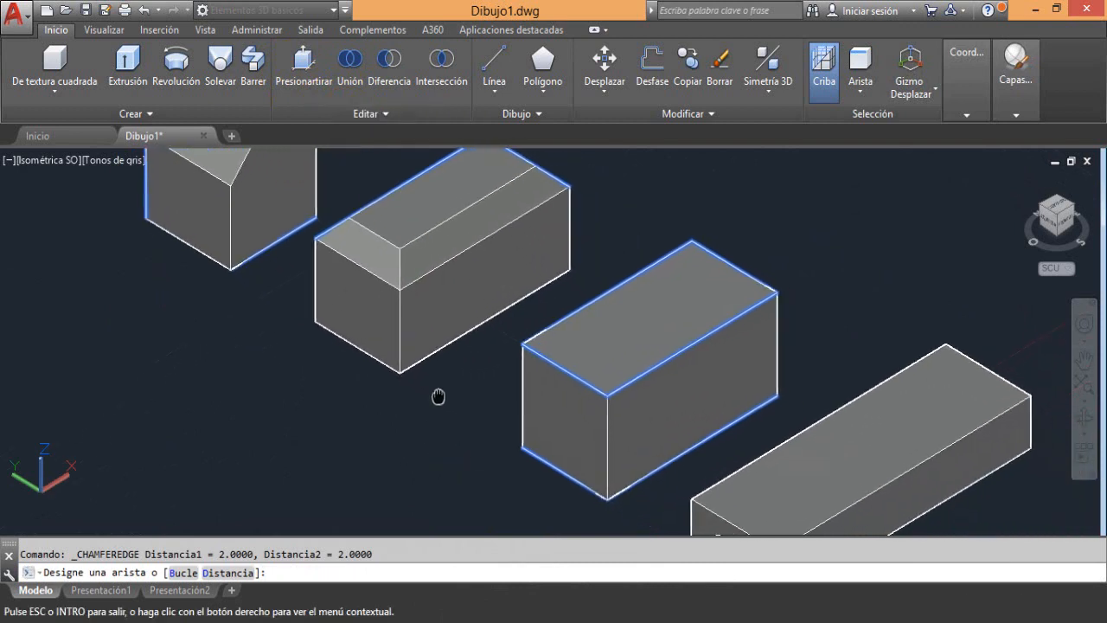
left_click(275, 574)
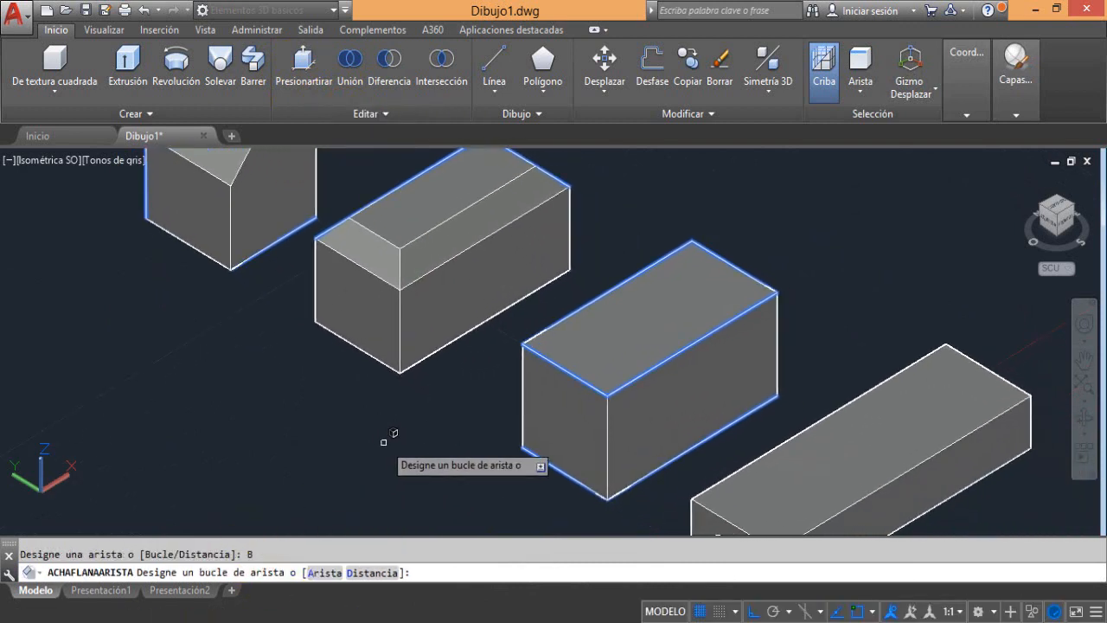
left_click(569, 379)
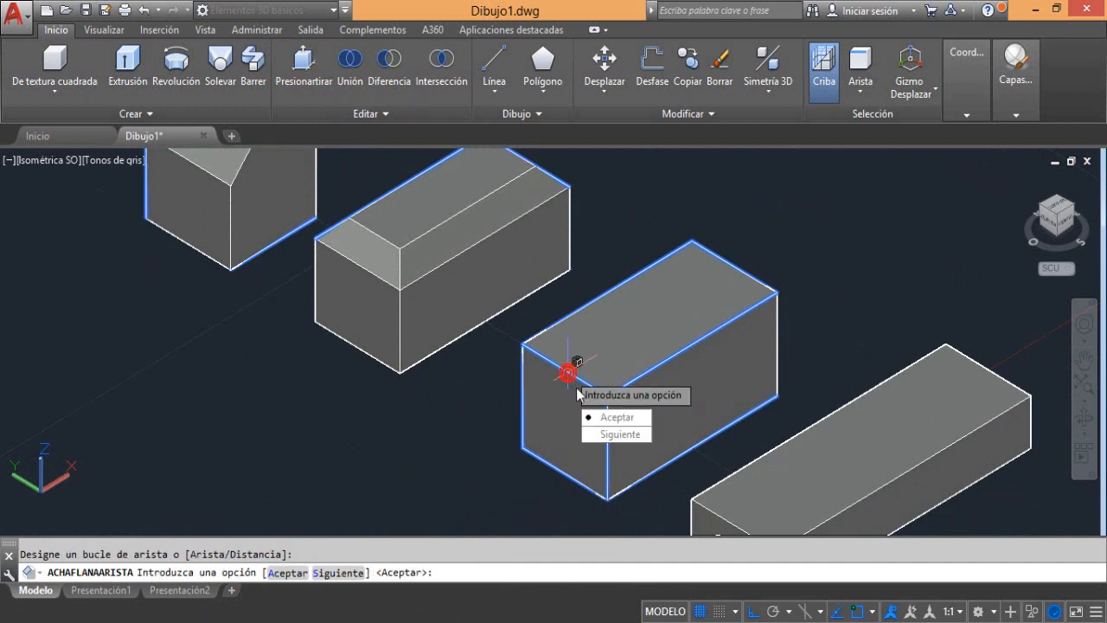
left_click(610, 419)
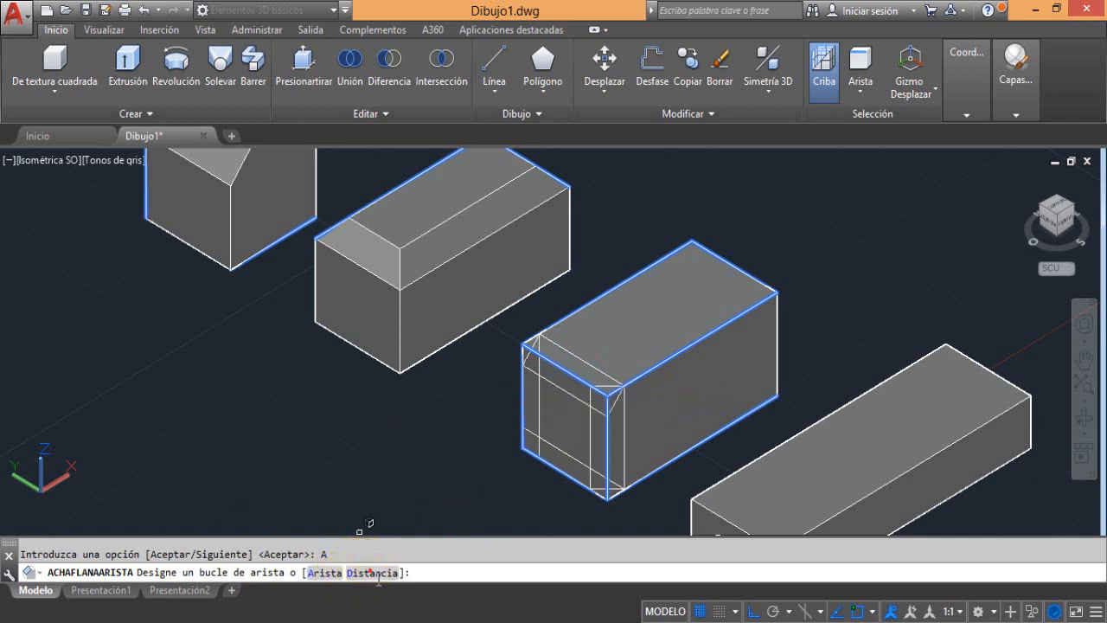
Set both distances of the end-face loop chamfer to 2 and accept it
left_click(374, 572)
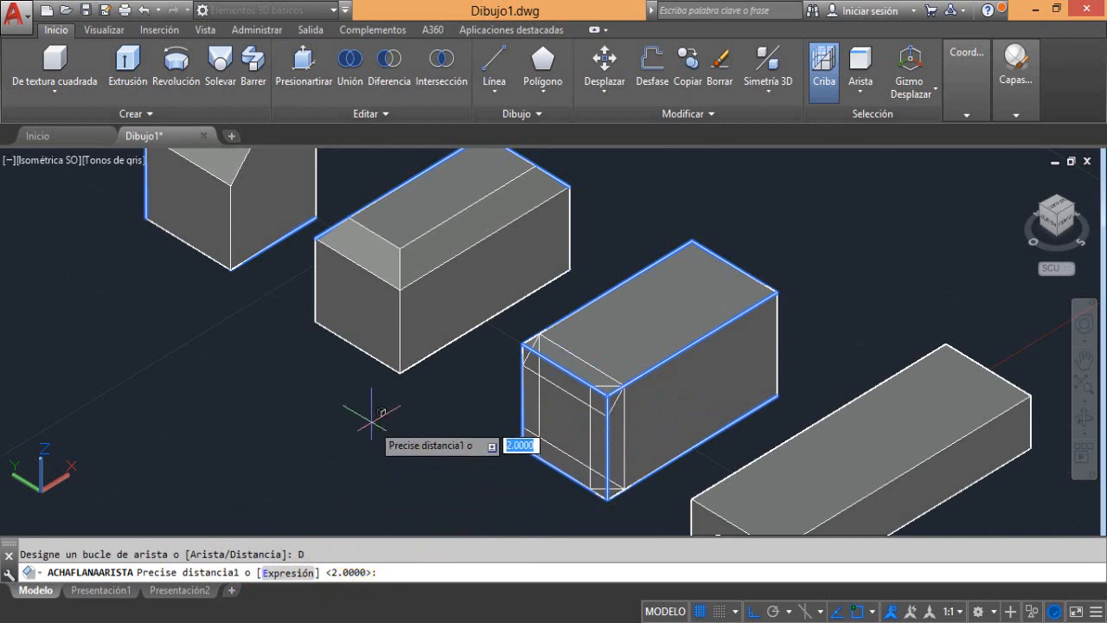
key("Return")
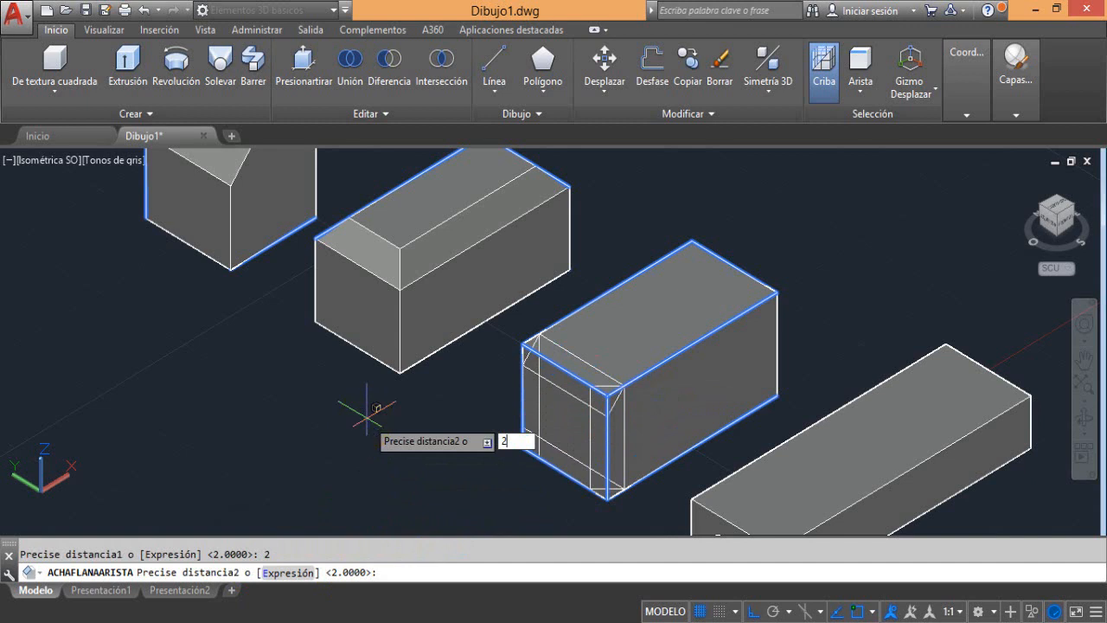
type("2")
key("Return")
right_click(367, 417)
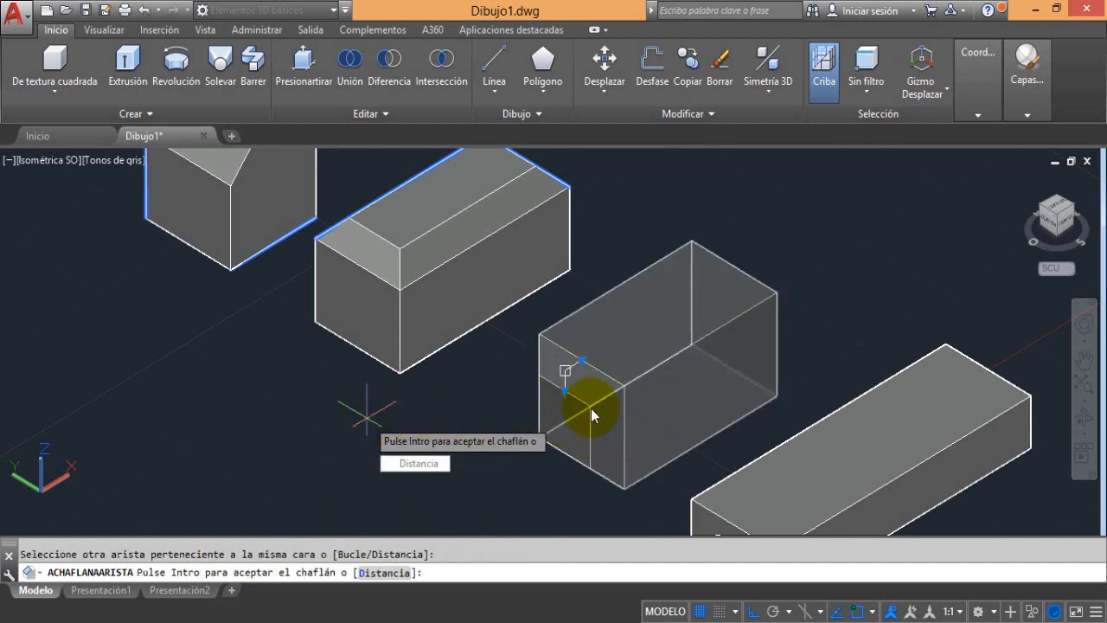
right_click(366, 417)
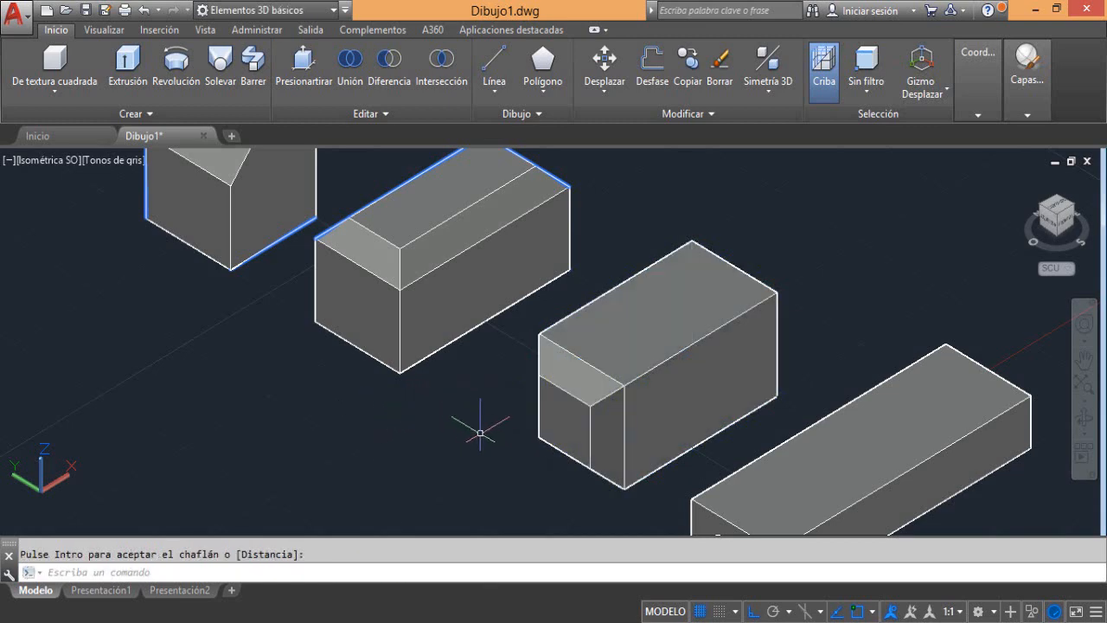
Chamfer the edge loop around the third box's long front-right face with the Loop option and accept it
middle_click_drag(411, 448, 426, 455)
key("Escape")
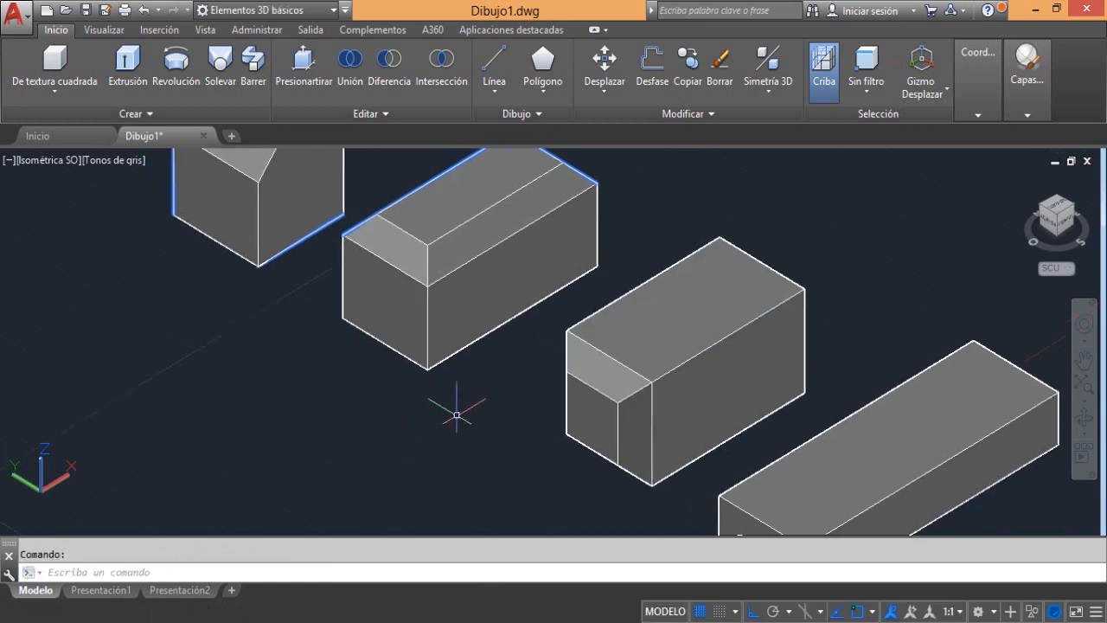
middle_click_drag(495, 429, 429, 480, "shift")
scroll(451, 419, "down", 3)
middle_click_drag(522, 440, 463, 399)
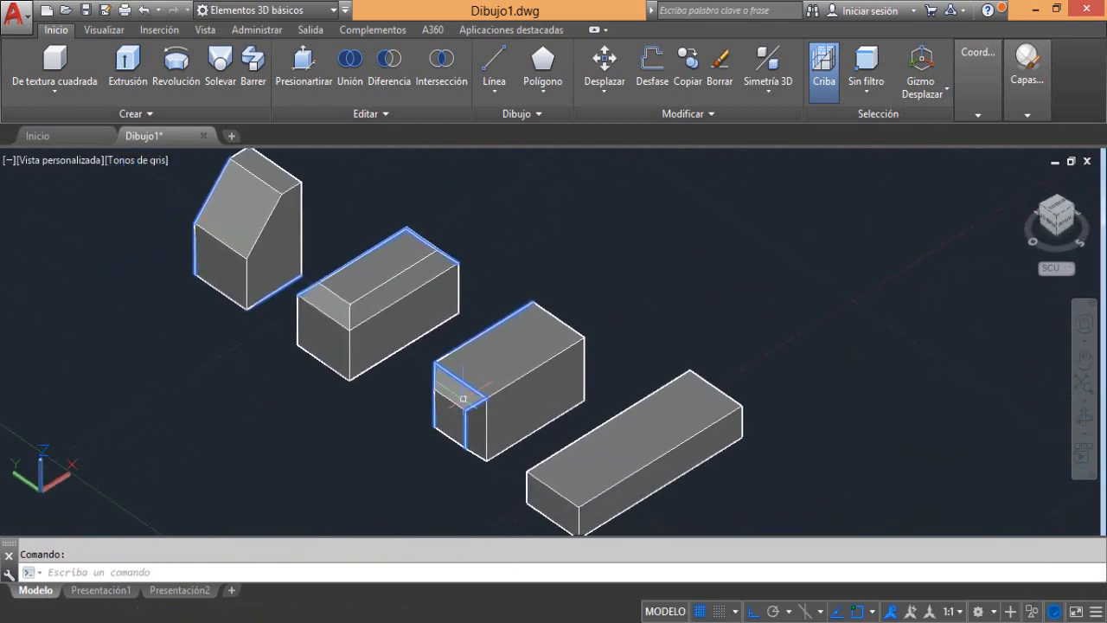
scroll(501, 398, "up", 2)
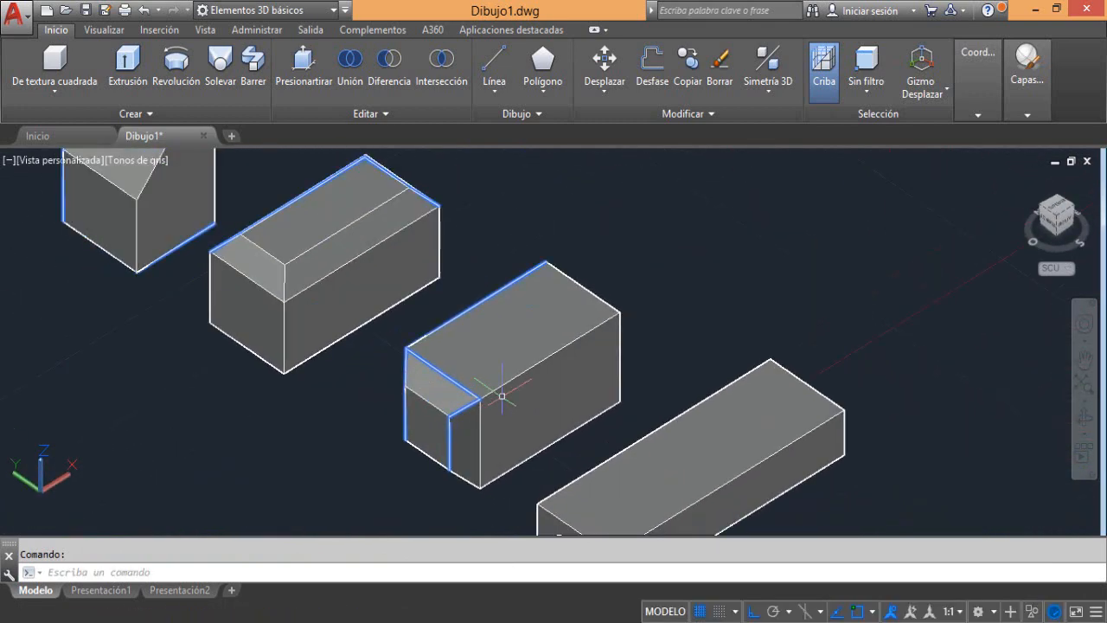
left_click(338, 114)
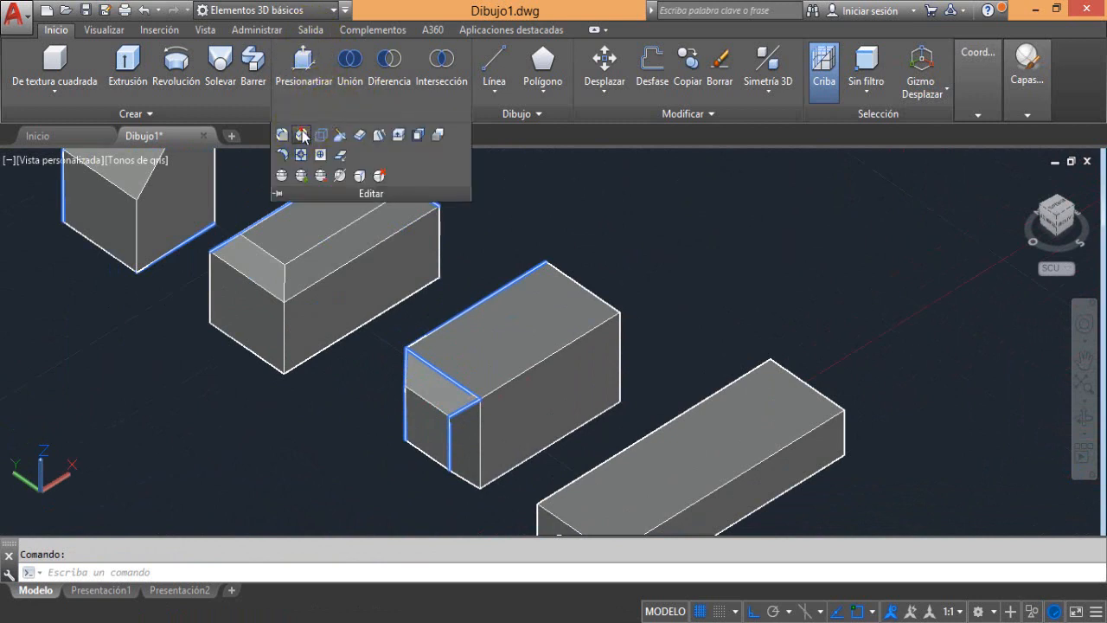
left_click(302, 135)
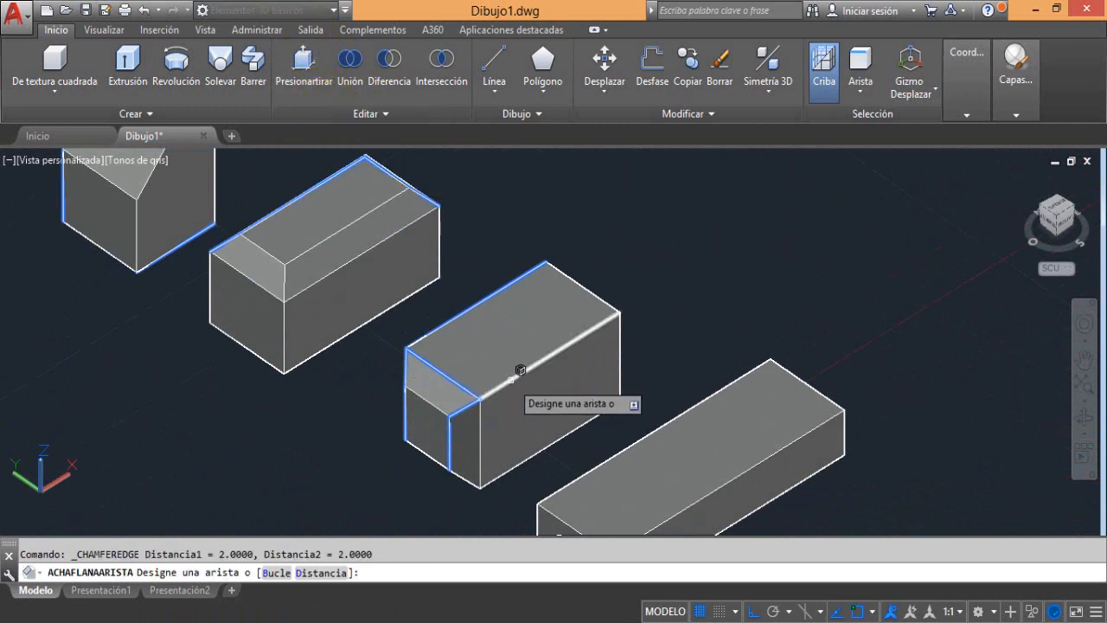
left_click(277, 572)
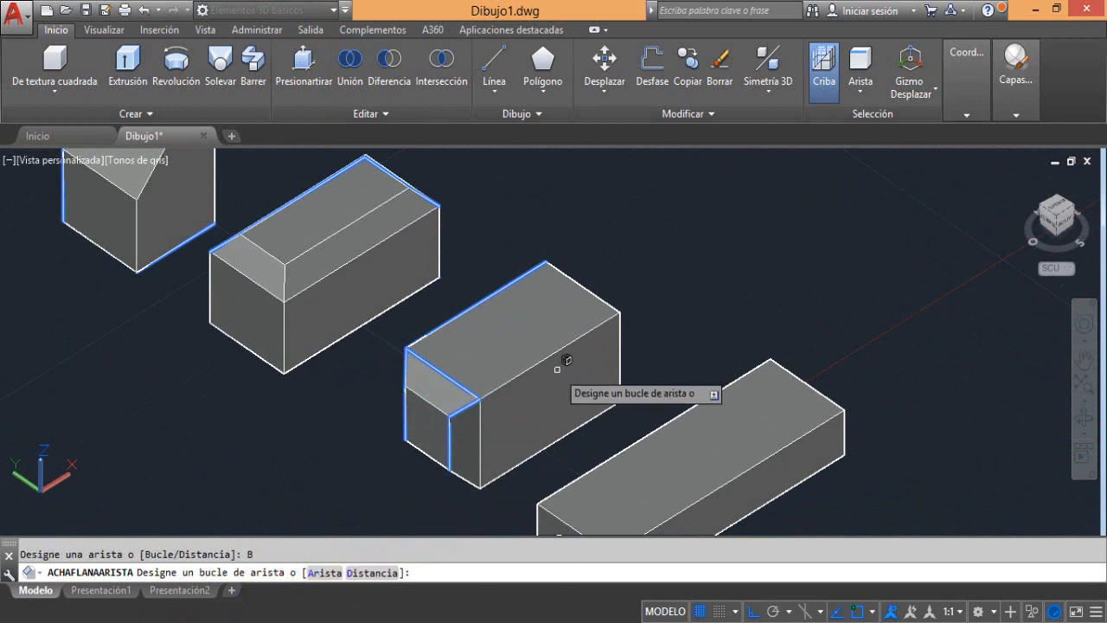
left_click(540, 362)
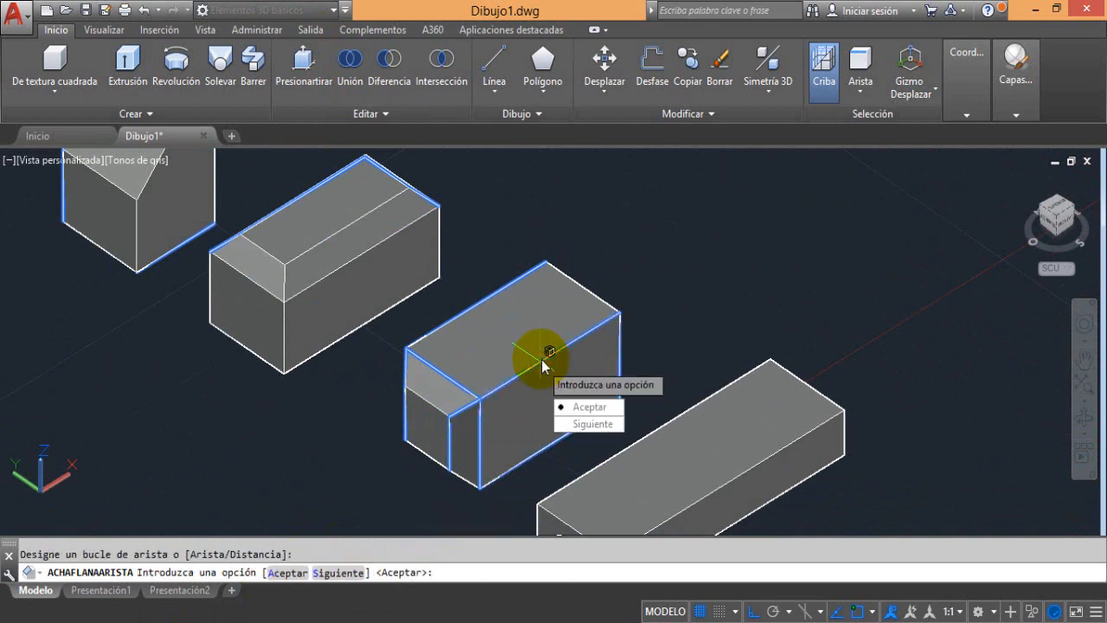
key("Return")
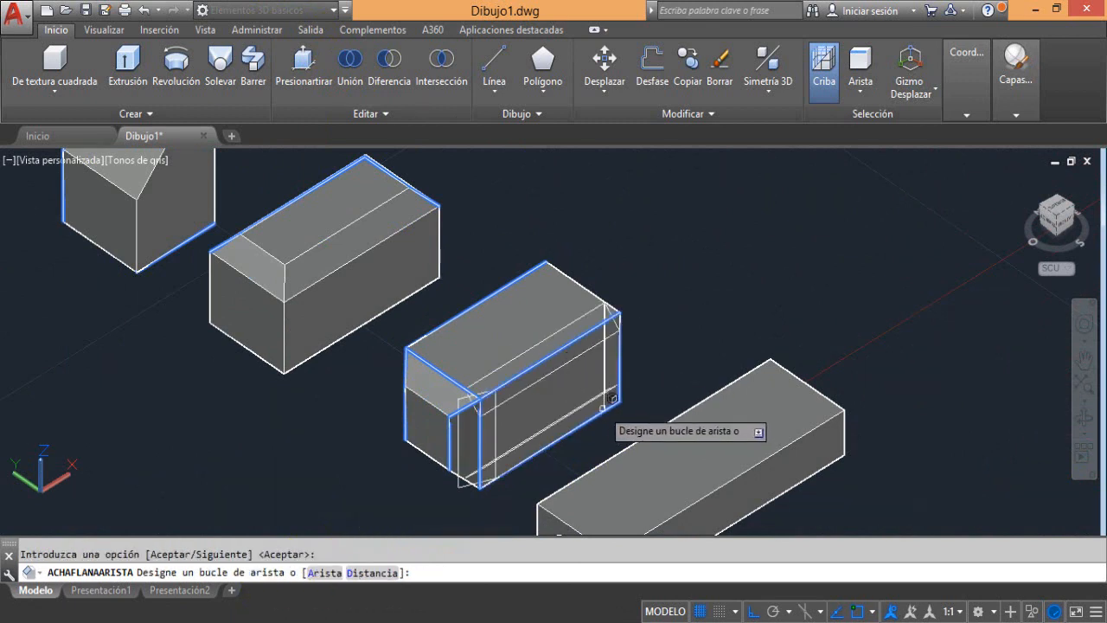
left_click(580, 378)
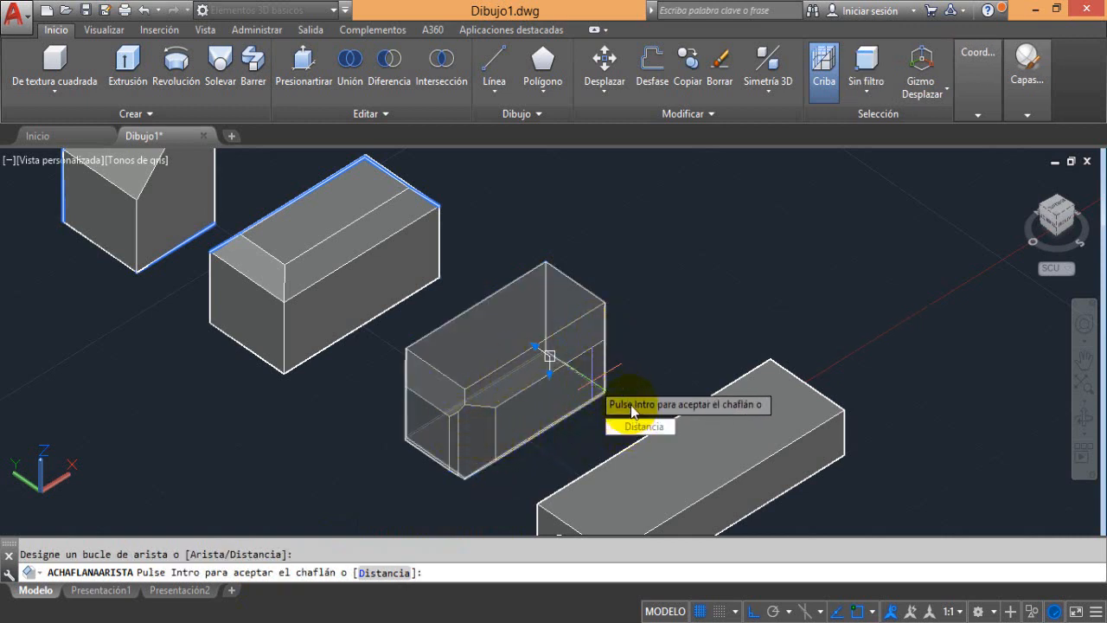
key("Return")
Examine the third box's front corner where the loop chamfers meet, and undo both loop chamfers
scroll(461, 439, "up", 5)
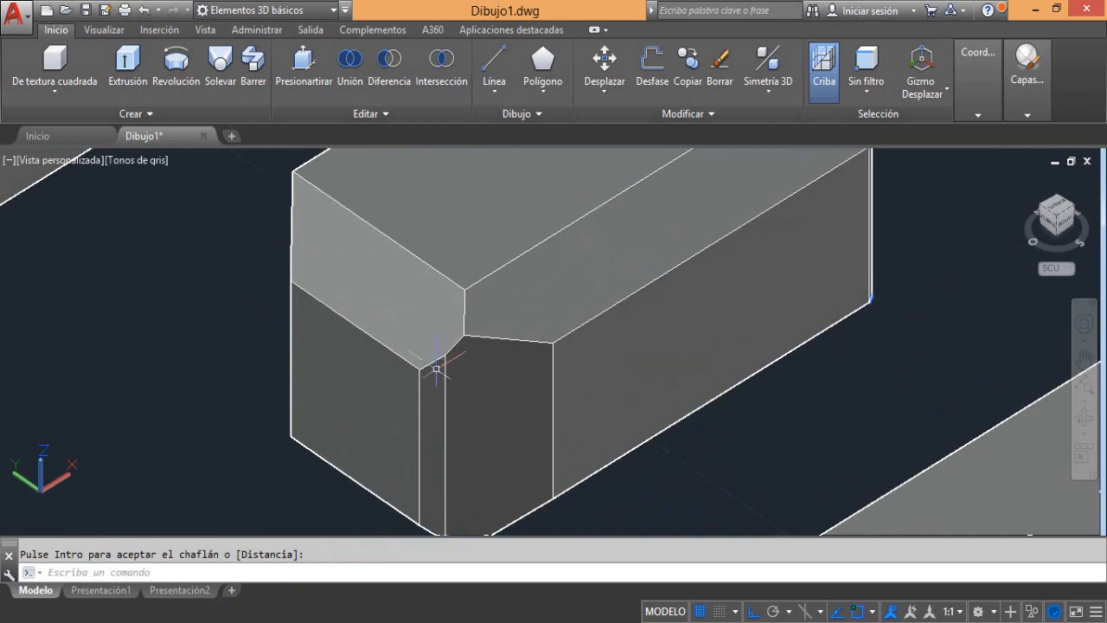
scroll(487, 392, "down", 5)
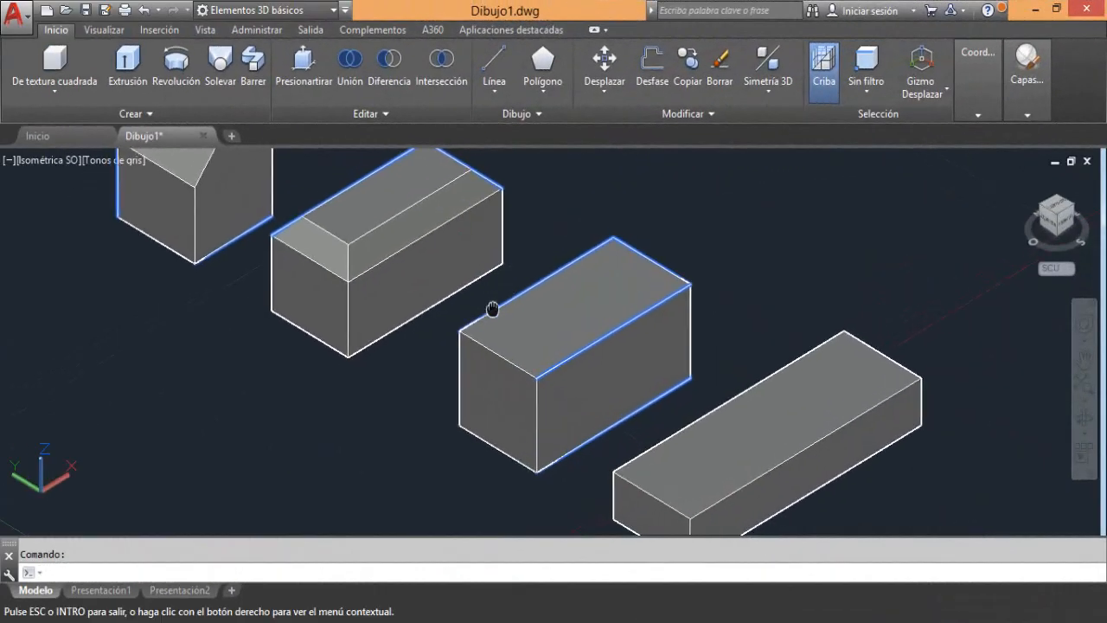
left_click_drag(492, 309, 539, 353)
key("Escape")
Chamfer the two vertical edges of the second box's front-left end face with both distances at 2 and accept the result
scroll(379, 322, "up", 4)
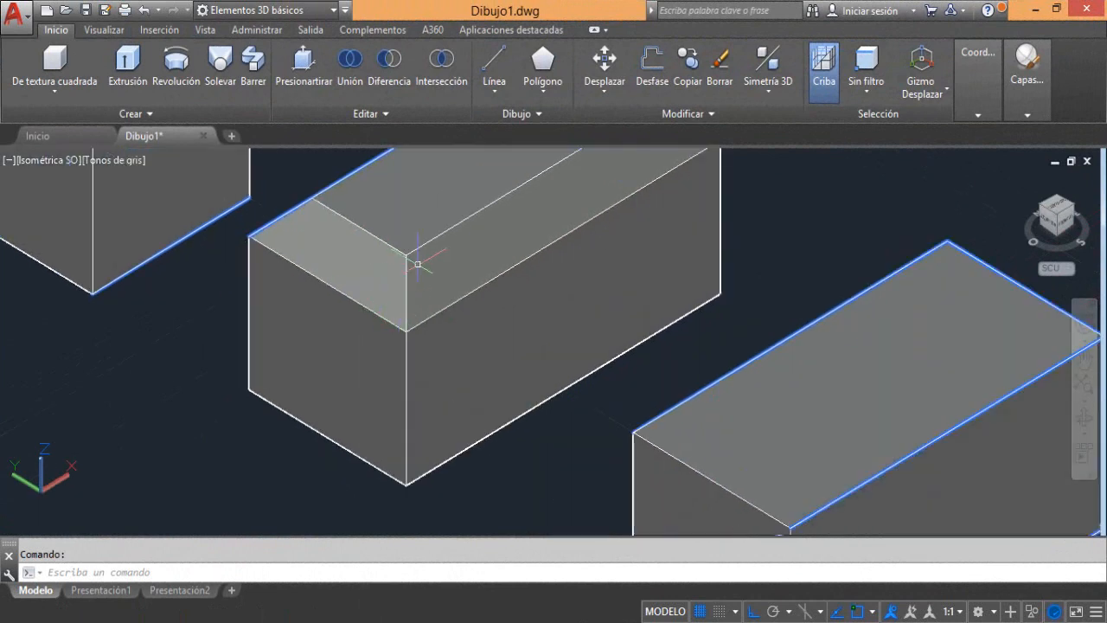
left_click(341, 111)
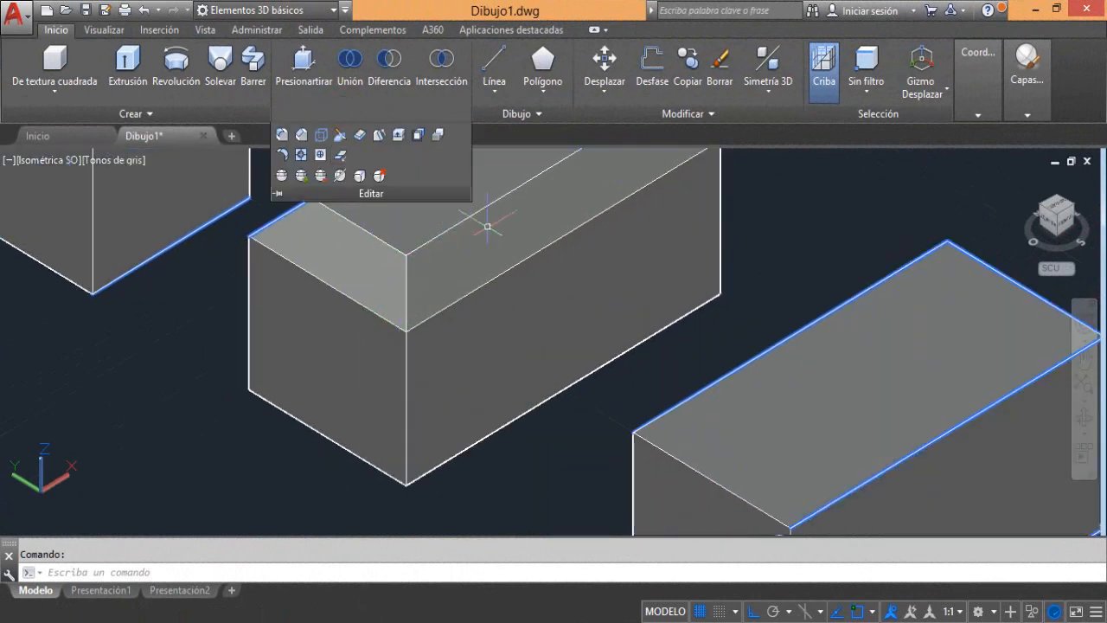
left_click(316, 114)
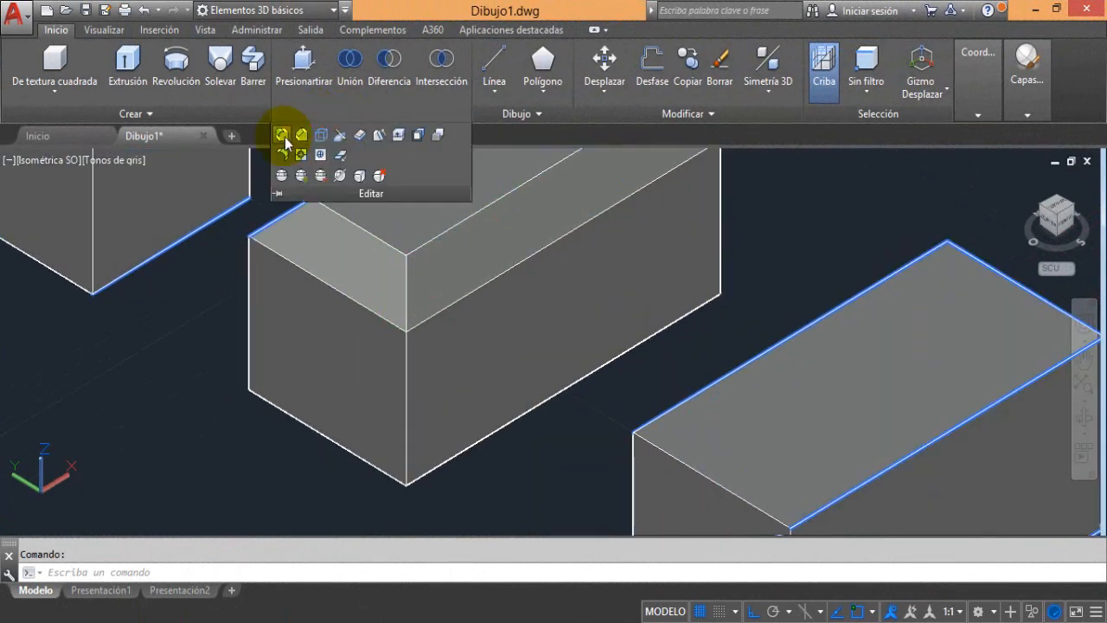
left_click(301, 136)
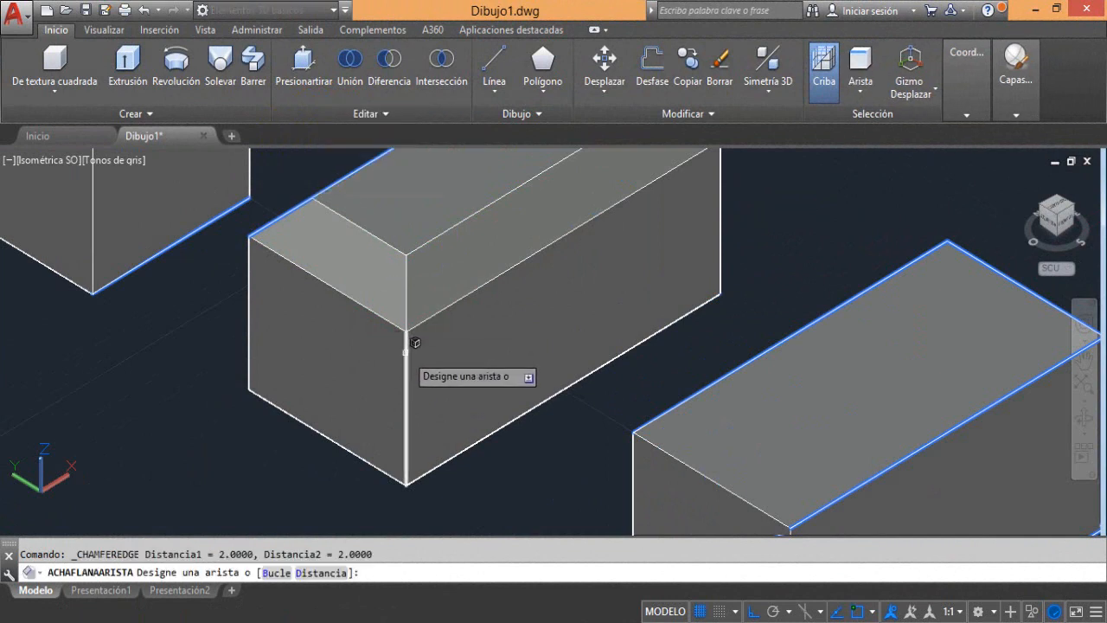
left_click(406, 354)
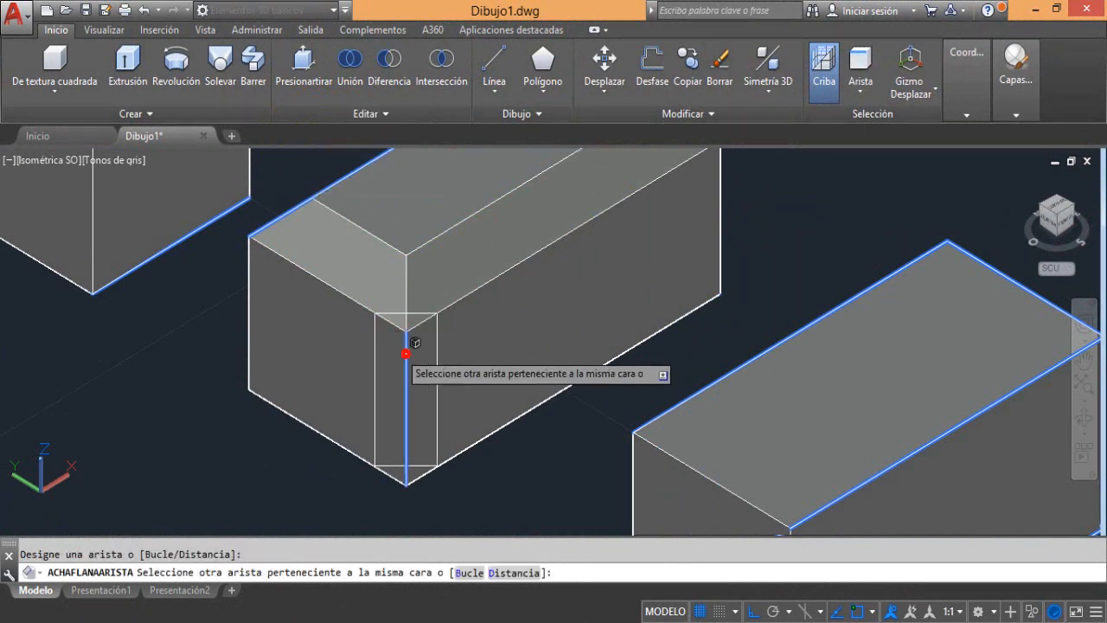
left_click(249, 298)
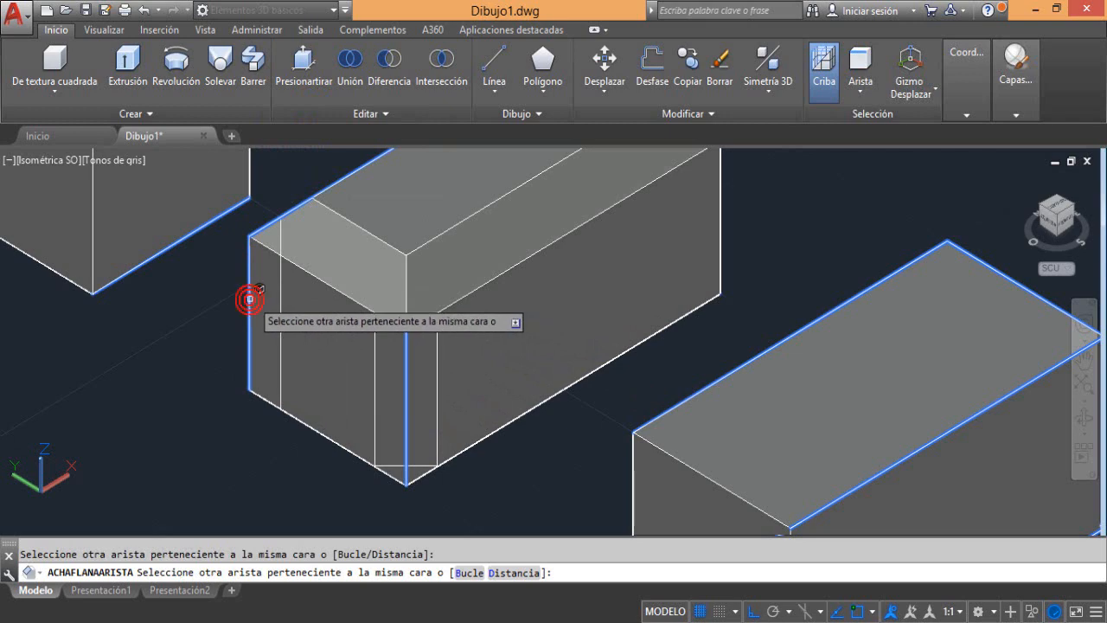
key("Return")
left_click(398, 354)
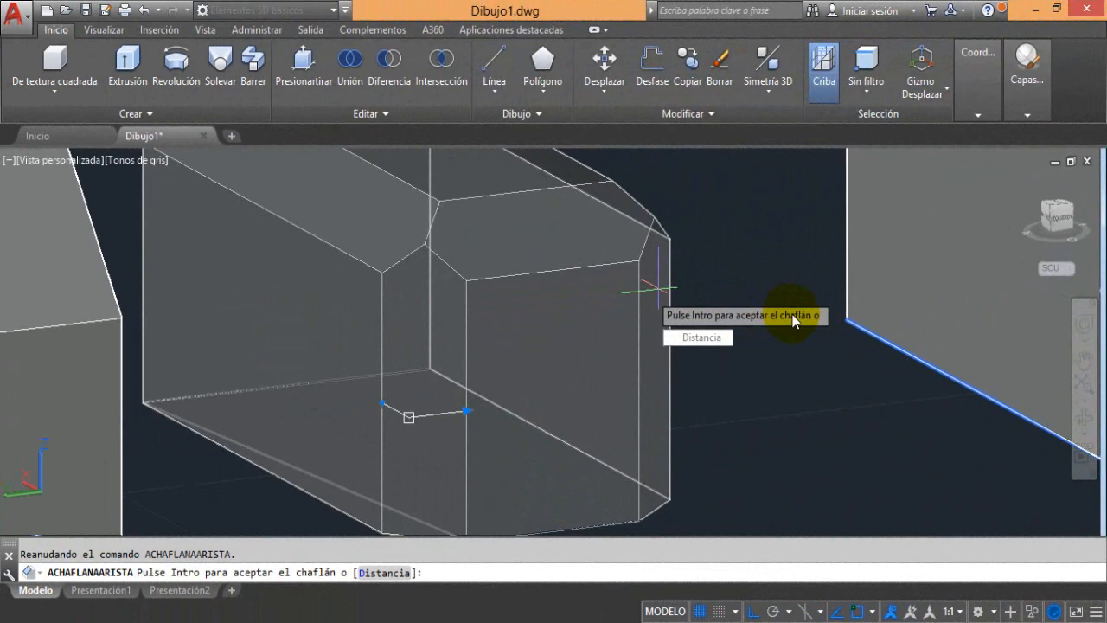
key("Return")
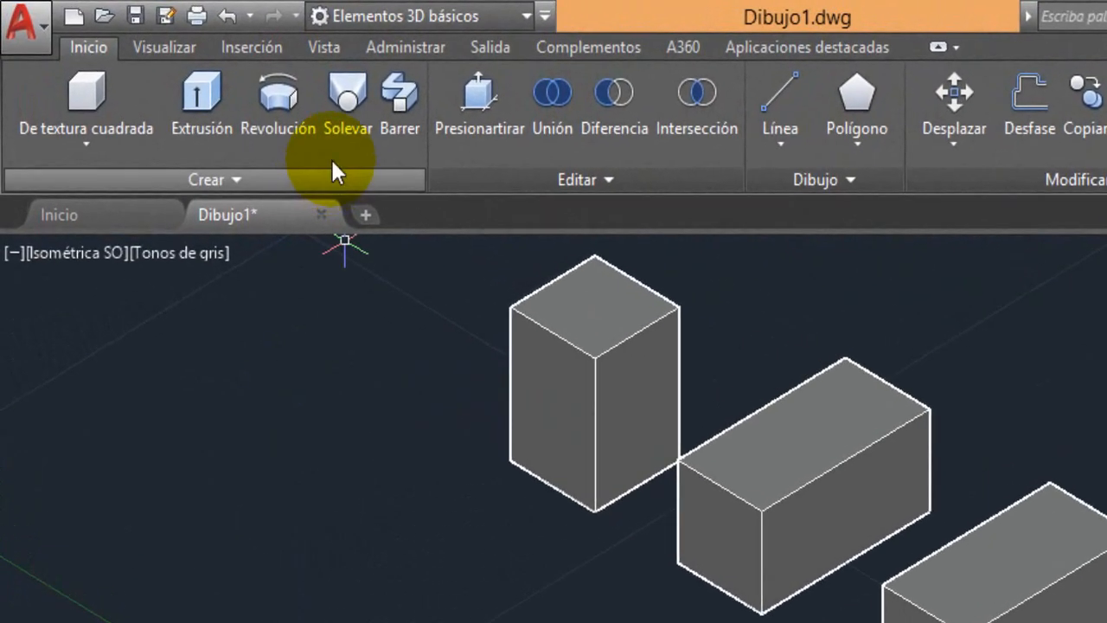
Switch to the Modelado 3D workspace and dock the command line below the drawing area
left_click(541, 15)
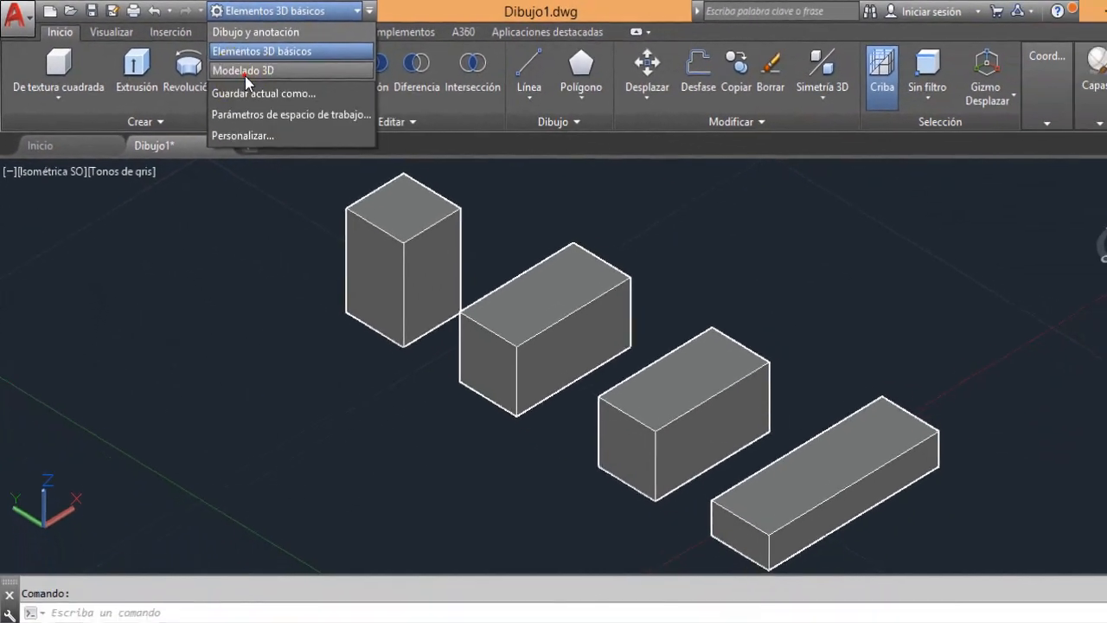
left_click(246, 71)
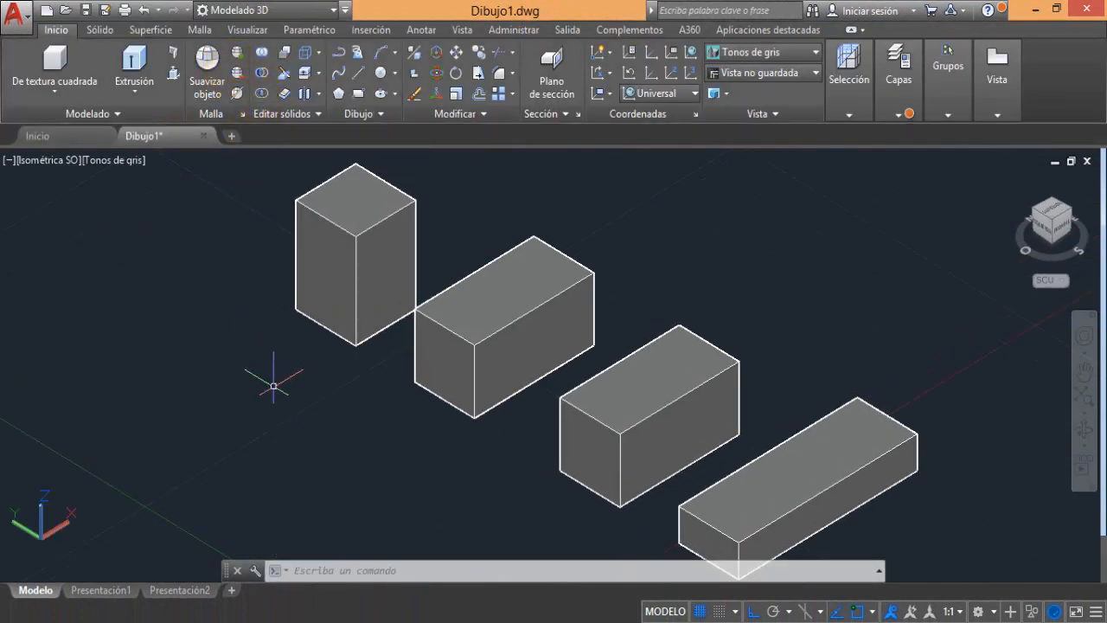
left_click(237, 570)
left_click_drag(207, 589, 206, 591)
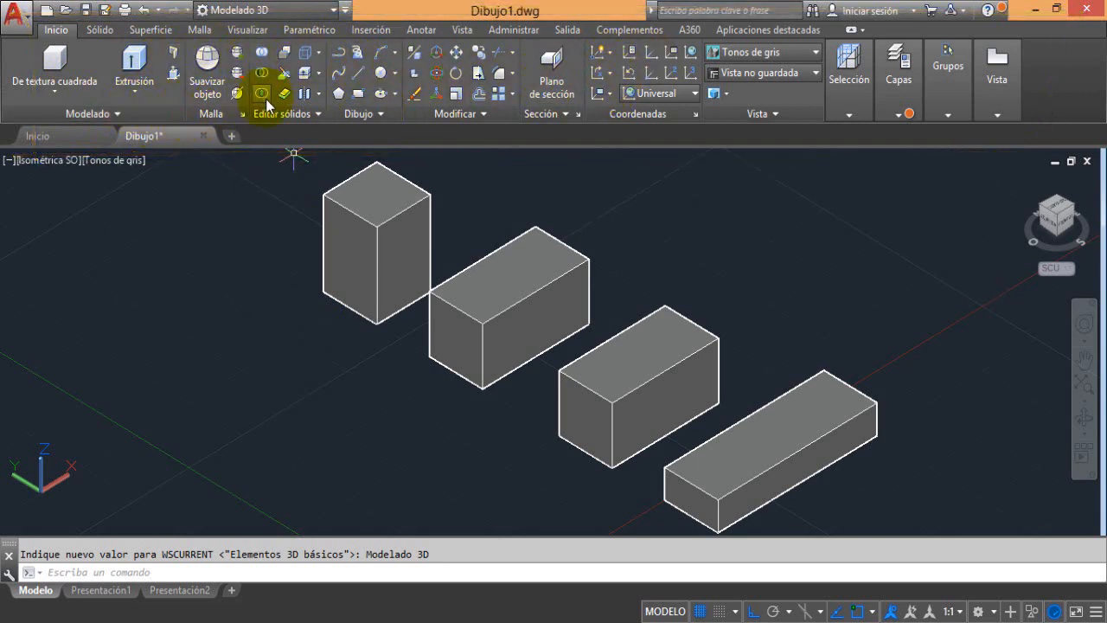
Extract the edges of the tall first box as wireframe geometry with Extraer aristas
left_click(102, 30)
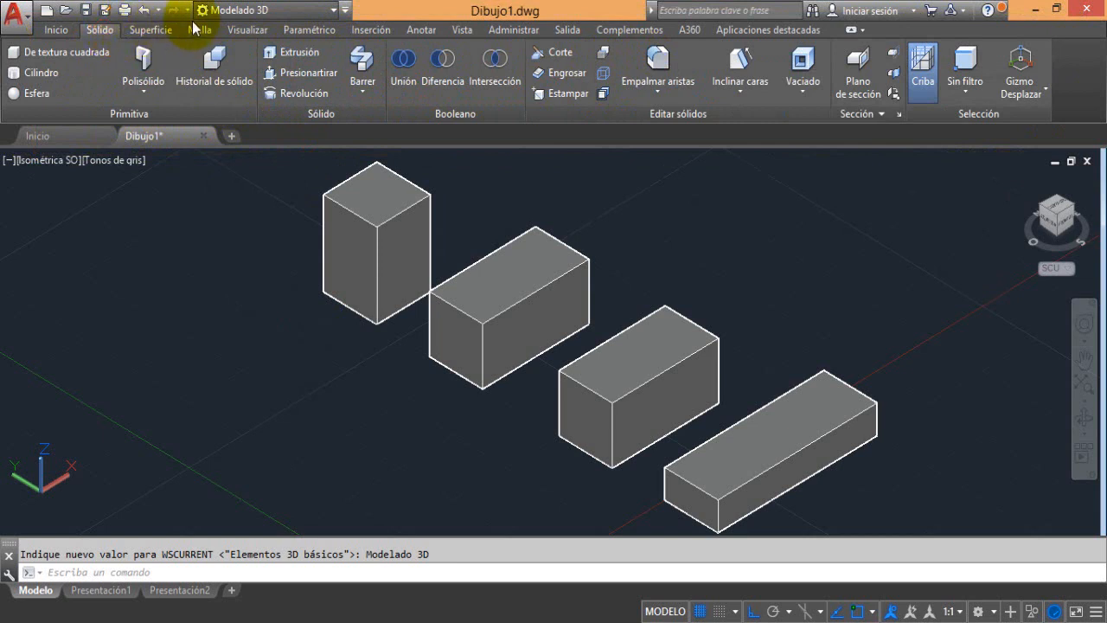
left_click(62, 32)
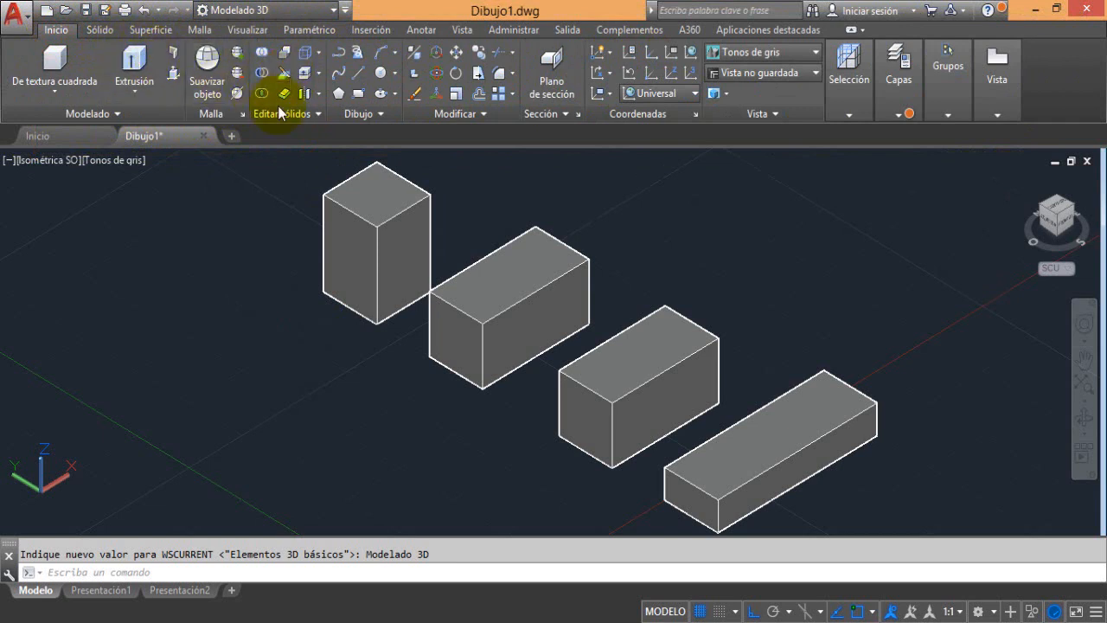
left_click(96, 35)
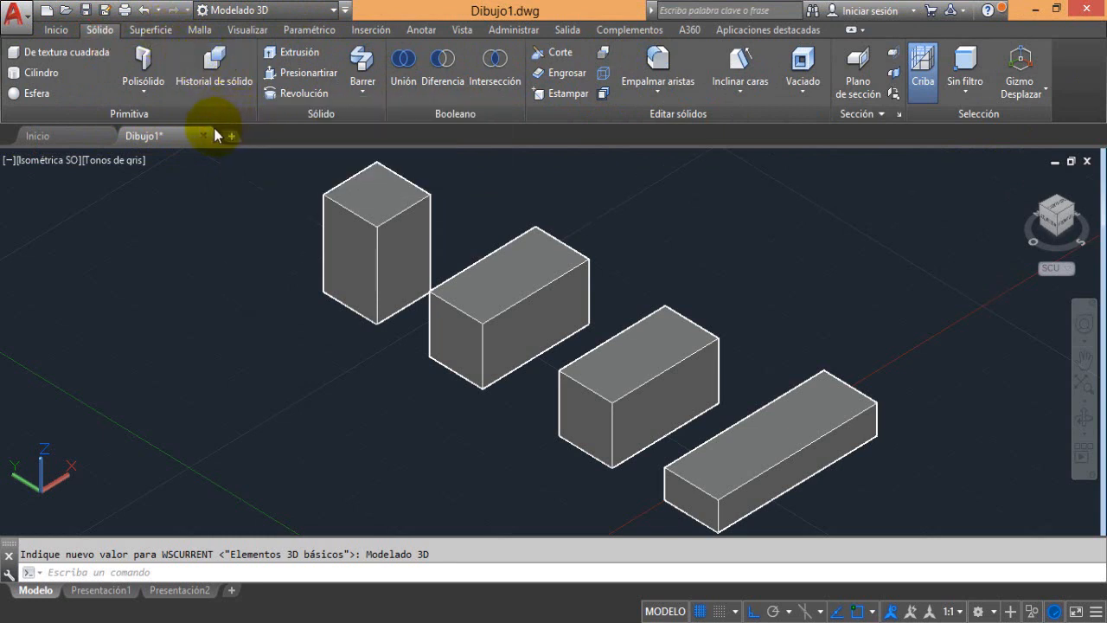
left_click(685, 95)
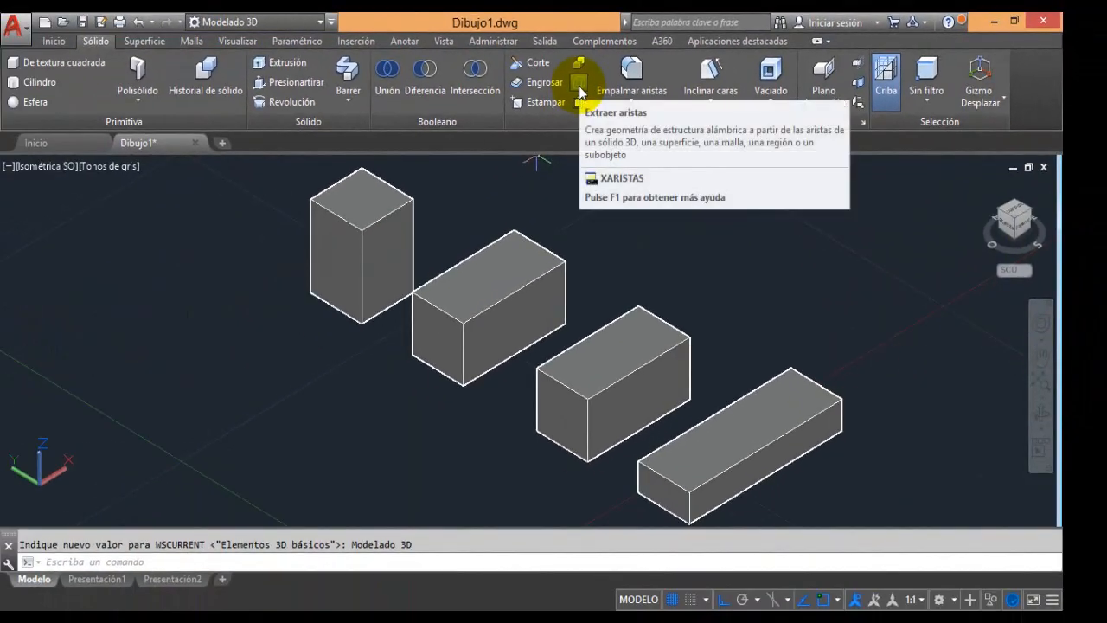
left_click(579, 87)
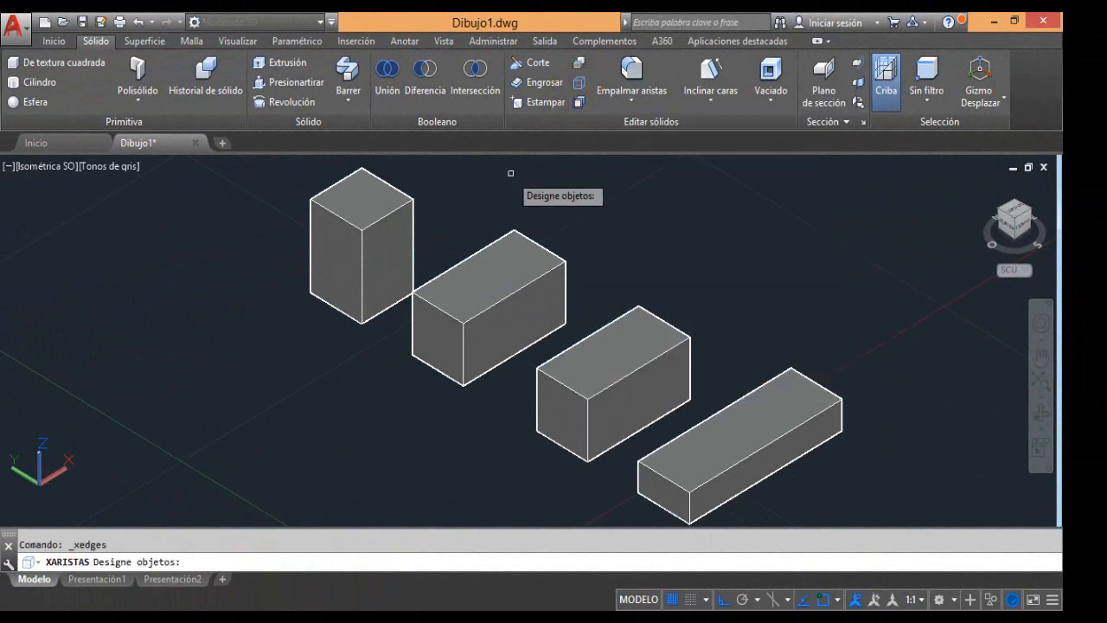
left_click(352, 212)
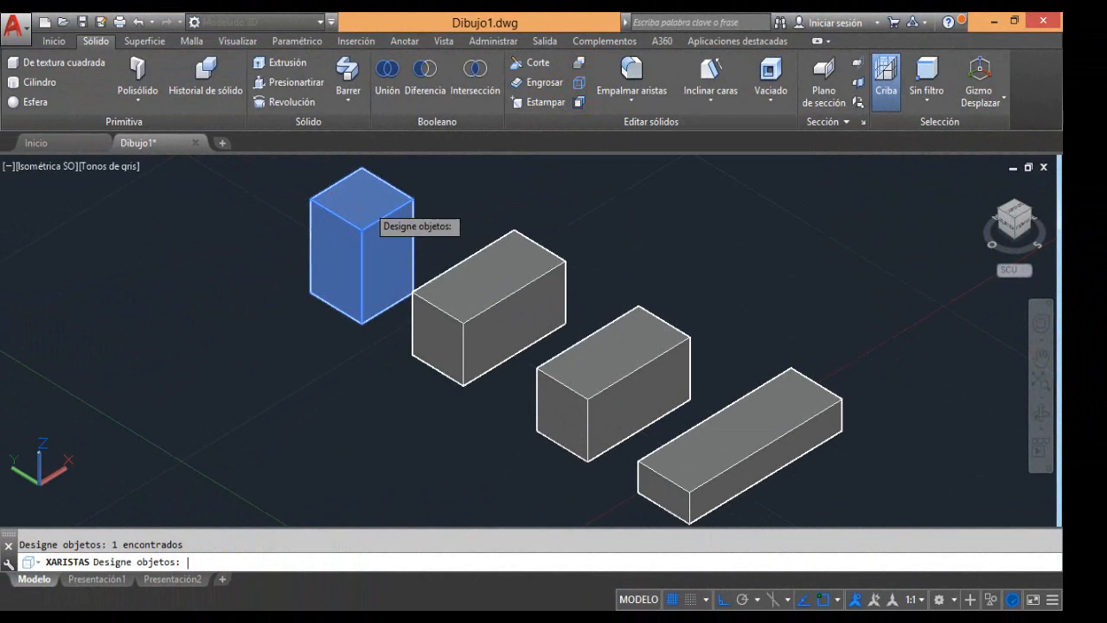
key("Return")
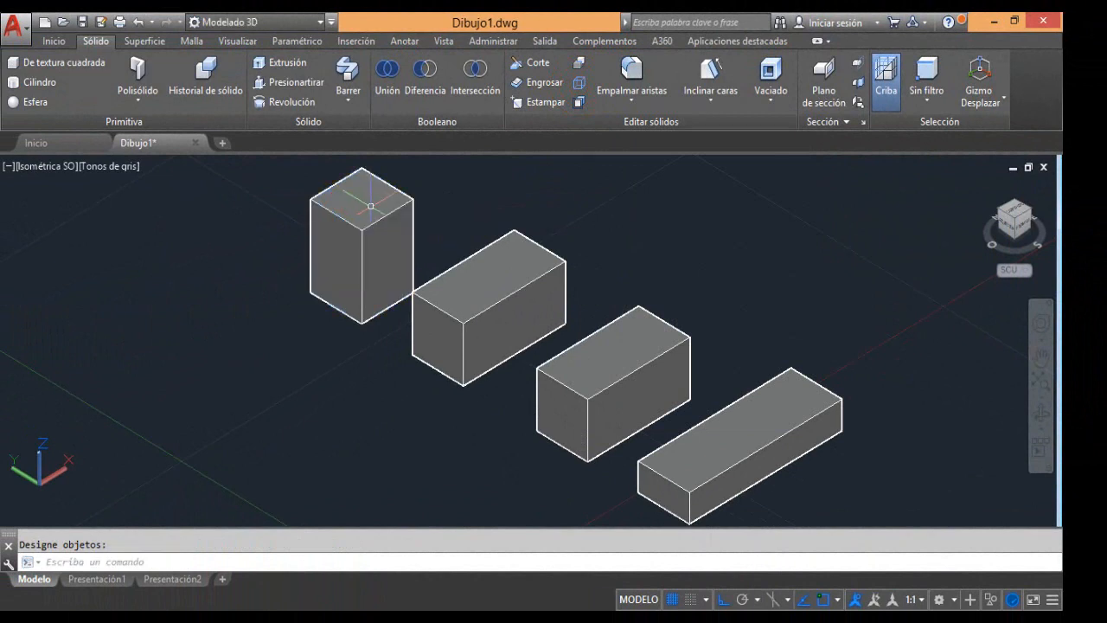
middle_click_drag(392, 219, 487, 293)
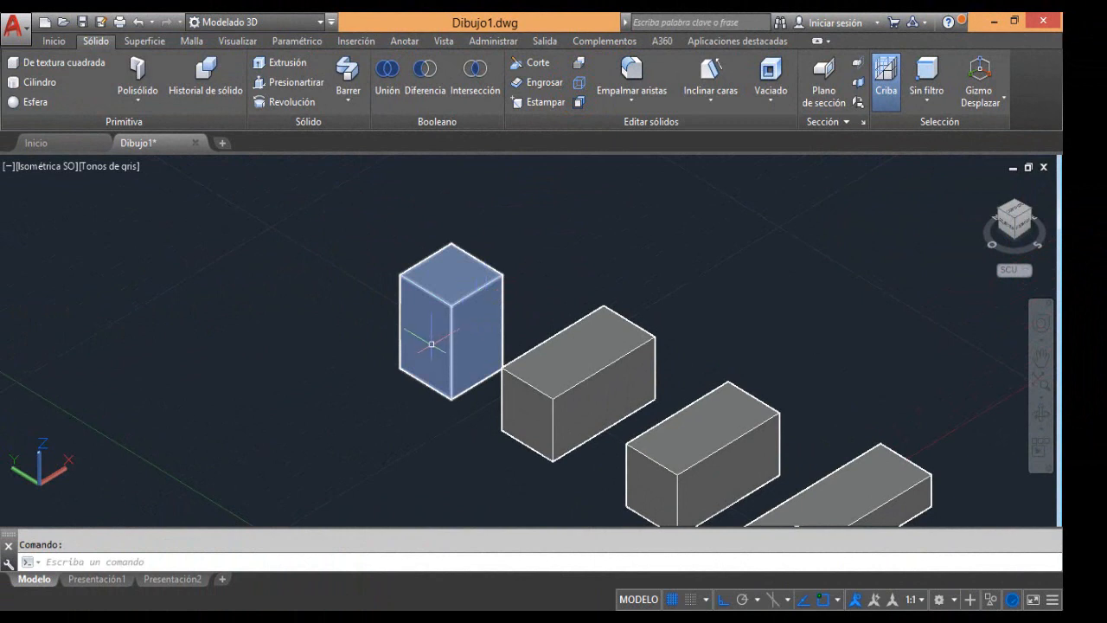
scroll(398, 297, "up", 4)
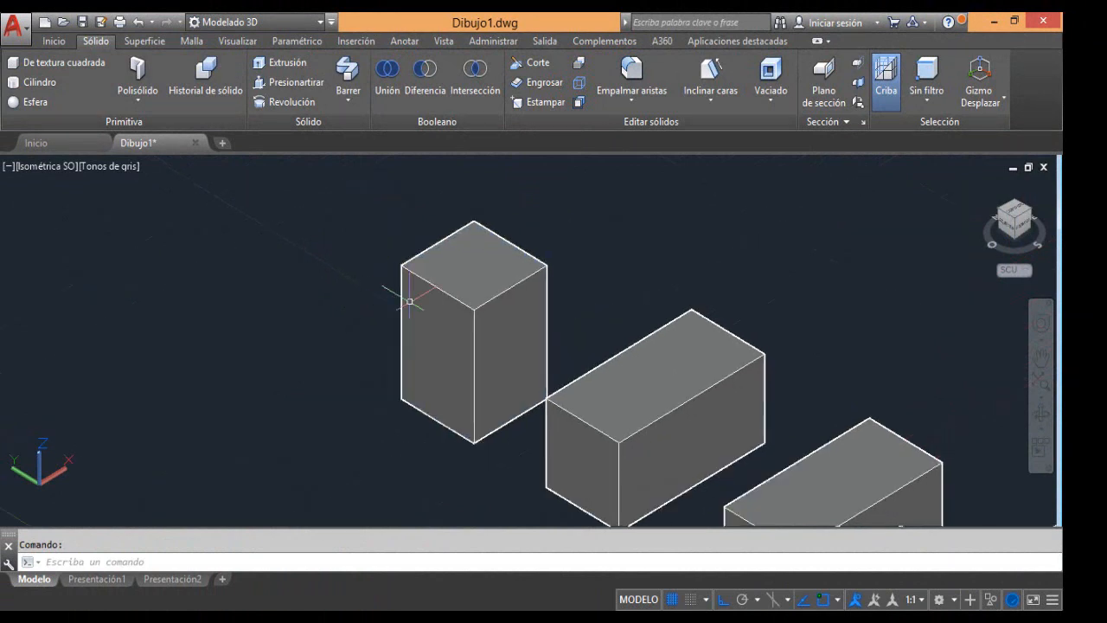
middle_click_drag(408, 296, 482, 344)
scroll(479, 321, "down", 3)
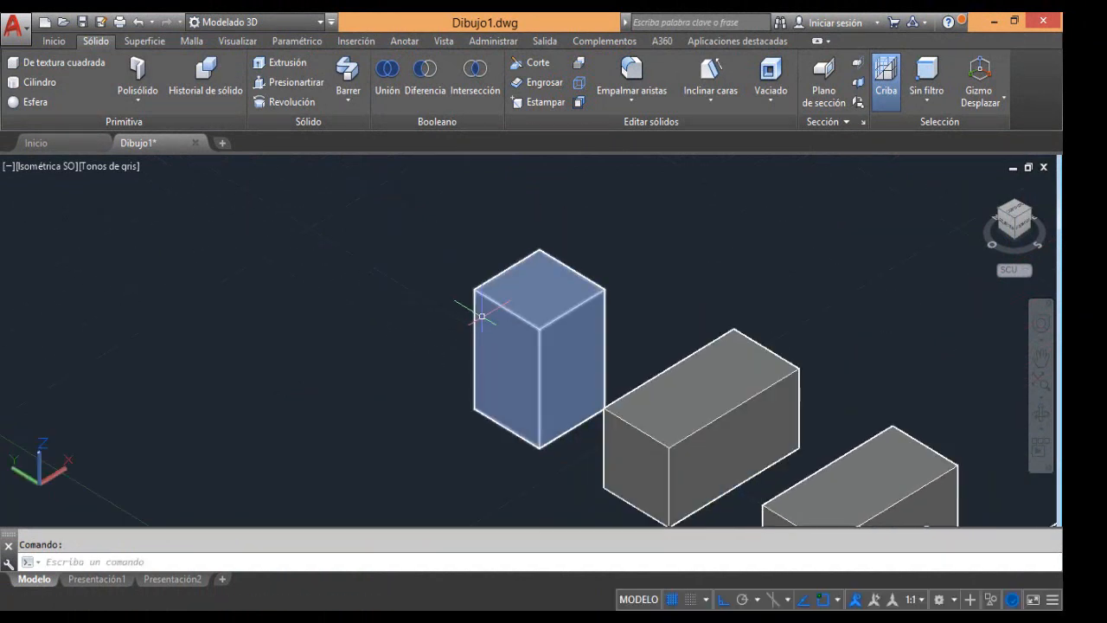
left_click(527, 303)
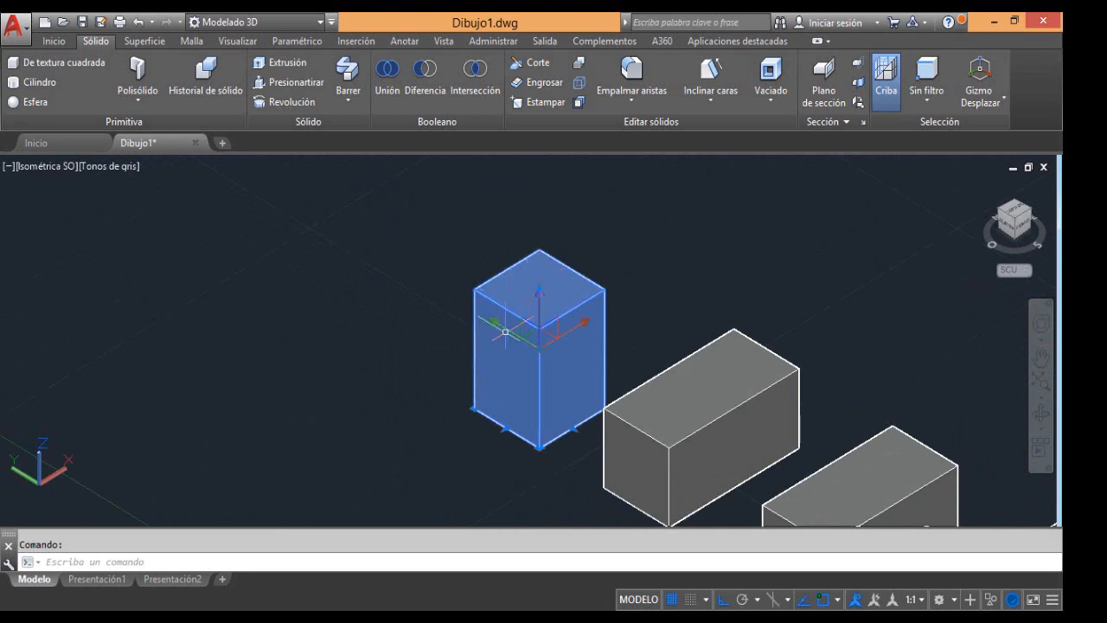
left_click(474, 258)
left_click(476, 259)
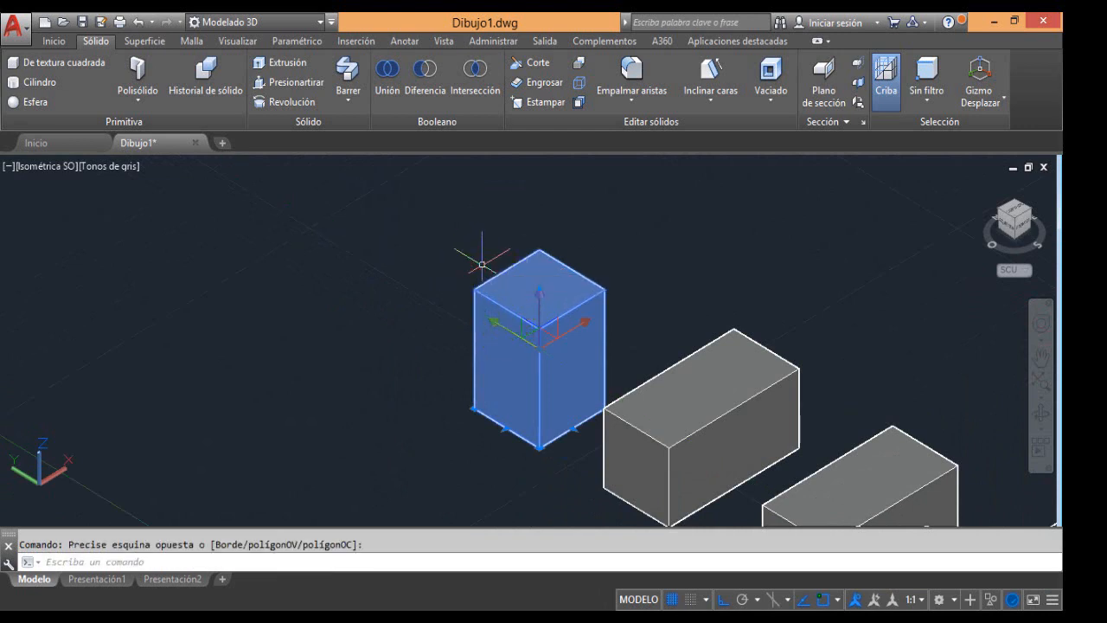
key("Escape")
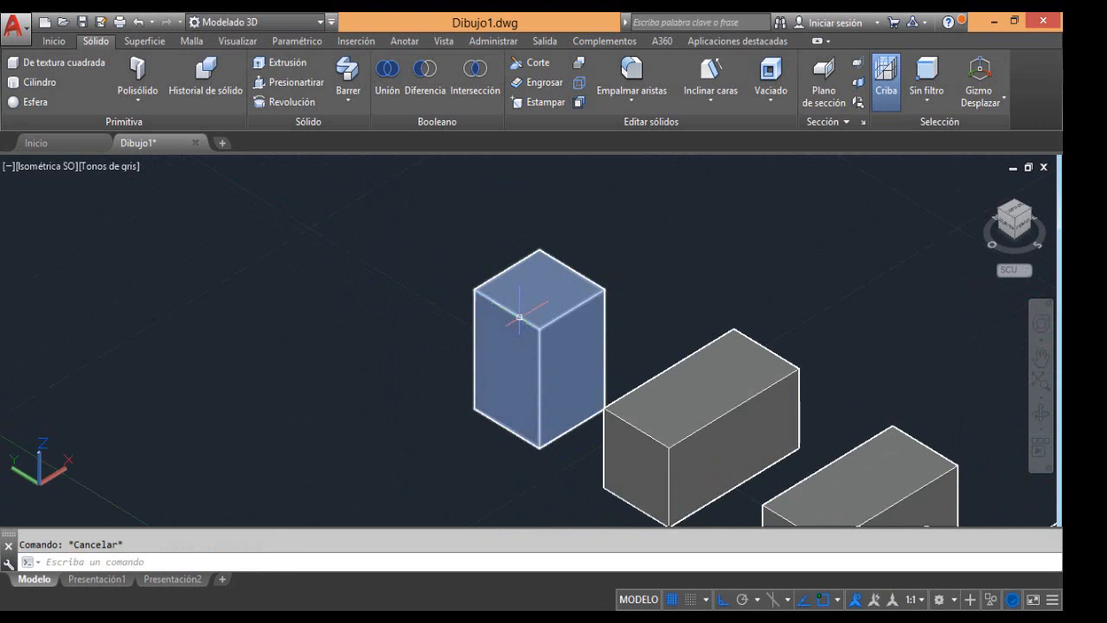
Move the tall solid box about 22 units along the Y axis, away from its extracted wireframe, and clear the selection
left_click(534, 291)
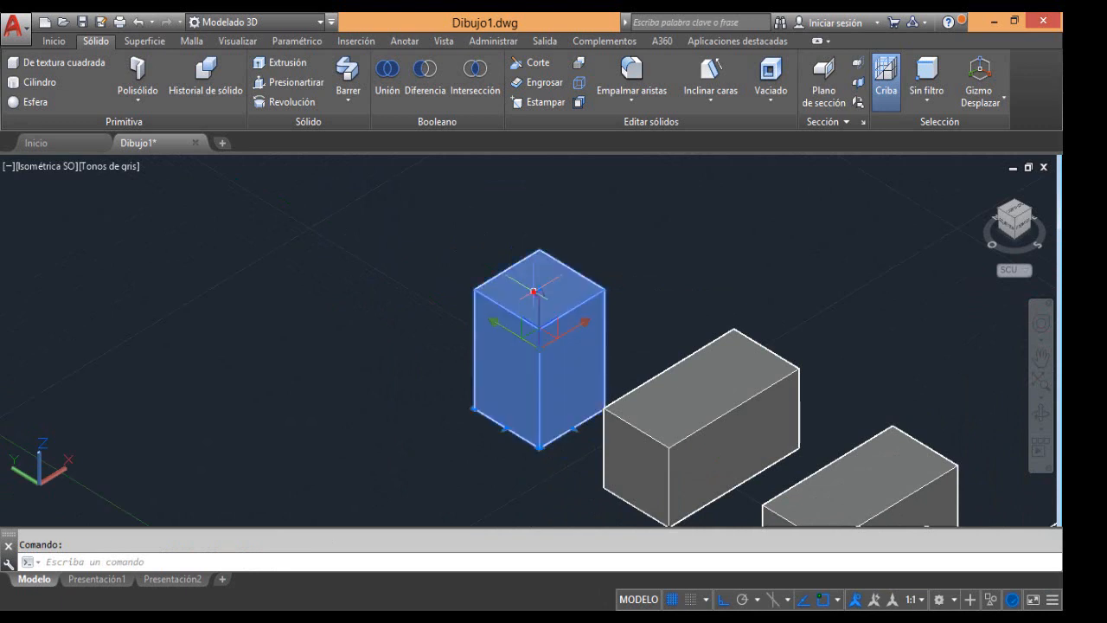
left_click(512, 333)
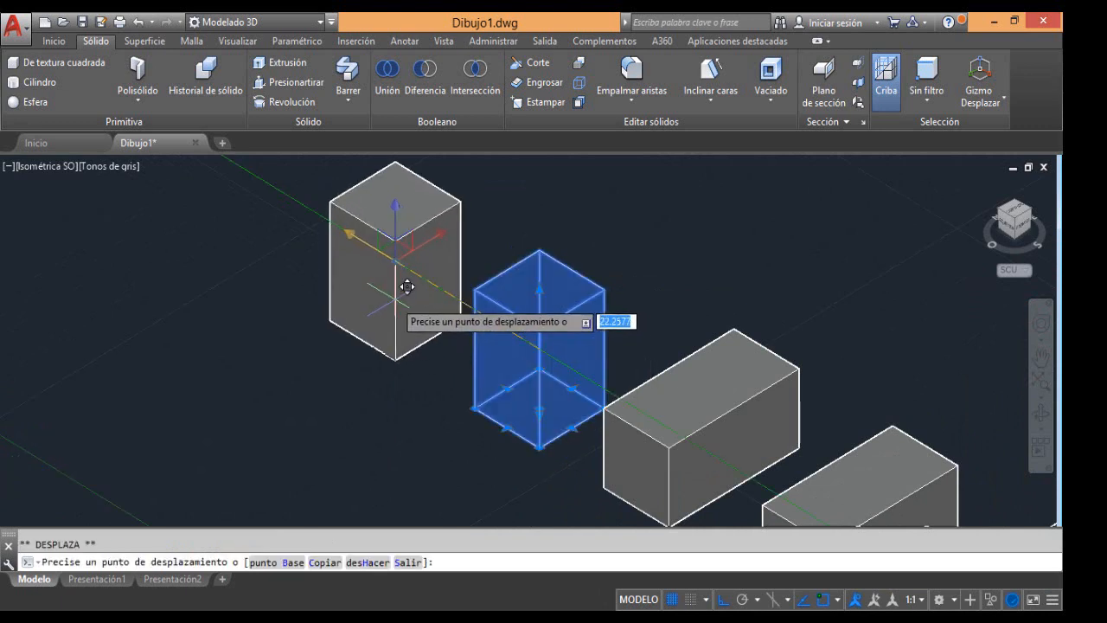
left_click(393, 300)
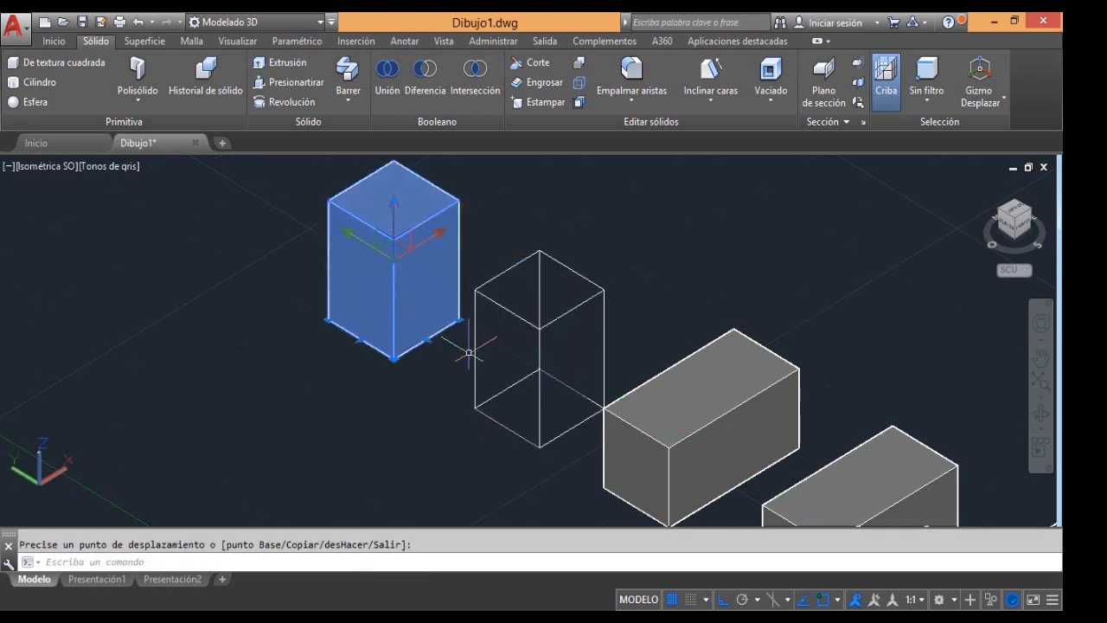
scroll(502, 389, "up", 2)
scroll(505, 391, "down", 3)
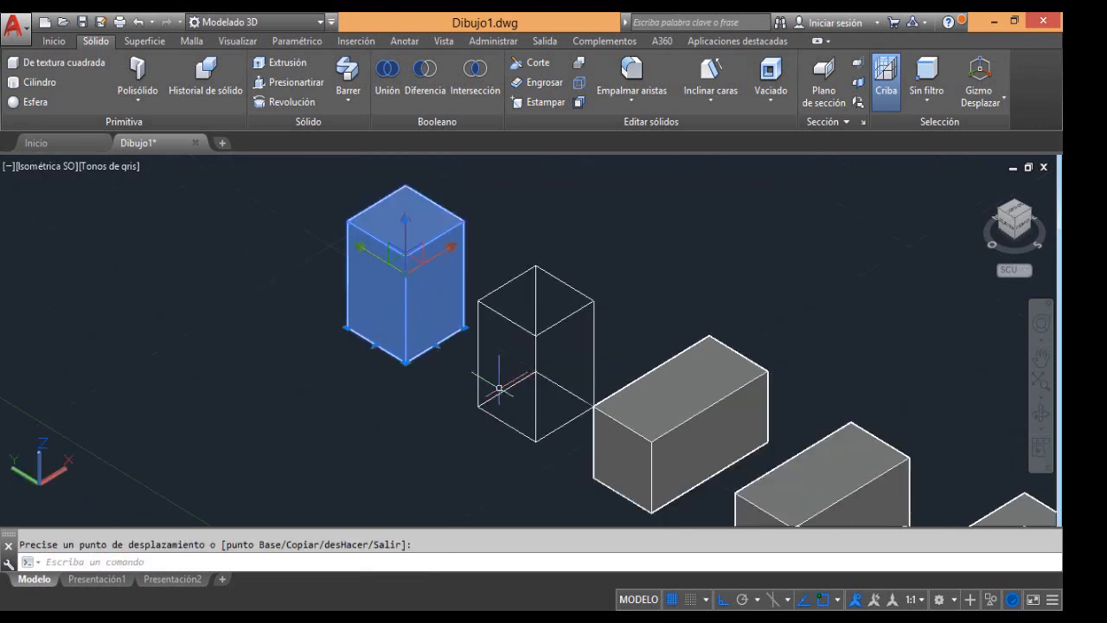
key("Escape")
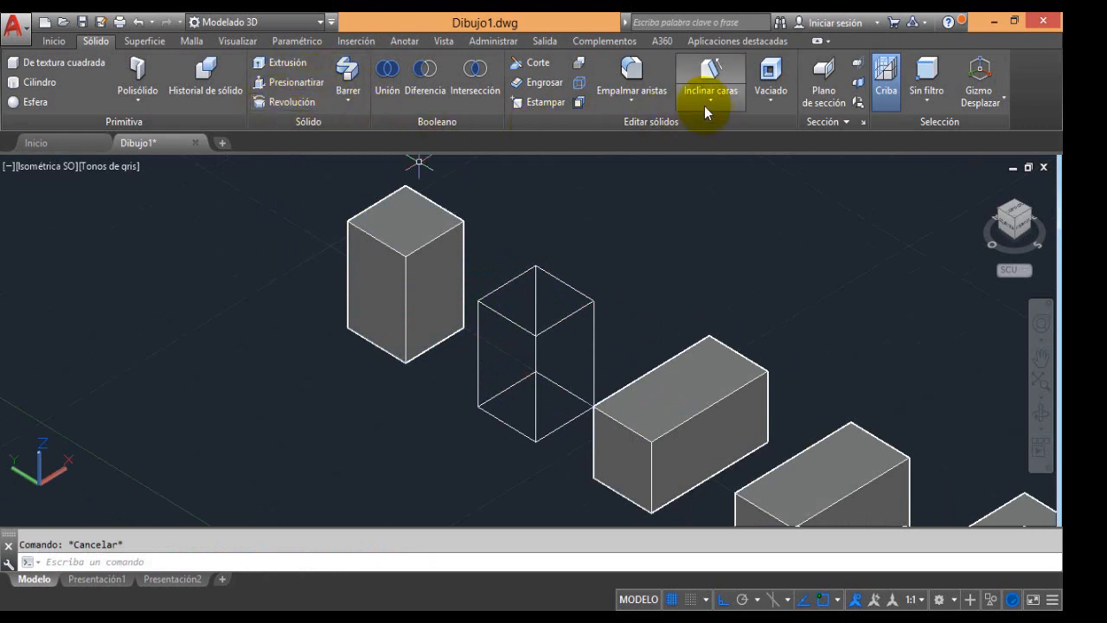
Examine the edge-editing commands Extraer aristas, Estampar, Colorear aristas and Copiar aristas, and the tall box's top face
left_click(60, 45)
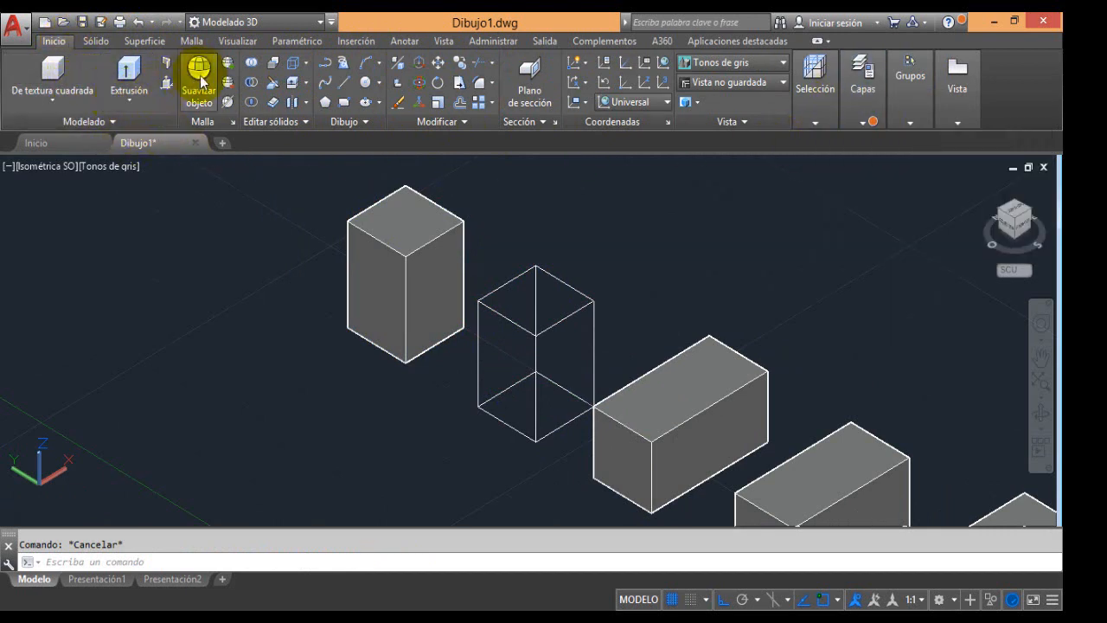
left_click(307, 61)
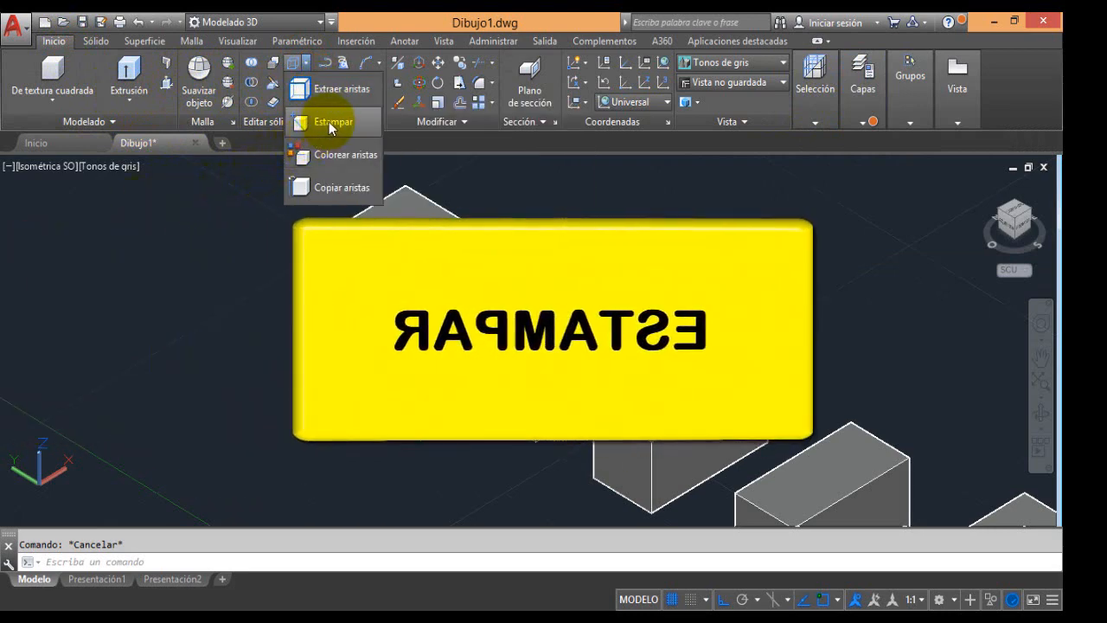
left_click(330, 121)
left_click(205, 171)
left_click(283, 245)
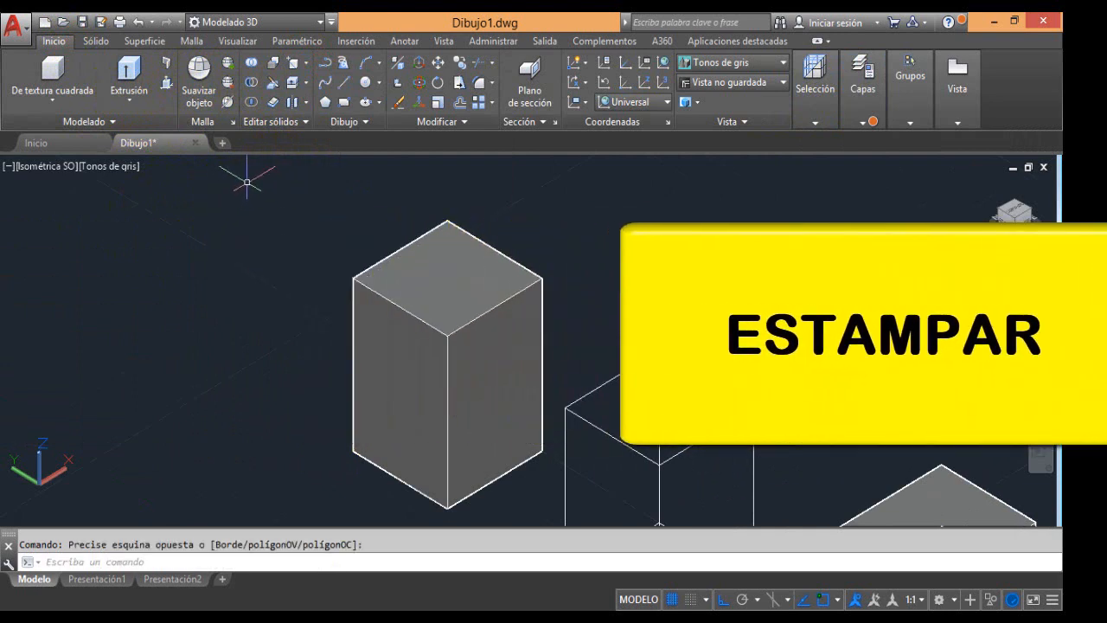
left_click(307, 62)
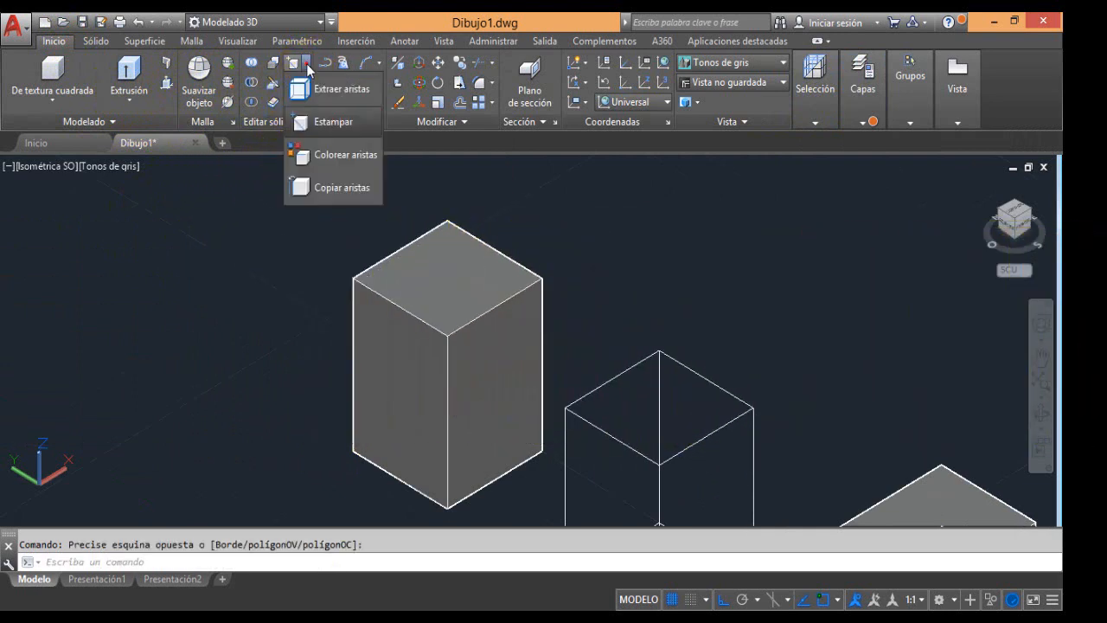
left_click(268, 214)
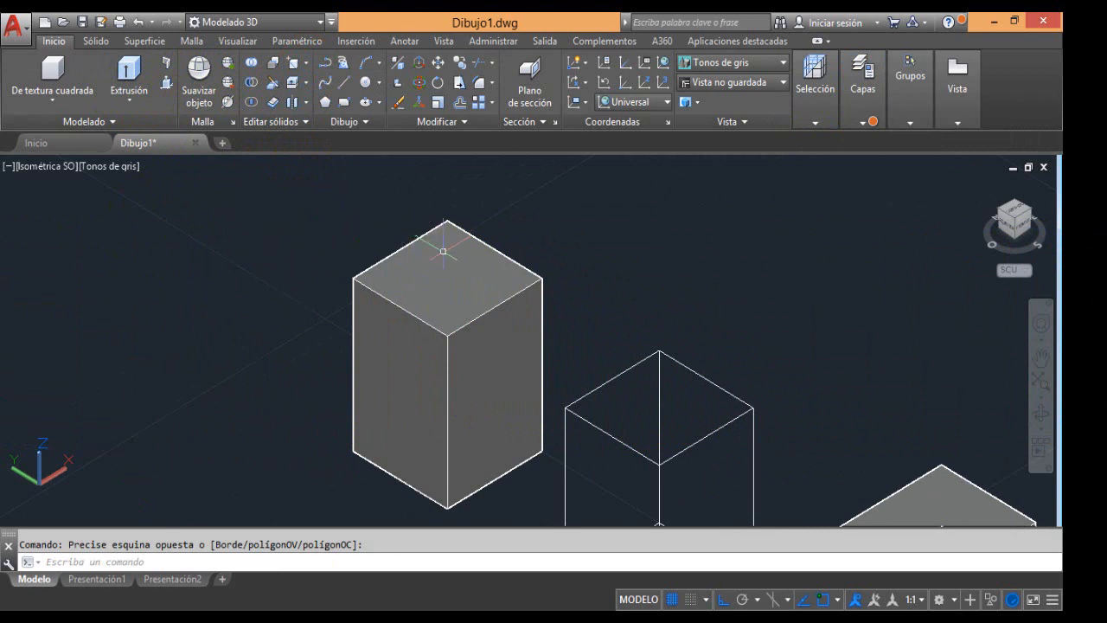
scroll(493, 256, "up", 2)
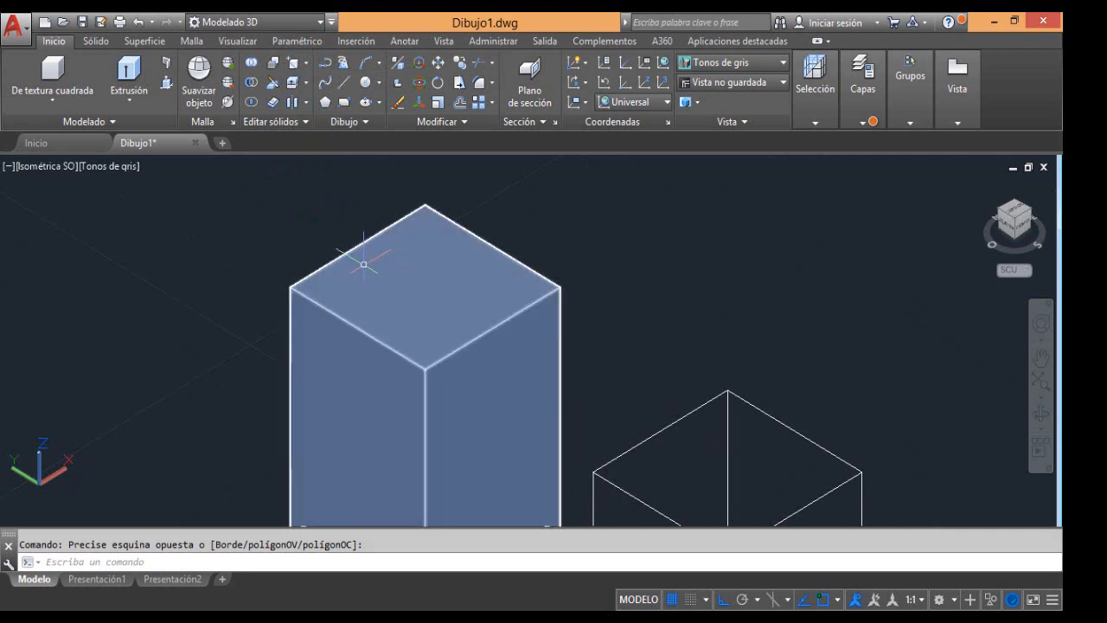
Set the UCS by three points: origin at the front corner of the tall box's top face, X along the right edge, Y along the left edge
mouse_move(353, 262)
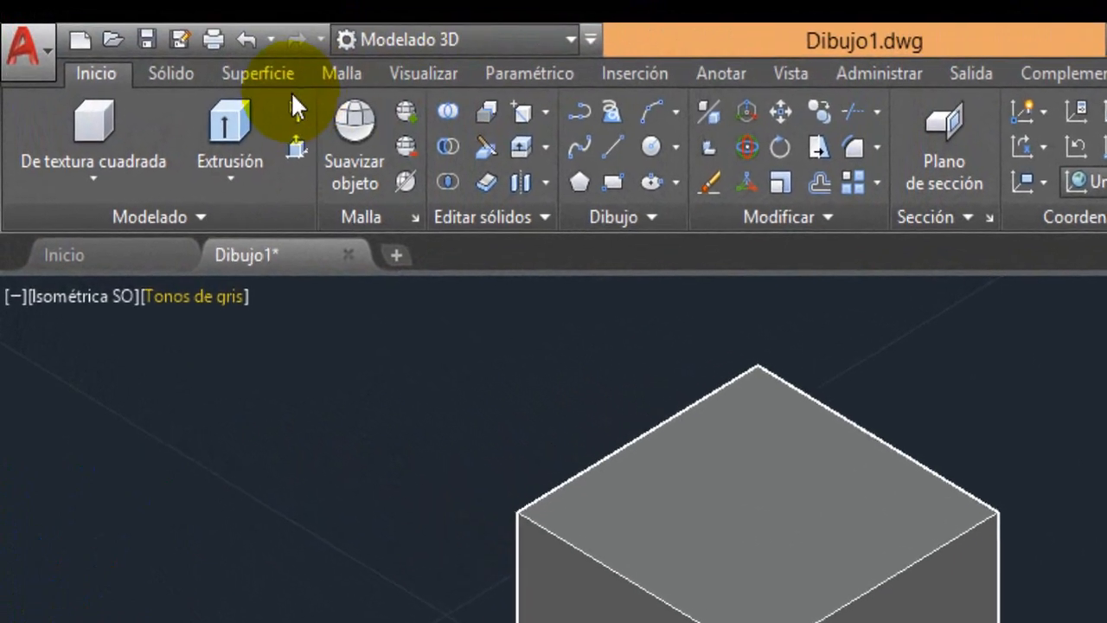
left_click(435, 73)
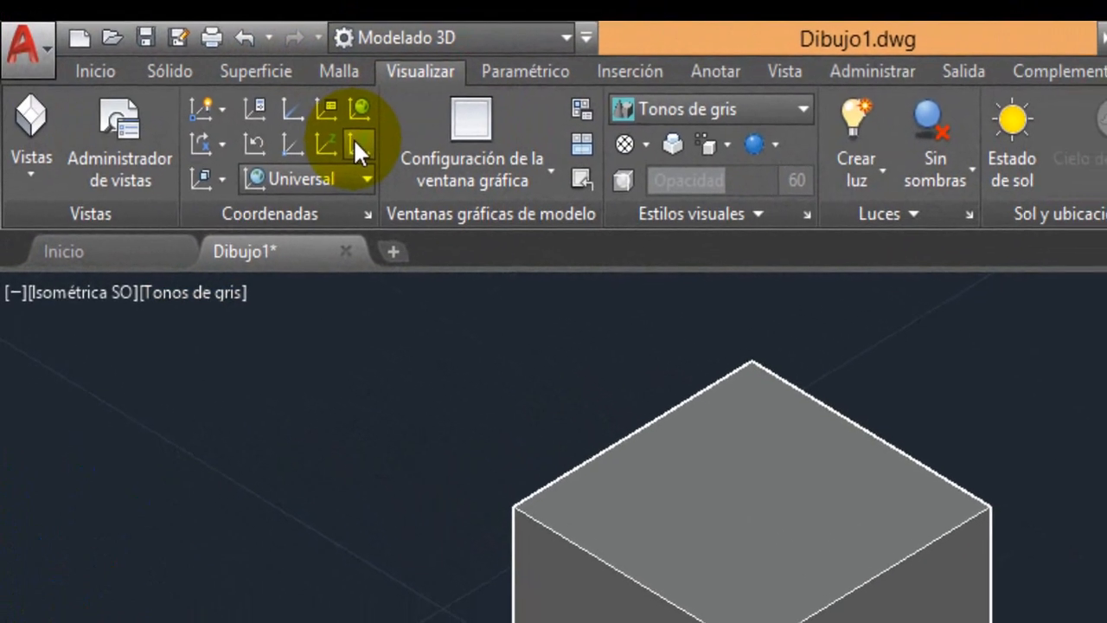
left_click(320, 128)
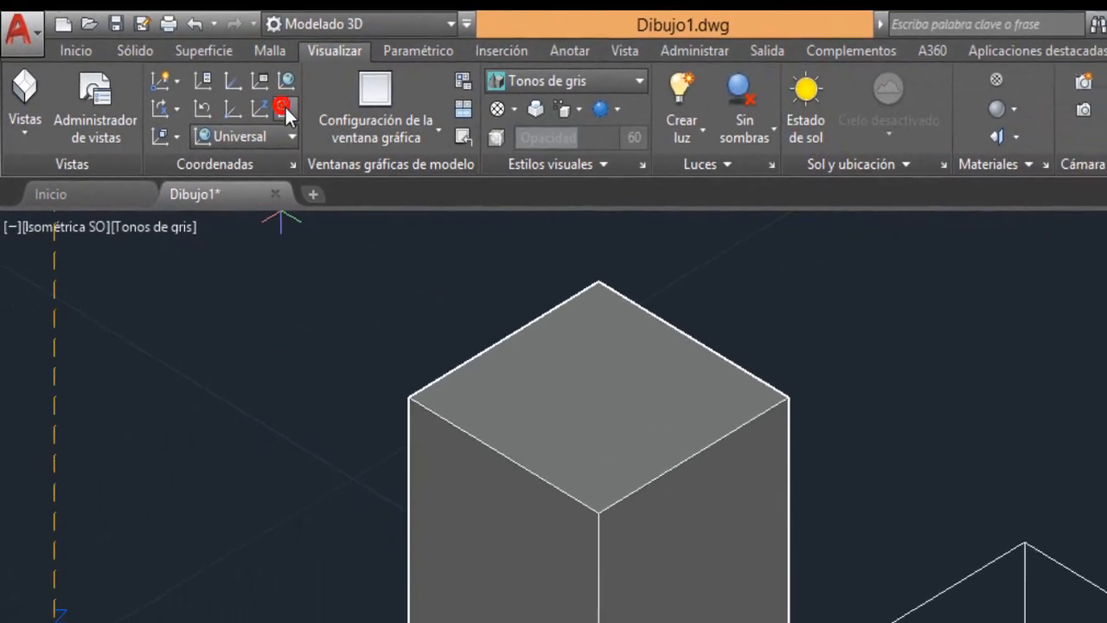
left_click(522, 443)
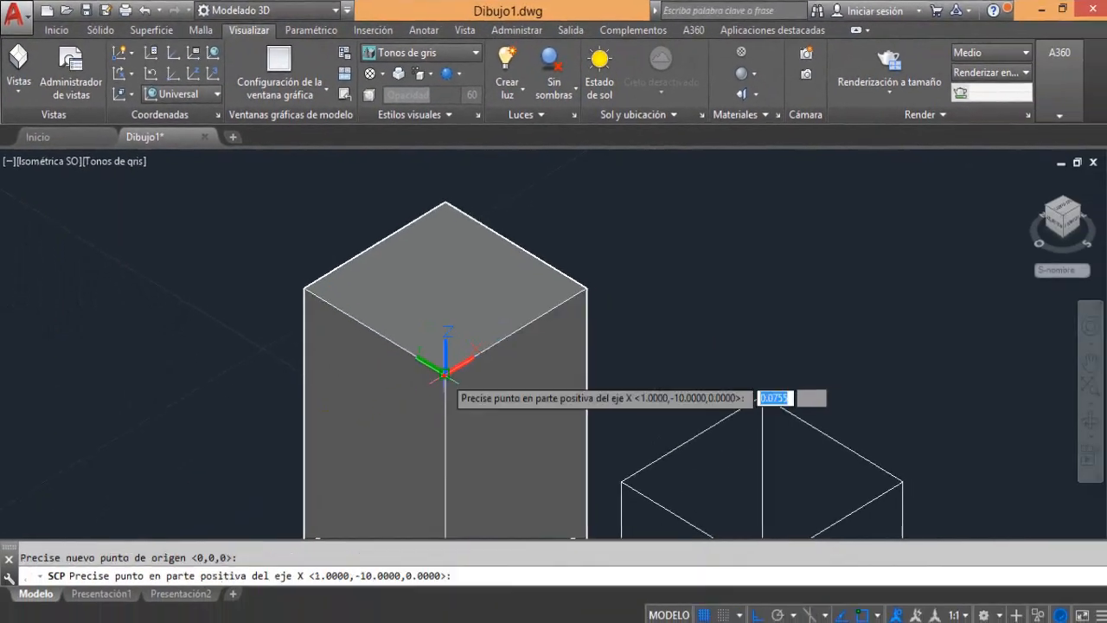
left_click(583, 286)
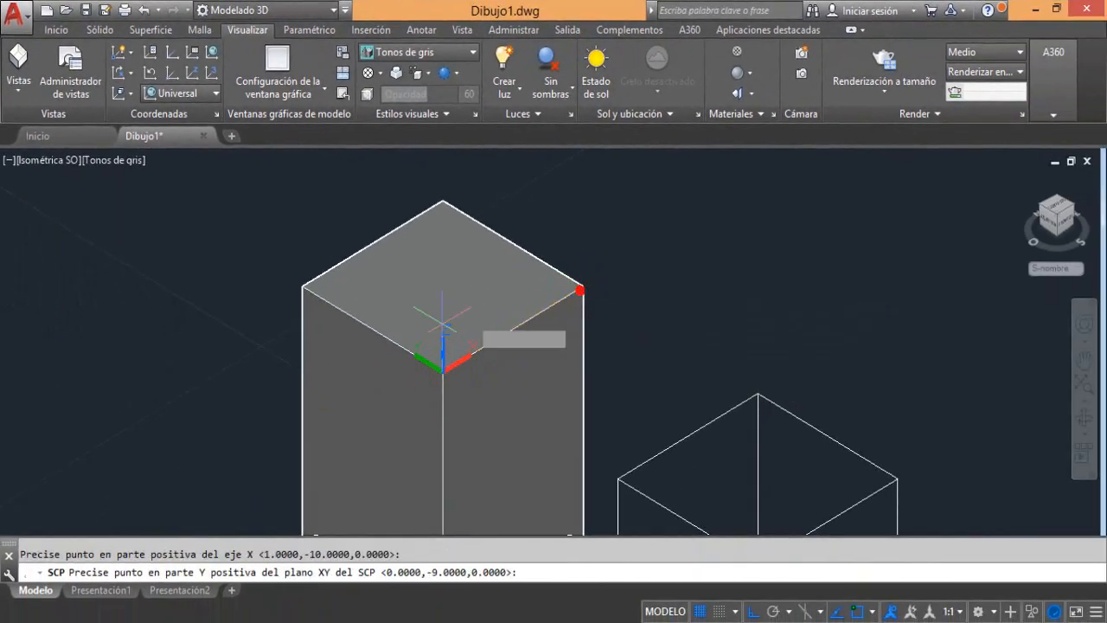
left_click(303, 292)
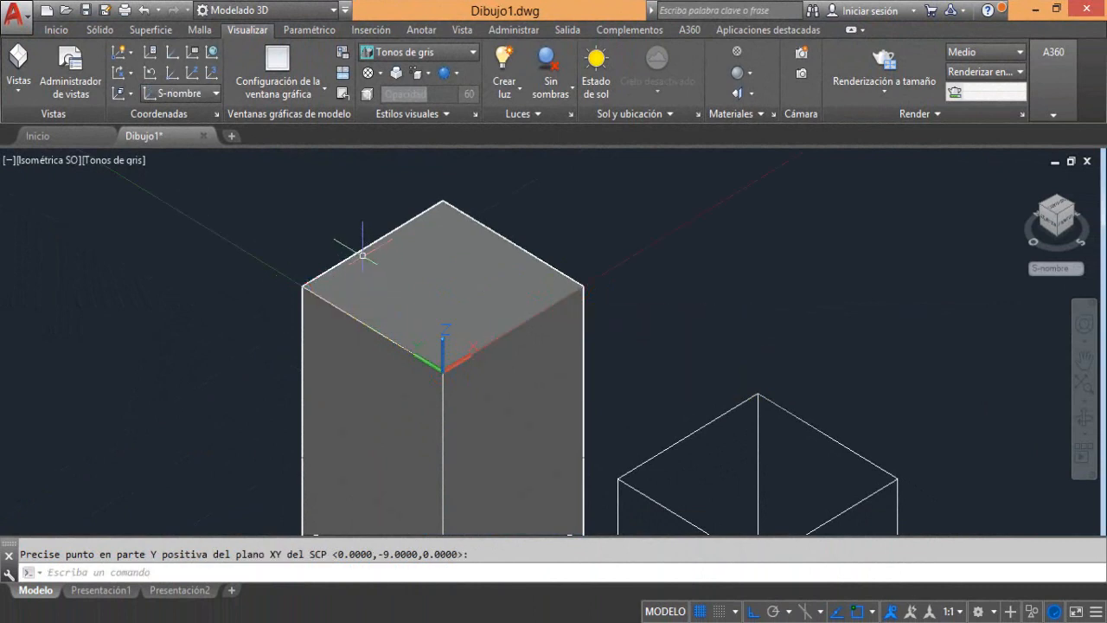
Try an open three-segment orthogonal polyline on the tall box's top face and undo it
left_click(61, 32)
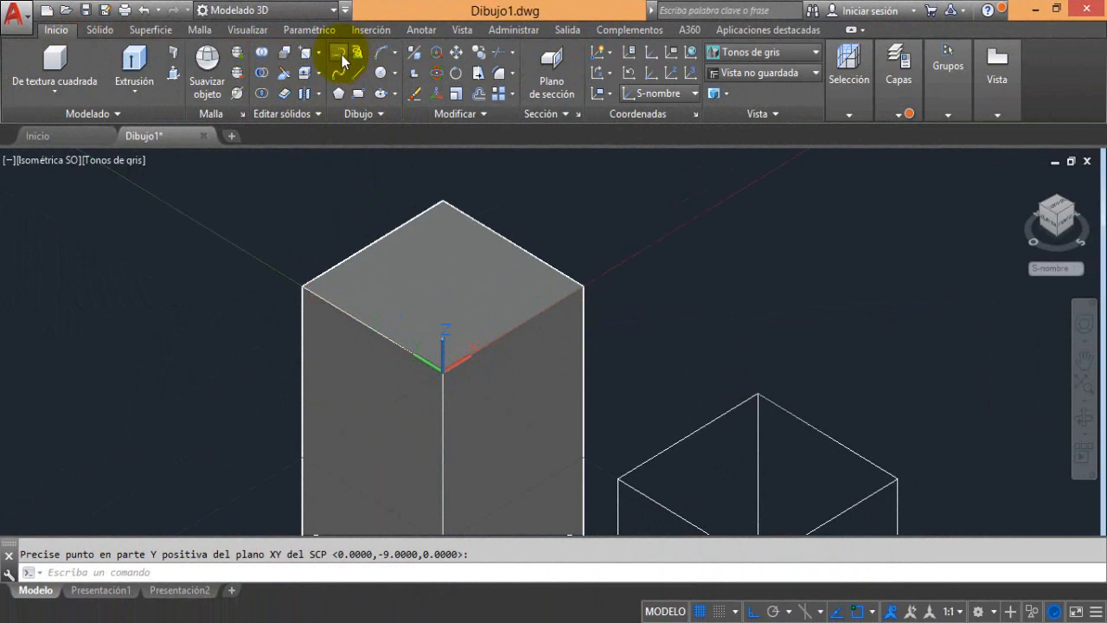
left_click(341, 55)
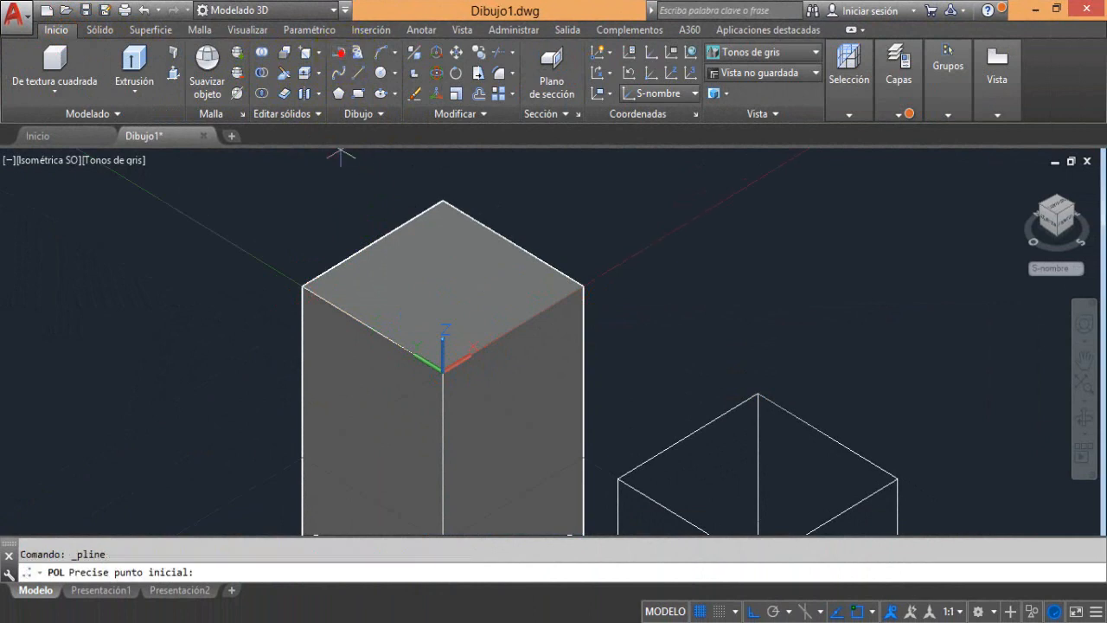
left_click(348, 285)
left_click(449, 225)
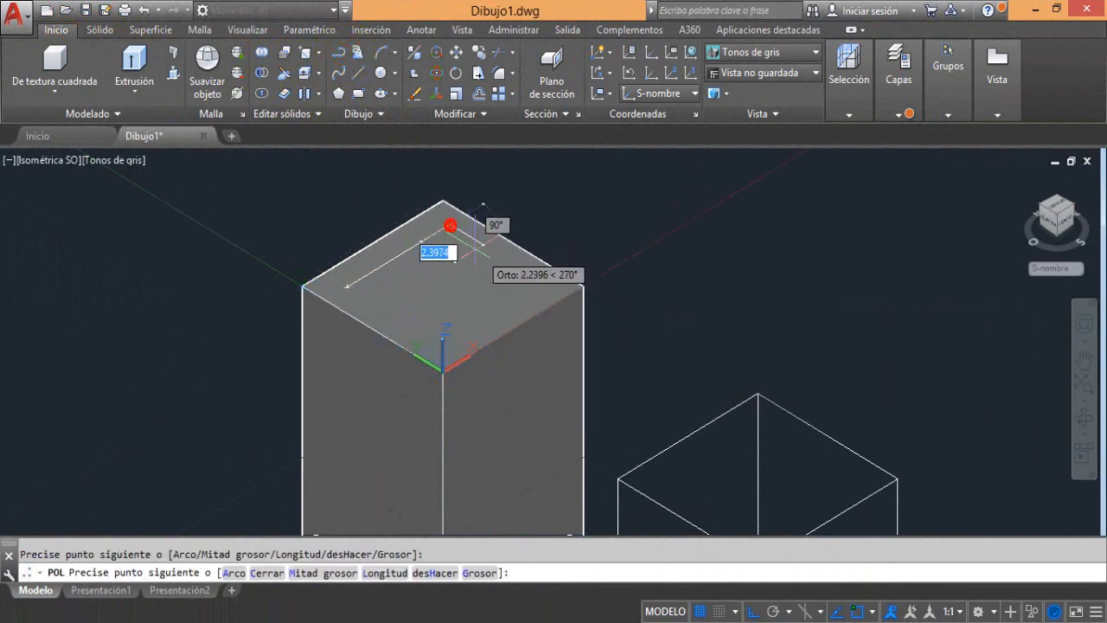
left_click(542, 280)
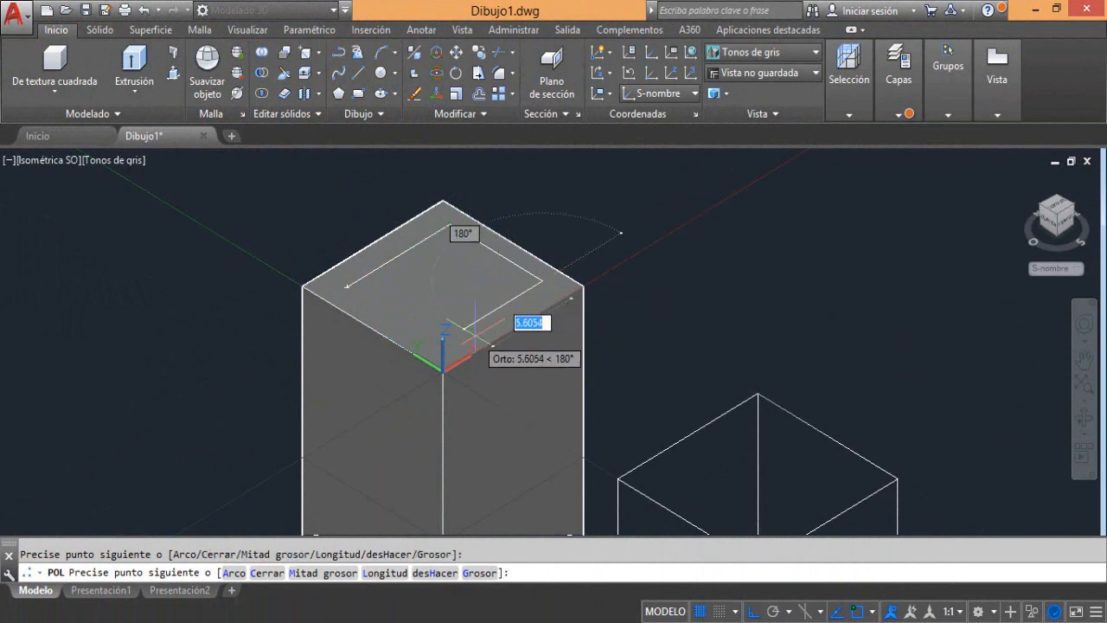
left_click(474, 333)
right_click(475, 338)
left_click(518, 54)
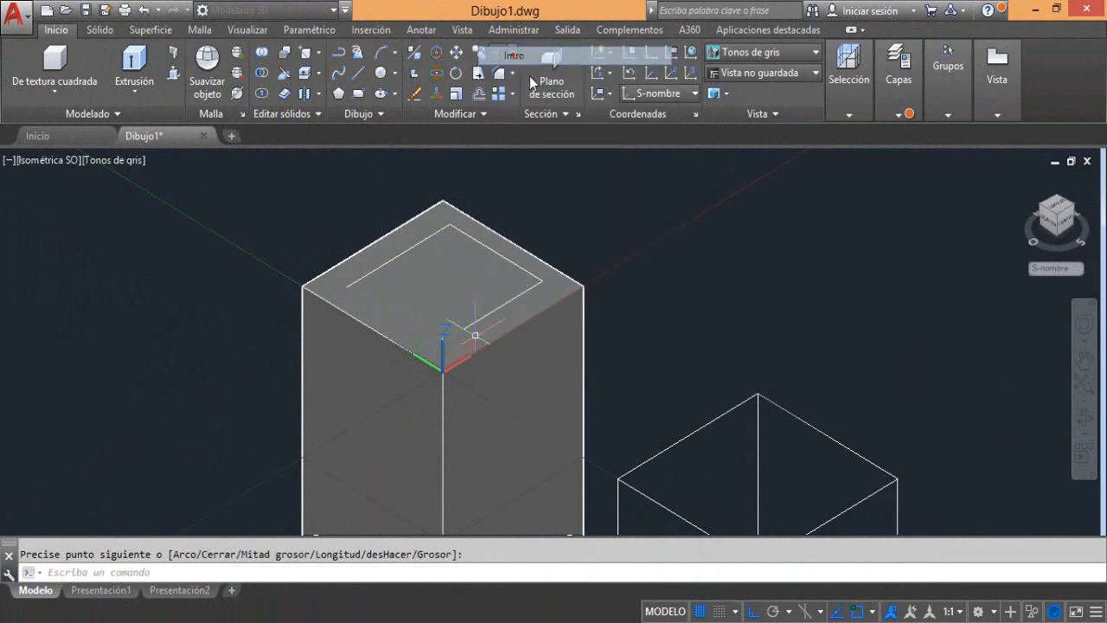
left_click(506, 258)
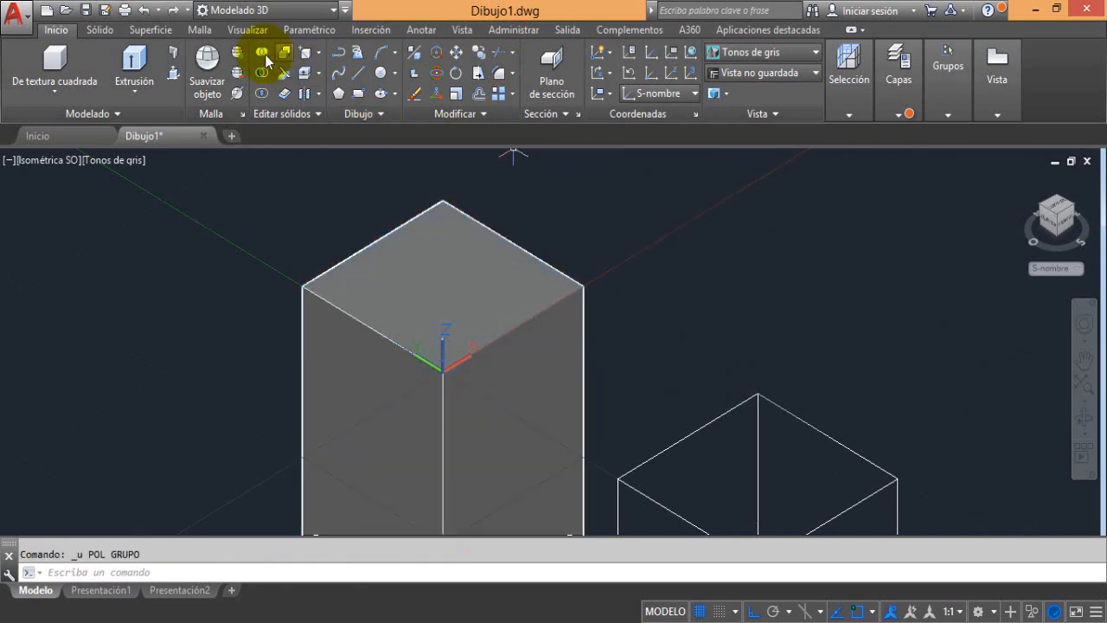
Return the UCS to Universal and align it with the tall box's top face using the Cara option, accepting the proposed orientation
left_click(249, 31)
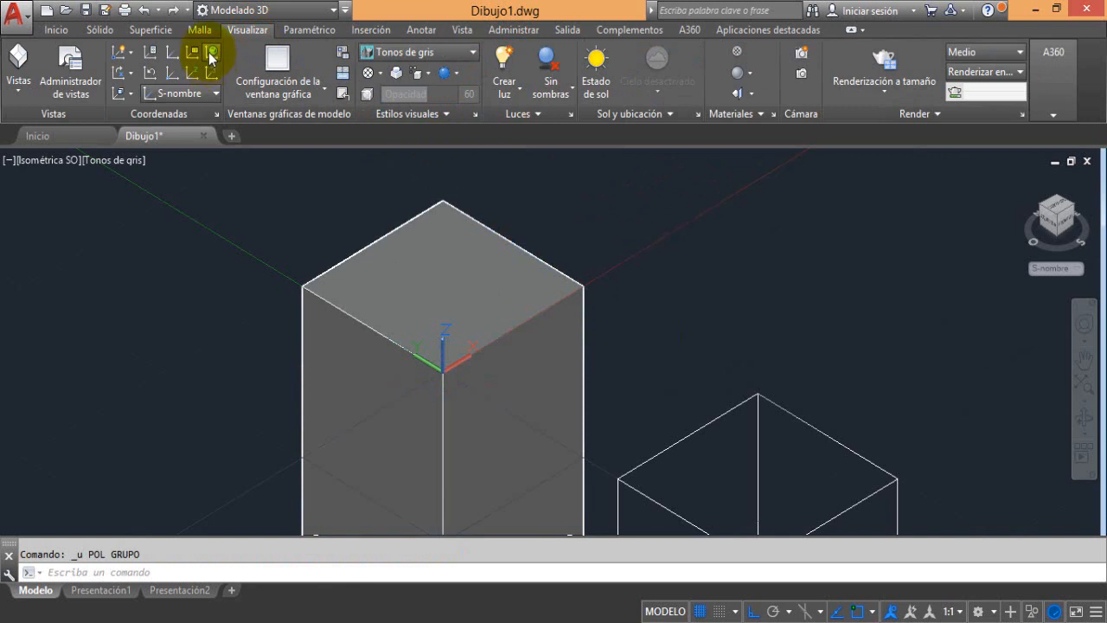
left_click(210, 54)
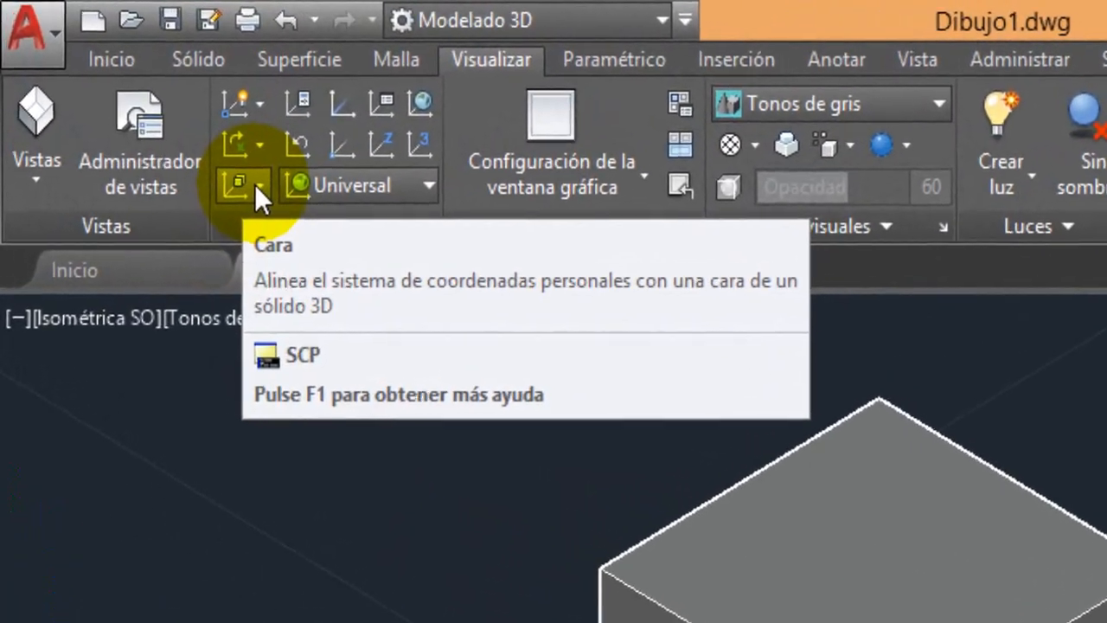
left_click(268, 193)
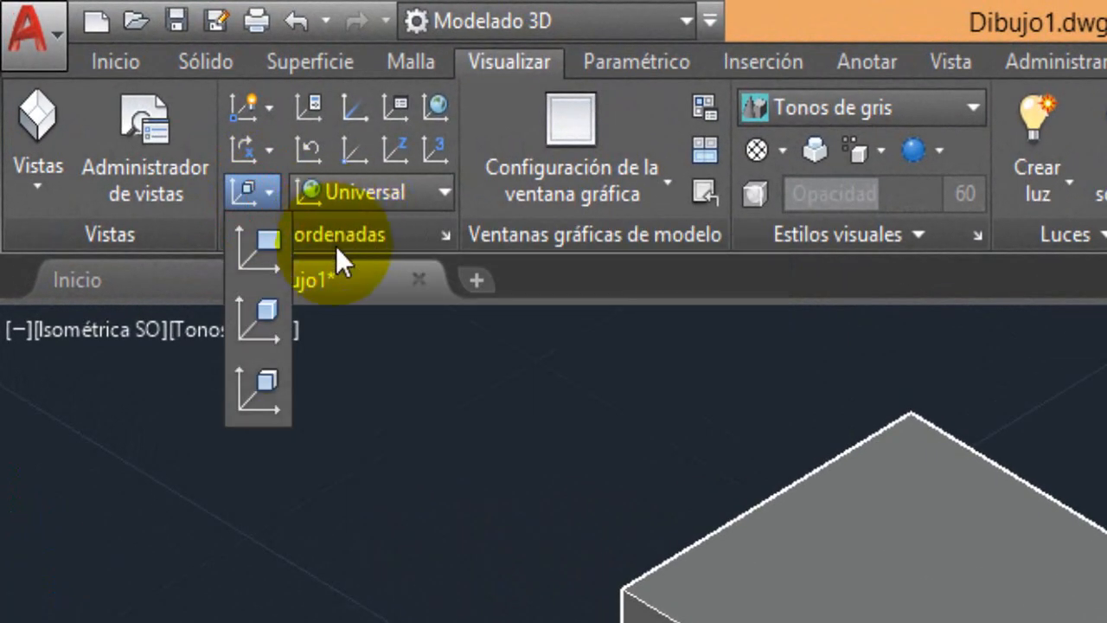
left_click(326, 363)
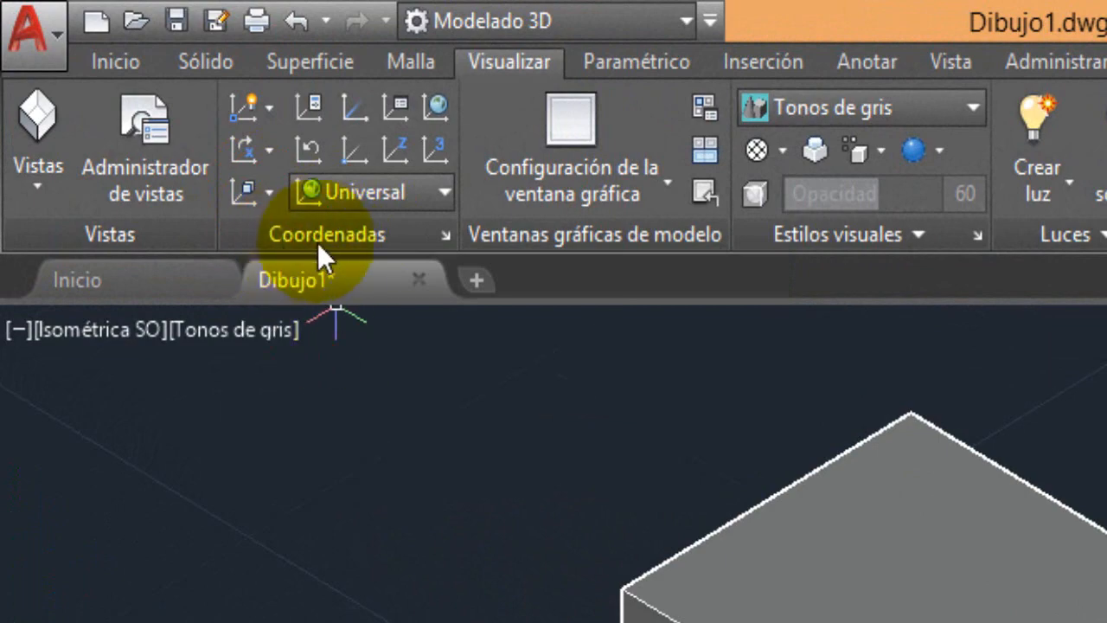
left_click(269, 192)
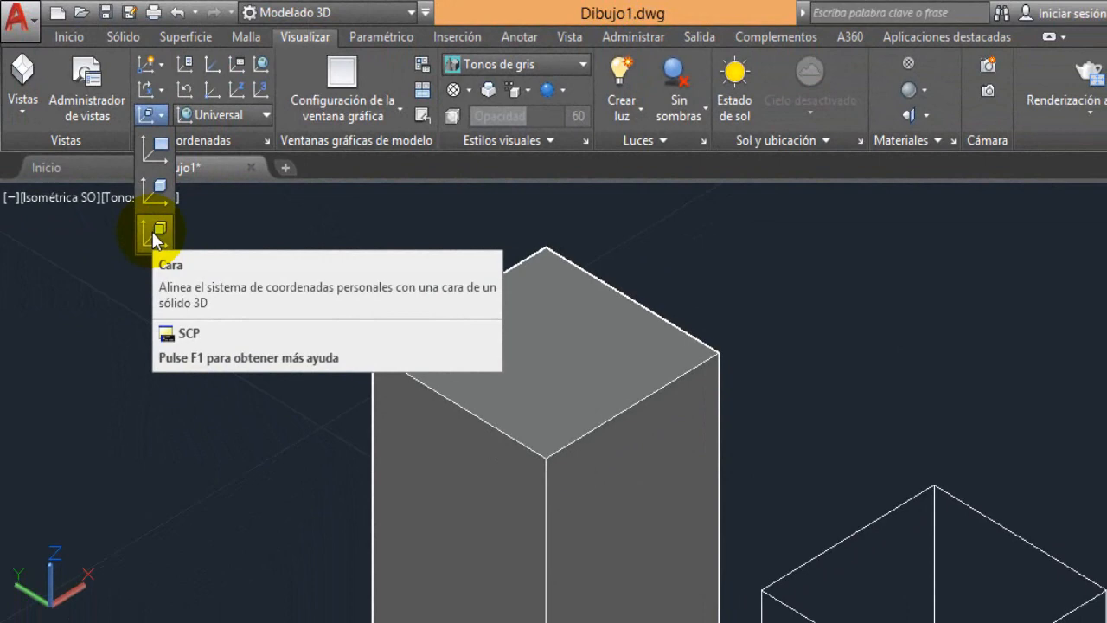
left_click(195, 294)
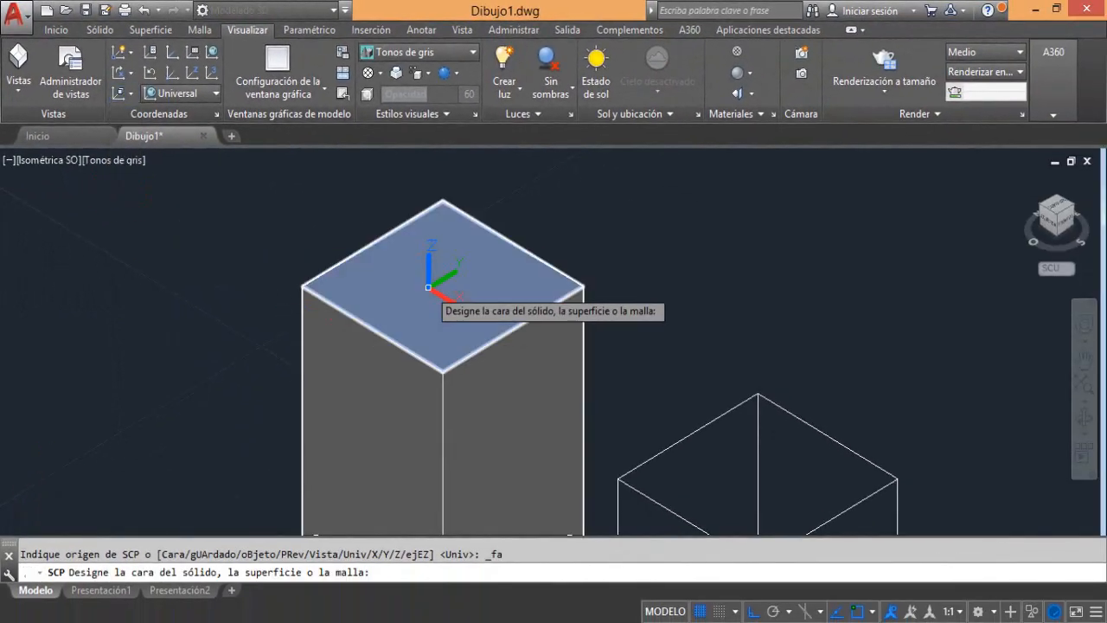
left_click(428, 287)
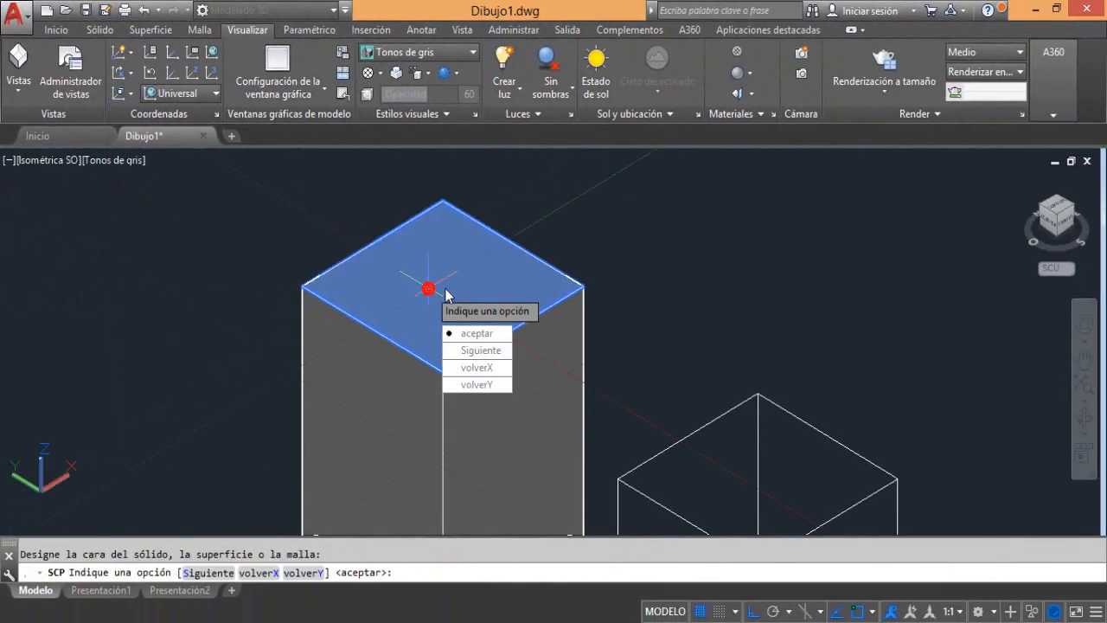
left_click(470, 338)
Redirect the UCS X axis toward the top face's back-right edge and move only its origin to the face's front corner
scroll(445, 296, "up", 2)
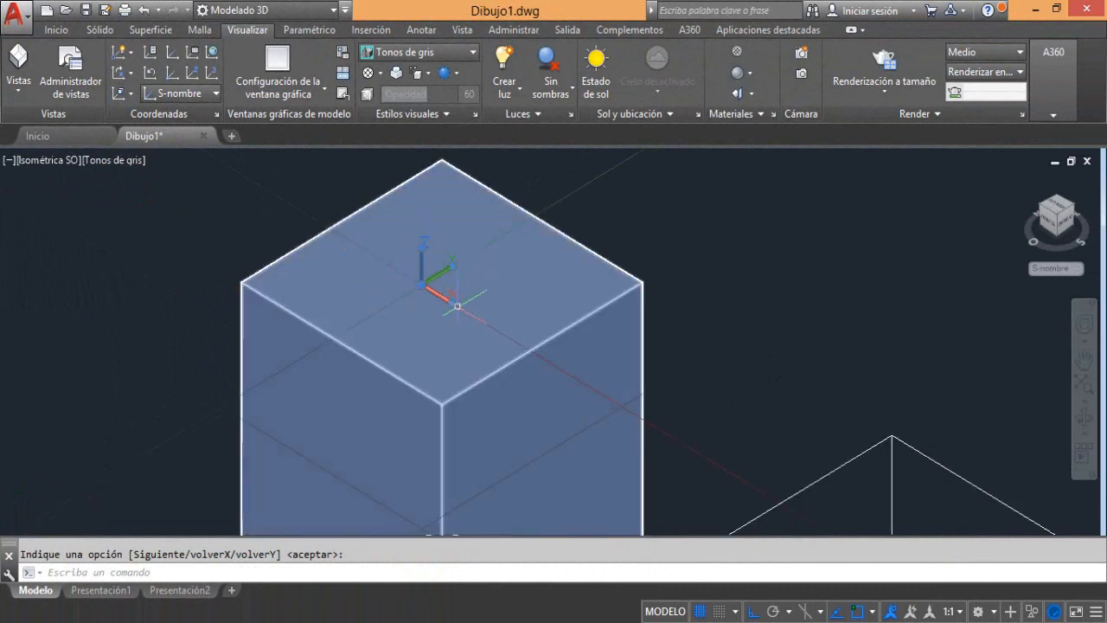
left_click(448, 302)
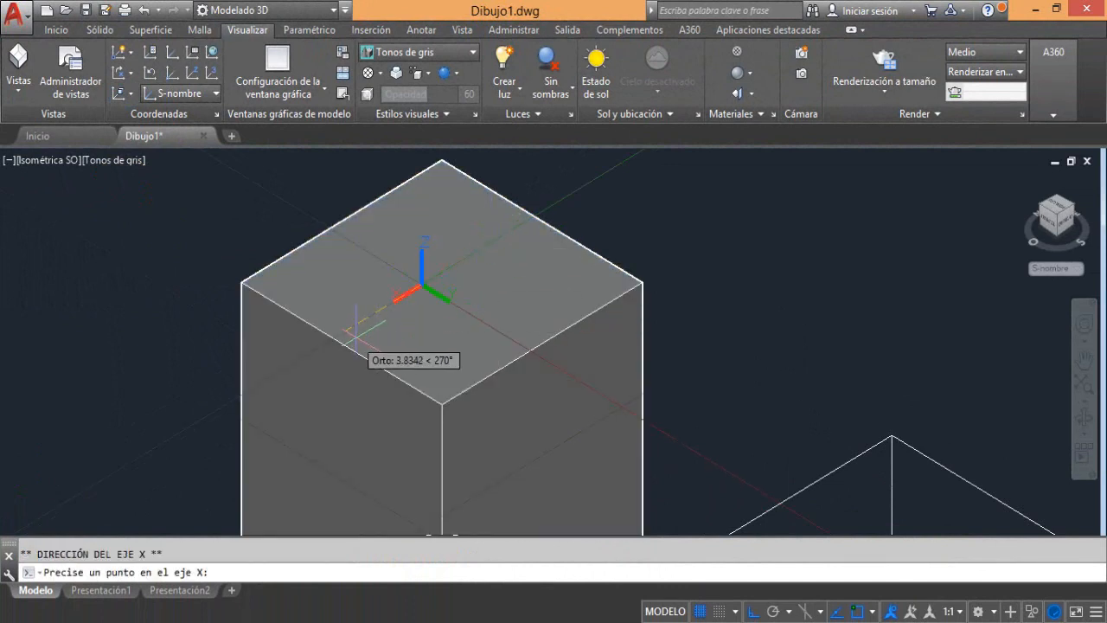
left_click(487, 244)
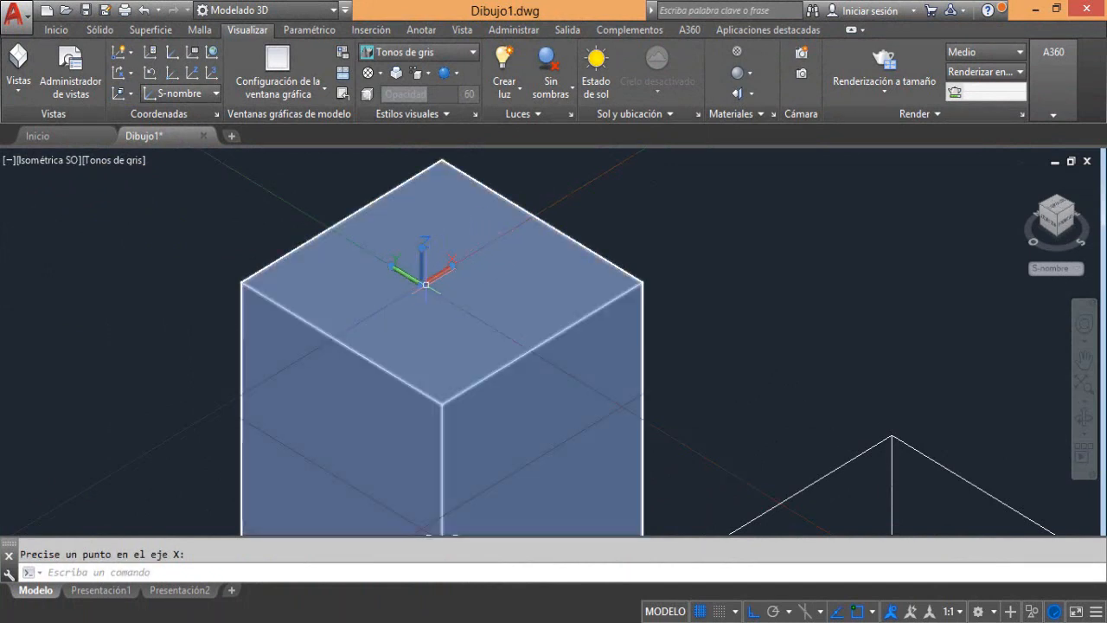
mouse_move(425, 284)
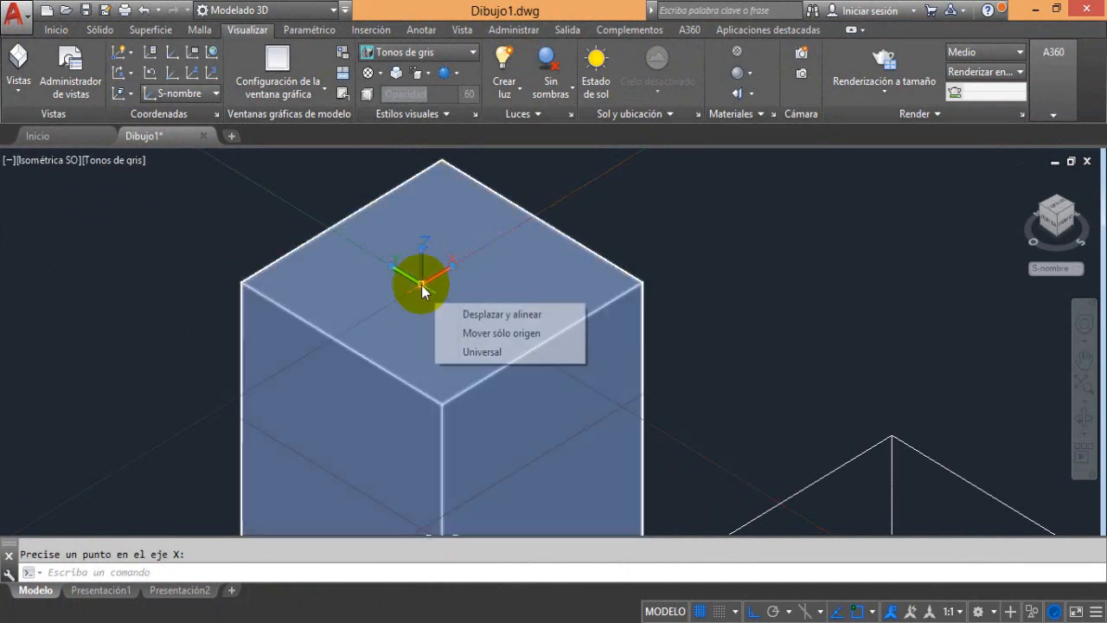
left_click(473, 332)
left_click(442, 399)
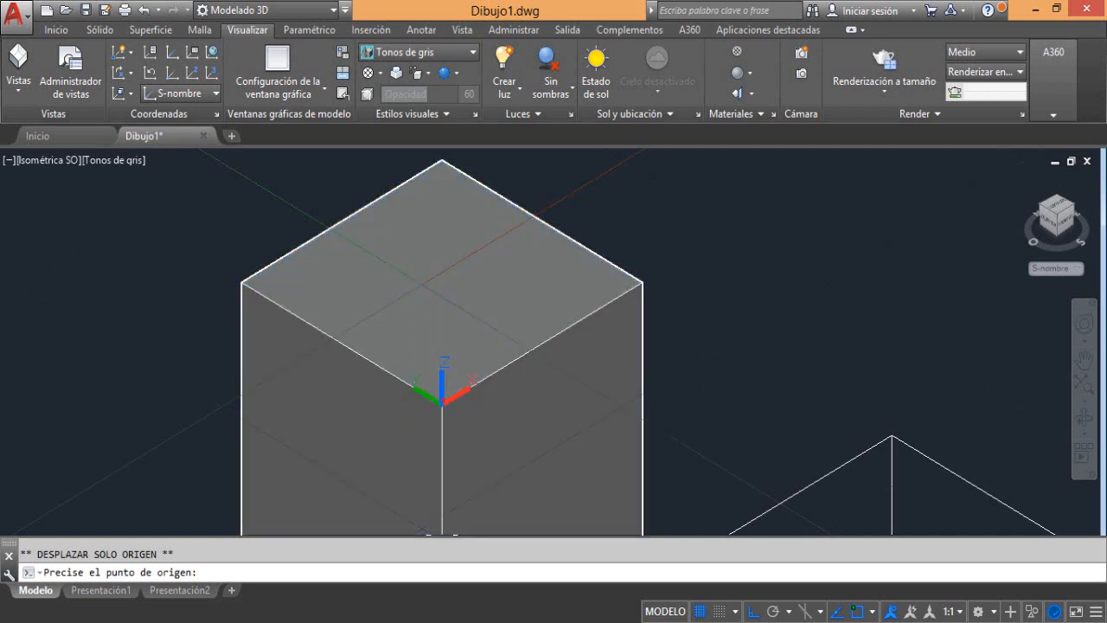
Start a polyline on the tall box's top face with two perpendicular straight segments followed by a tangent arc
middle_click_drag(443, 311, 406, 331)
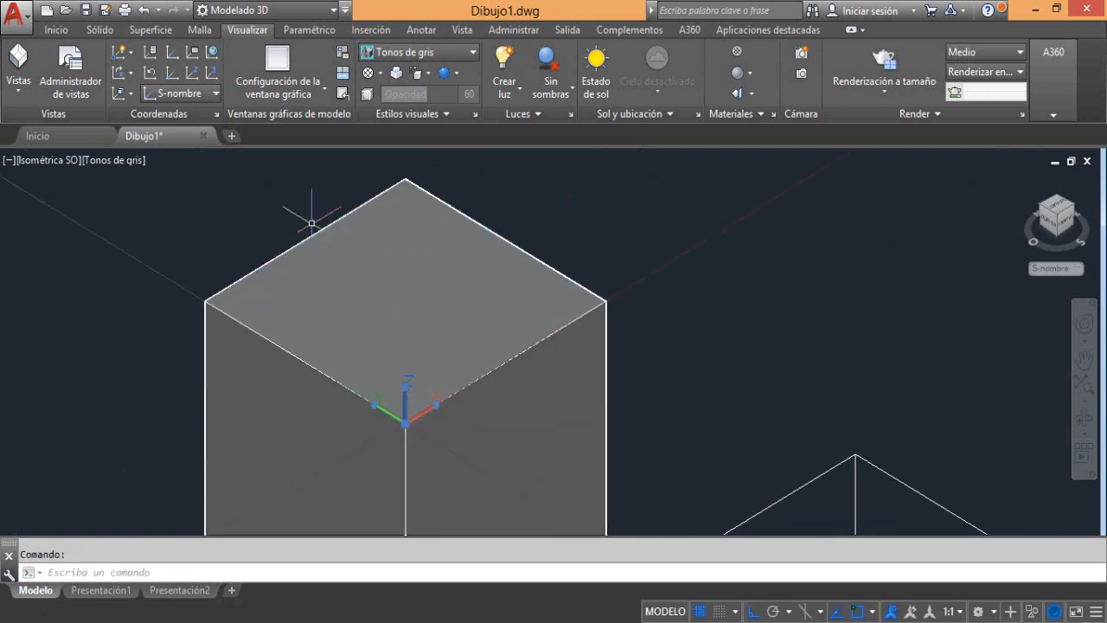
left_click(56, 30)
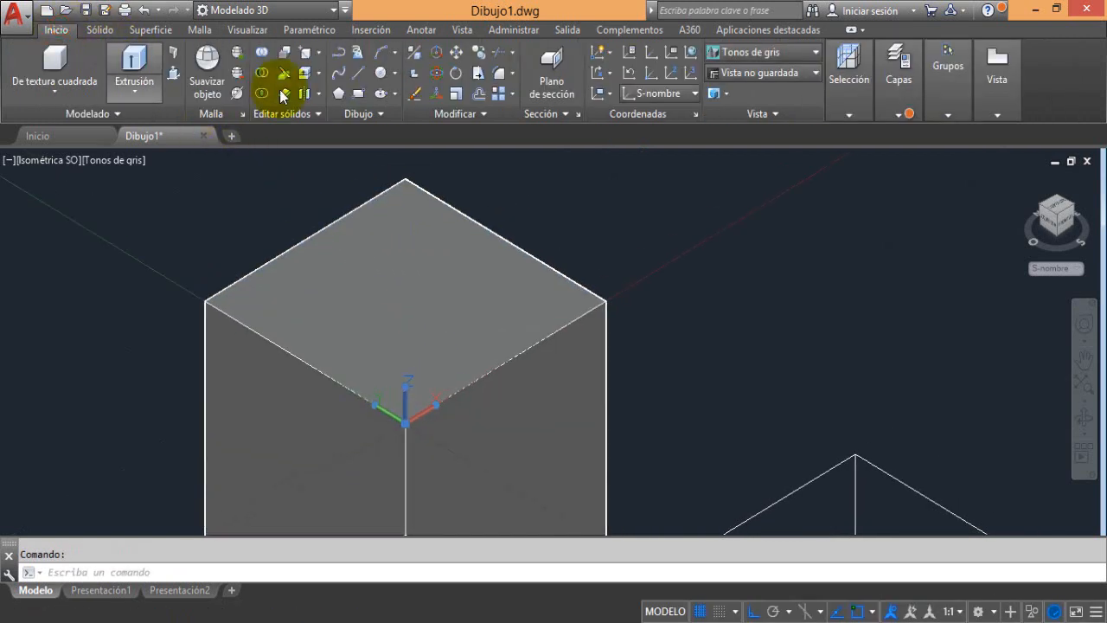
left_click(337, 55)
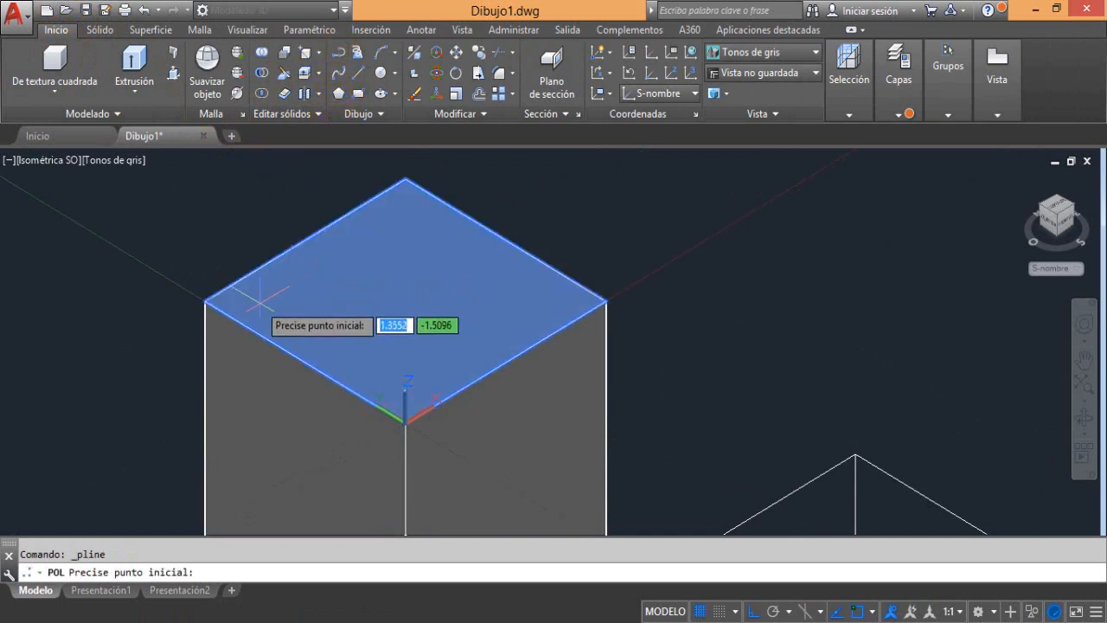
left_click(258, 299)
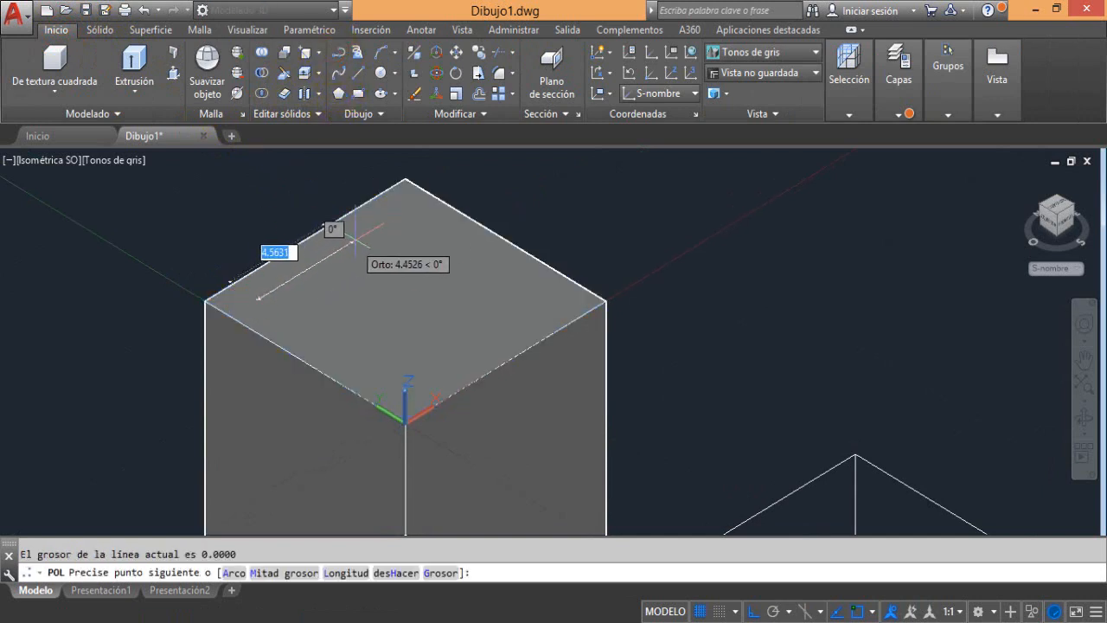
left_click(395, 215)
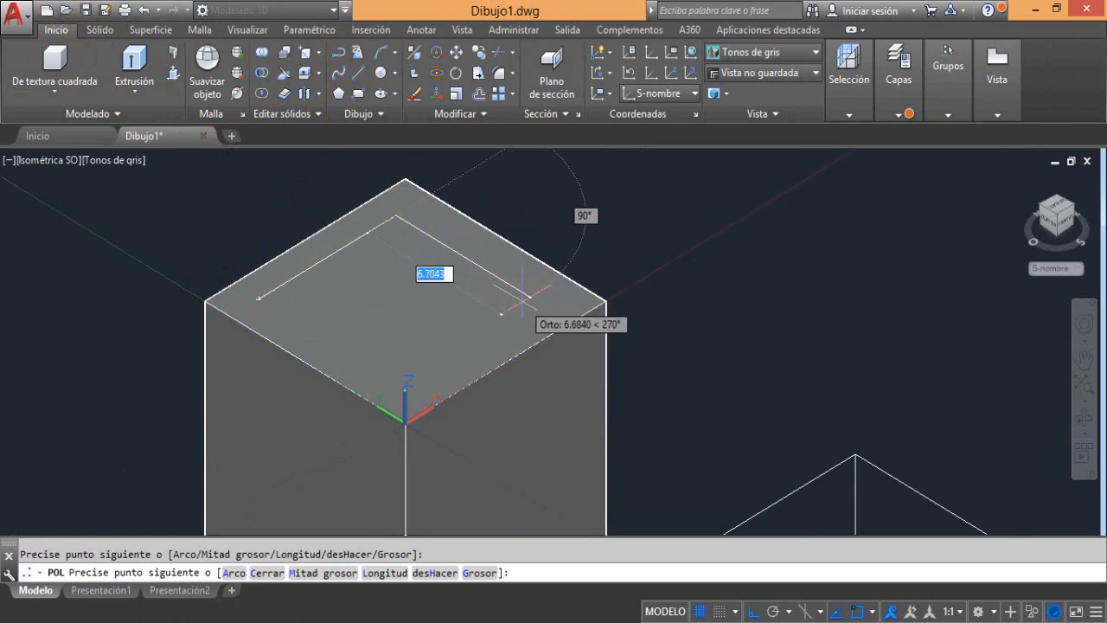
left_click(483, 266)
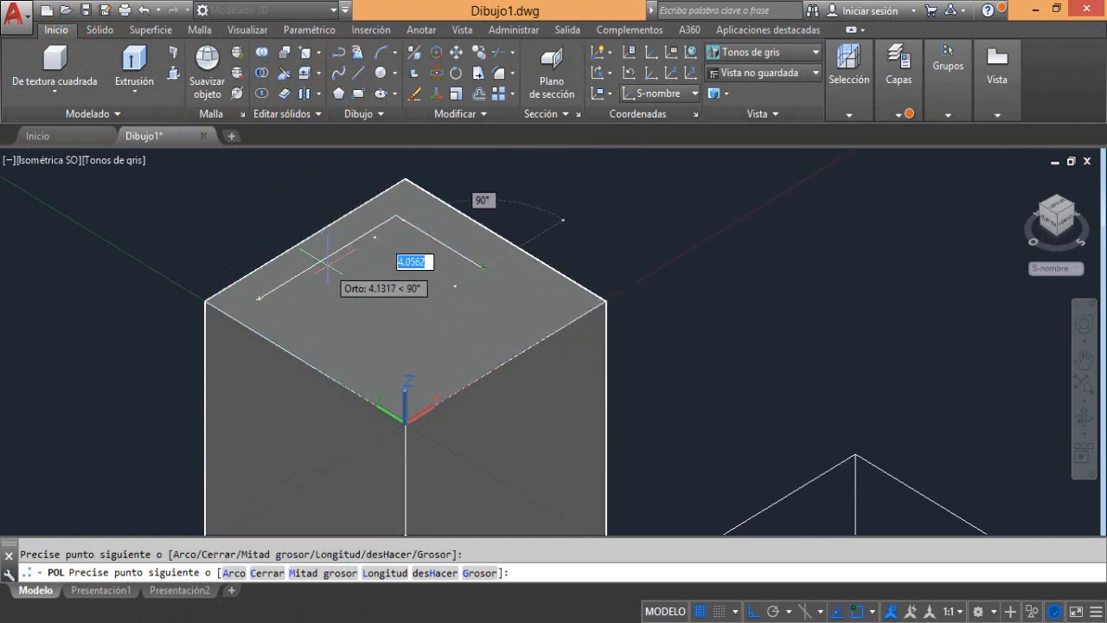
type("a")
key("Return")
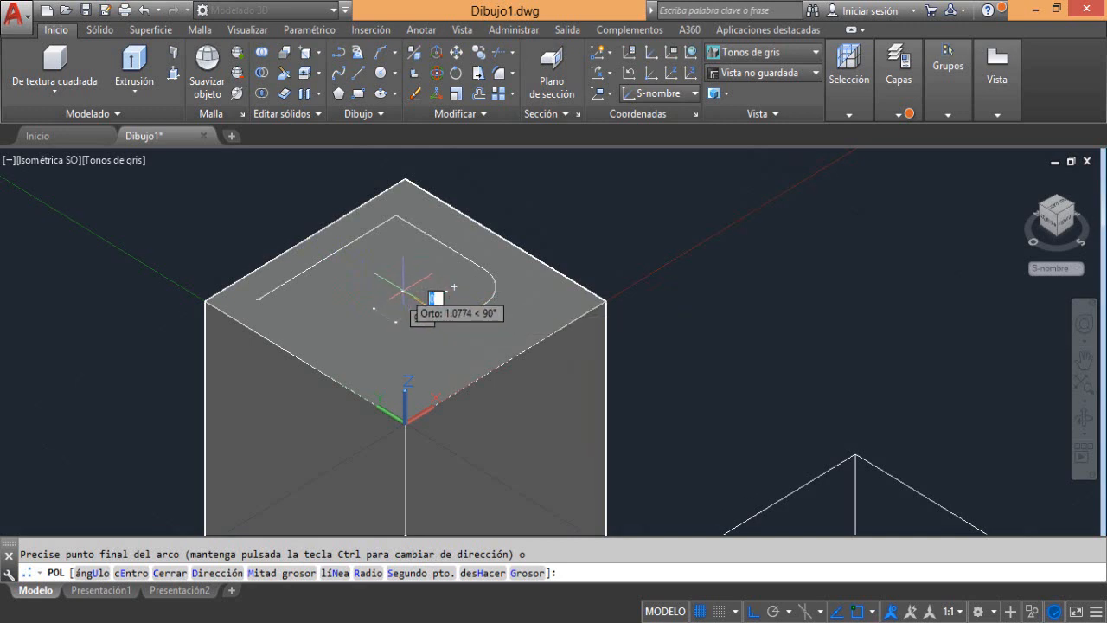
Switch the polyline back to straight segments and complete the hook-shaped outline on the tall box's top face, ending at its start point
type("n")
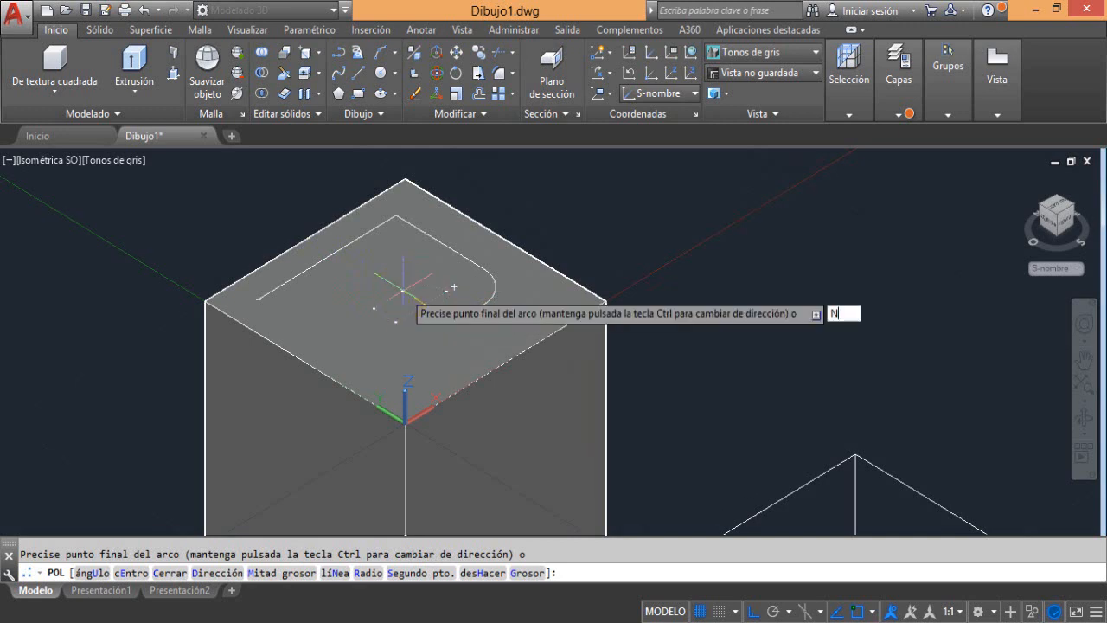
key("Return")
left_click(382, 280)
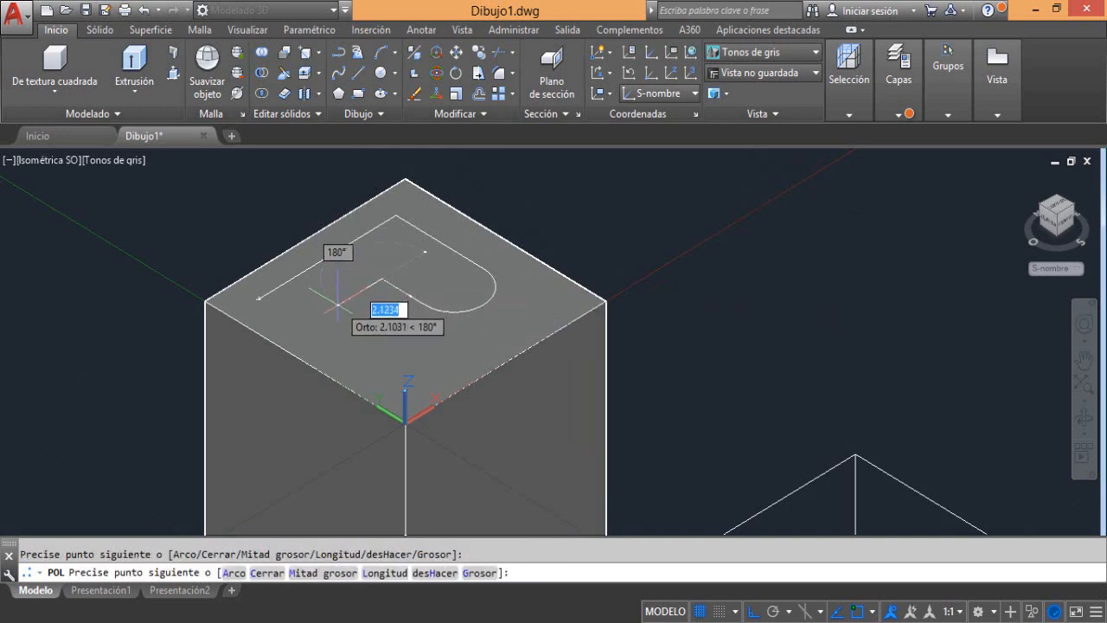
left_click(355, 291)
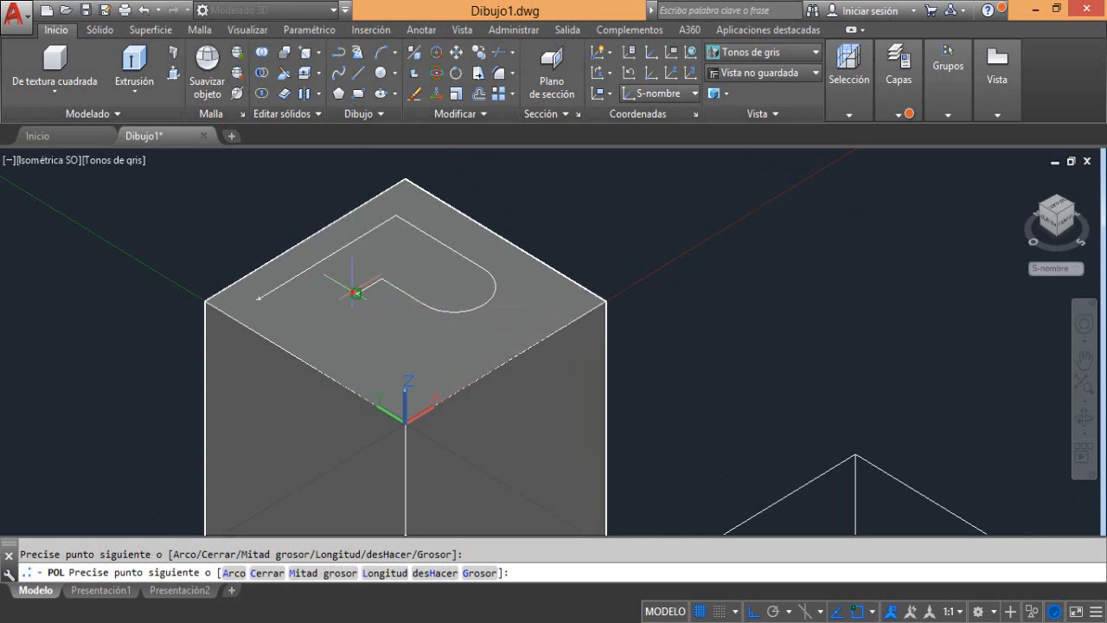
left_click(413, 335)
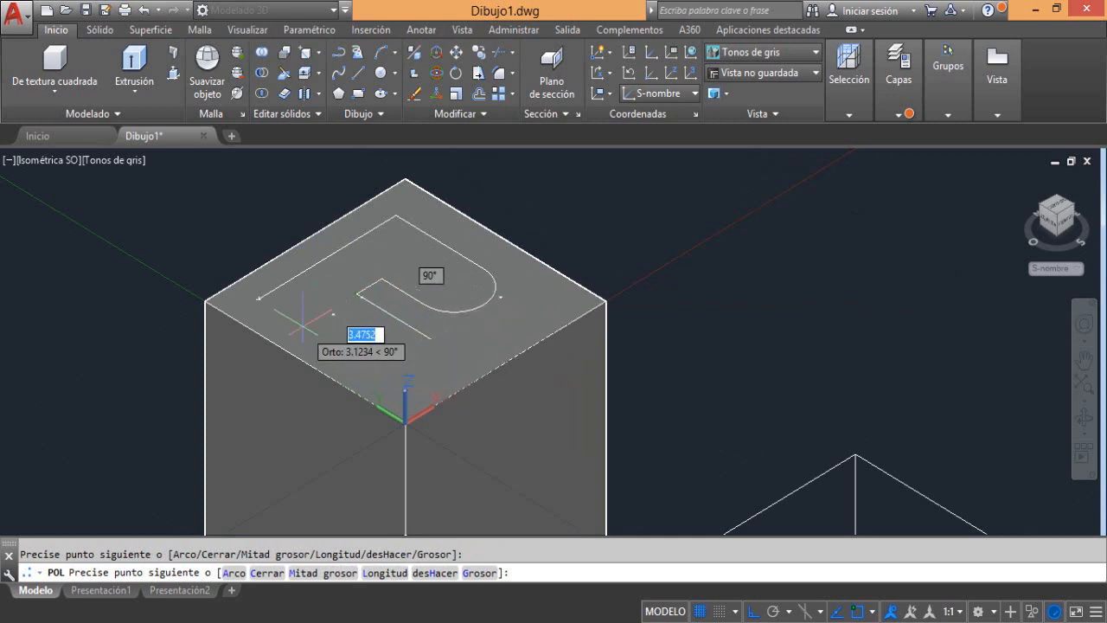
left_click(373, 368)
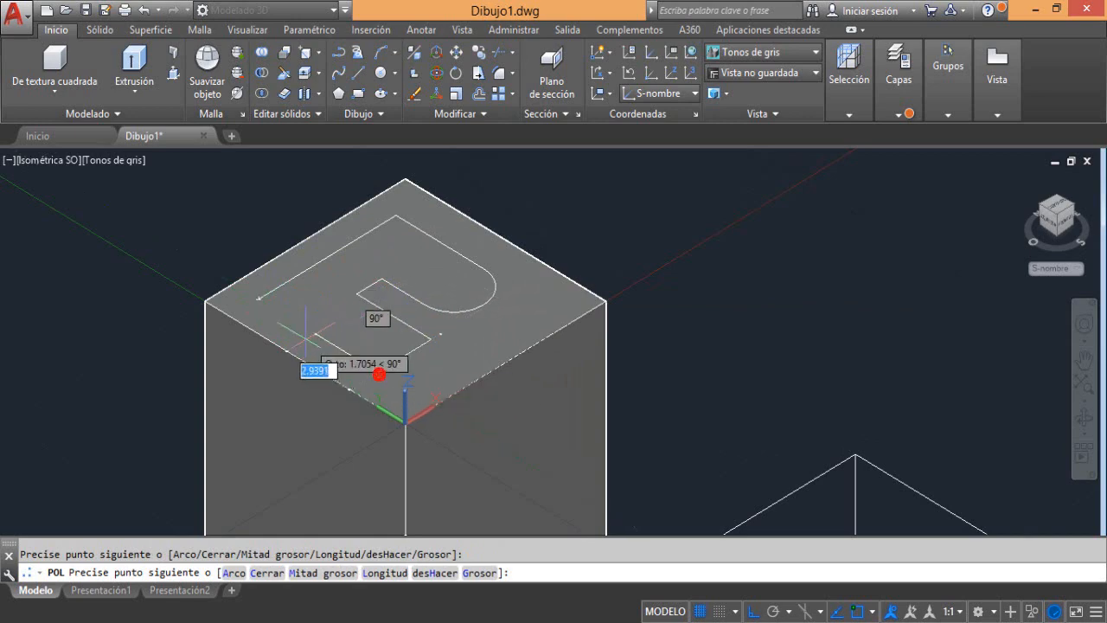
left_click(259, 299)
right_click(261, 299)
left_click(289, 317)
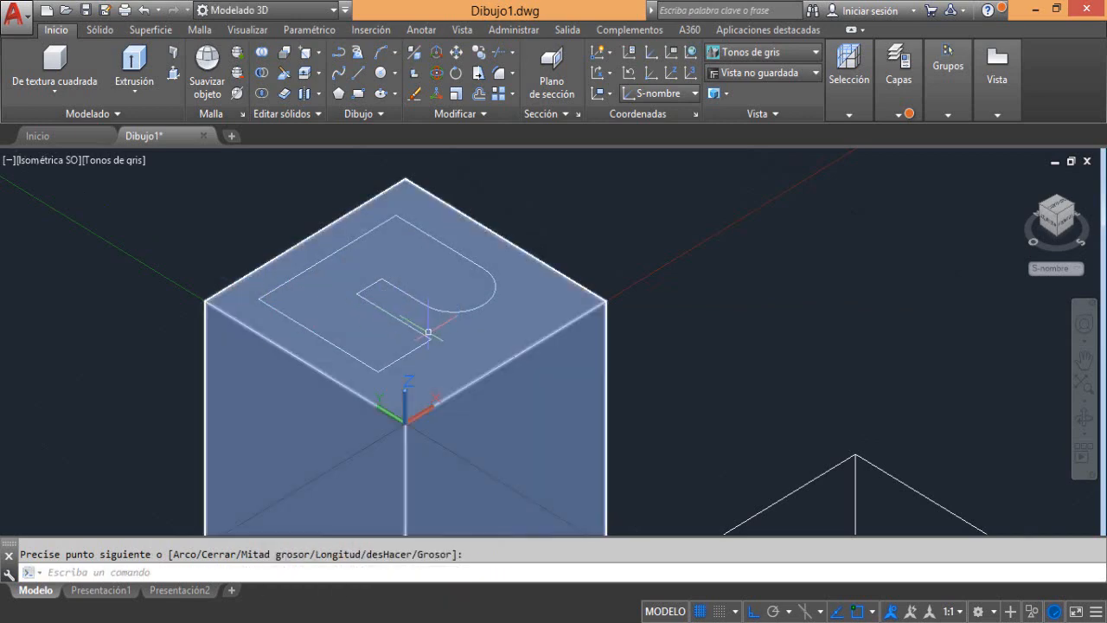
Return the UCS to Universal
middle_click_drag(428, 331, 611, 321)
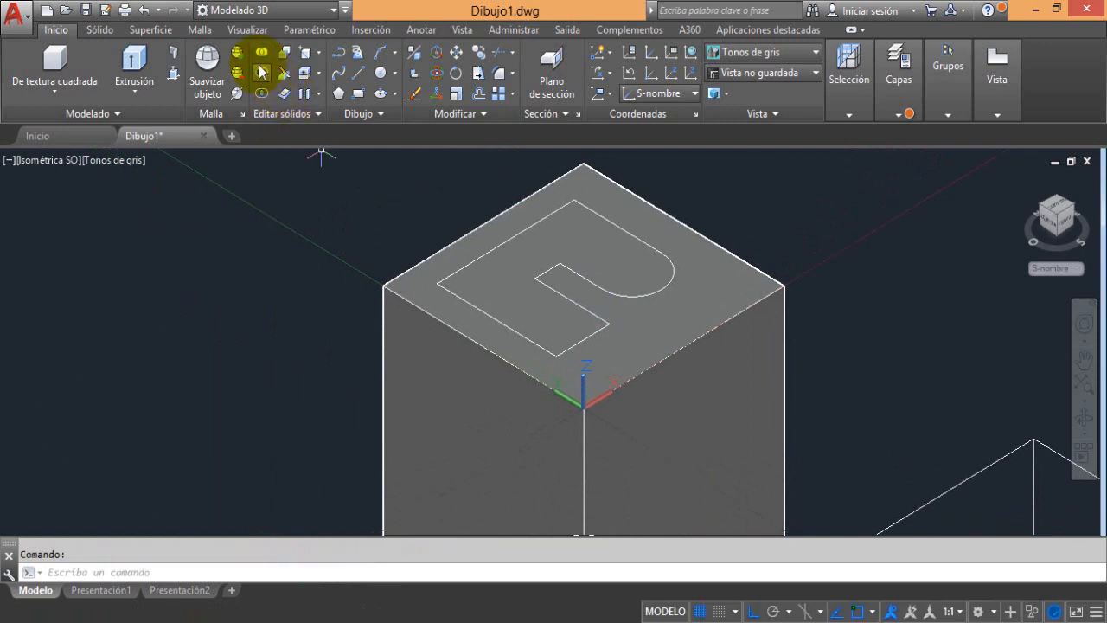
left_click(230, 31)
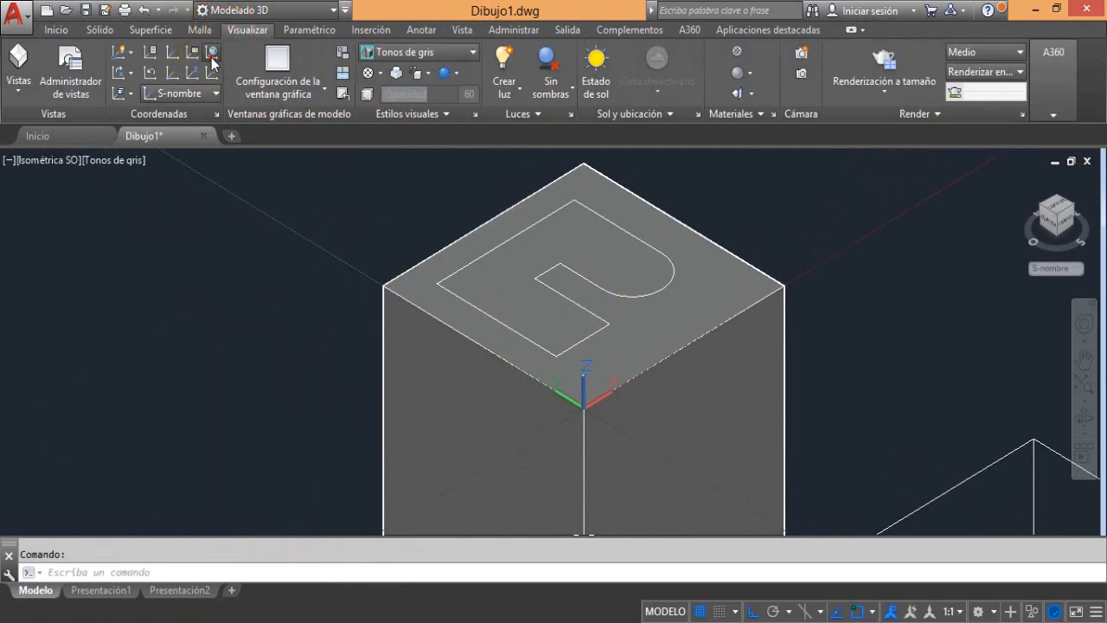
left_click(212, 57)
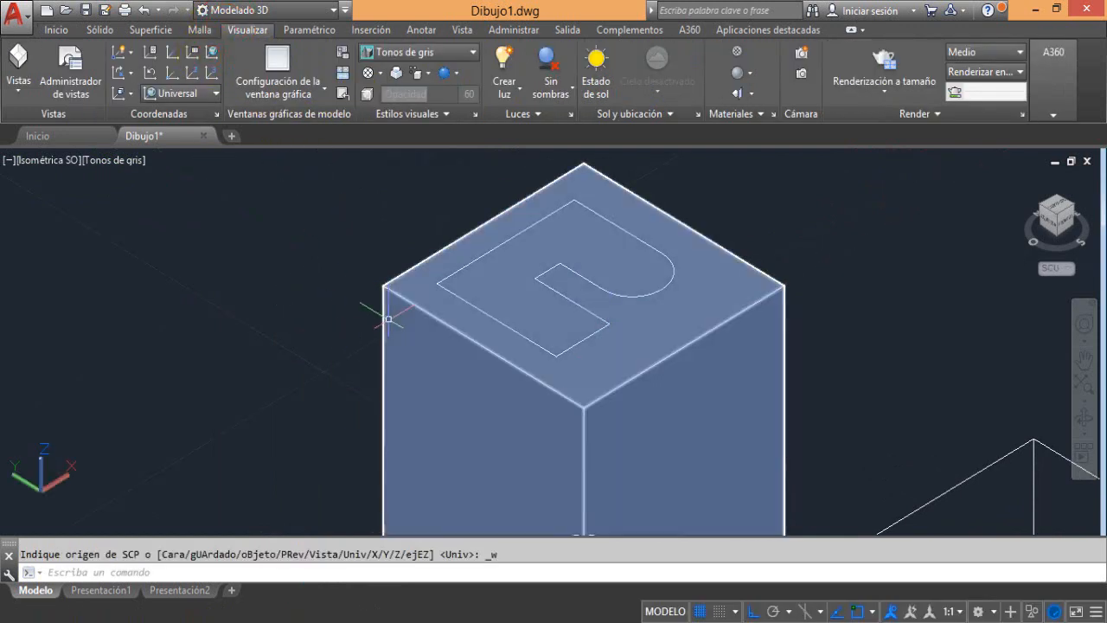
Try moving the tall box away from the polyline along the Y axis, and undo the move
scroll(467, 283, "down", 2)
middle_click_drag(503, 318, 416, 362)
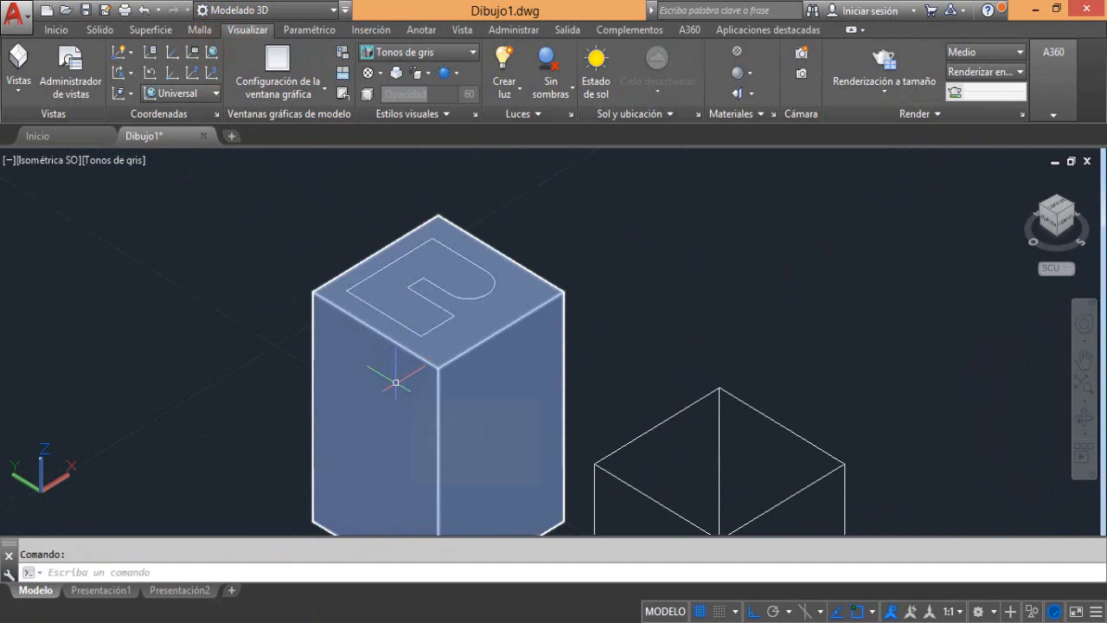
left_click(395, 381)
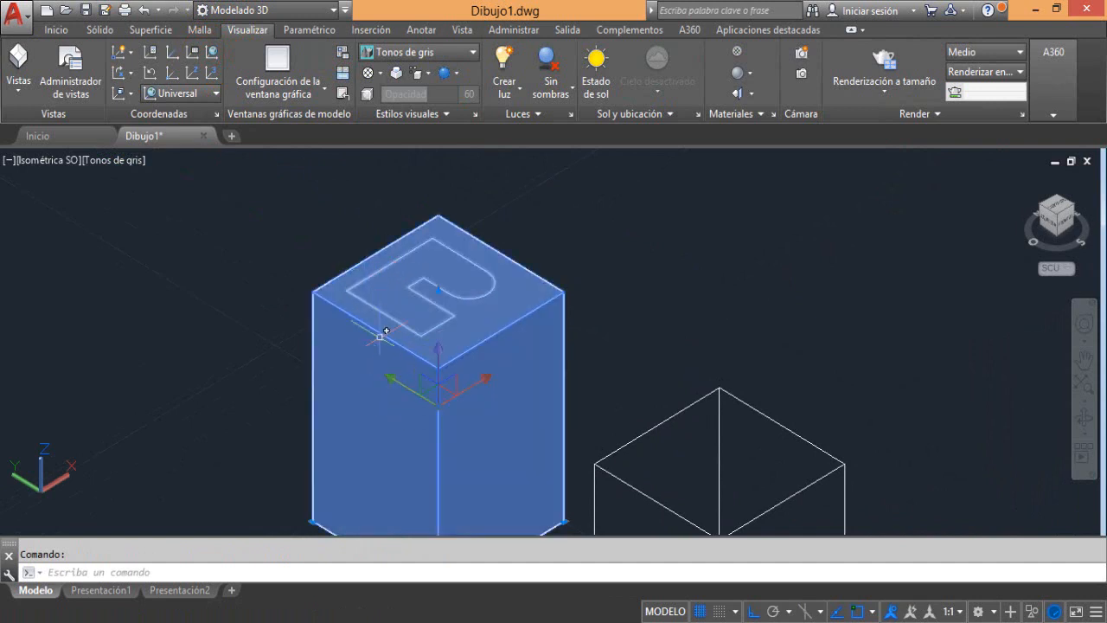
left_click(57, 31)
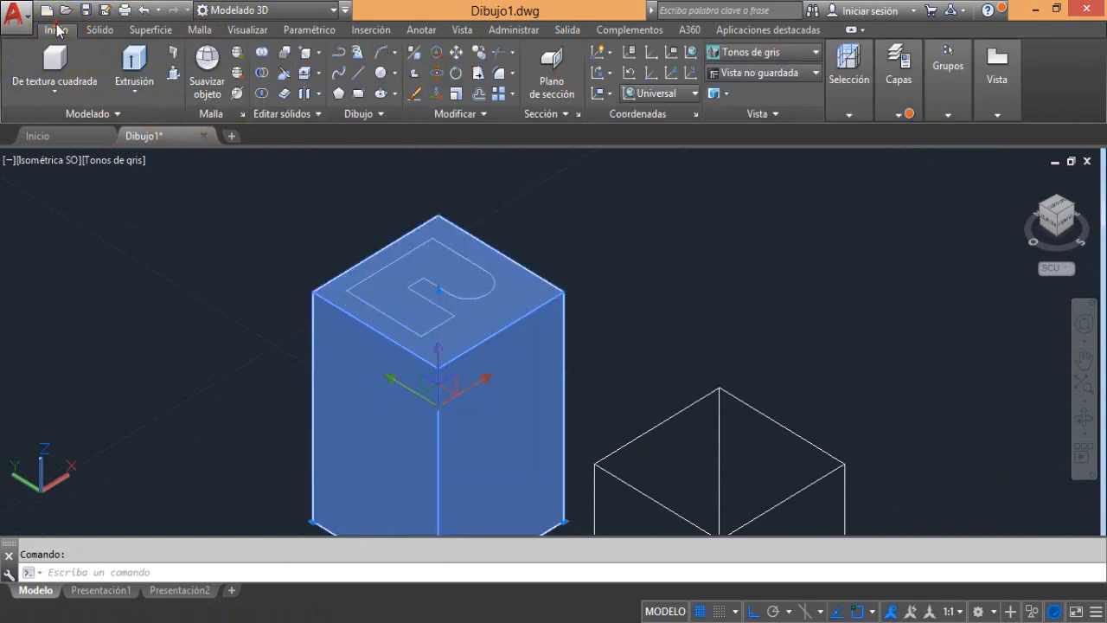
left_click(457, 53)
left_click(382, 359)
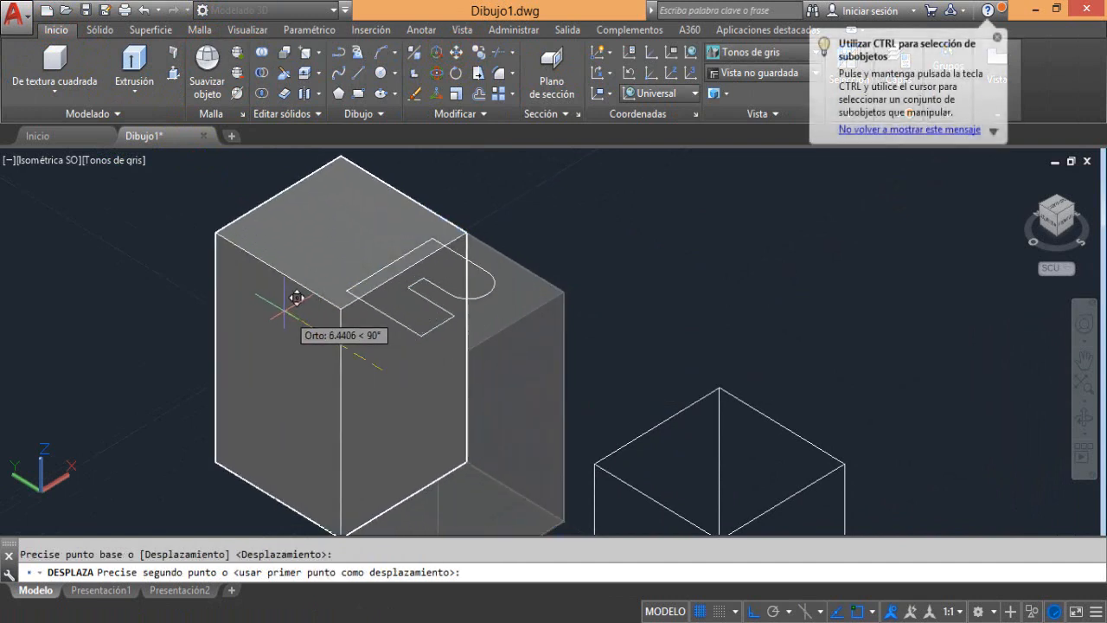
left_click(120, 224)
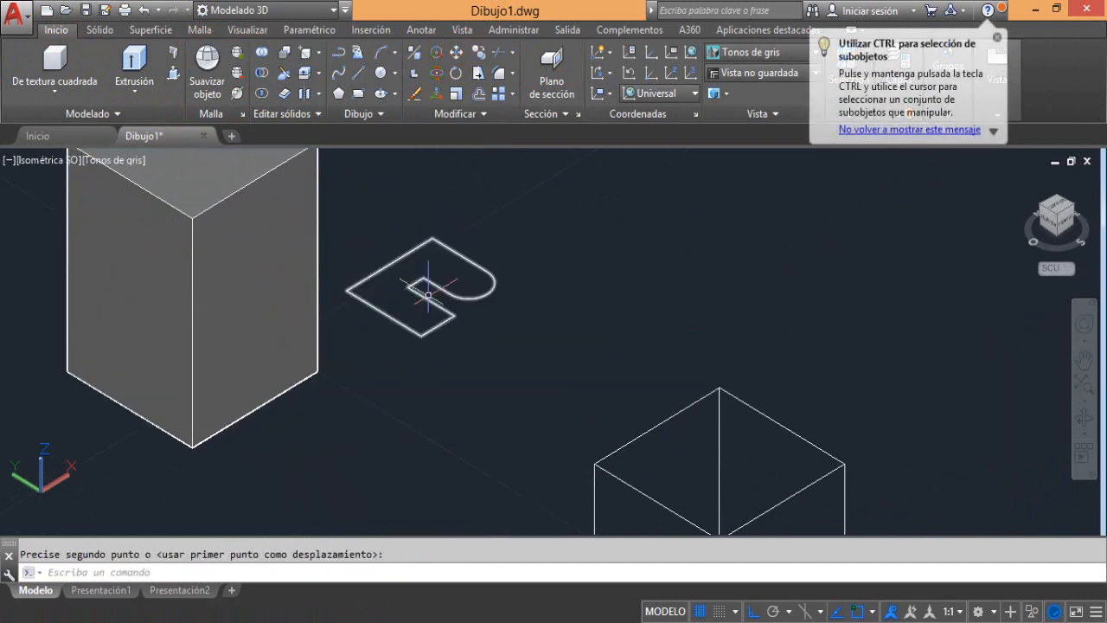
middle_click_drag(428, 299, 606, 396)
key("Escape")
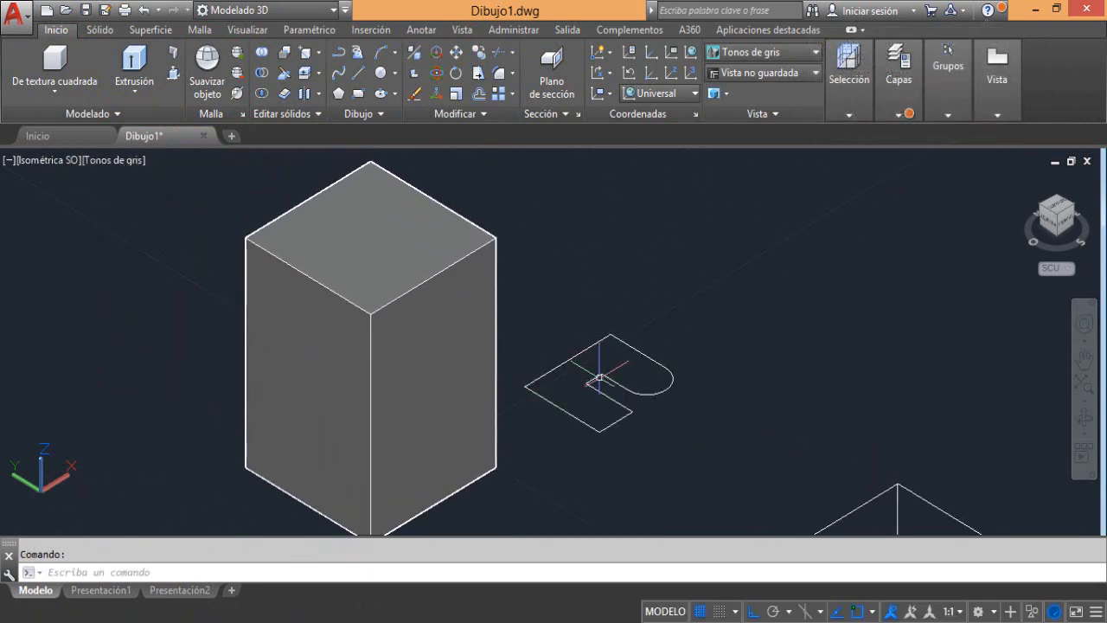
key("ctrl+z")
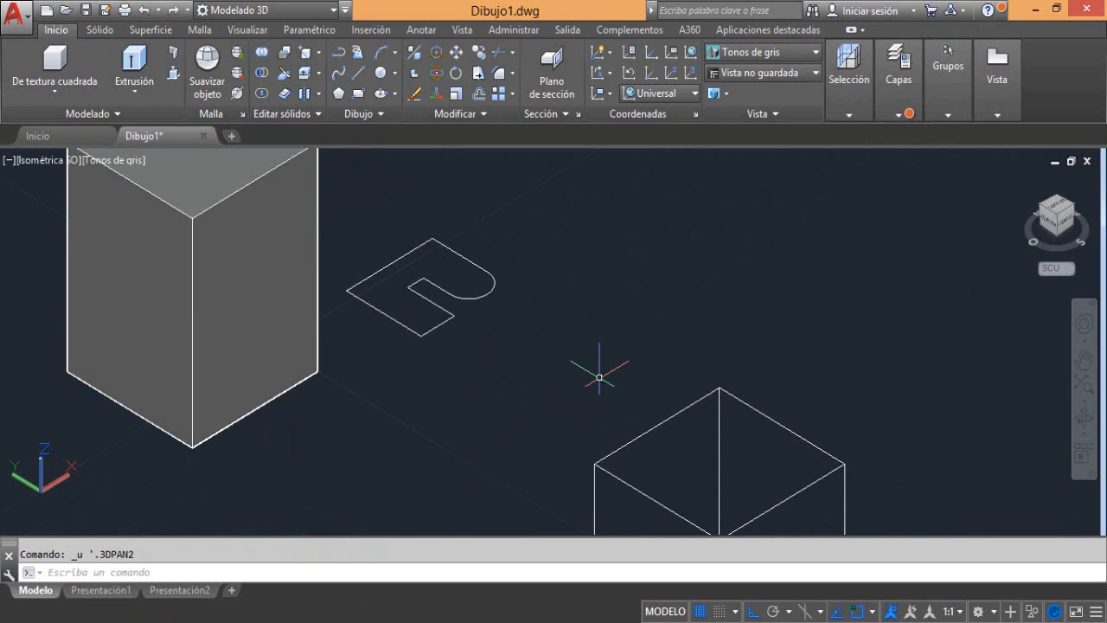
key("ctrl+z")
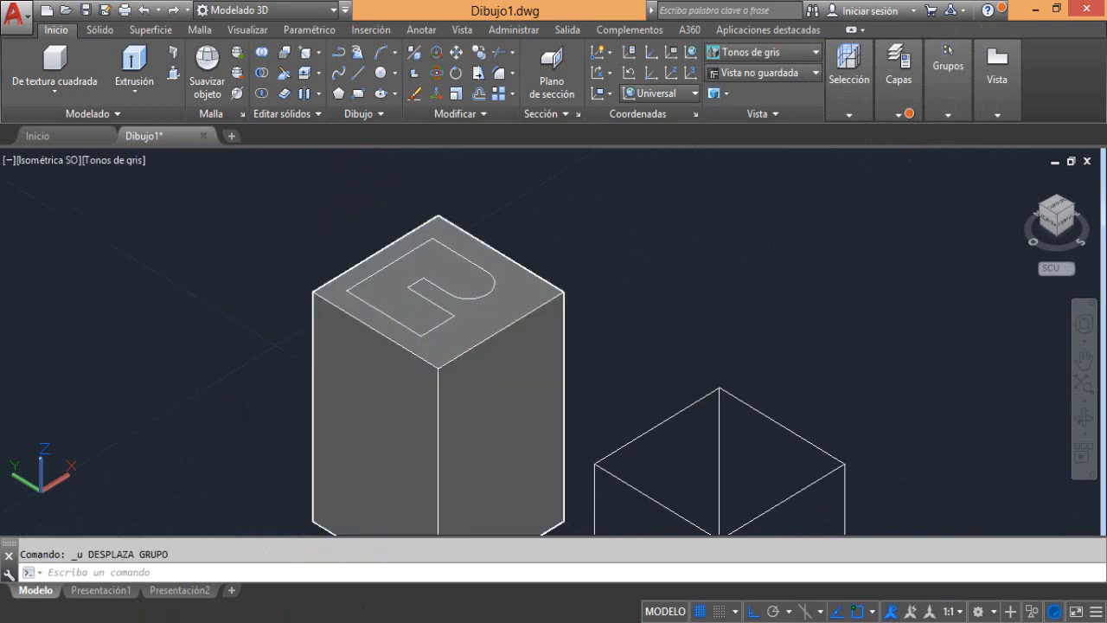
Imprint the closed polyline onto the tall box's top face with Estampar, deleting the source object
middle_click_drag(398, 359, 412, 334)
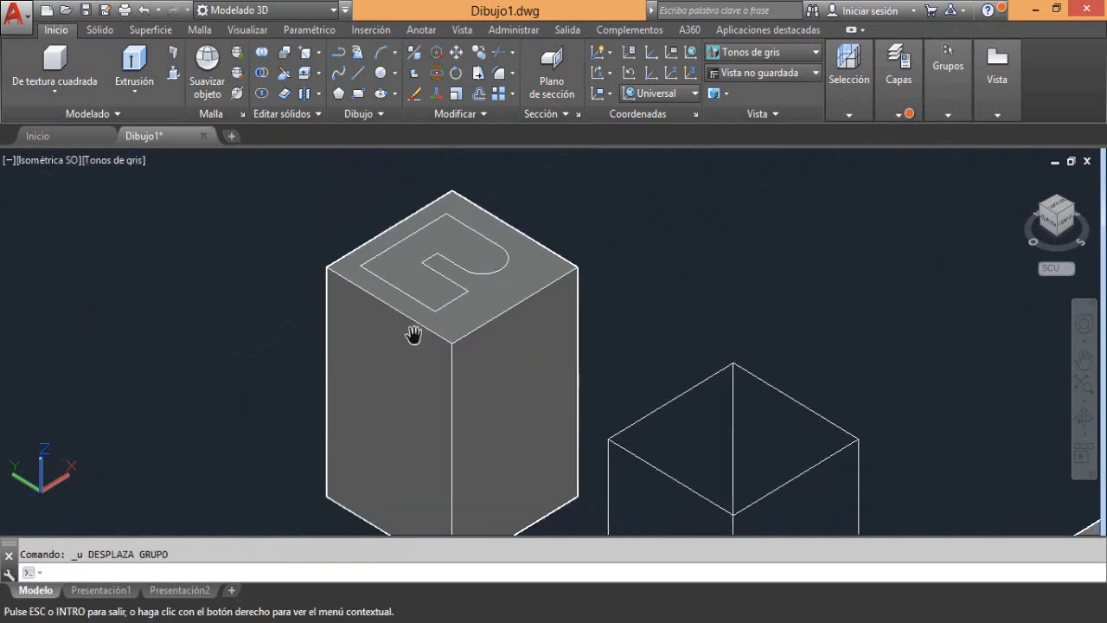
left_click(318, 54)
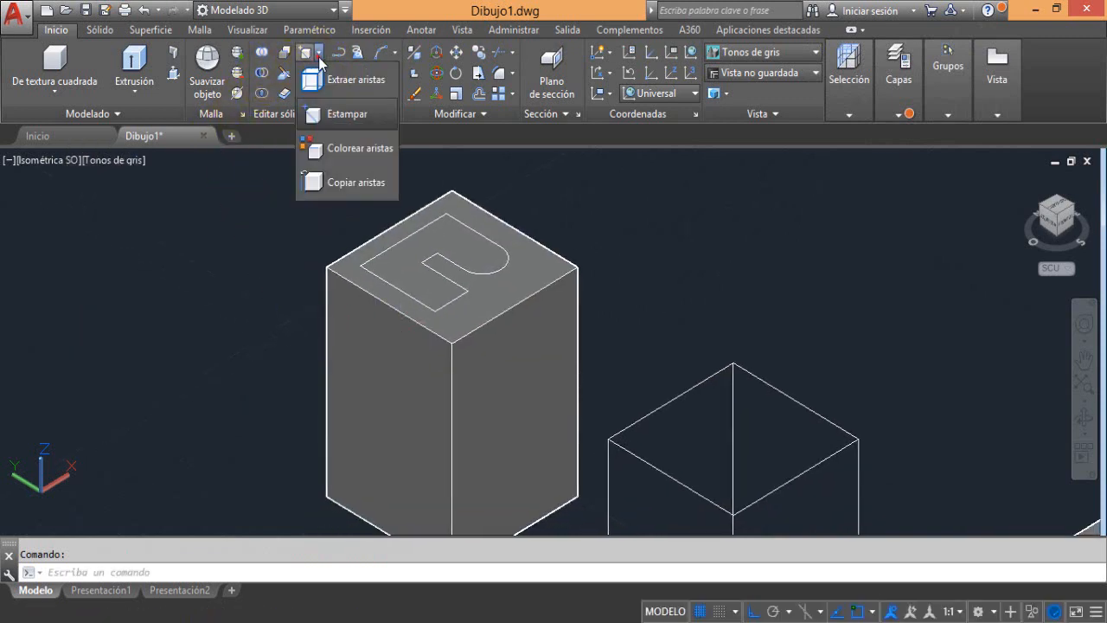
left_click(331, 118)
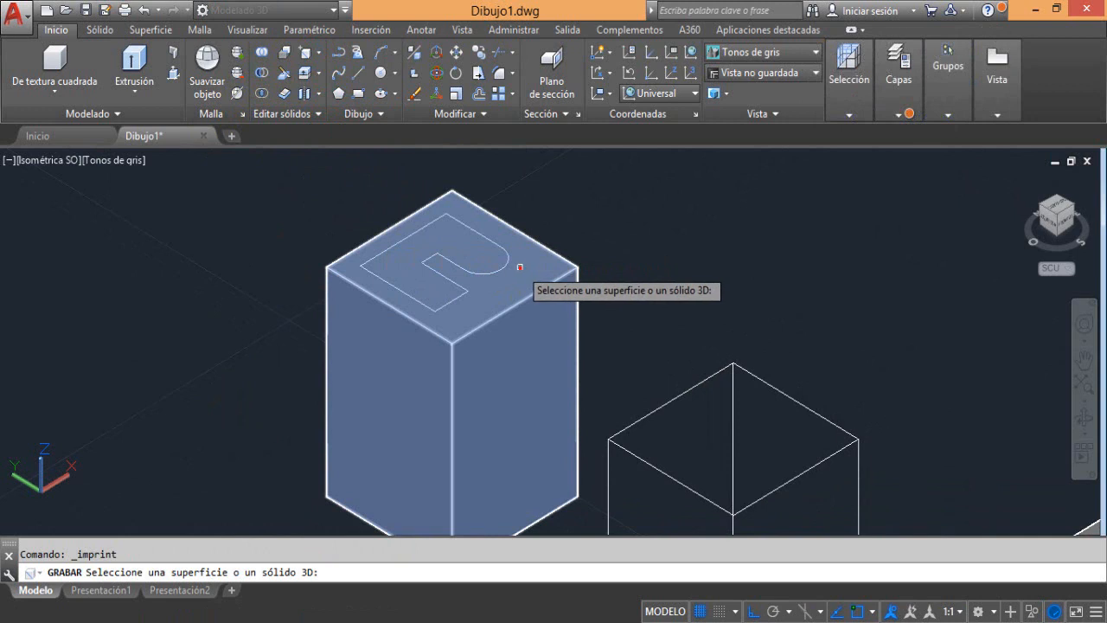
left_click(520, 267)
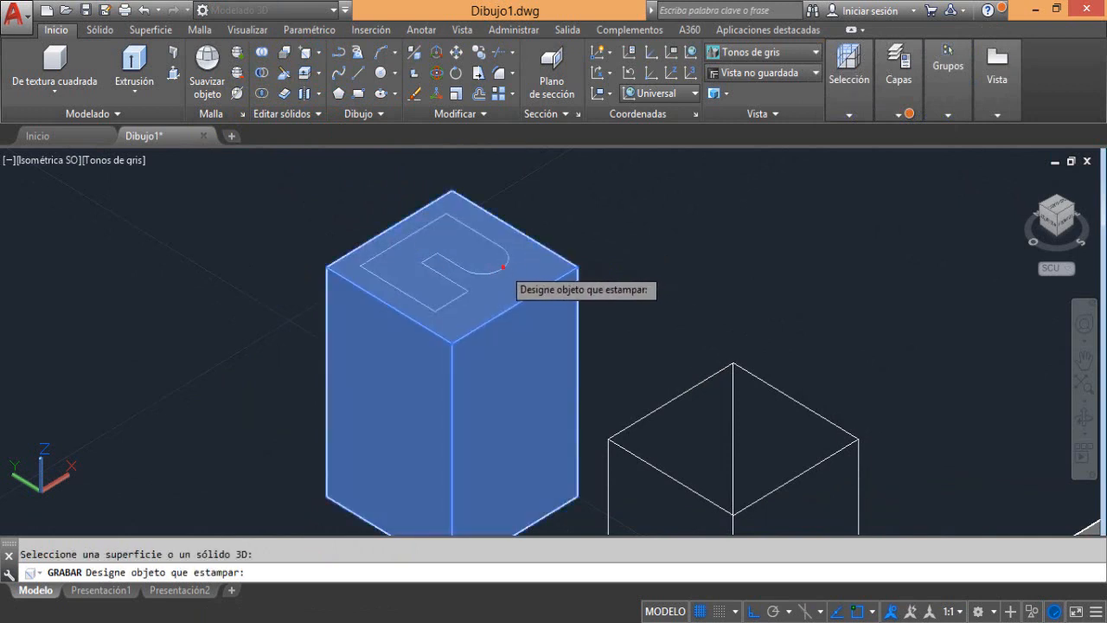
left_click(503, 267)
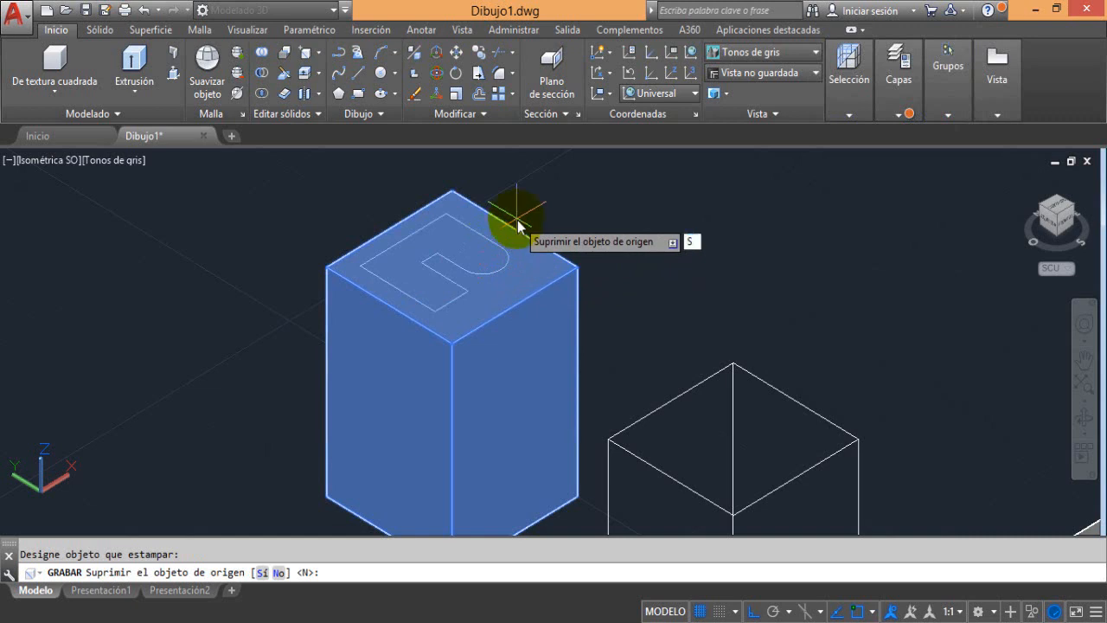
key("Return")
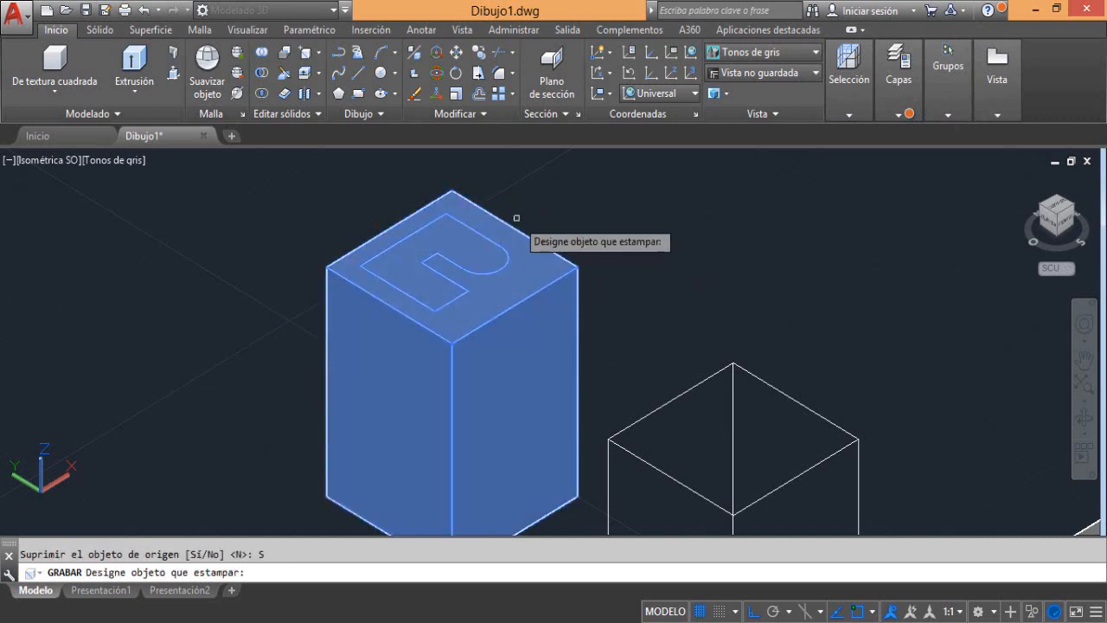
key("Return")
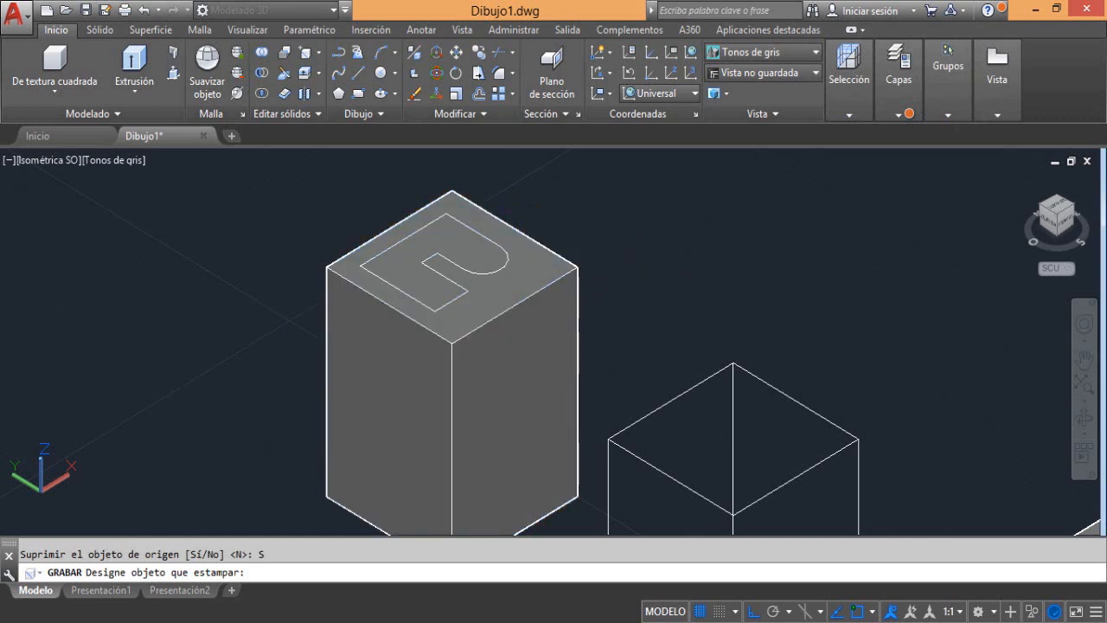
Move the imprinted tall box about 18 units along the positive Y axis
left_click(487, 302)
left_click(408, 358)
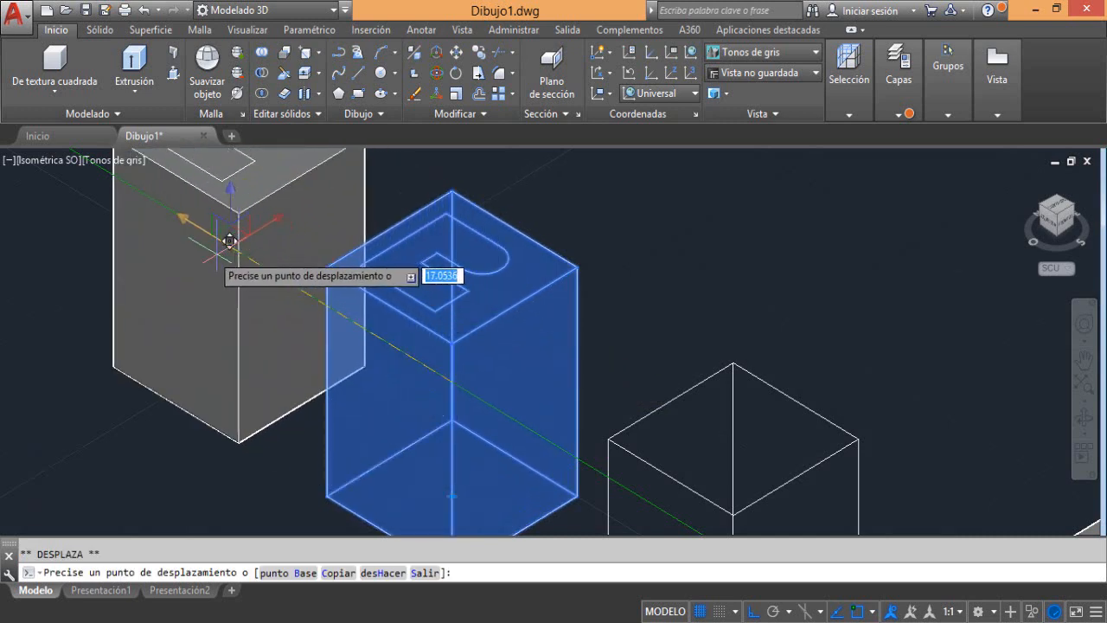
middle_click_drag(216, 254, 242, 283)
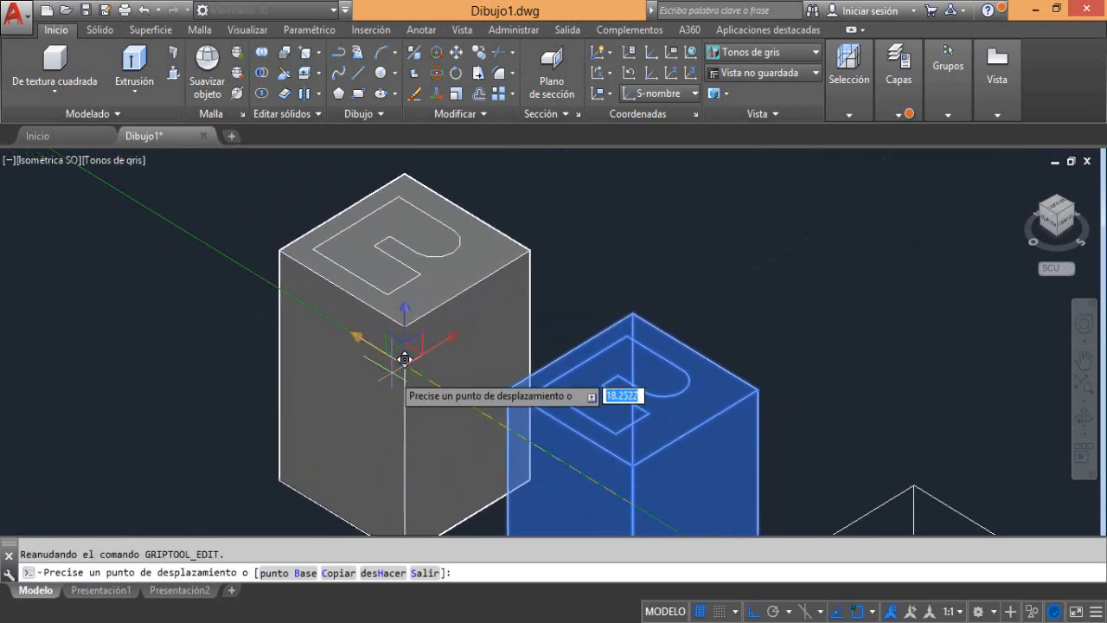
left_click(393, 373)
Move the imprinted tall box along the positive X axis, away from its current spot
scroll(386, 355, "down", 3)
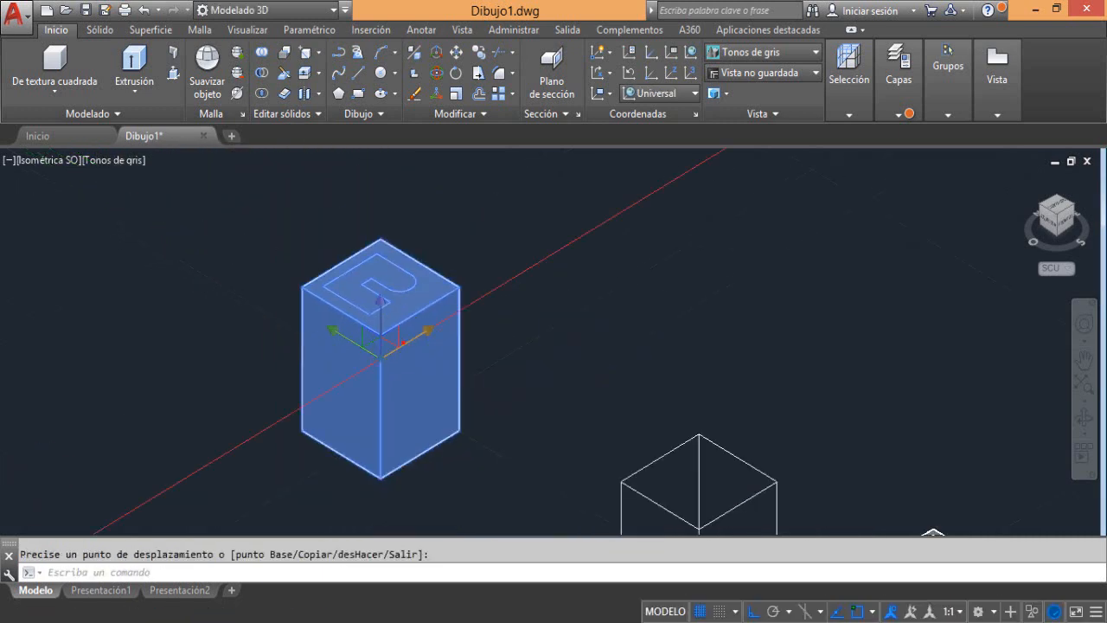
left_click(396, 354)
left_click(543, 272)
middle_click_drag(481, 295, 450, 343)
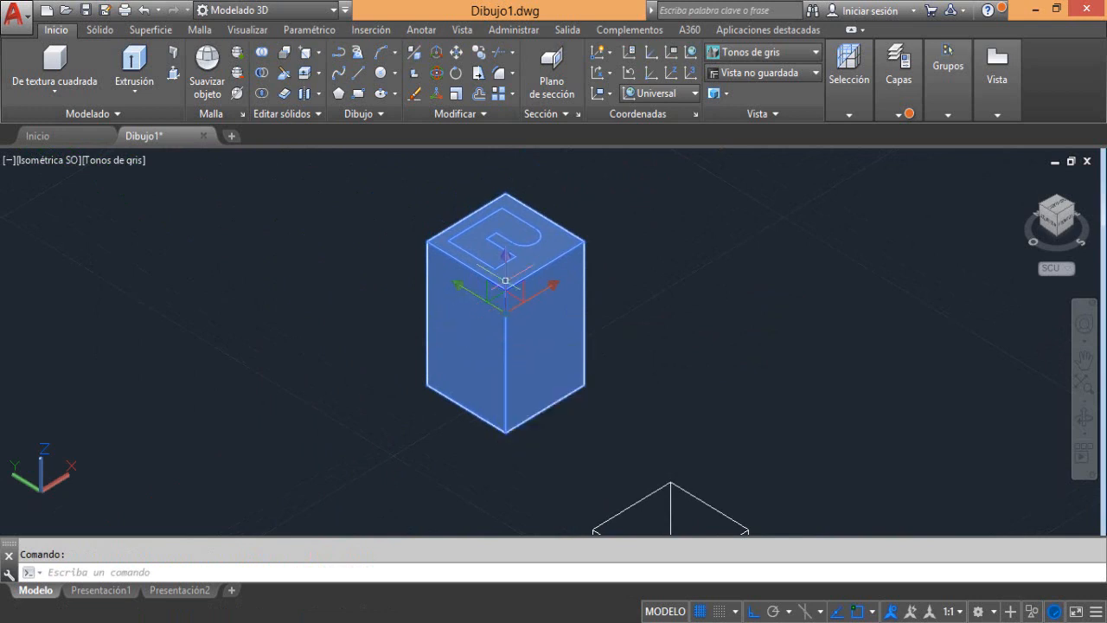
scroll(497, 223, "up", 3)
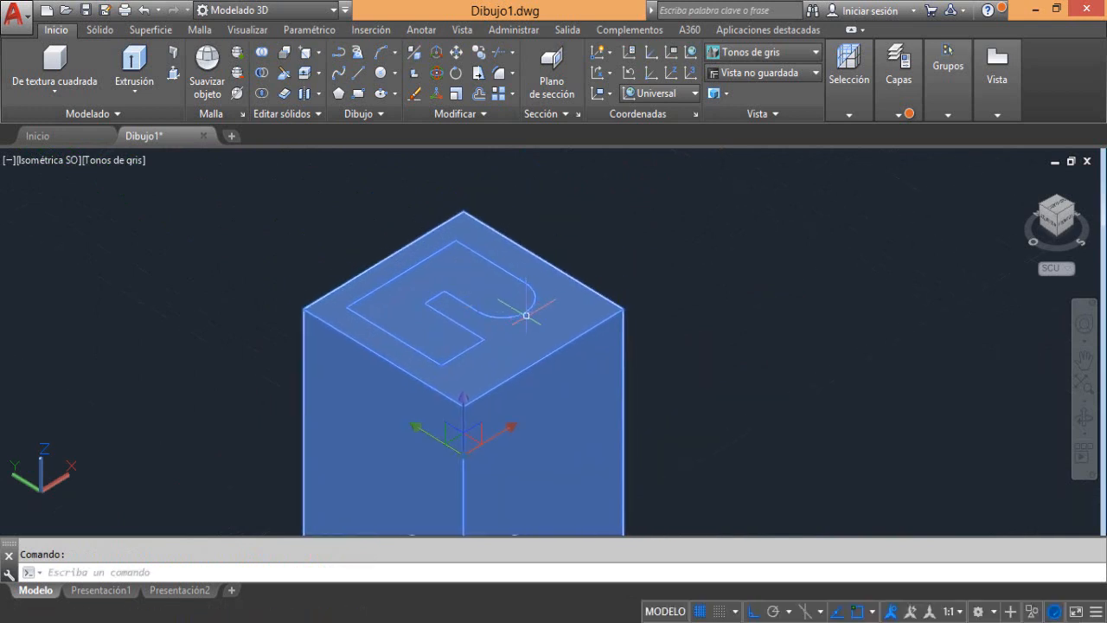
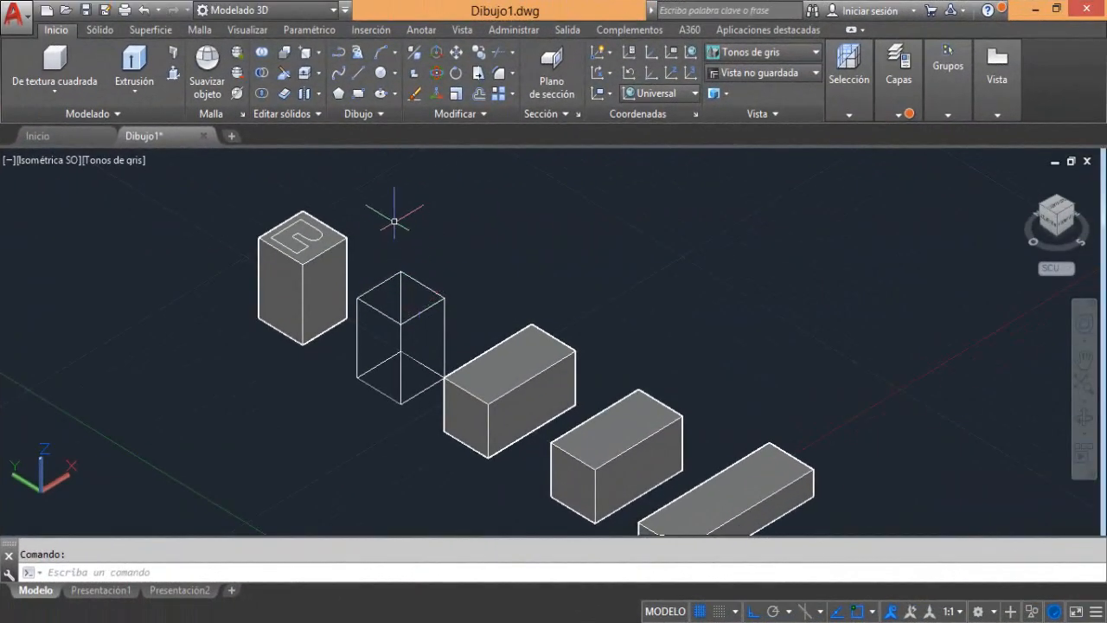
Color the four top-face edges of the solid box beside the extracted wireframe red with Colorear aristas
left_click(319, 52)
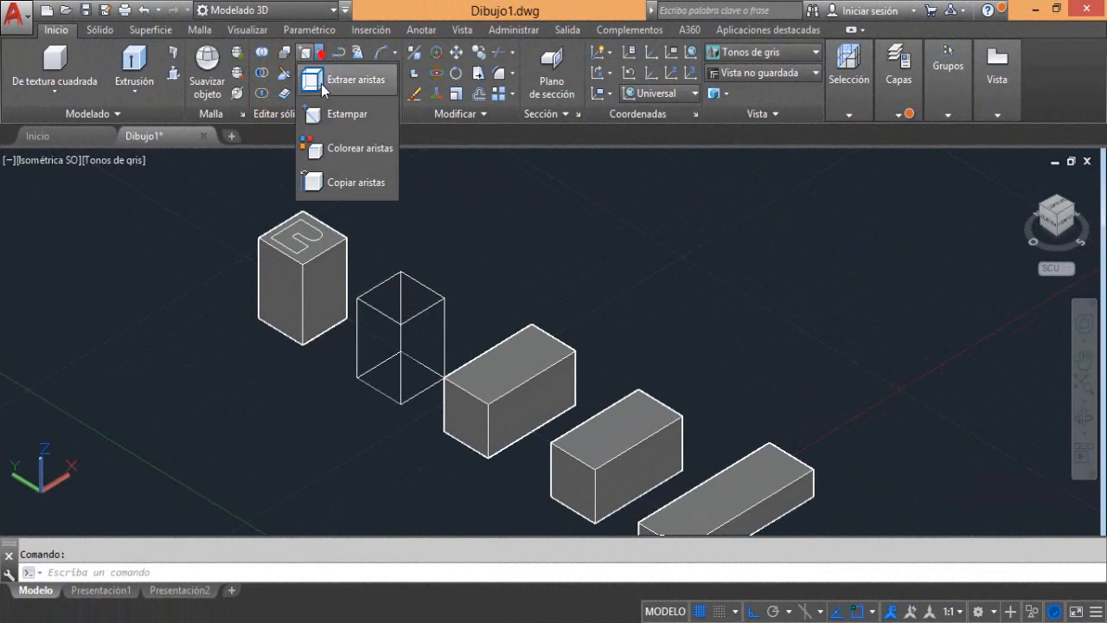
left_click(356, 148)
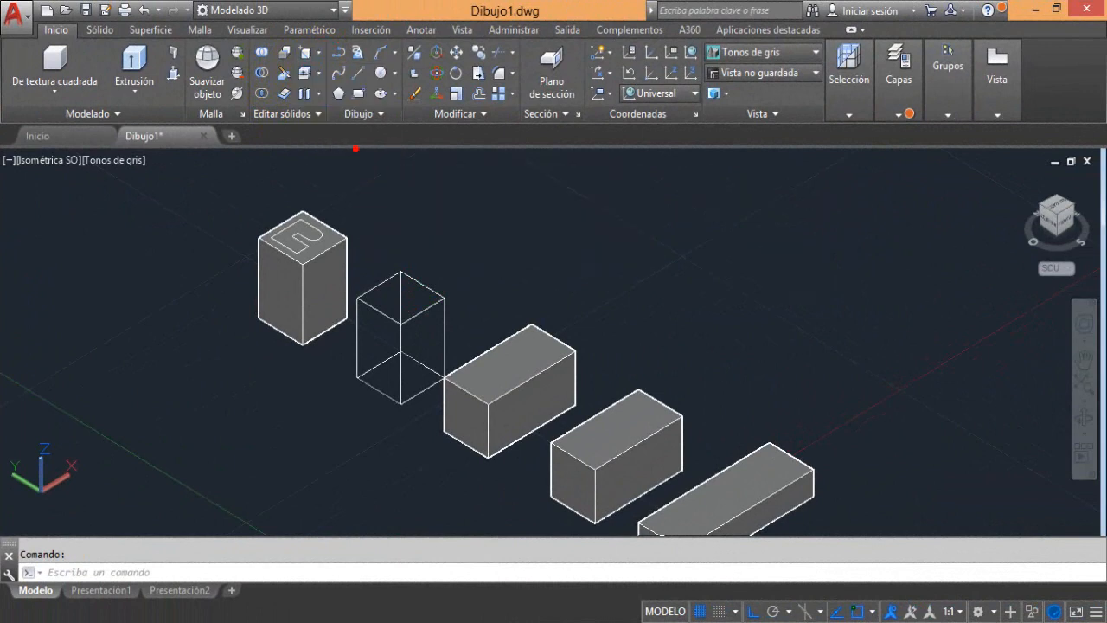
scroll(467, 393, "up", 4)
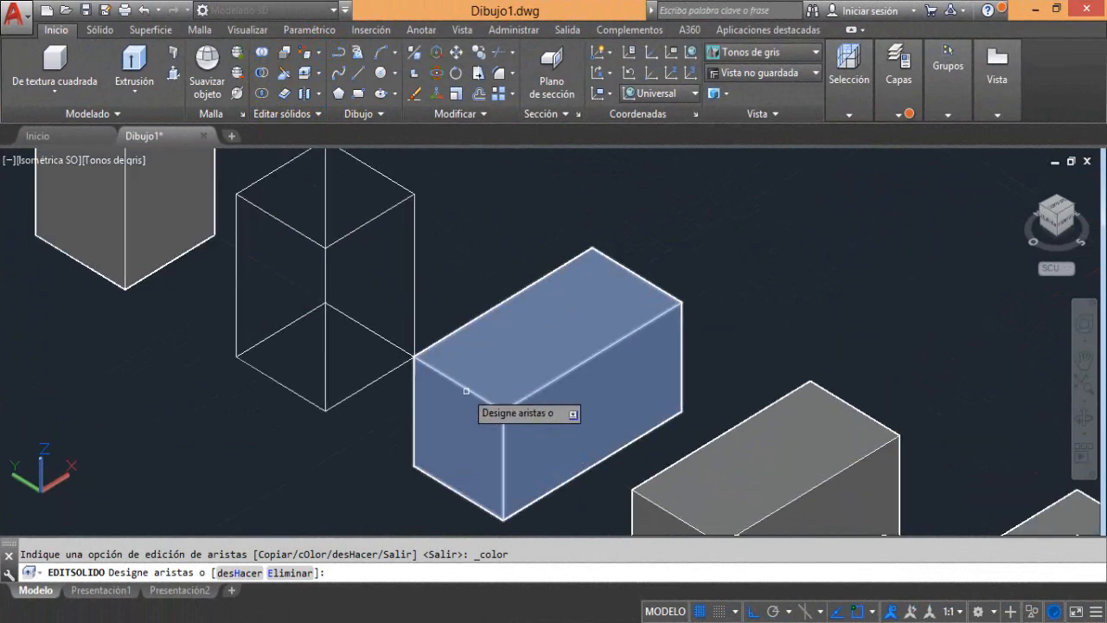
scroll(395, 346, "down", 2)
scroll(403, 319, "up", 3)
scroll(401, 300, "down", 2)
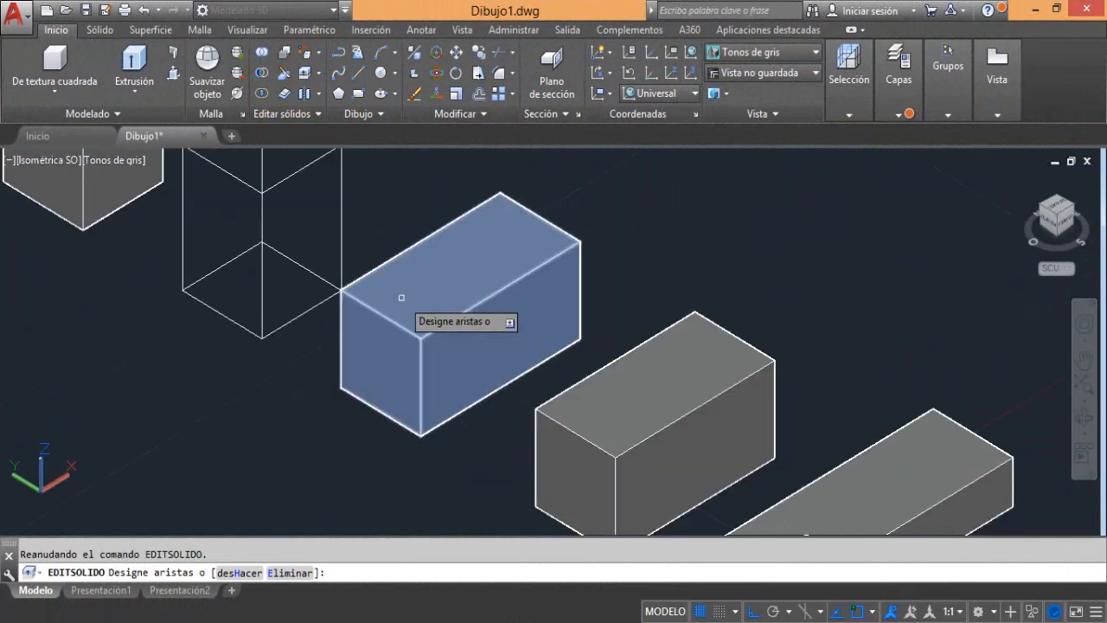
left_click(426, 237)
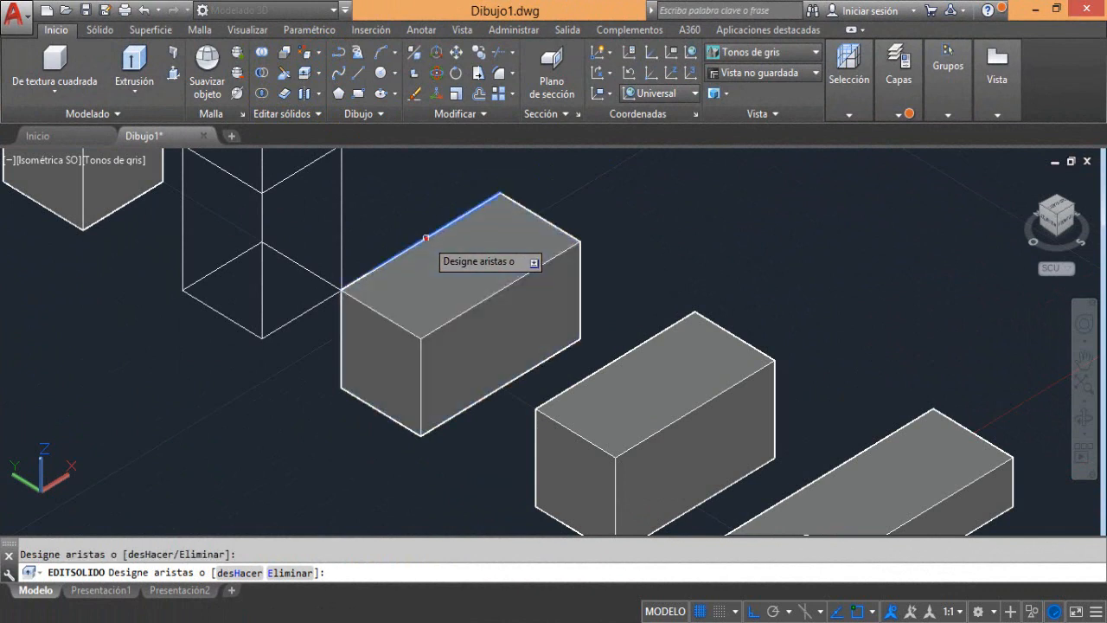
left_click(520, 208)
left_click(524, 276)
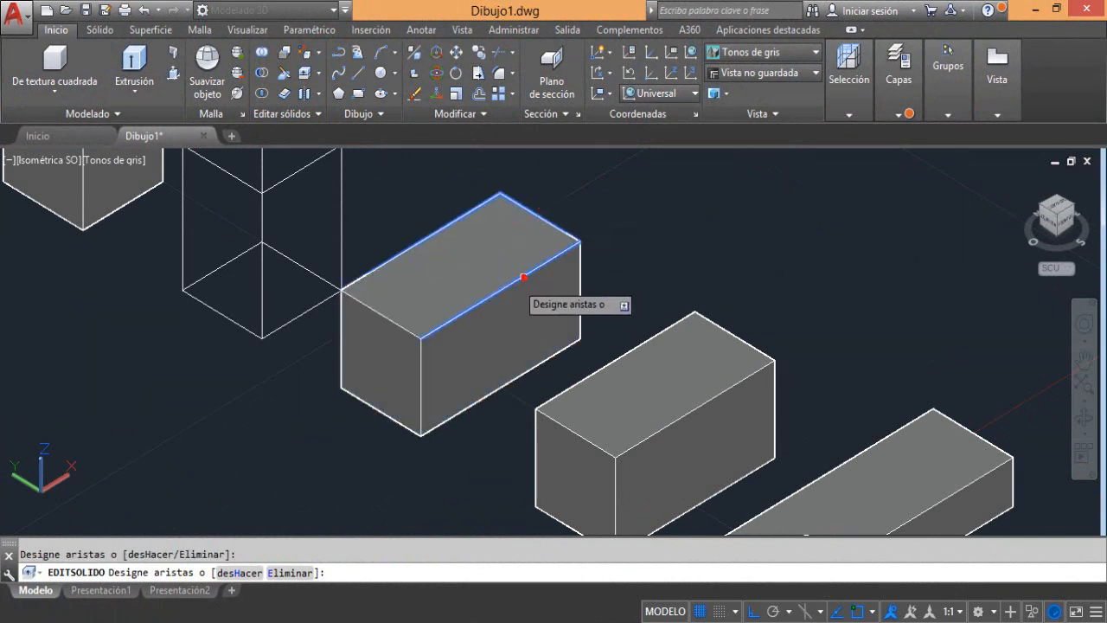
left_click(386, 317)
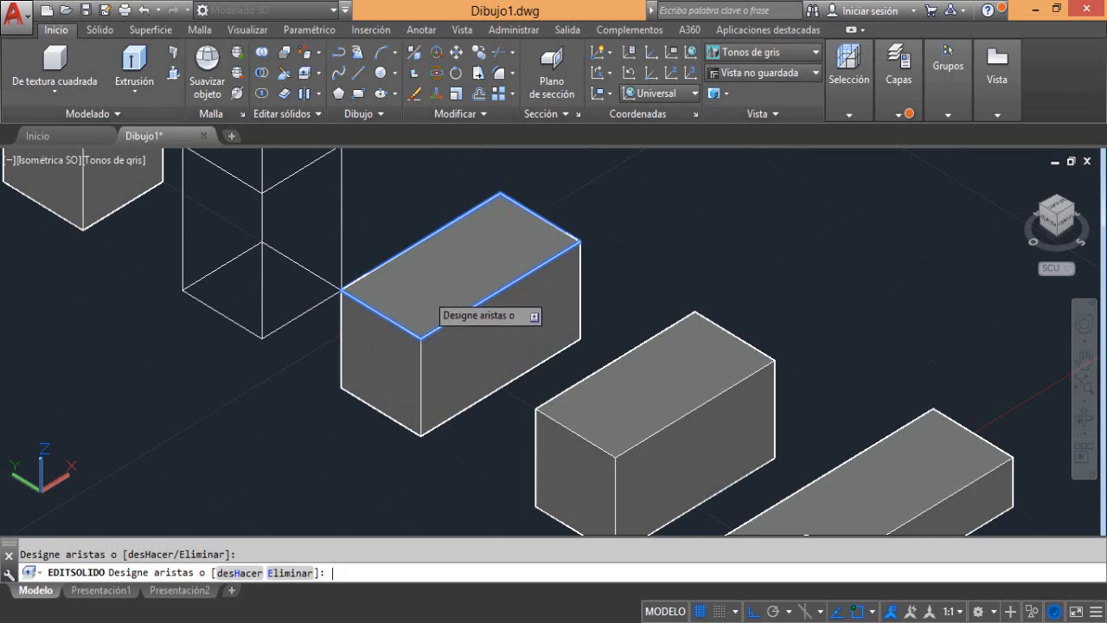
key("Return")
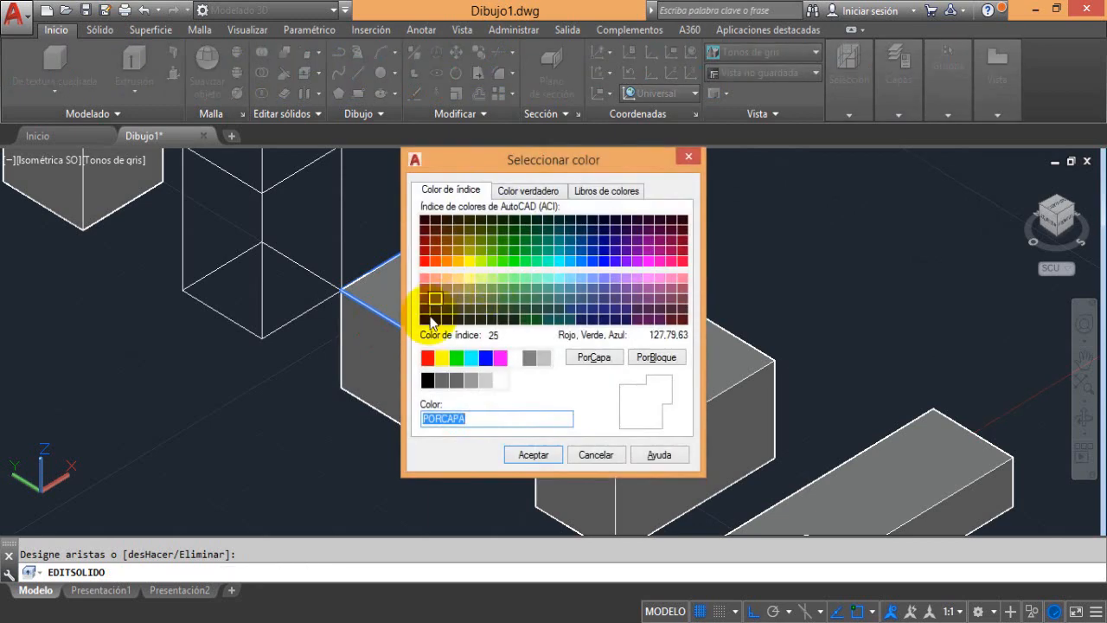
left_click(428, 357)
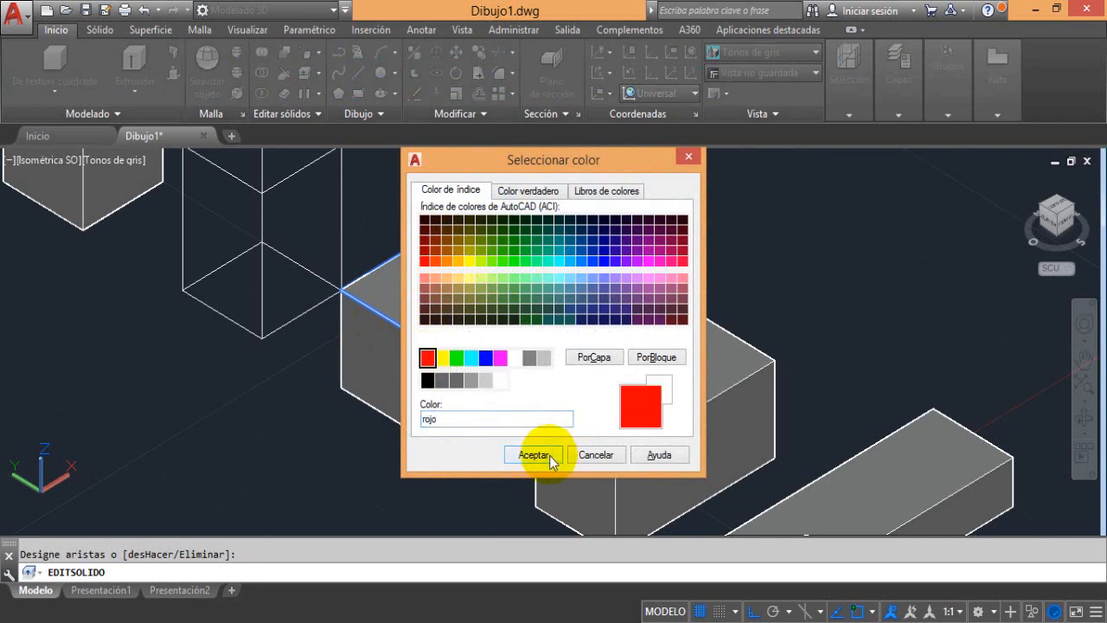
left_click(547, 455)
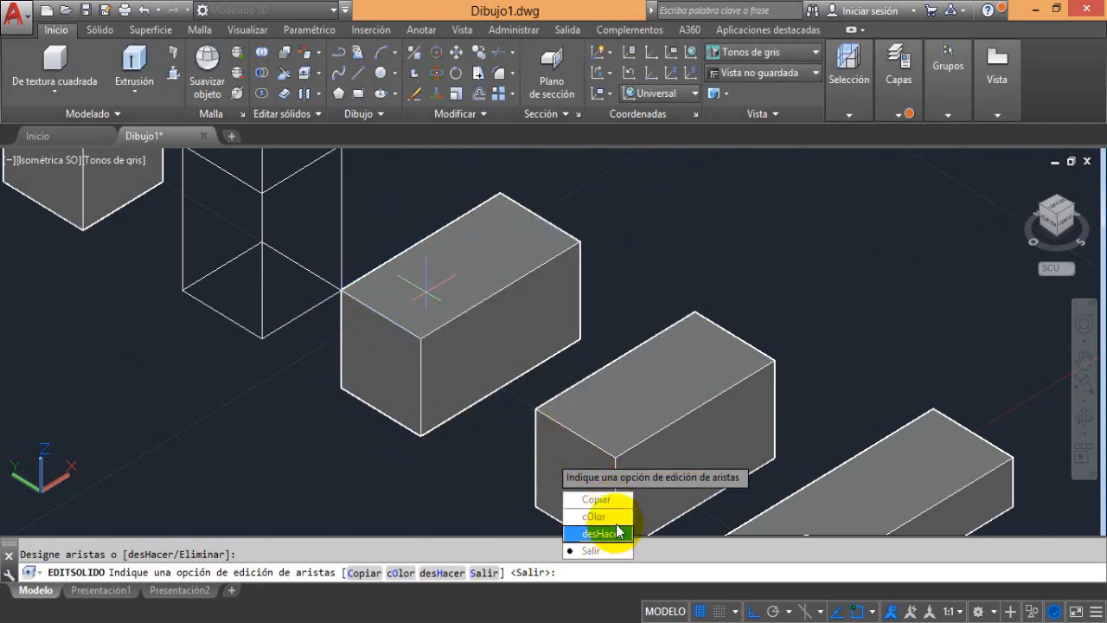
key("Return")
key("Return")
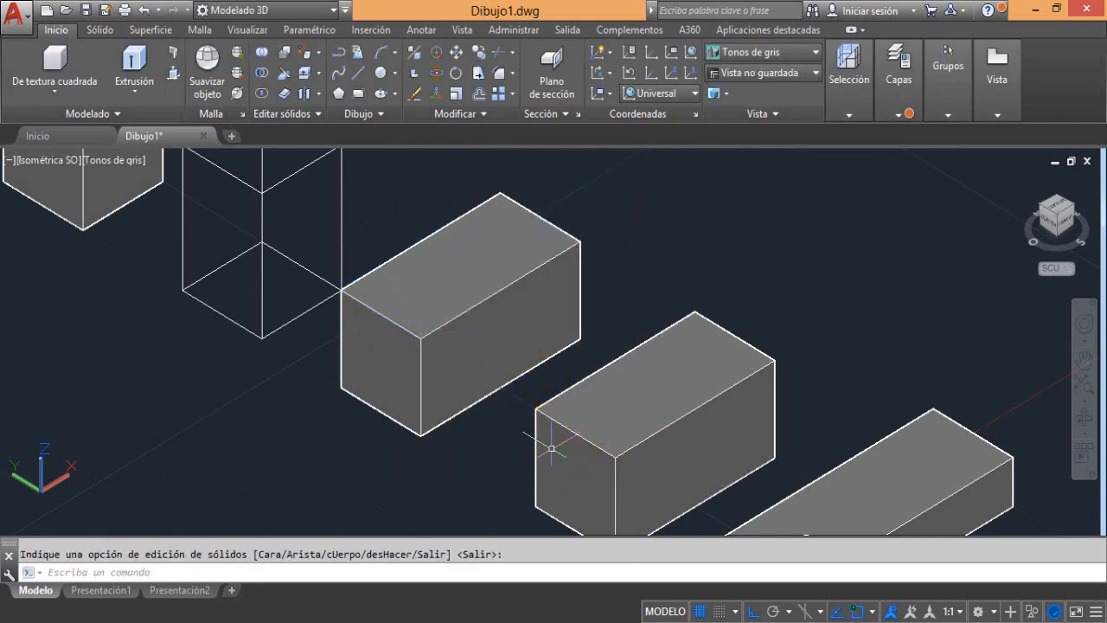
Switch the visual style to Estructura alámbrica 2D and examine the recolored top edges of the box
middle_click_drag(466, 350, 517, 360)
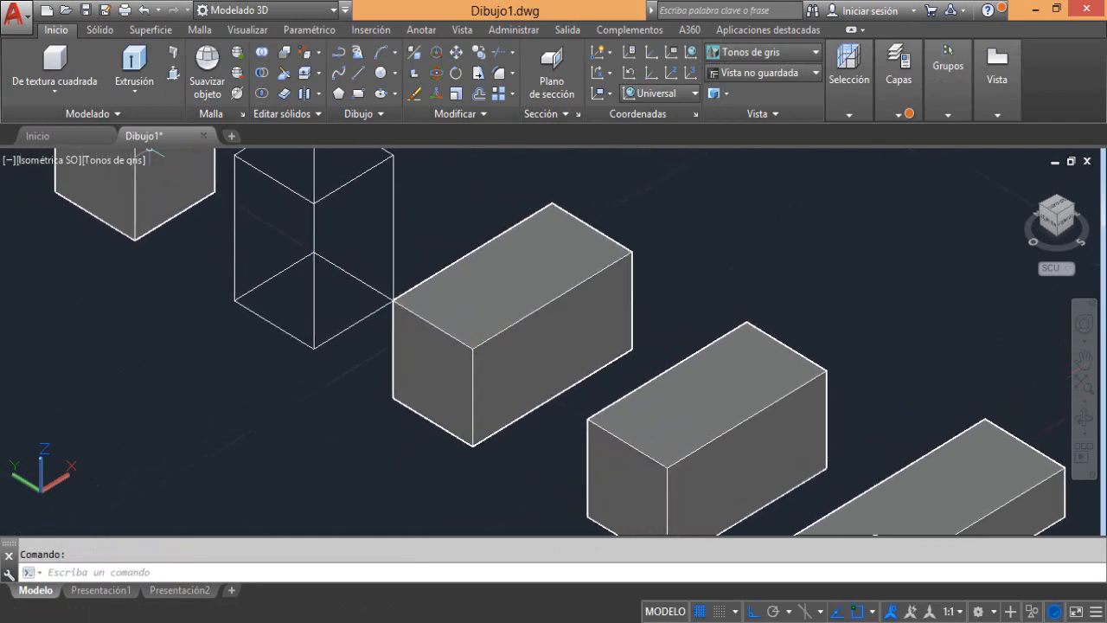
left_click(95, 161)
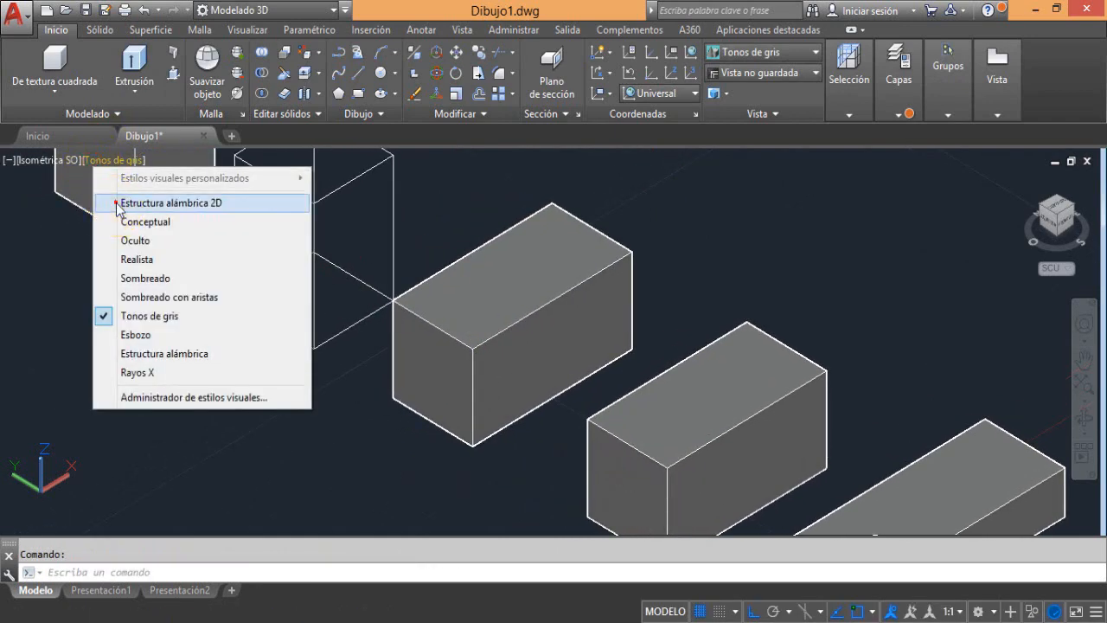
left_click(118, 204)
scroll(440, 264, "up", 2)
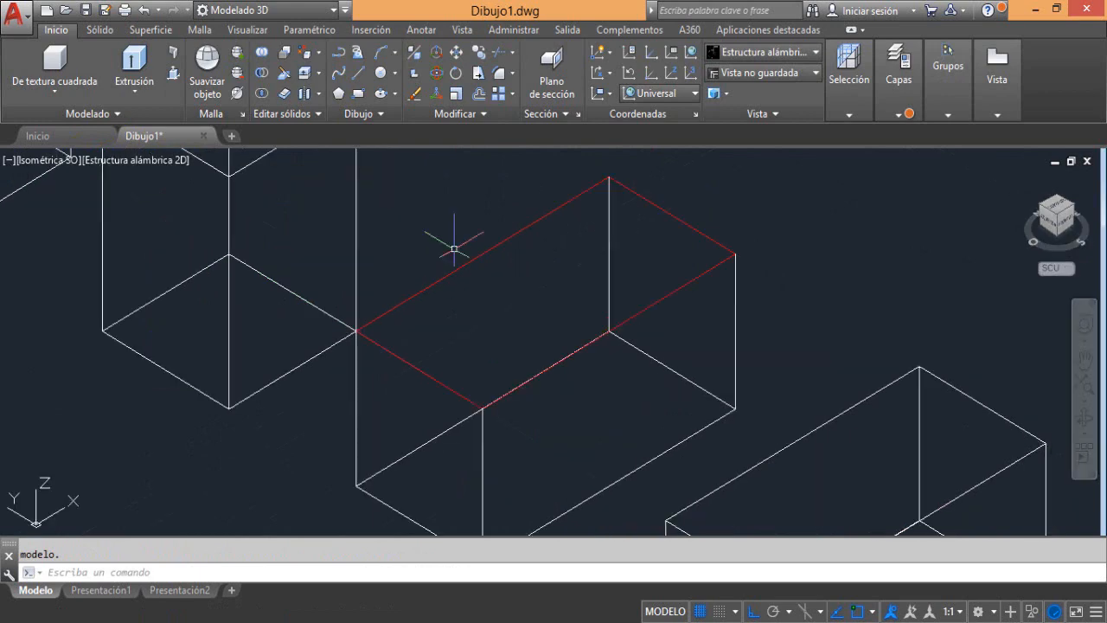
middle_click_drag(481, 268, 538, 238)
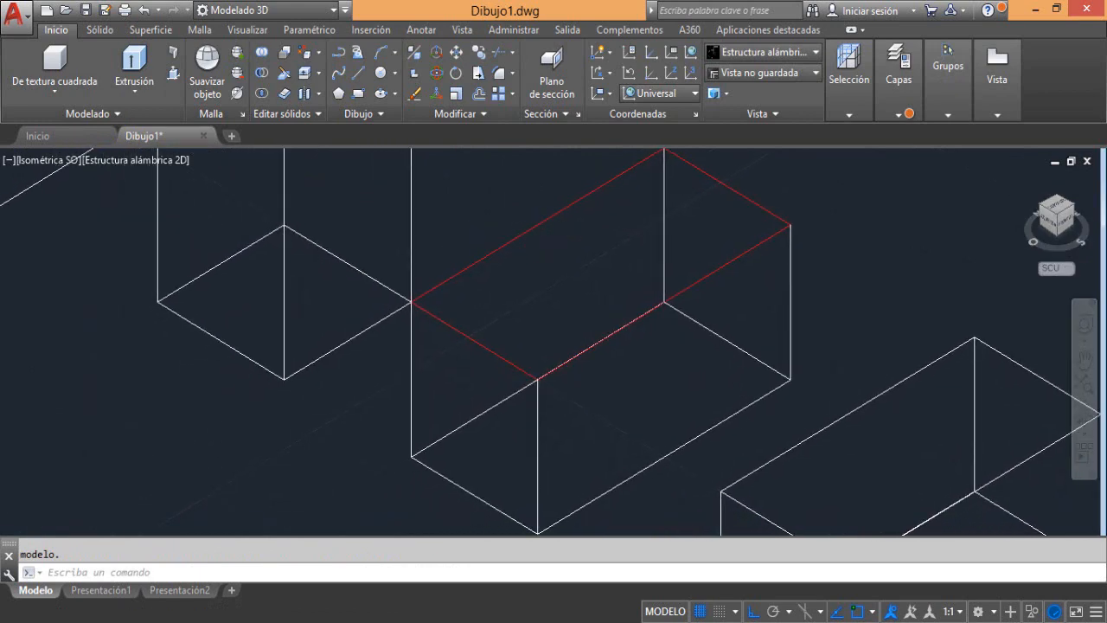
scroll(573, 274, "down", 2)
middle_click_drag(574, 274, 413, 250)
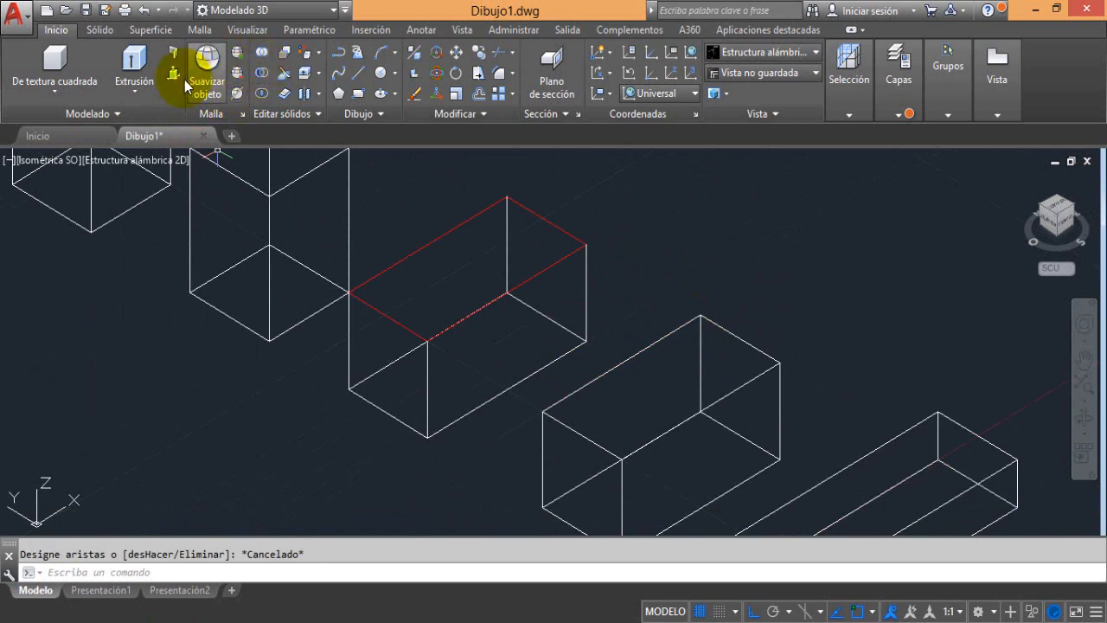
Color the two vertical edges and the bottom edge of the same box's front end face yellow with Colorear aristas
left_click(285, 52)
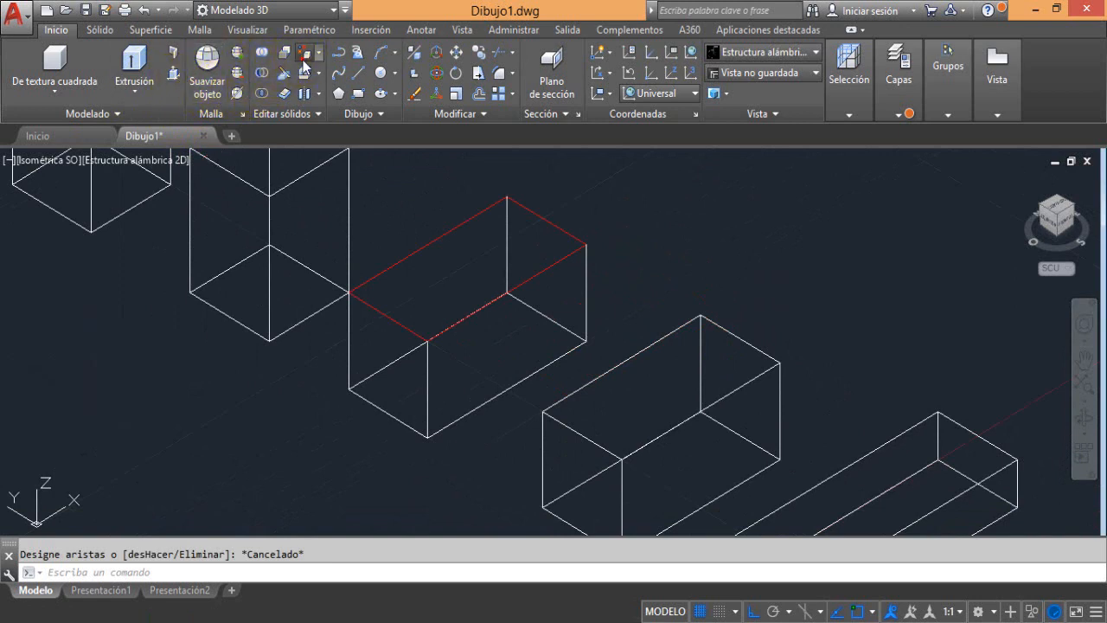
left_click(403, 423)
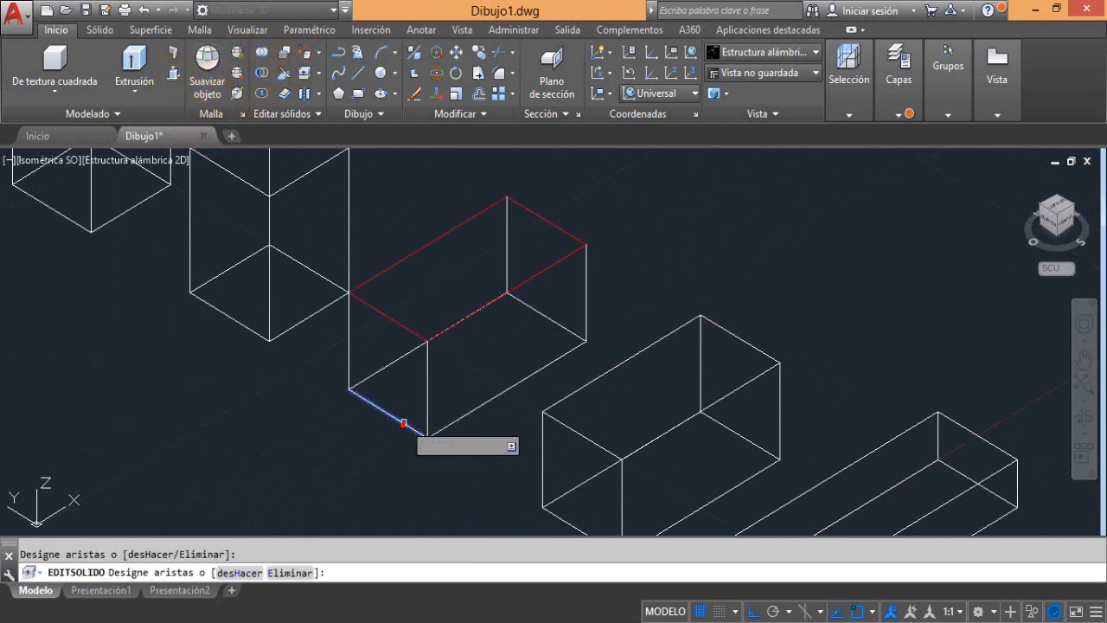
left_click(349, 352)
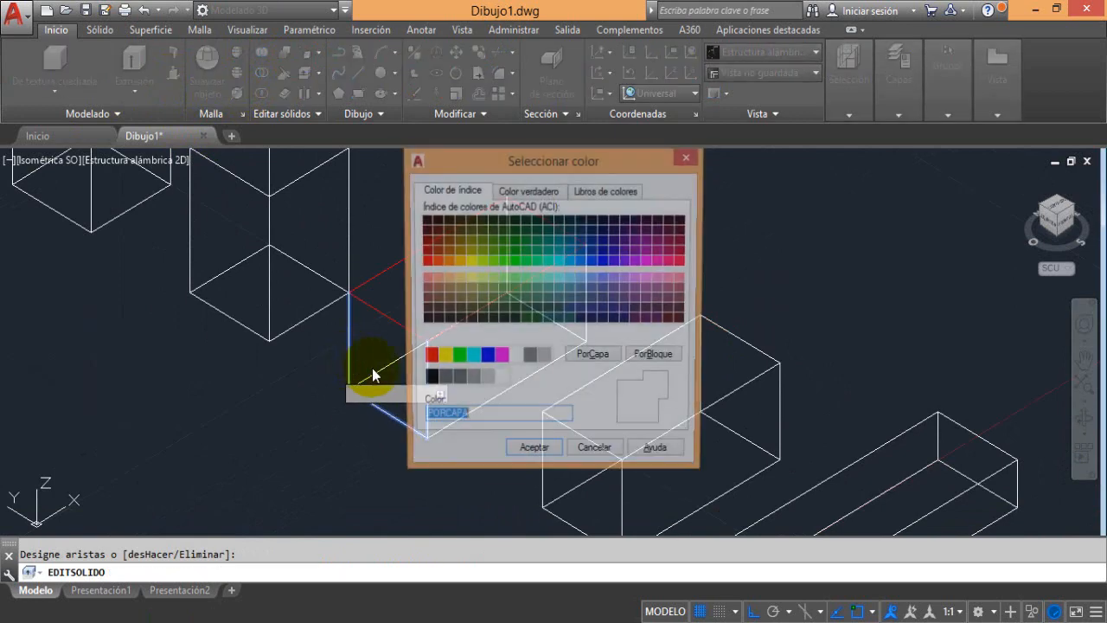
key("Return")
left_click(443, 358)
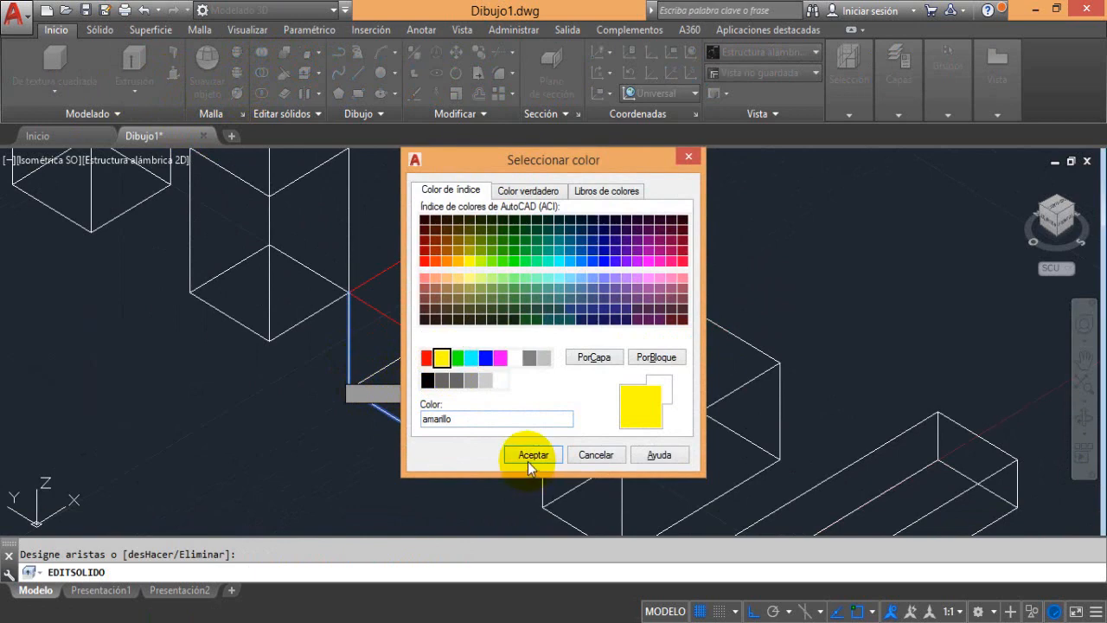
left_click(532, 454)
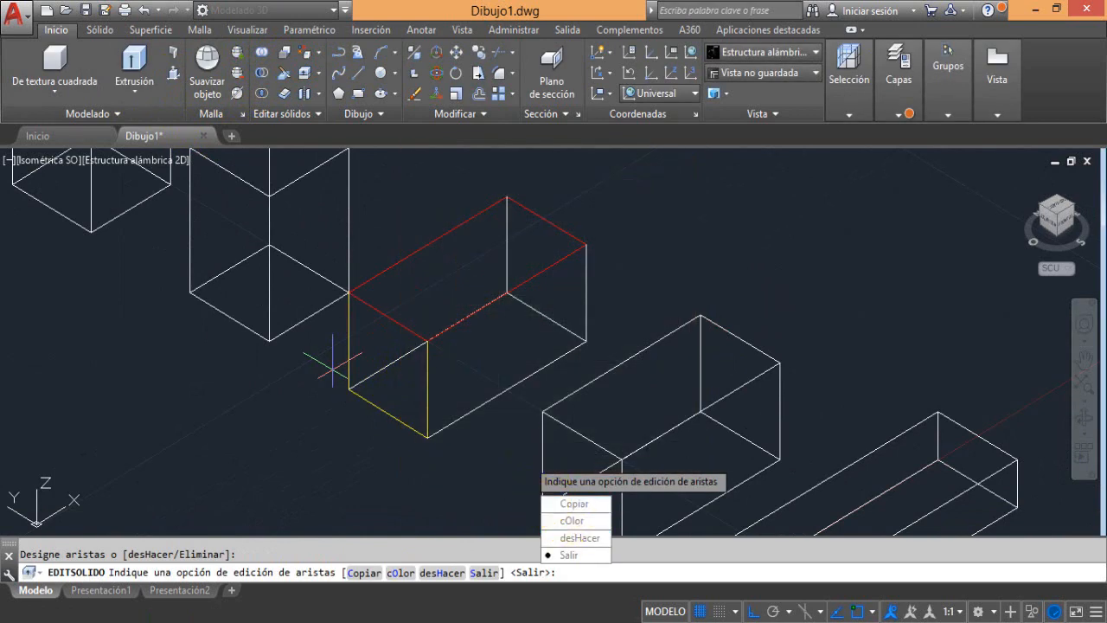
key("Return")
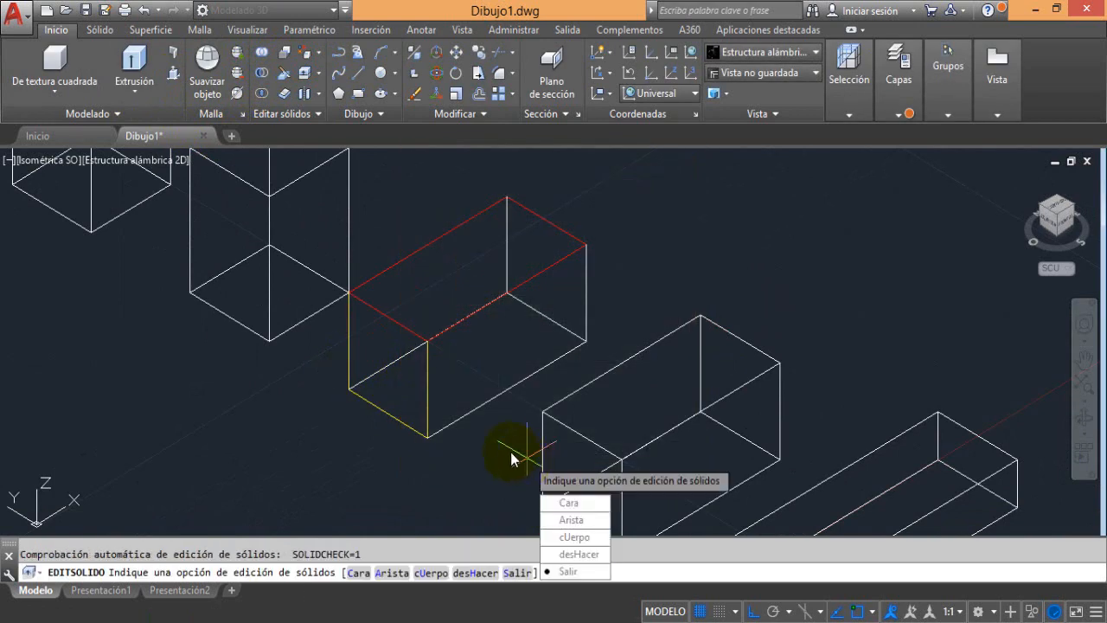
key("Escape")
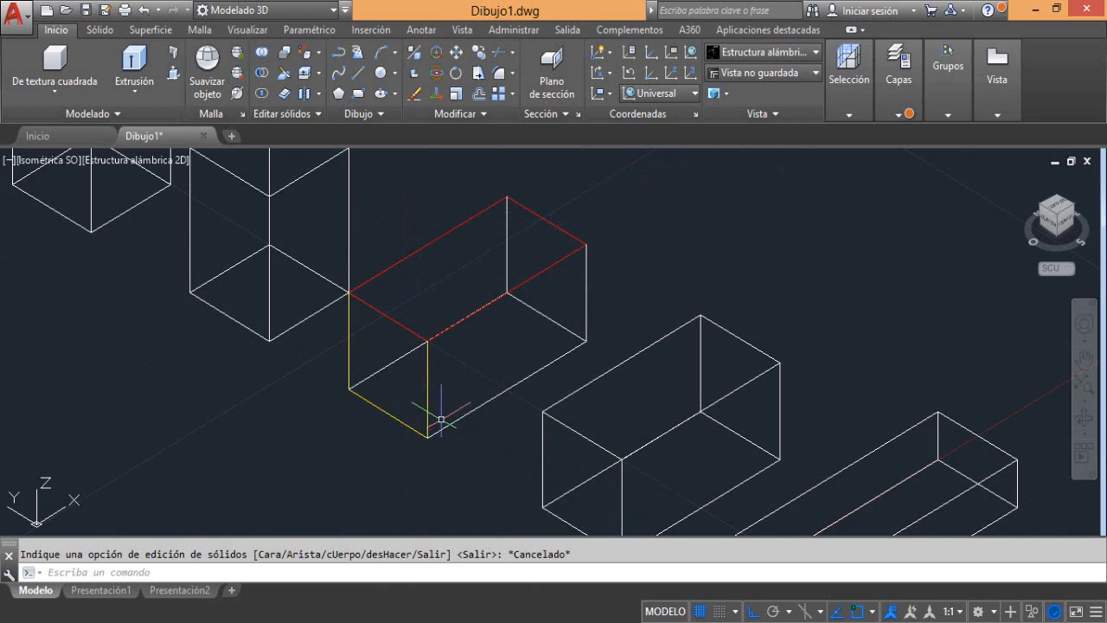
Compare the colored edges in the Tonos de gris, Rayos X and Estructura alámbrica 2D visual styles, and return to Tonos de gris
left_click(145, 162)
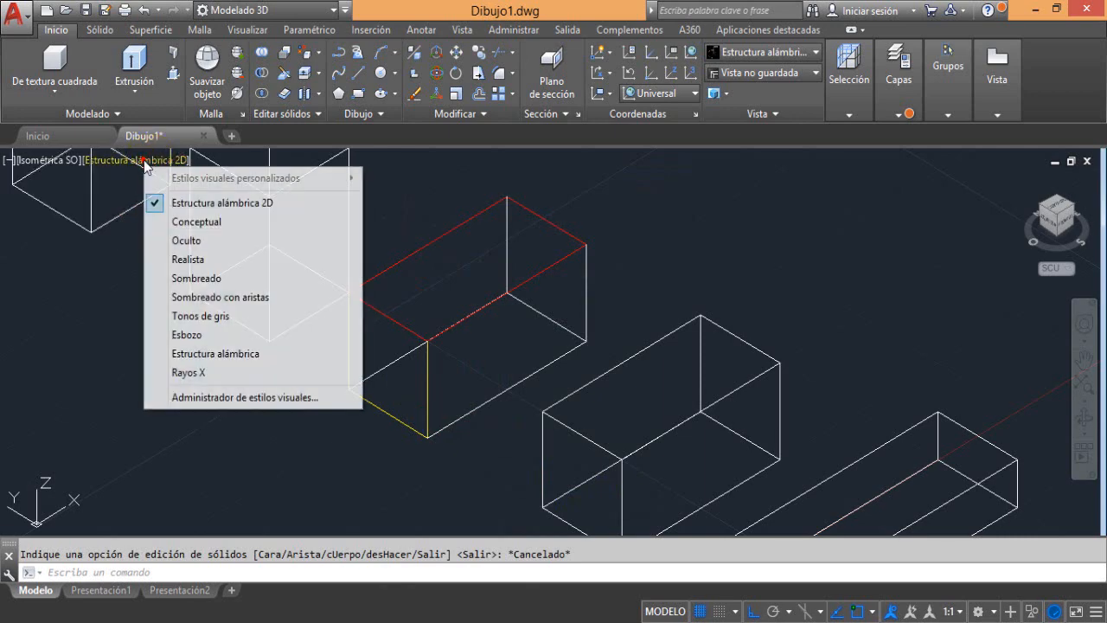
left_click(158, 309)
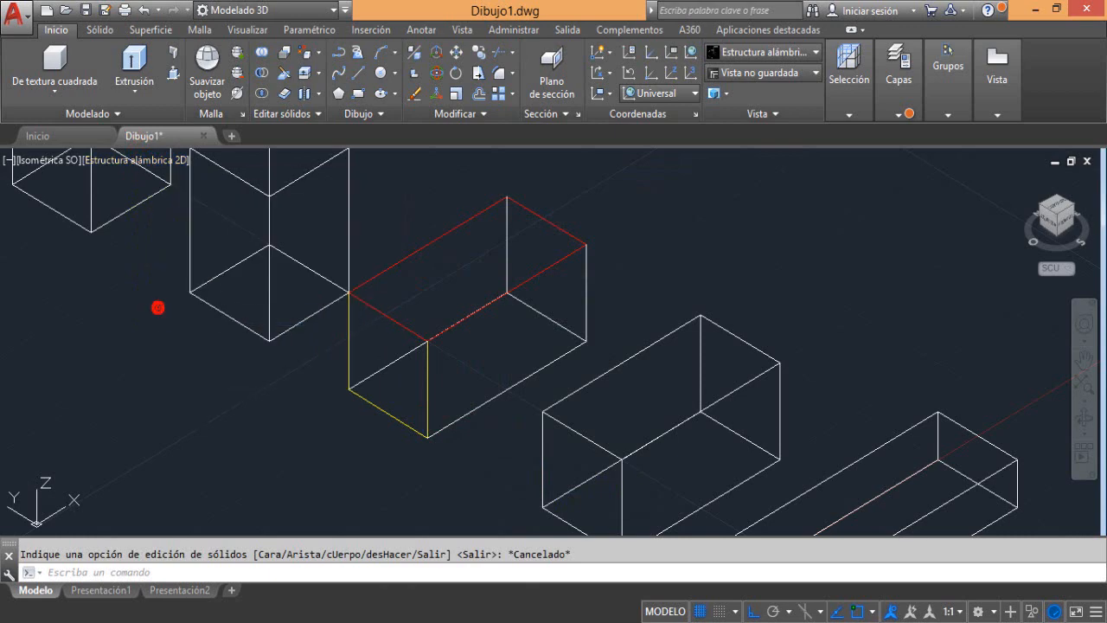
left_click(115, 162)
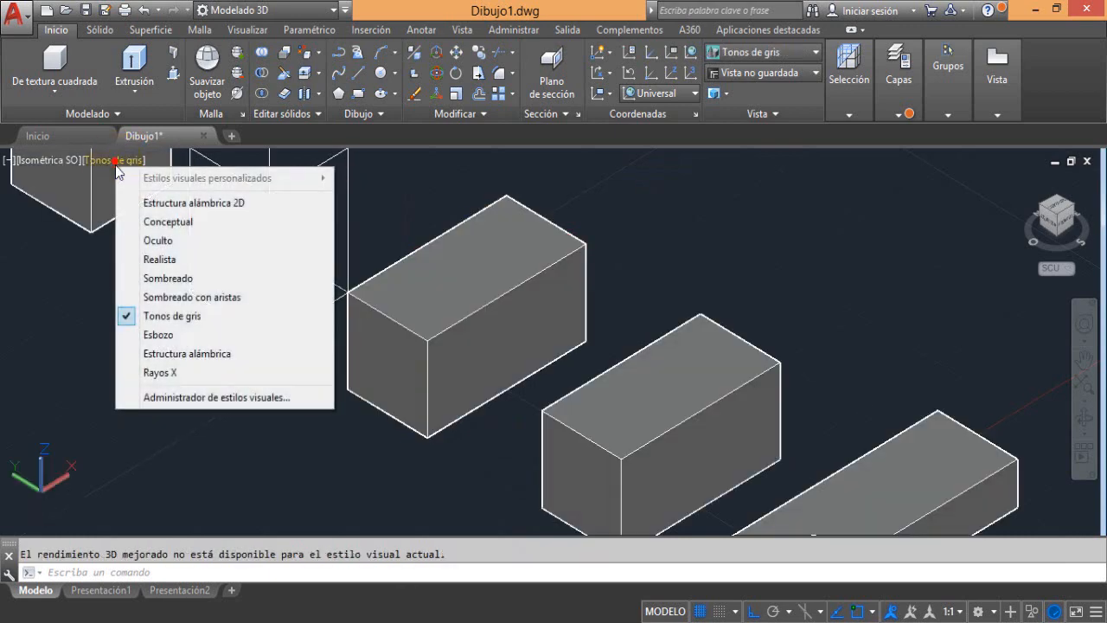
left_click(164, 368)
left_click(100, 163)
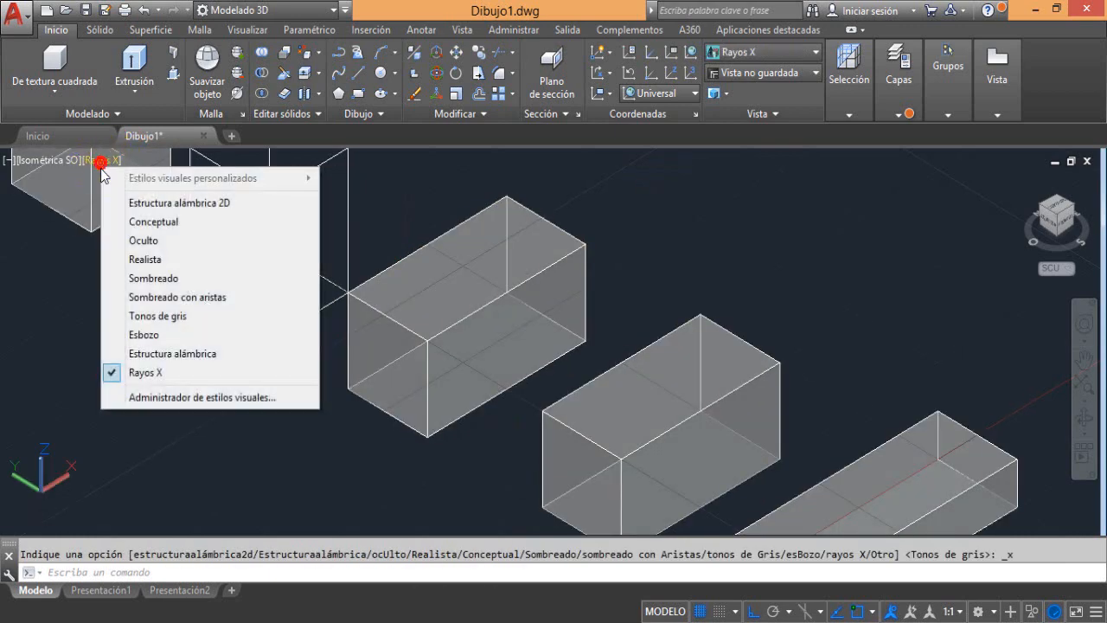
left_click(104, 201)
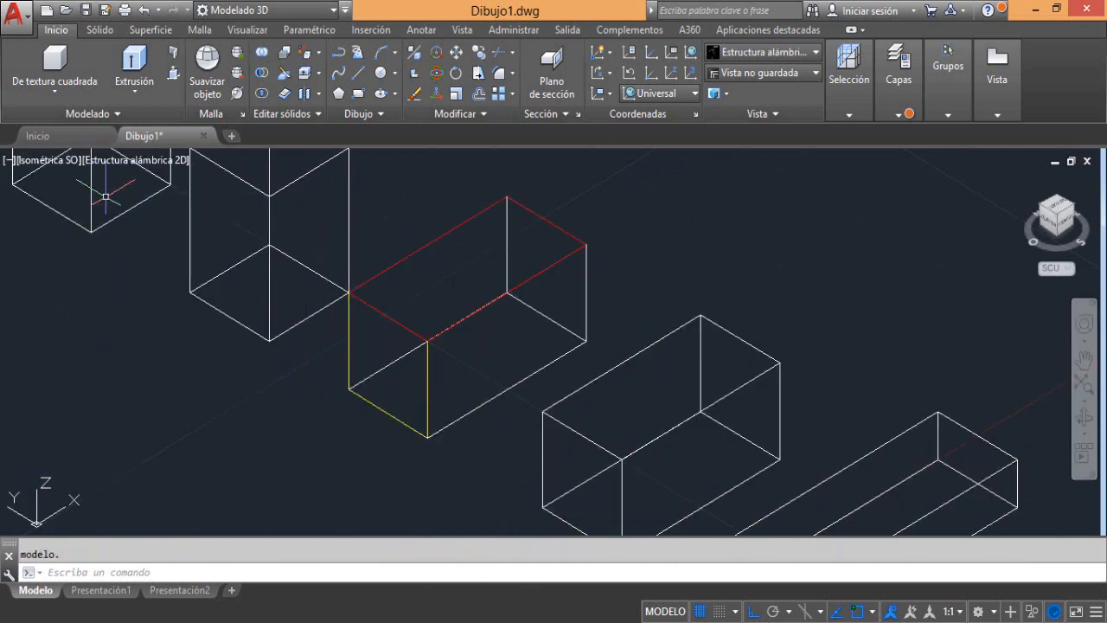
left_click(107, 163)
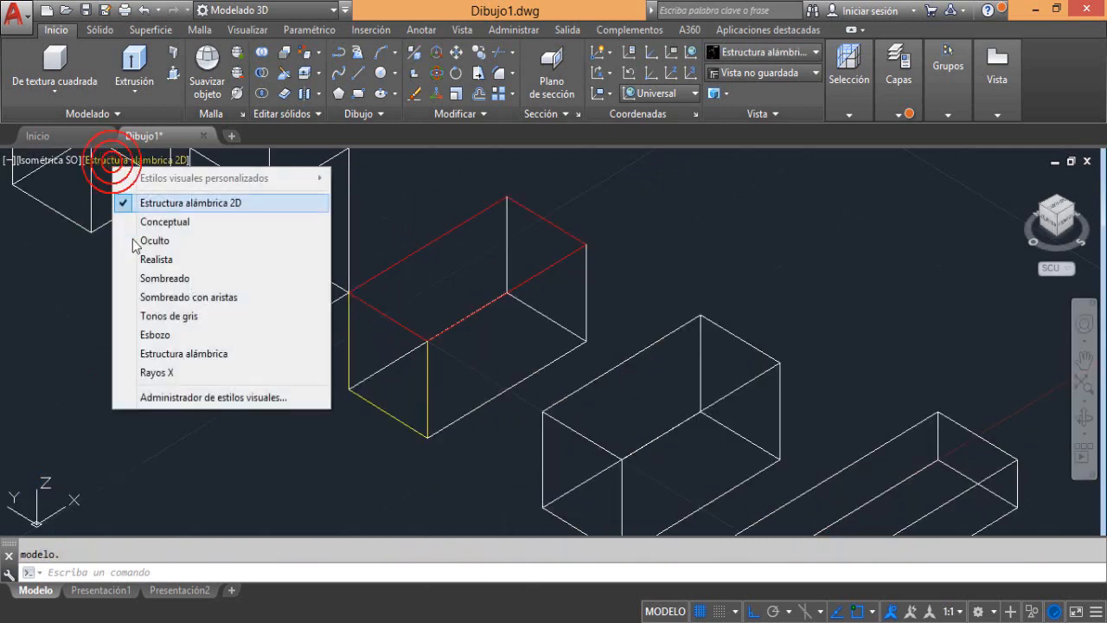
left_click(130, 356)
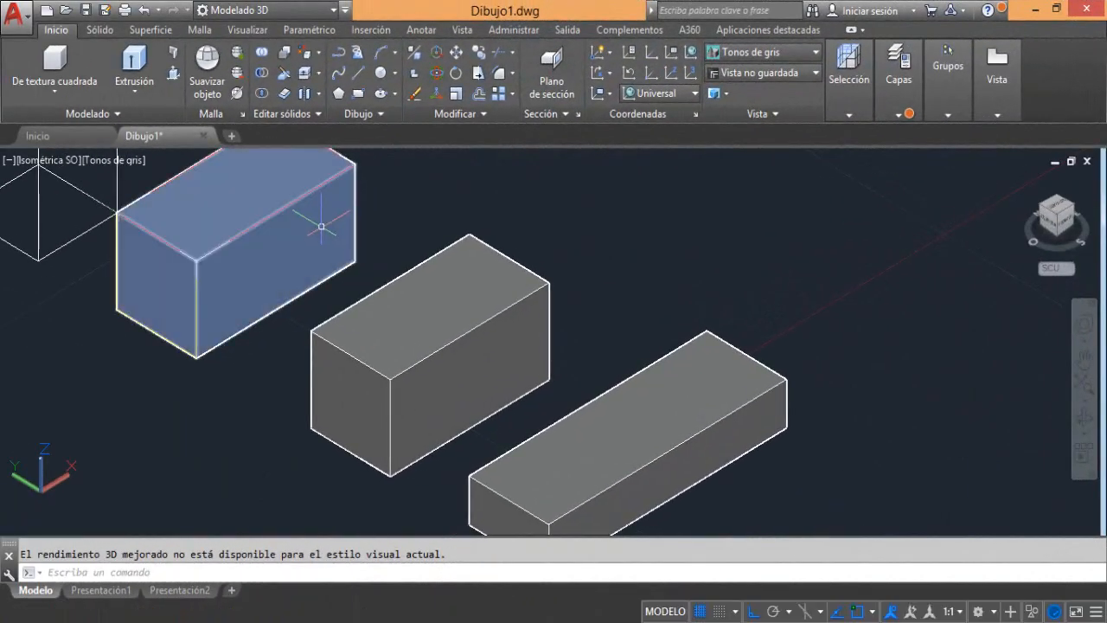
Copy the four top-face edges of the middle solid box with Copiar aristas and place the copy just behind the box
left_click(317, 52)
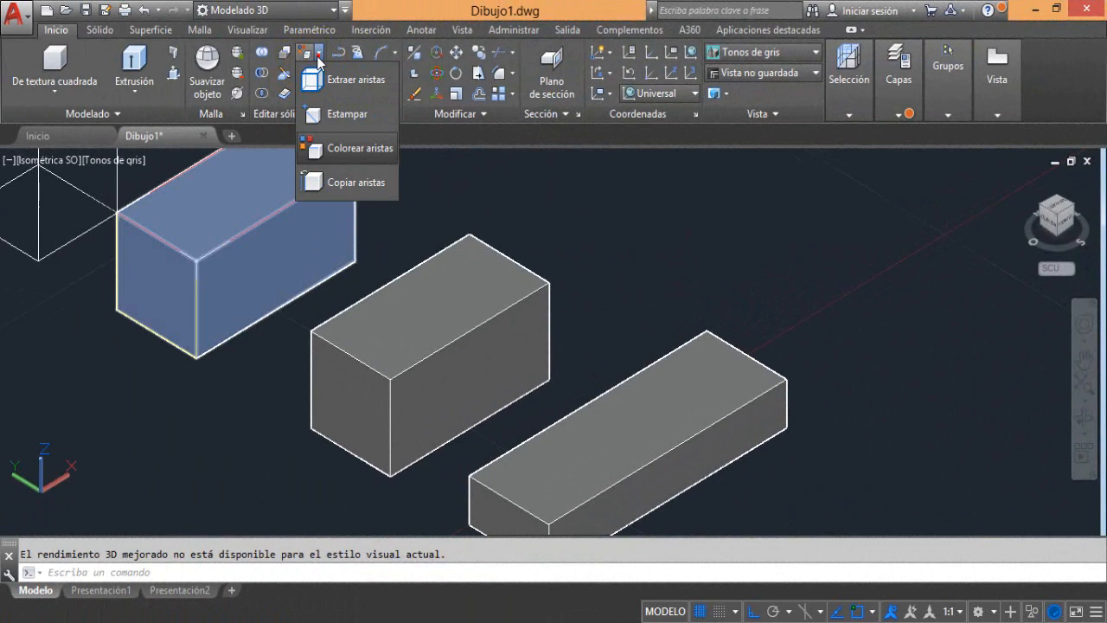
left_click(343, 182)
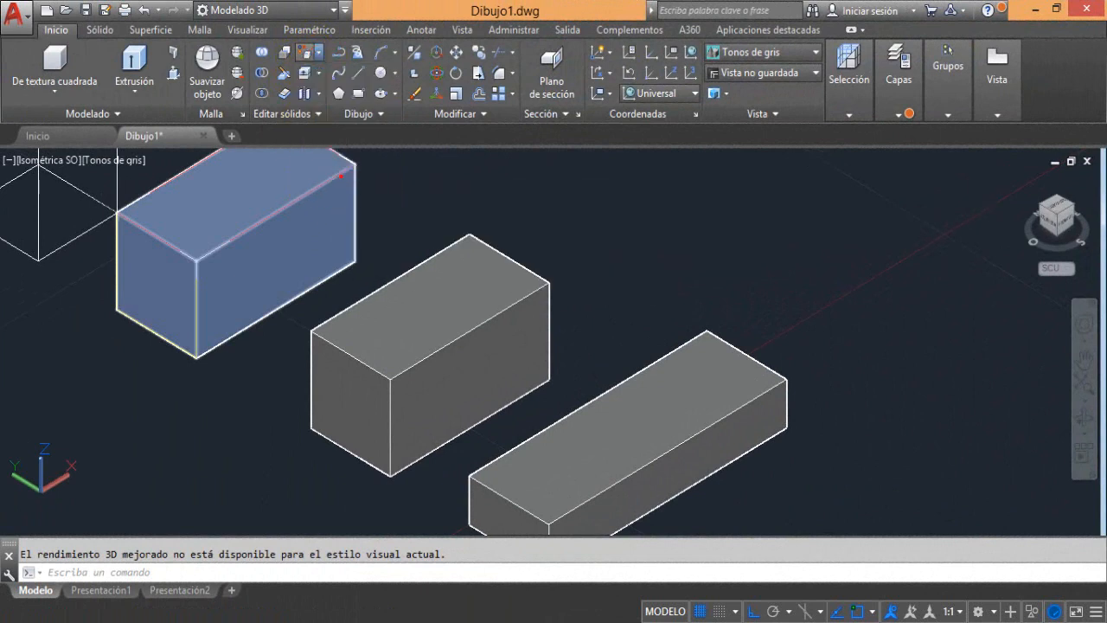
left_click(482, 241)
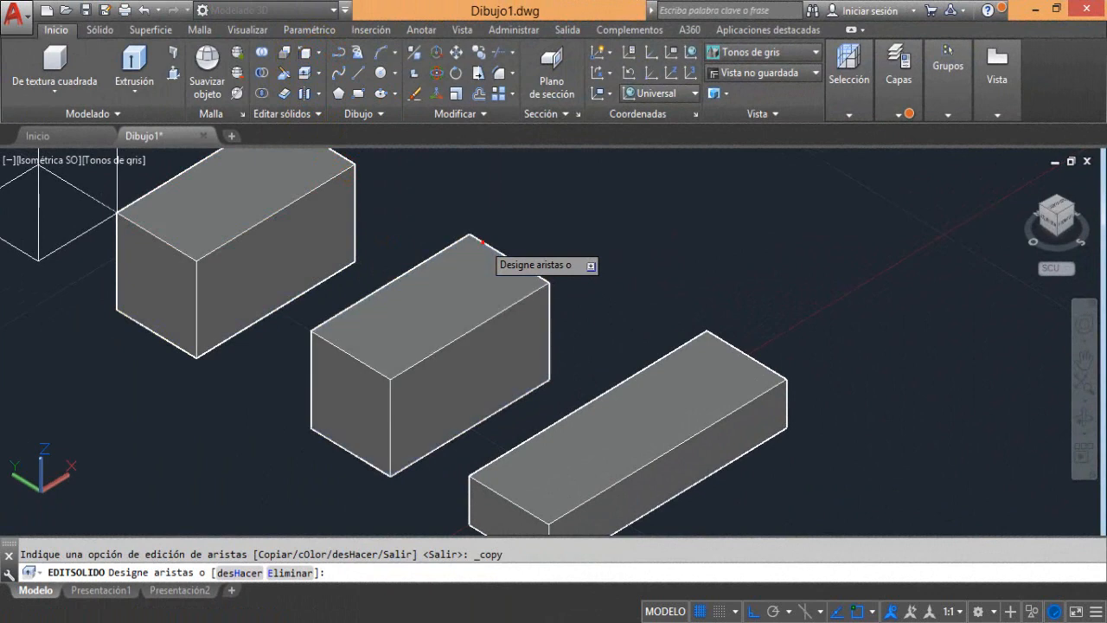
left_click(506, 306)
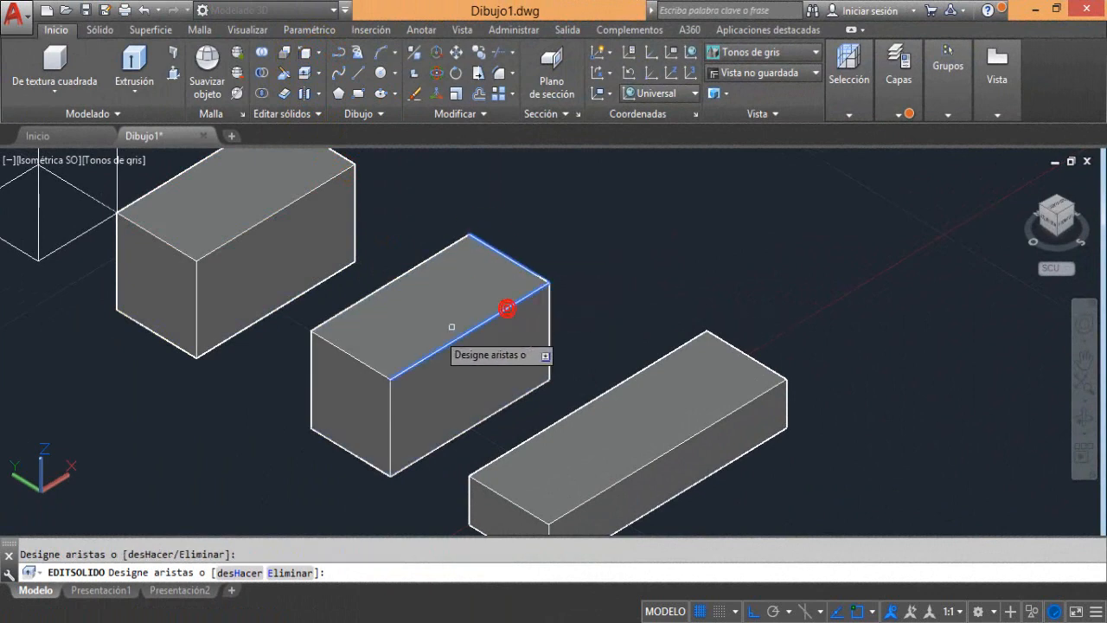
left_click(350, 354)
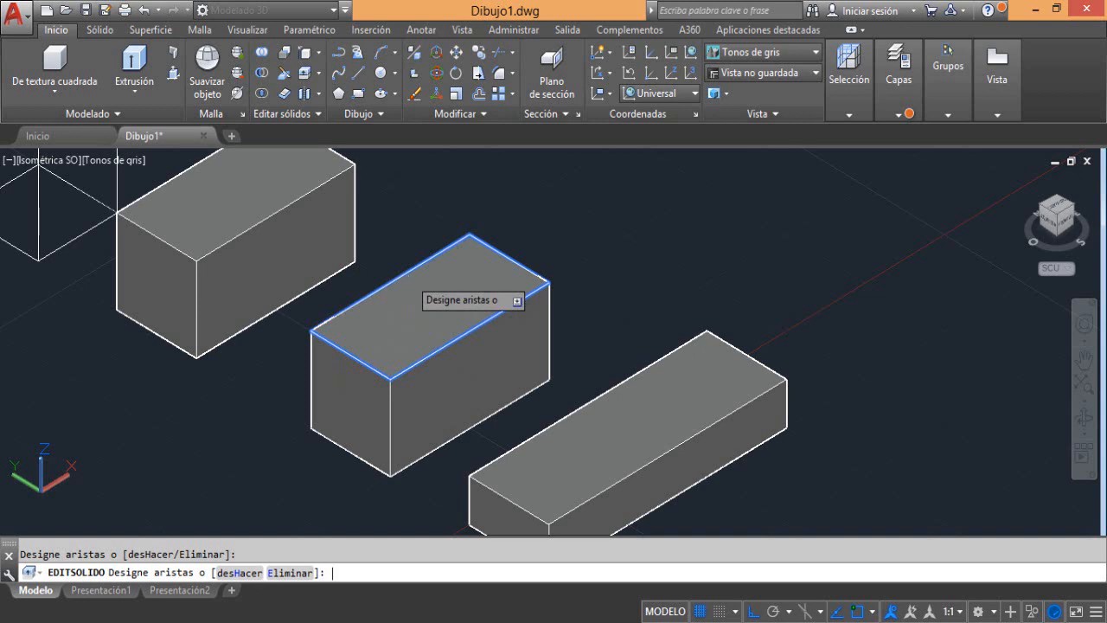
key("Return")
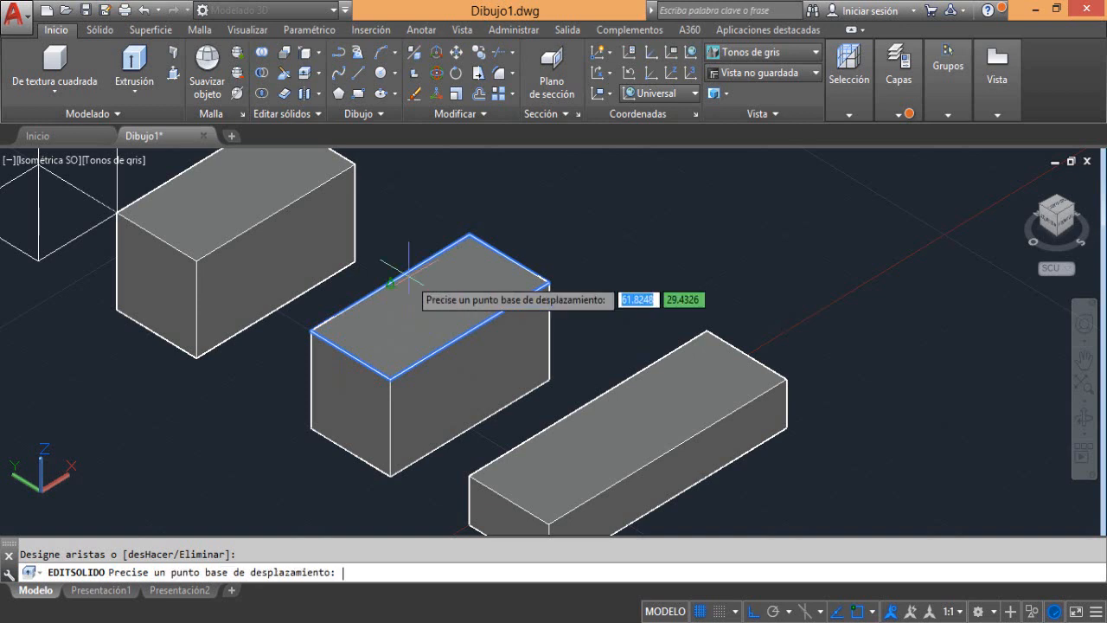
left_click(548, 282)
scroll(583, 250, "down", 3)
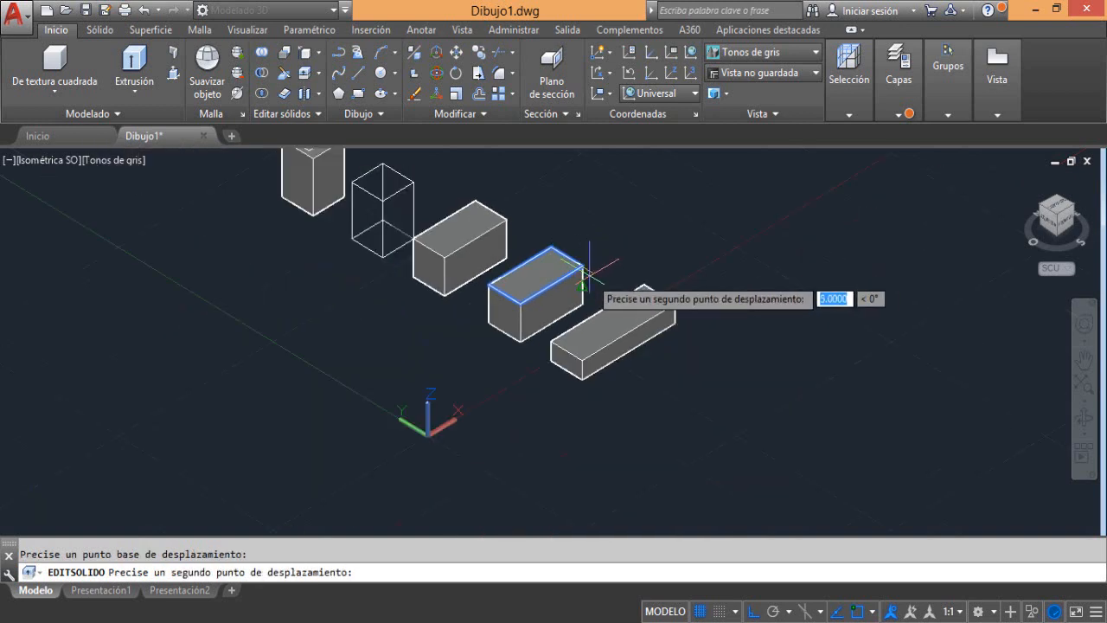
left_click(656, 233)
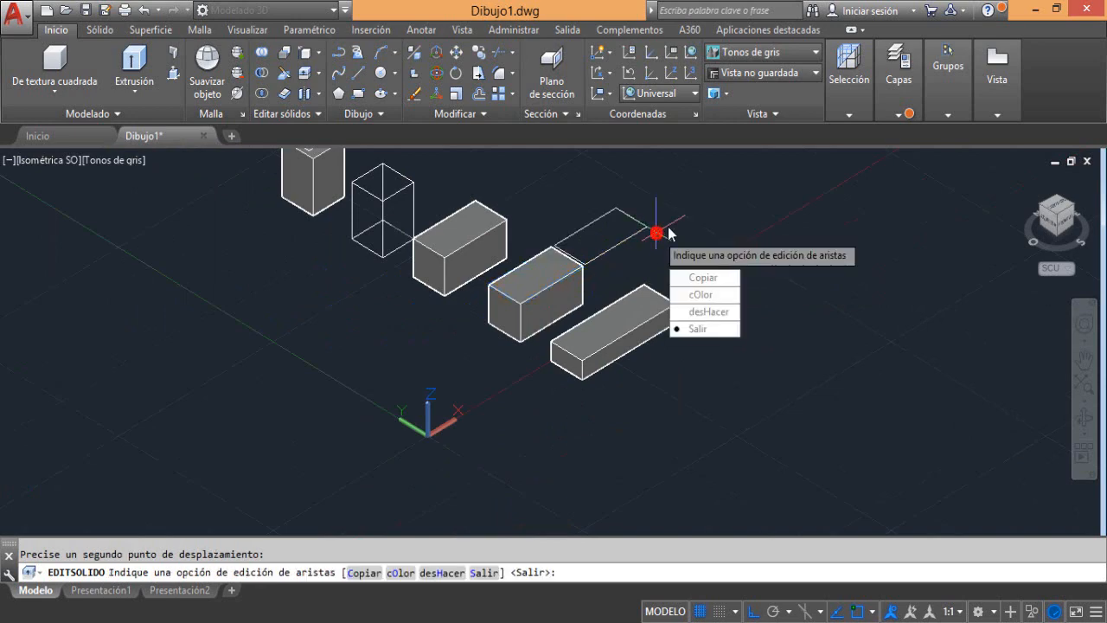
key("Return")
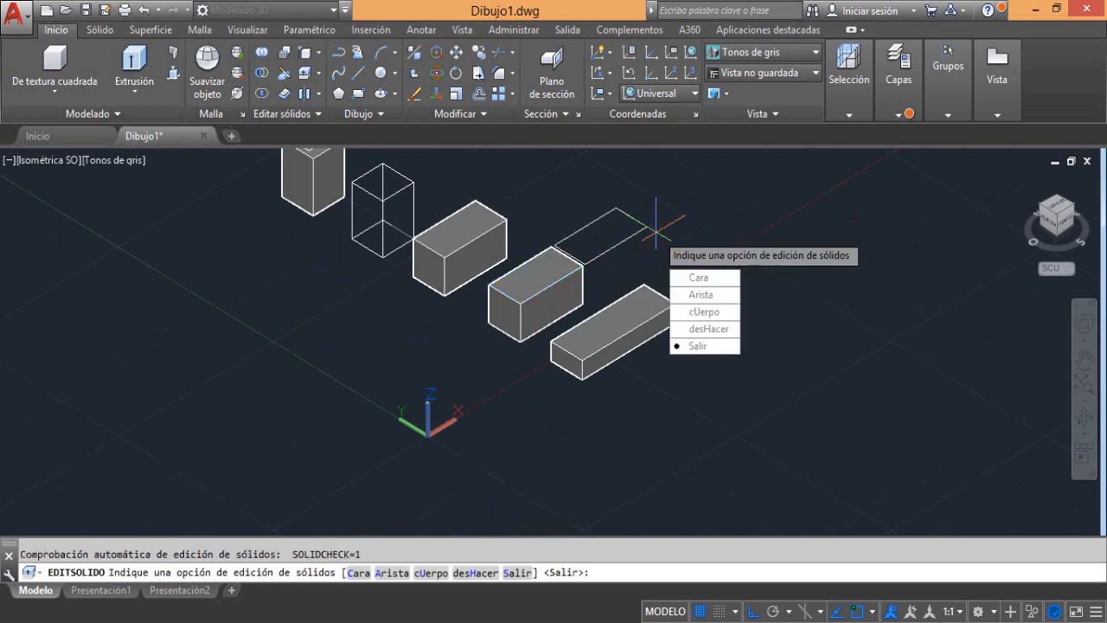
key("Return")
Copy the four edges of the same box's long side face, from its upper back corner to the matching corner of the copied rectangle
scroll(648, 247, "up", 3)
scroll(582, 213, "up", 3)
middle_click_drag(583, 214, 599, 234)
scroll(600, 232, "down", 2)
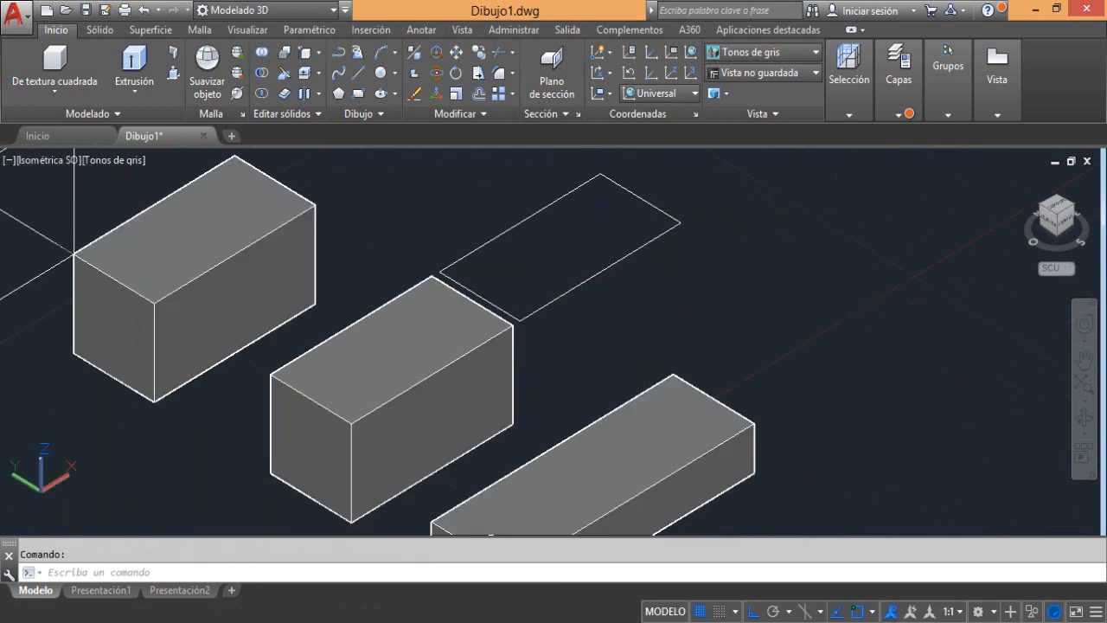
middle_click_drag(585, 306, 602, 277)
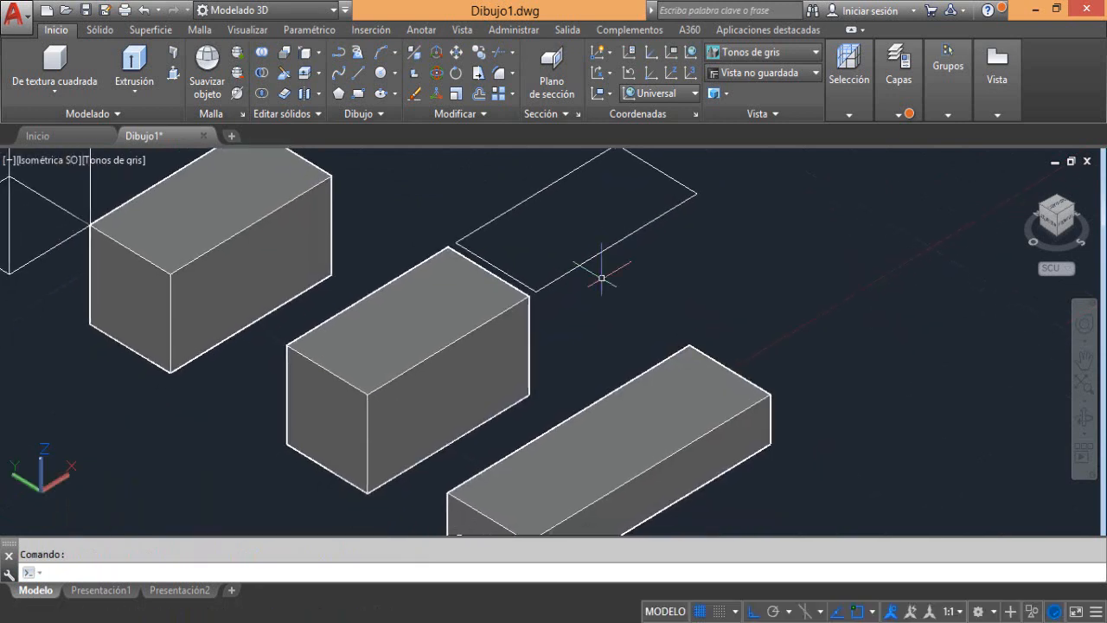
left_click(306, 55)
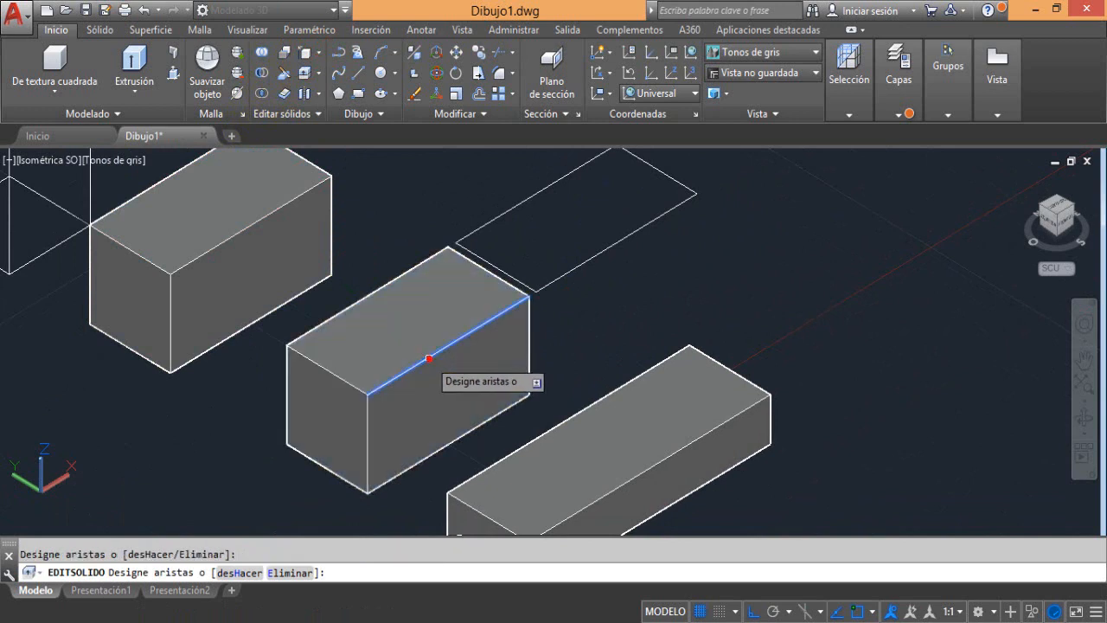
left_click(429, 358)
left_click(369, 420)
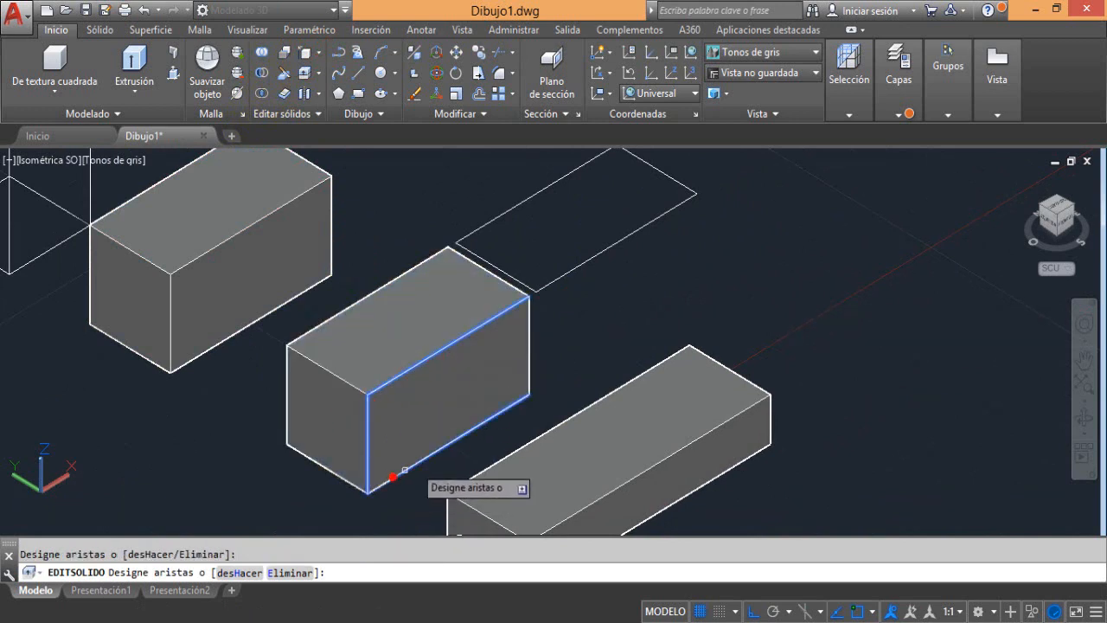
left_click(393, 476)
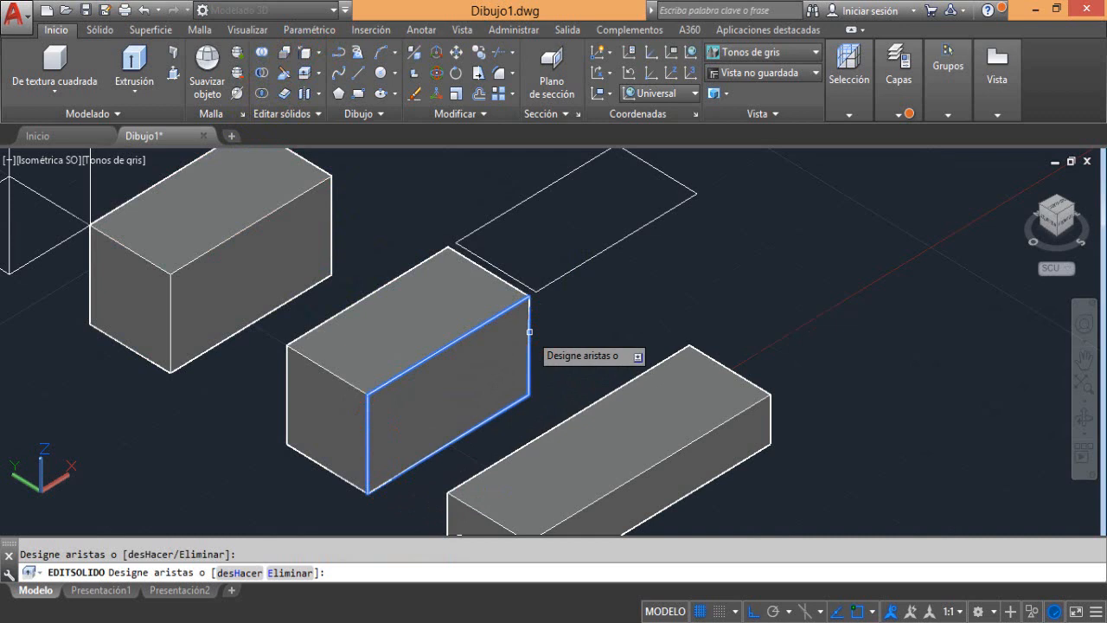
key("Return")
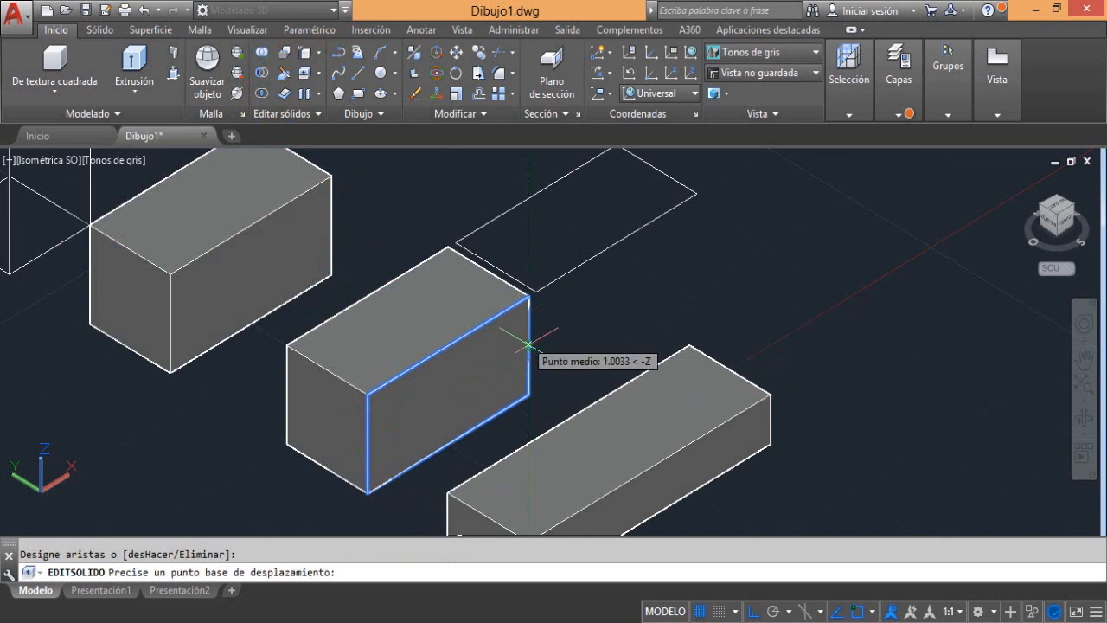
left_click(528, 296)
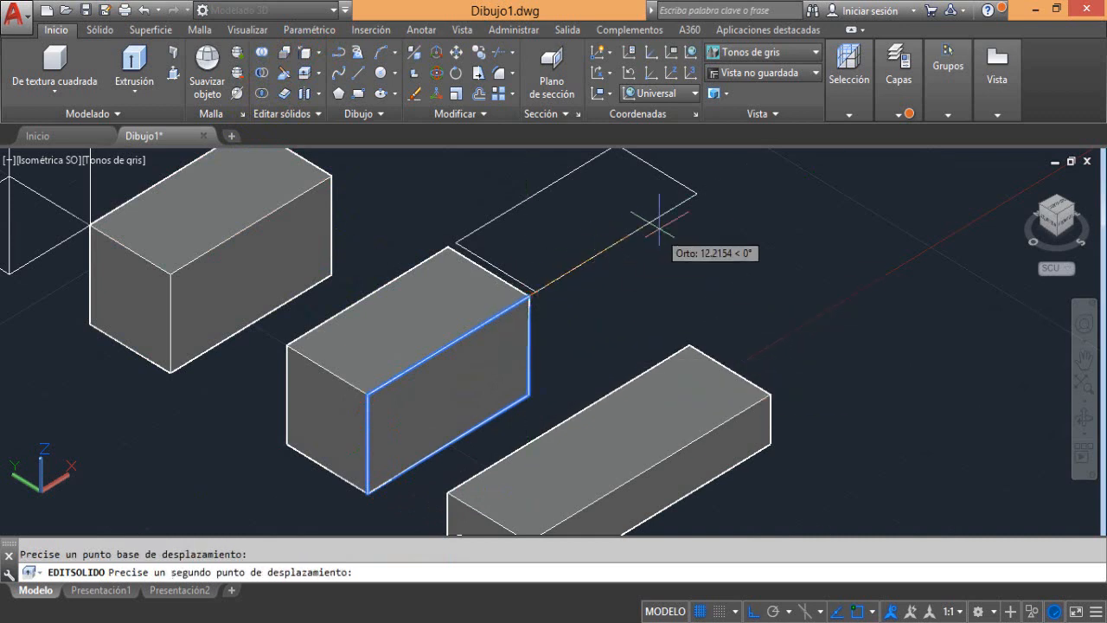
left_click(697, 193)
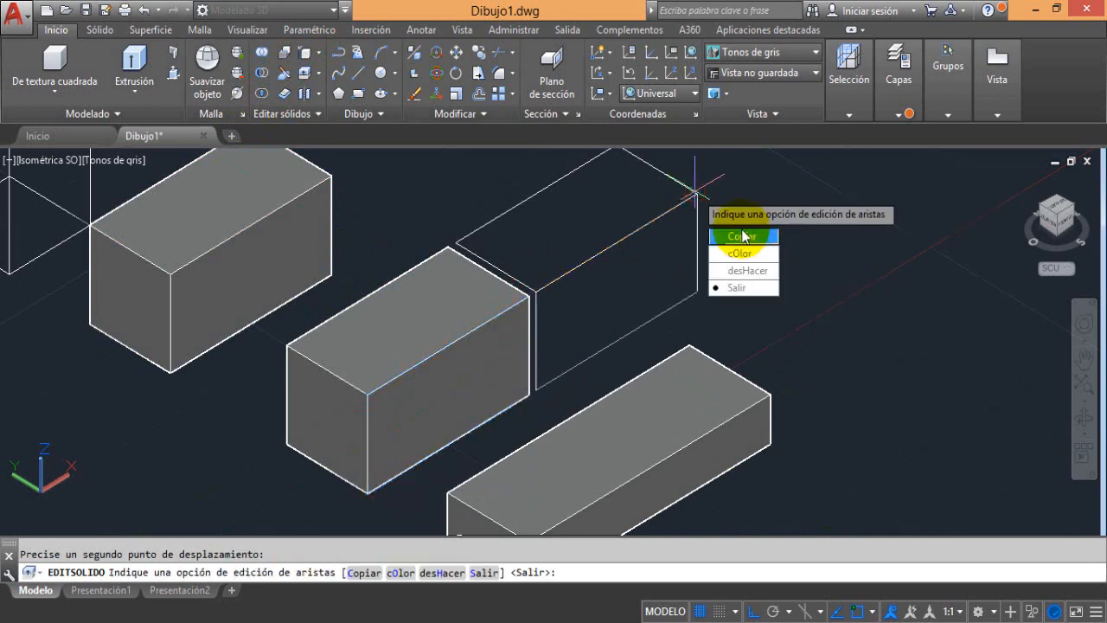
key("Escape")
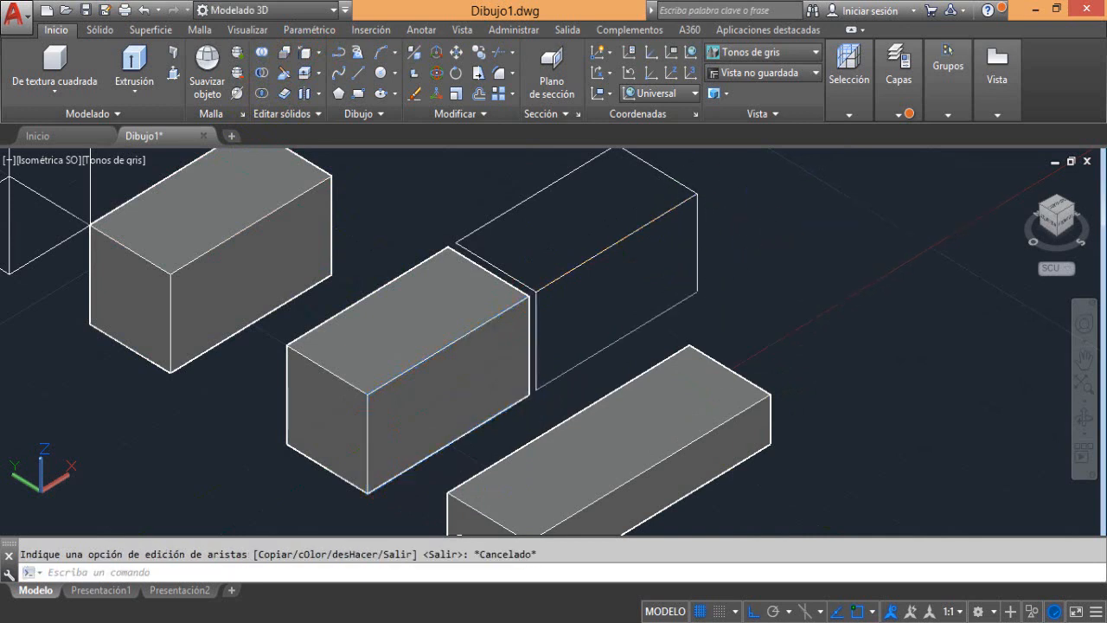
scroll(749, 270, "up", 2)
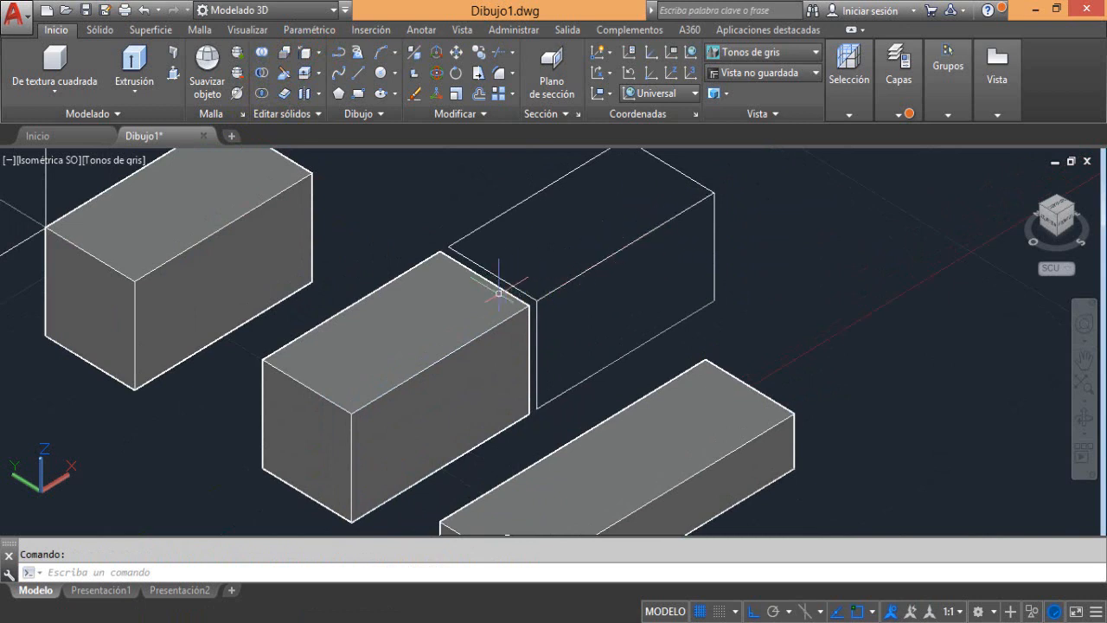
mouse_move(404, 364)
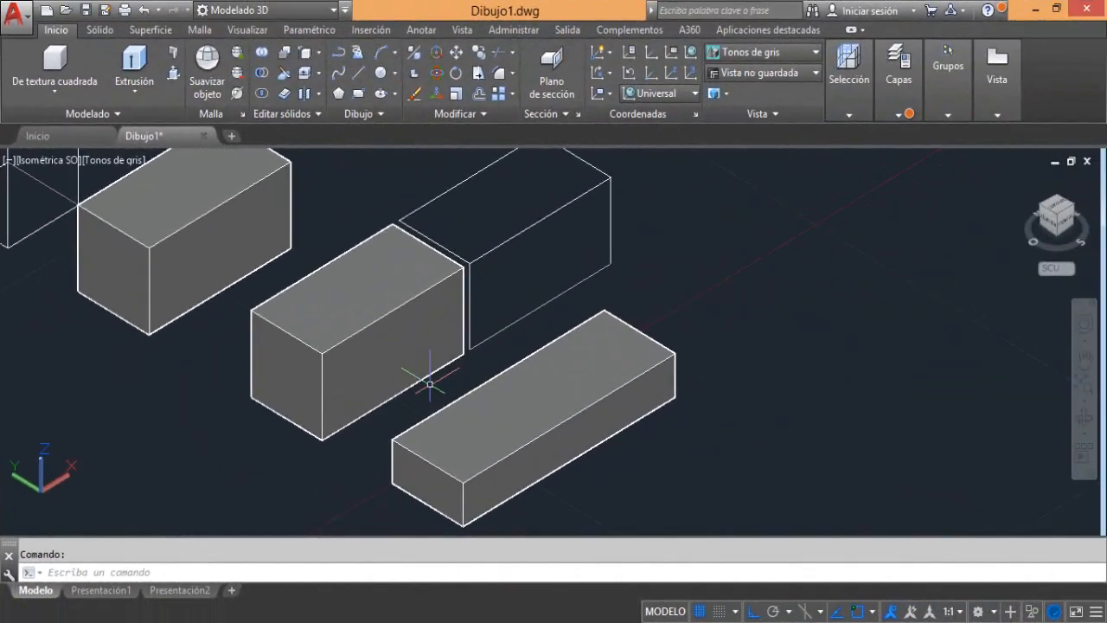
mouse_move(372, 284)
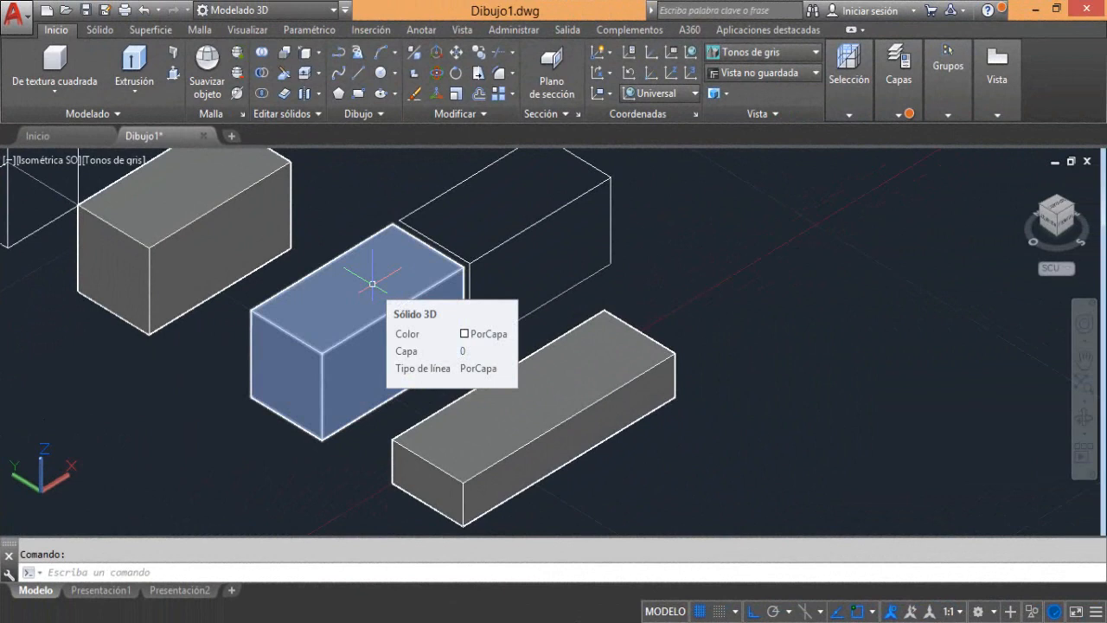
left_click(279, 116)
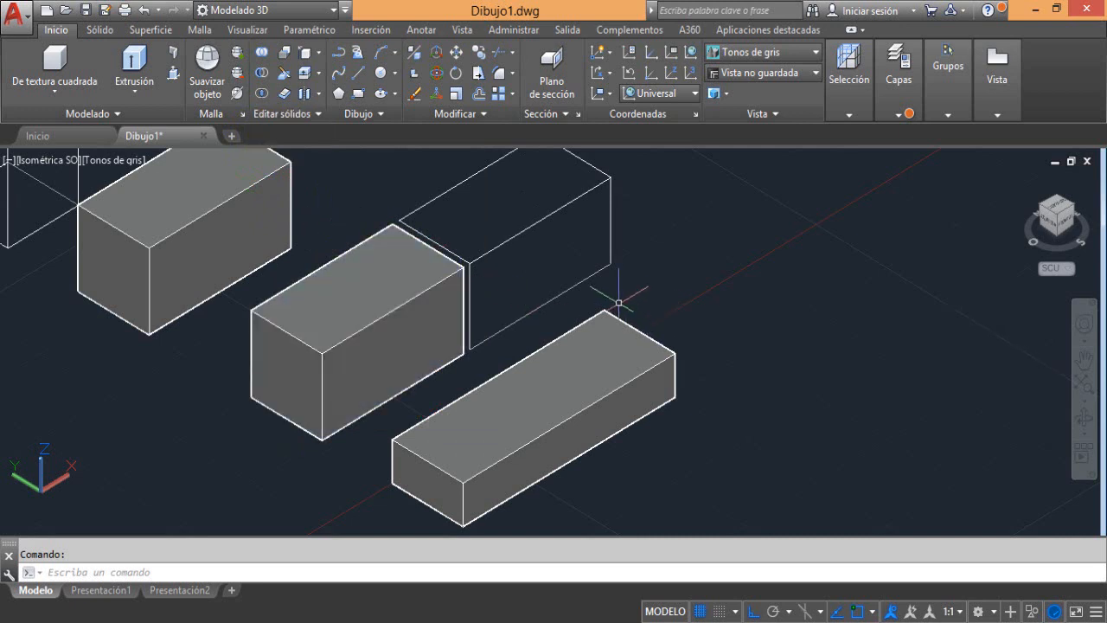
left_click(197, 156)
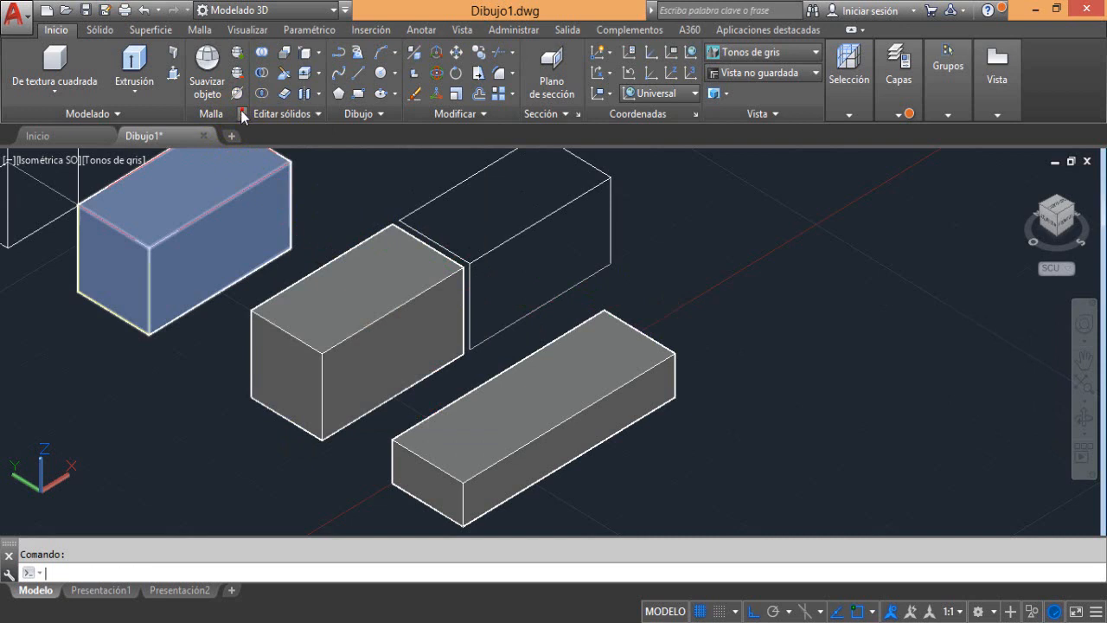
Switch to the Elementos 3D básicos workspace and create a roughly cubic mesh box in the empty area beyond the solid boxes
left_click(268, 10)
left_click(259, 44)
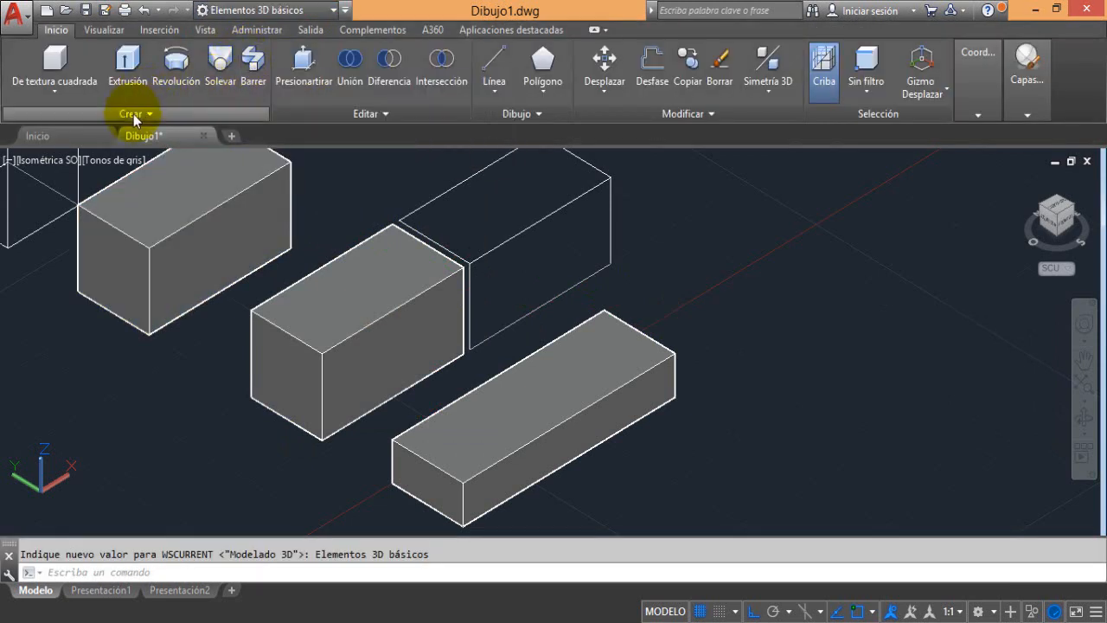
left_click(131, 114)
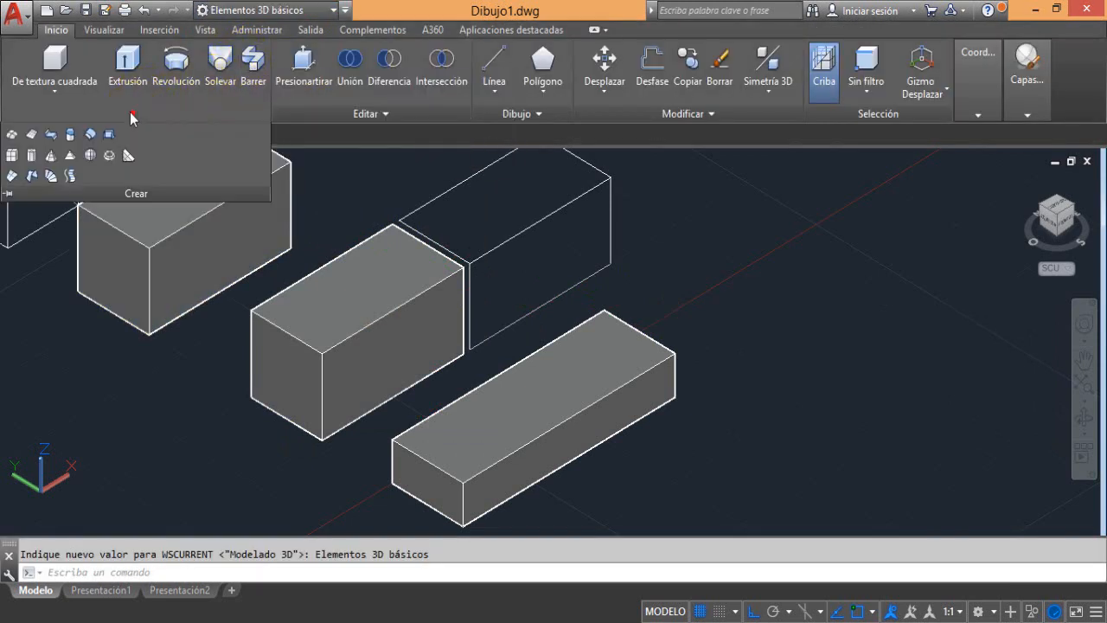
left_click(12, 157)
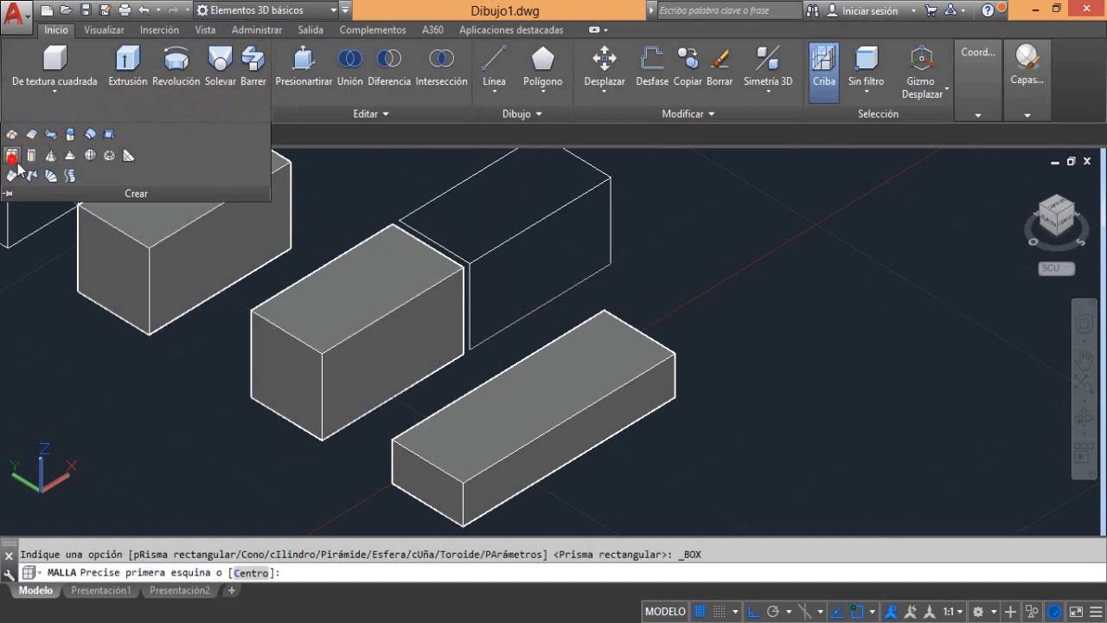
left_click(732, 271)
left_click(967, 275)
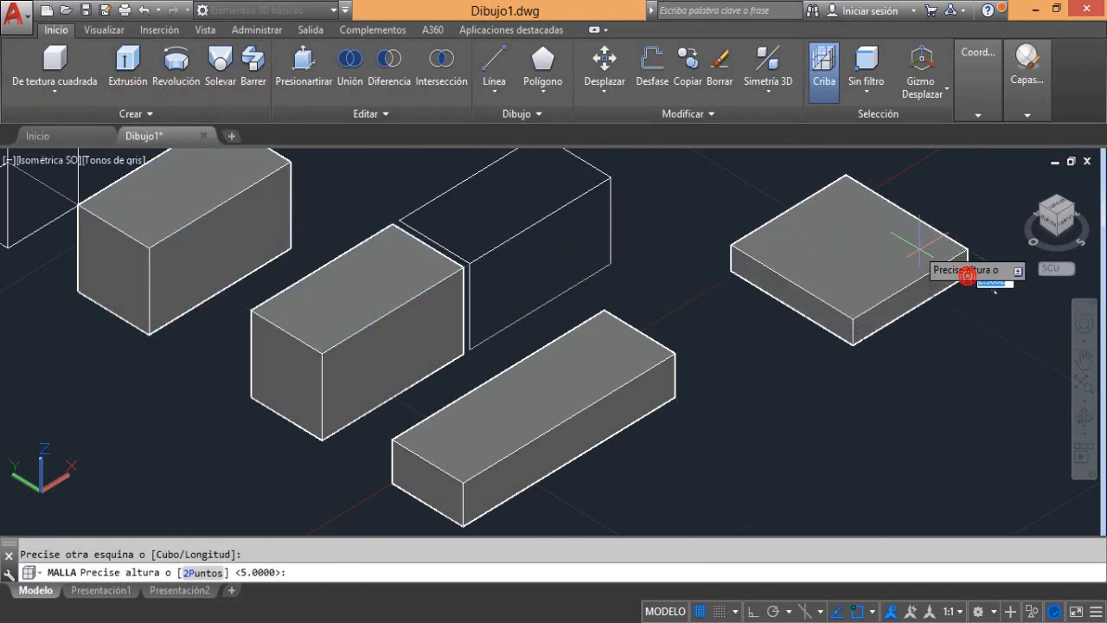
middle_click_drag(909, 249, 624, 346)
left_click(635, 264)
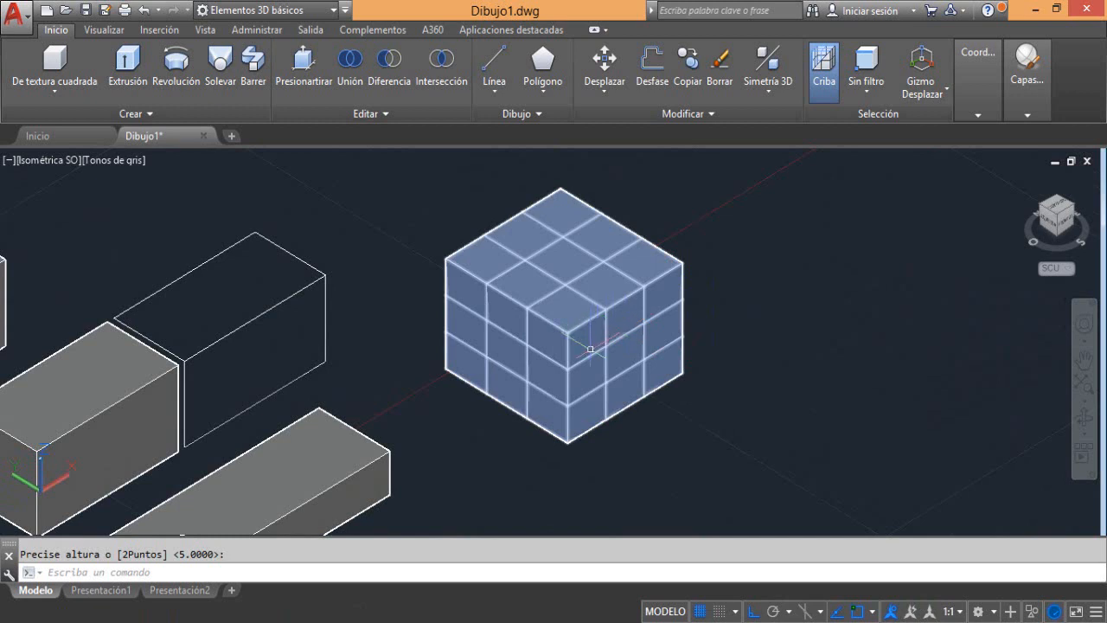
left_click(138, 113)
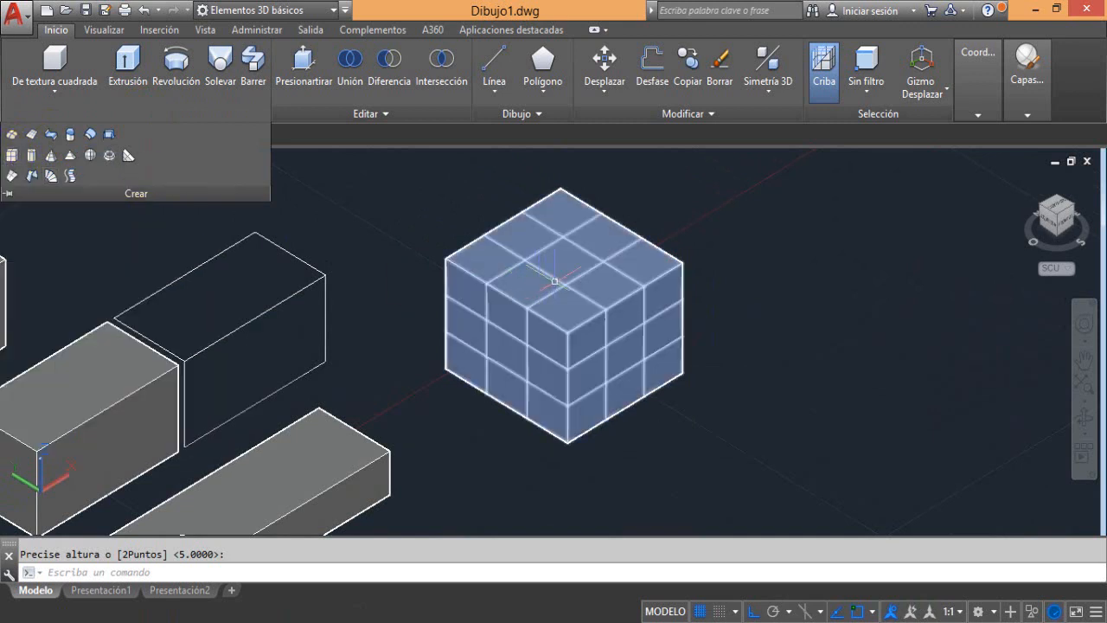
middle_click_drag(591, 296, 655, 288)
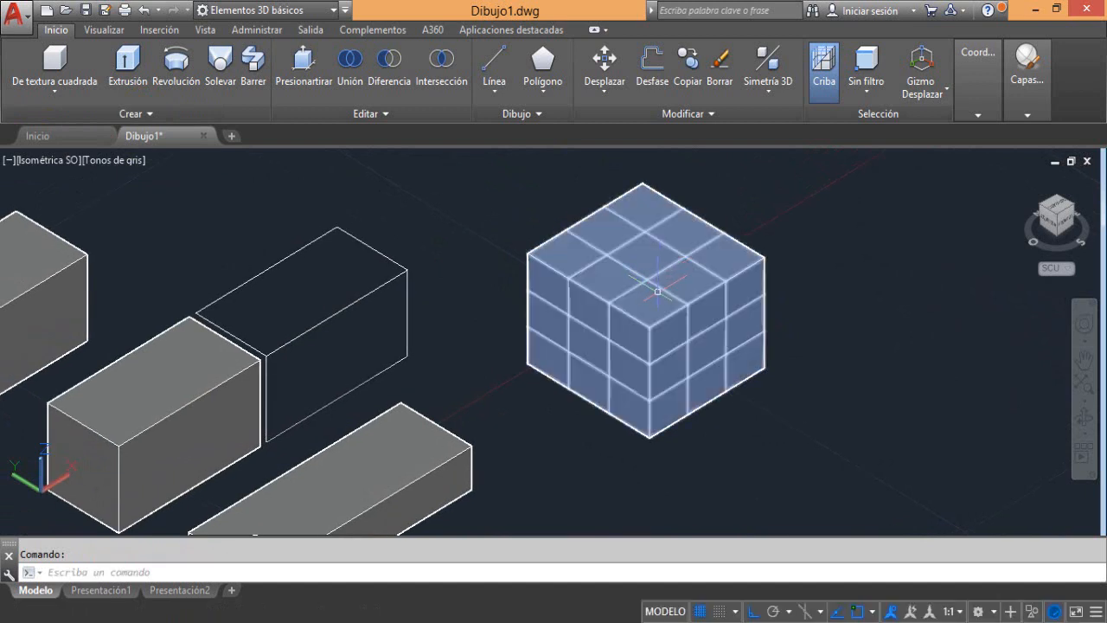
mouse_move(657, 291)
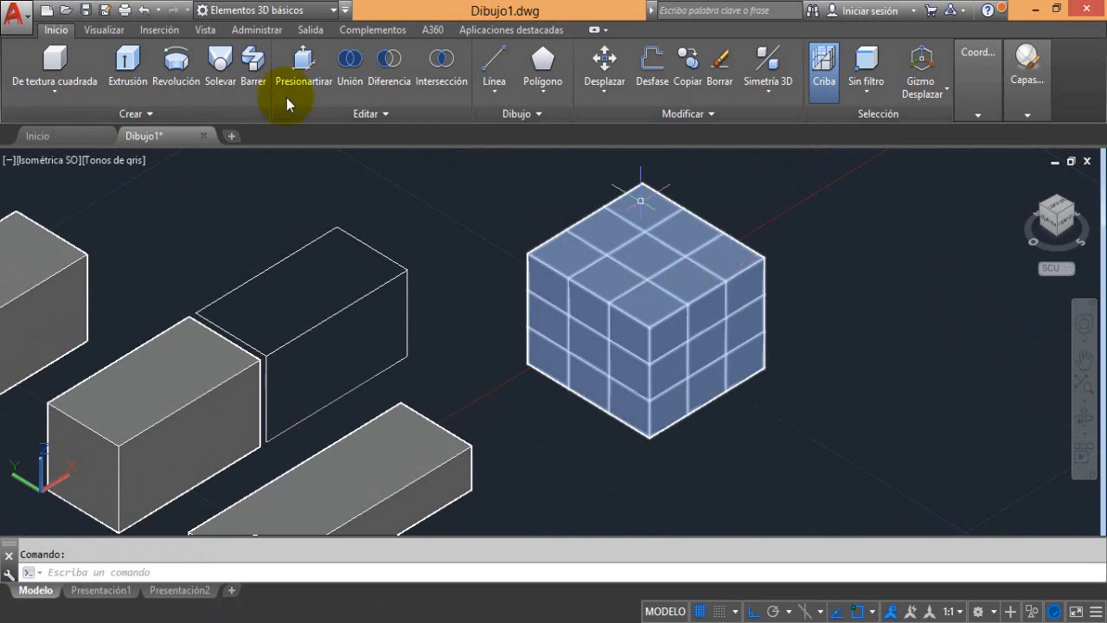
Switch to the Modelado 3D workspace
left_click(335, 12)
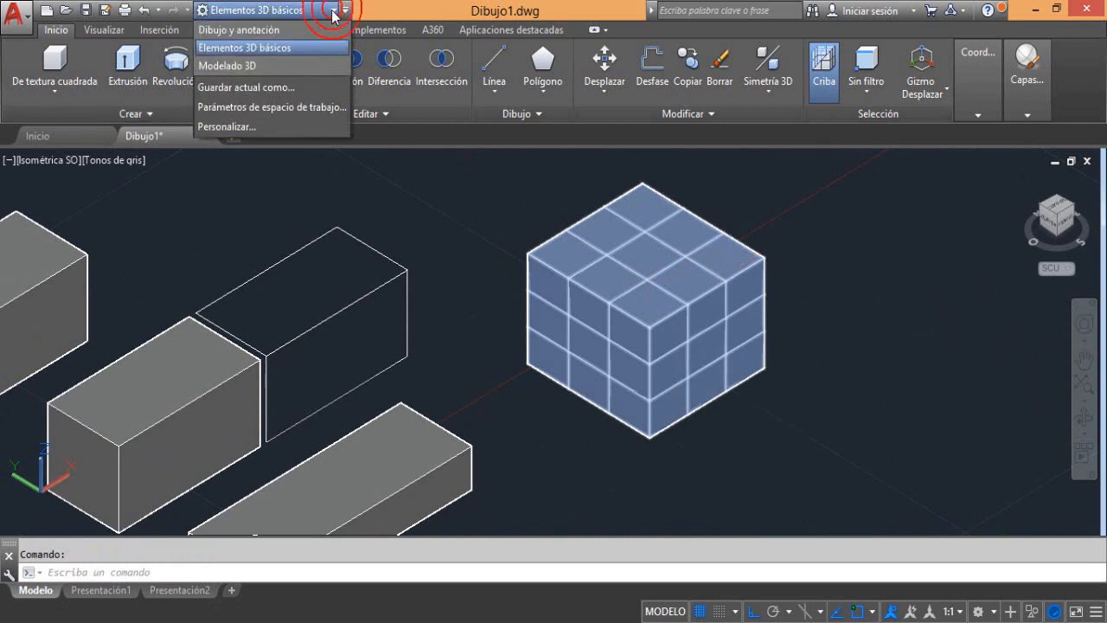
left_click(232, 67)
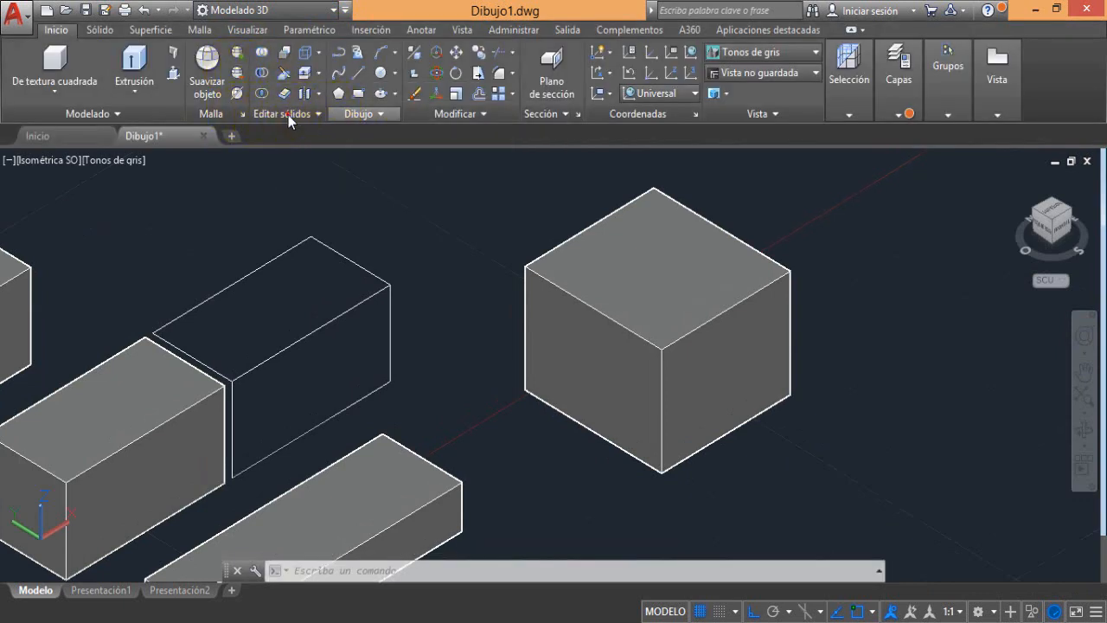
Try to convert the cubic mesh box to a solid with Convertir en sólido
left_click(289, 115)
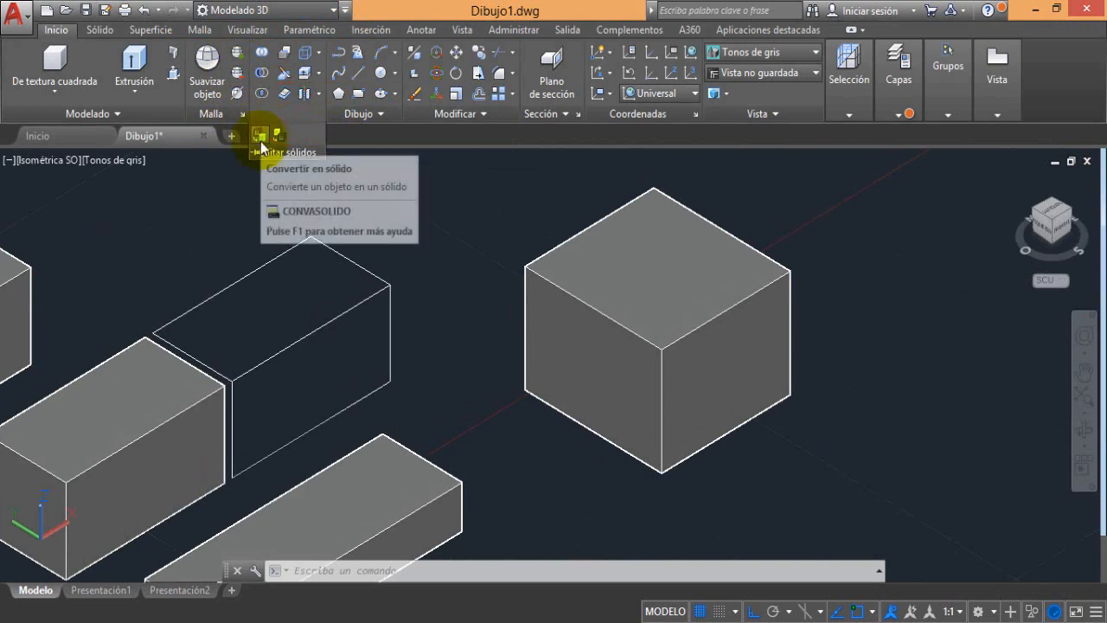
left_click(259, 137)
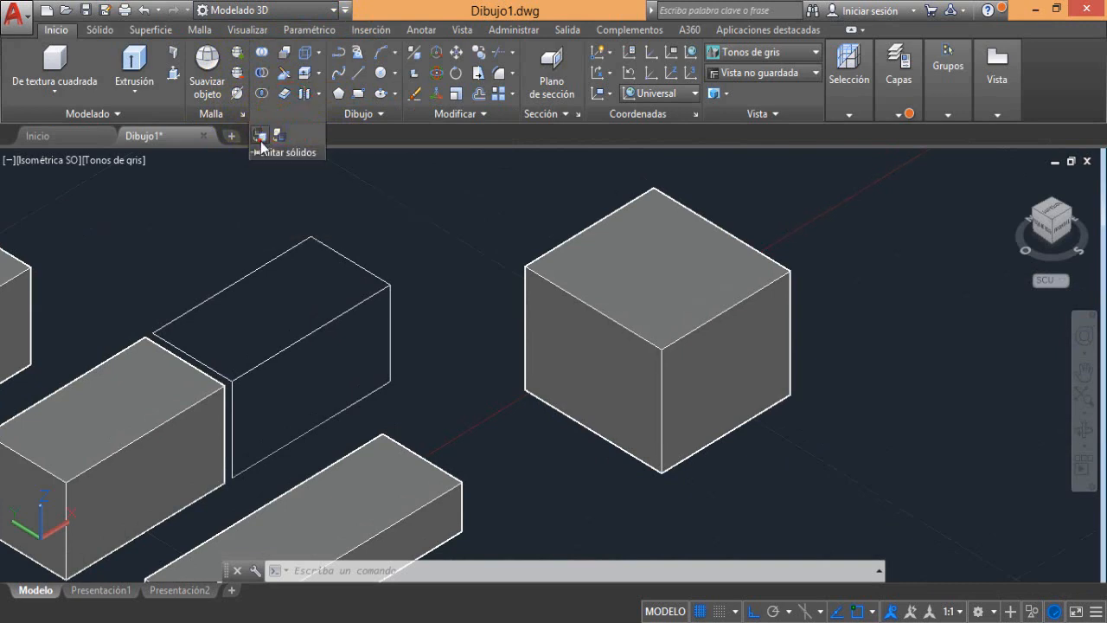
left_click(583, 299)
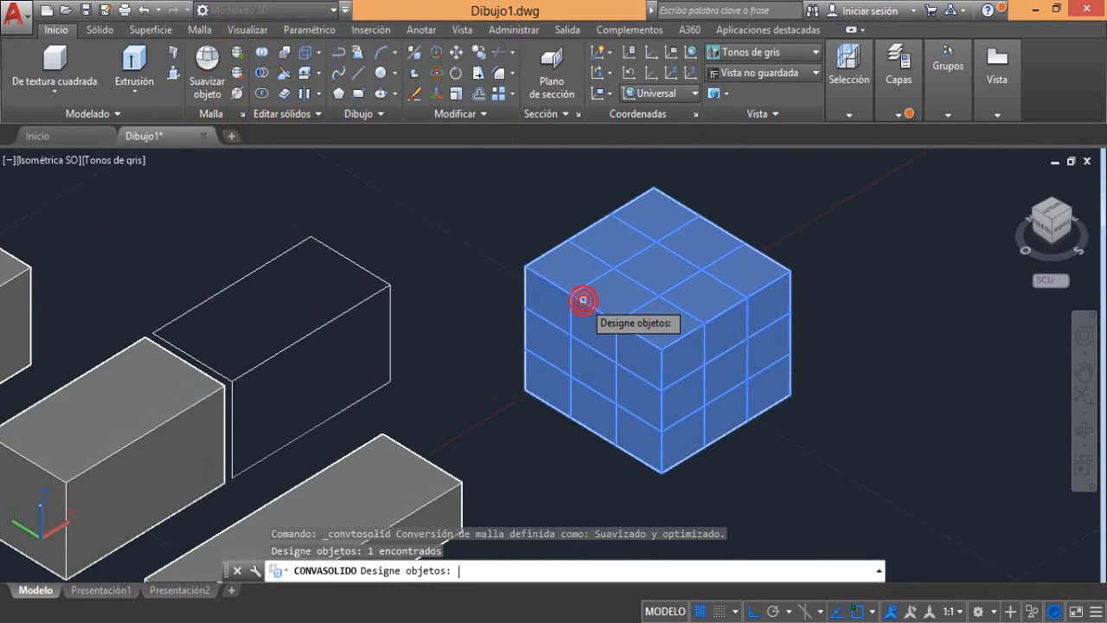
key("Return")
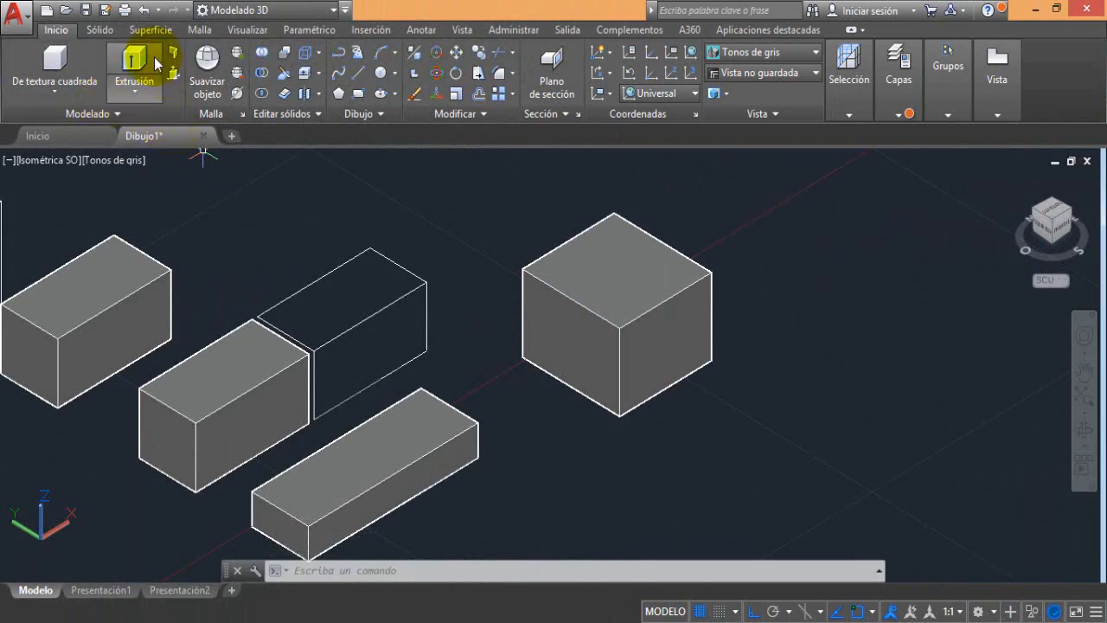
Create a mesh cylinder with a radius of about 6.6 and a height of about 19 in the empty area beyond the mesh box
left_click(197, 29)
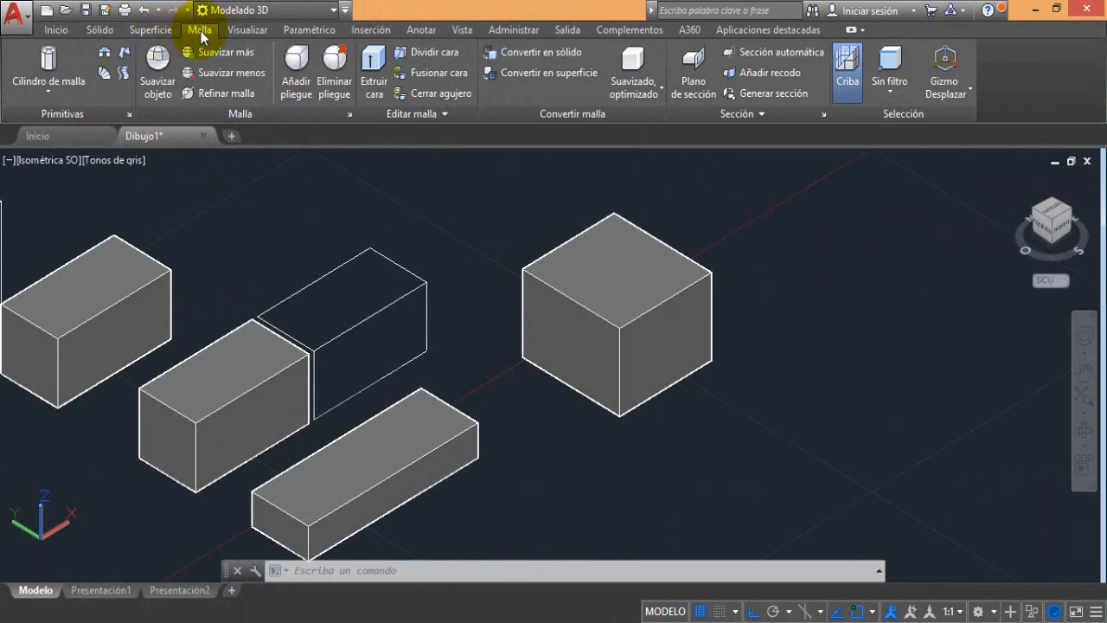
left_click(30, 69)
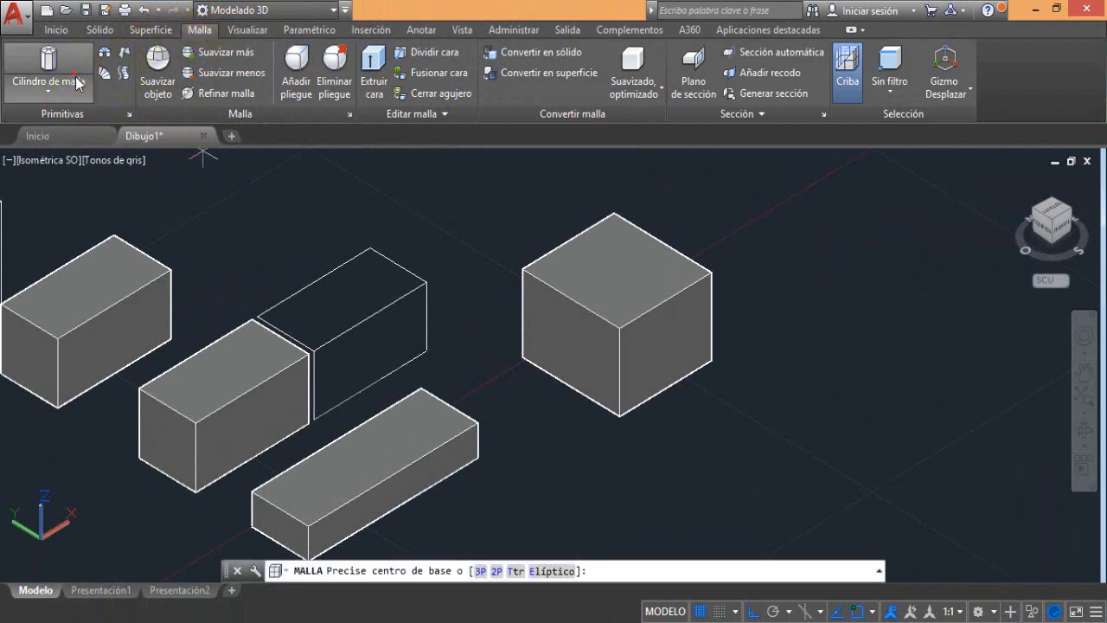
left_click(60, 90)
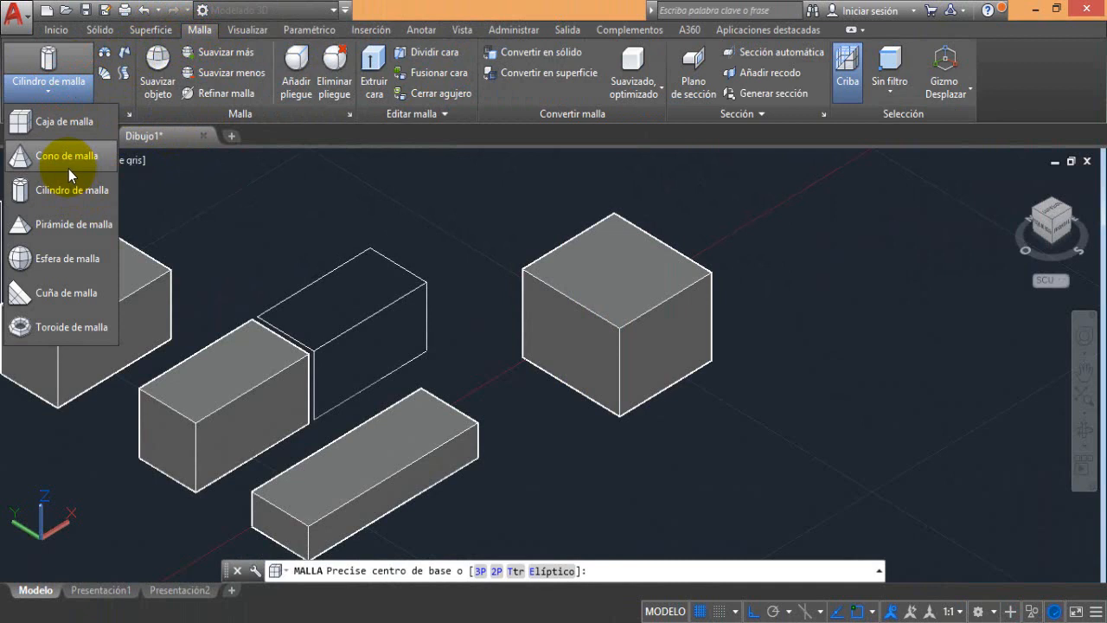
left_click(64, 193)
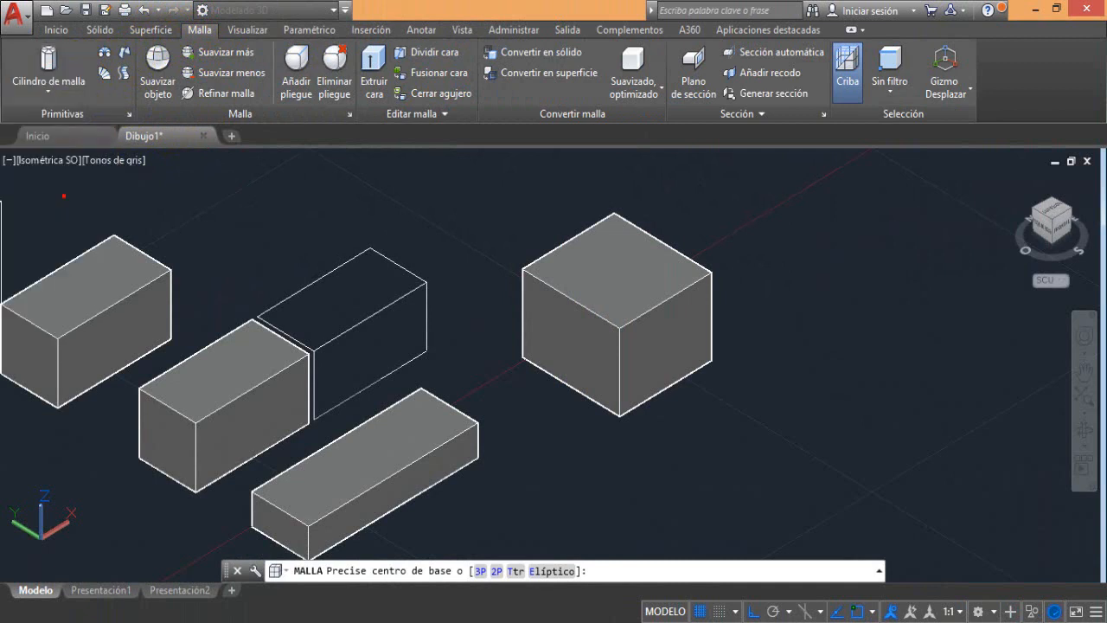
left_click(814, 350)
left_click(844, 333)
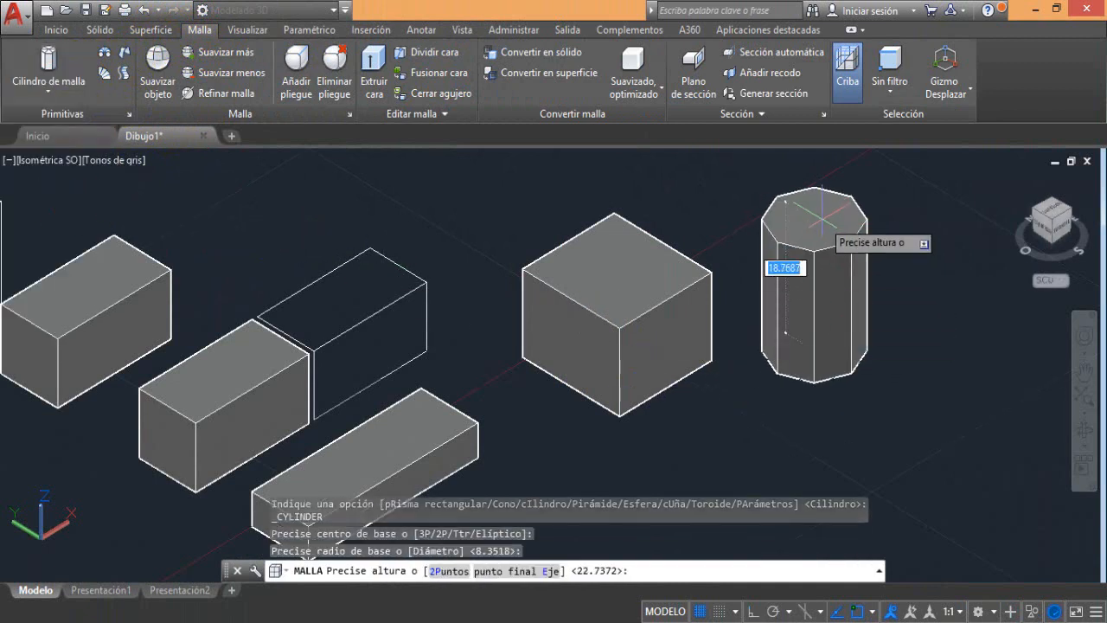
left_click(815, 216)
Create a mesh cone beside the mesh cylinder, slightly wider at its base than the cylinder and somewhat shorter
left_click(54, 91)
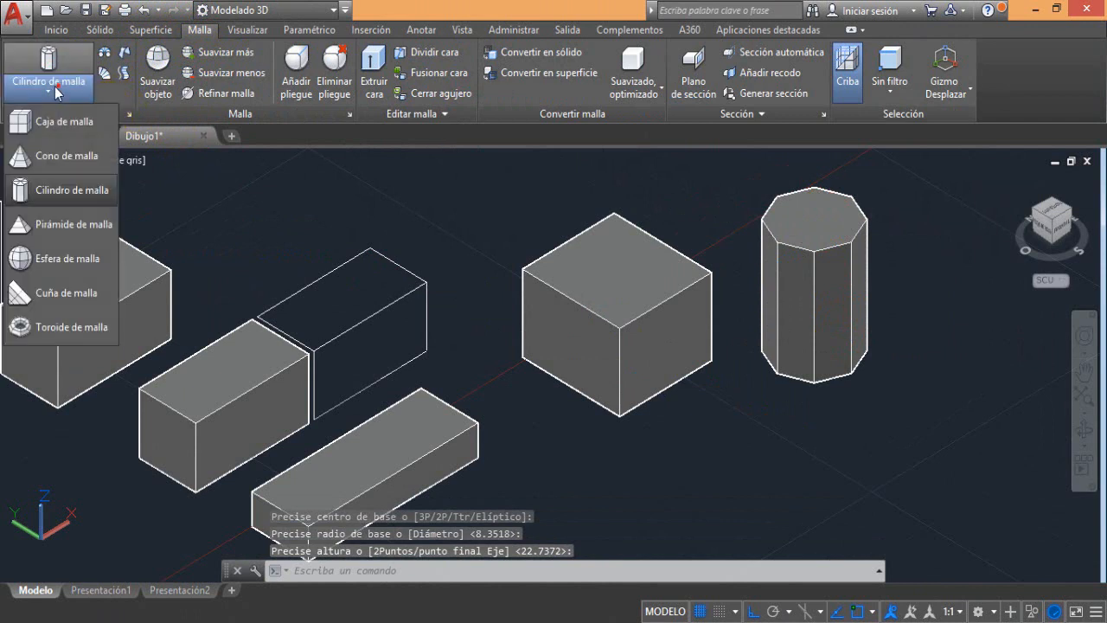
left_click(52, 150)
middle_click_drag(747, 425, 611, 415)
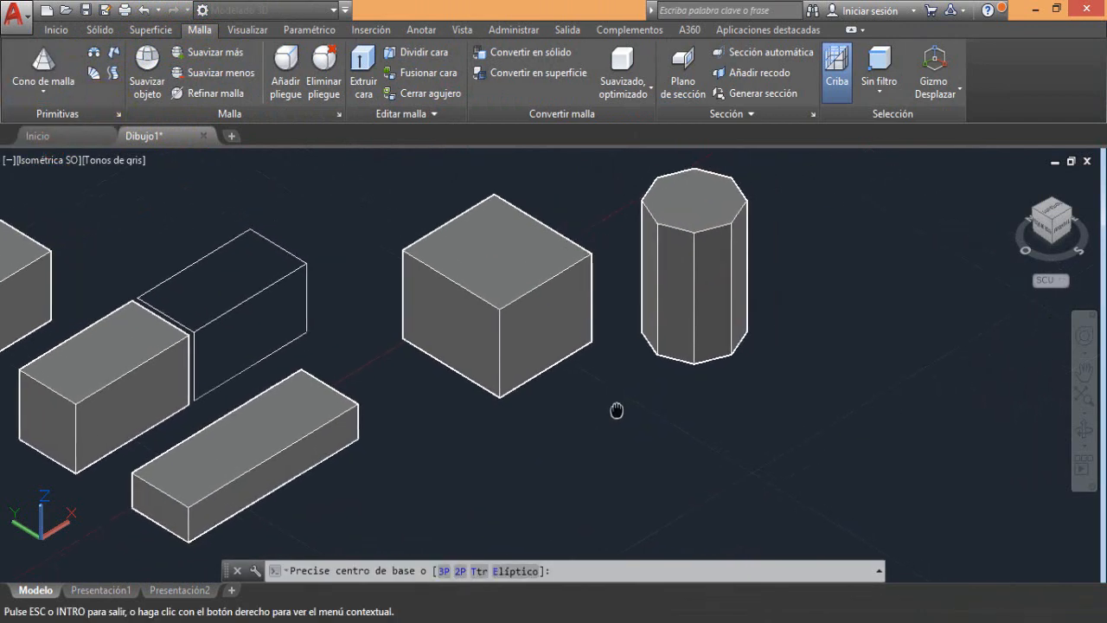
left_click(812, 400)
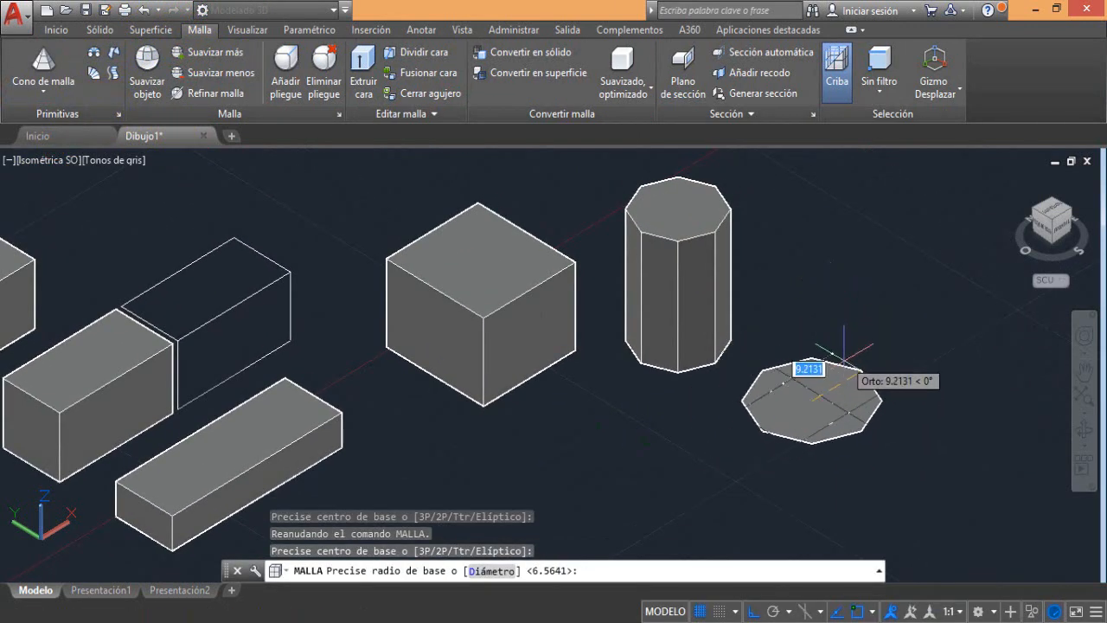
left_click(809, 365)
left_click(811, 257)
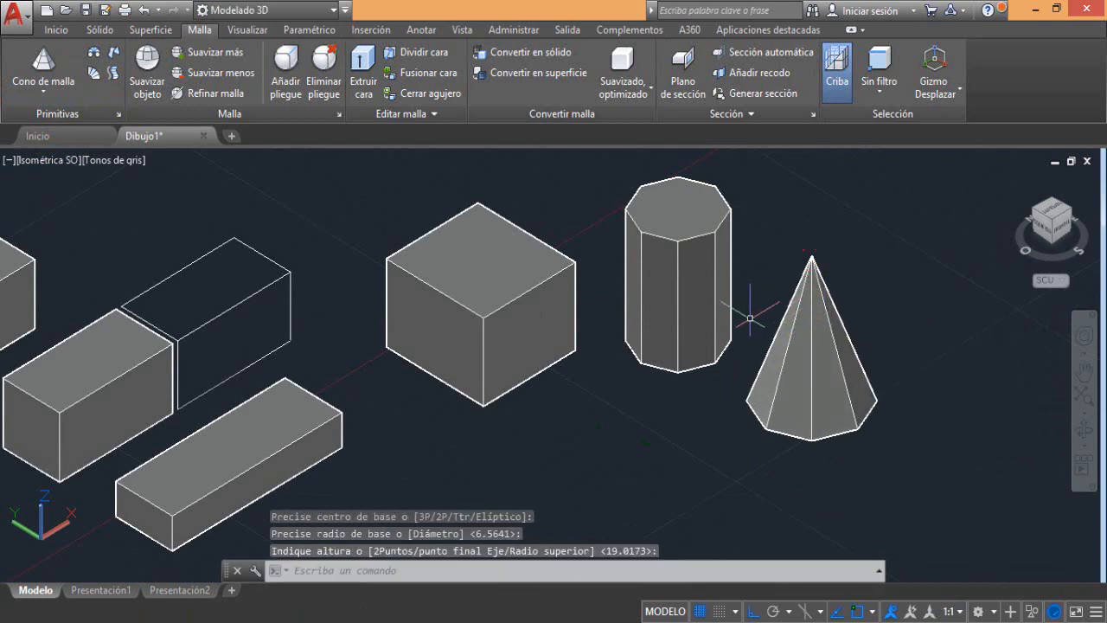
Convert the mesh box, mesh cylinder and mesh cone together to solids with Convertir en sólido and check the cylinder's object type
middle_click_drag(580, 310, 492, 380)
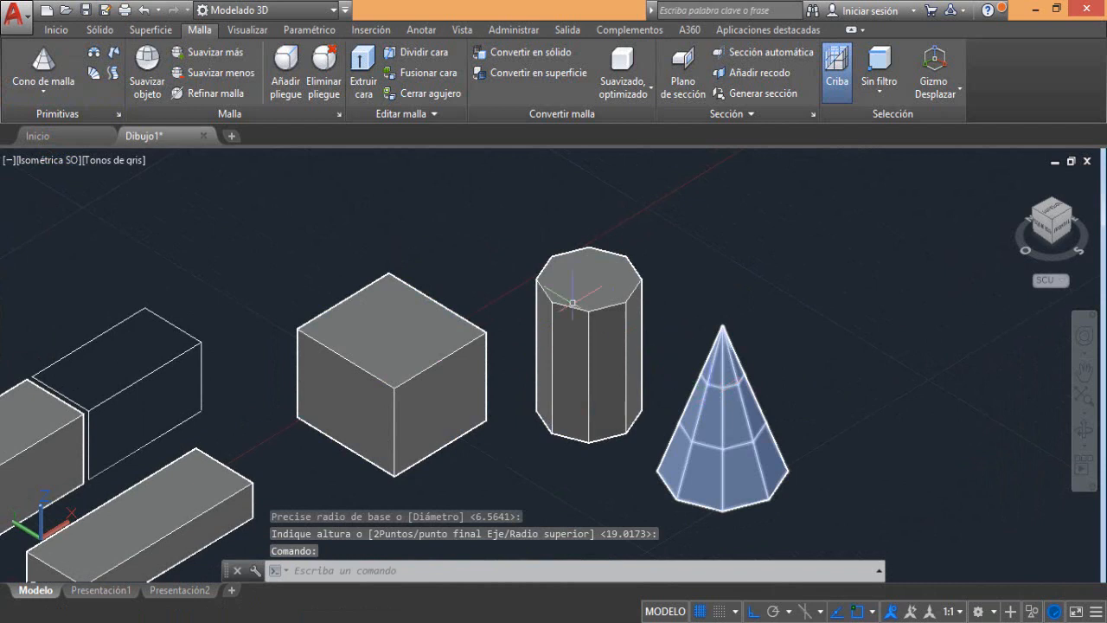
left_click(63, 34)
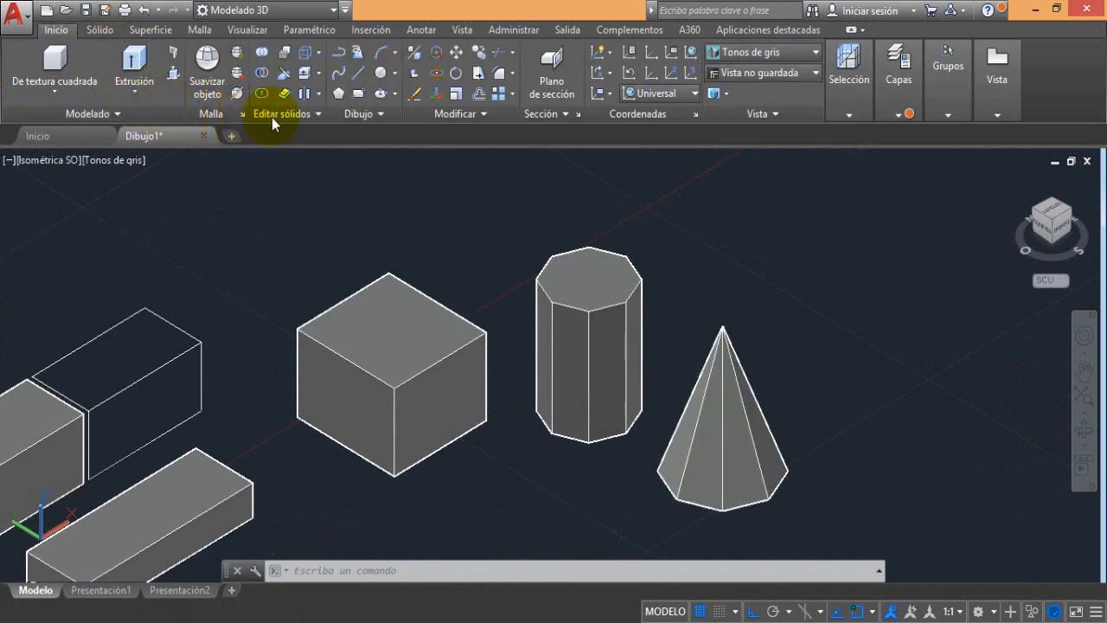
left_click_drag(272, 117, 279, 121)
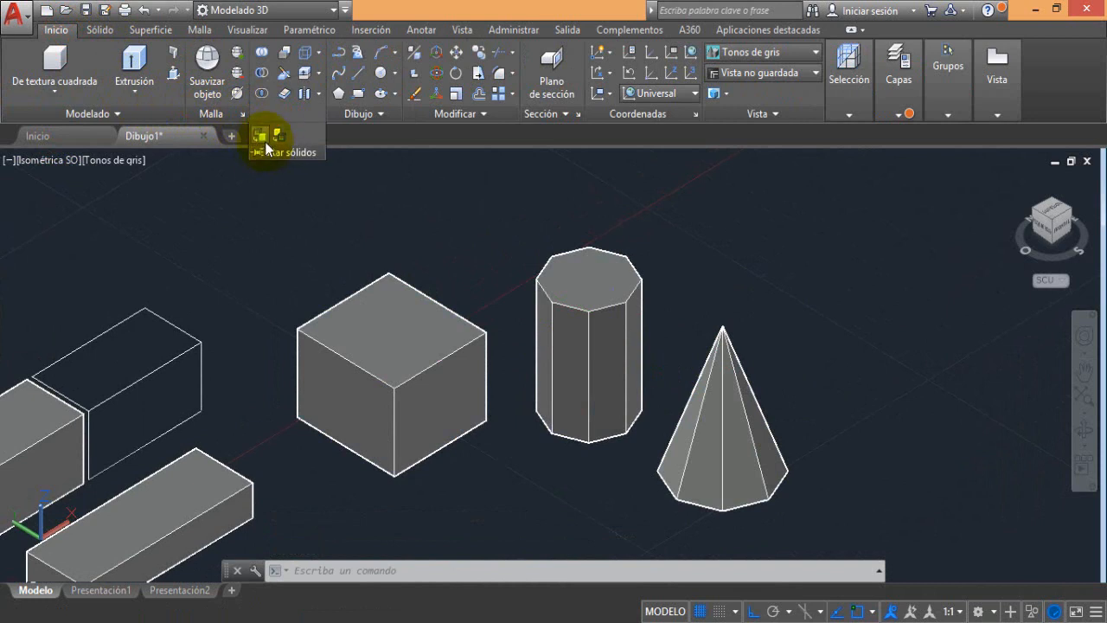
left_click(261, 138)
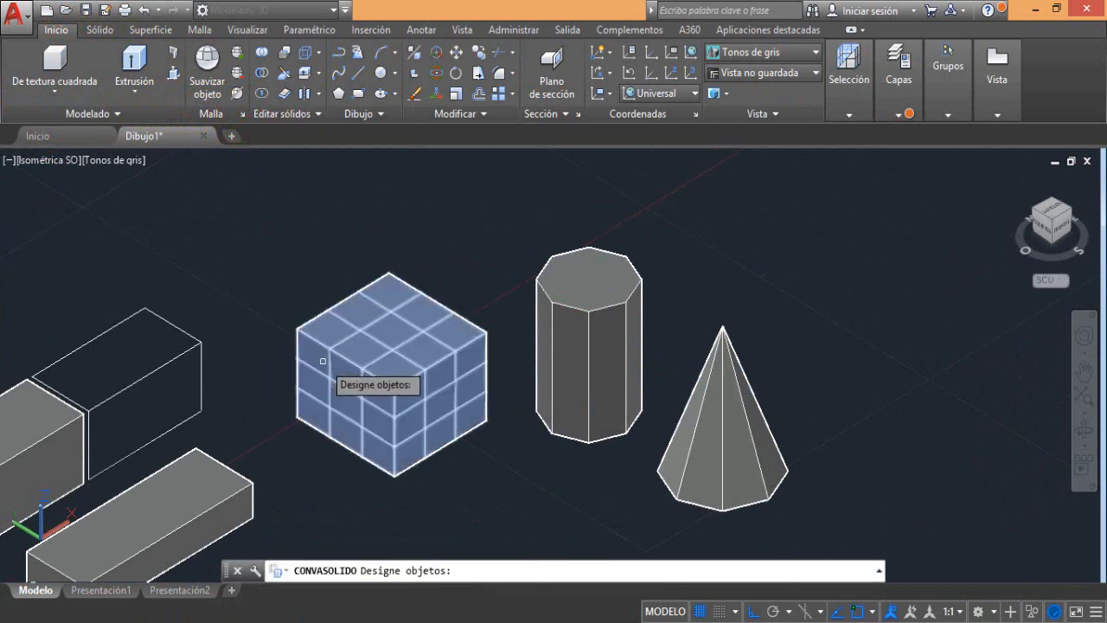
left_click(323, 360)
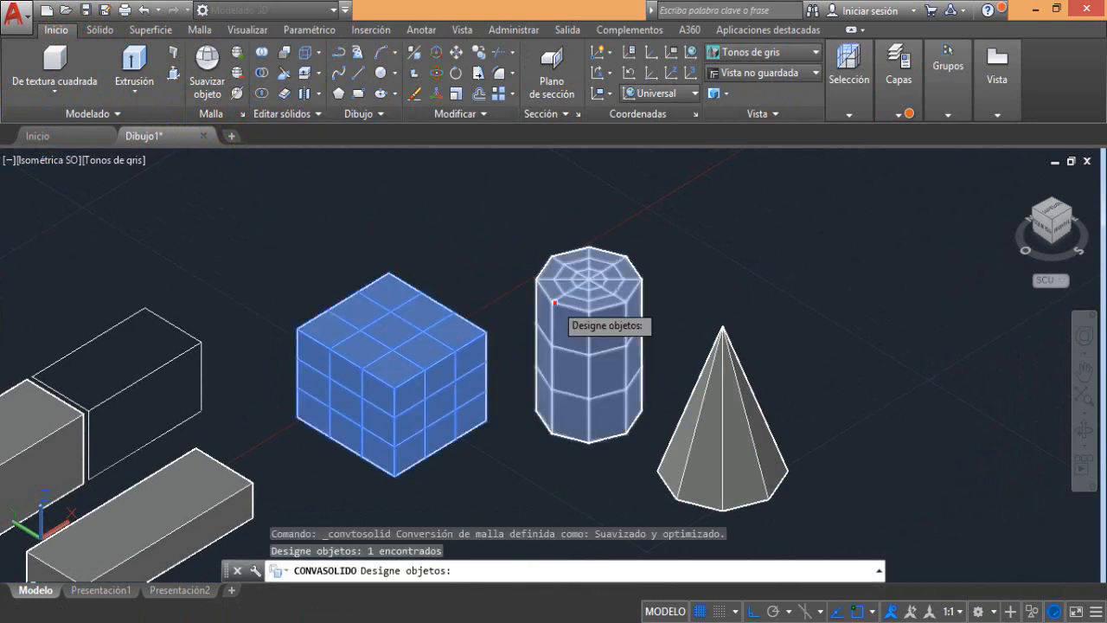
left_click(606, 329)
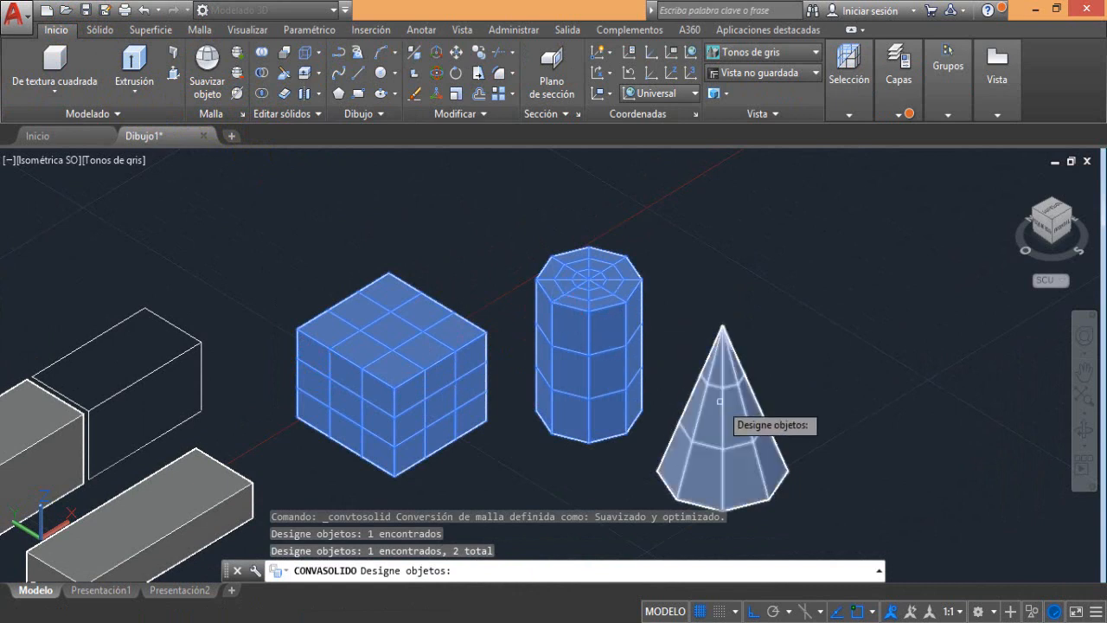
left_click(719, 402)
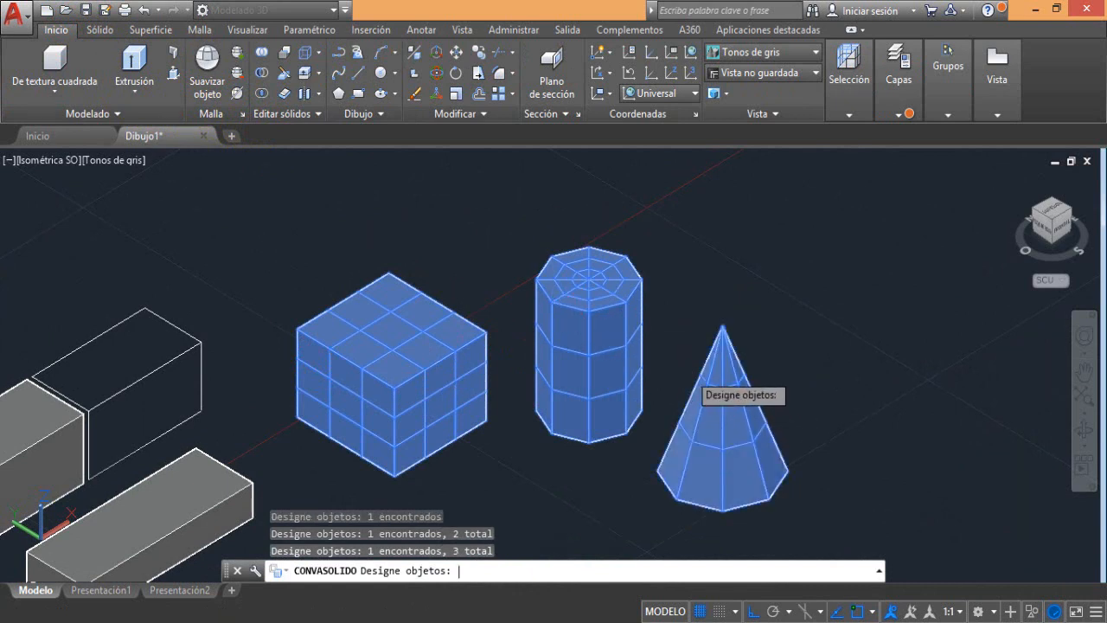
key("Return")
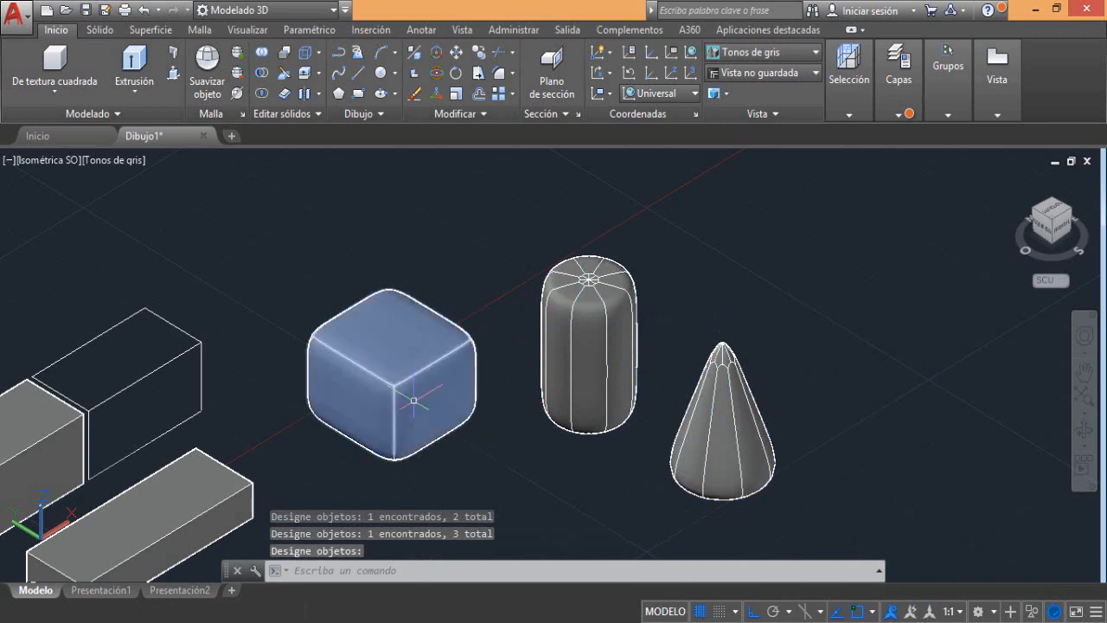
scroll(415, 400, "up", 2)
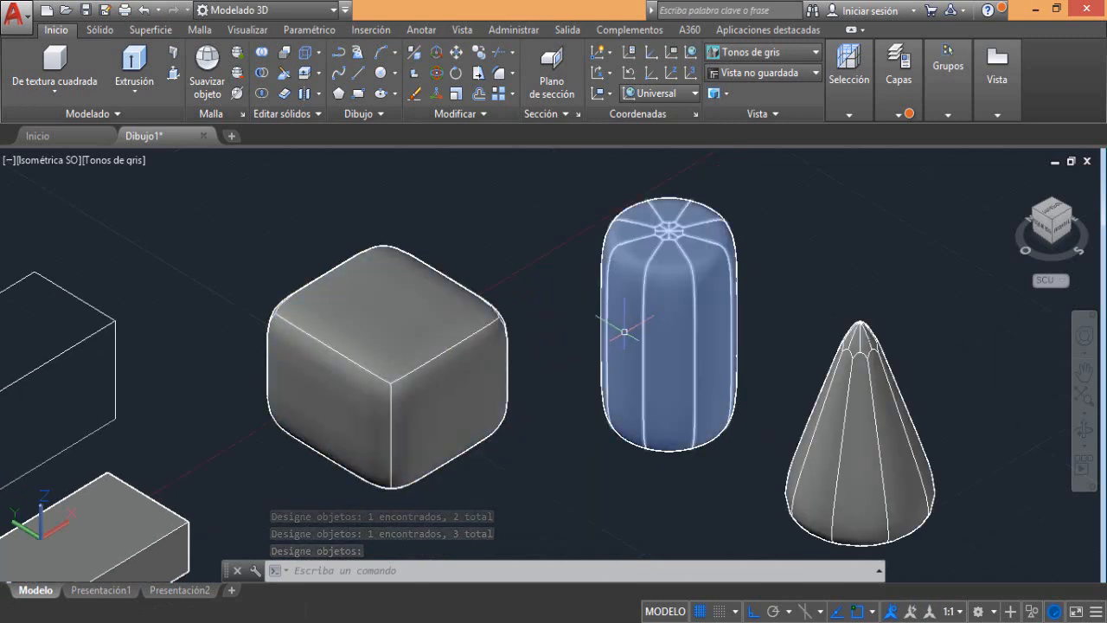
mouse_move(624, 331)
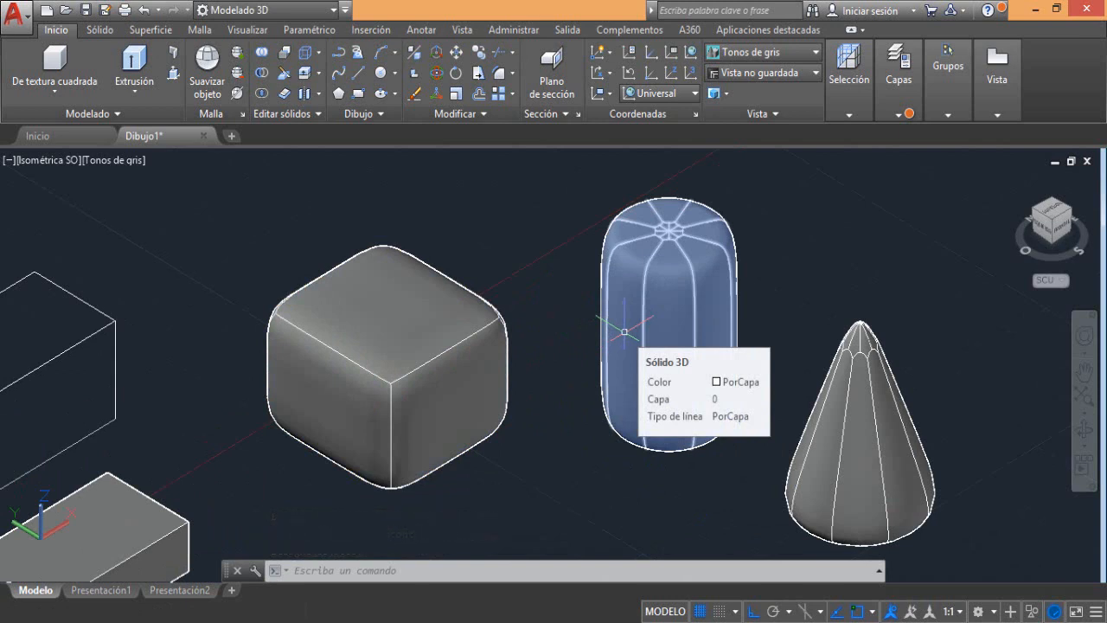
Dock the floating command line below the drawing area
left_click(228, 575)
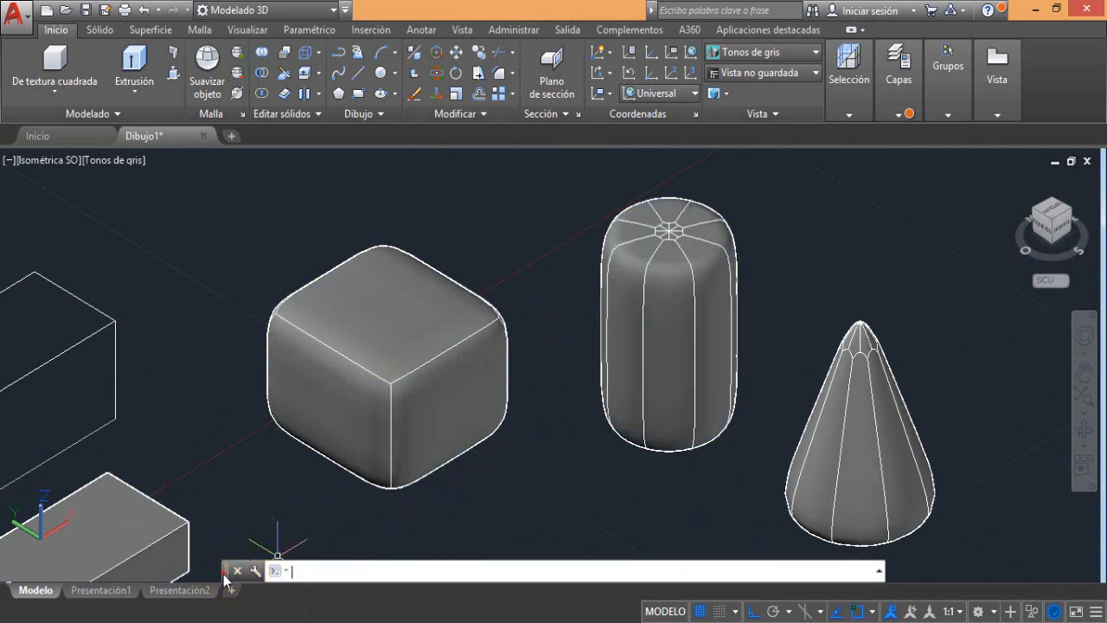
left_click_drag(197, 606, 200, 605)
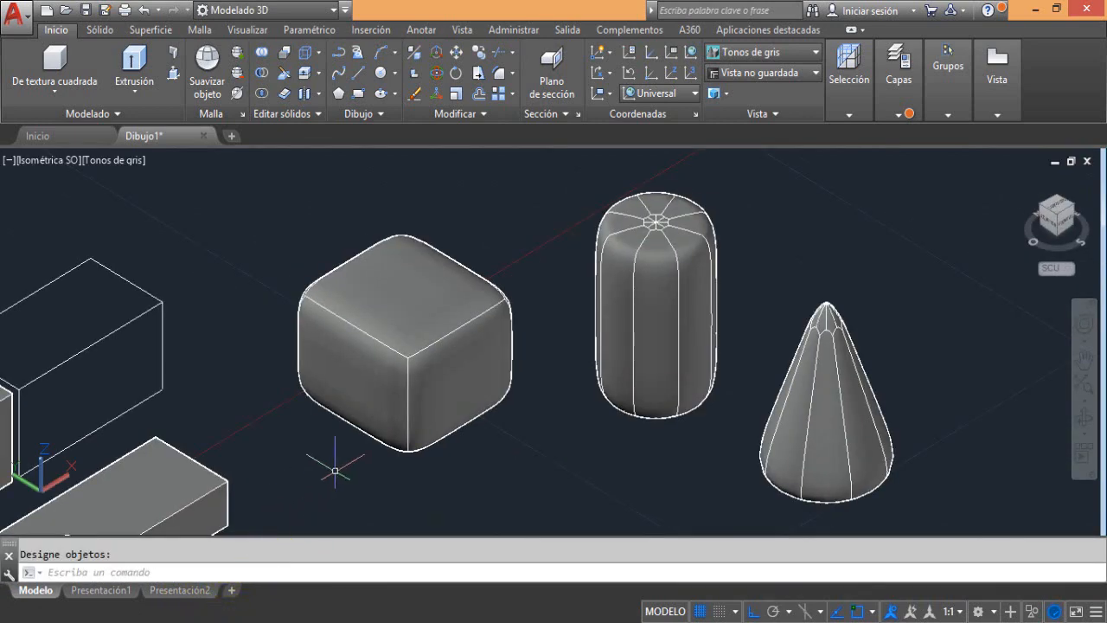
Convert the solid box beside the wireframe box to surfaces with Convertir en superficie and select it to inspect the result
middle_click_drag(341, 475, 521, 383)
scroll(521, 383, "down", 2)
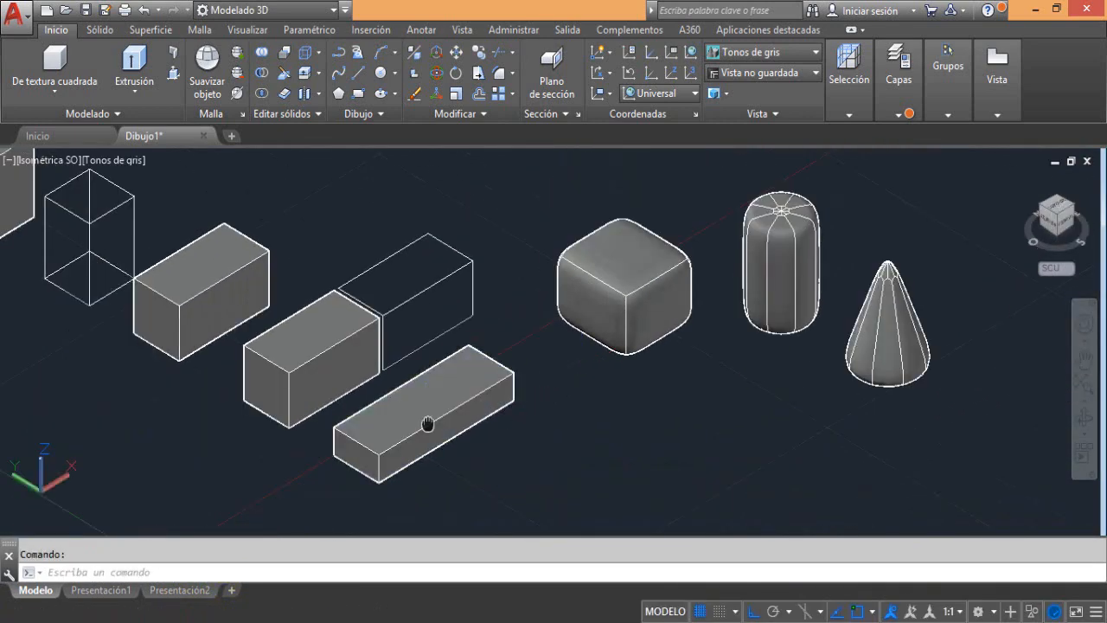
middle_click_drag(427, 424, 571, 458)
scroll(307, 322, "up", 4)
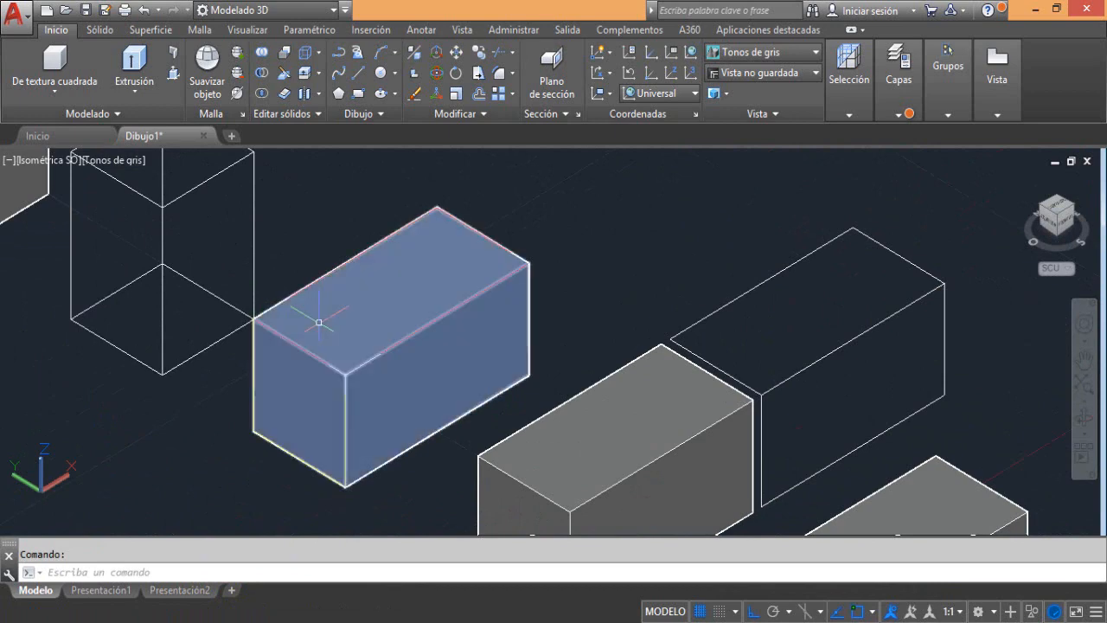
middle_click_drag(318, 322, 401, 324)
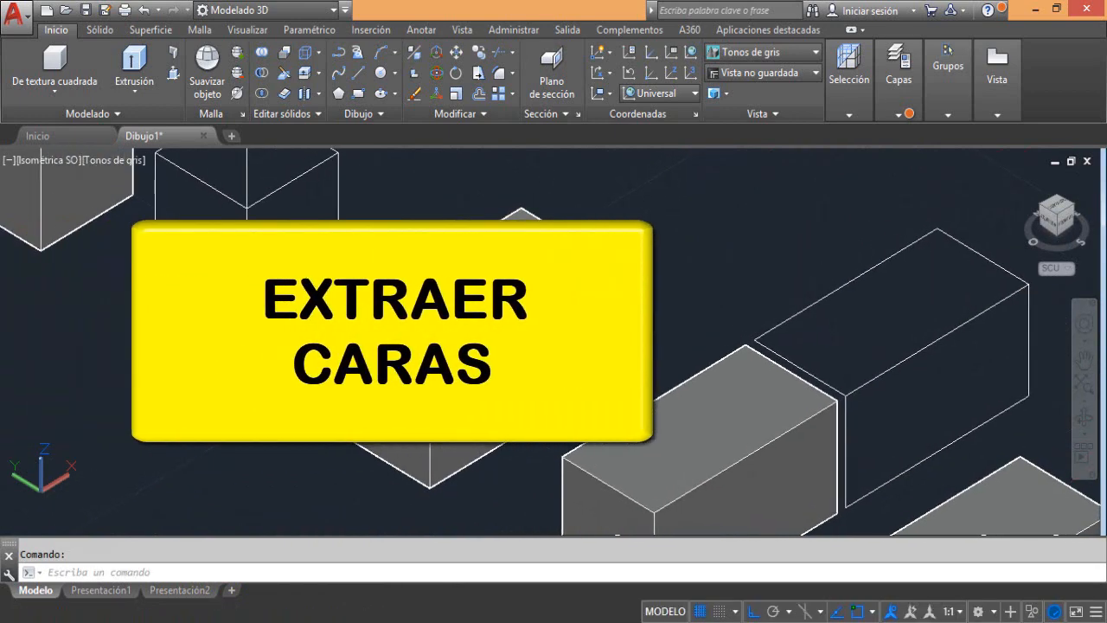
left_click(280, 117)
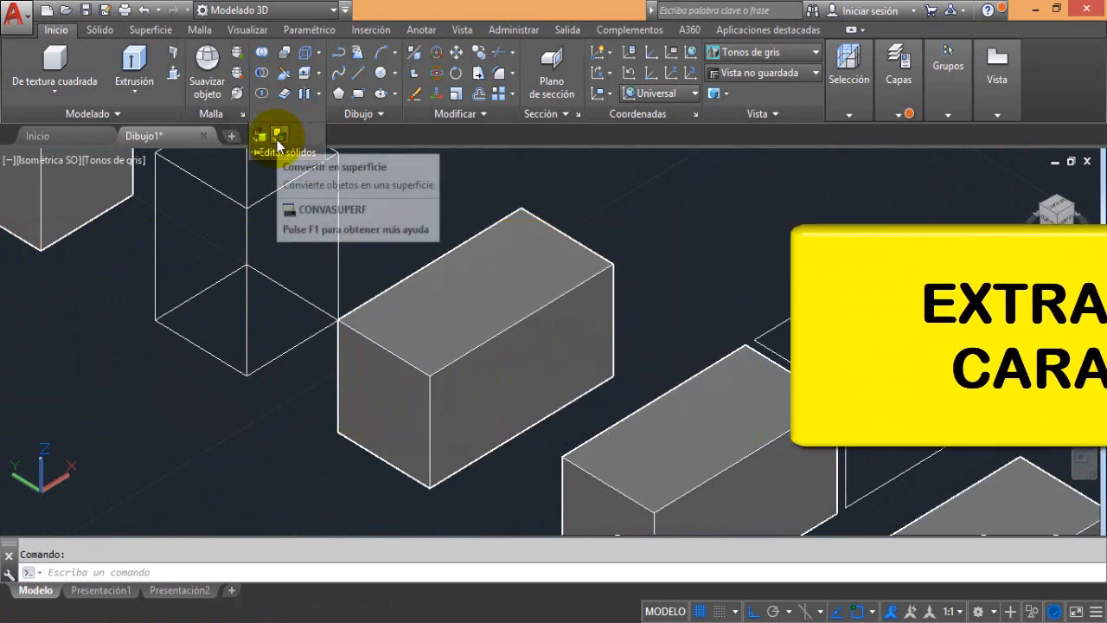
left_click(279, 137)
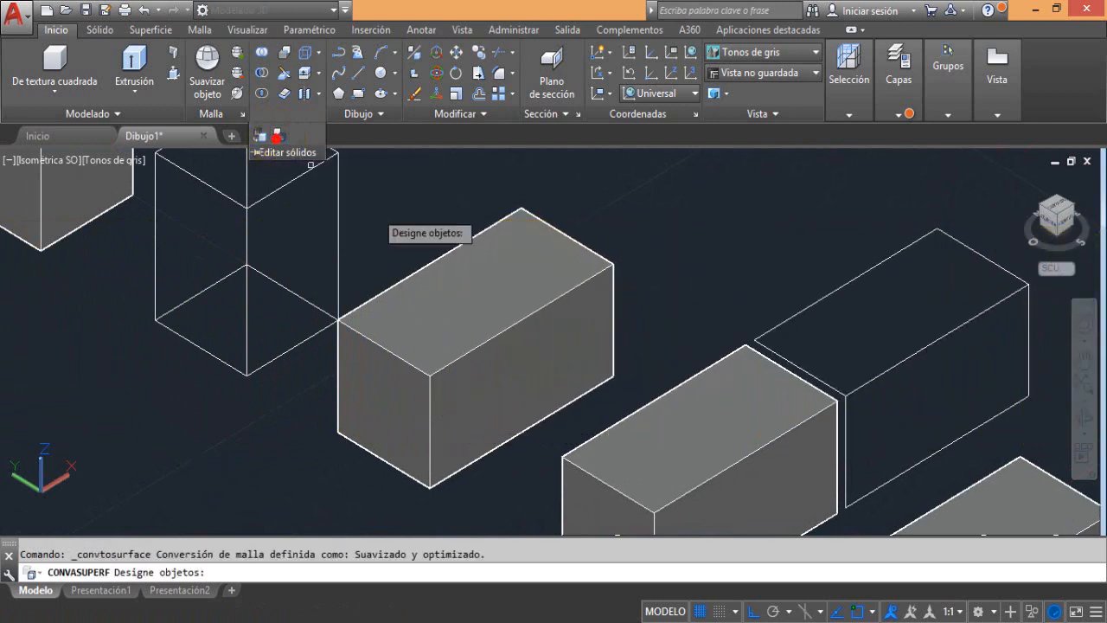
left_click(489, 284)
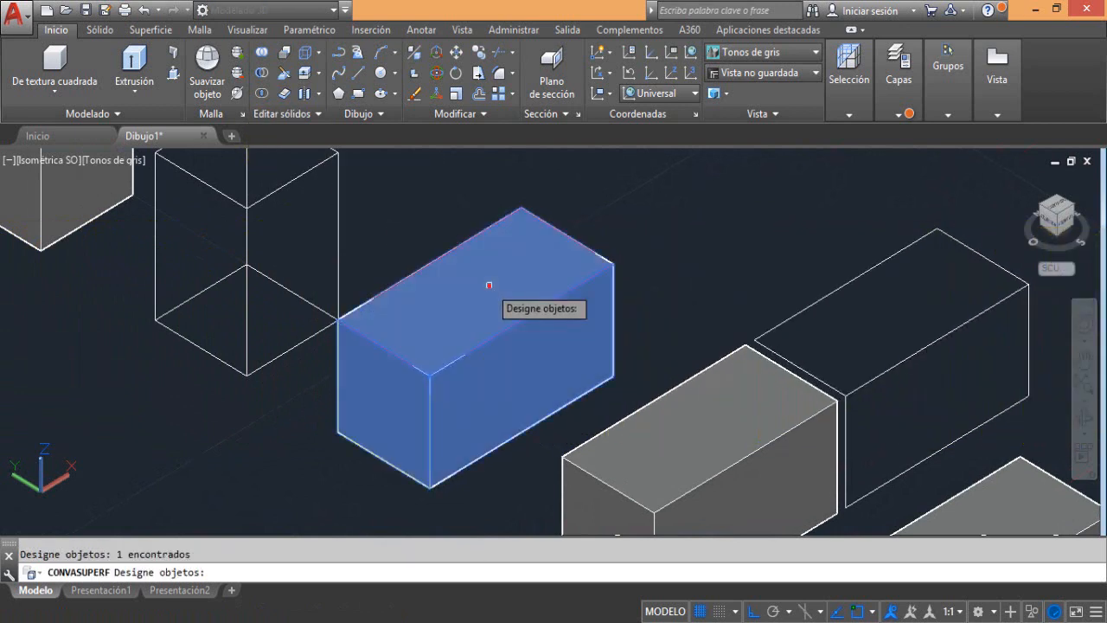
left_click(270, 120)
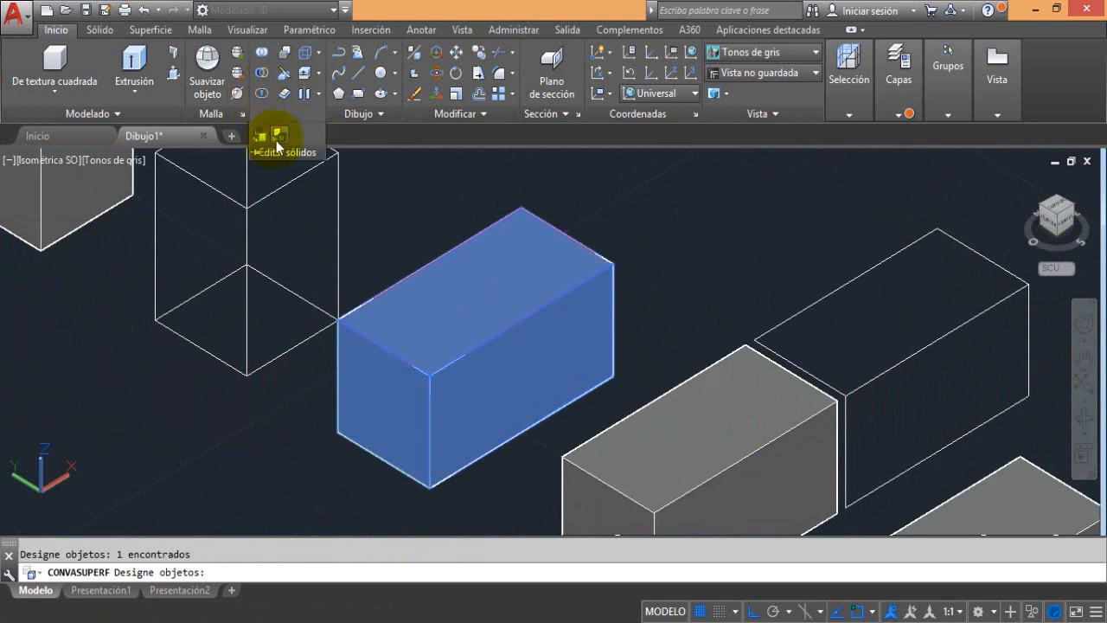
left_click(277, 138)
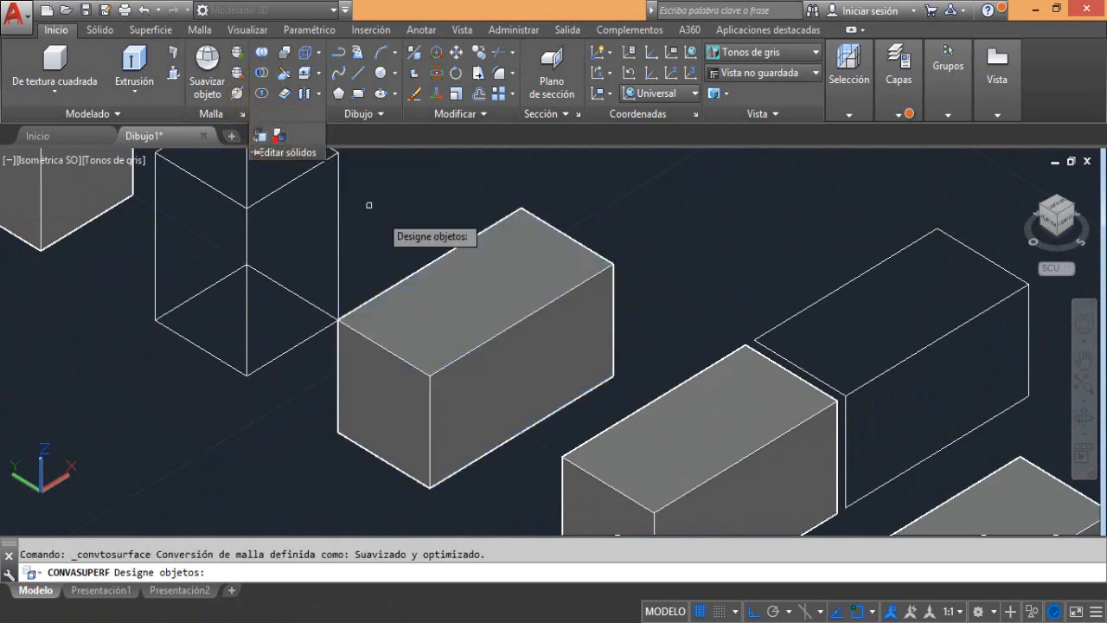
left_click(505, 295)
key("Return")
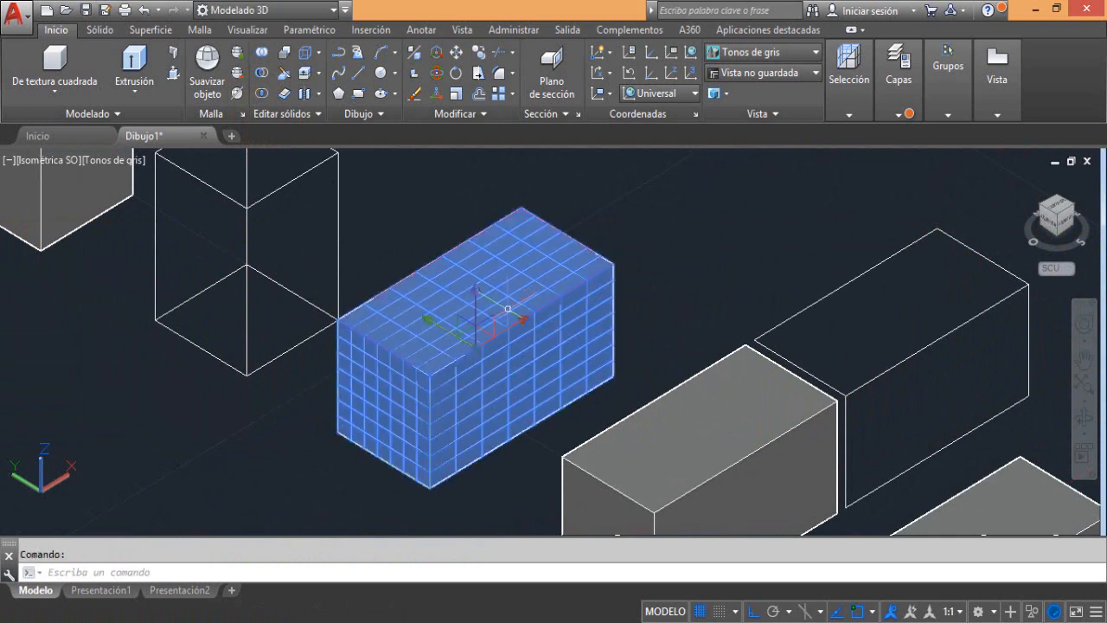
key("Escape")
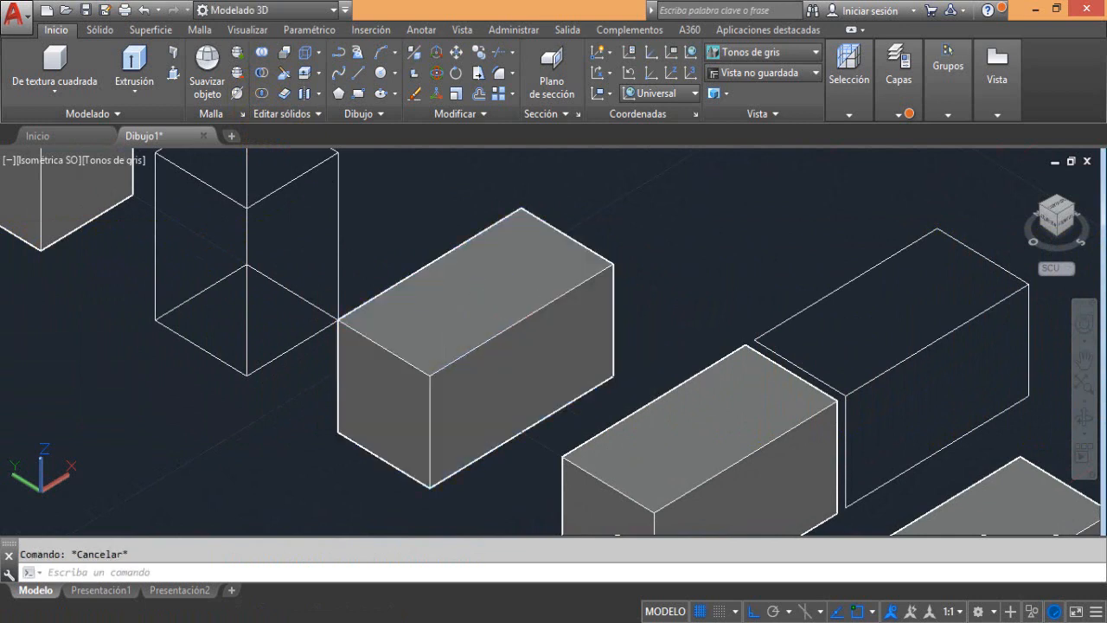
left_click(509, 310)
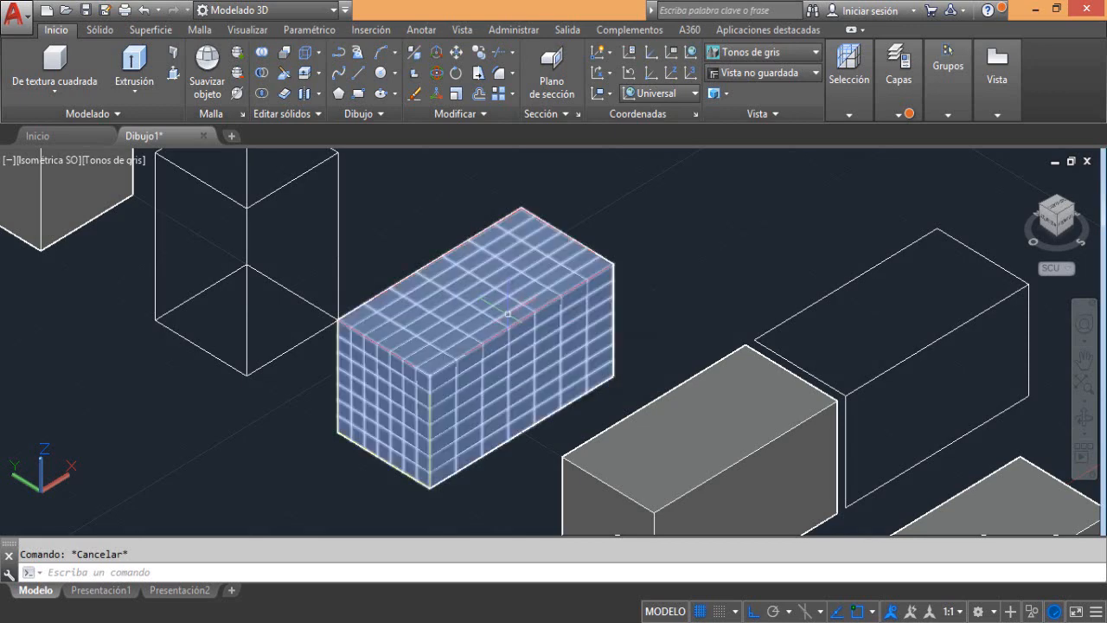
key("Escape")
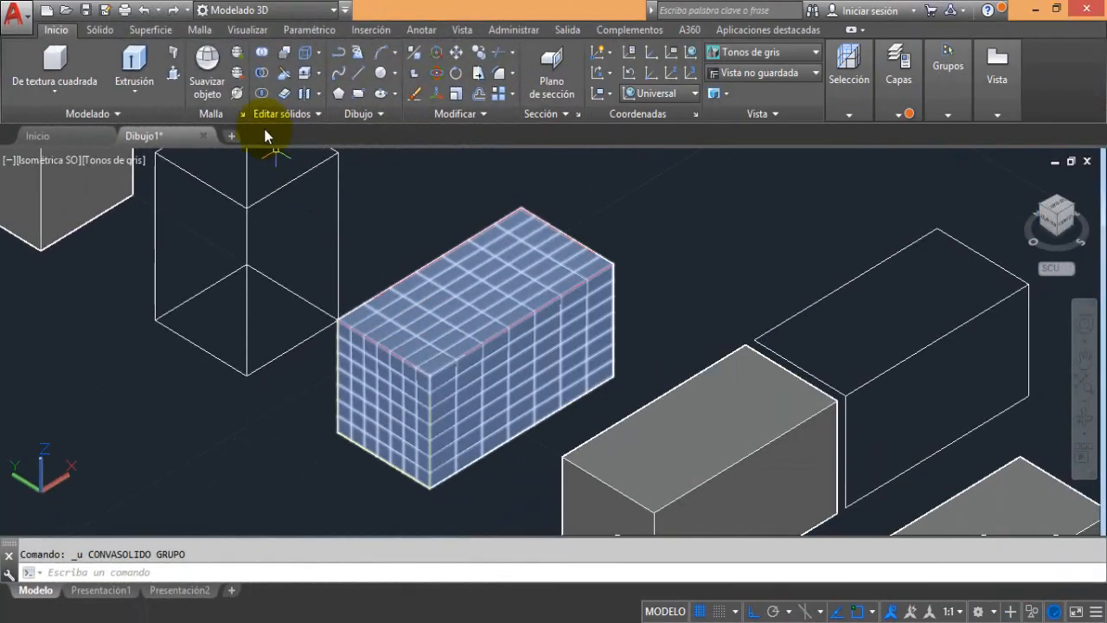
Return the box to a solid with Convertir en sólido and check its object type
key("Escape")
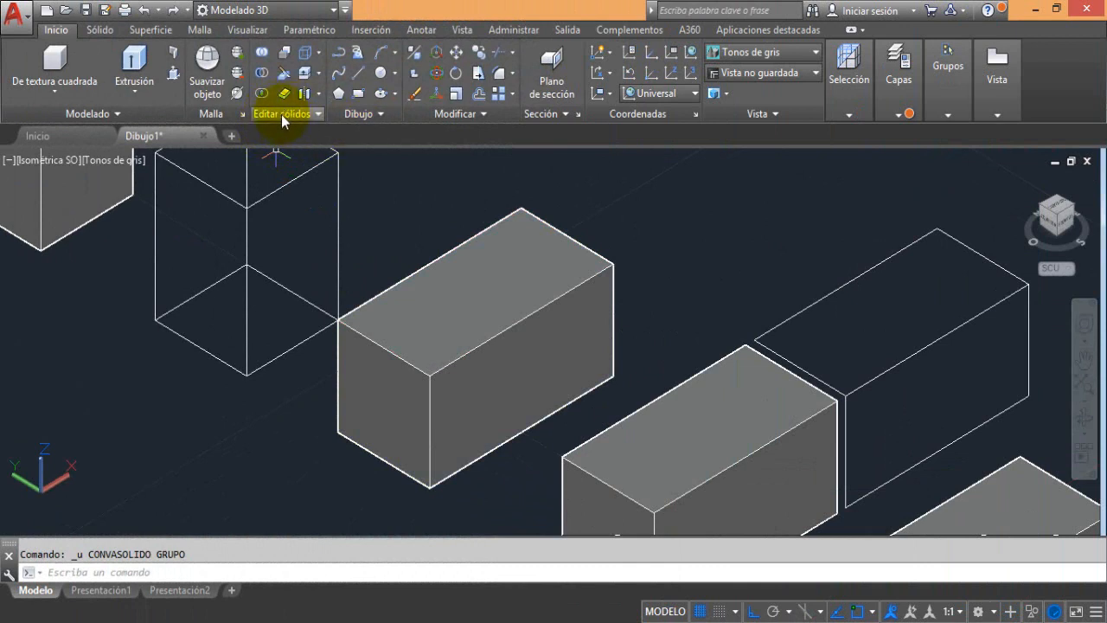
left_click_drag(282, 114, 262, 149)
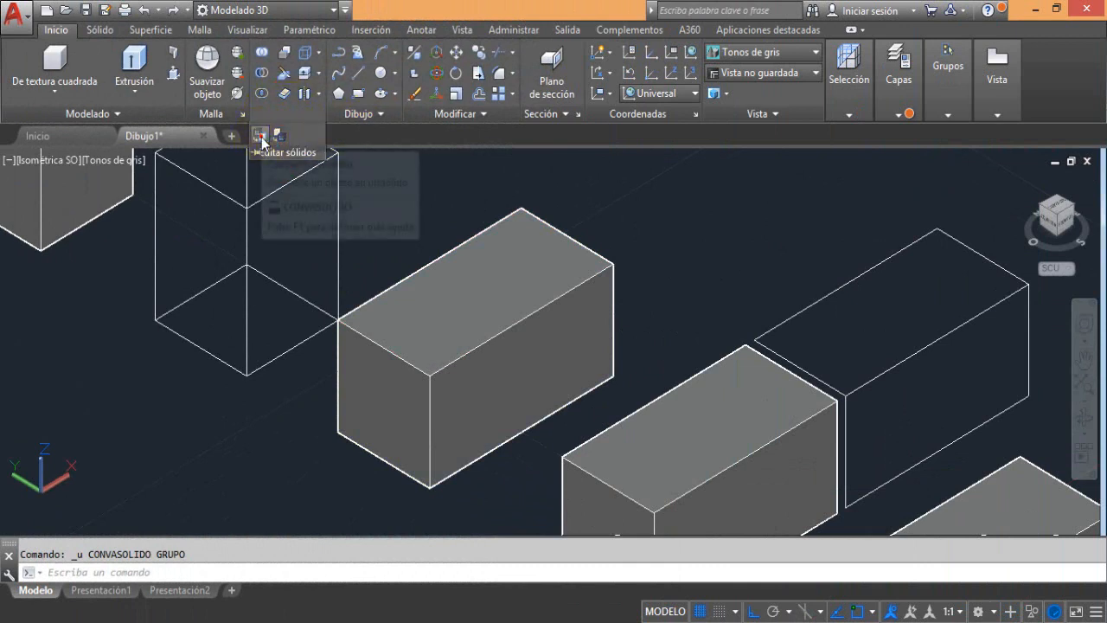
left_click(260, 137)
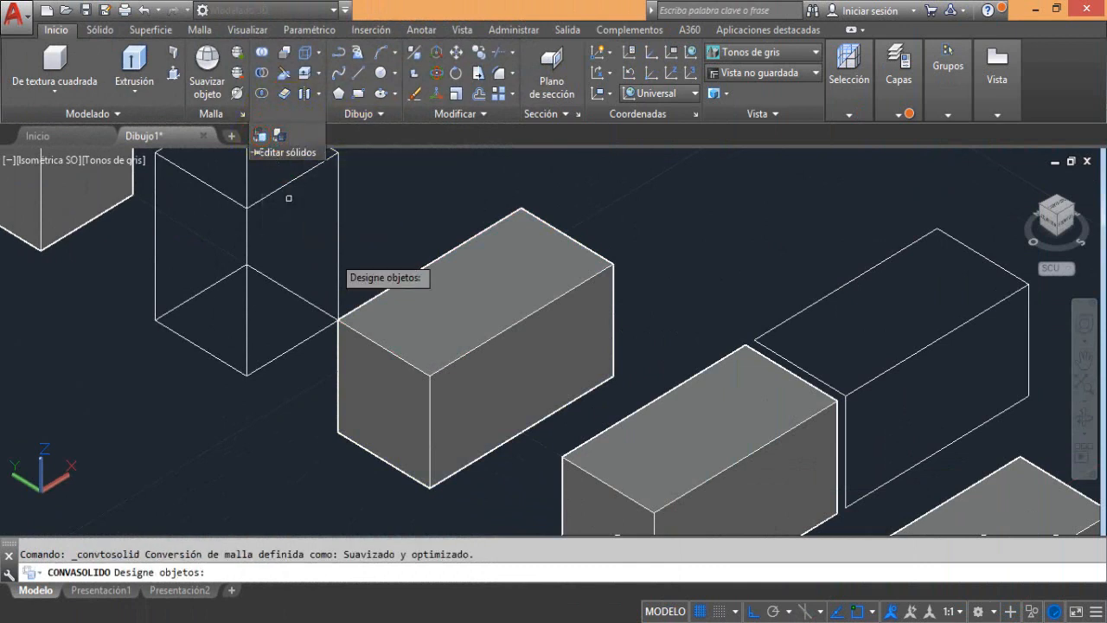
left_click(479, 338)
key("Return")
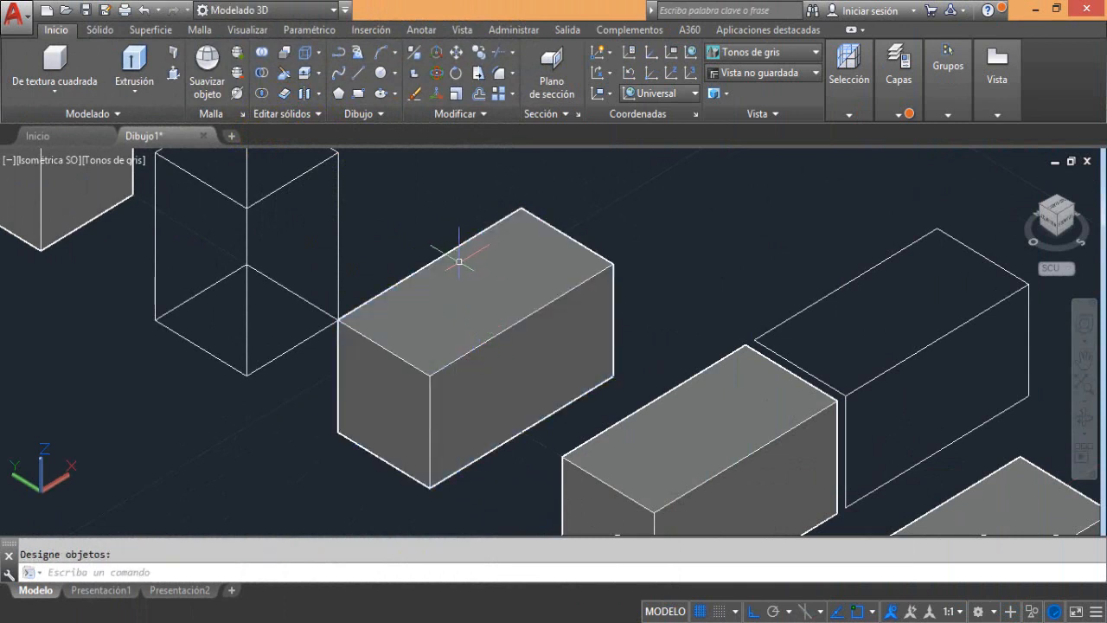
left_click(442, 291)
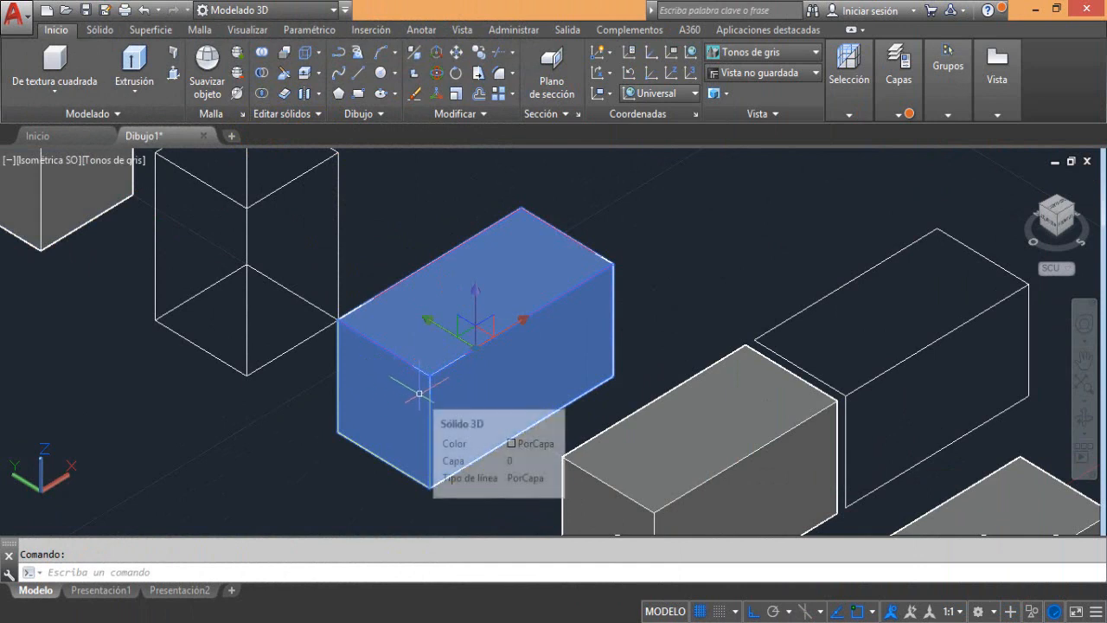
Convert the selected solid box to surfaces and explode it into separate faces with Descomponer
left_click(283, 113)
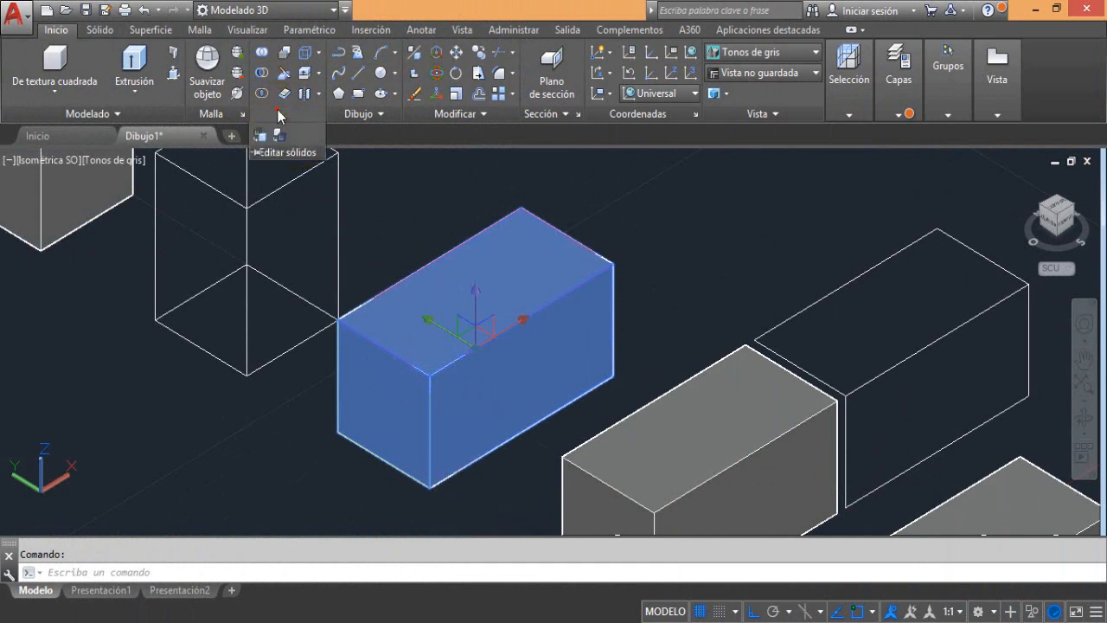
left_click(277, 136)
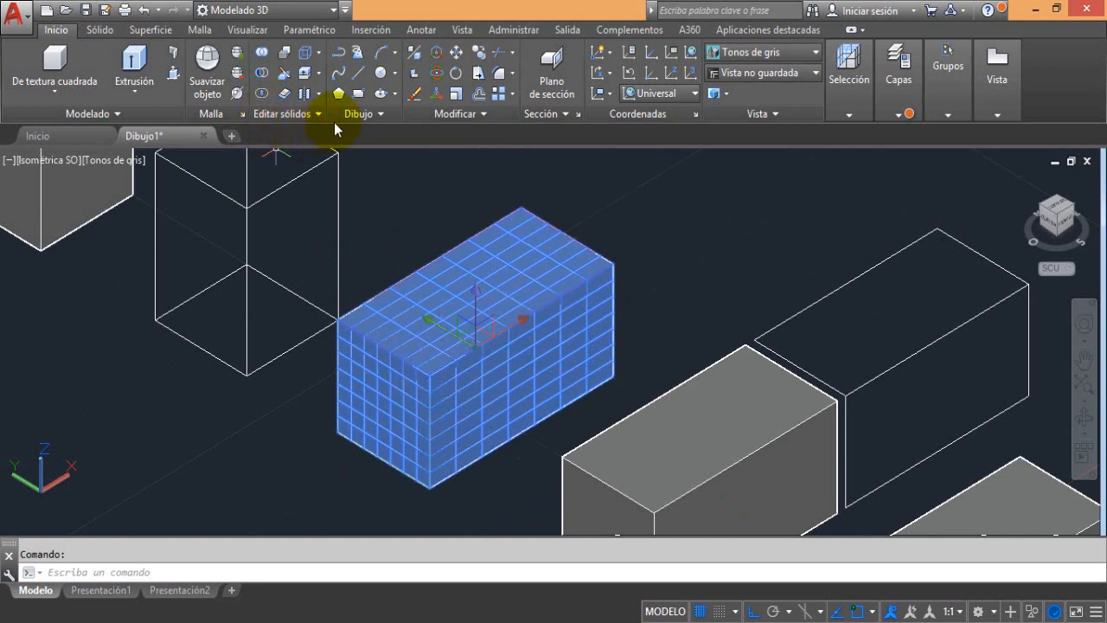
left_click(458, 113)
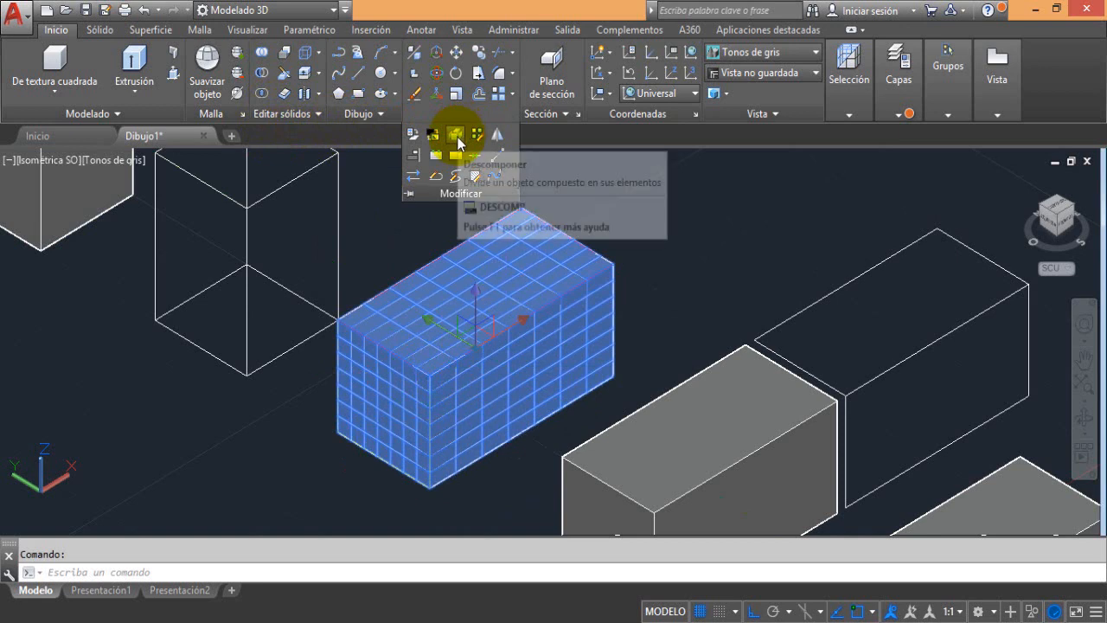
left_click(456, 136)
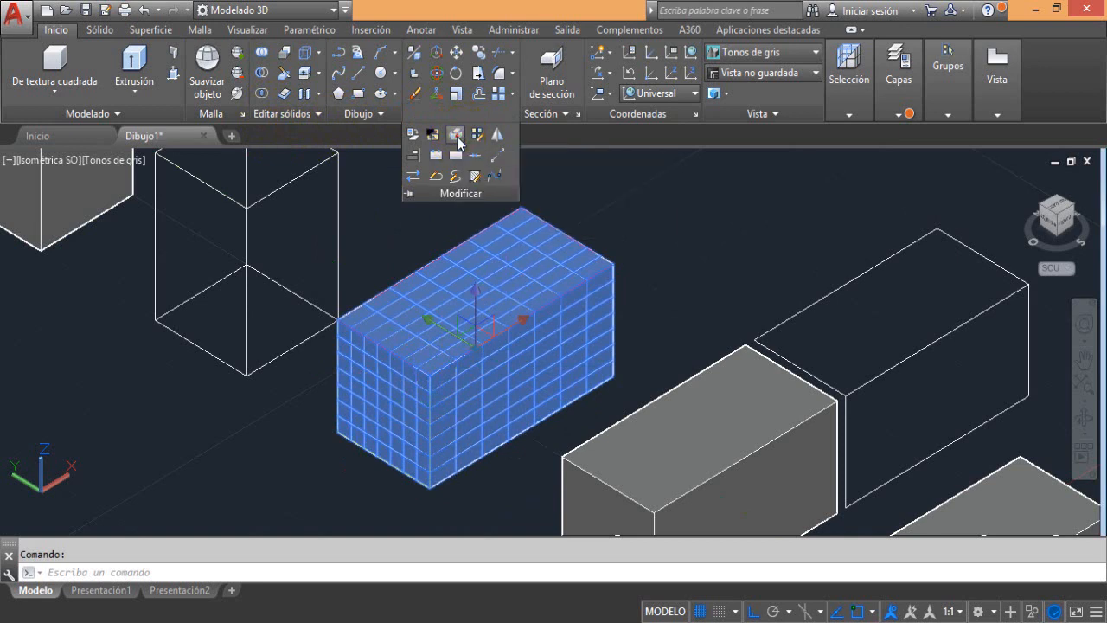
Move the exploded box's top face along the X axis by nearly the box's full length to open the box
left_click(513, 240, "ctrl")
left_click(511, 266)
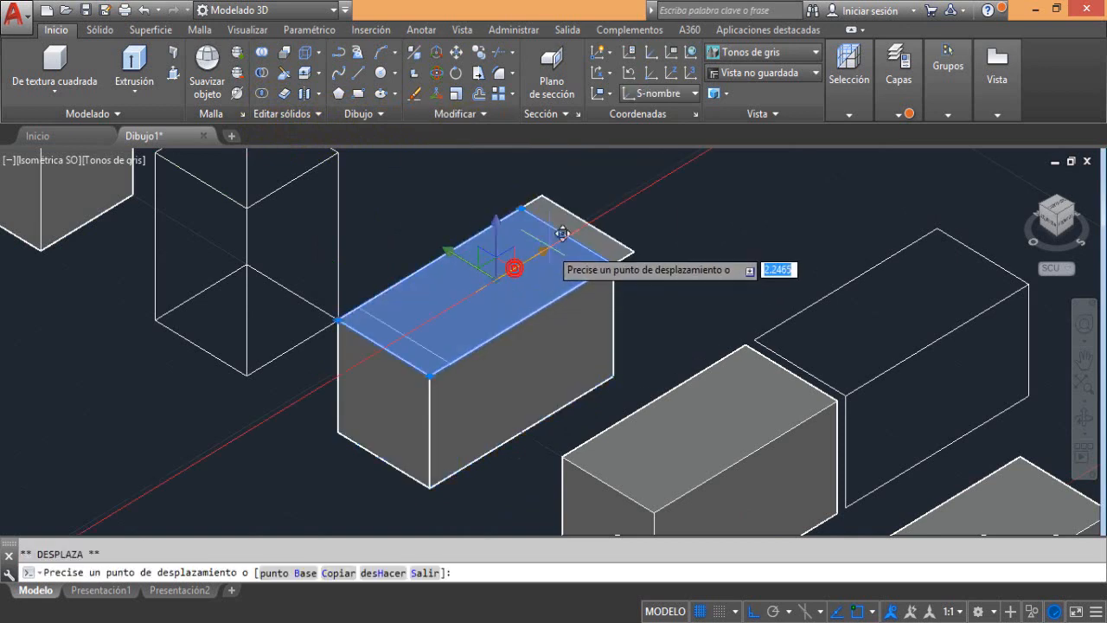
left_click(664, 167)
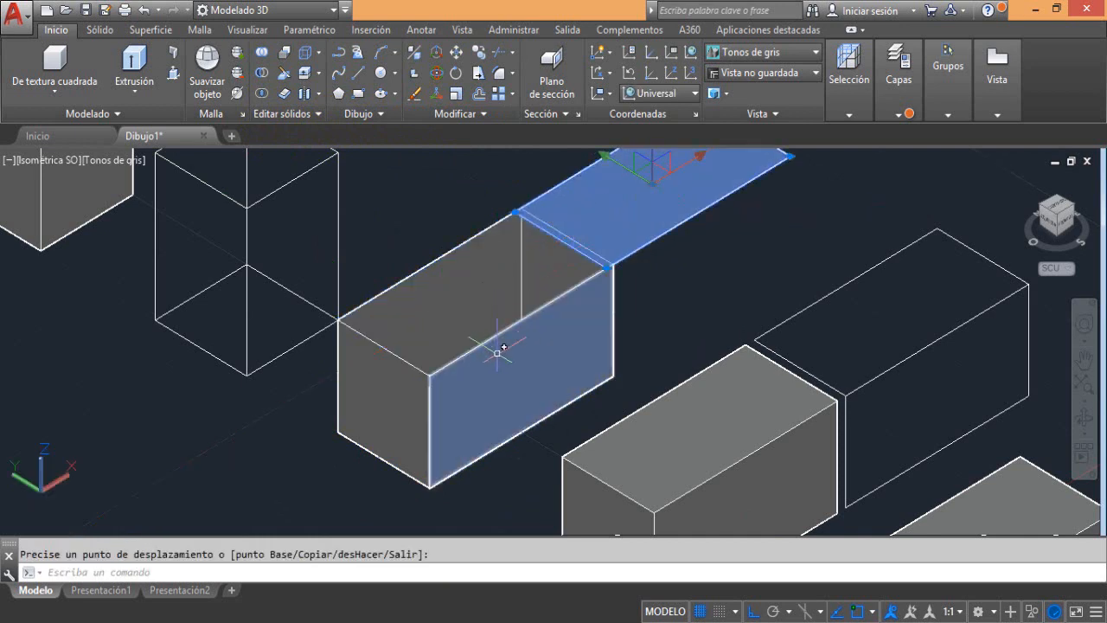
key("Escape")
key("Escape")
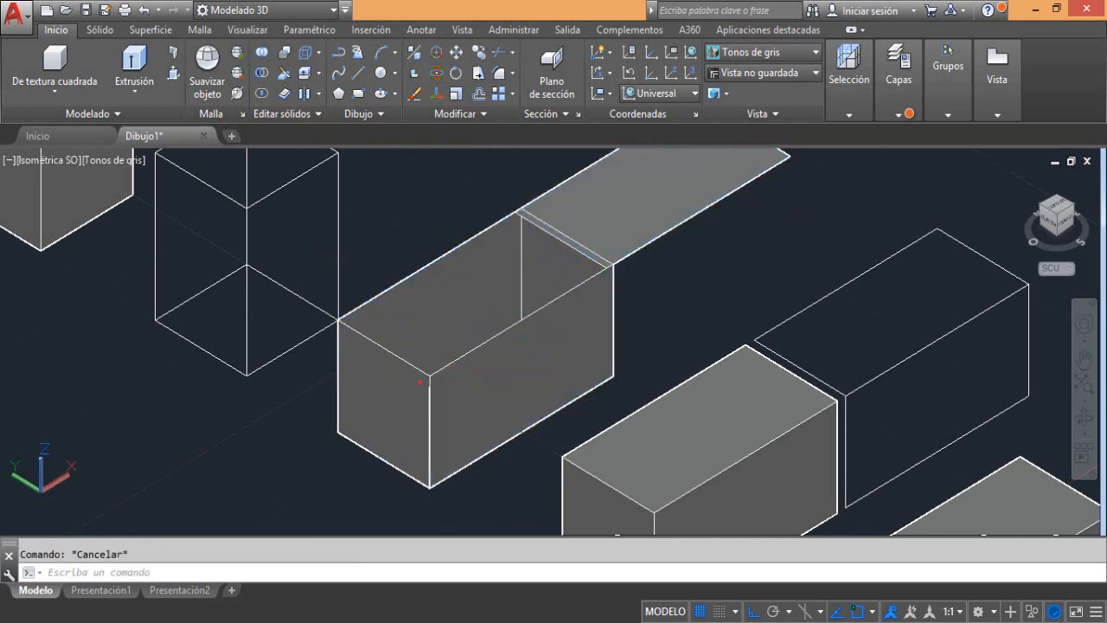
Move the box's short front end face outward along the X axis by about 10 units
left_click(351, 381, "ctrl")
left_click(400, 383)
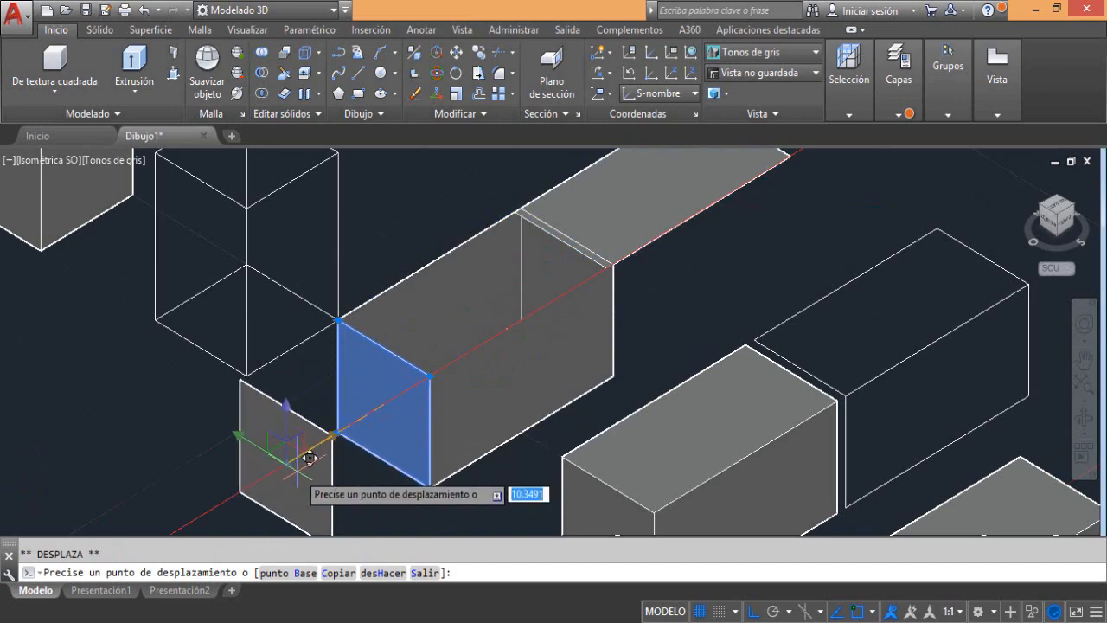
left_click(294, 462)
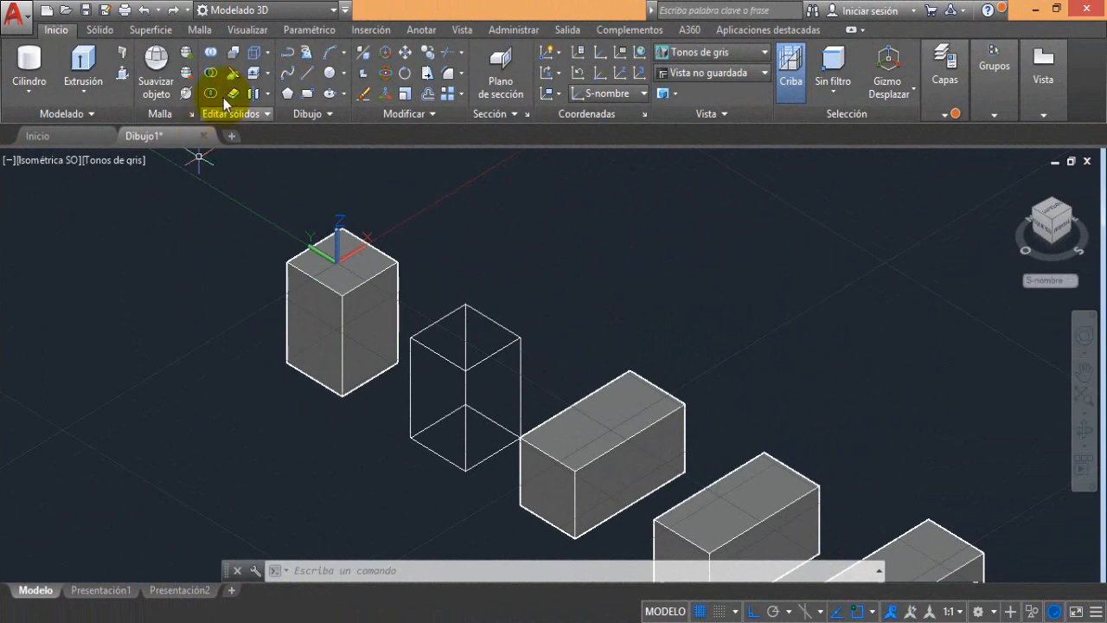
Create a solid cylinder centred on the upright box's lower corner, with radius 5 and height about 25.6, overlapping the box
left_click(25, 93)
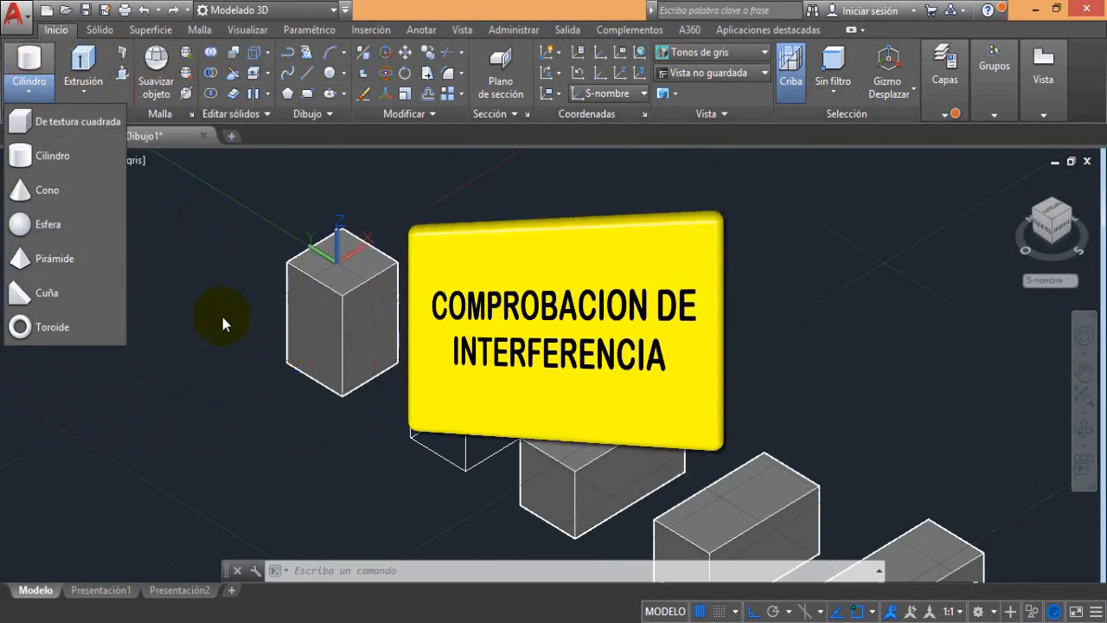
left_click(70, 160)
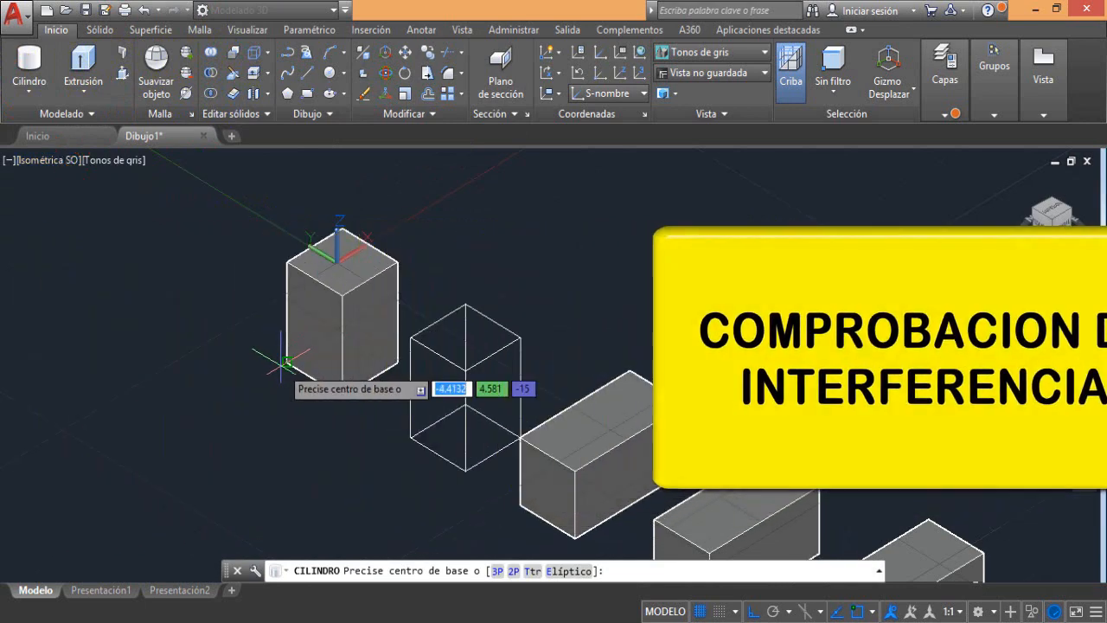
left_click(286, 362)
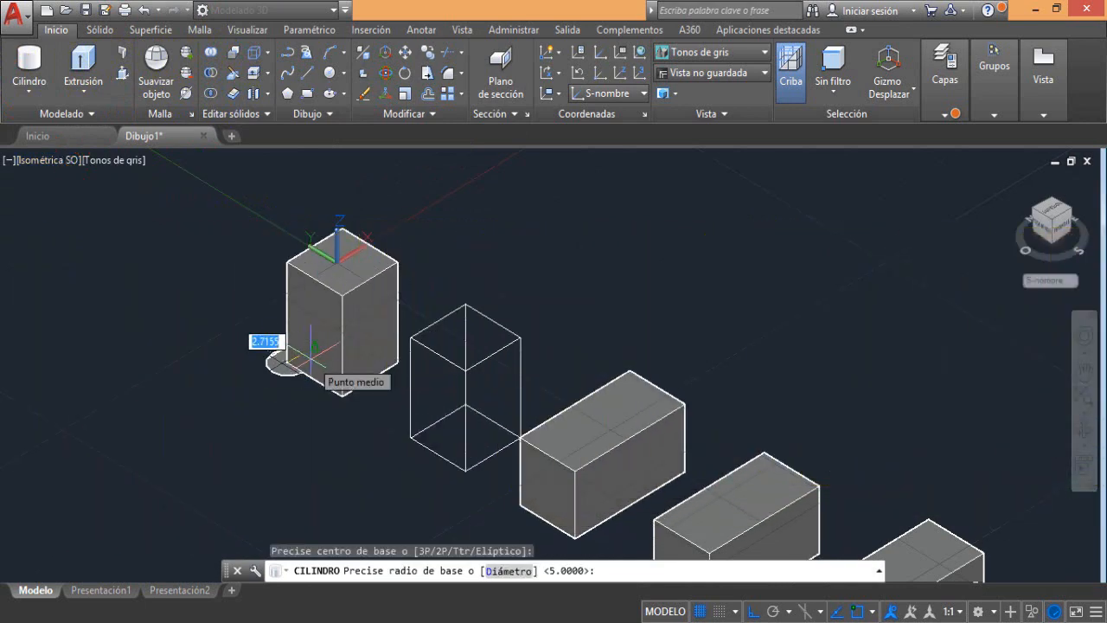
left_click(311, 358)
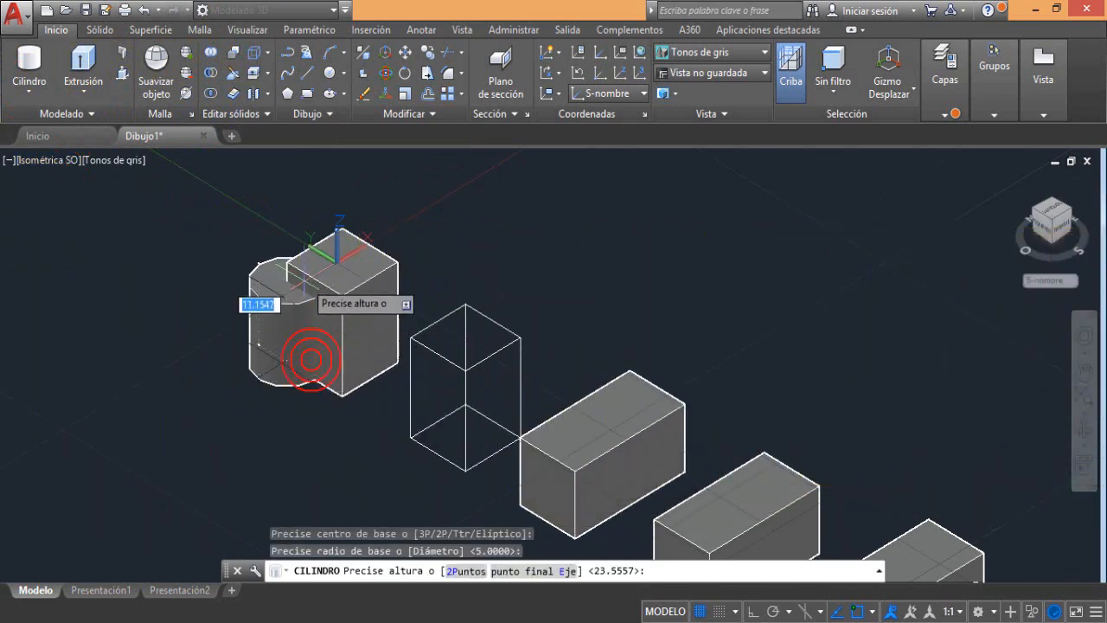
left_click(301, 195)
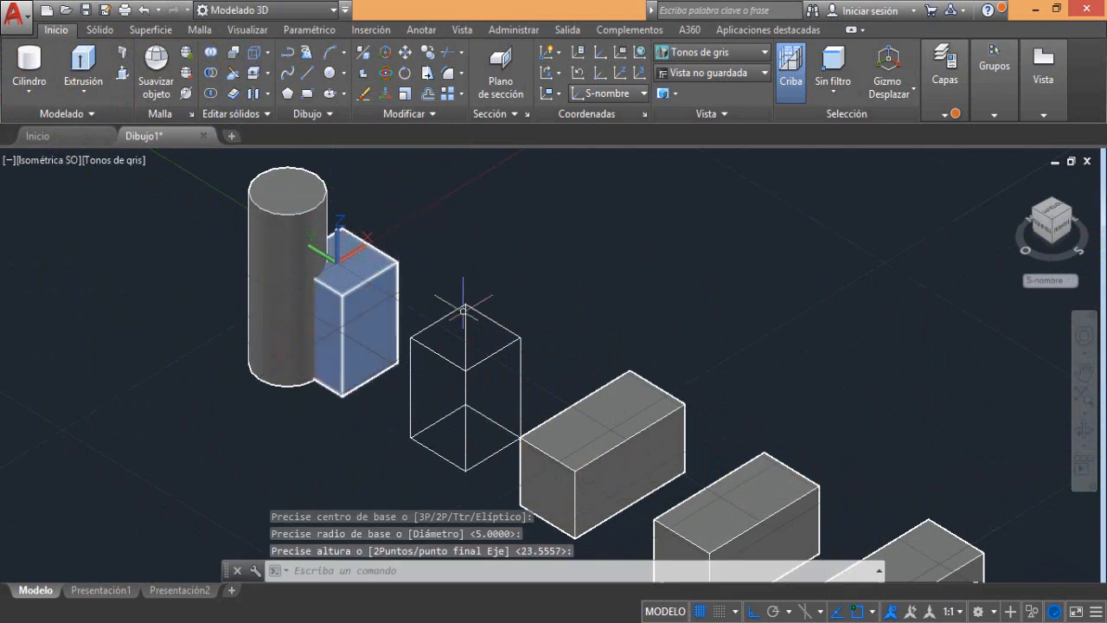
Create a small solid sphere centred on the far upper corner of the horizontal box beside the wireframe box
middle_click_drag(579, 323, 497, 289)
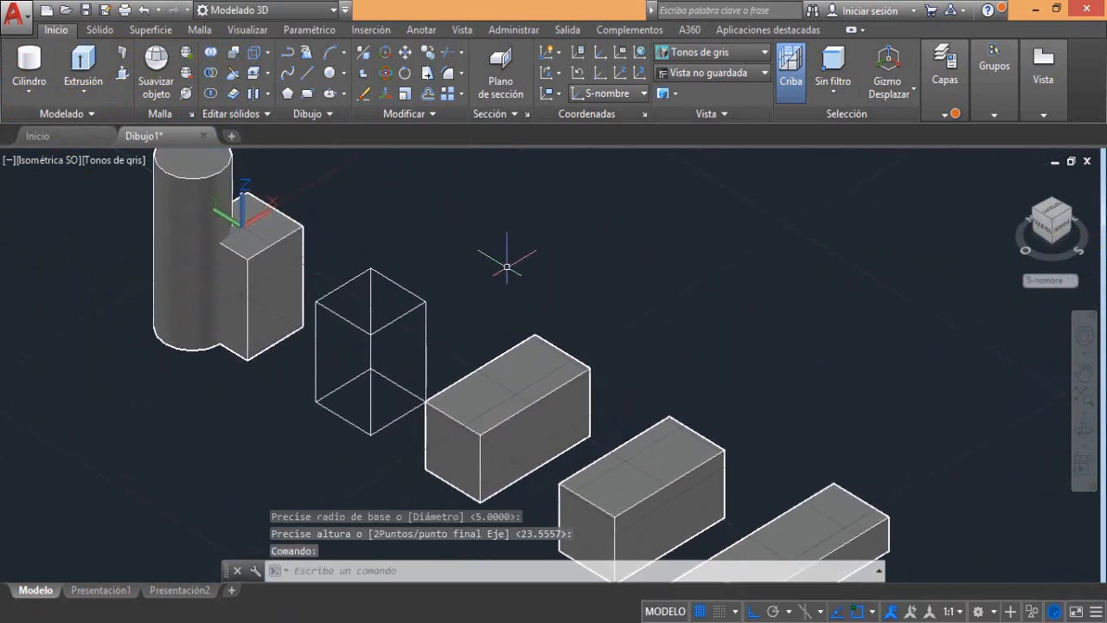
left_click(30, 86)
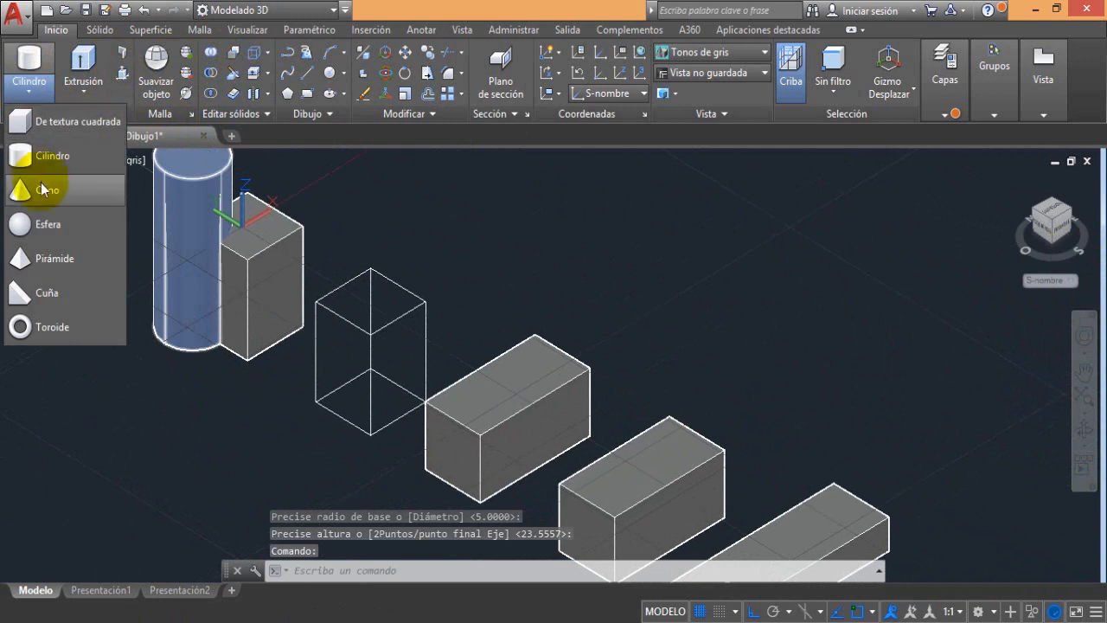
left_click(44, 224)
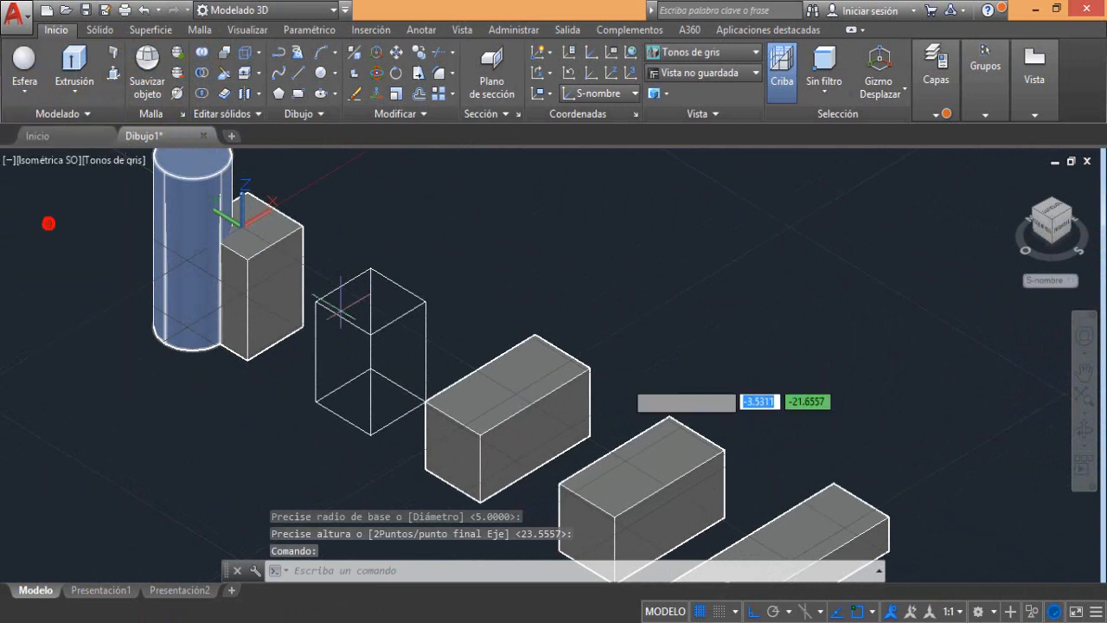
left_click(533, 336)
key("Return")
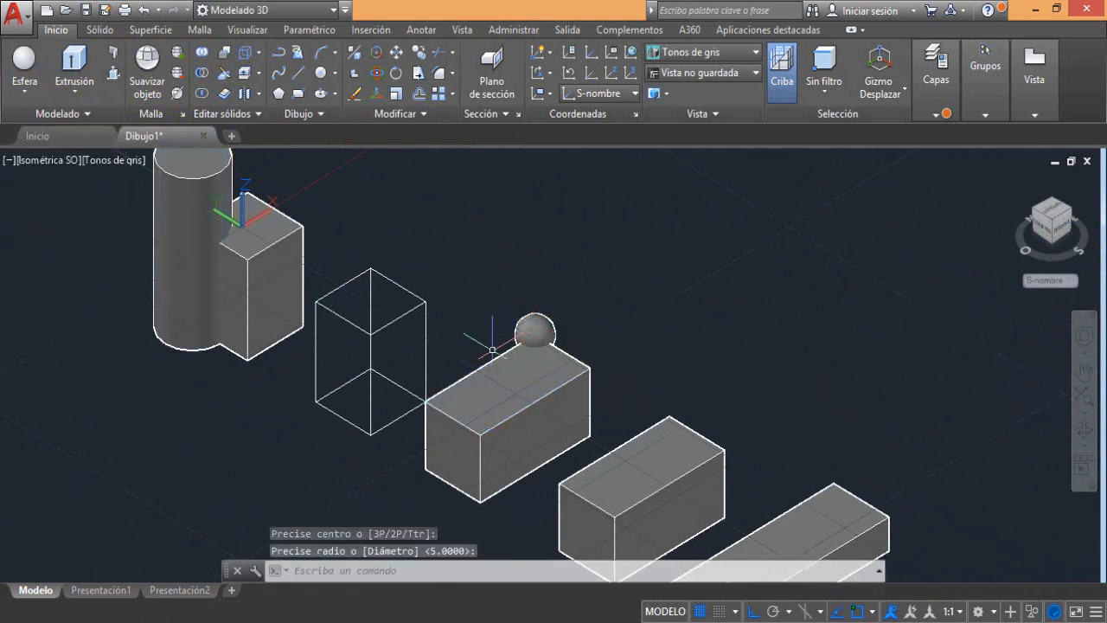
Run an interference check among the cylinder, upright box, horizontal box and sphere, comparing them as a single selection set
middle_click_drag(450, 367, 533, 408)
left_click(346, 337)
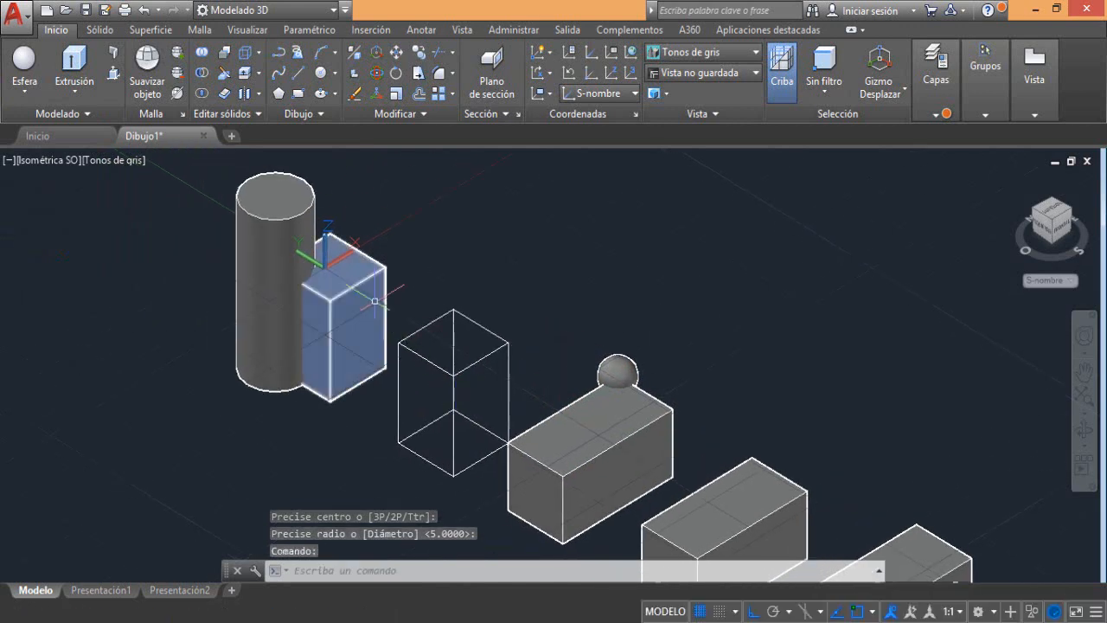
left_click(223, 76)
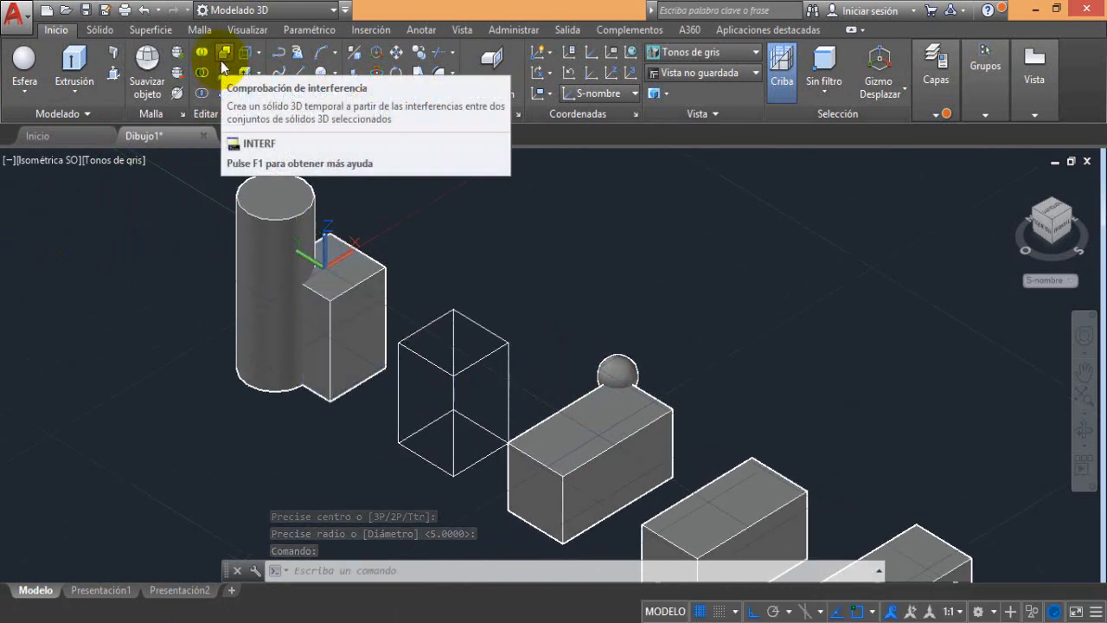
left_click(223, 57)
scroll(323, 263, "down", 2)
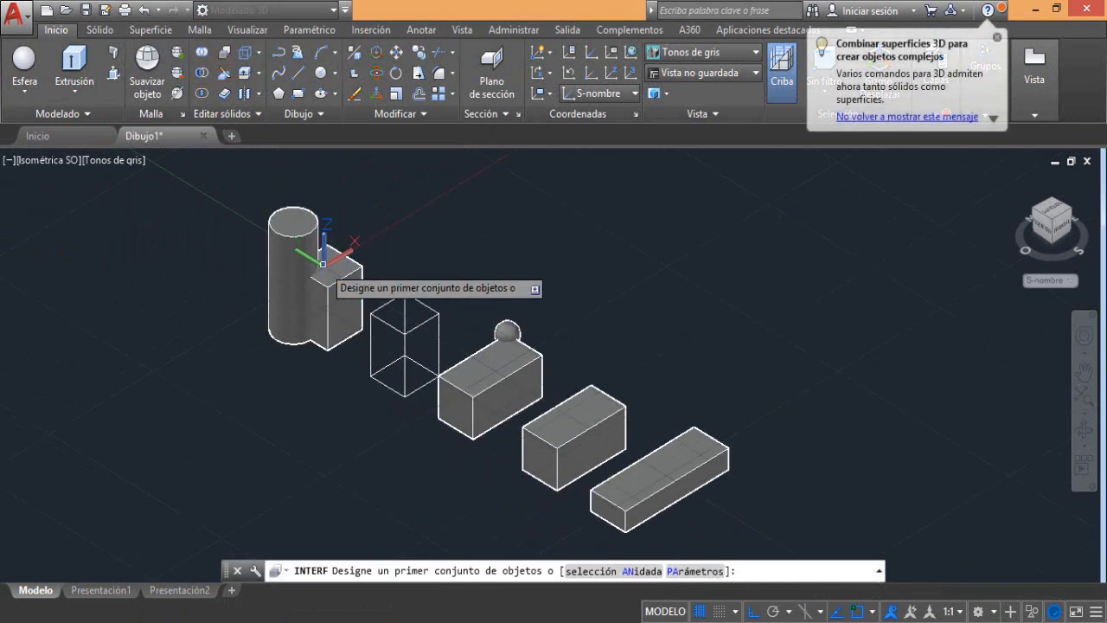
left_click(224, 186)
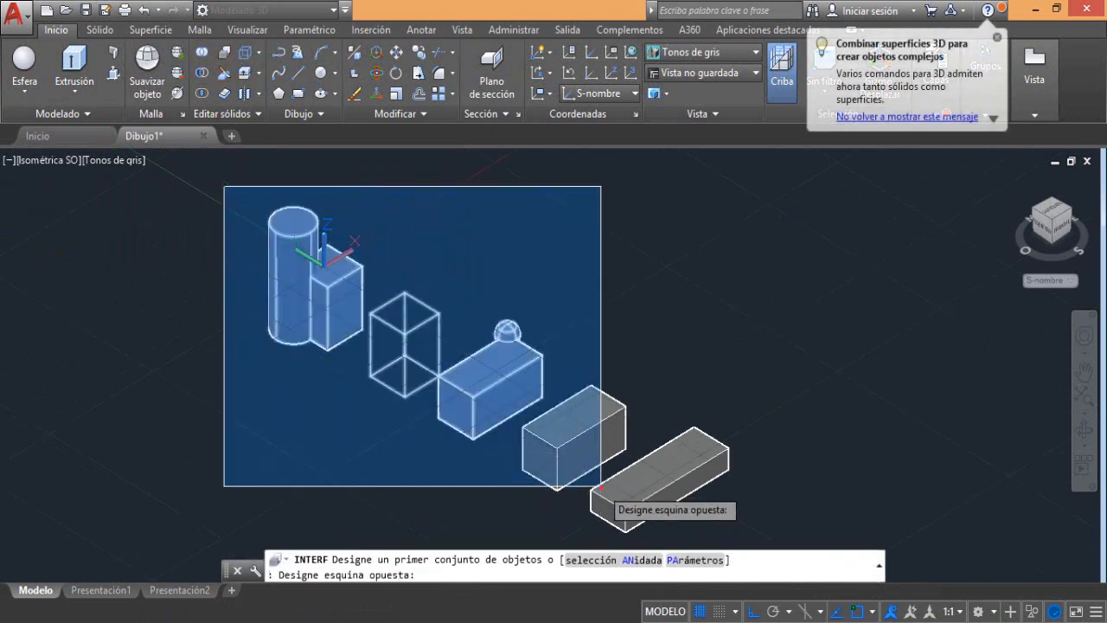
left_click(601, 486)
key("Return")
key("Return")
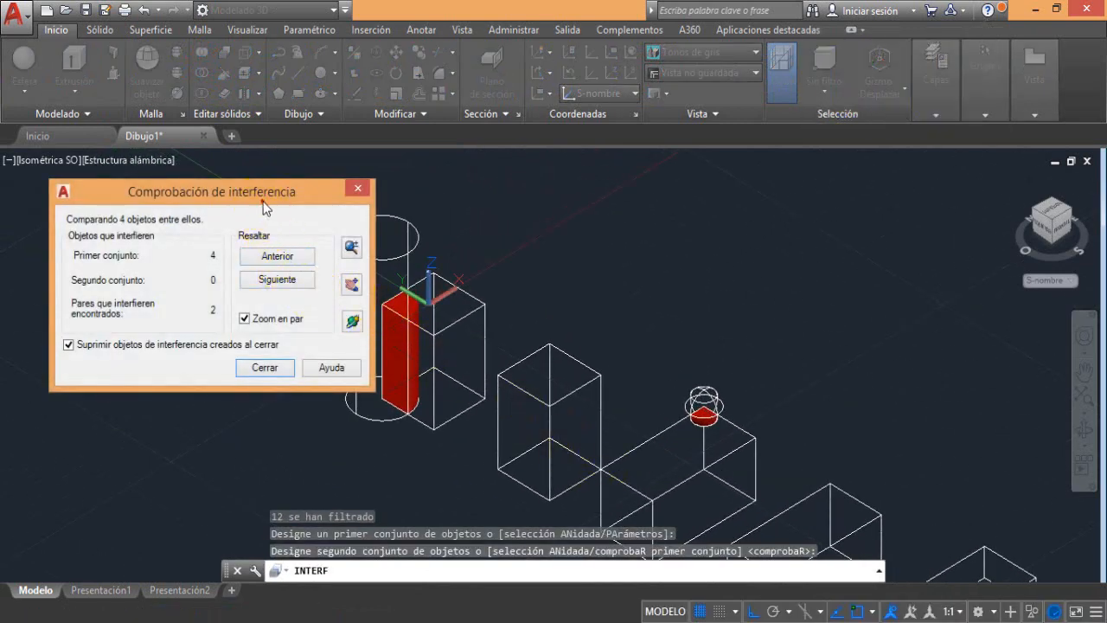
Step through the interfering pairs with zoom to pair, up to the horizontal box and sphere
left_click_drag(262, 202, 199, 176)
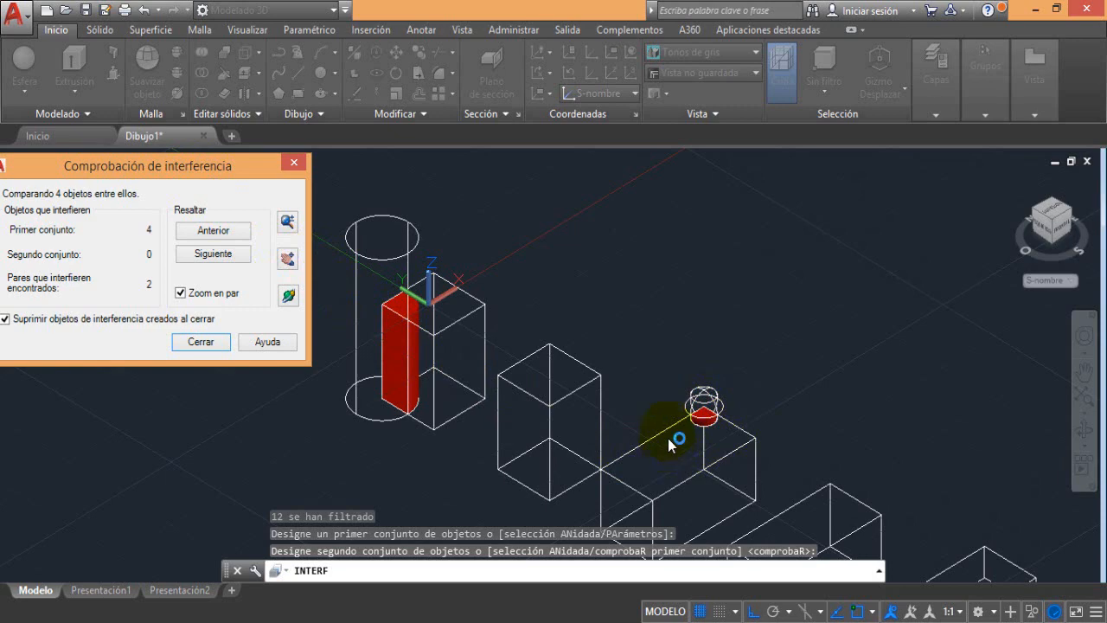
left_click(217, 263)
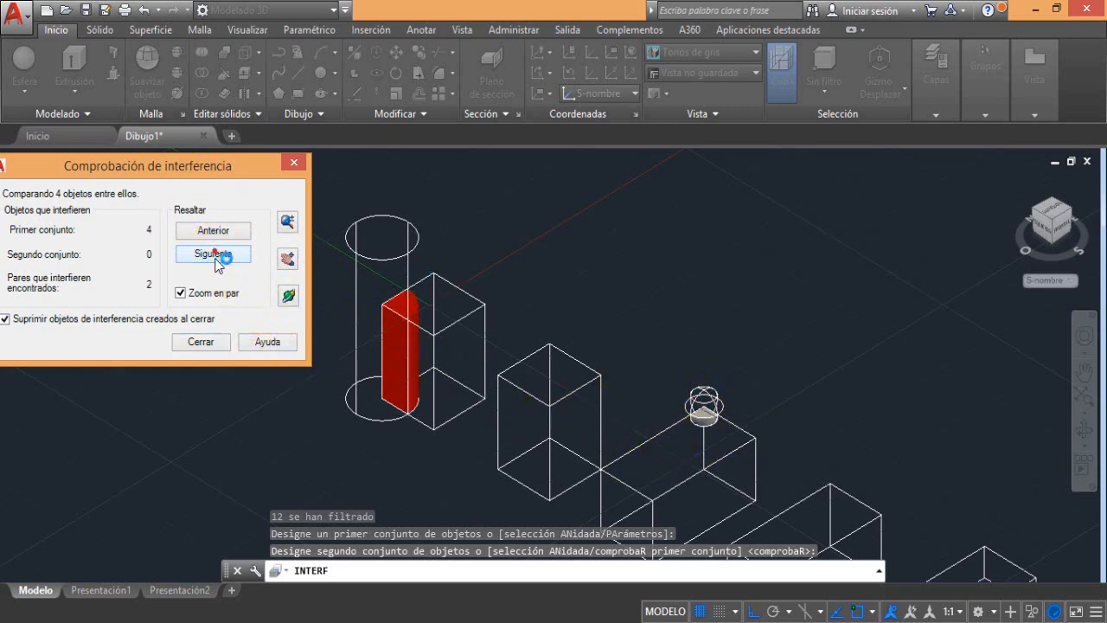
left_click(216, 263)
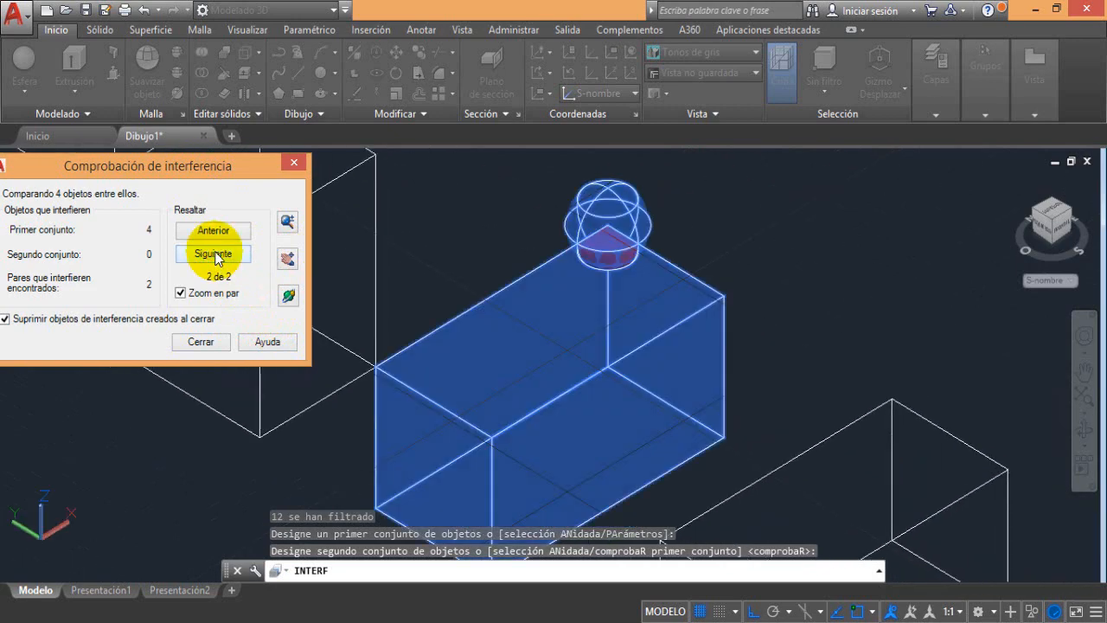
Inspect the interference volume between the horizontal box and the sphere using the check's zoom and 3D orbit options
left_click(290, 223)
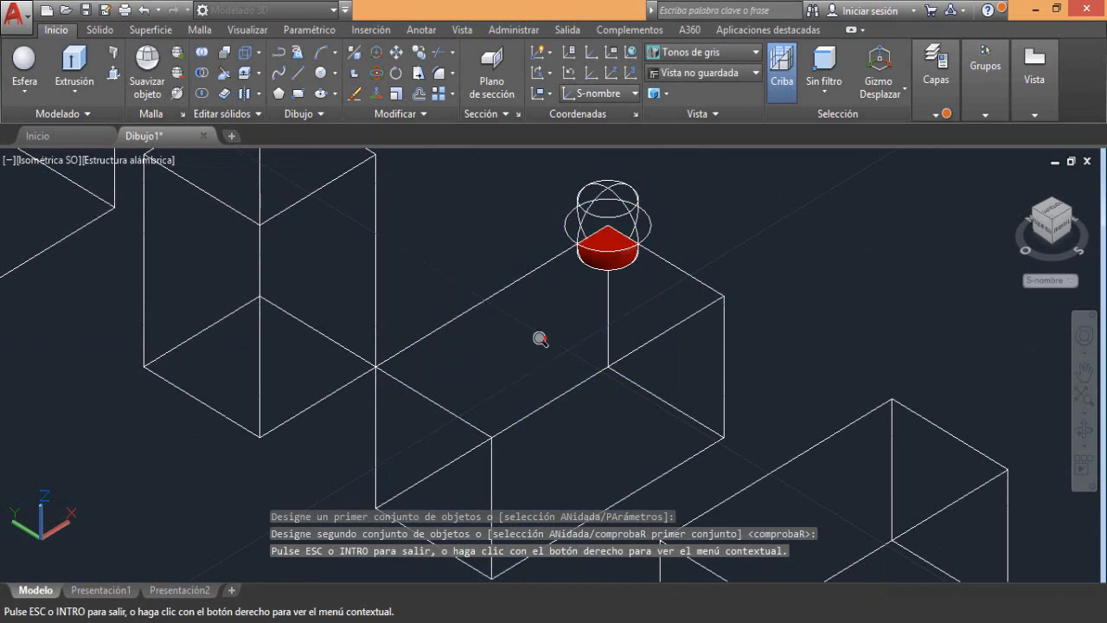
left_click_drag(545, 338, 520, 334)
right_click(292, 246)
left_click(308, 259)
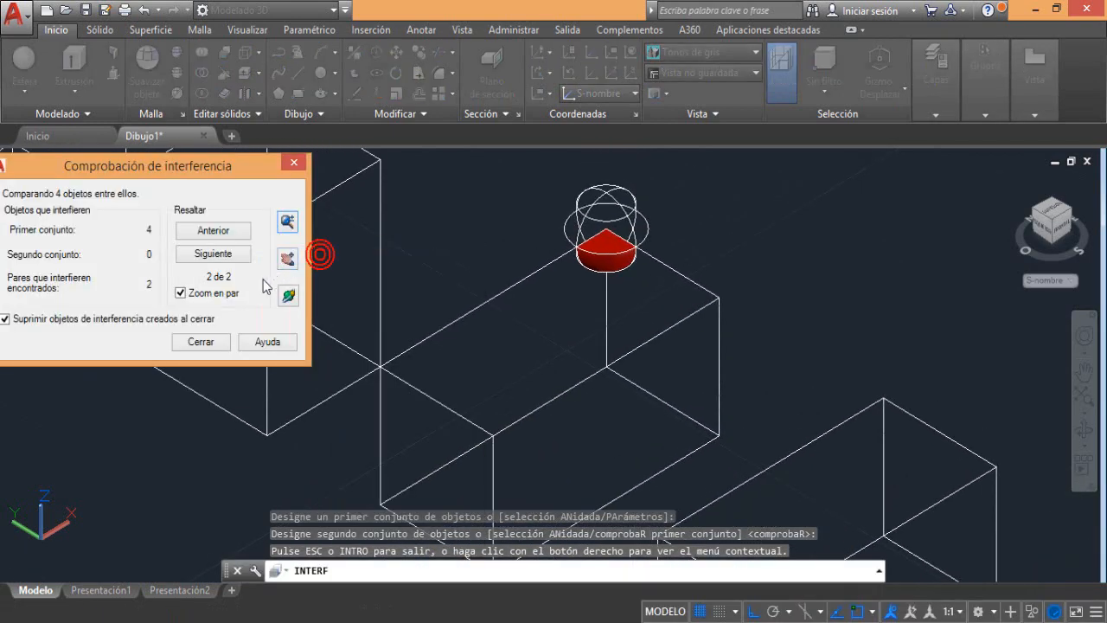
left_click(288, 297)
left_click_drag(553, 412, 256, 309)
right_click(264, 278)
left_click(287, 286)
left_click(288, 295)
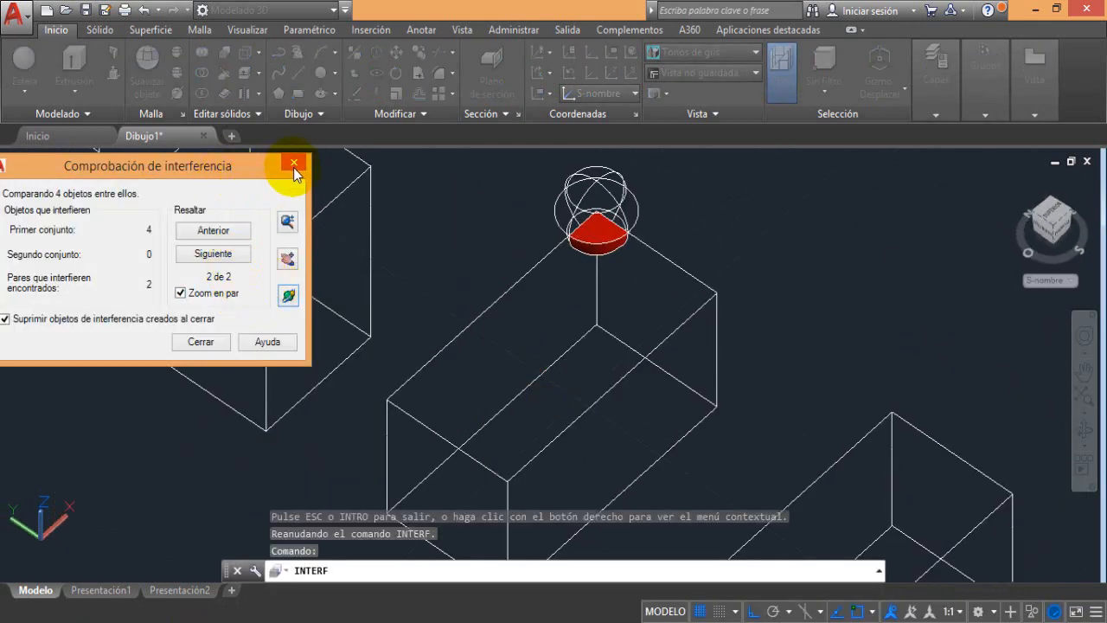
Cycle through both interfering pairs again and close the interference check, discarding the temporary interference solids
left_click(226, 255)
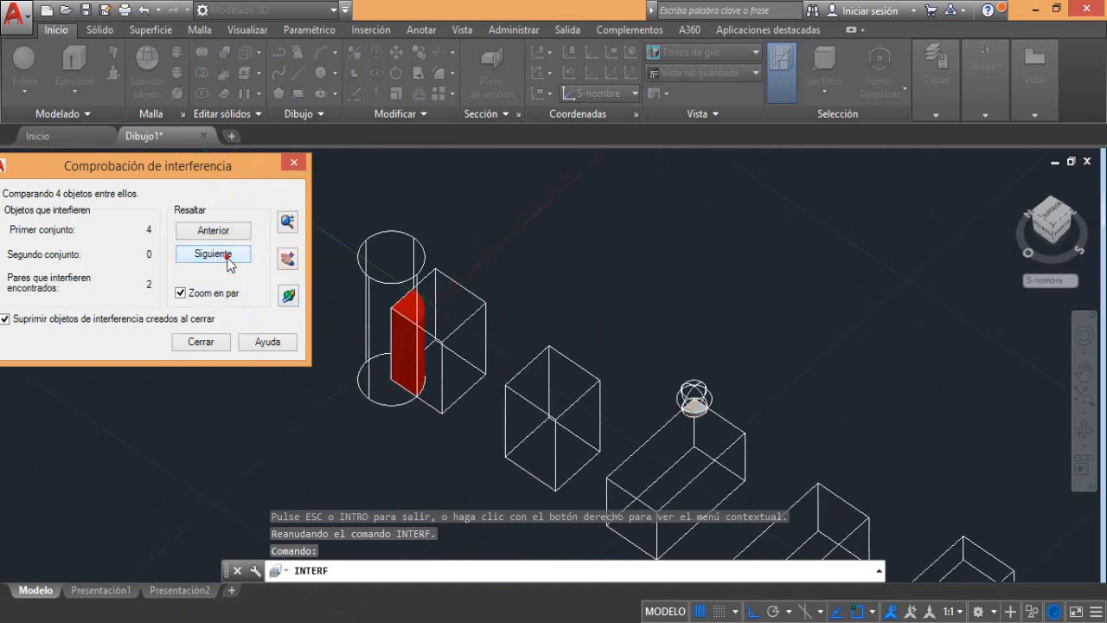
left_click(229, 259)
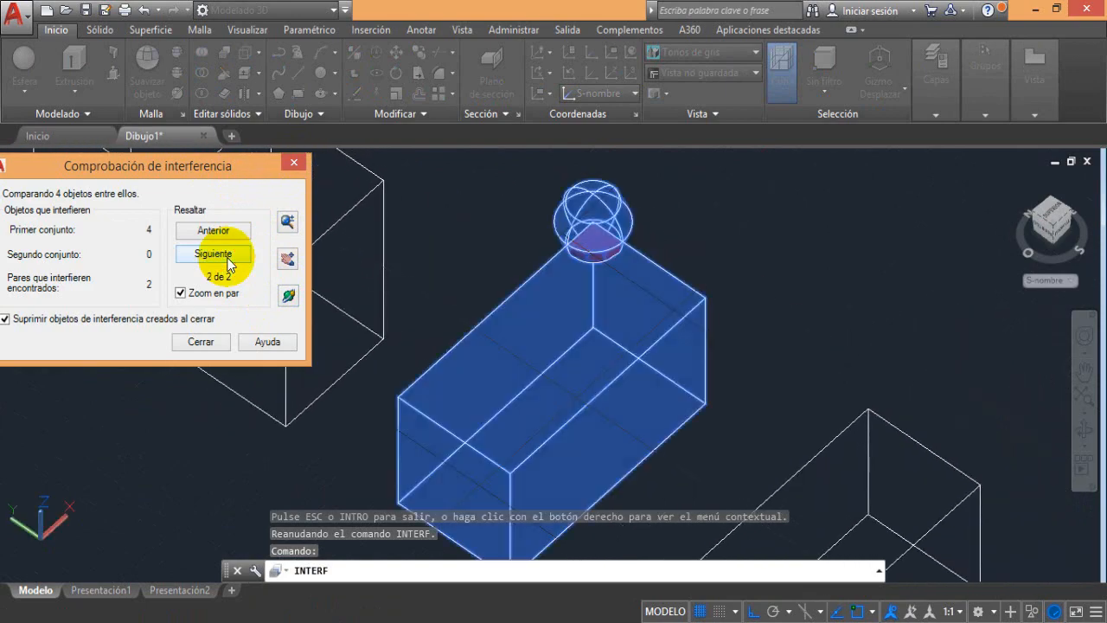
left_click(295, 165)
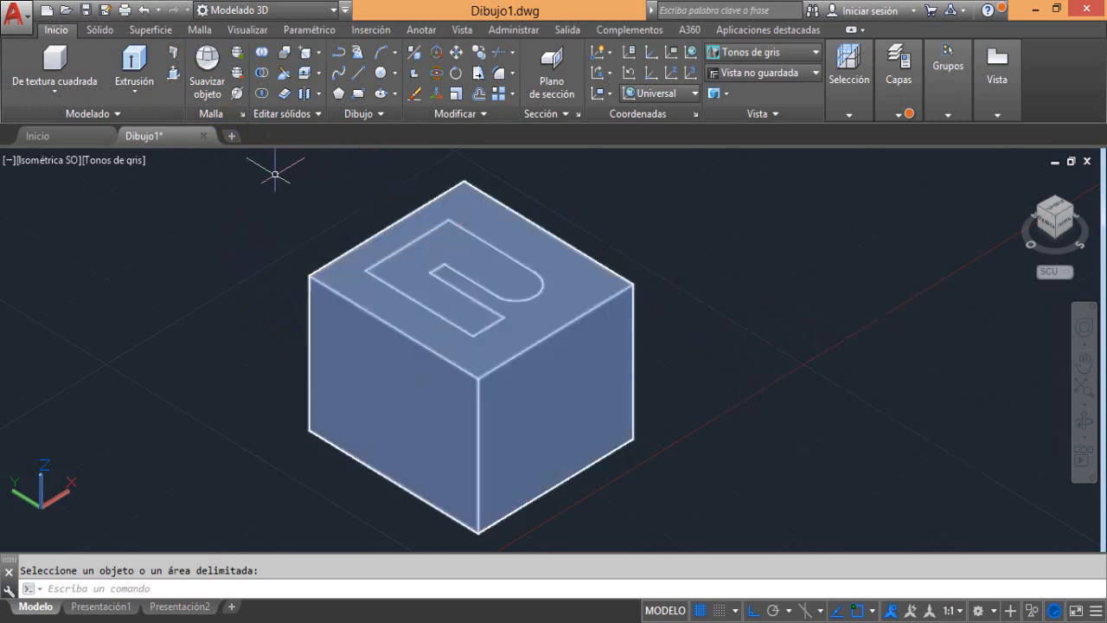
Press-pull the hook-shaped area on the box's top face upward into a raised block, and undo the extrusion
left_click(173, 73)
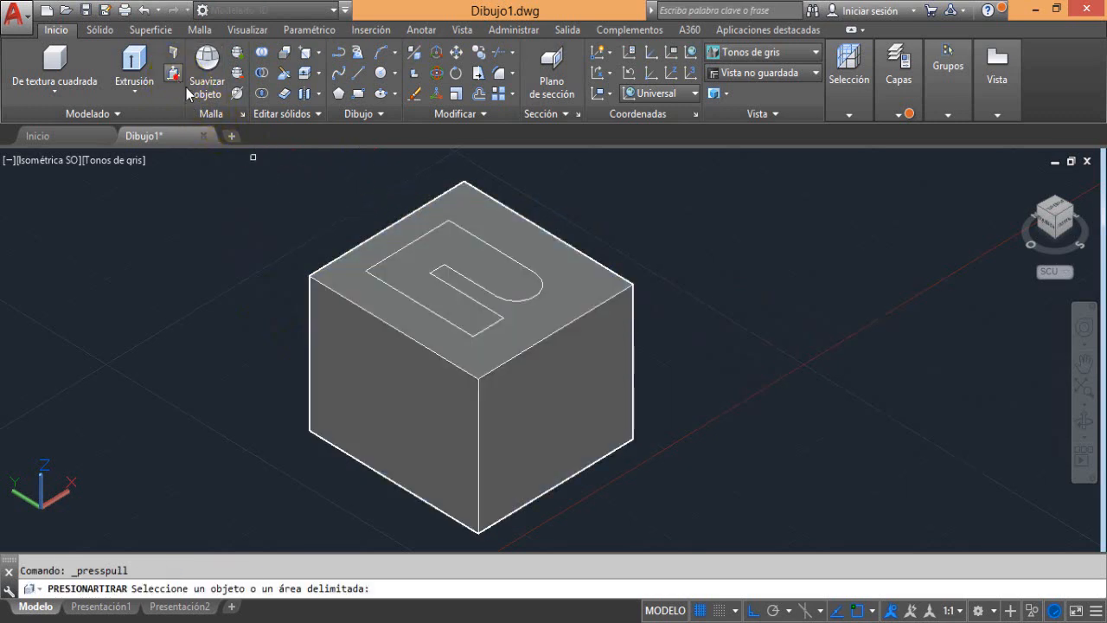
left_click(443, 241)
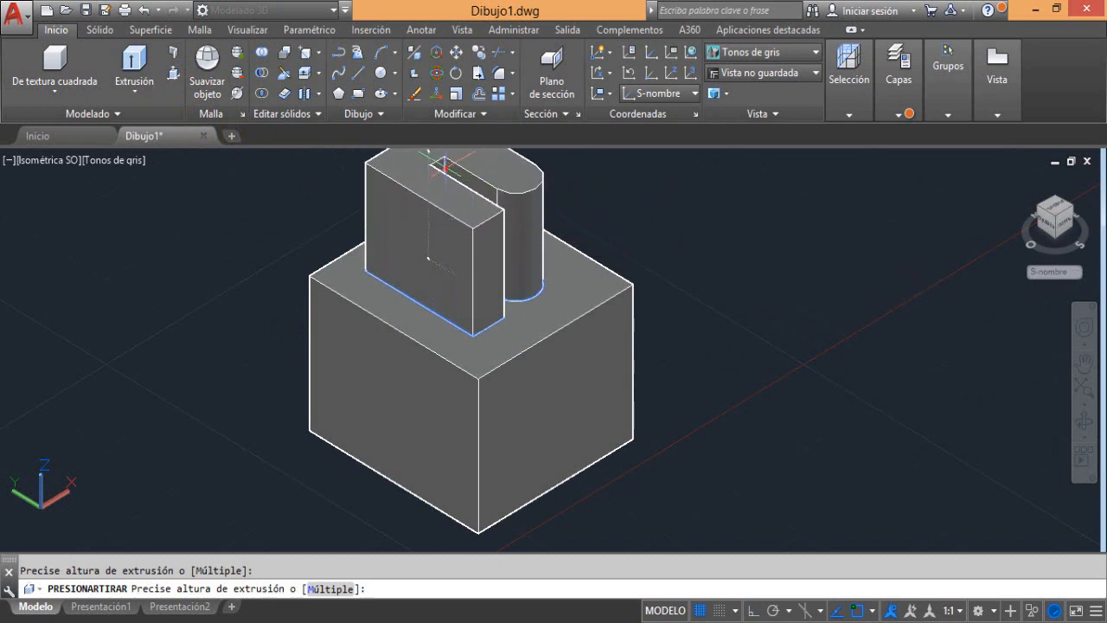
left_click(441, 167)
middle_click_drag(466, 226, 496, 250)
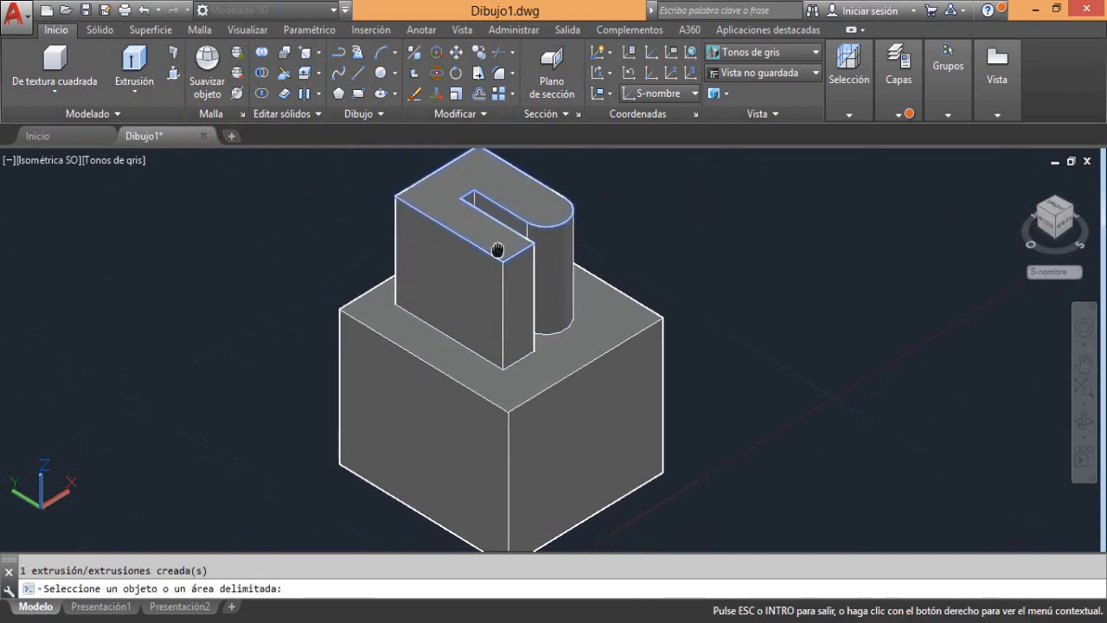
key("Return")
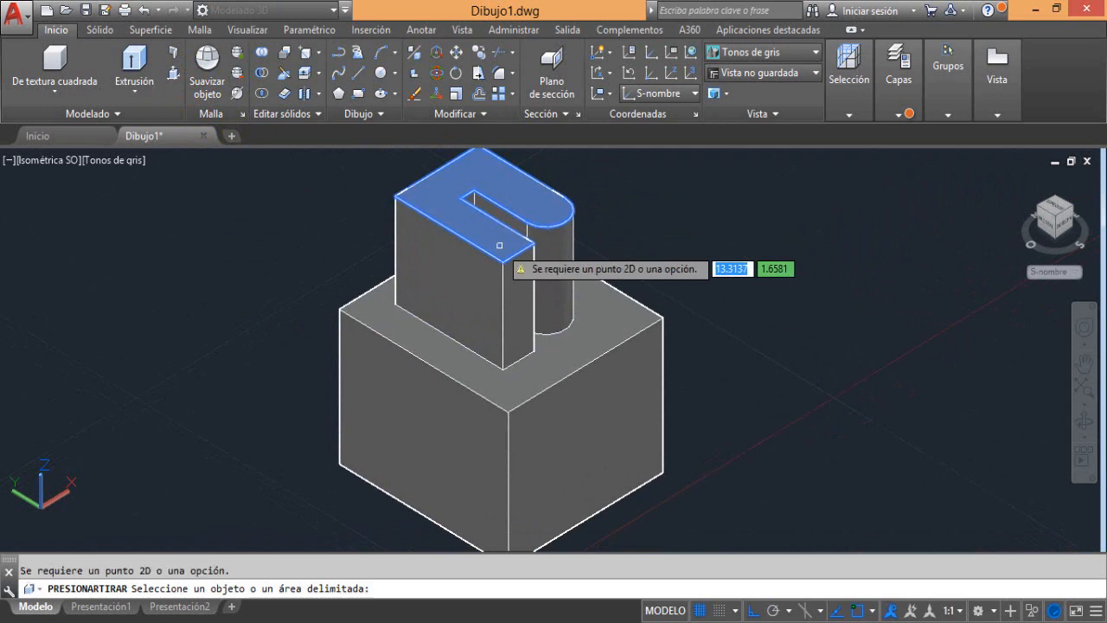
key("Return")
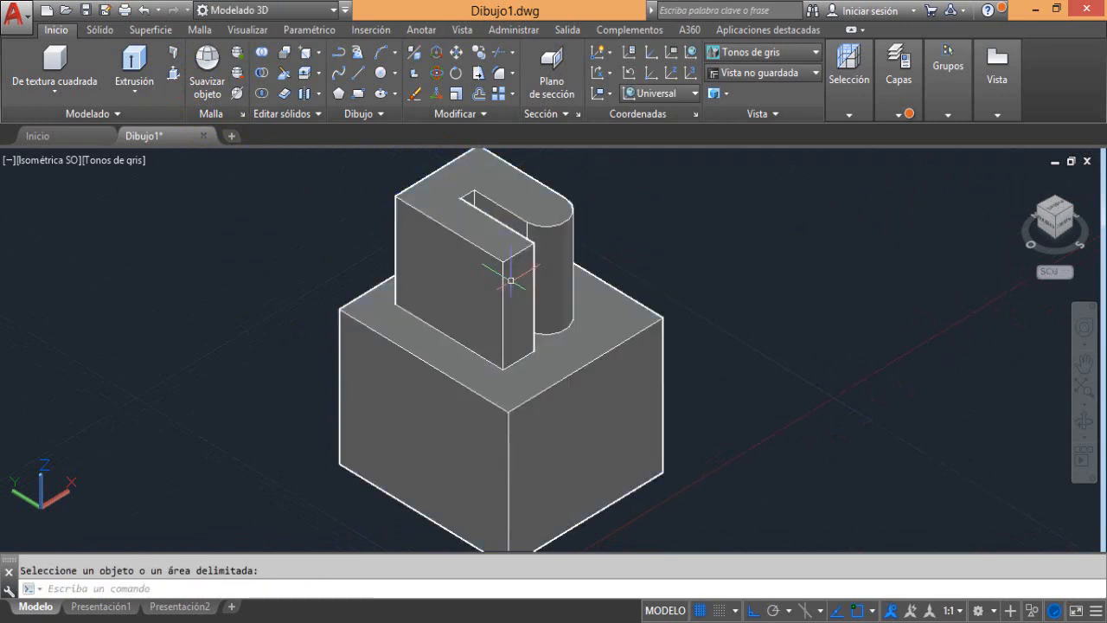
key("ctrl+z")
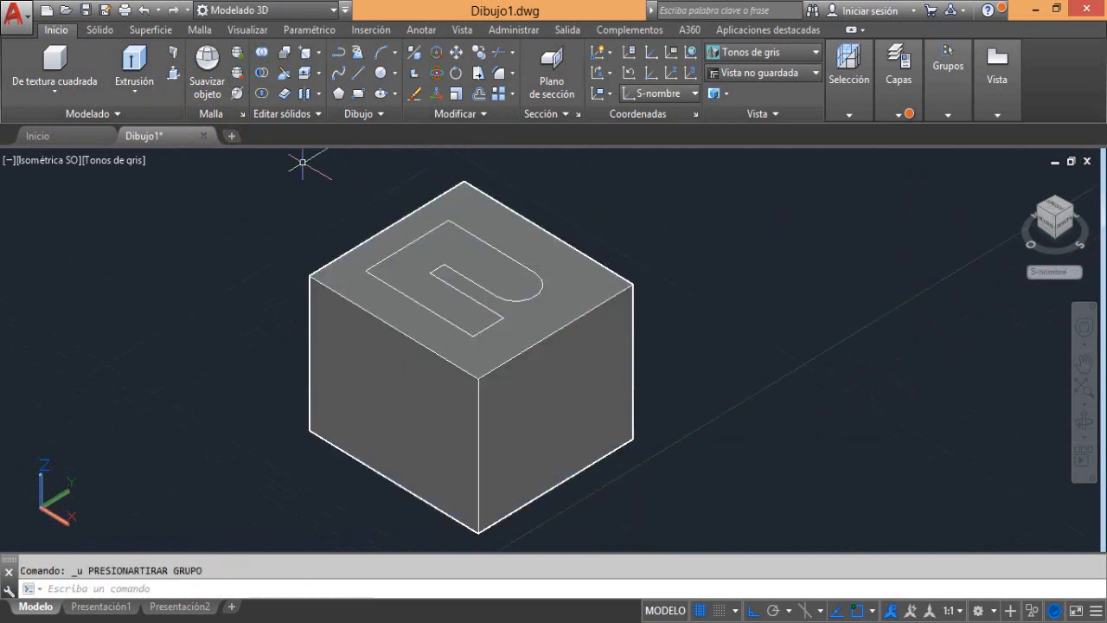
Press-pull the hook-shaped area down into the box to cut a pocket, and undo the cut
left_click(174, 73)
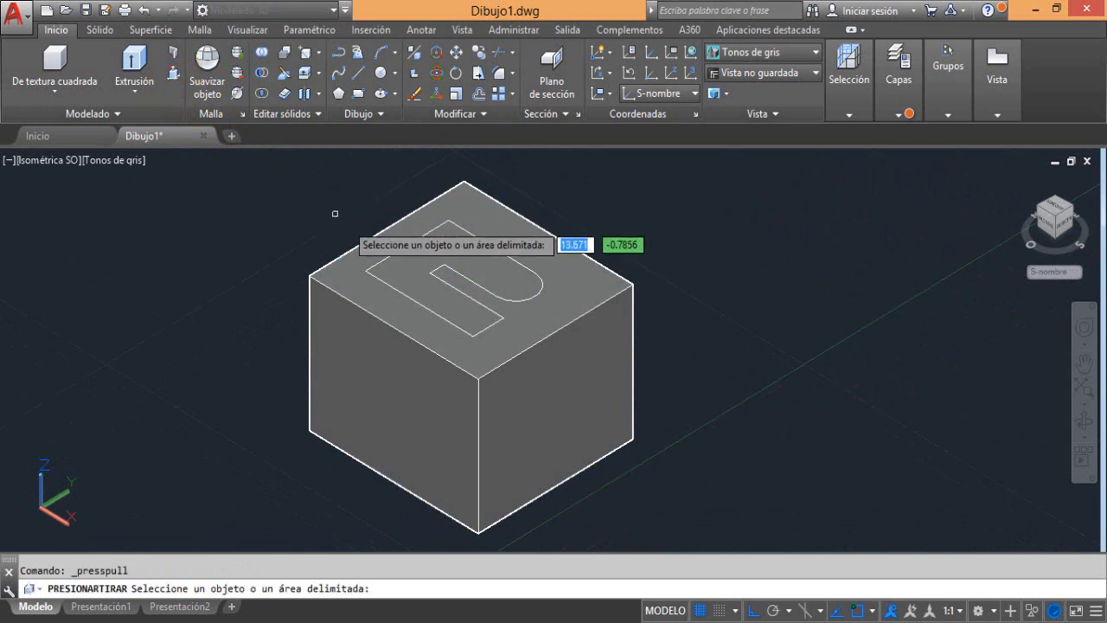
left_click(450, 237)
middle_click_drag(539, 352, 577, 235)
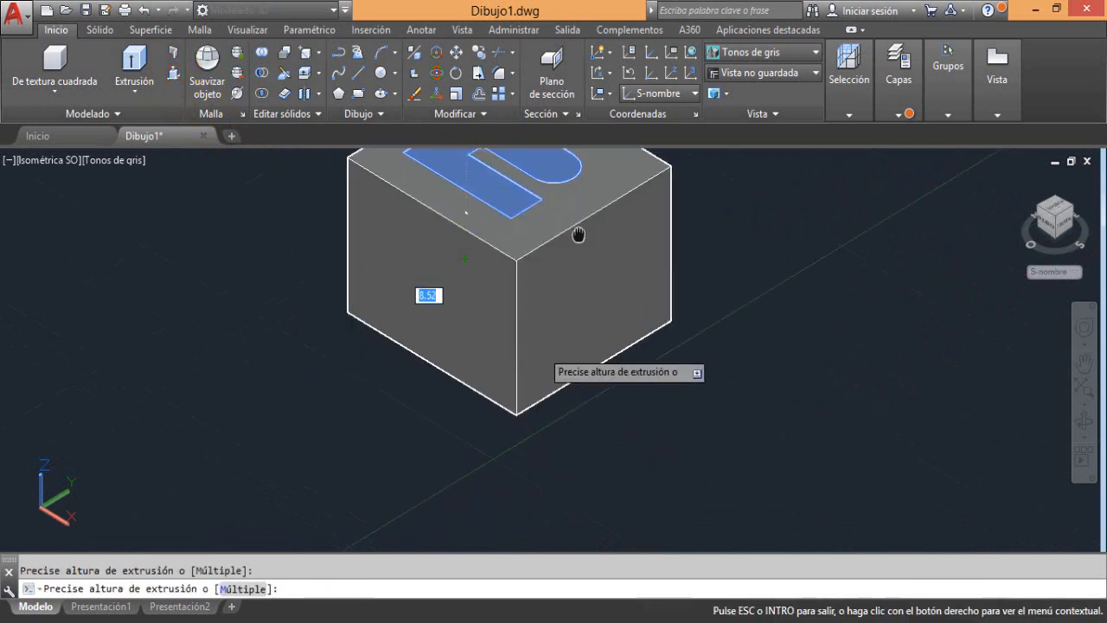
left_click(596, 423)
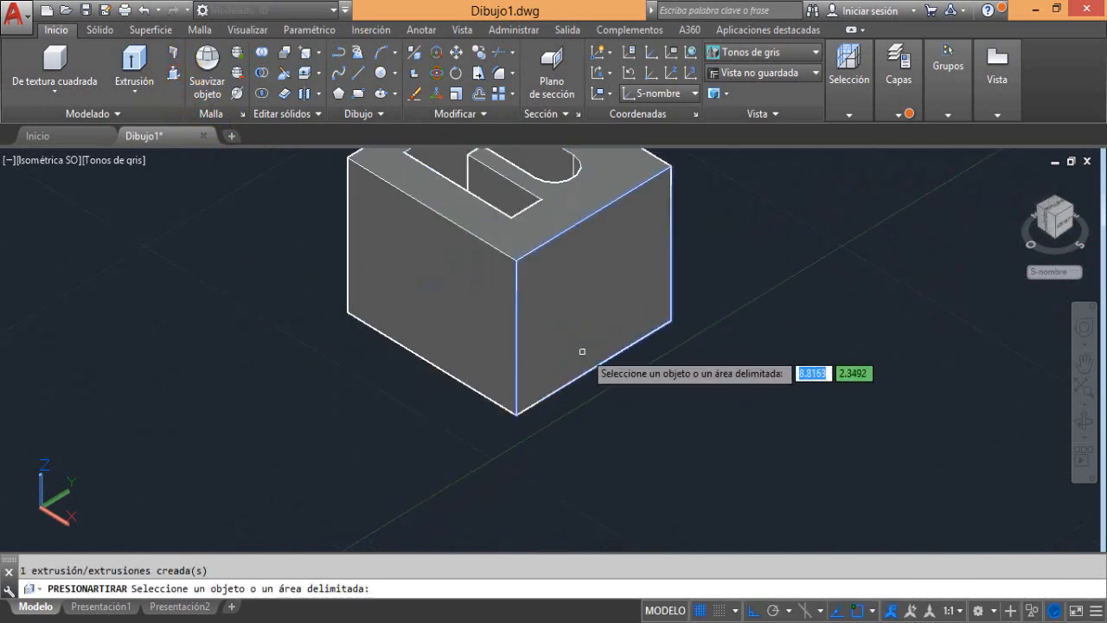
middle_click_drag(582, 351, 595, 467)
mouse_move(575, 431)
middle_mouse_down("shift")
mouse_move(596, 467)
mouse_move(603, 528)
mouse_move(562, 476)
mouse_move(590, 439)
middle_mouse_up("shift")
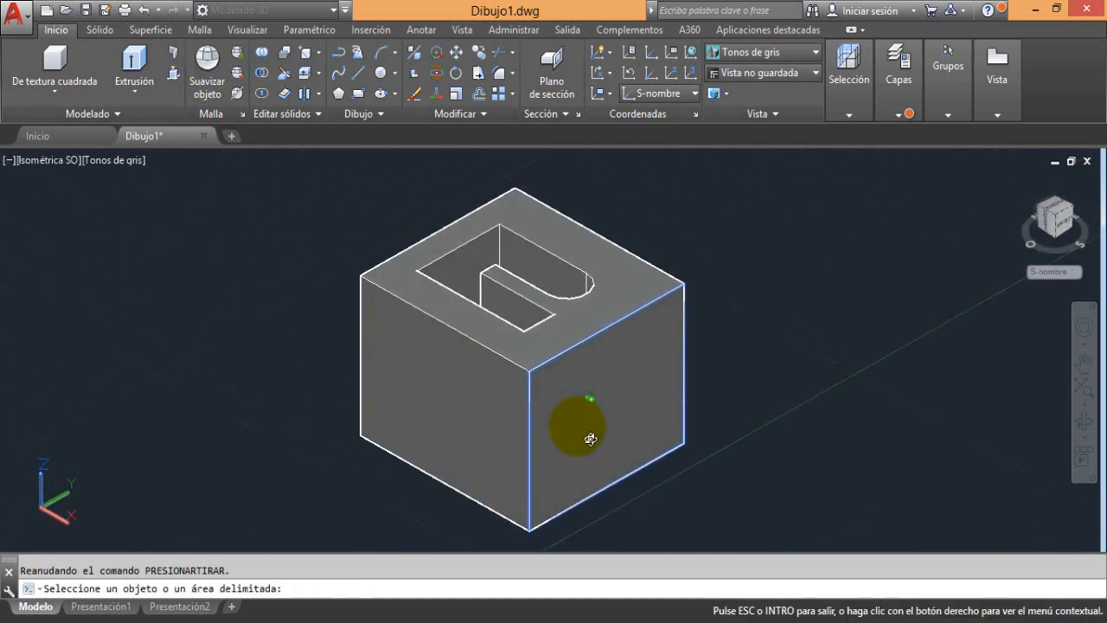
left_click(578, 426)
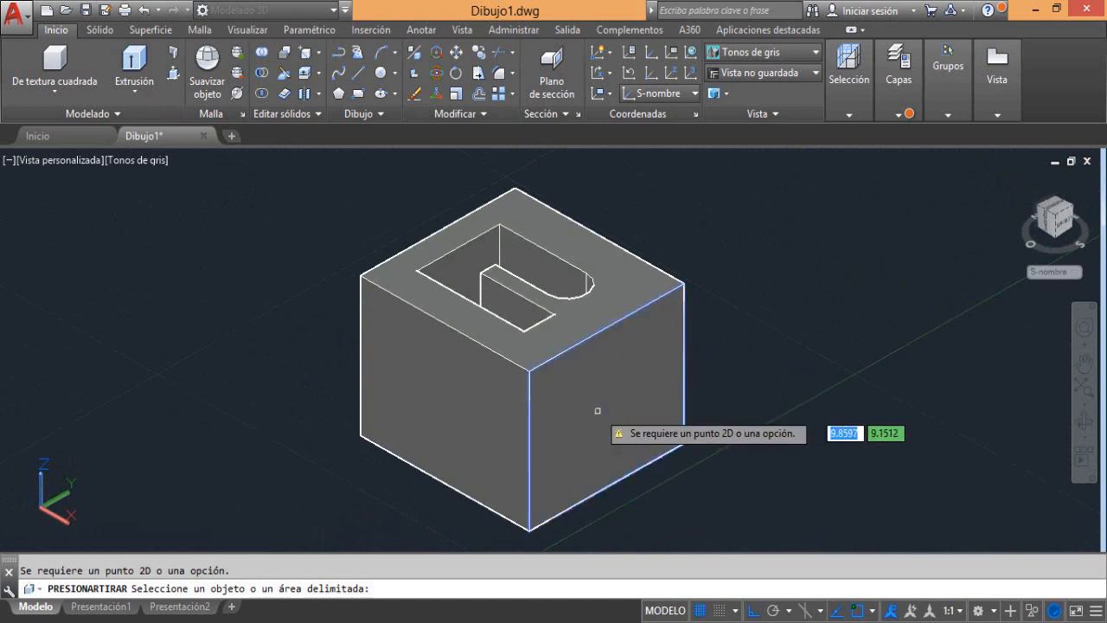
key("Escape")
key("ctrl+z")
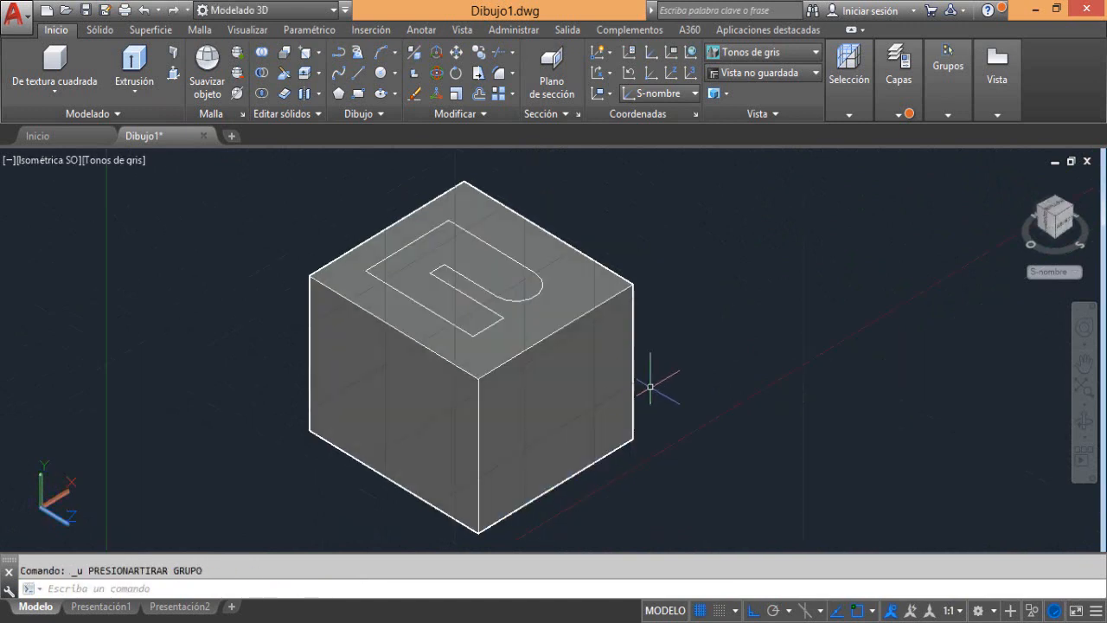
Press-pull the box's top face area surrounding the hook-shaped outline upward, leaving the outline as a recess
middle_click_drag(531, 296, 611, 324)
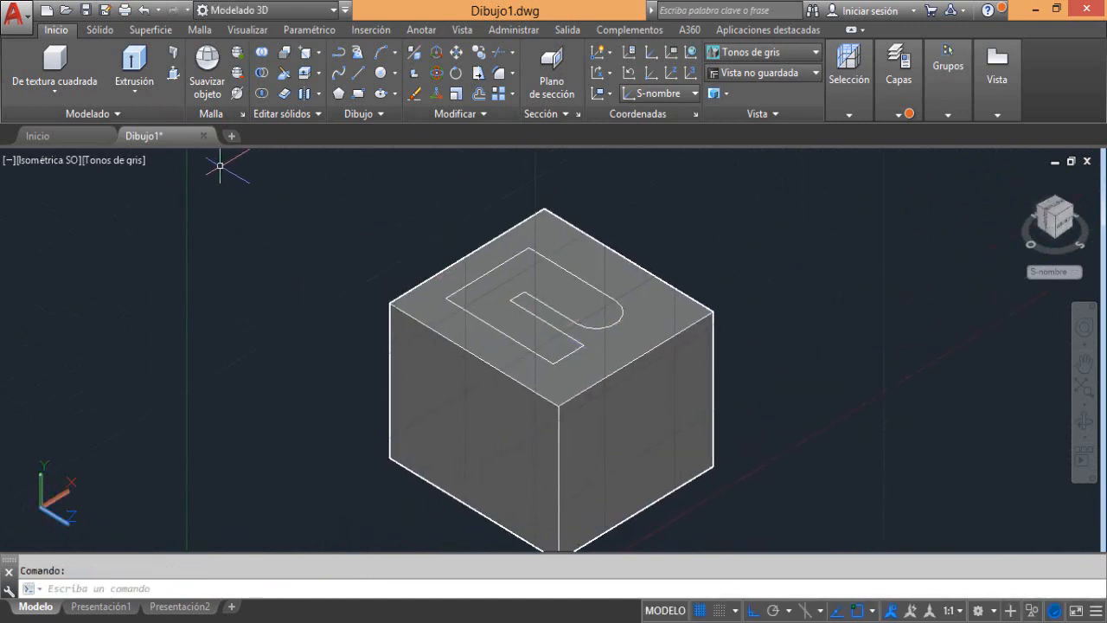
left_click(173, 73)
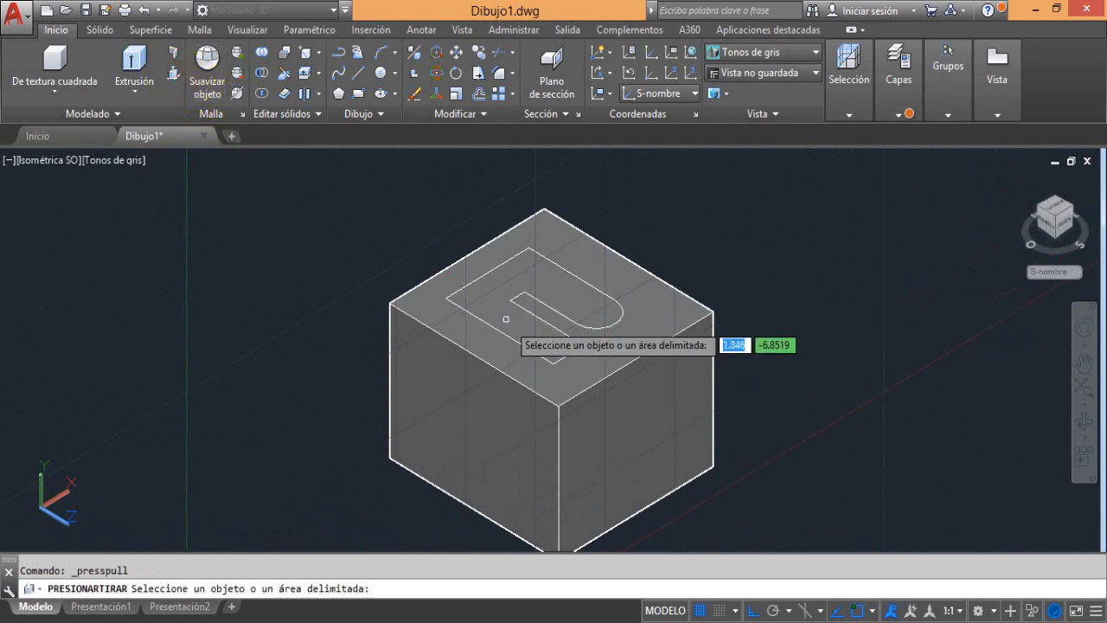
left_click(584, 311)
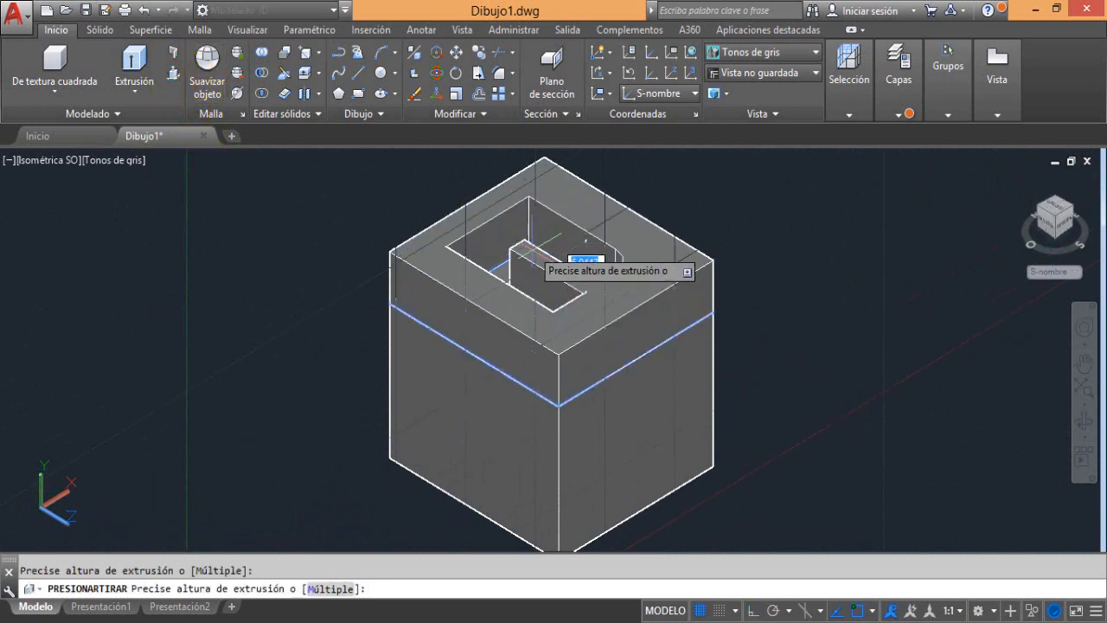
left_click(545, 212)
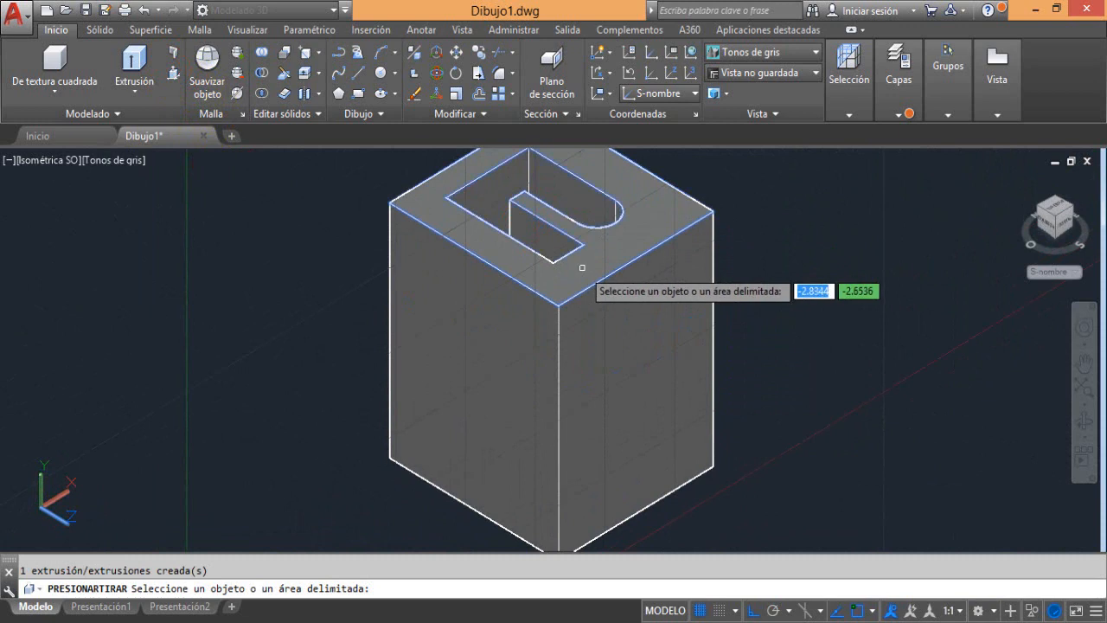
scroll(582, 267, "down", 3)
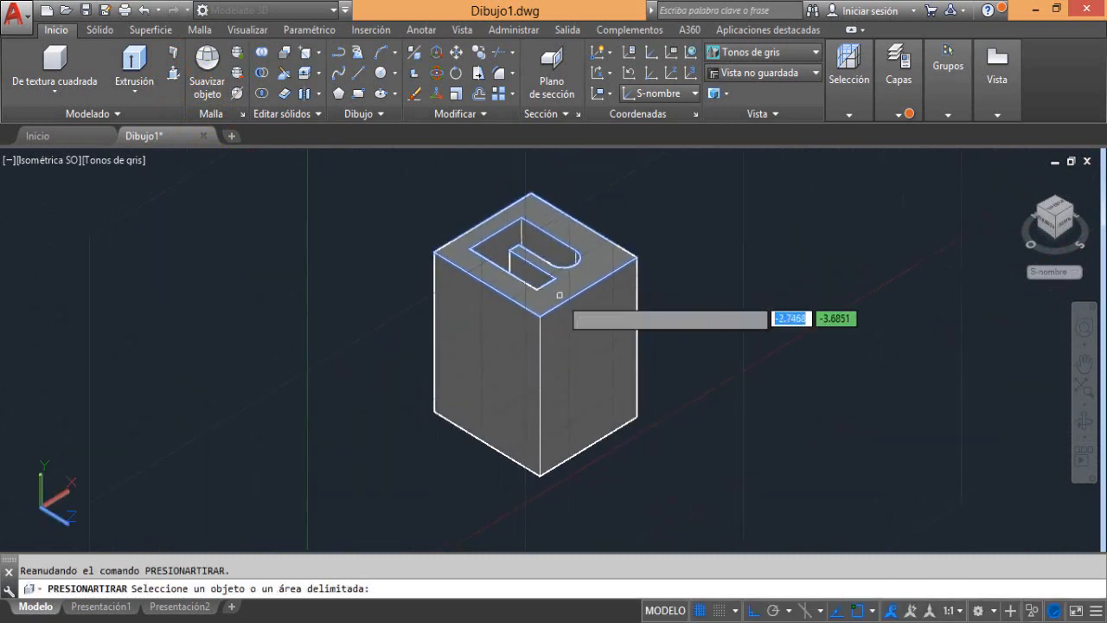
scroll(559, 295, "up", 2)
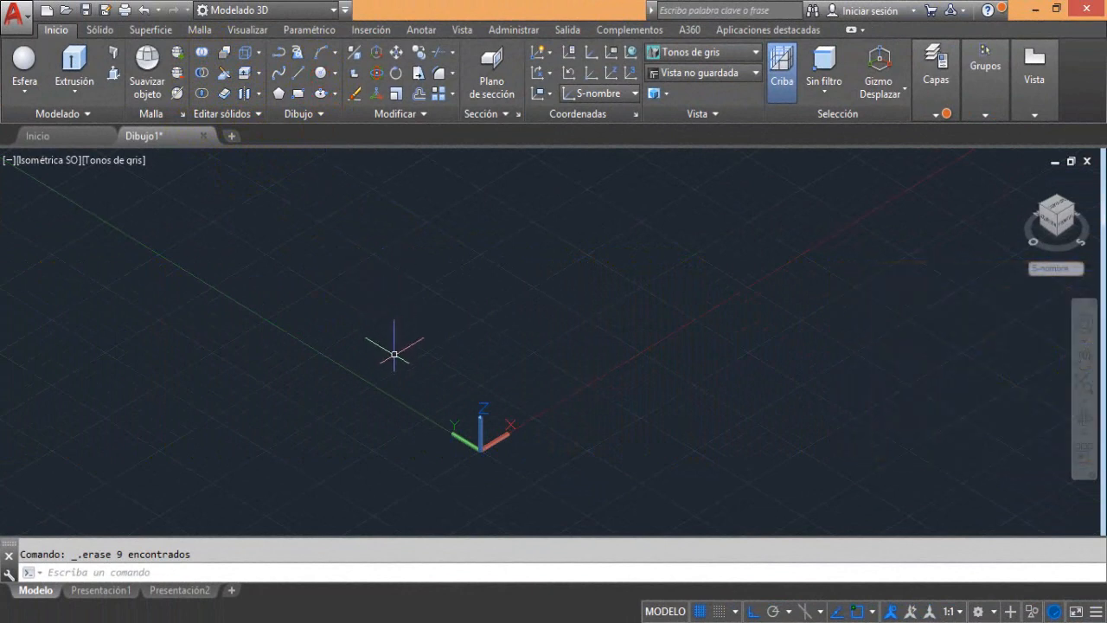
Draw a small circle on the XY plane of the empty drawing, close to the Y axis
left_click(320, 73)
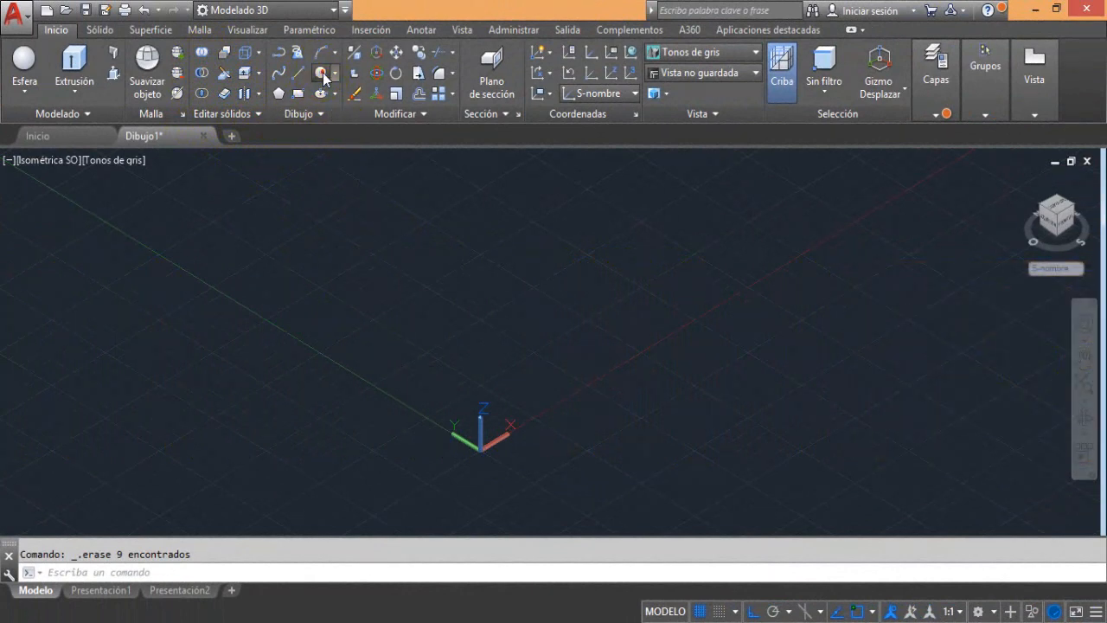
left_click(377, 344)
type("1")
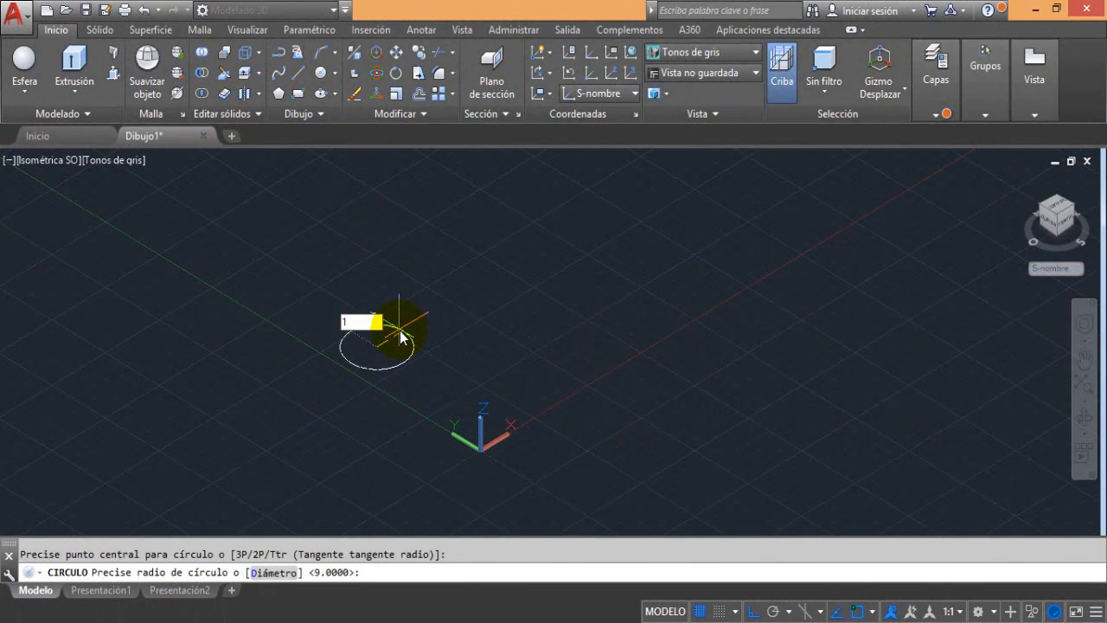
key("Return")
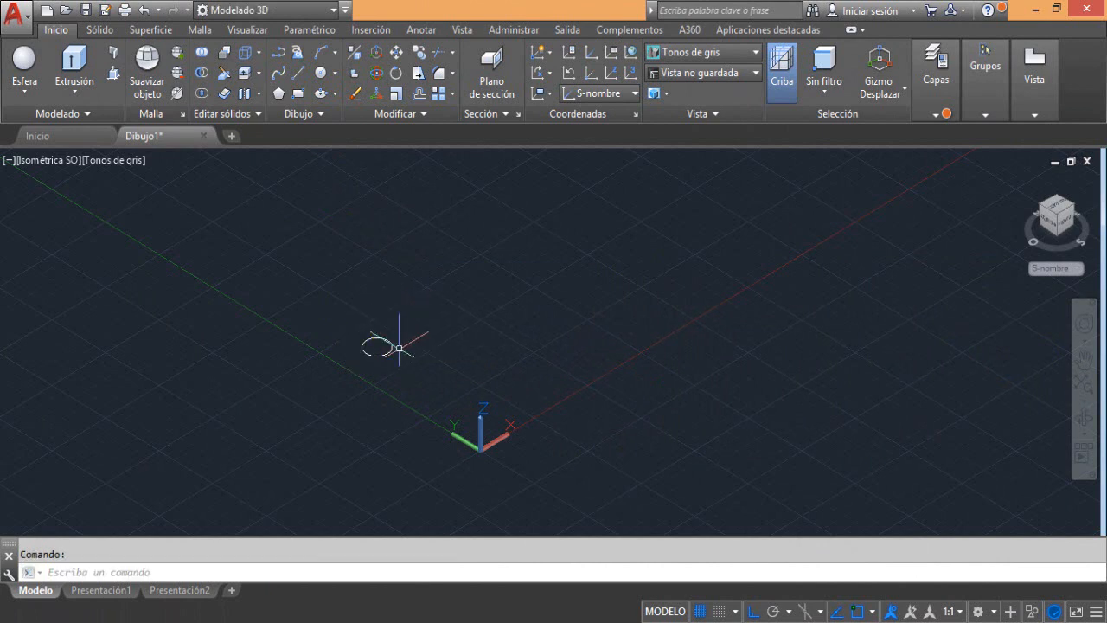
Draw a concentric circle of radius 5 inside the existing circle
scroll(383, 344, "up", 2)
scroll(383, 345, "up", 2)
middle_click_drag(369, 336, 455, 407)
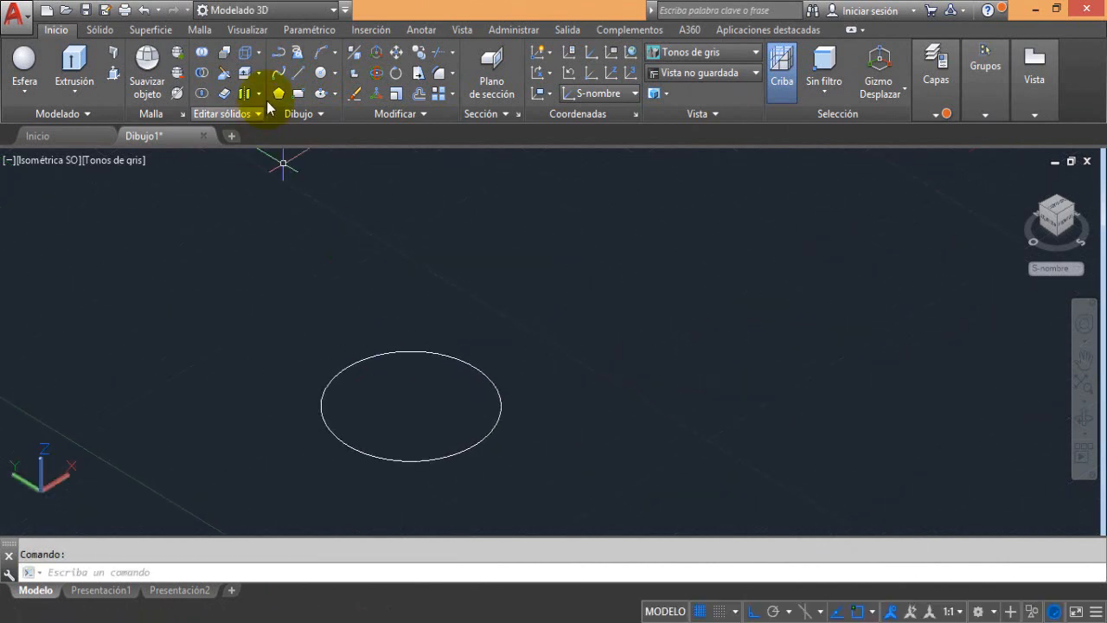
left_click(326, 76)
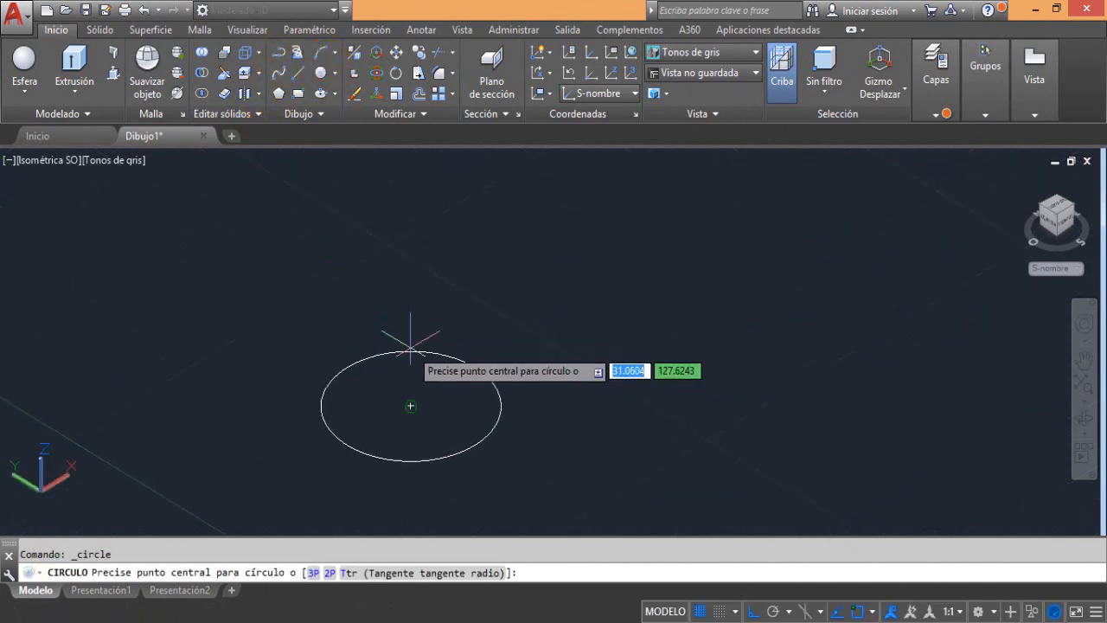
left_click(409, 404)
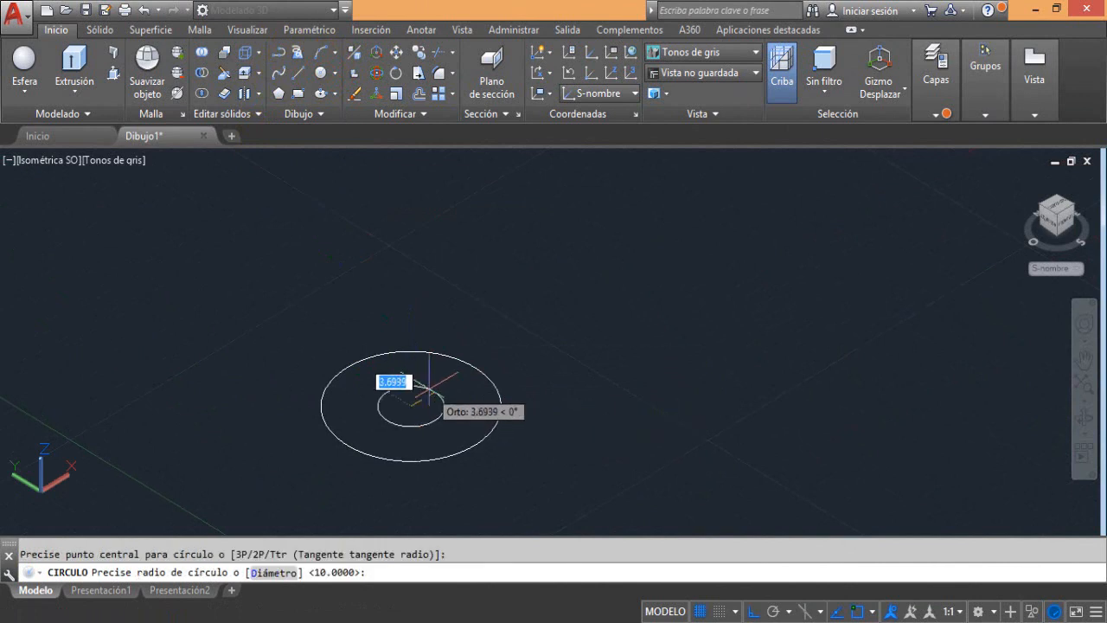
type("5")
key("Return")
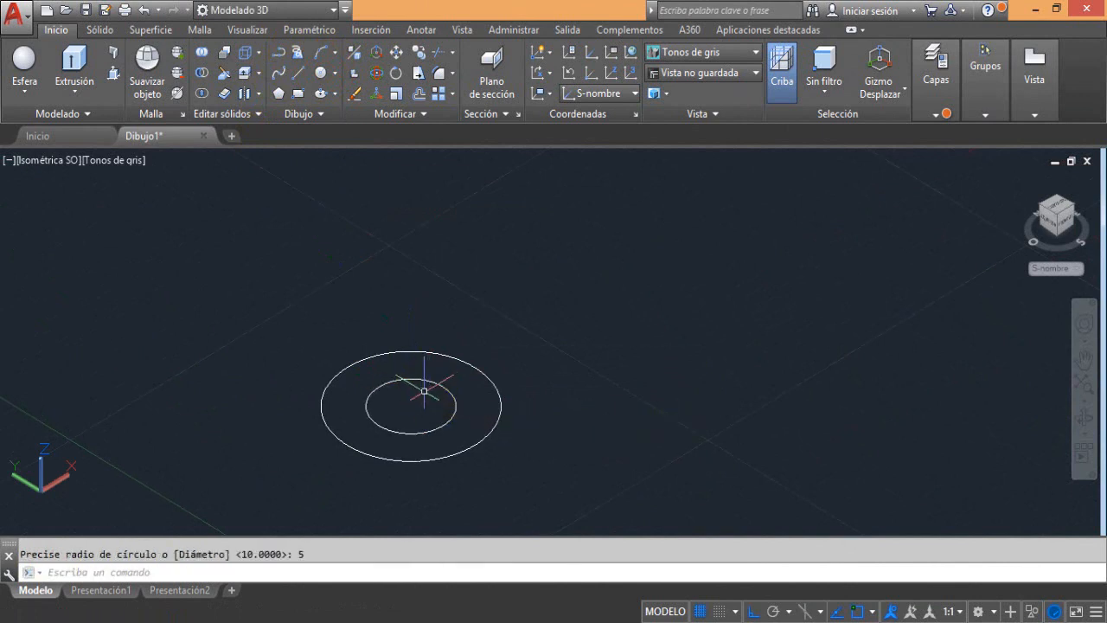
Press-pull the ring area between the two concentric circles upward into a short, thick-walled tube
left_click(112, 77)
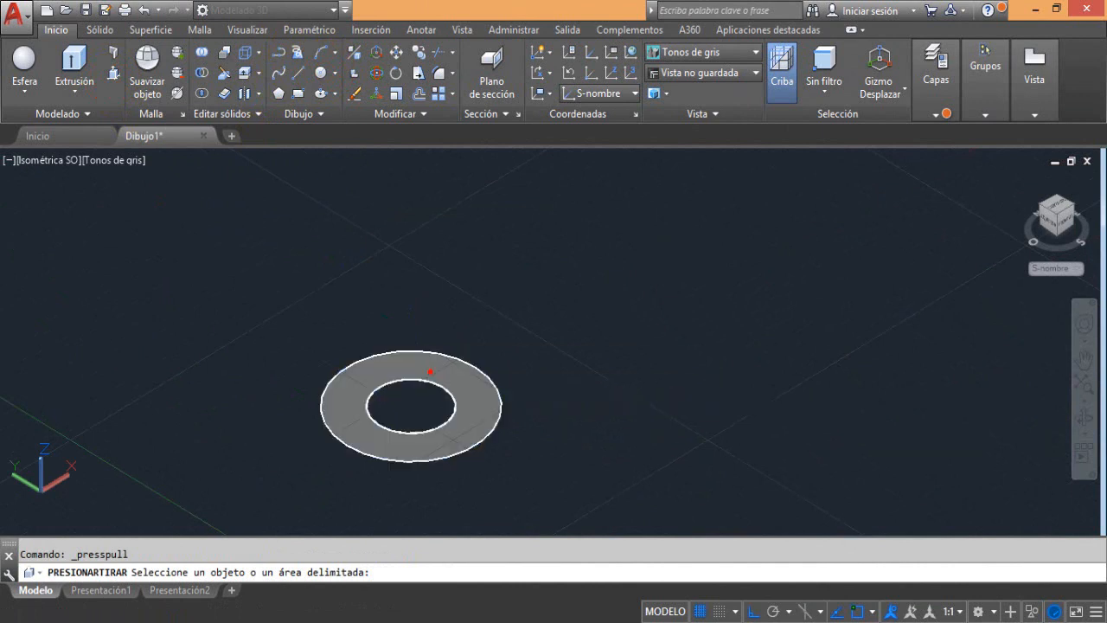
left_click(431, 368)
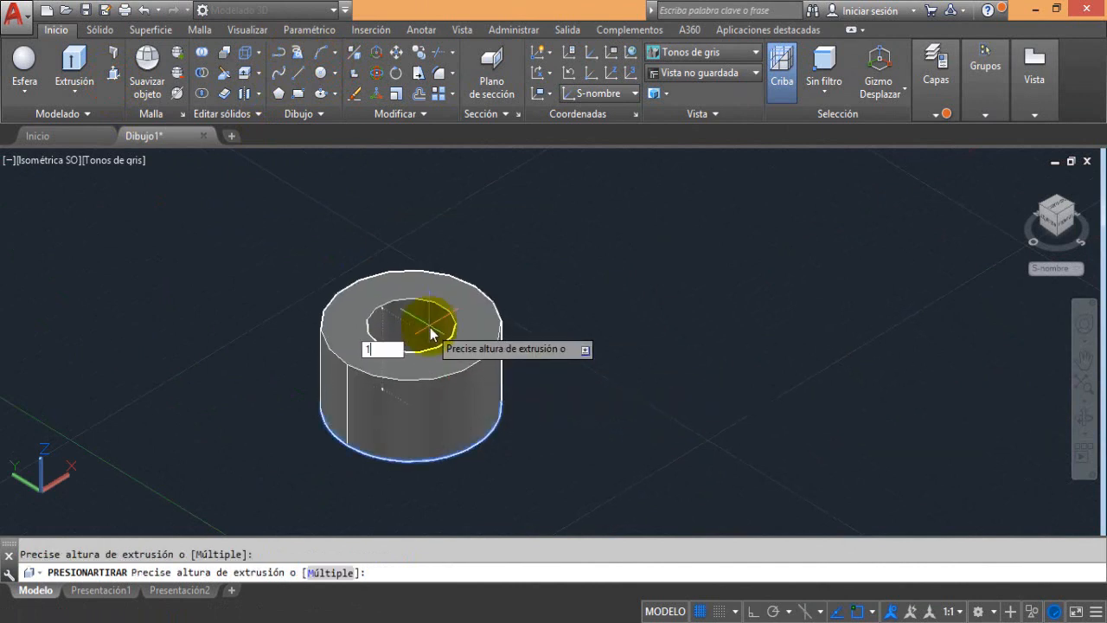
left_click(431, 333)
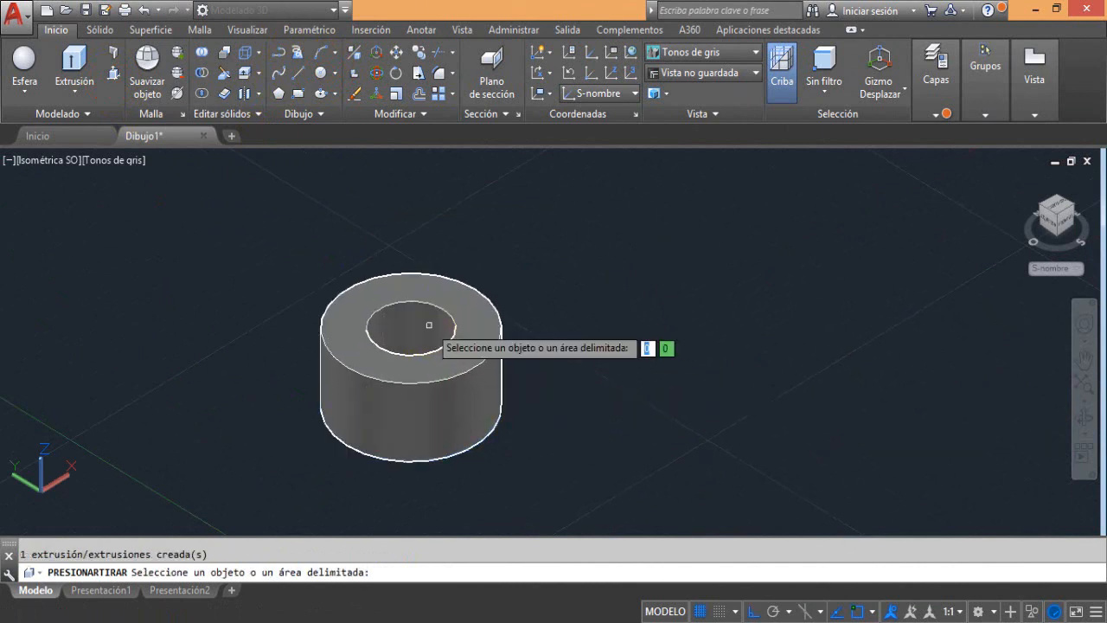
middle_click_drag(485, 352, 291, 306)
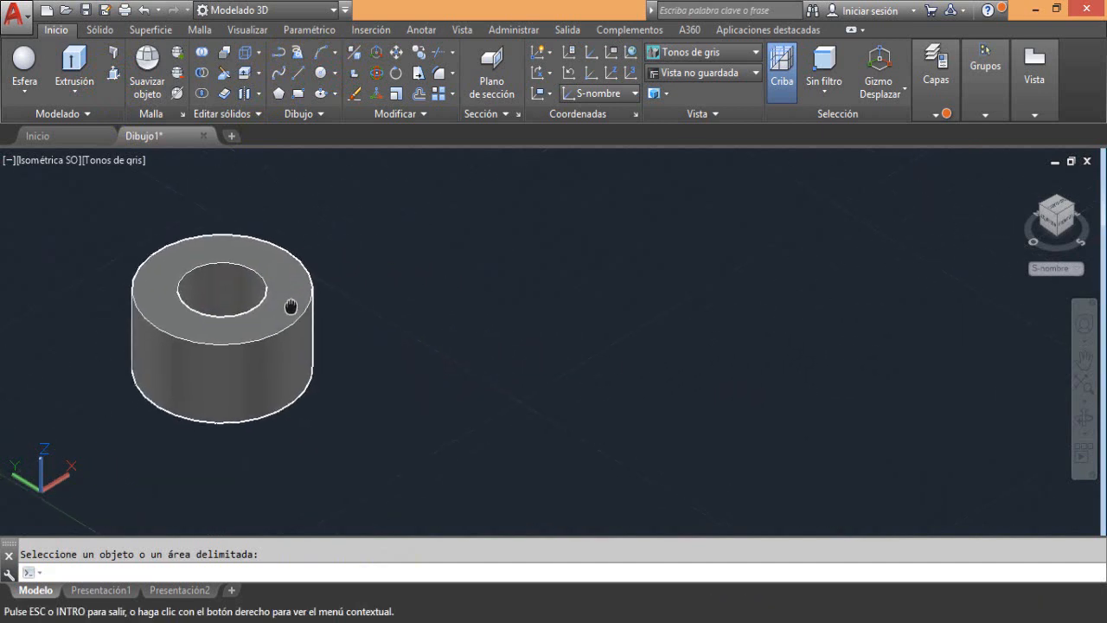
key("Escape")
Draw two concentric circles of radius 10 and 8 on the XY plane beside the short tube
left_click(320, 73)
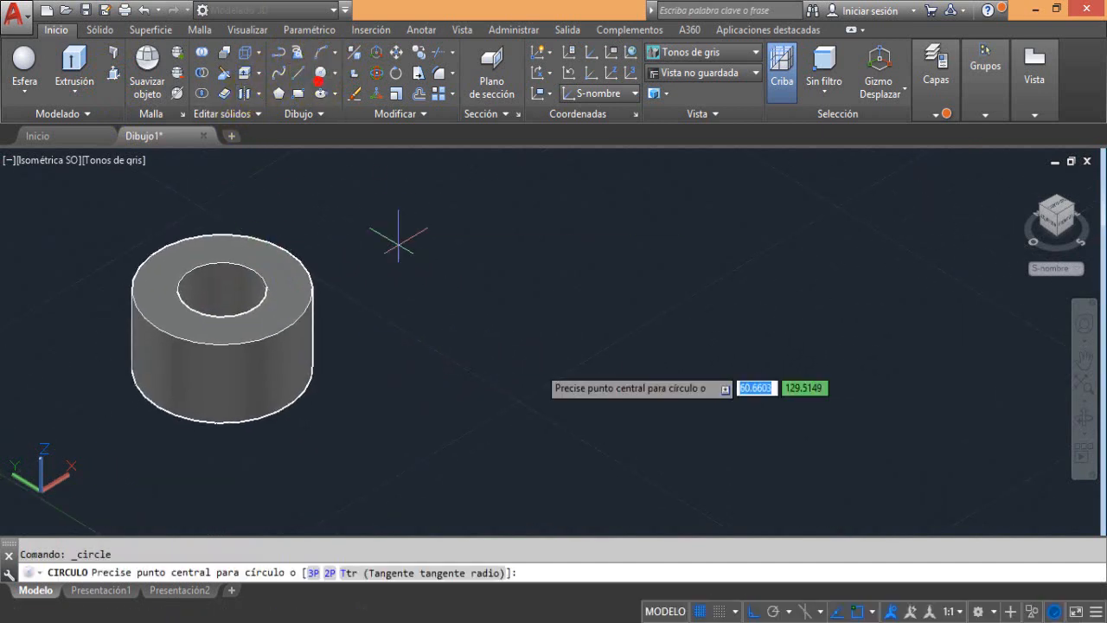
left_click(530, 388)
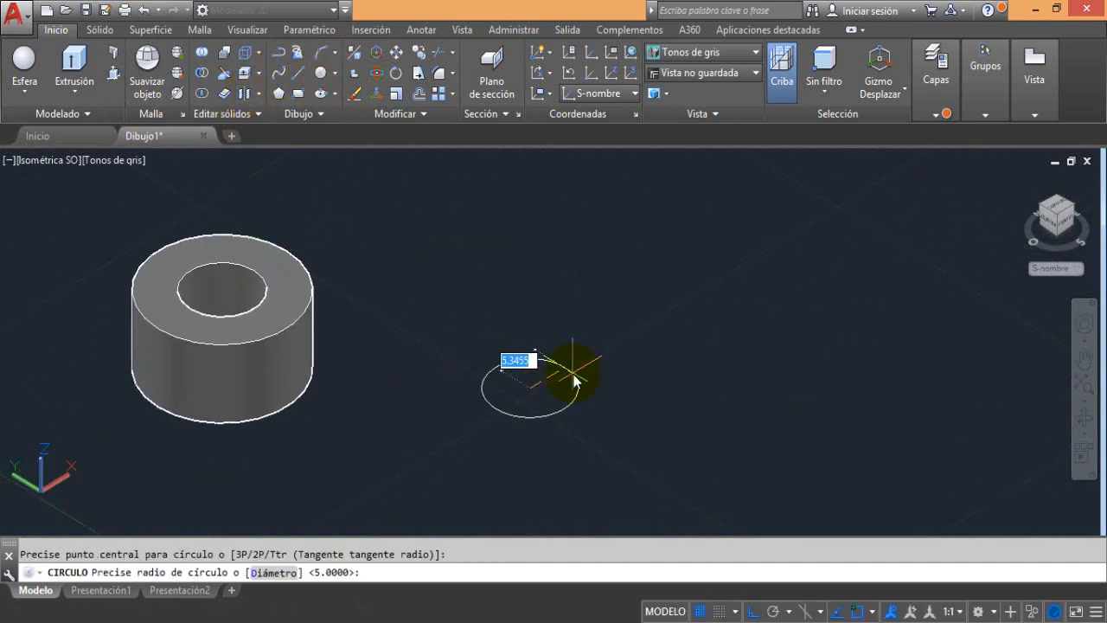
key("Return")
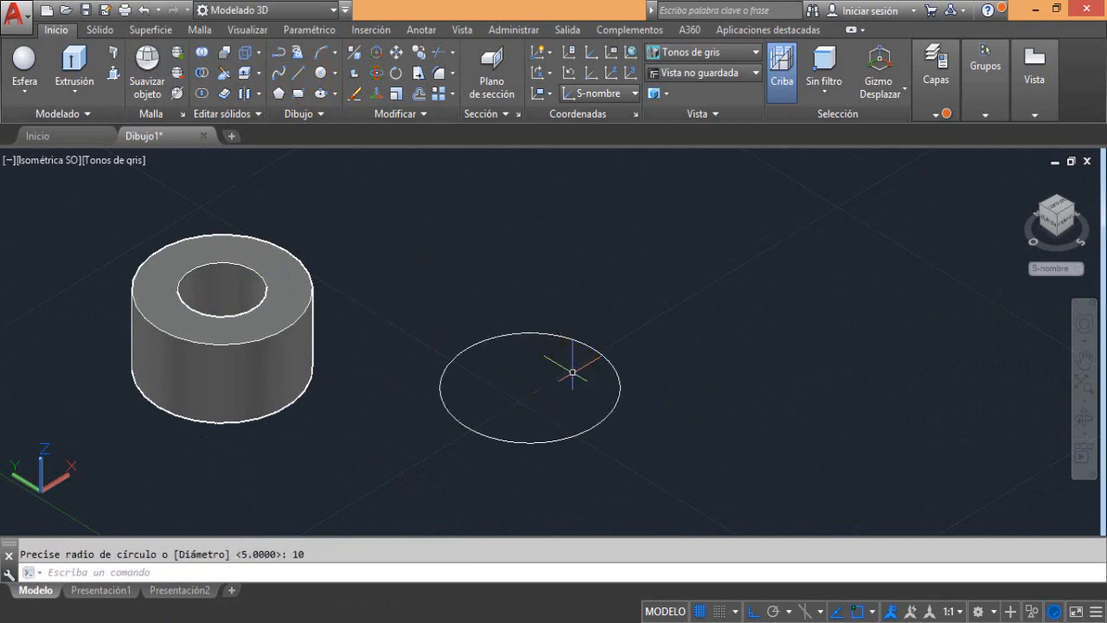
left_click(322, 76)
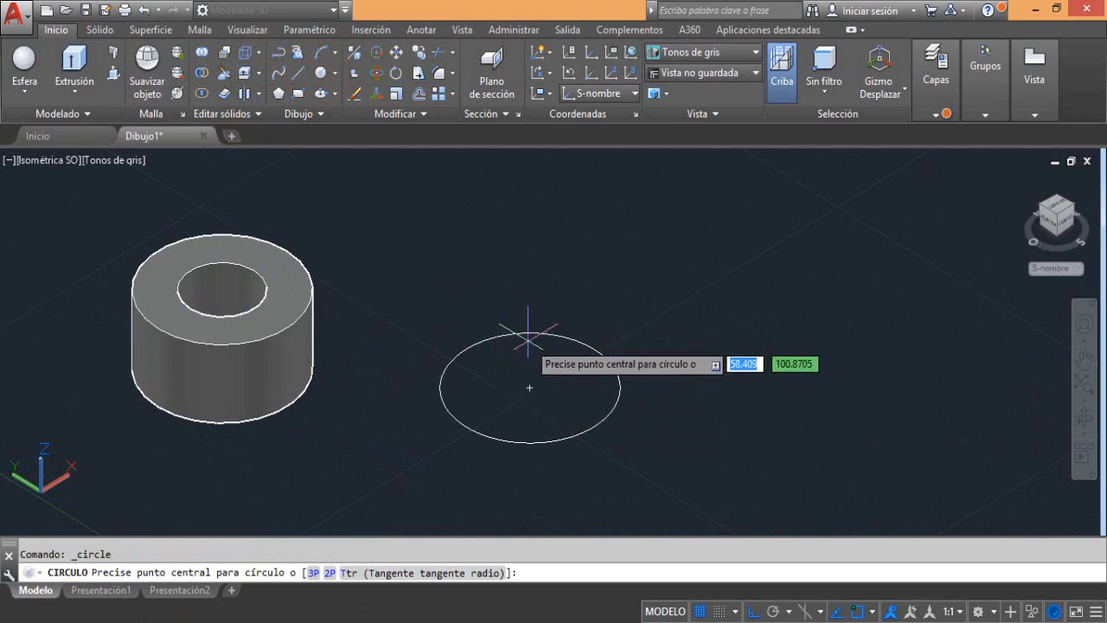
left_click(529, 388)
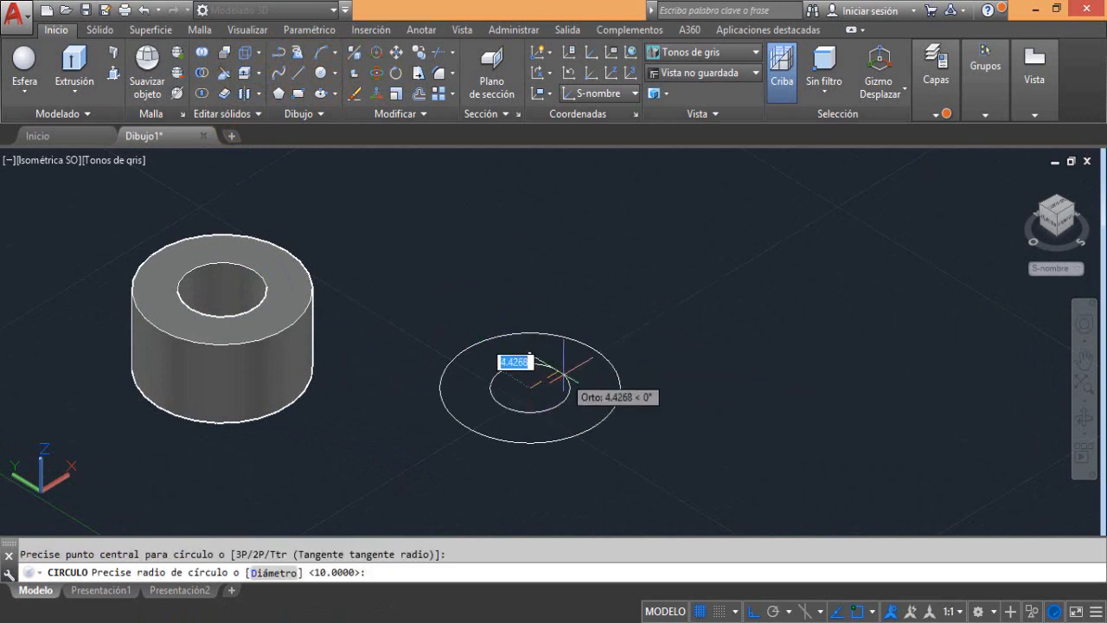
type("8")
key("Return")
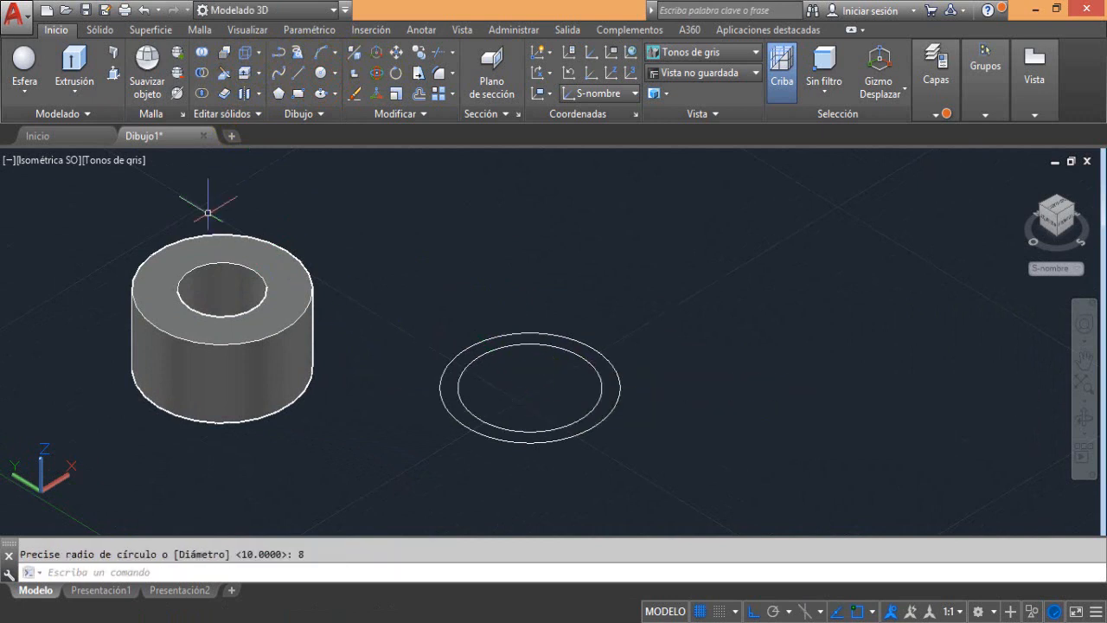
Press-pull the narrow ring between the radius 10 and 8 circles upward into a tube taller than the first one
key("ctrl+shift+e")
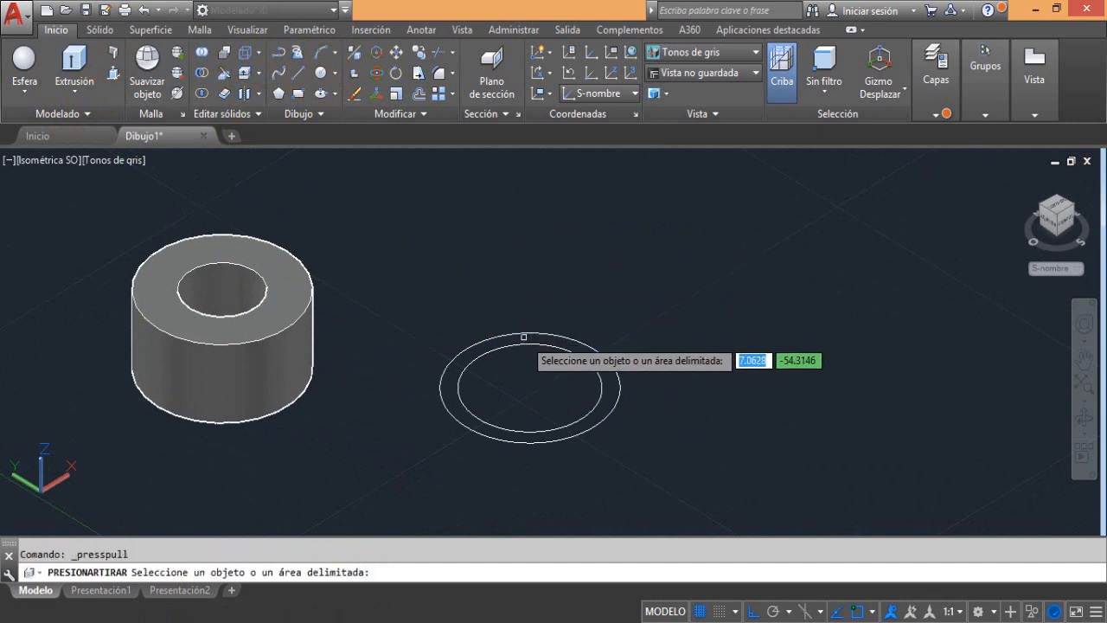
left_click(528, 337)
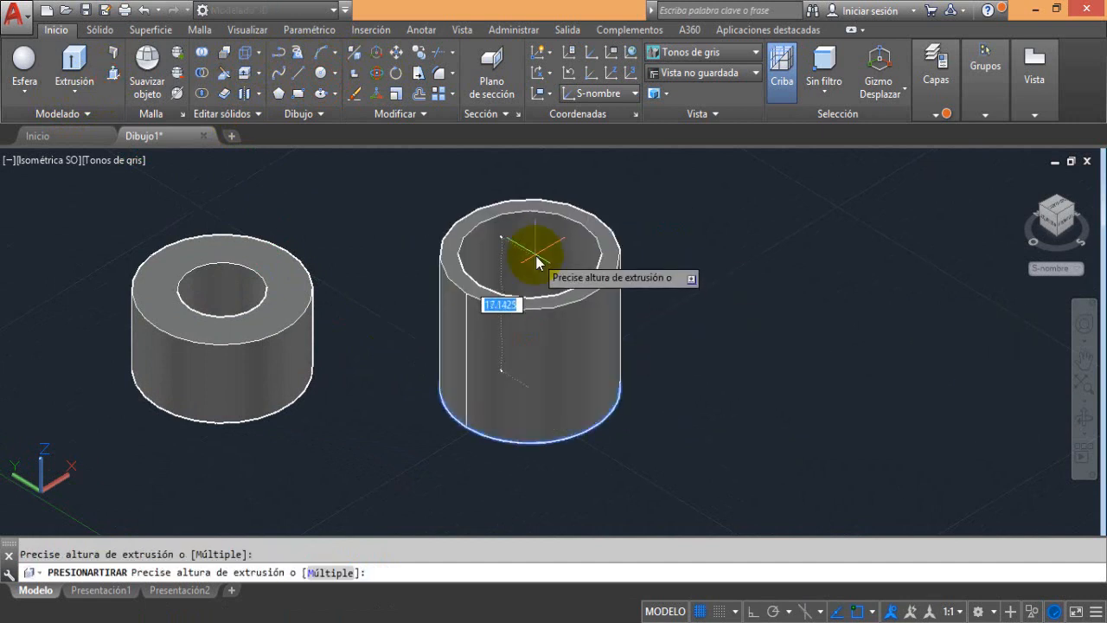
key("Return")
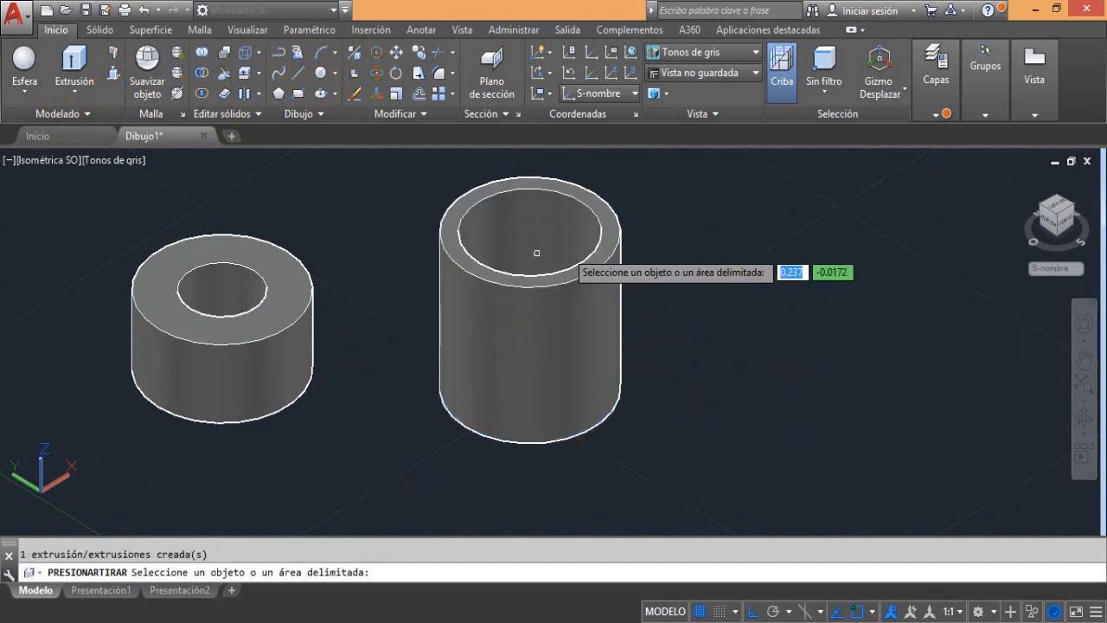
key("Return")
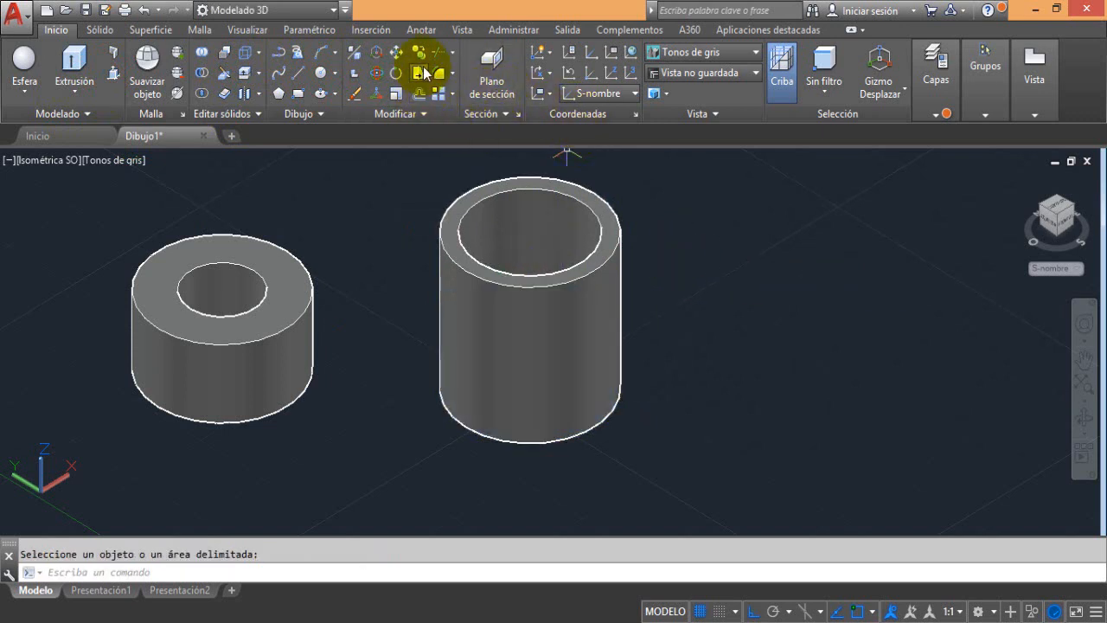
Move the tall tube by its base centre onto the top face centre of the short tube
left_click(397, 54)
left_click(474, 208)
key("Return")
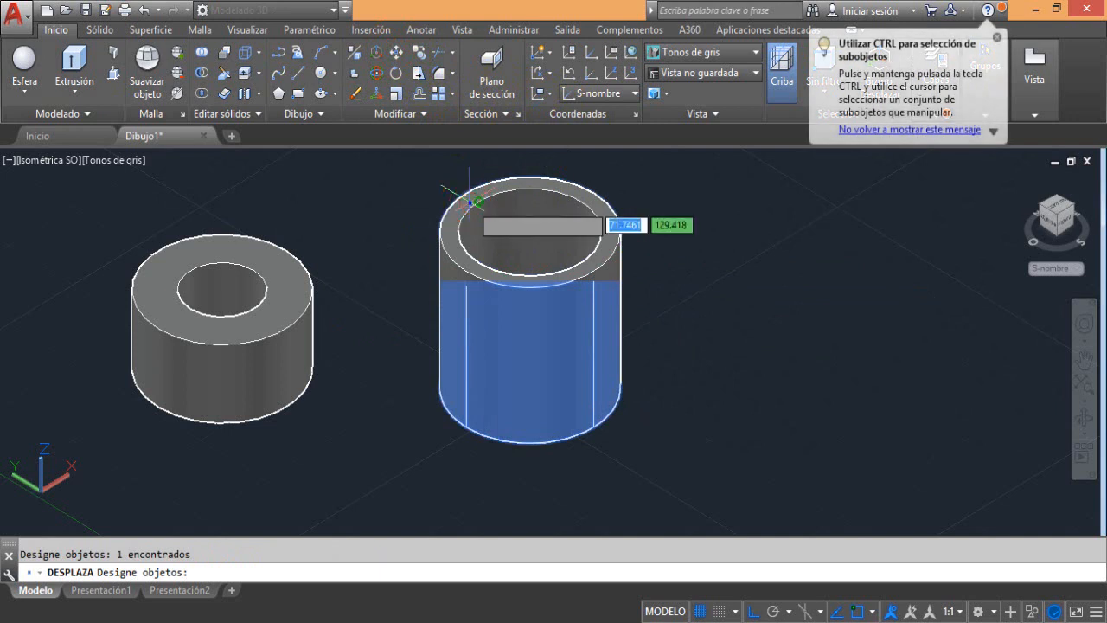
left_click(529, 386)
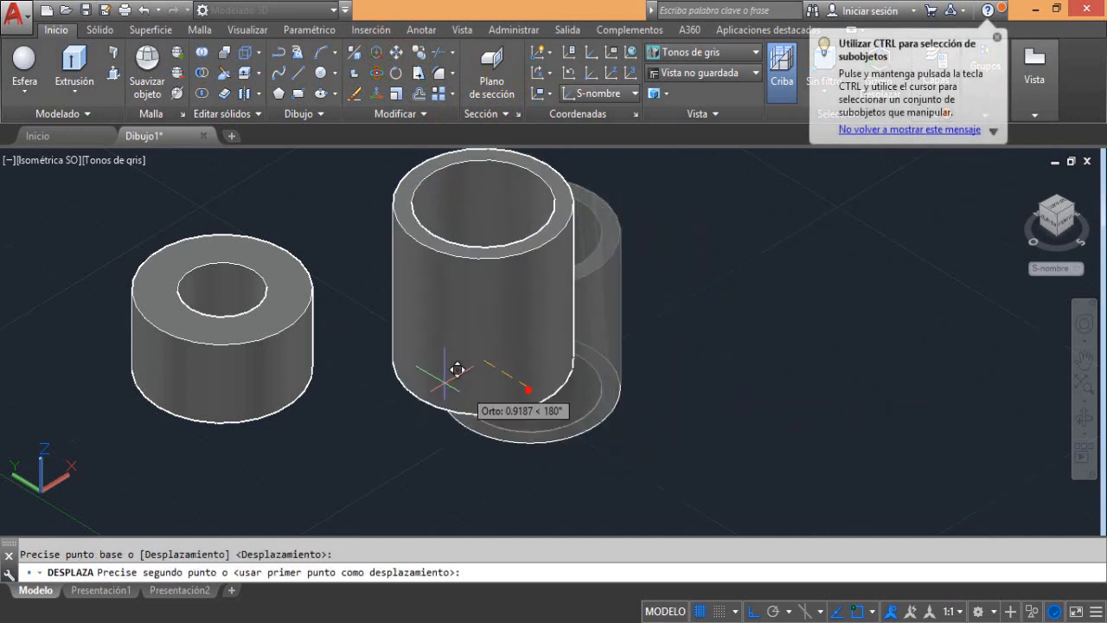
left_click(229, 287)
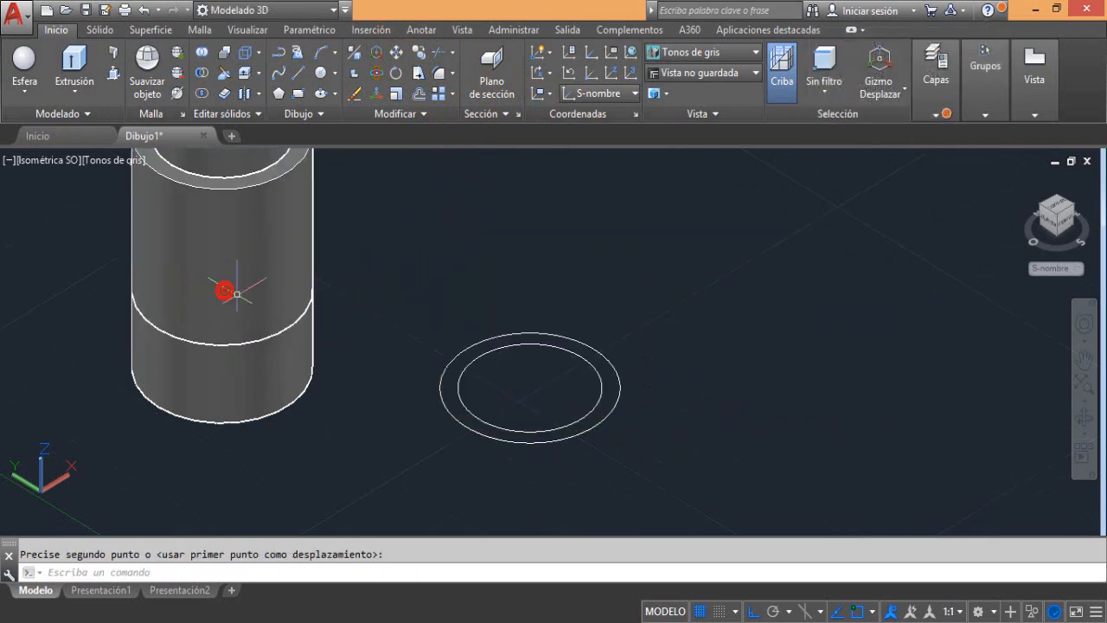
Delete the two concentric circles left where the tall tube was built
scroll(432, 338, "down", 2)
middle_click_drag(450, 367, 480, 377)
left_click(556, 341)
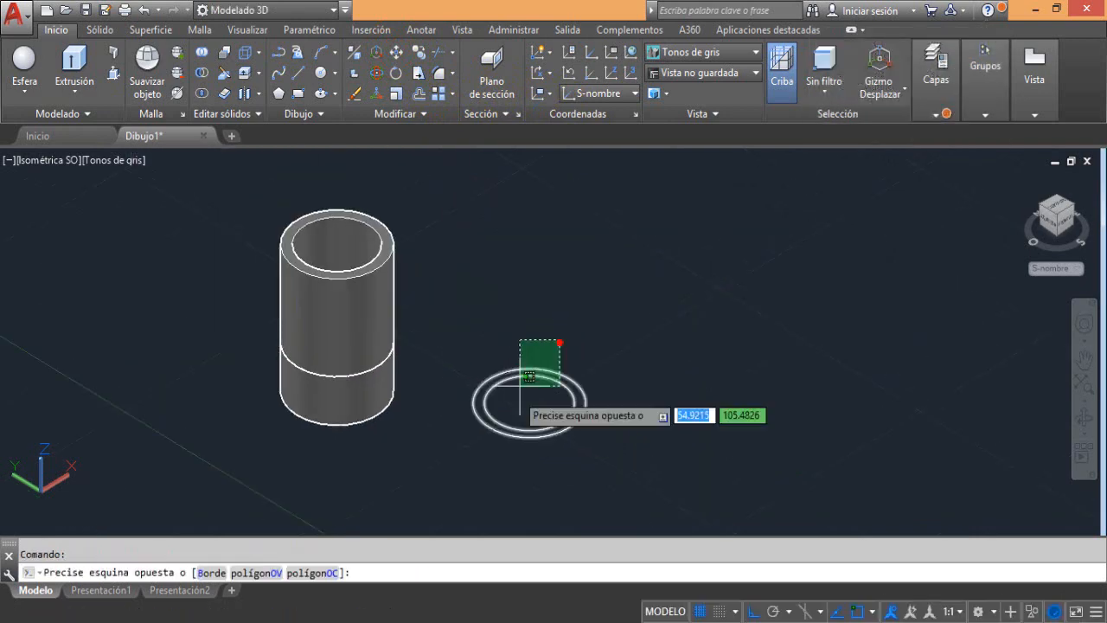
key("Delete")
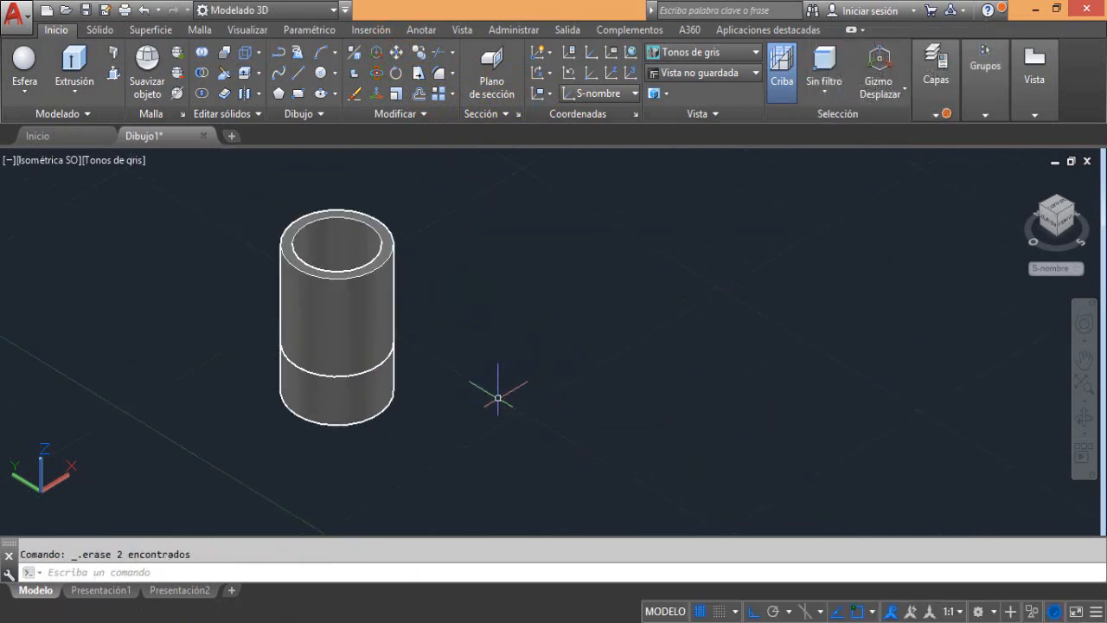
Join the upper and lower tubes into one solid with Union
left_click(204, 55)
left_click(315, 342)
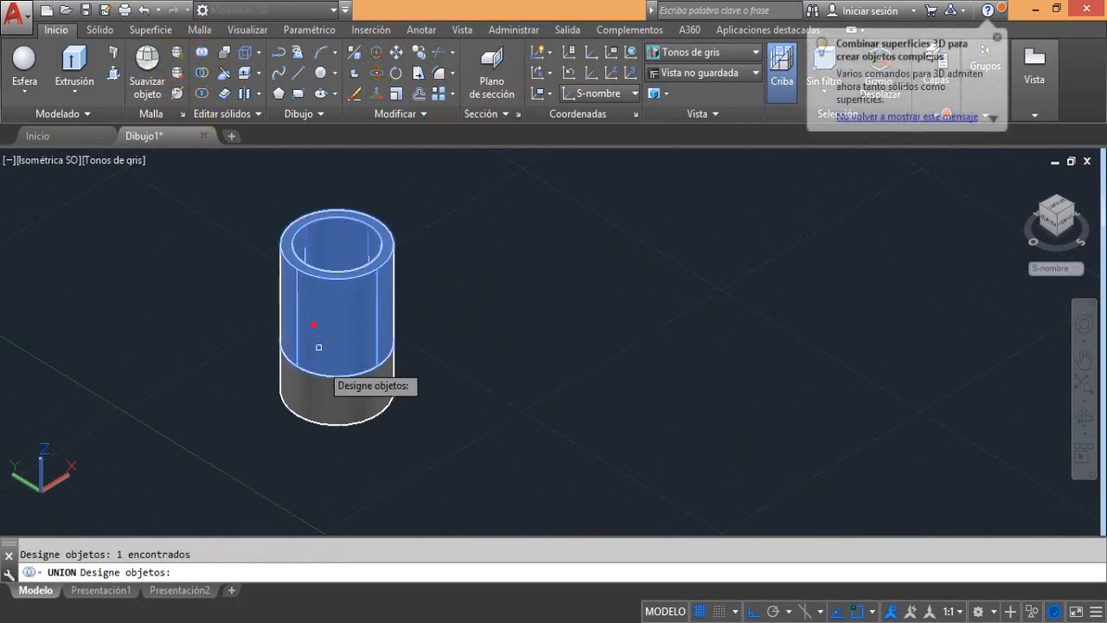
left_click(348, 386)
key("Return")
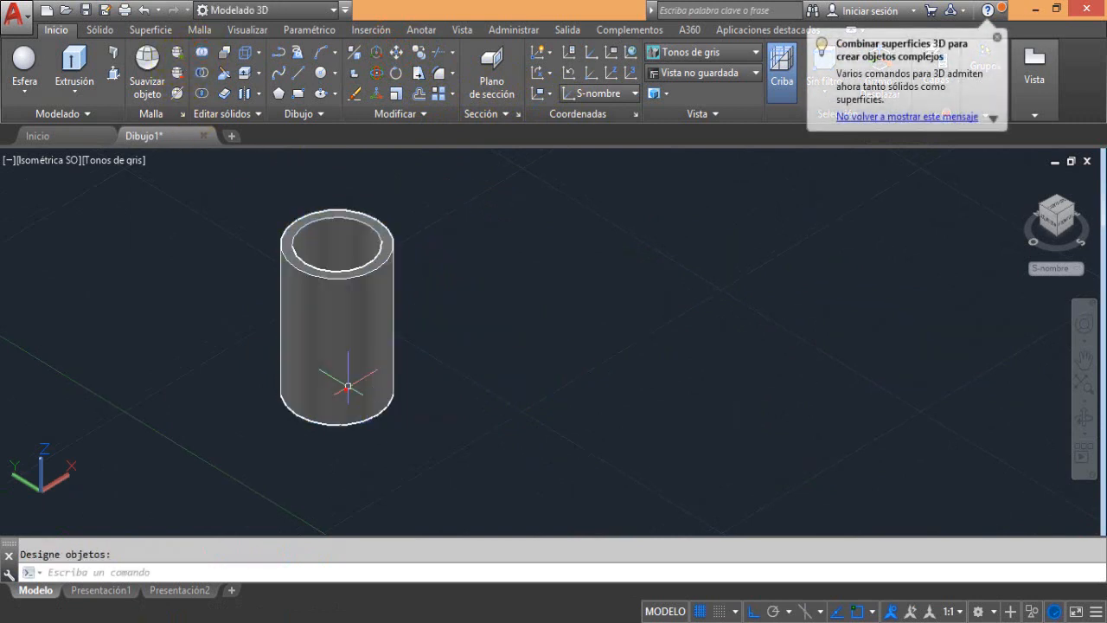
Move the joined tube along the X axis off its construction circles, and delete both circles
left_click(347, 390)
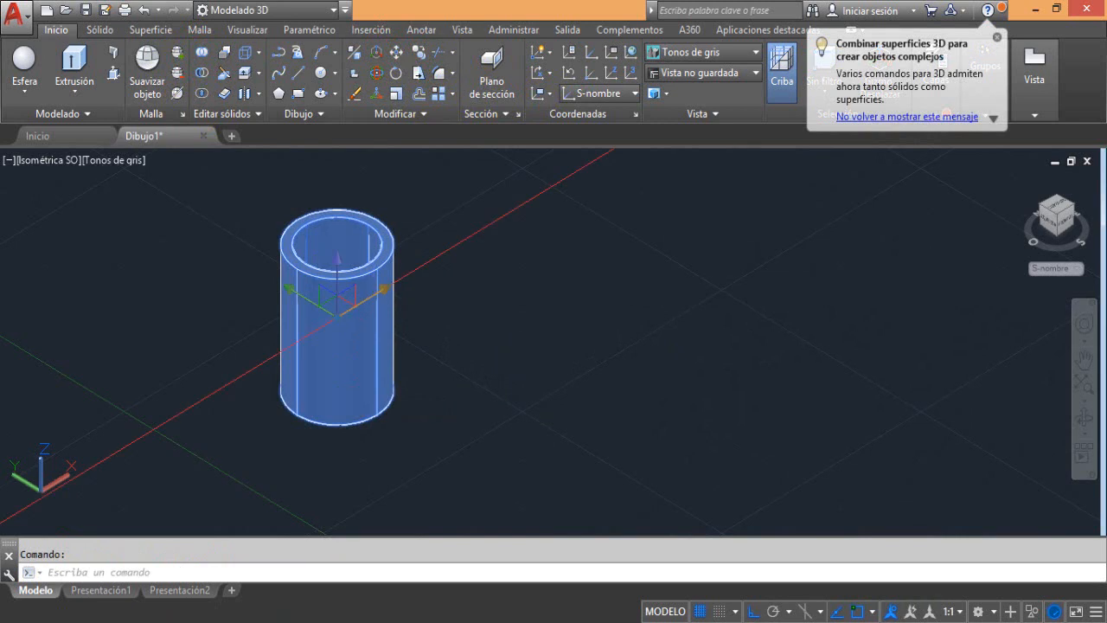
left_click(377, 296)
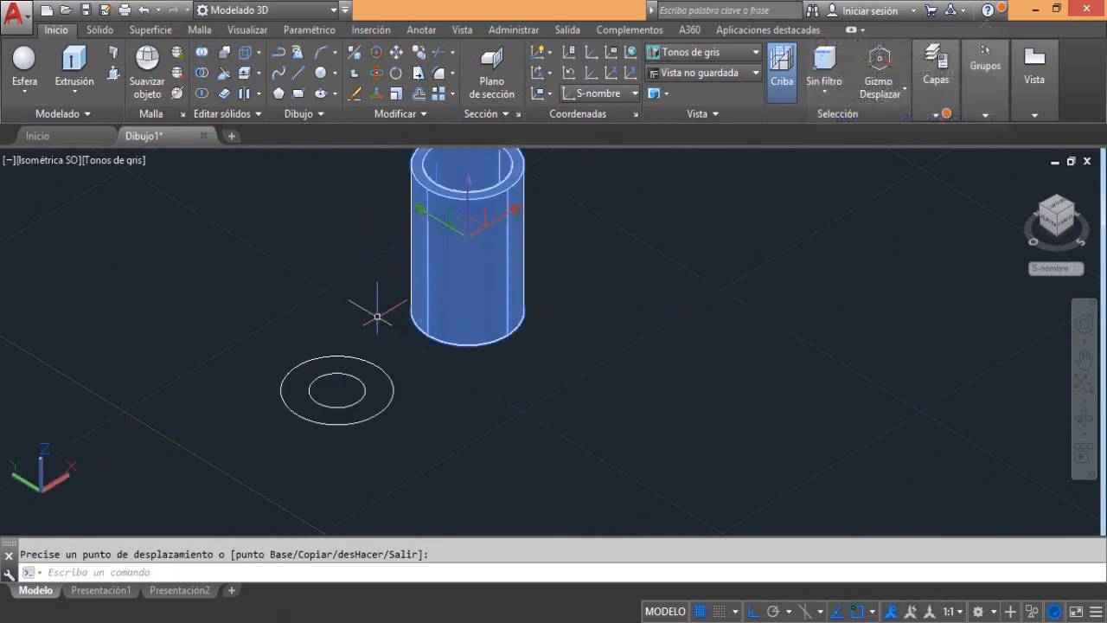
key("Escape")
left_click(376, 319)
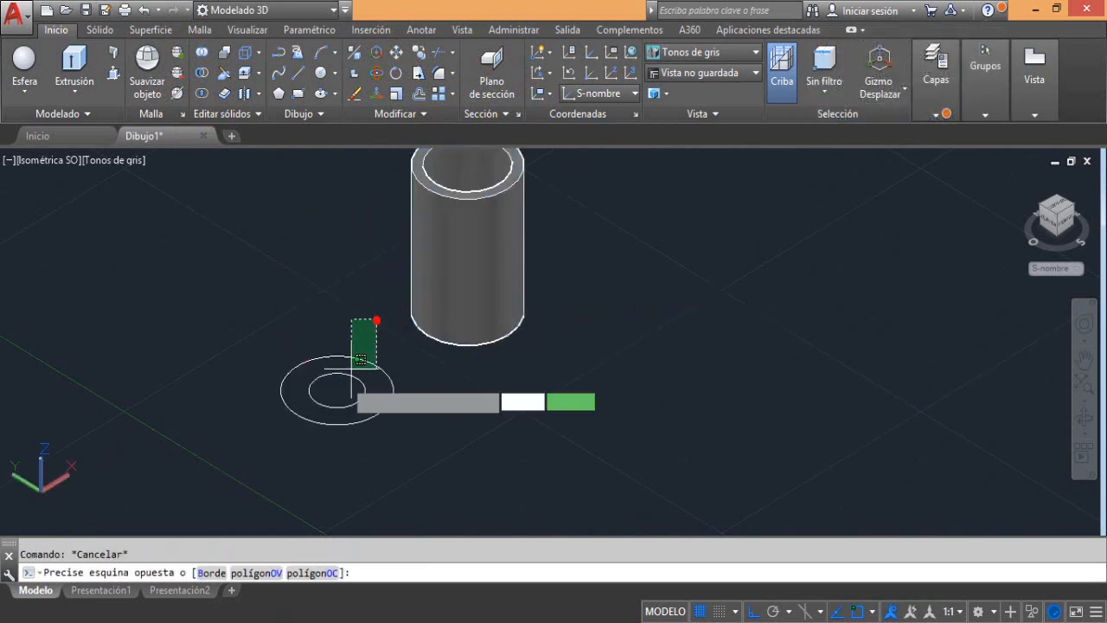
left_click(355, 376)
key("Delete")
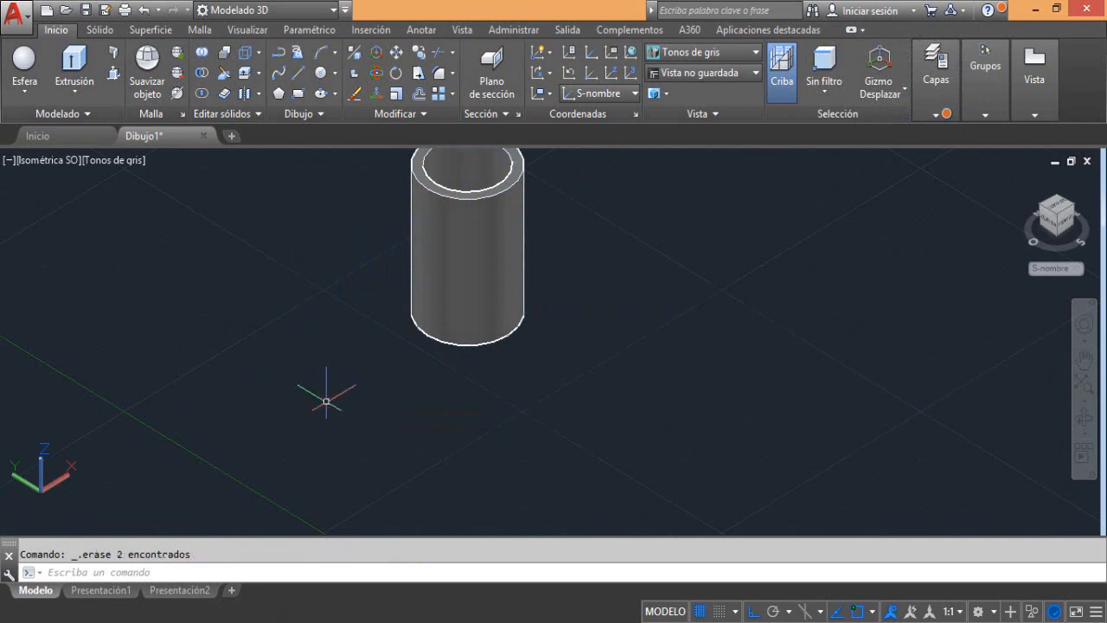
Copy the joined tube four times along the X axis to form an evenly spaced row of five tubes
middle_click_drag(456, 331, 262, 460)
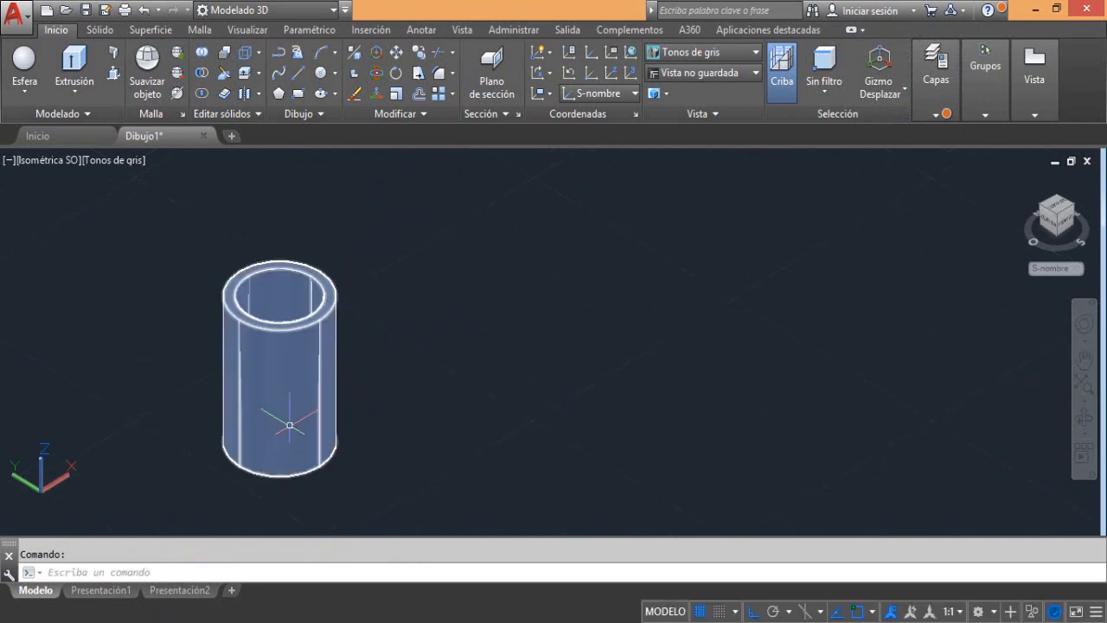
left_click(289, 425)
left_click(420, 53)
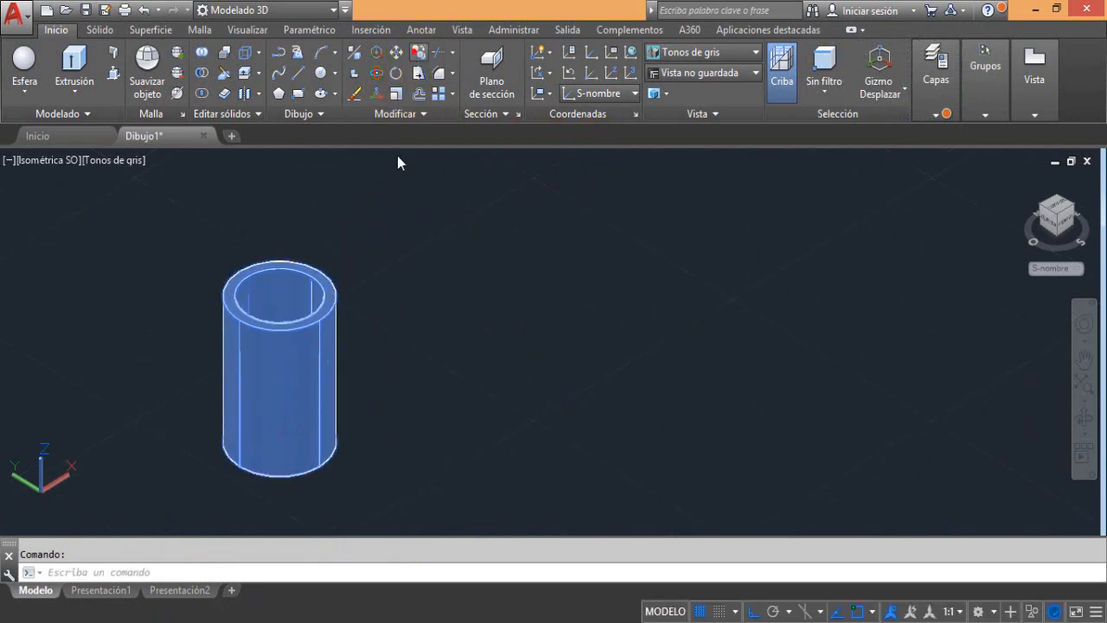
left_click(380, 397)
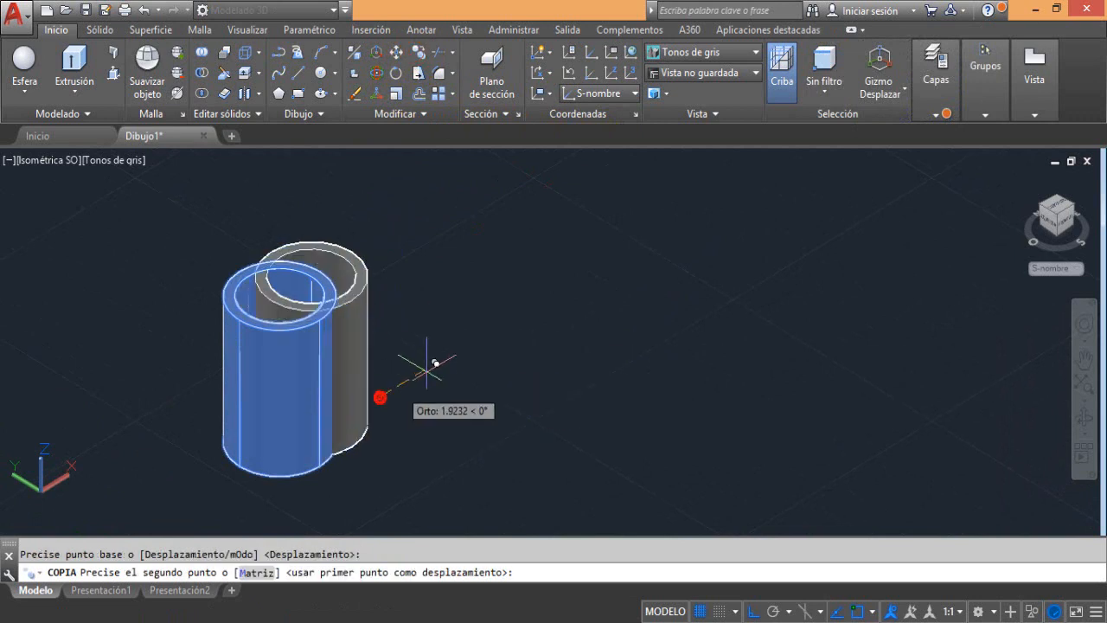
left_click(500, 318)
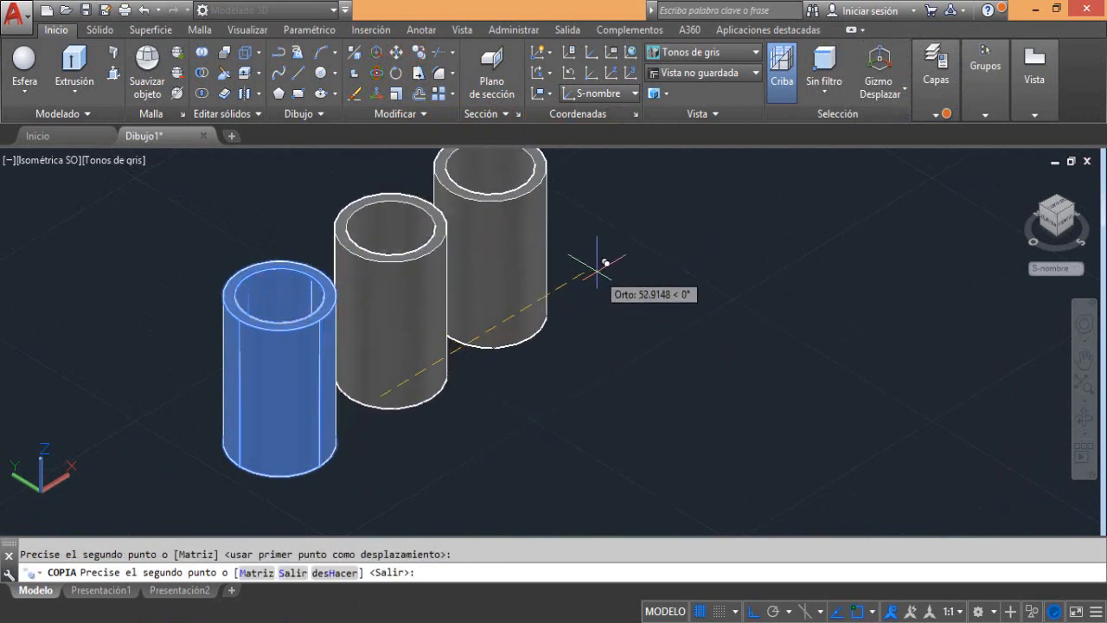
key("ctrl+z")
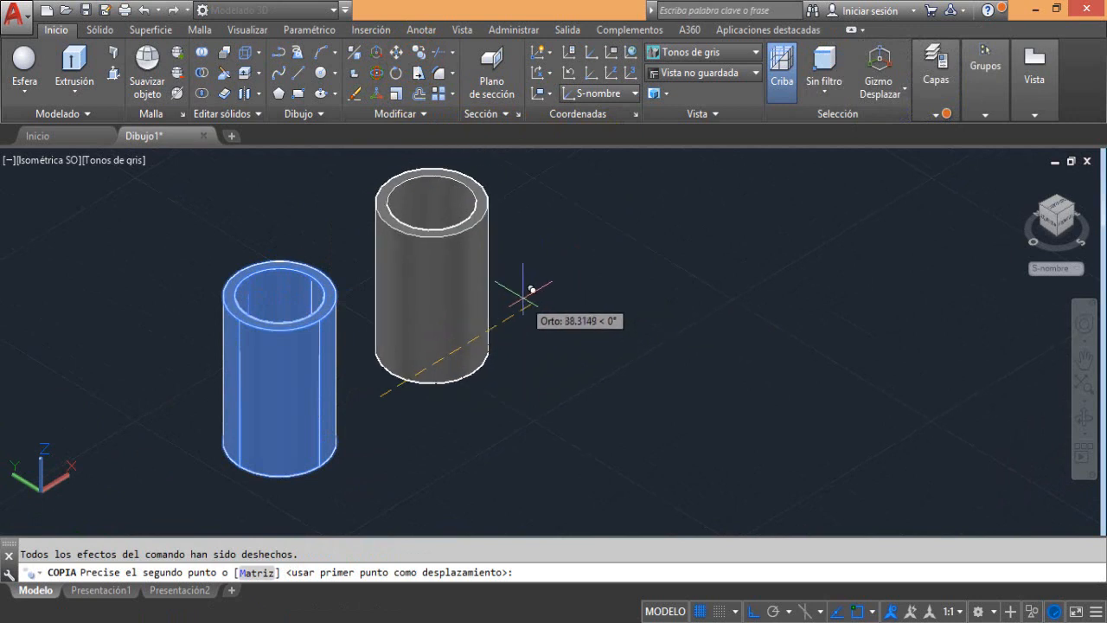
left_click(558, 292)
middle_click_drag(559, 291, 452, 370)
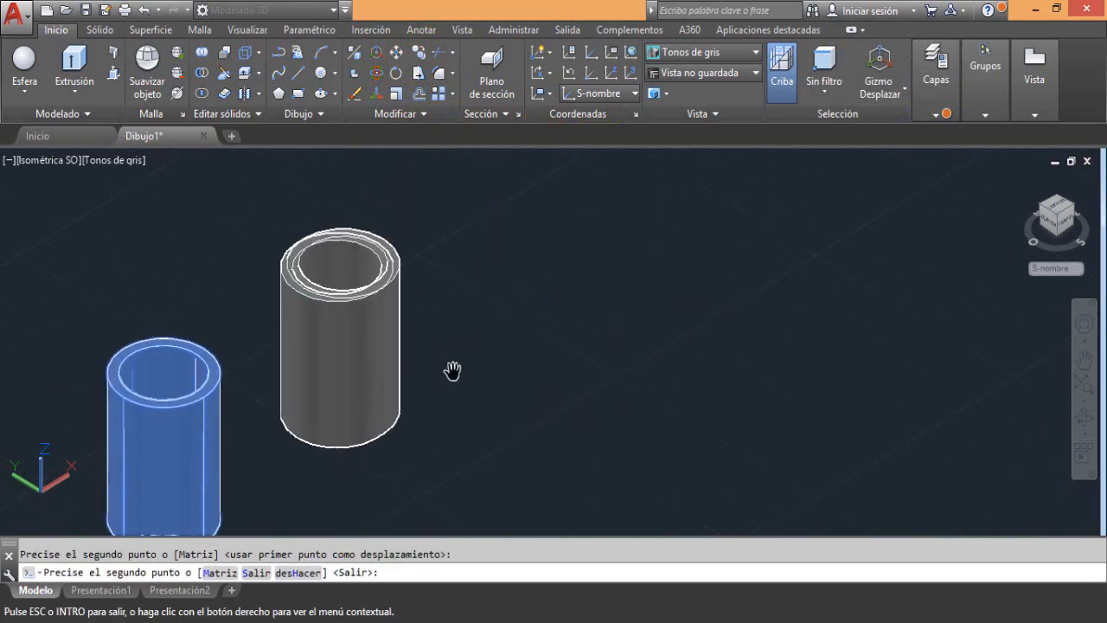
scroll(650, 279, "down", 2)
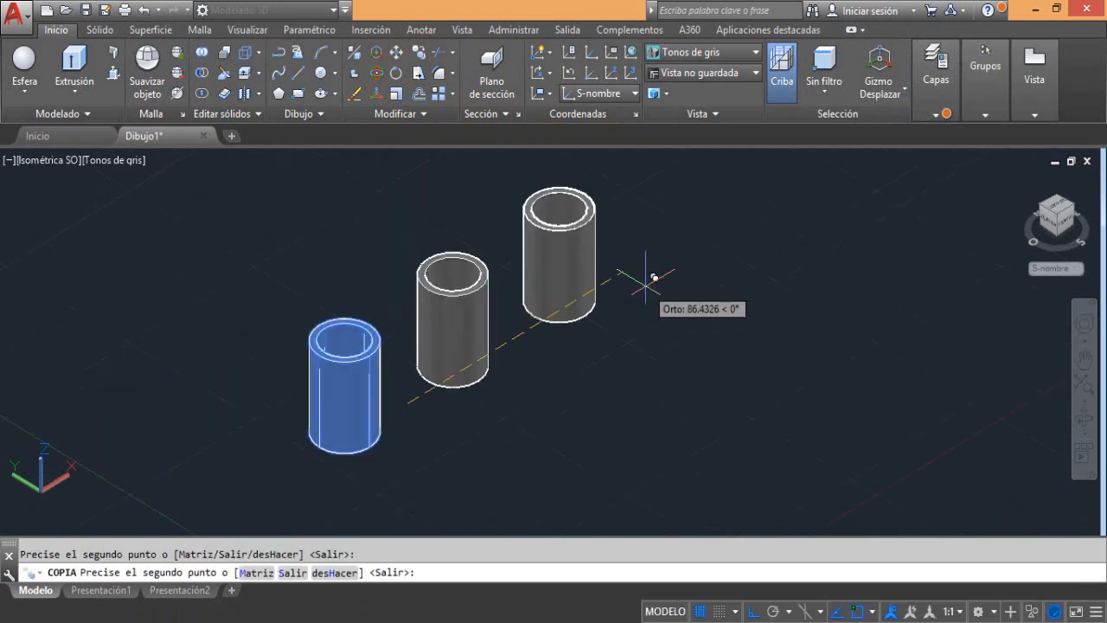
left_click(651, 279)
left_click(753, 217)
middle_click_drag(753, 217, 591, 320)
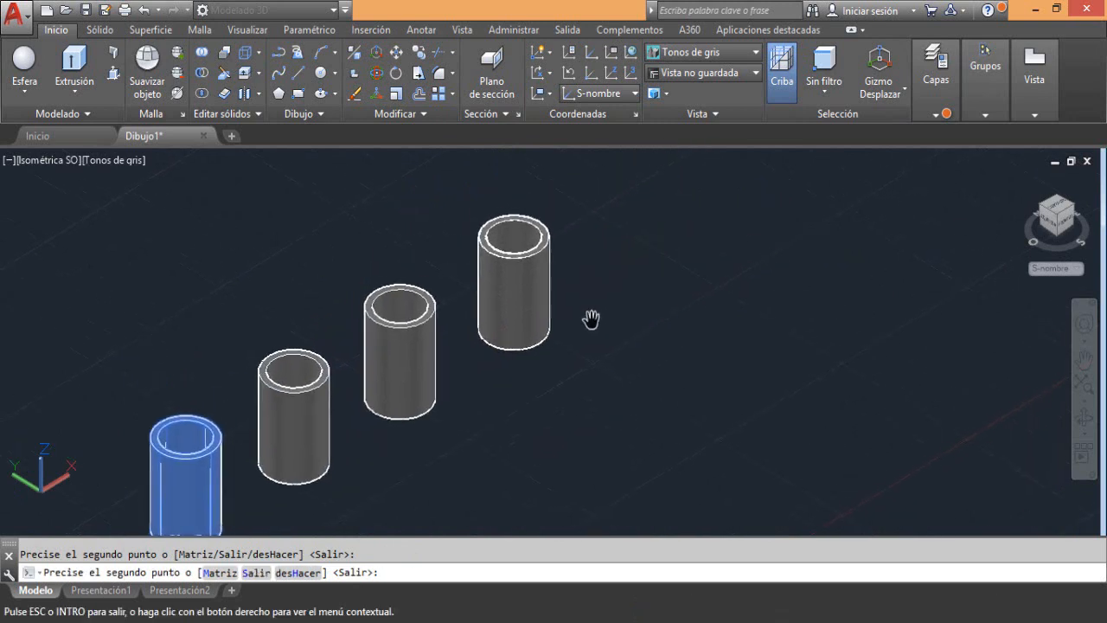
right_click(714, 249)
left_click(749, 270)
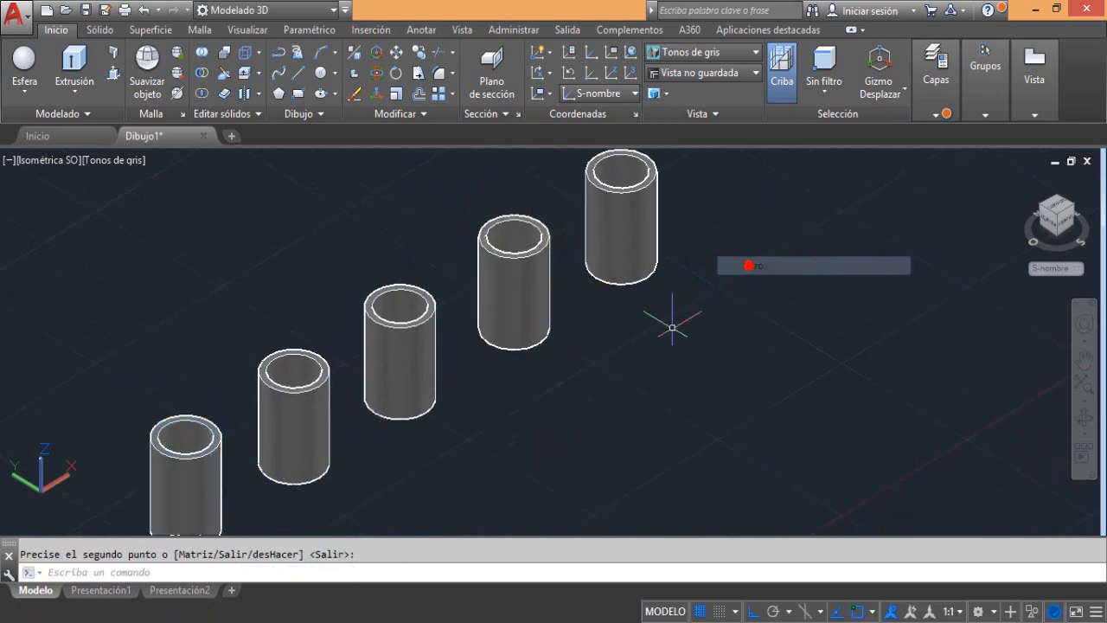
Slice the first tube with an XY plane through the centre of its inner ledge, keeping both sides
mouse_move(614, 342)
middle_mouse_down()
mouse_move(736, 347)
mouse_move(774, 326)
middle_mouse_up()
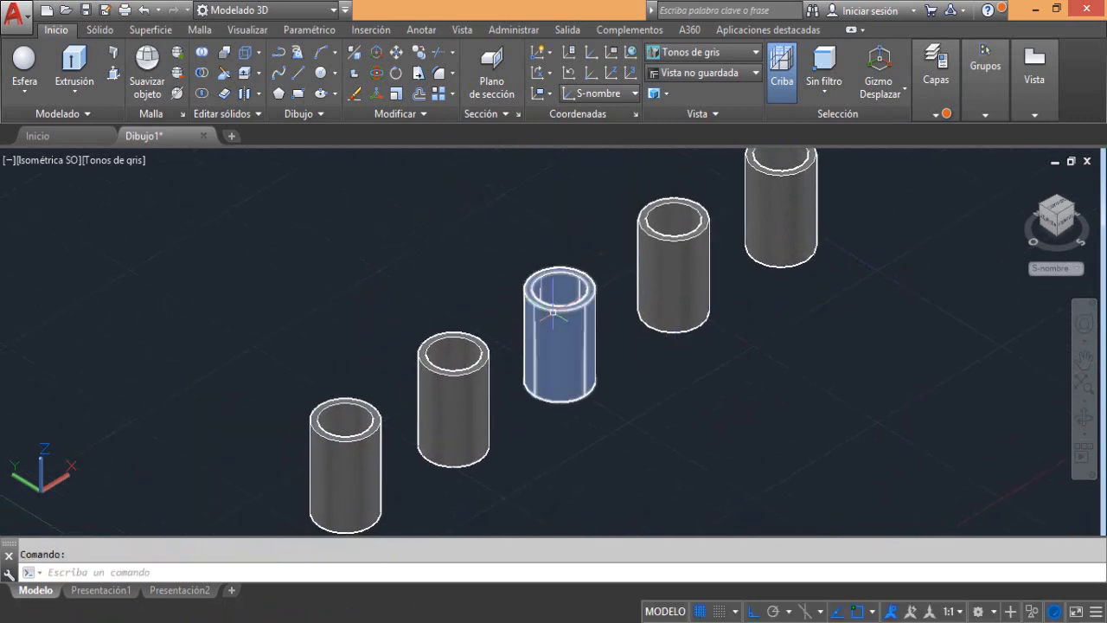
middle_click_drag(363, 424, 381, 367)
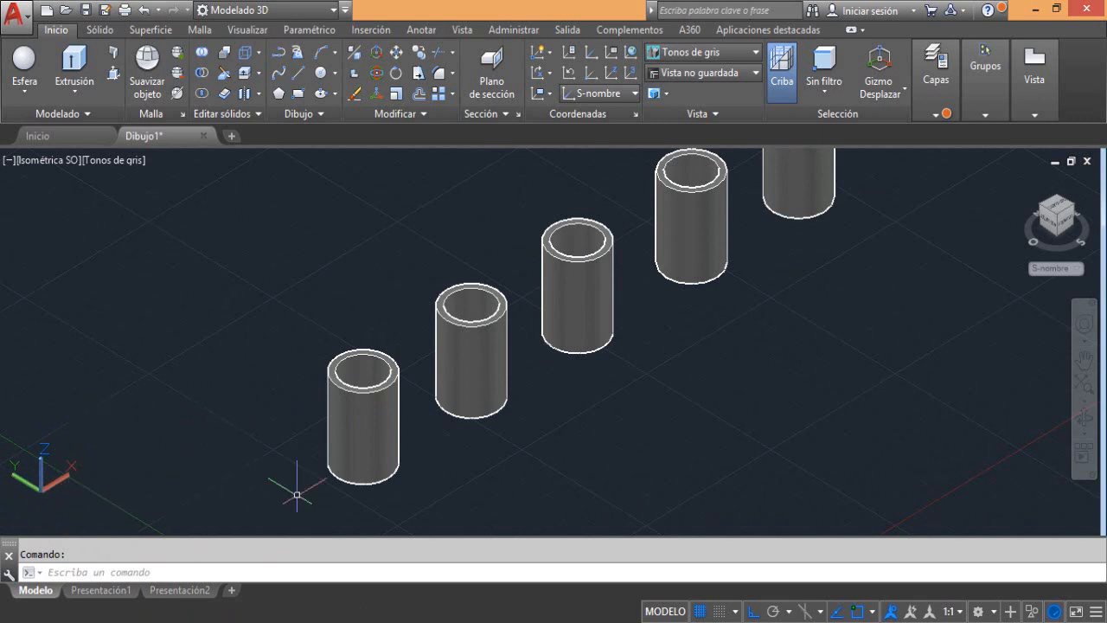
middle_click_drag(375, 380, 320, 318)
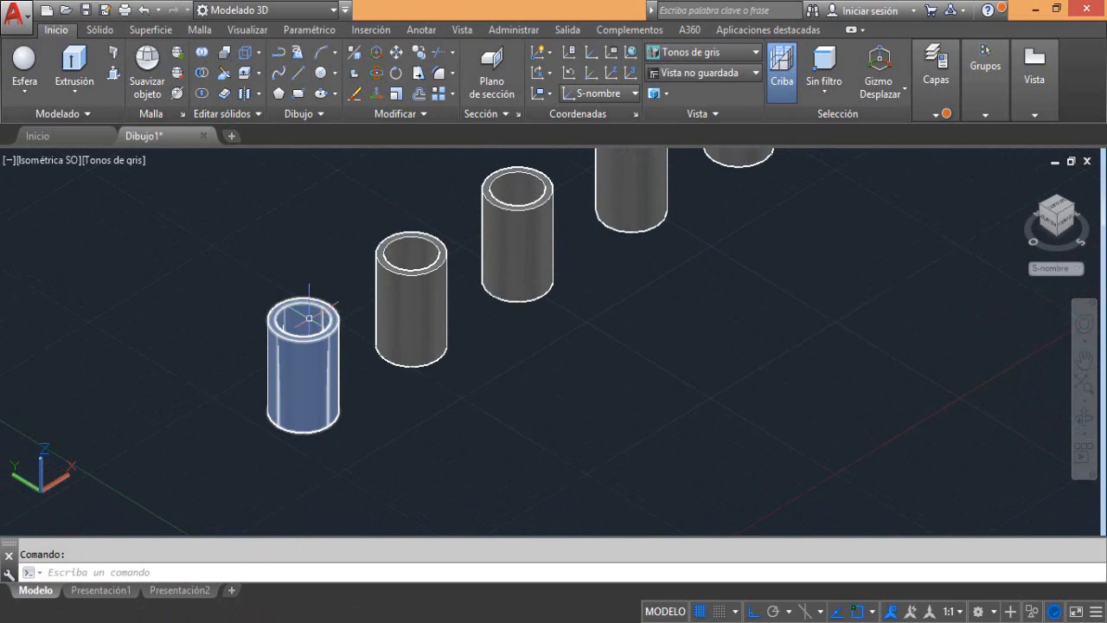
mouse_move(309, 318)
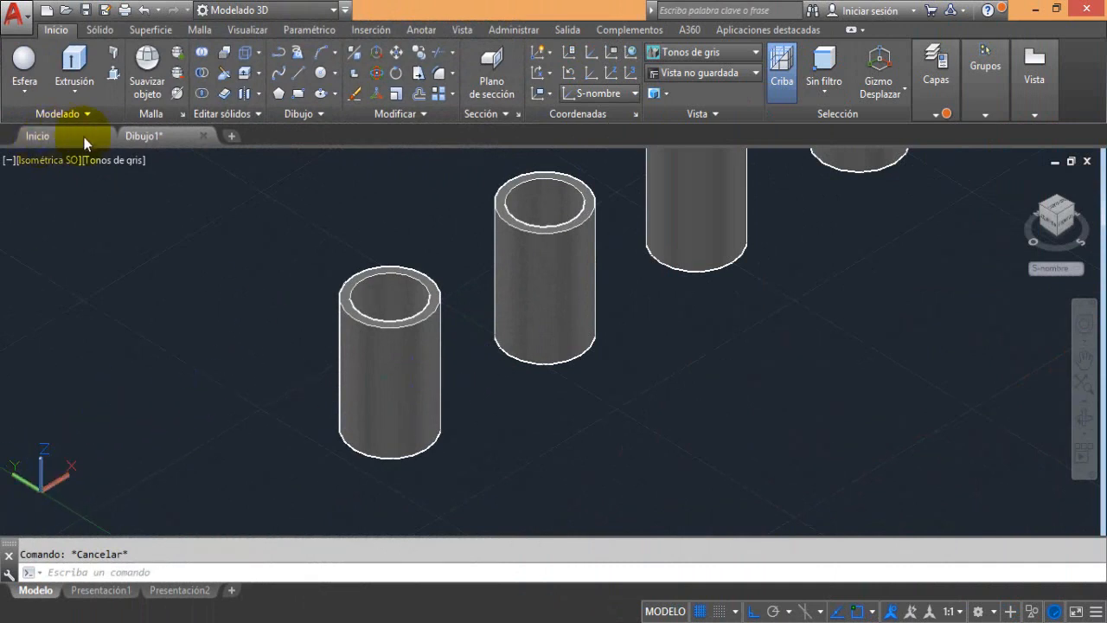
left_click(225, 77)
left_click(378, 352)
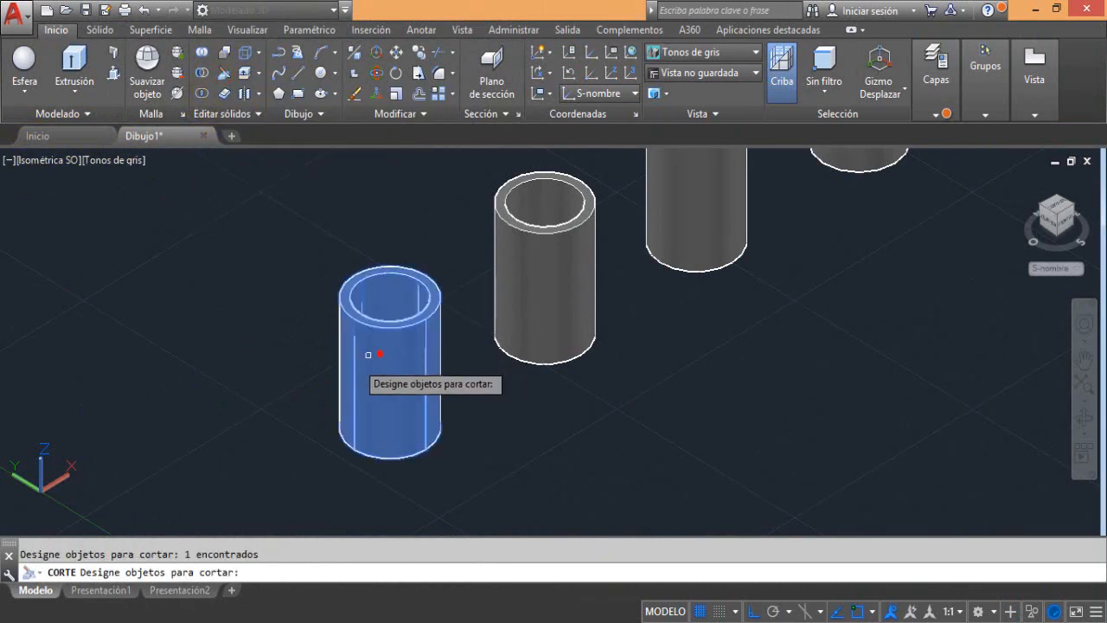
key("Return")
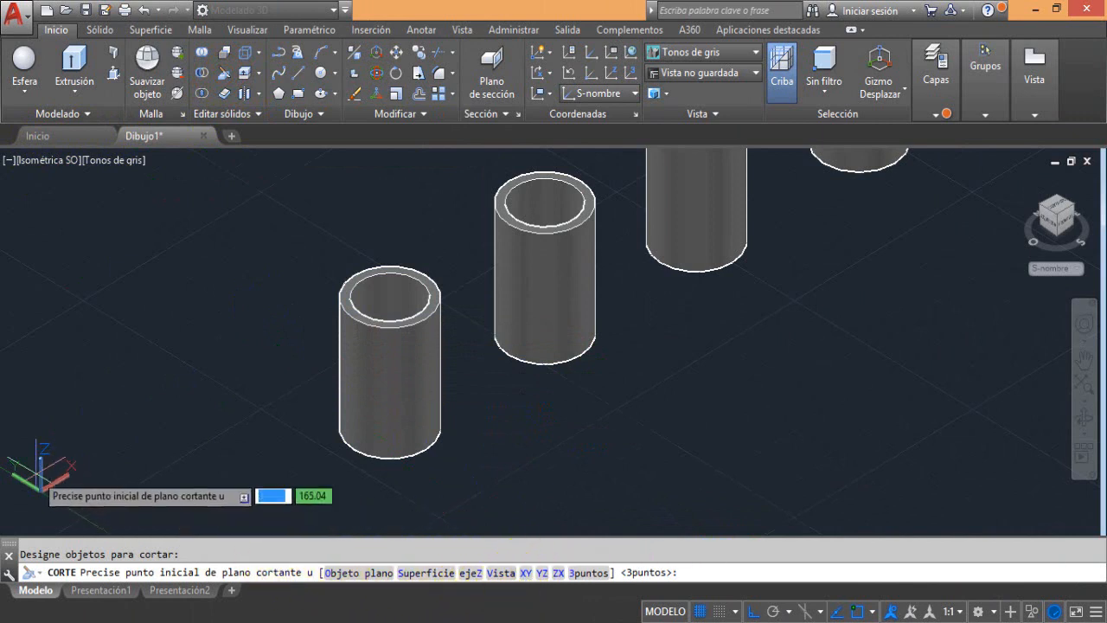
left_click(527, 572)
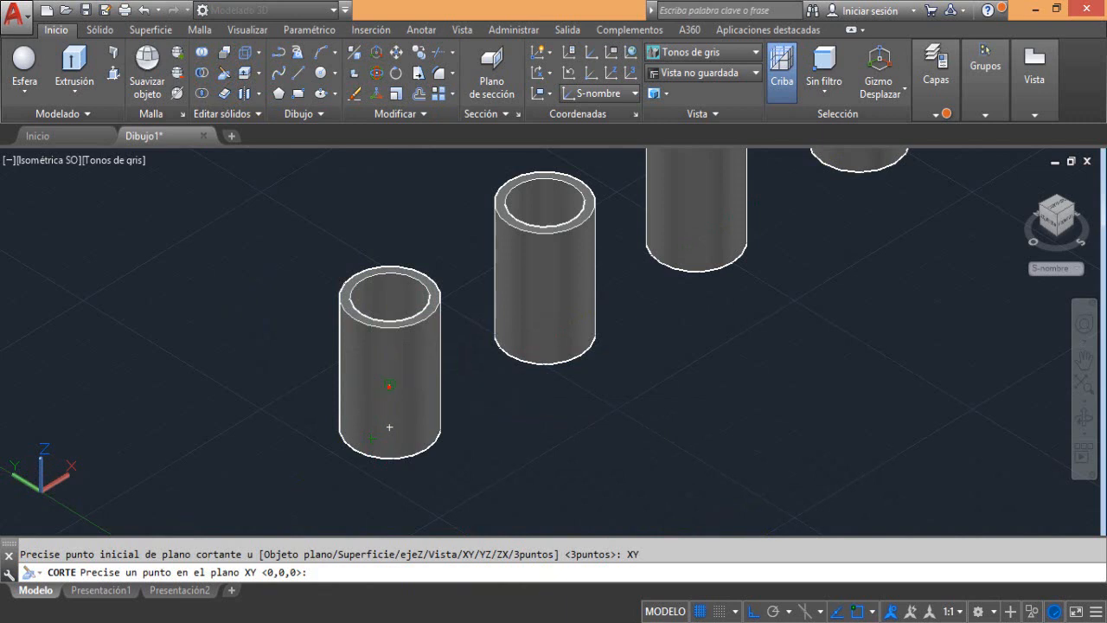
left_click(389, 385)
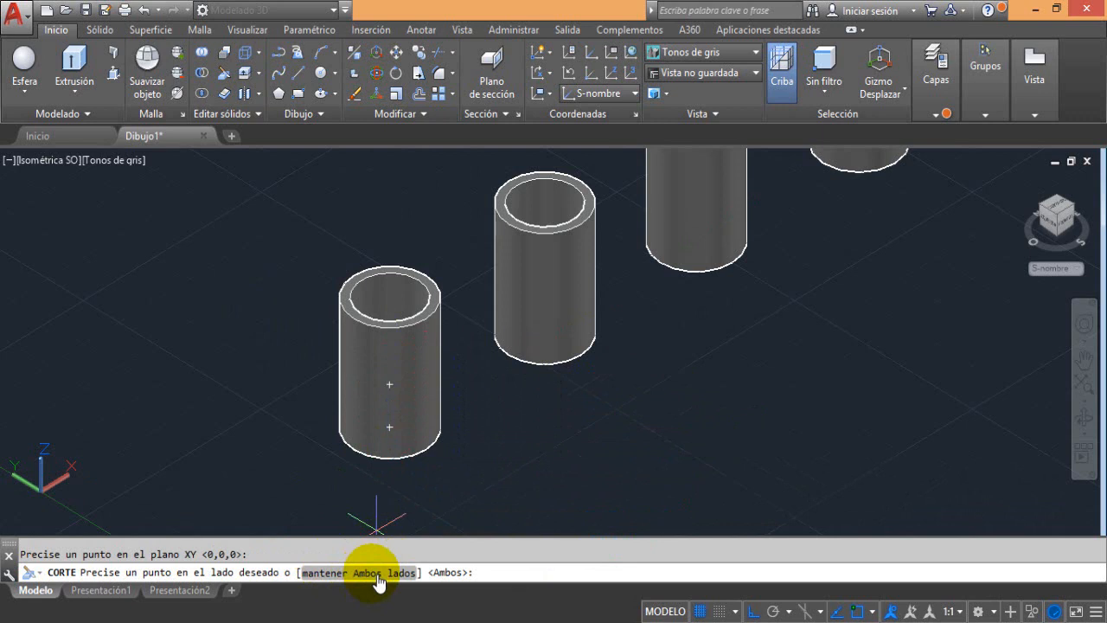
left_click(368, 573)
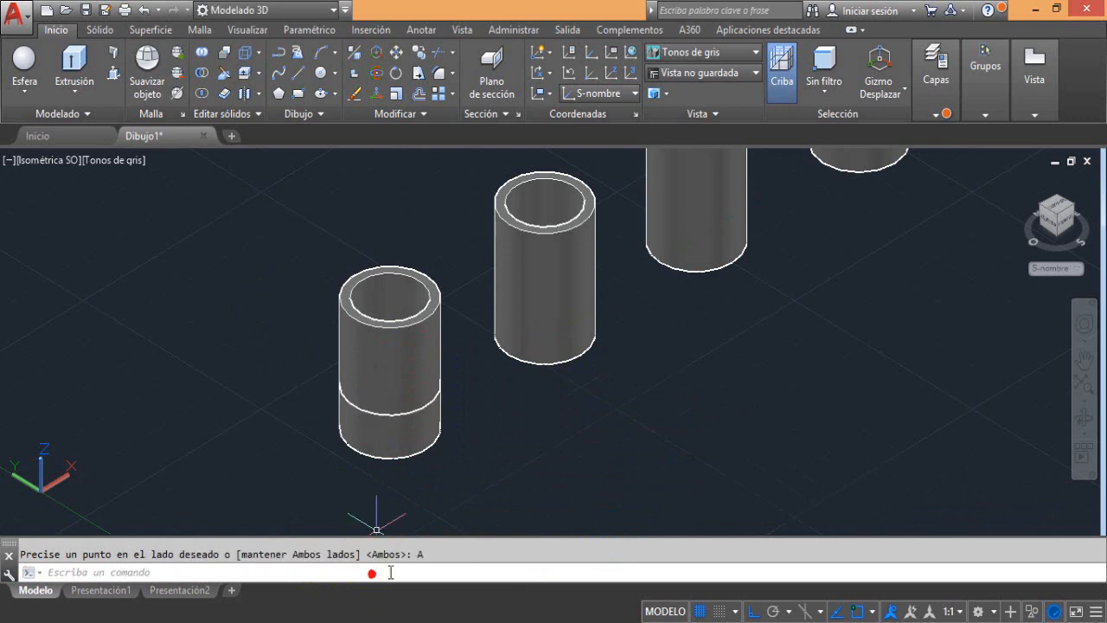
Move the upper piece of the sliced first tube straight up along the Z axis, clear of the lower ring
left_click(402, 367)
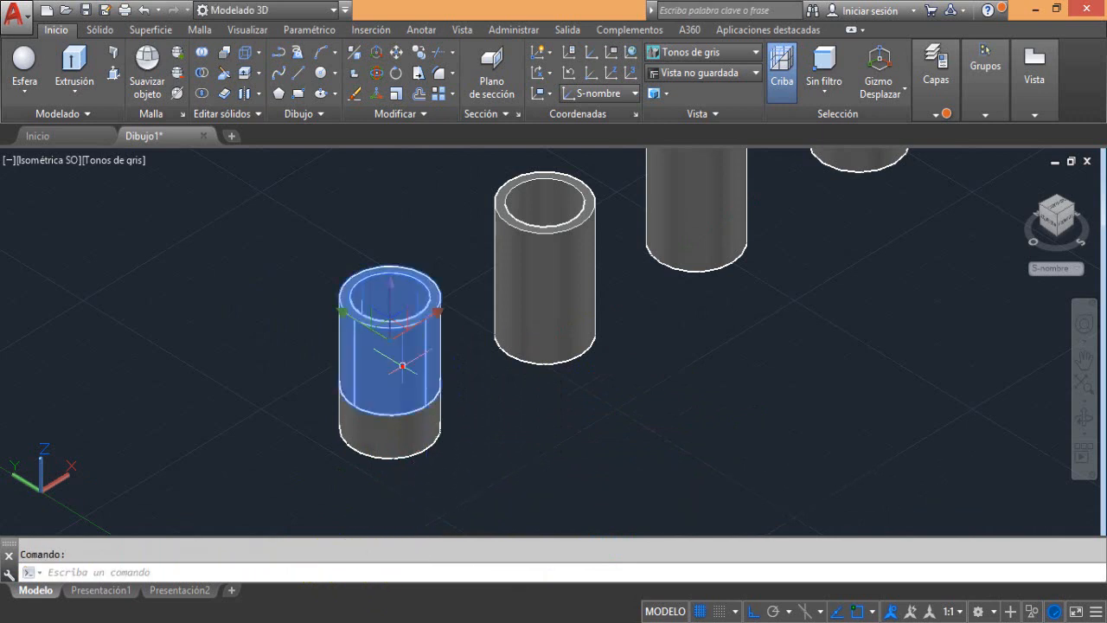
left_click(389, 303)
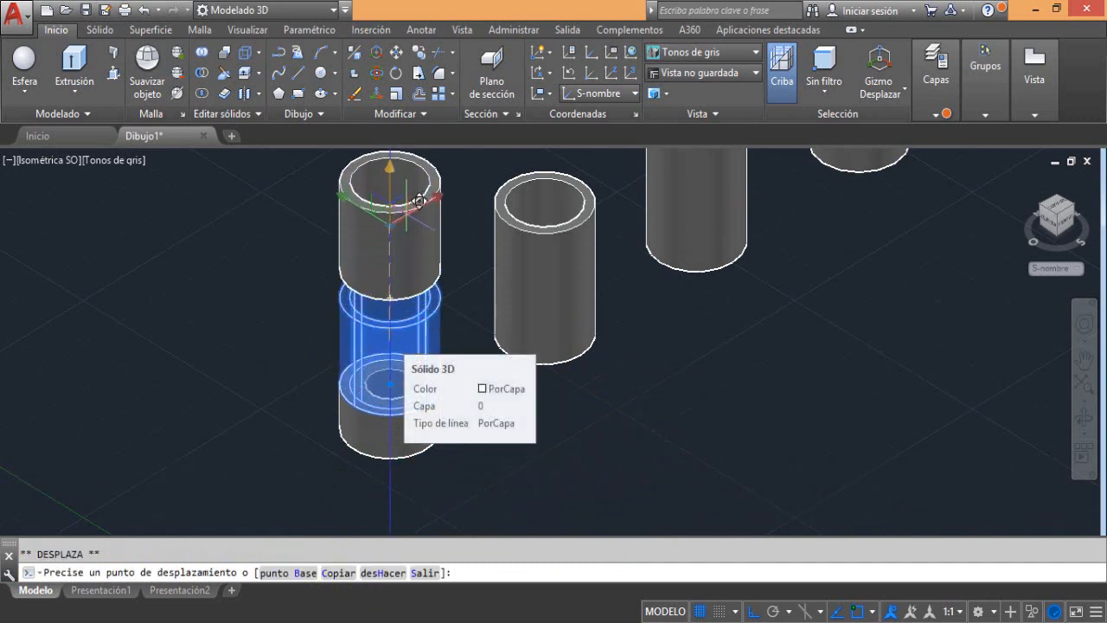
left_click(391, 382)
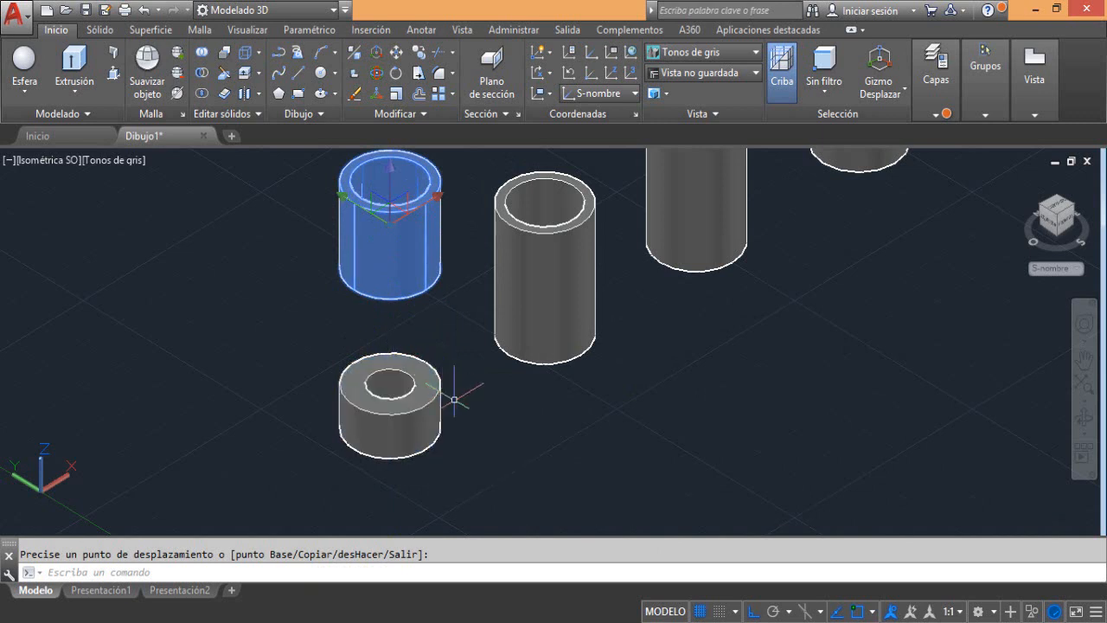
key("Escape")
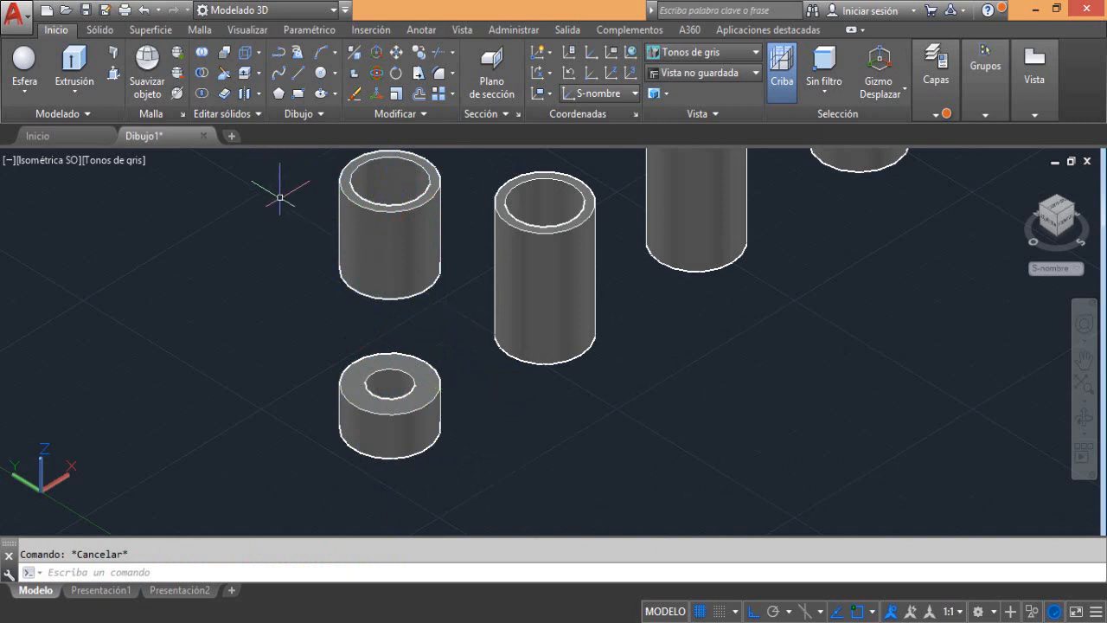
Slice the second tube with a YZ plane through its top centre, keeping only the half on the positive X side
left_click(224, 73)
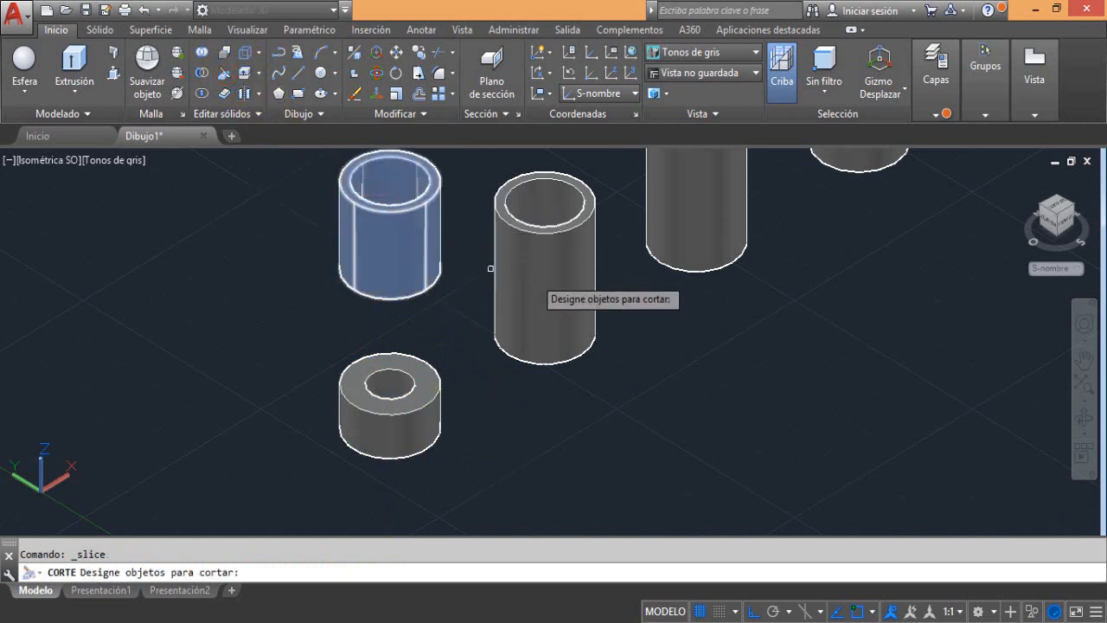
left_click(556, 275)
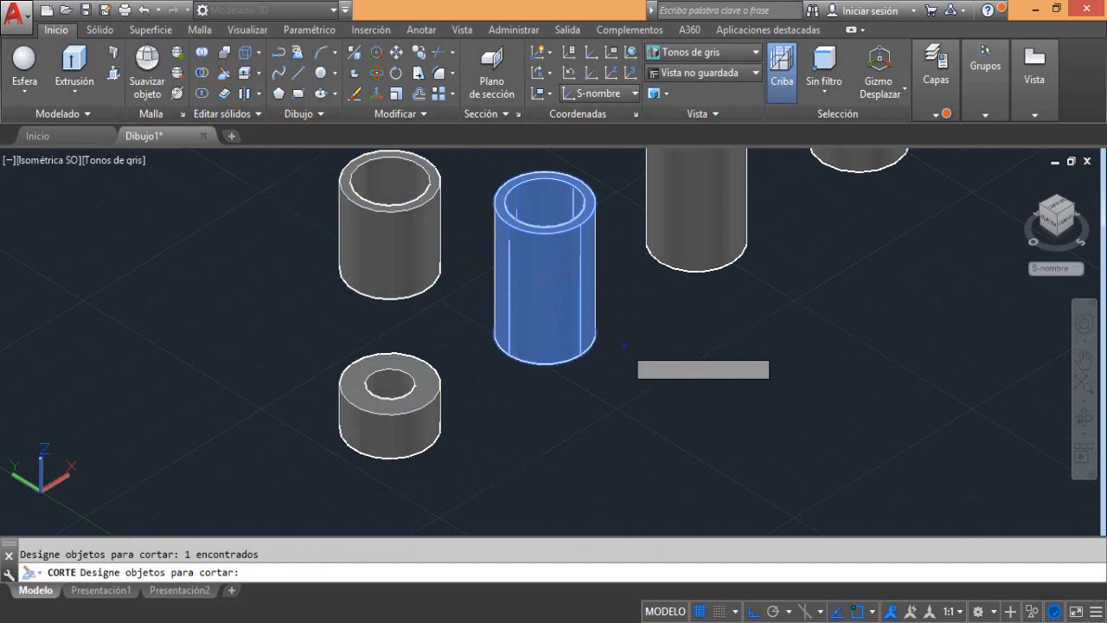
key("Return")
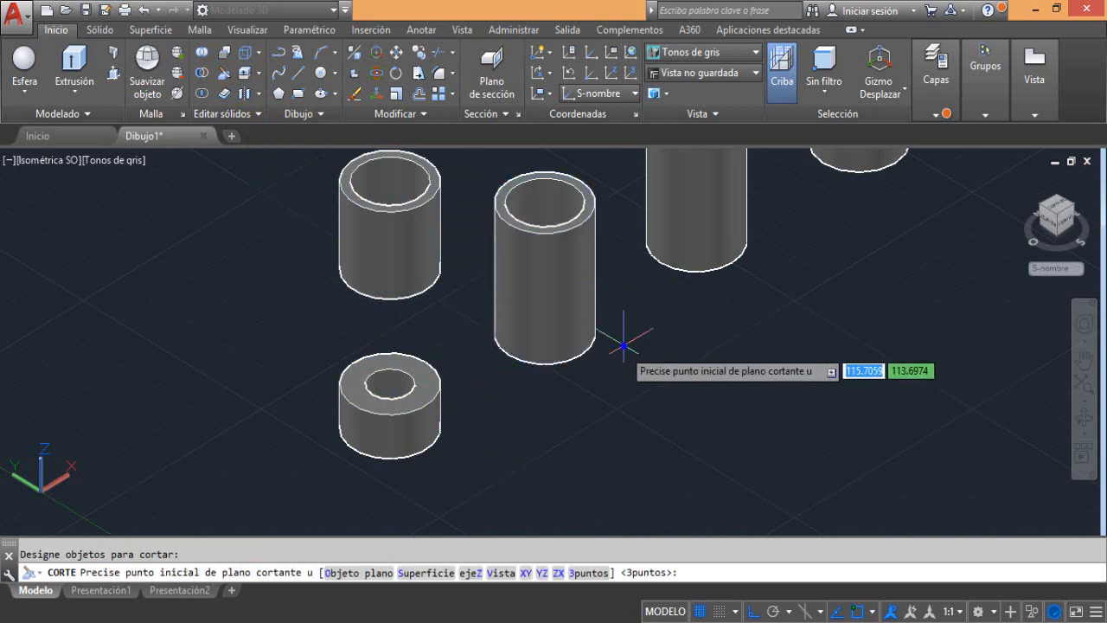
left_click(543, 572)
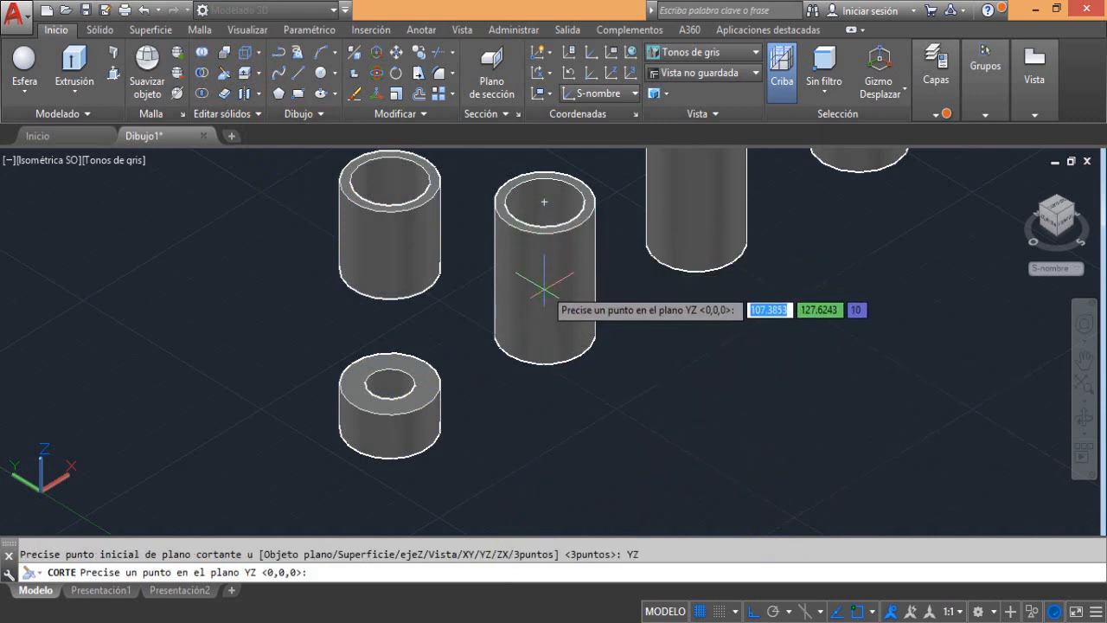
left_click(544, 201)
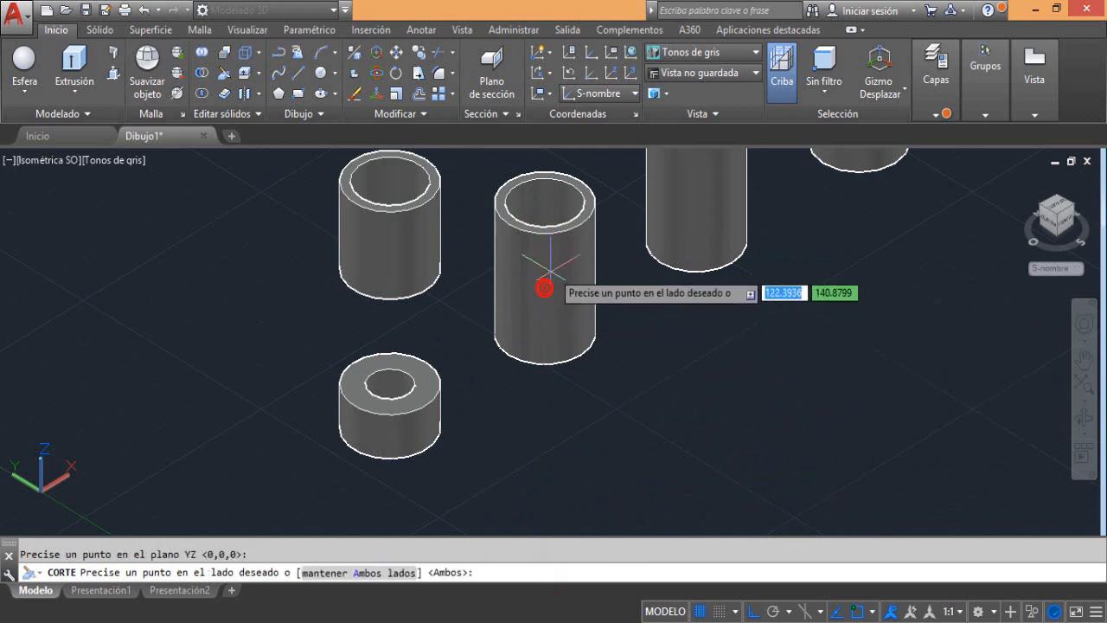
left_click(573, 184)
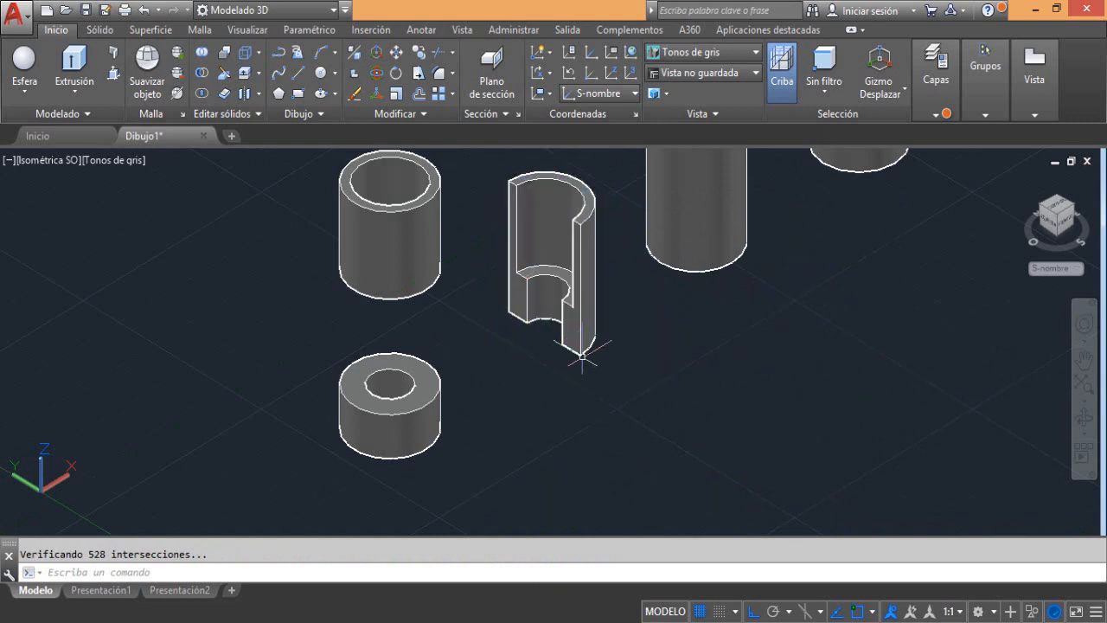
Slice the third tube with a ZX plane through its centre, keeping only the half on the positive Y side
middle_click_drag(582, 355, 444, 432)
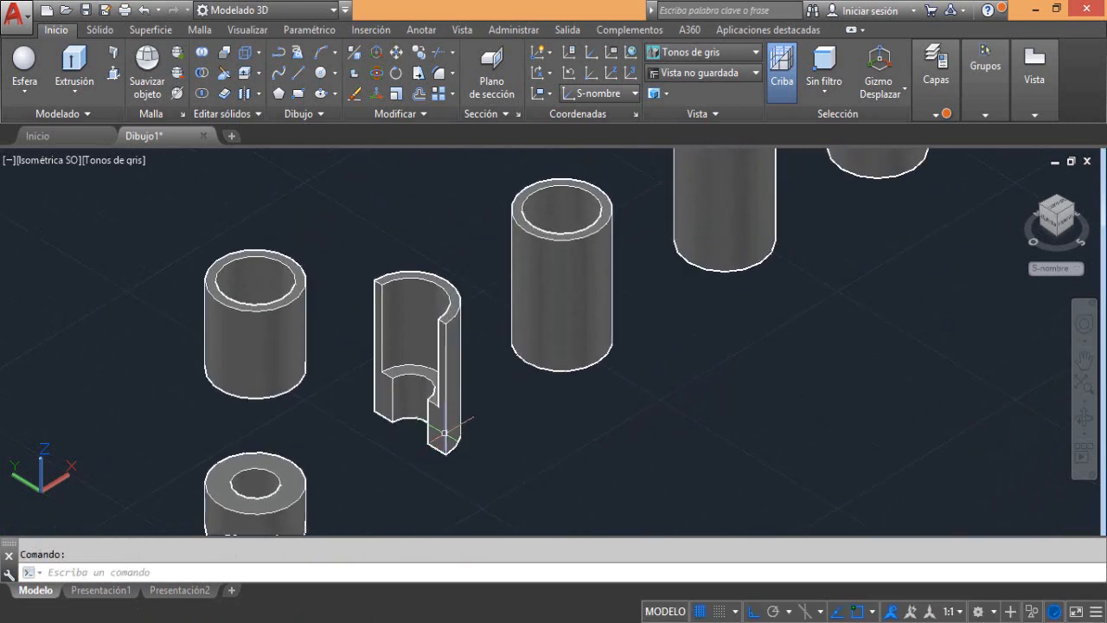
left_click(223, 73)
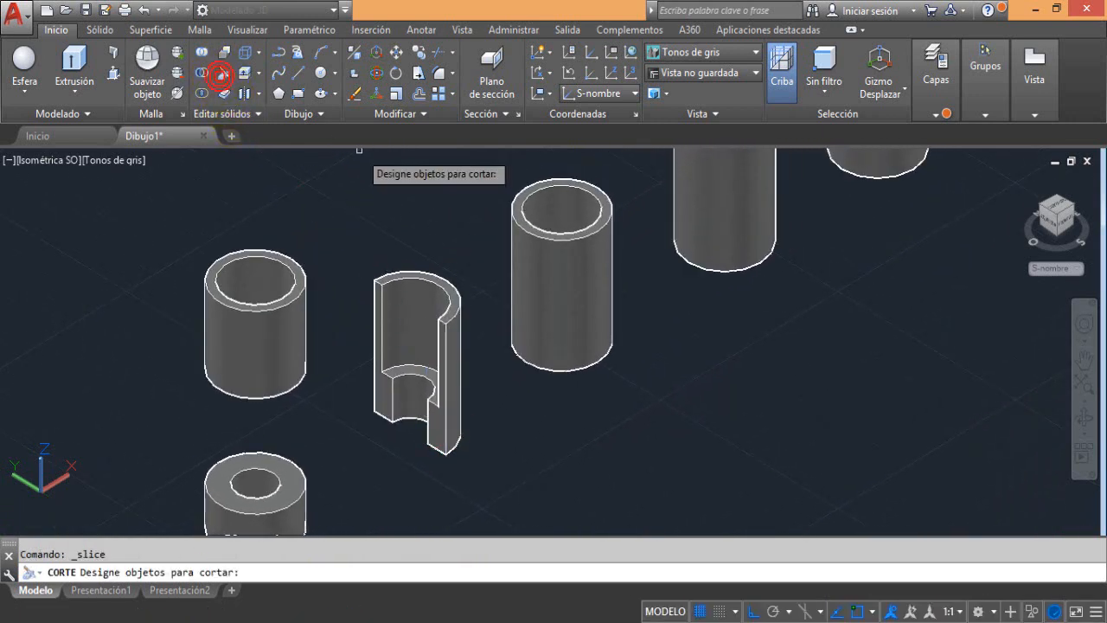
left_click(591, 258)
key("Return")
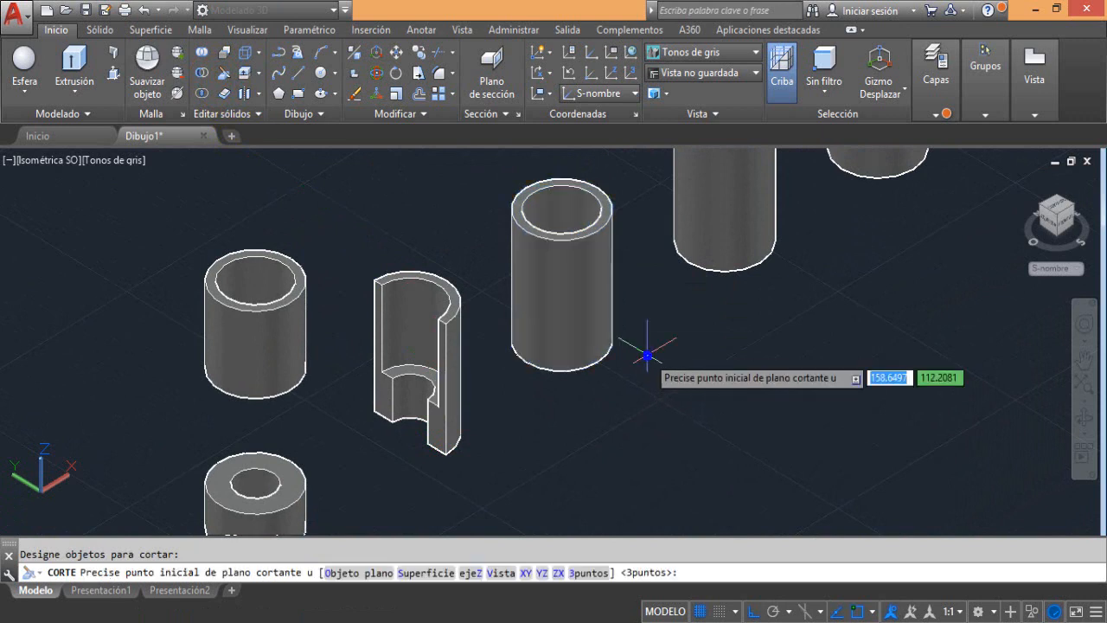
left_click(558, 573)
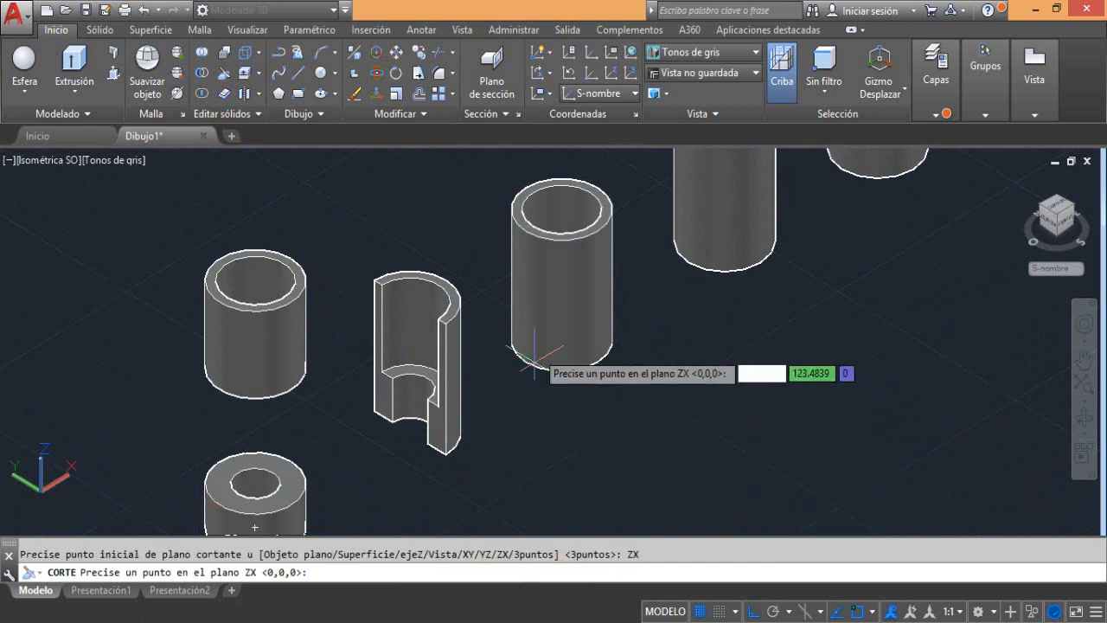
left_click(561, 292)
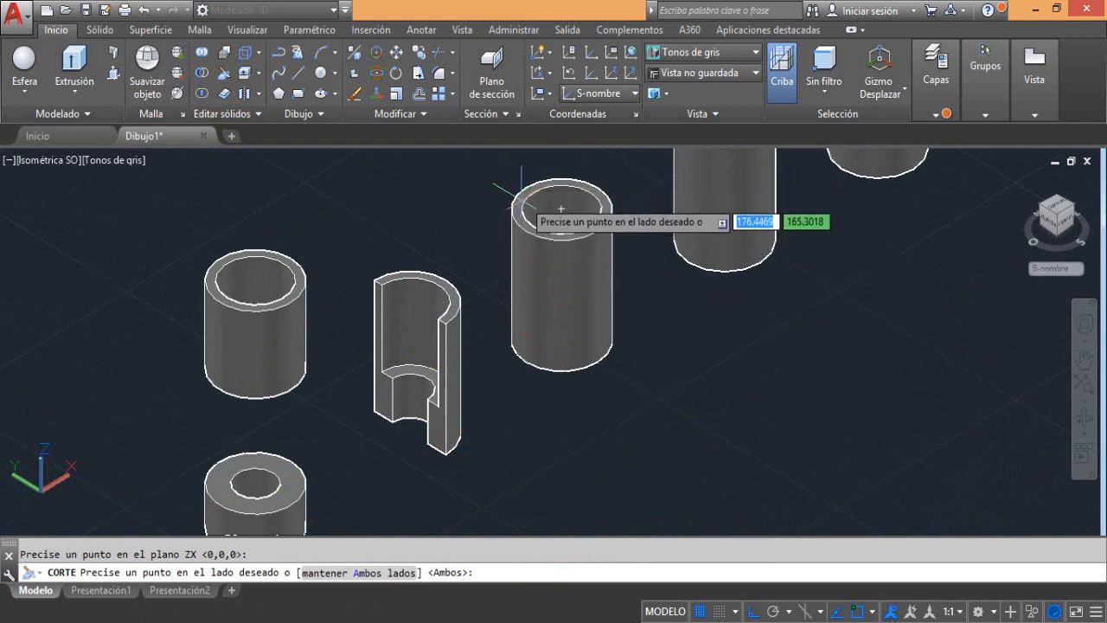
left_click(525, 194)
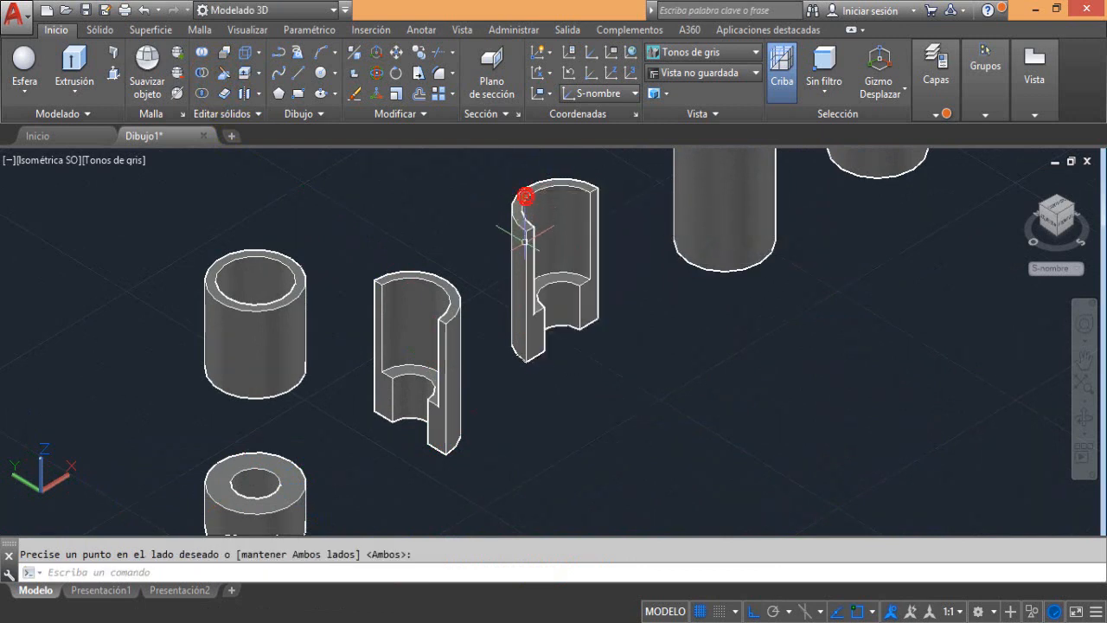
scroll(494, 234, "down", 2)
middle_click_drag(495, 235, 468, 254)
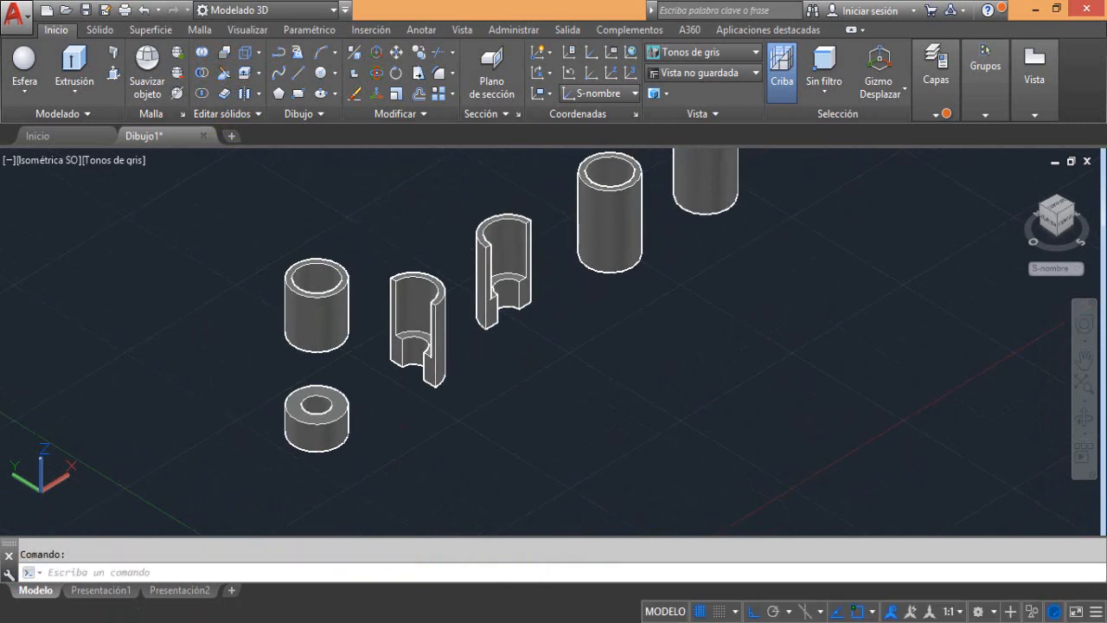
scroll(468, 250, "up", 2)
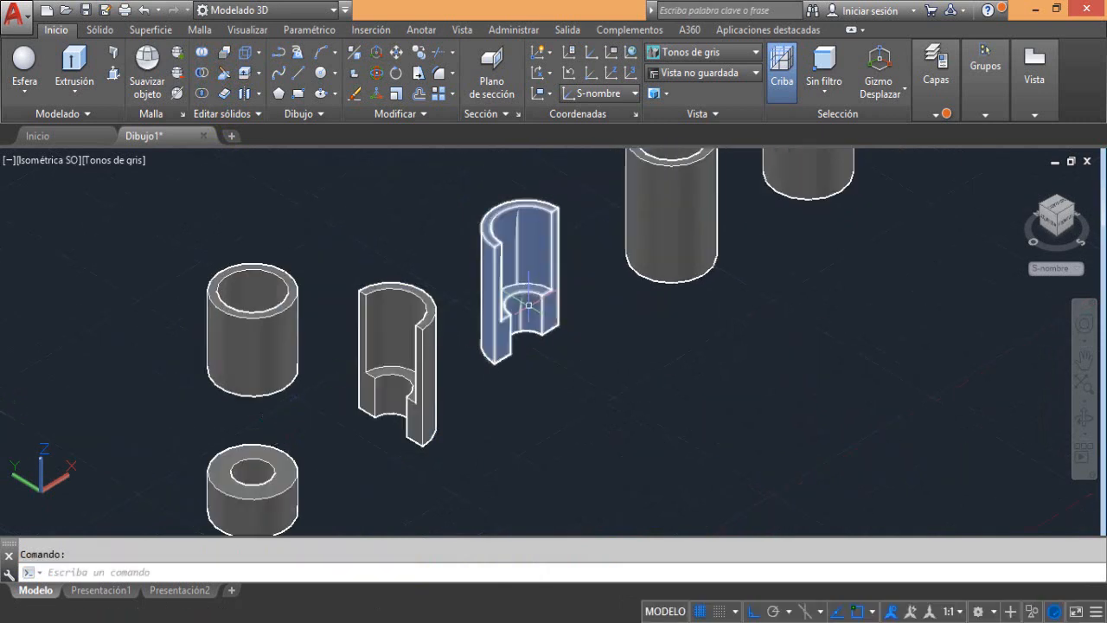
left_click(397, 396)
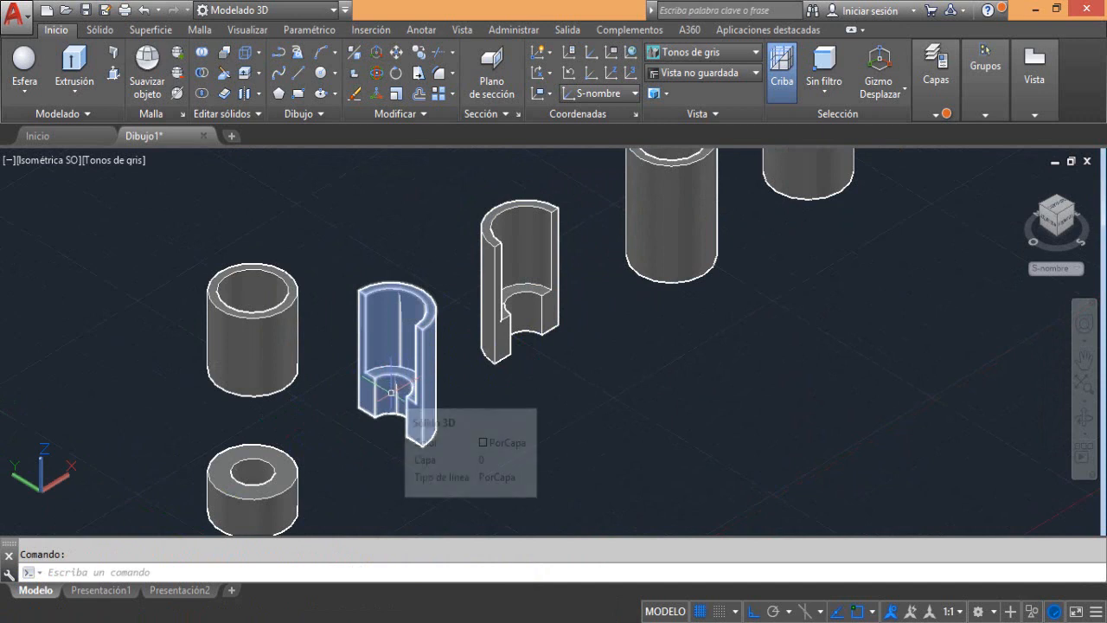
key("Escape")
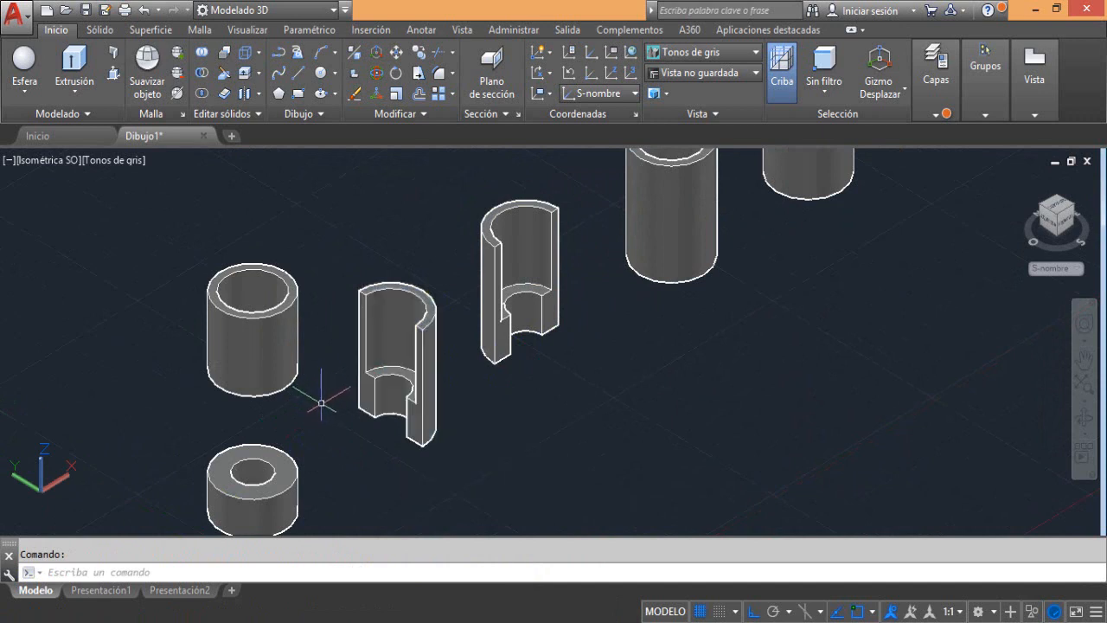
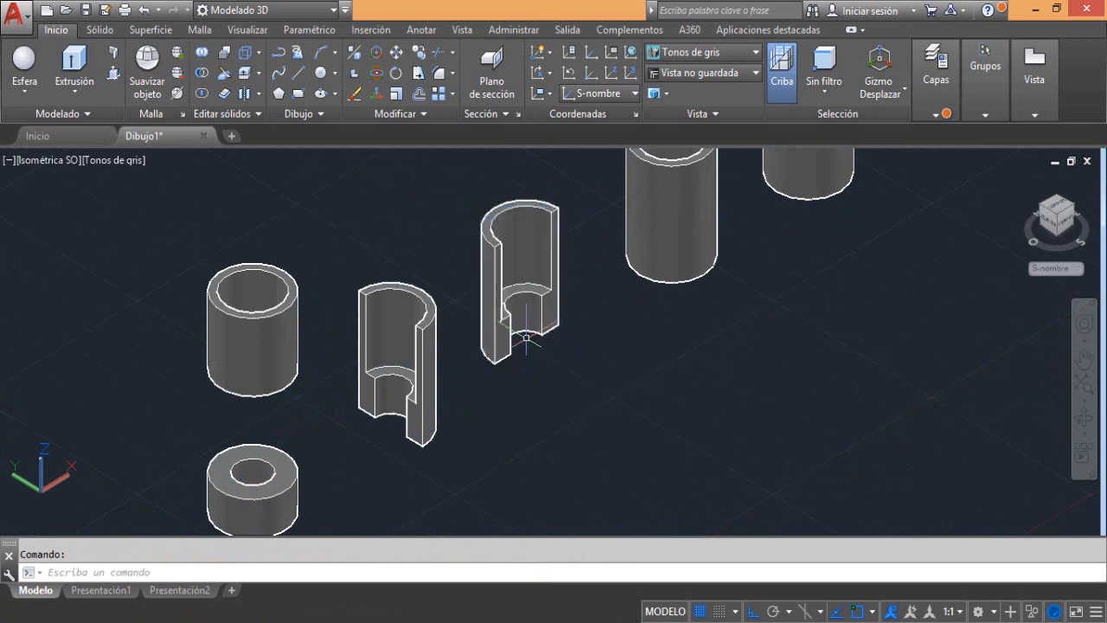
Slice the fourth tube with a 3-point plane through its bottom X-direction quadrants and top negative-Y quadrant, keeping only the positive Y side
middle_click_drag(581, 348, 471, 405)
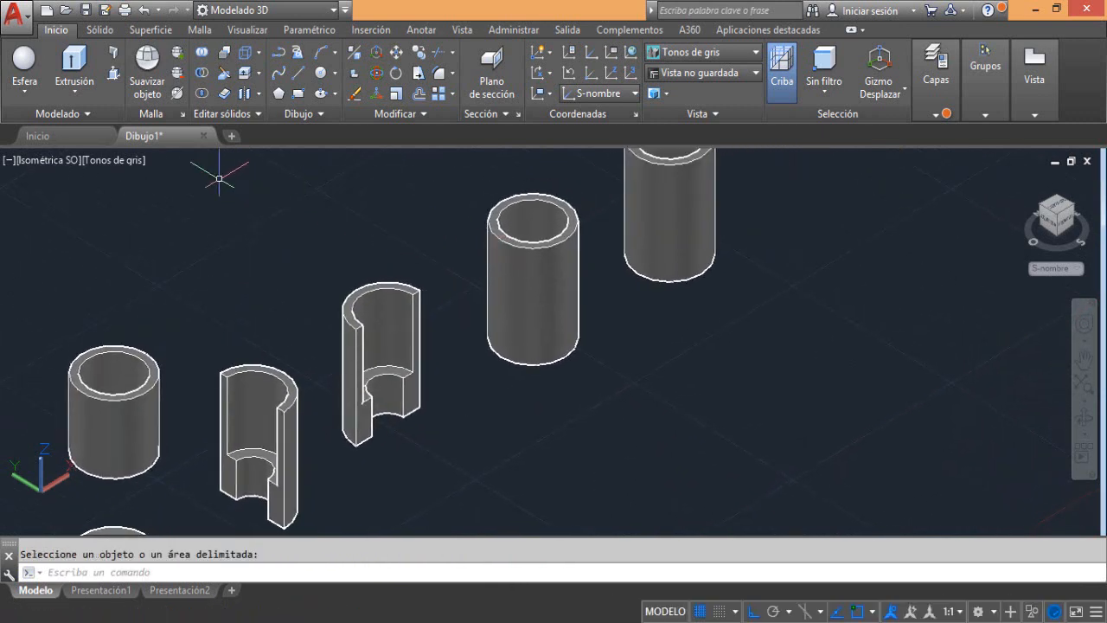
left_click(224, 73)
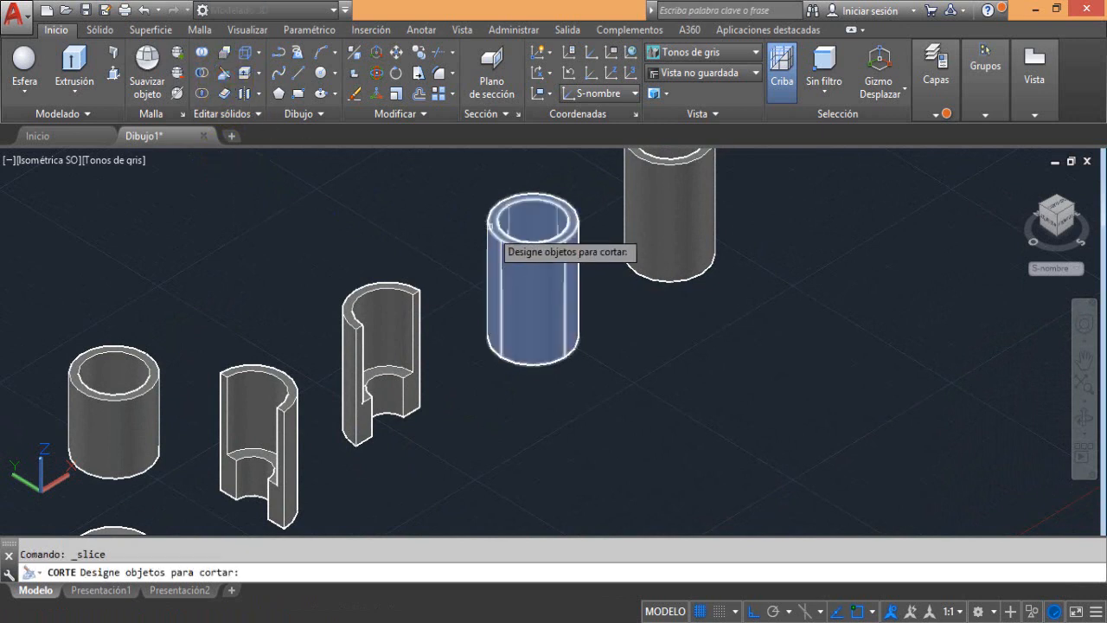
left_click(492, 226)
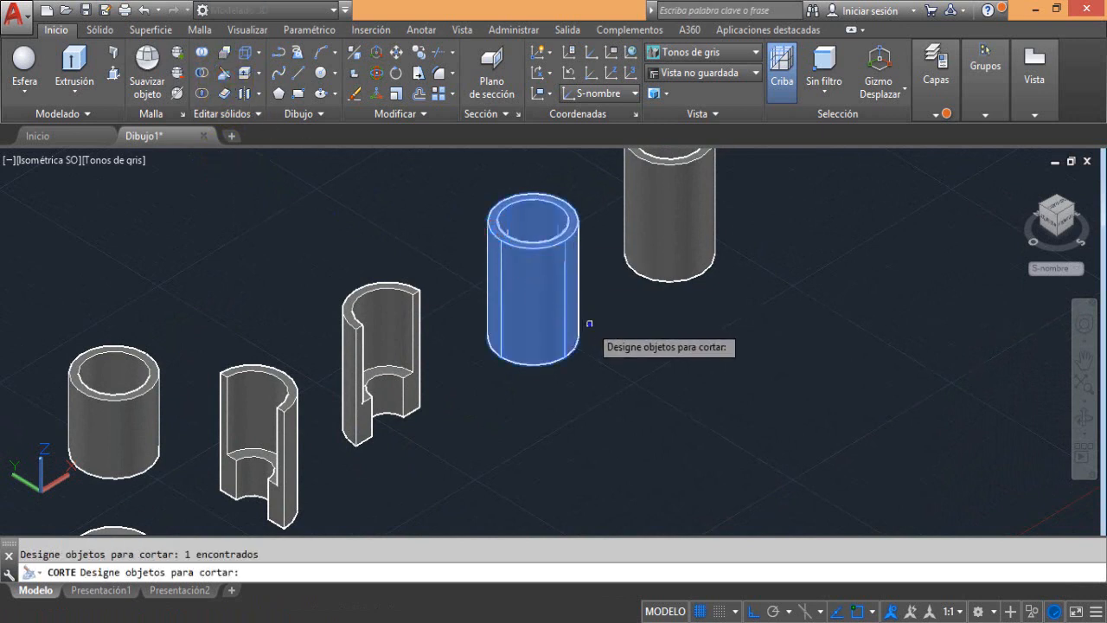
key("Return")
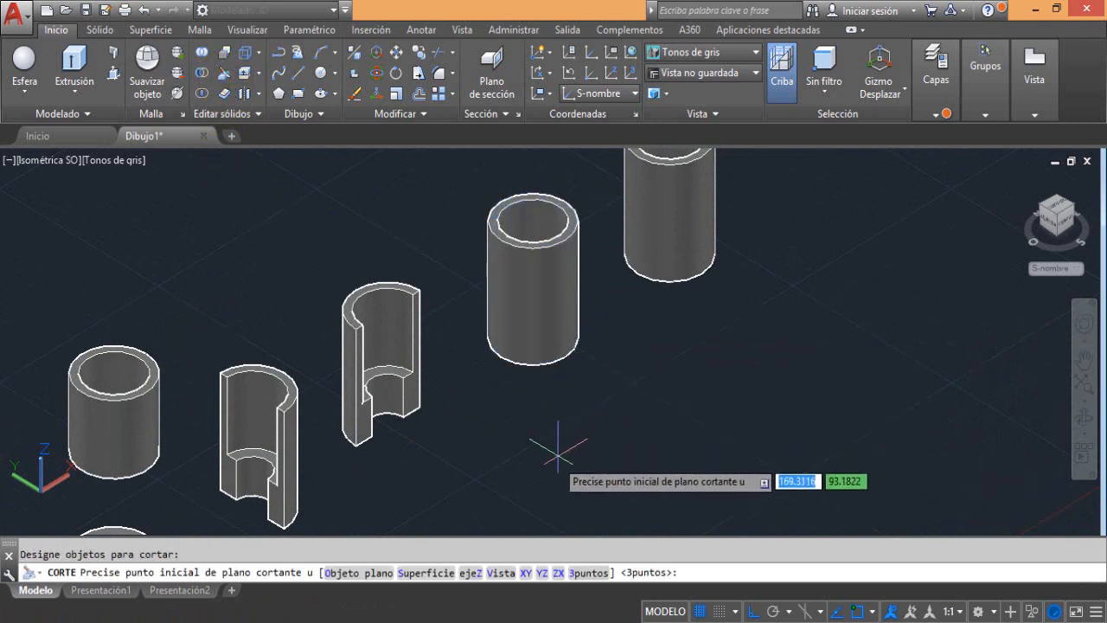
left_click(591, 574)
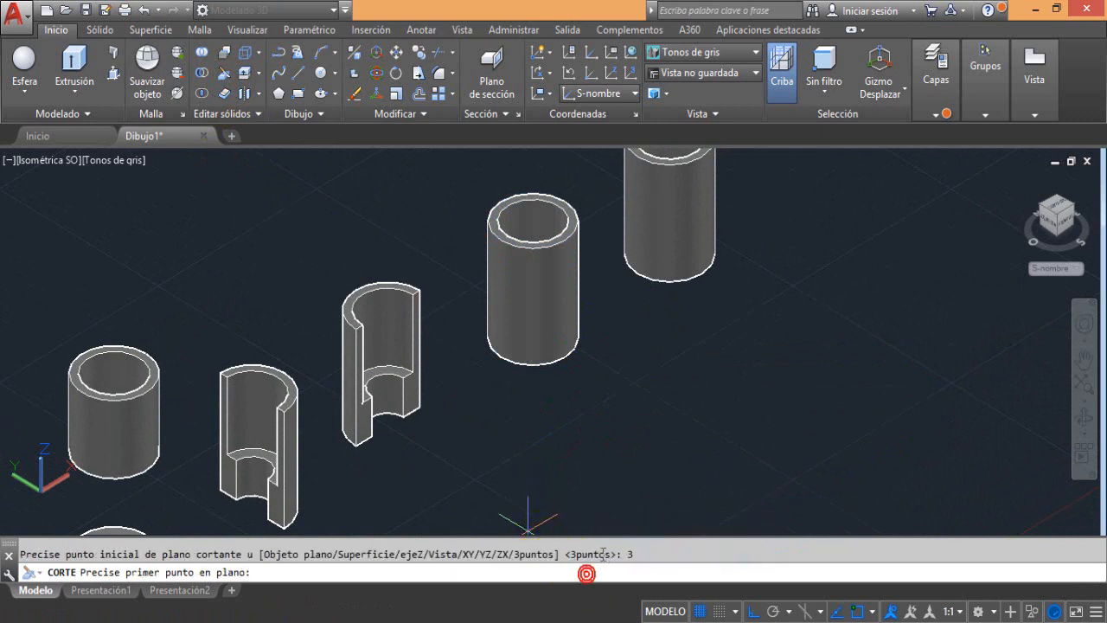
left_click(501, 356)
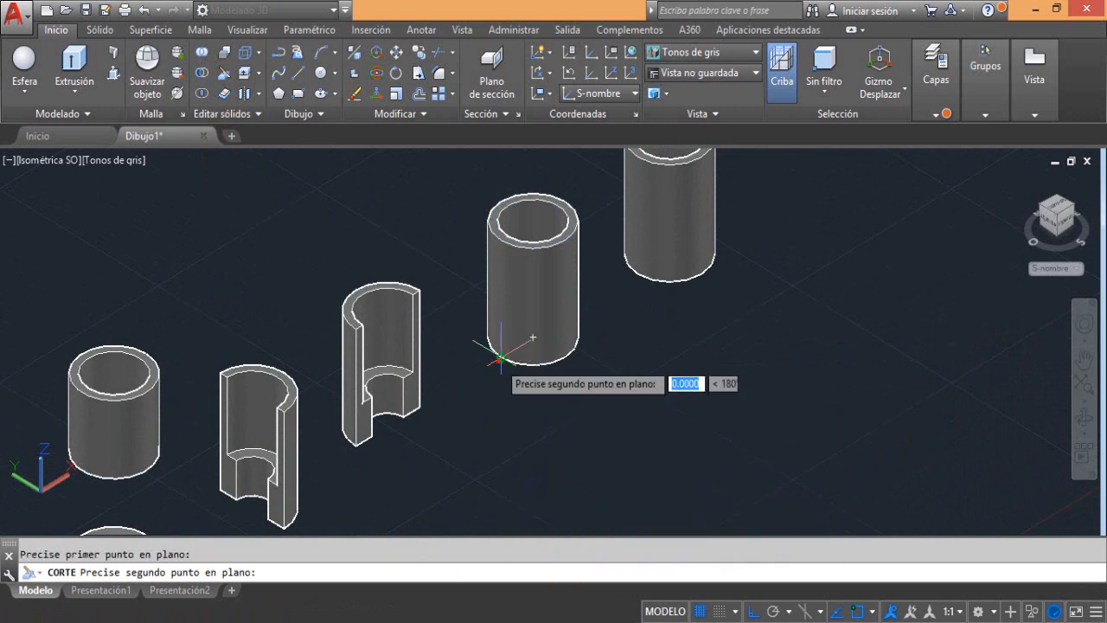
left_click(564, 239)
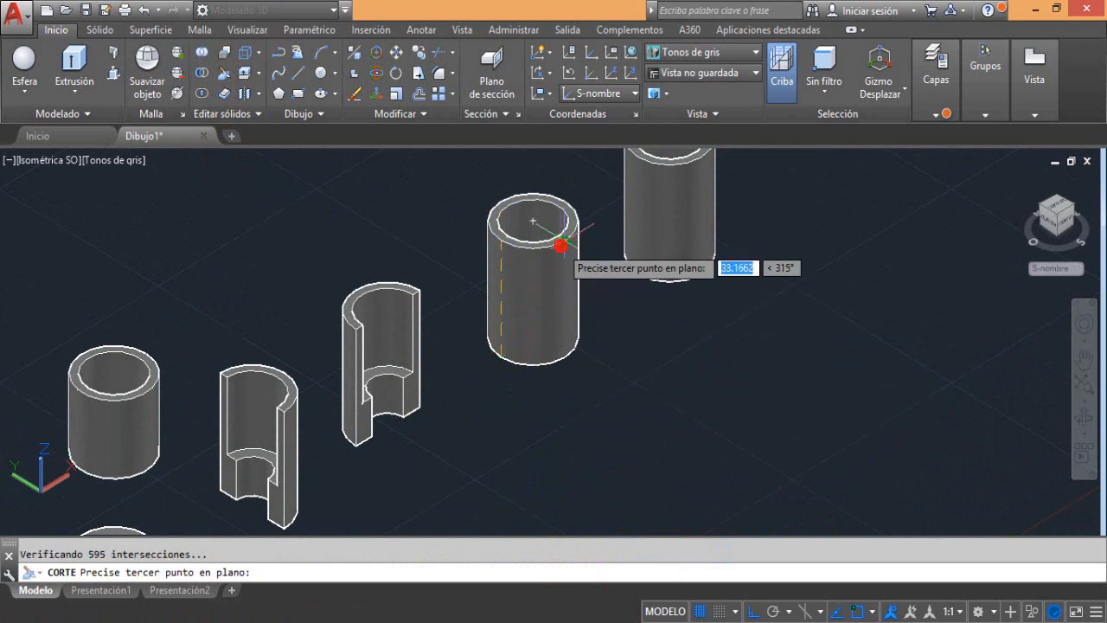
left_click(564, 319)
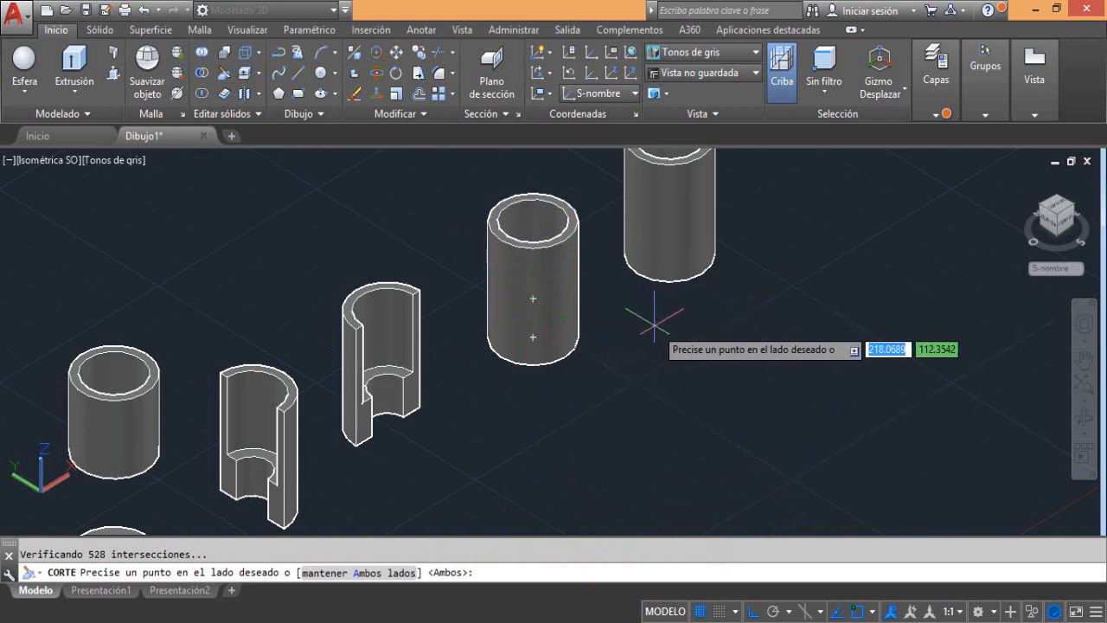
left_click(507, 206)
left_click(505, 209)
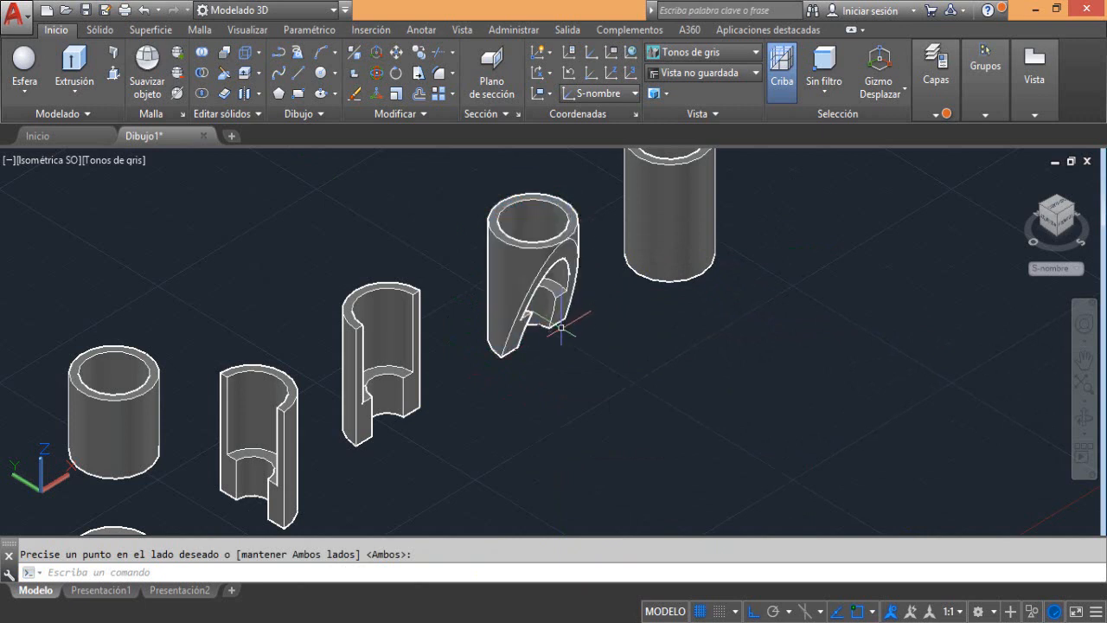
Draw a rectangle about 19 by 52 units on the ground plane beside the fifth tube, its long side along Y
middle_click_drag(631, 297, 407, 422)
key("Return")
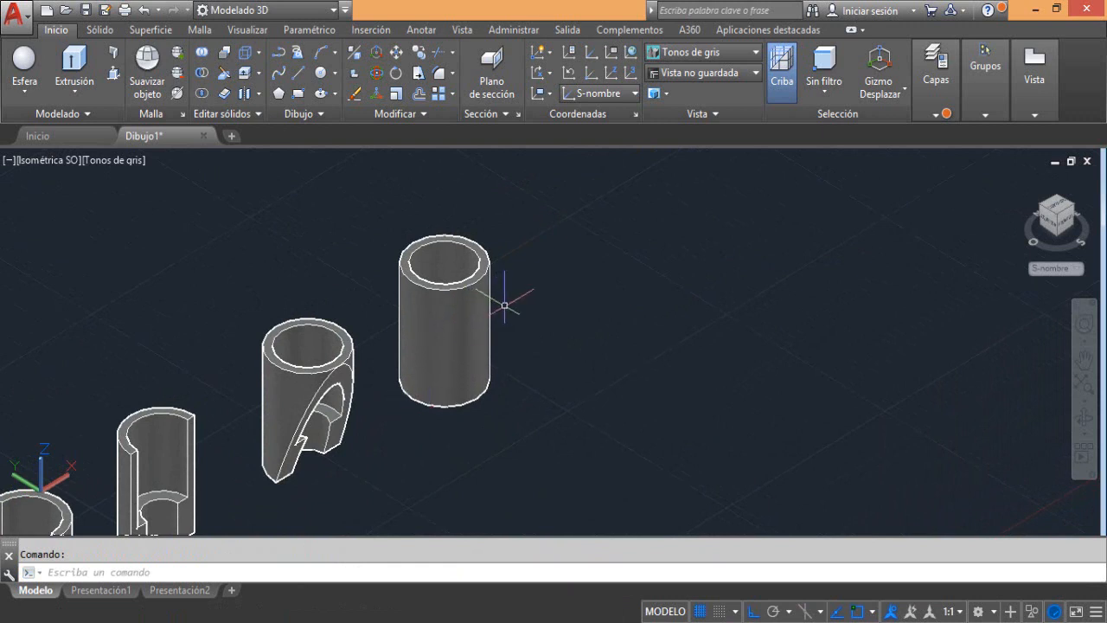
middle_click_drag(504, 306, 488, 313)
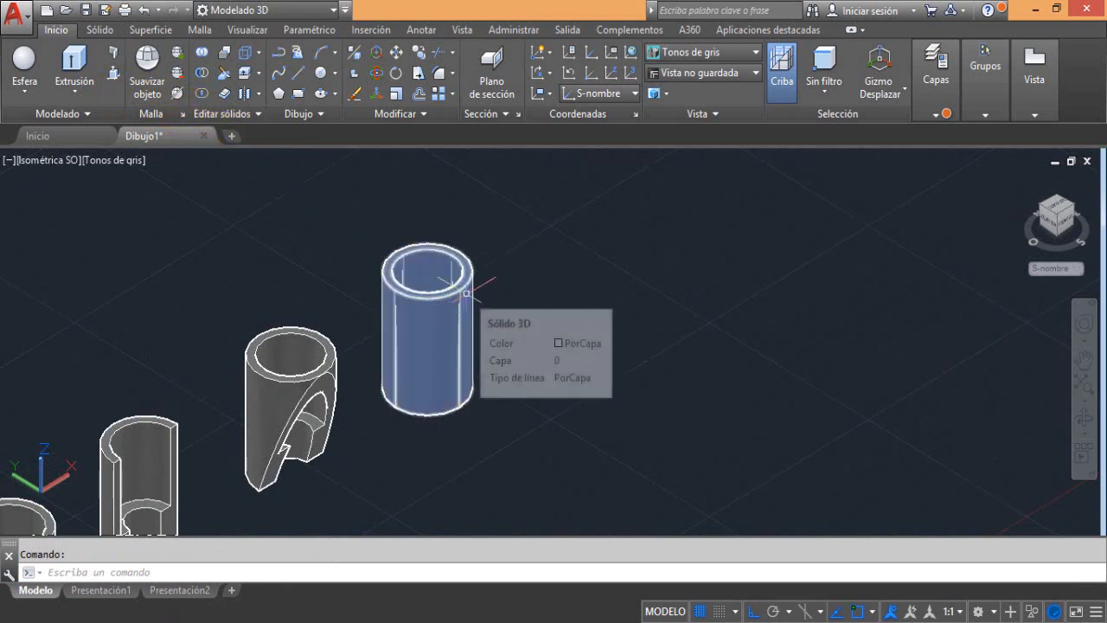
left_click(299, 92)
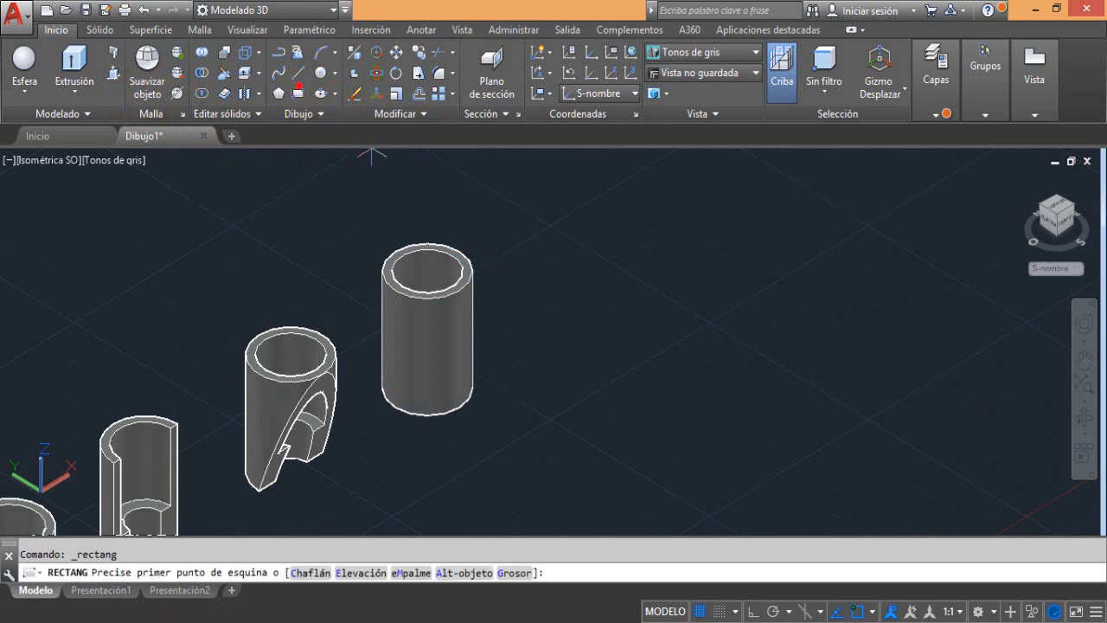
left_click(472, 241)
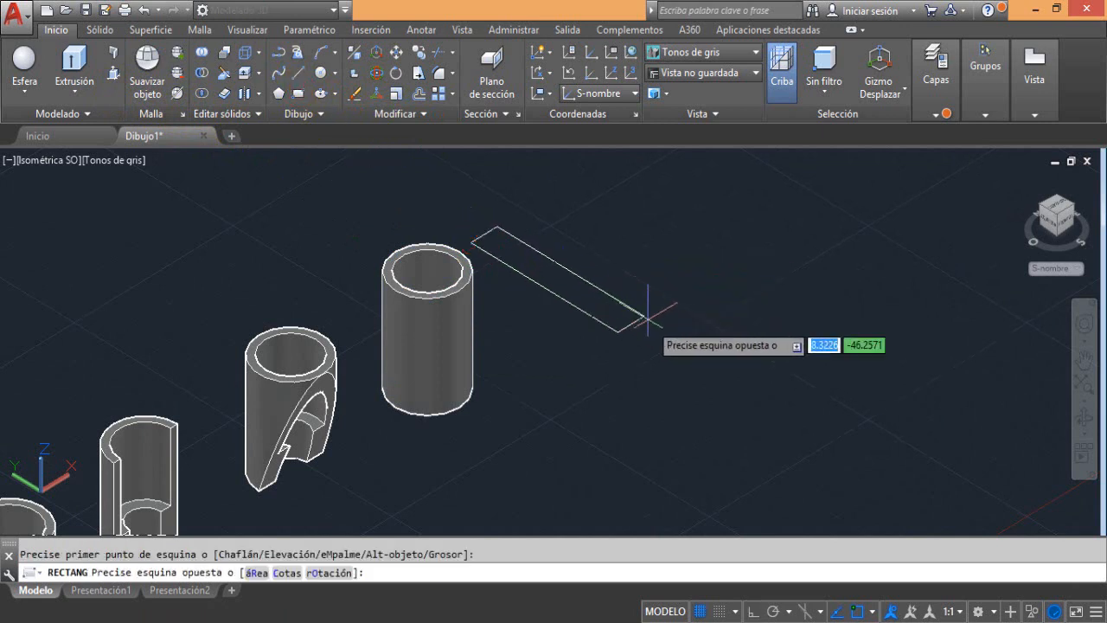
left_click(694, 305)
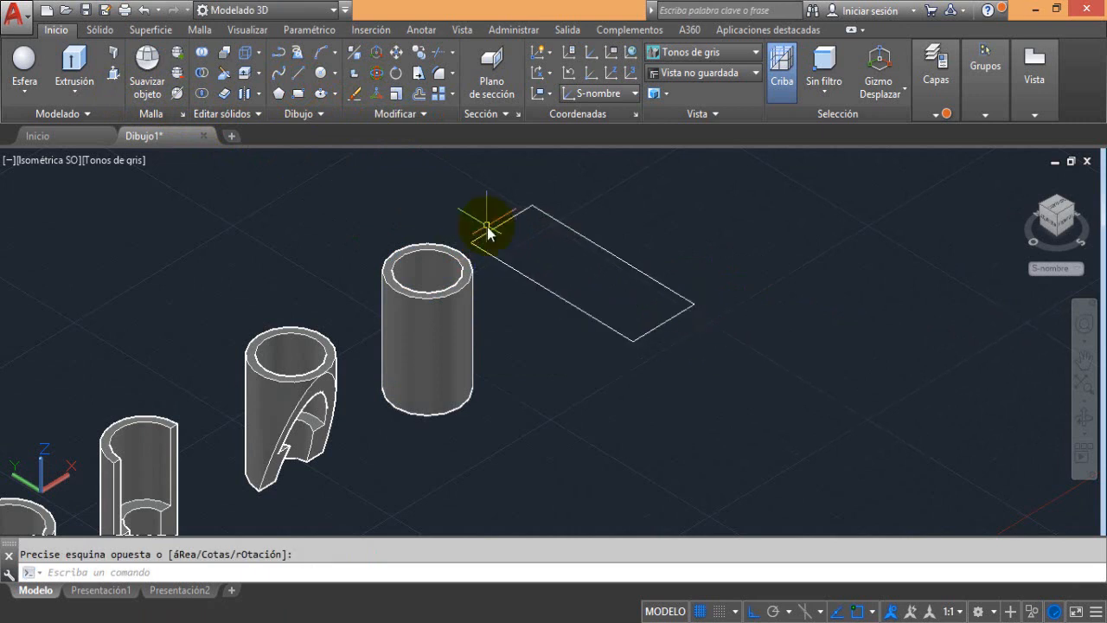
Convert the rectangle beside the fifth tube into a region
type("RE")
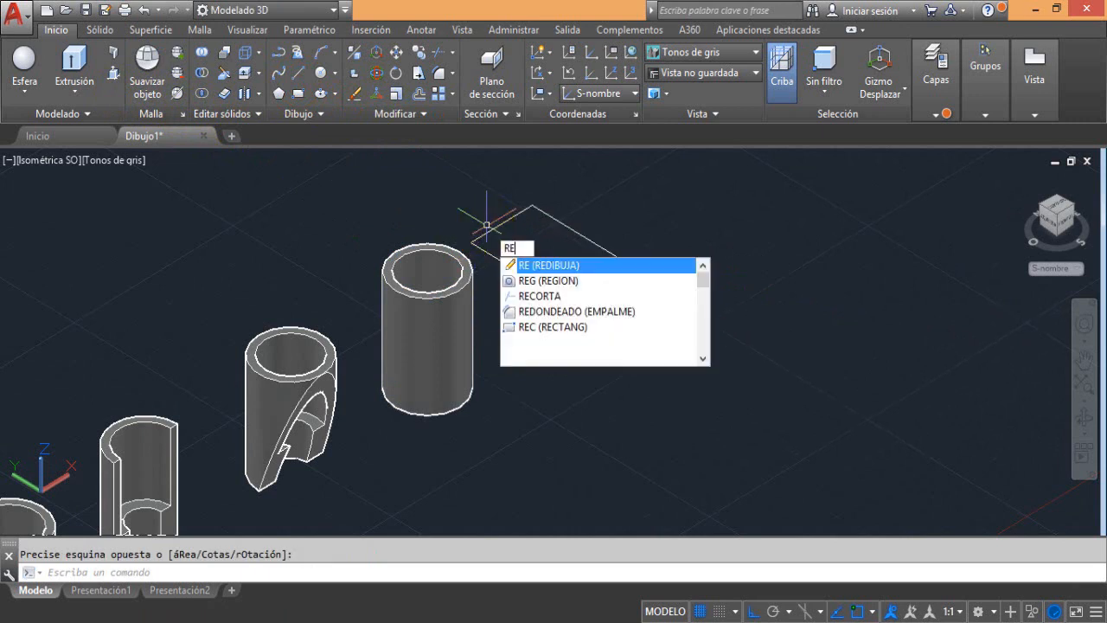
type("G")
left_click(542, 262)
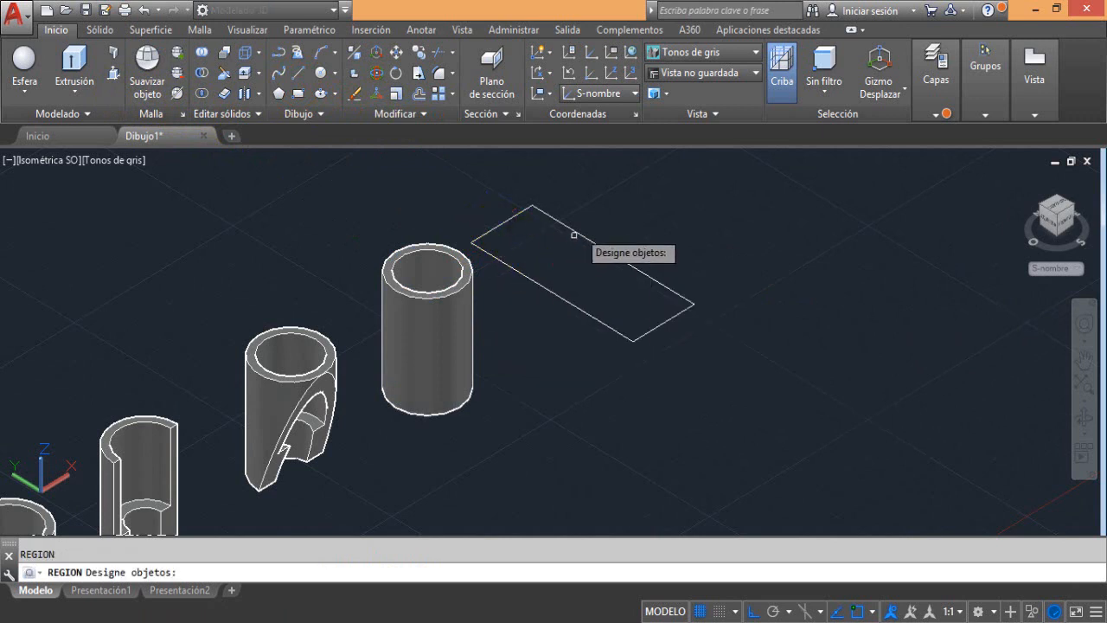
left_click(576, 236)
key("Return")
Rotate the rectangular region 30 degrees about the X axis through its centre with the rotate gizmo, with ortho mode off
left_click(869, 96)
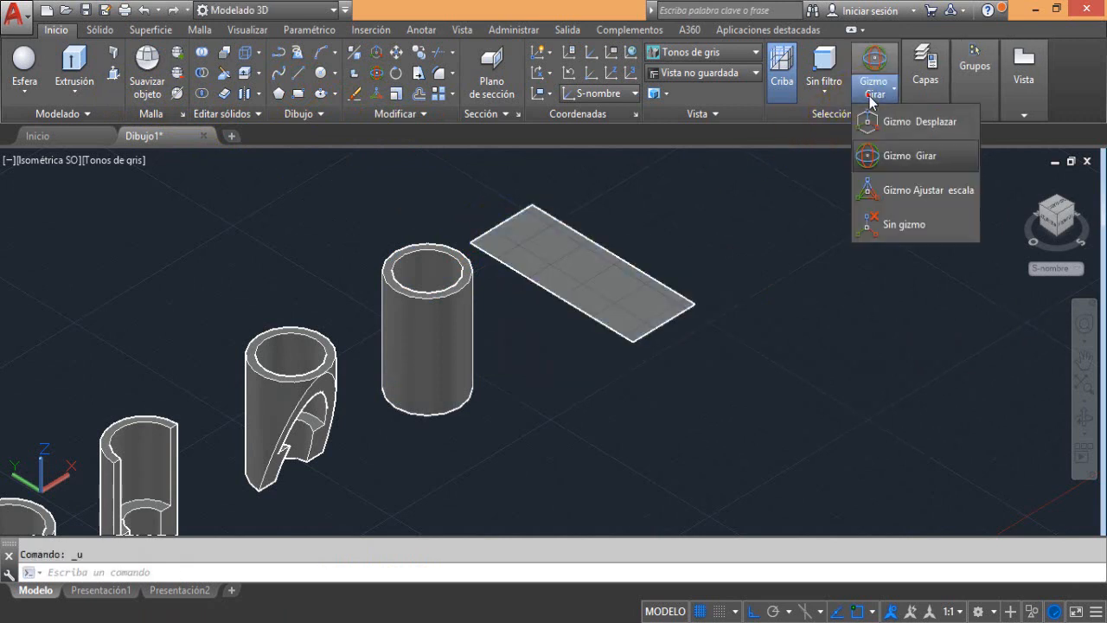
left_click(905, 160)
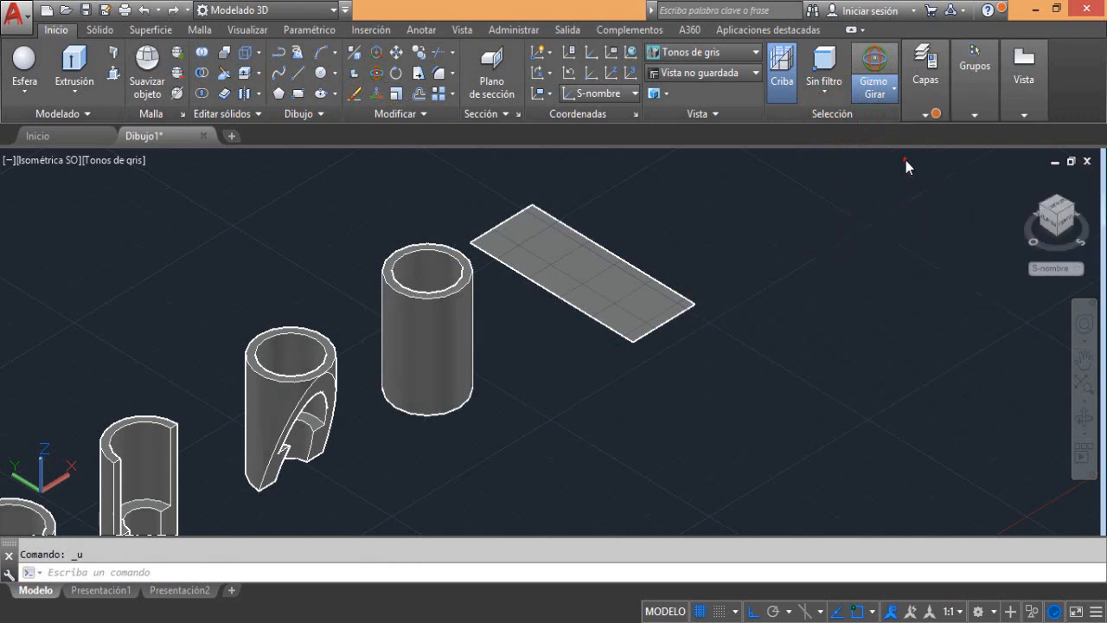
left_click(622, 275)
key("Escape")
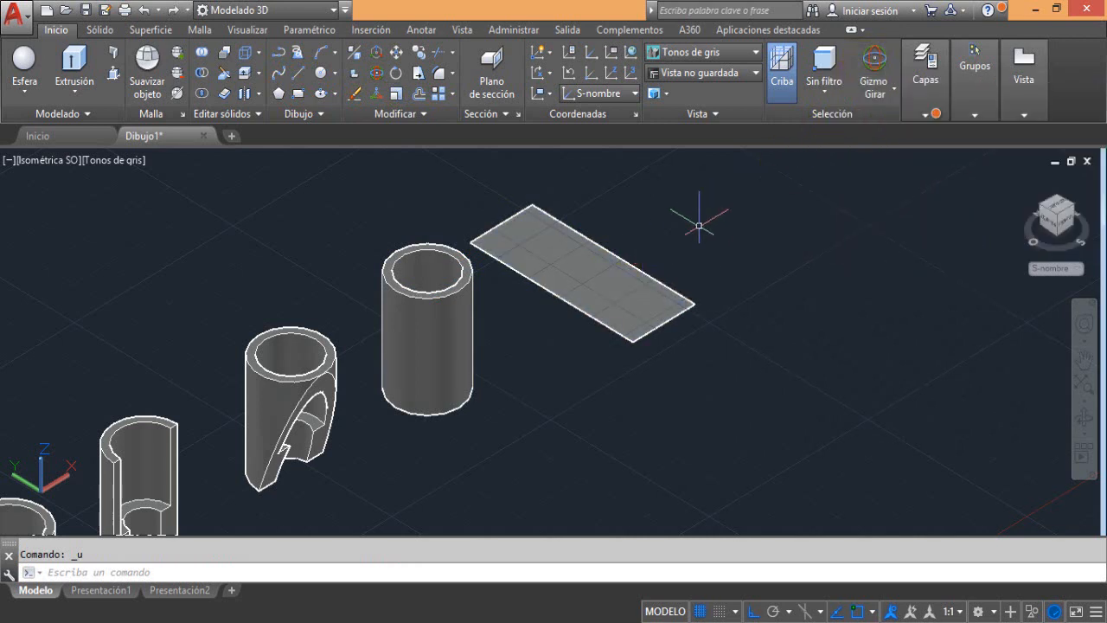
left_click(624, 271)
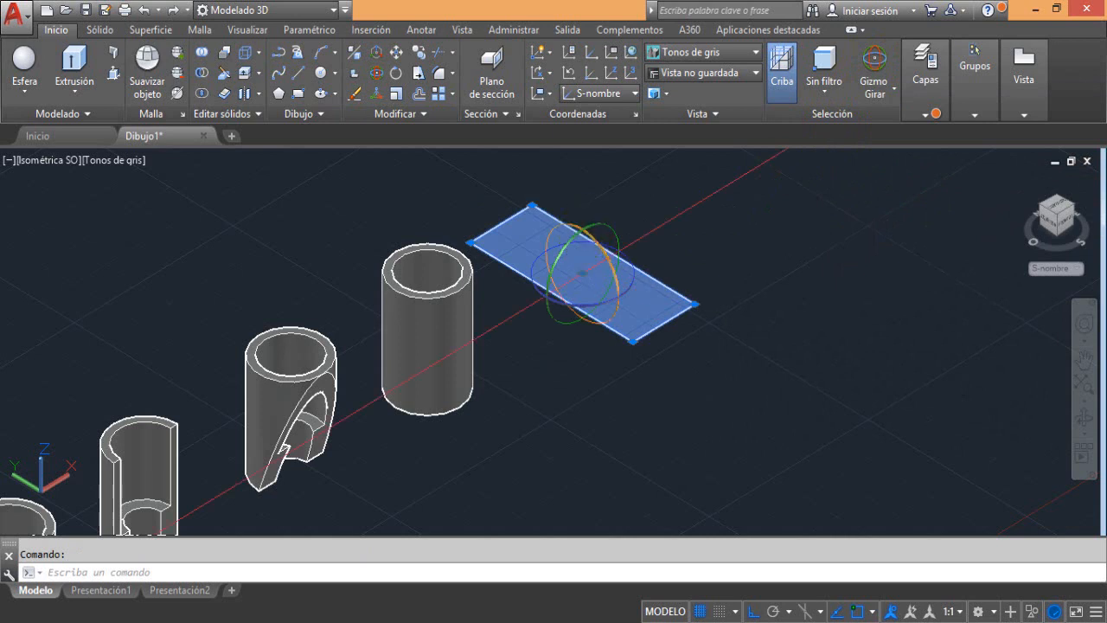
left_click(585, 229)
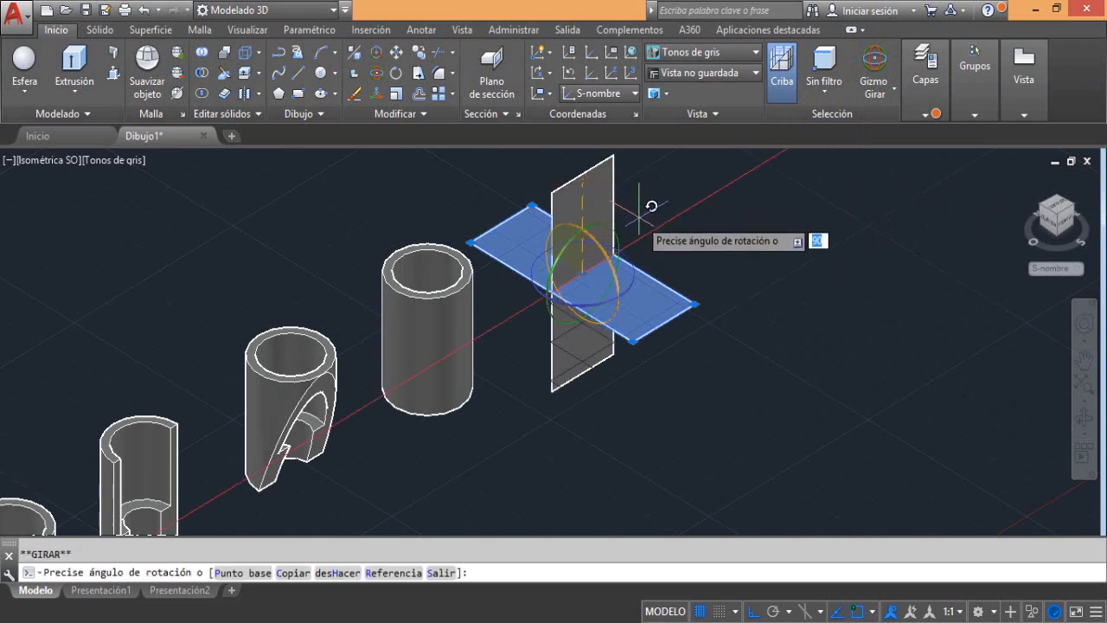
key("F8")
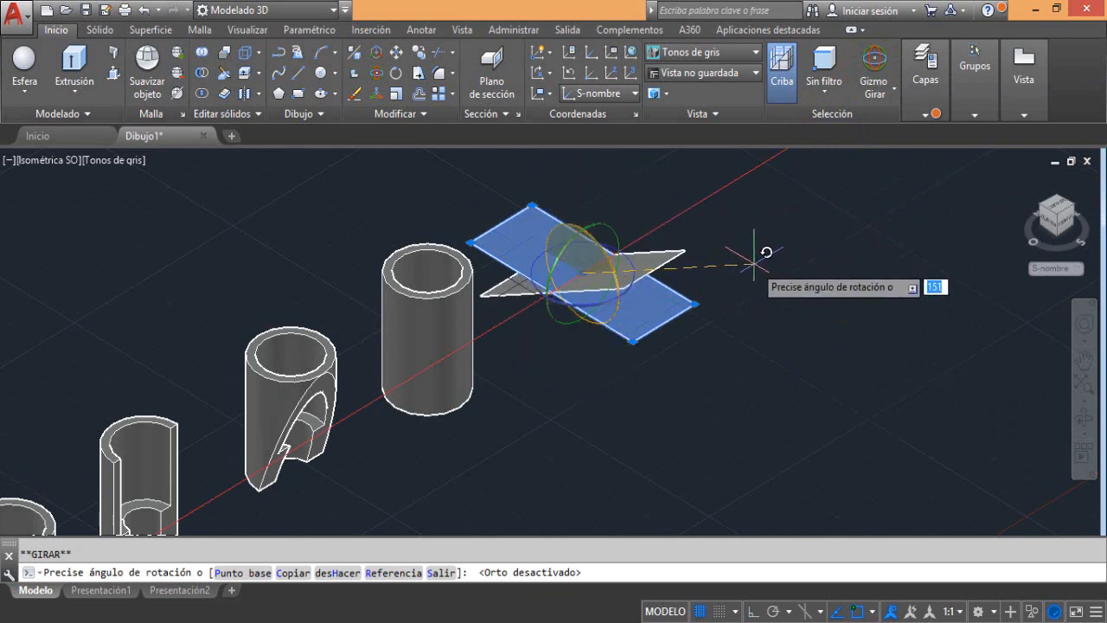
type("30")
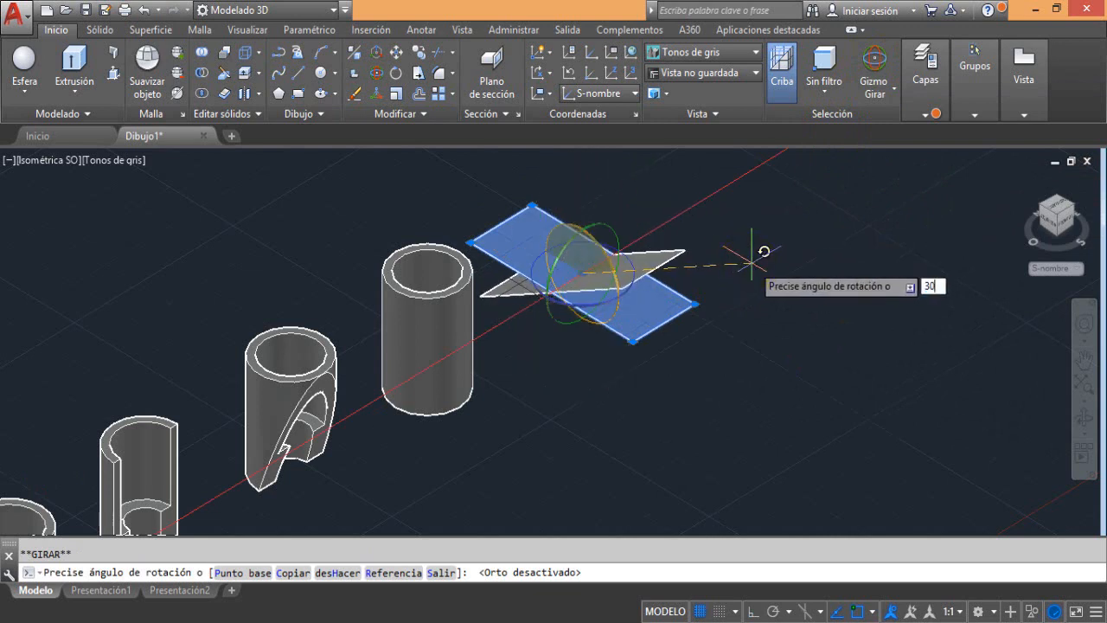
key("Return")
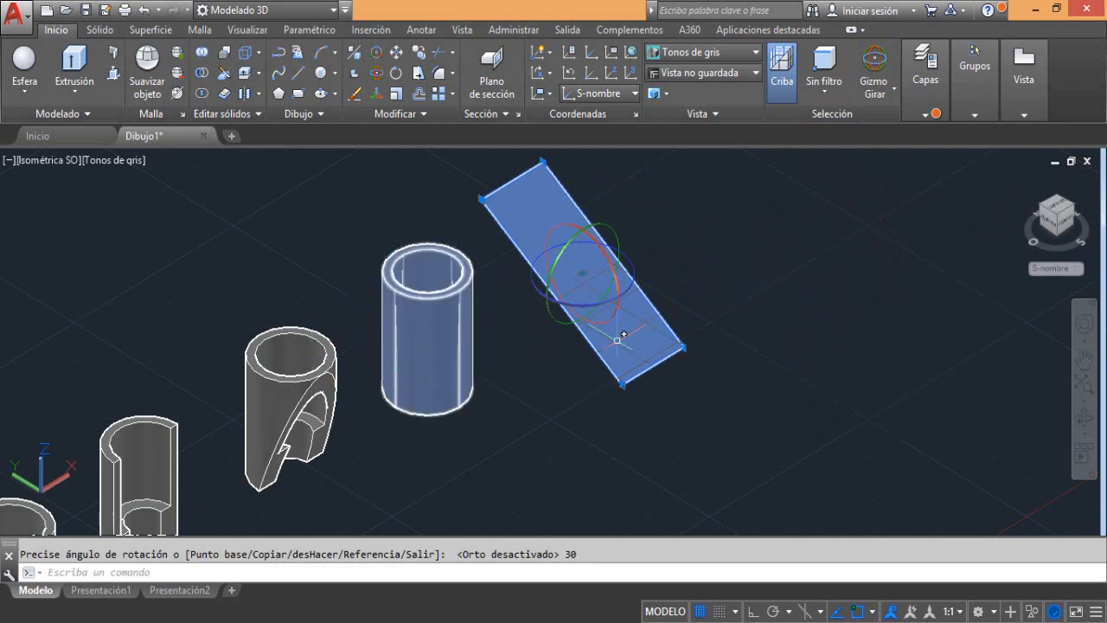
Move the tilted region straight up along the Z axis to about mid-height of the tubes, working in the left view
left_click(1054, 227)
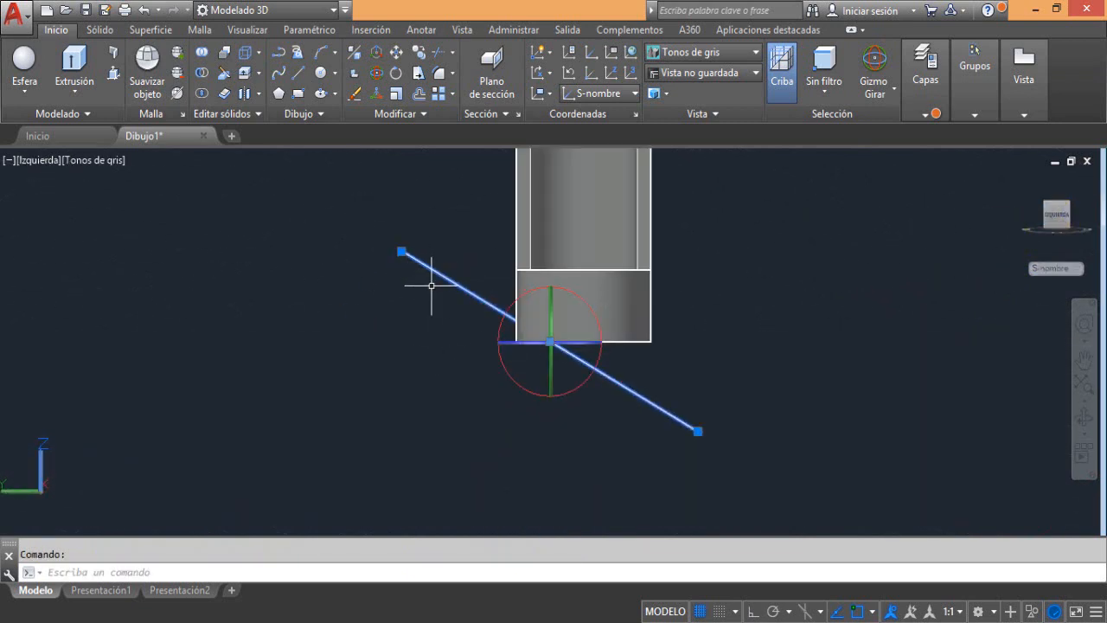
left_click(869, 100)
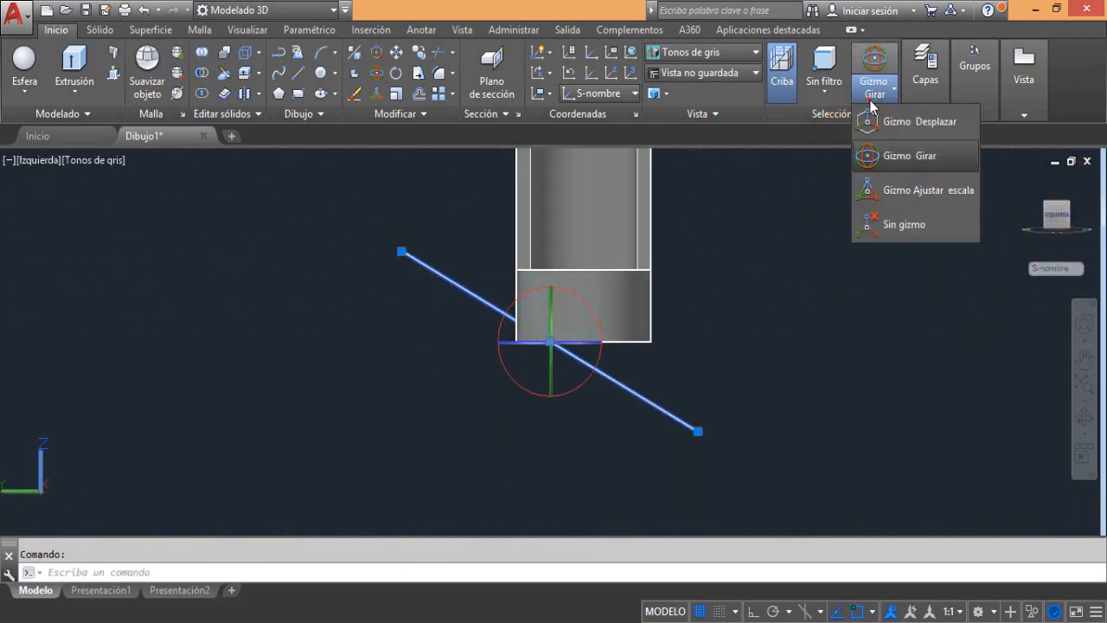
left_click(883, 121)
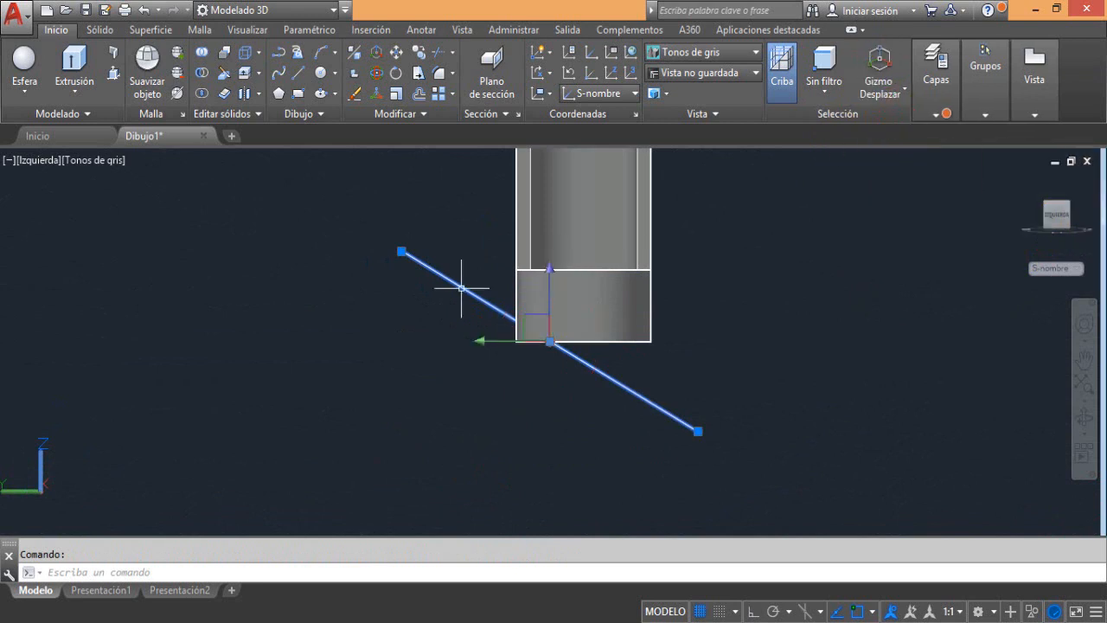
left_click(551, 294)
scroll(554, 315, "down", 3)
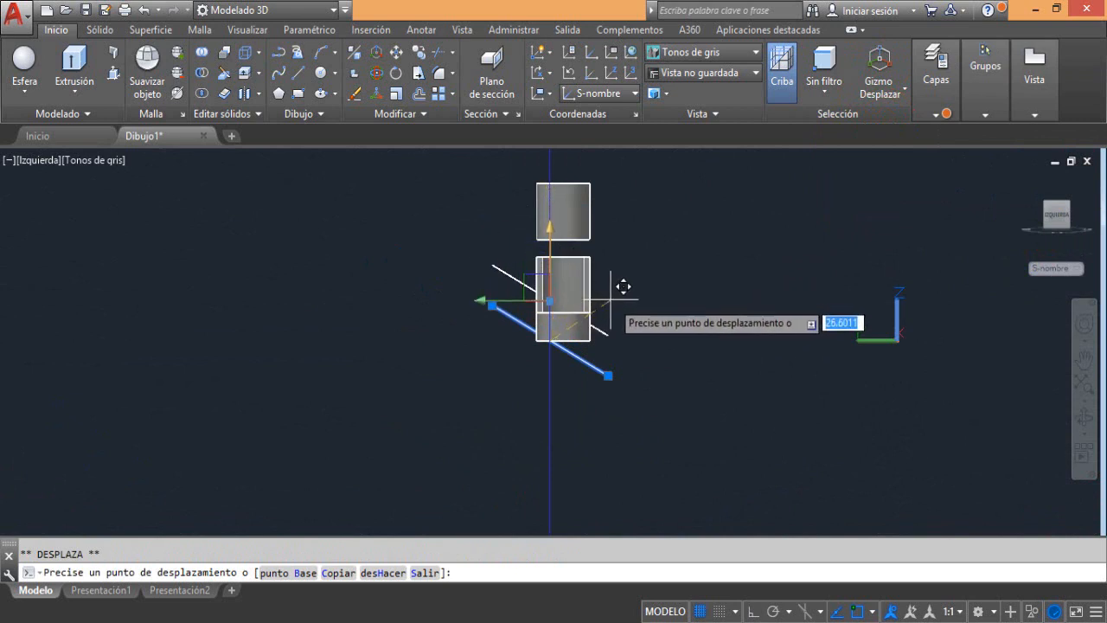
left_click(536, 276)
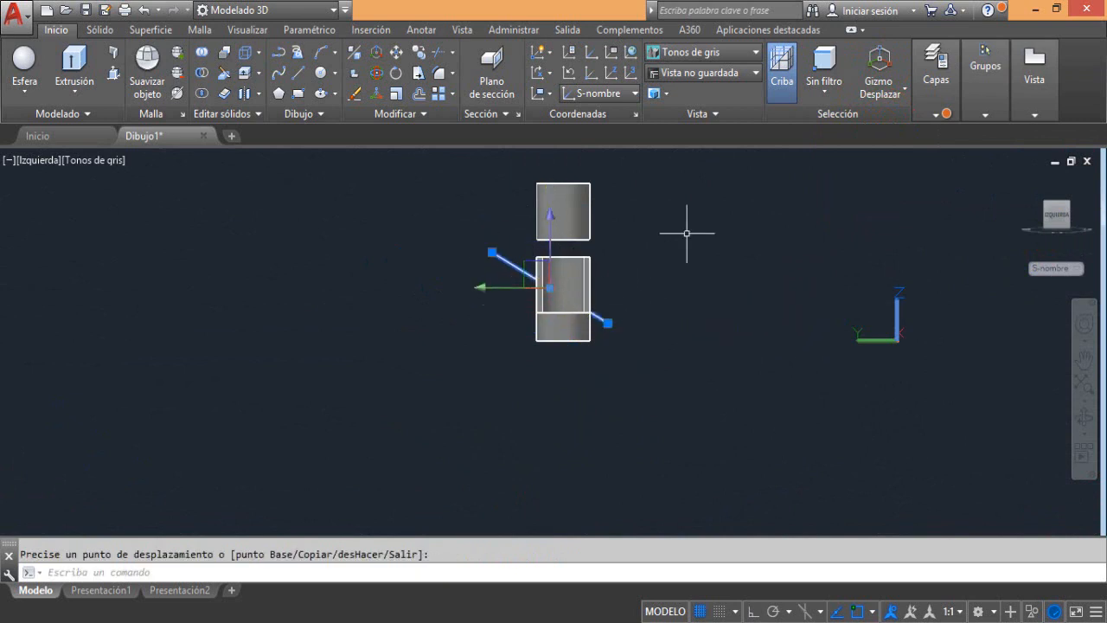
left_click(865, 94)
left_click(865, 93)
Switch to the Isométrica SO view and frame the fifth tube together with the tilted region
left_click(40, 159)
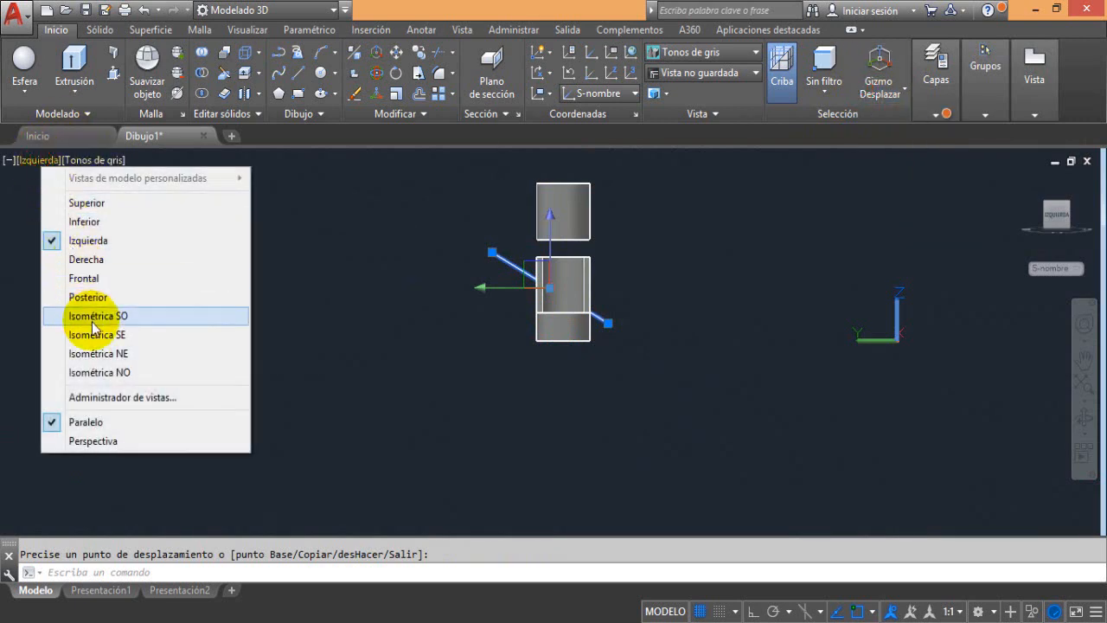
left_click(93, 317)
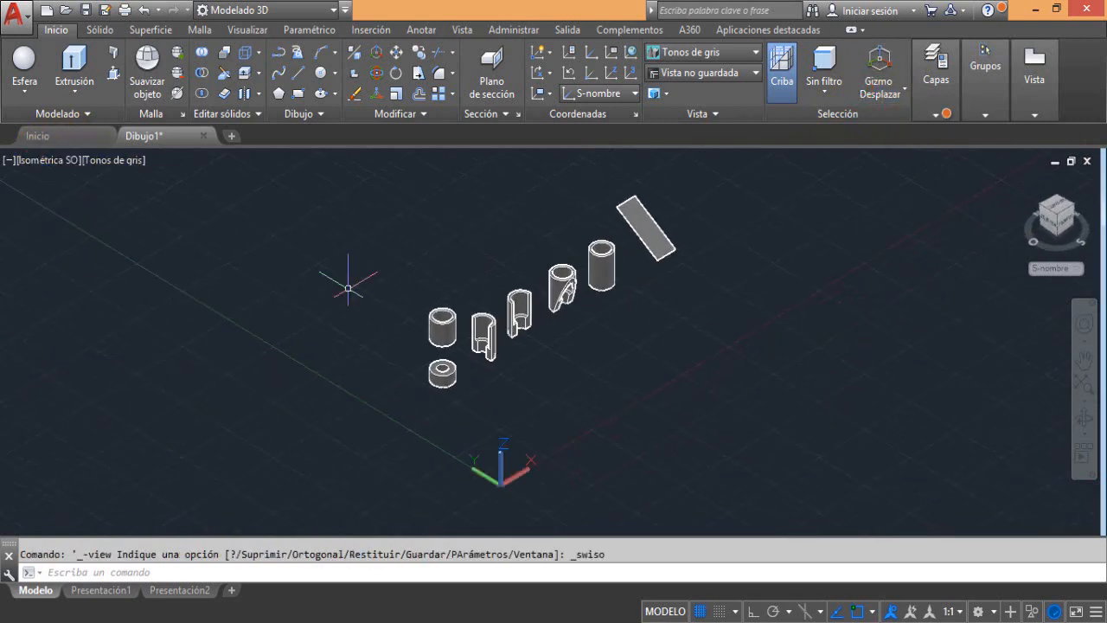
scroll(463, 192, "up", 4)
middle_click_drag(616, 263, 333, 321)
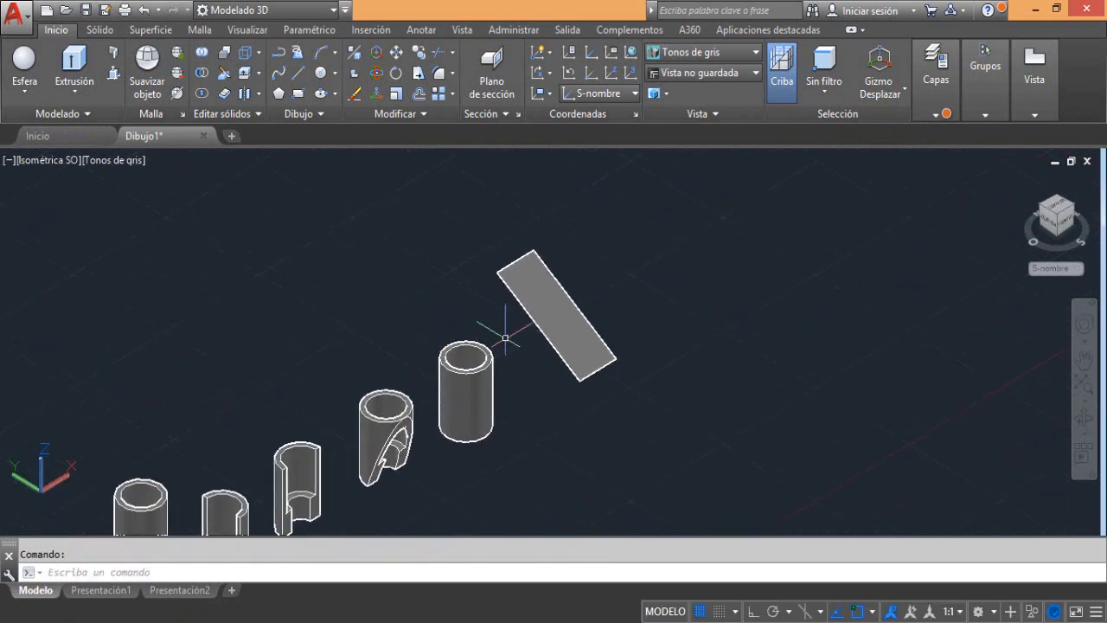
scroll(465, 398, "up", 2)
middle_click_drag(444, 405, 469, 361)
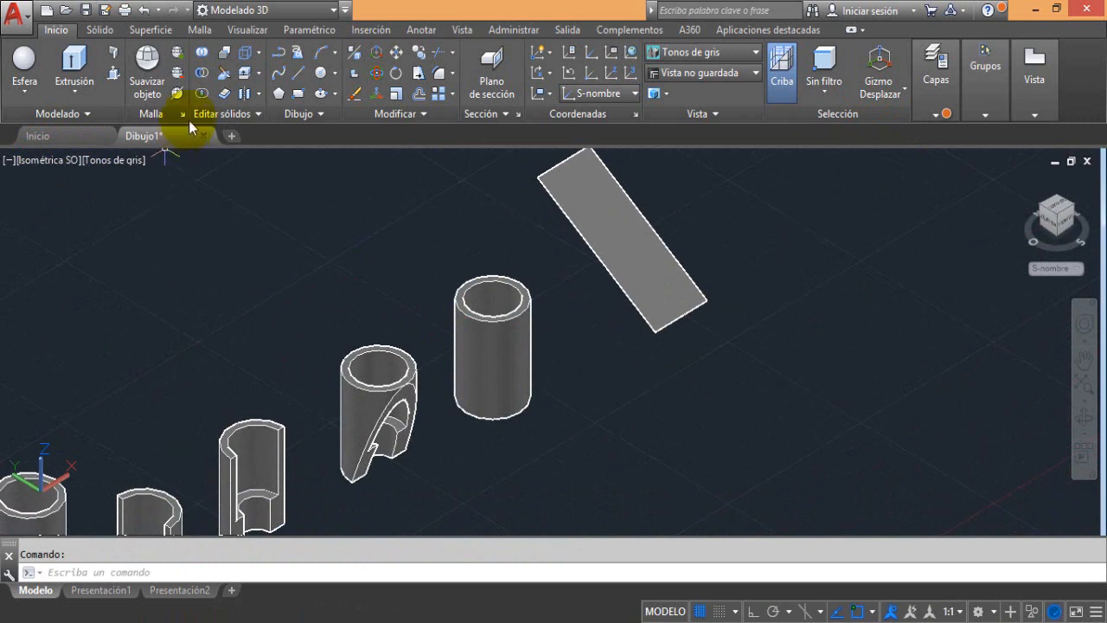
Slice the fifth tube with the tilted region as the planar cutting object, keeping both sides
key("ctrl+z")
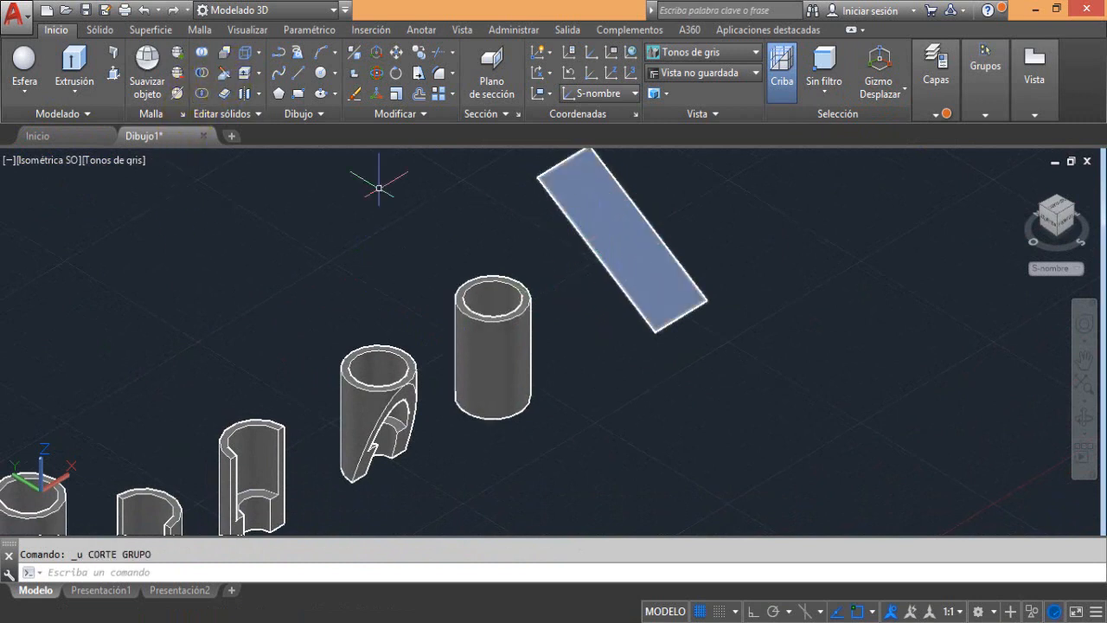
left_click(226, 84)
left_click(477, 324)
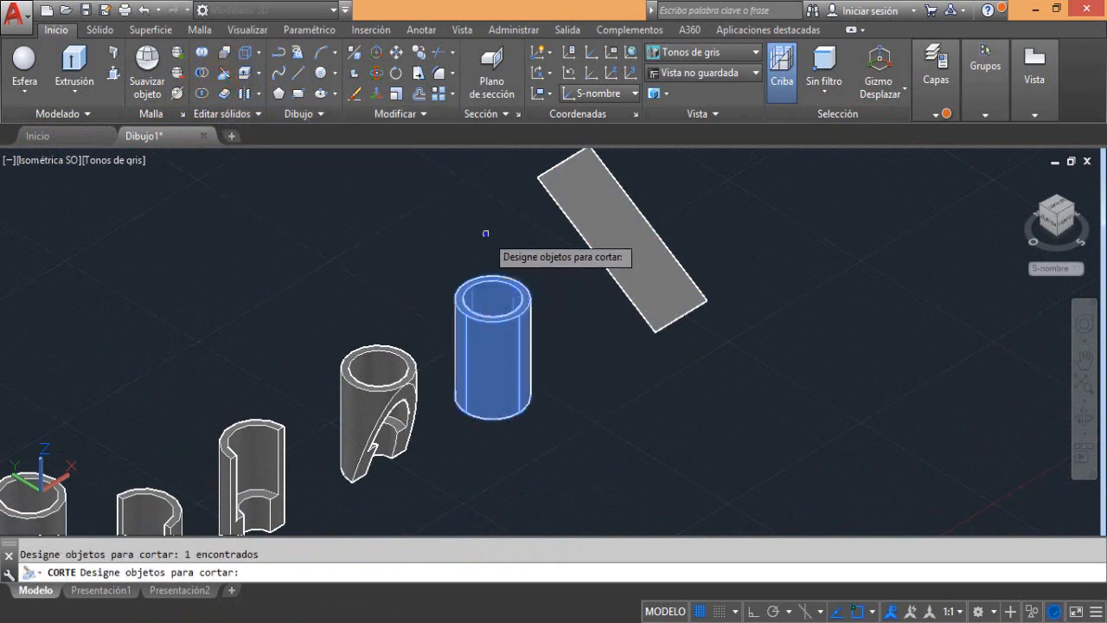
key("Return")
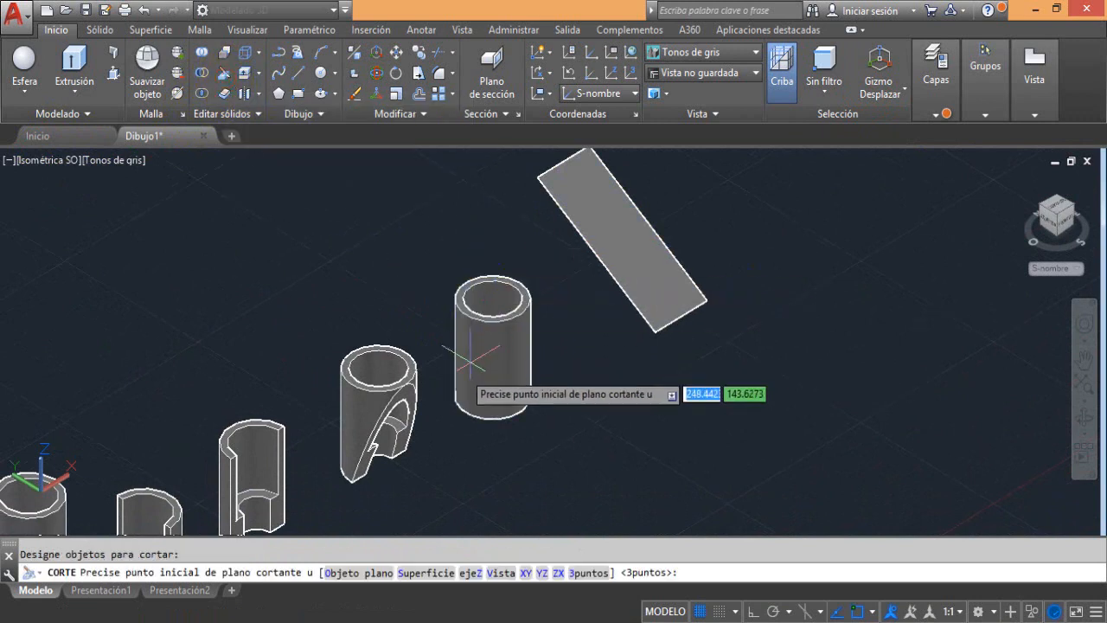
left_click(361, 575)
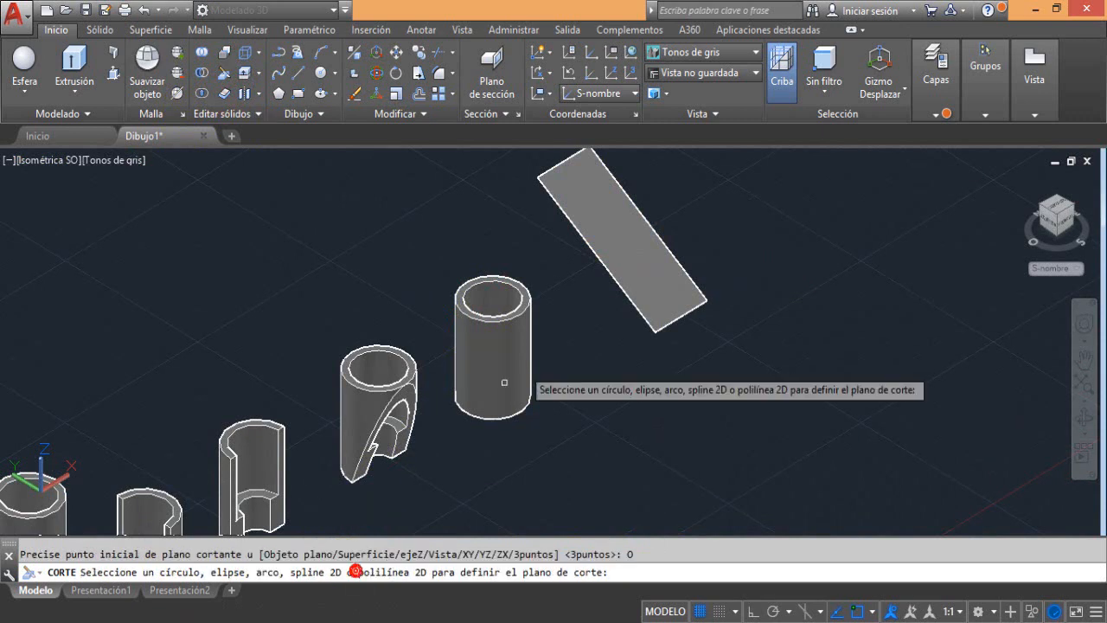
left_click(645, 231)
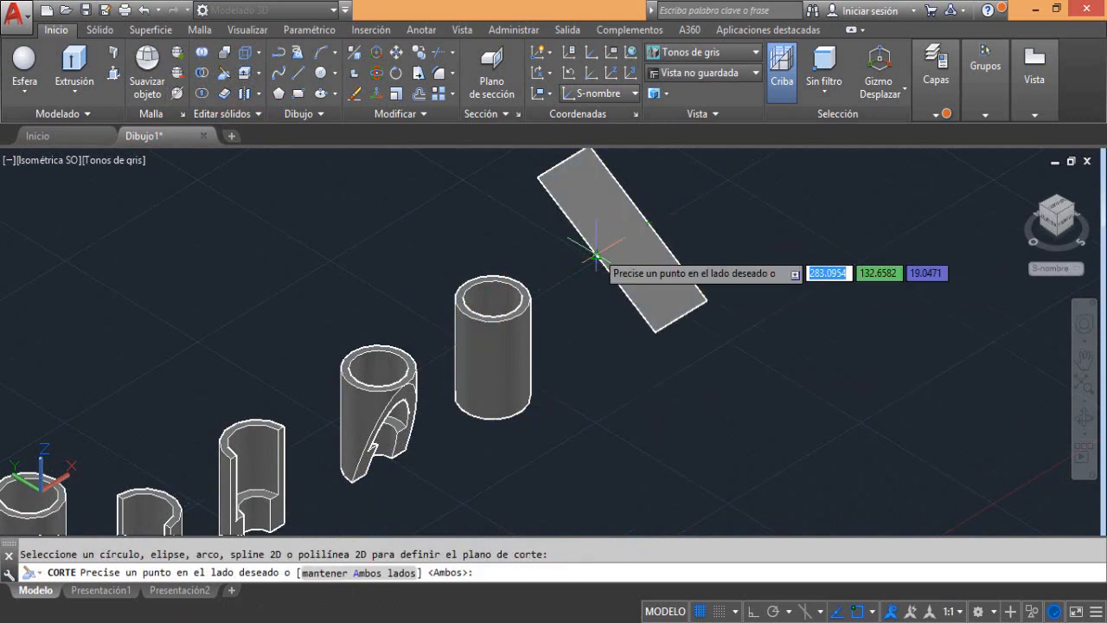
key("Return")
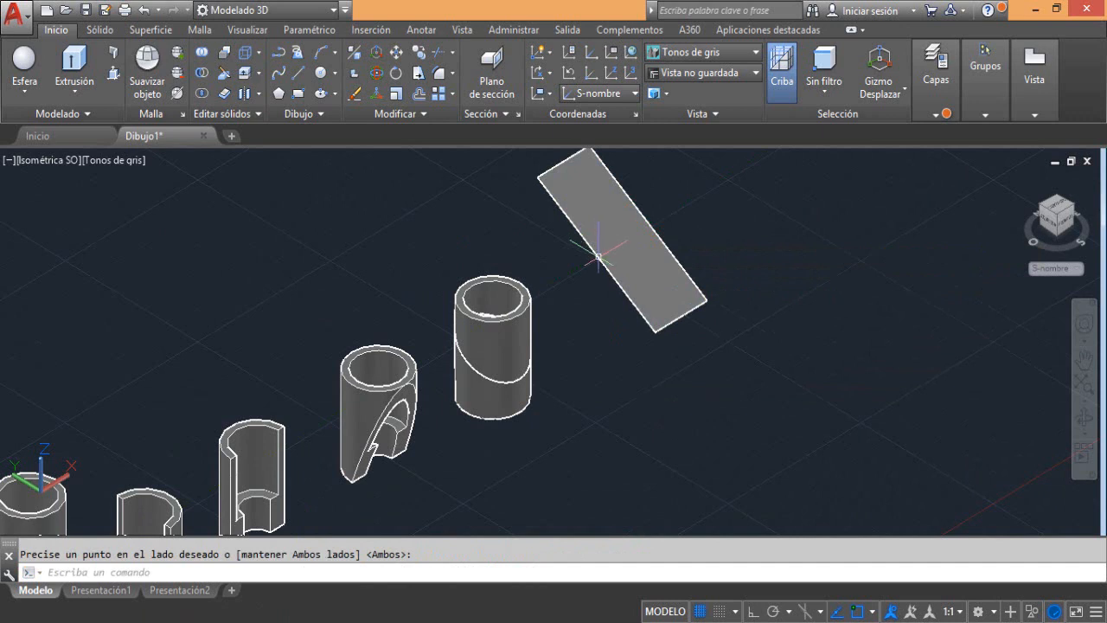
Move the upper cut piece of the fifth tube straight up along Z by about 41 units
left_click(505, 321)
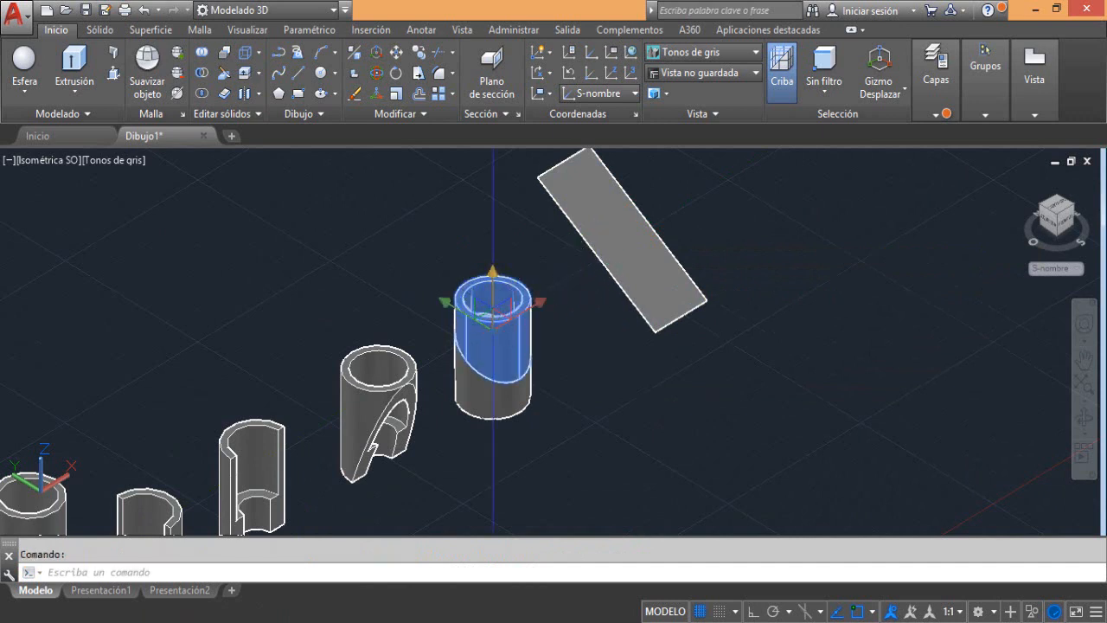
left_click(495, 320)
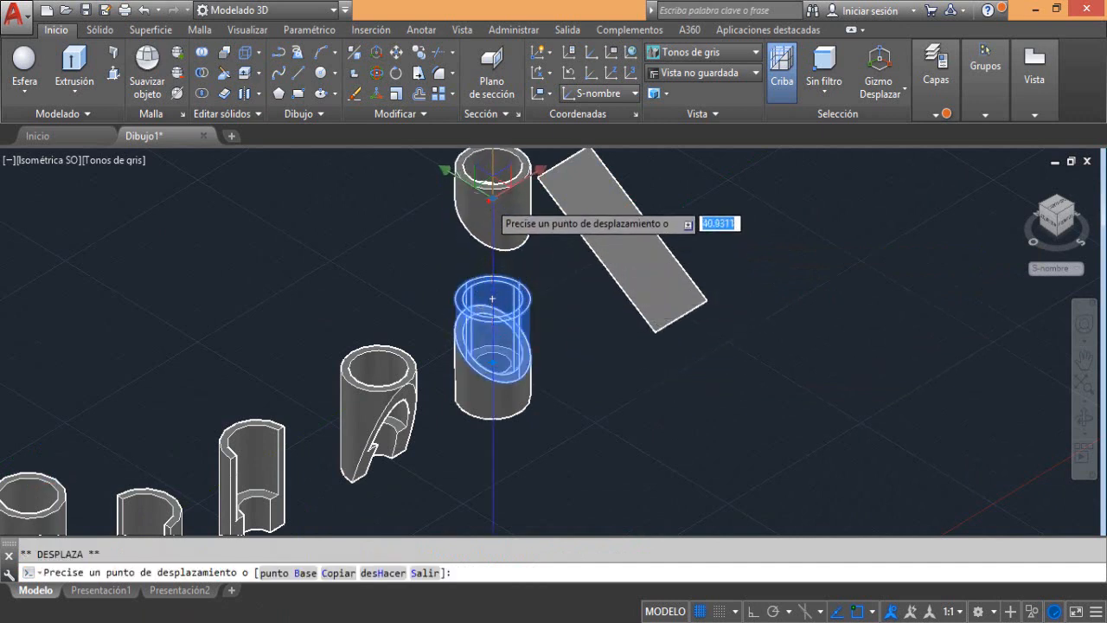
left_click(501, 191)
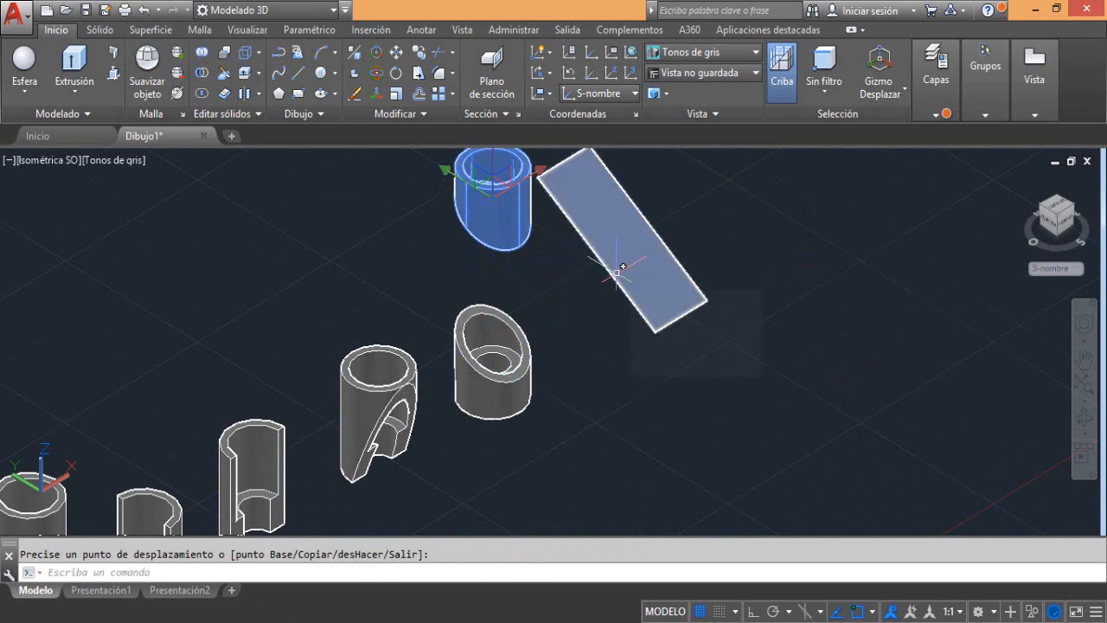
key("Escape")
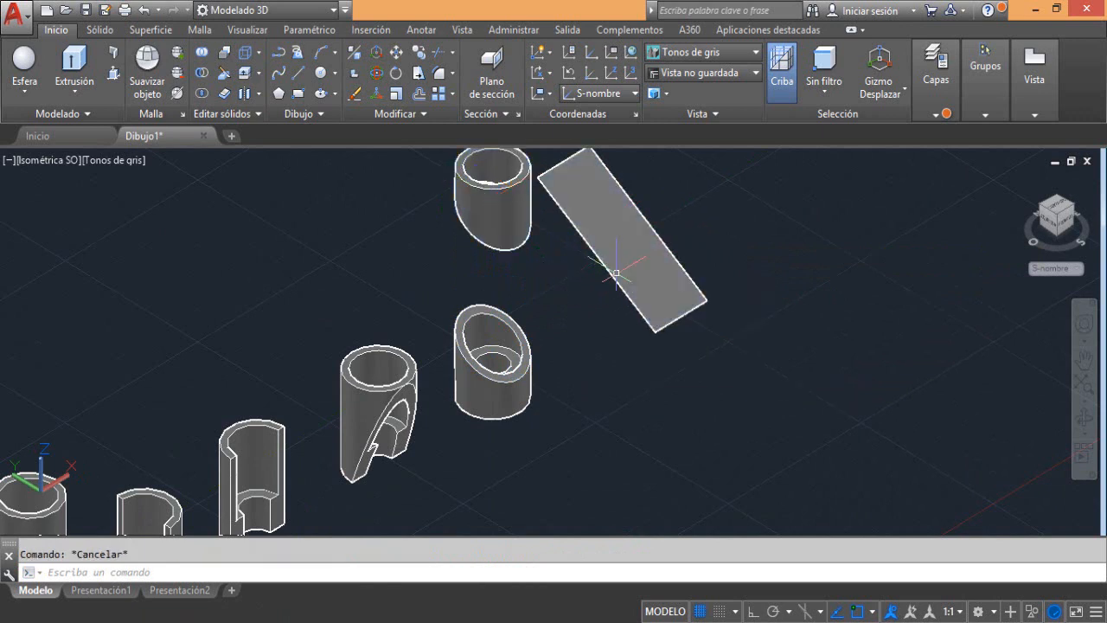
Display the model in the Estructura alámbrica 2D visual style, framed on the fifth tube's lower piece
scroll(468, 385, "up", 5)
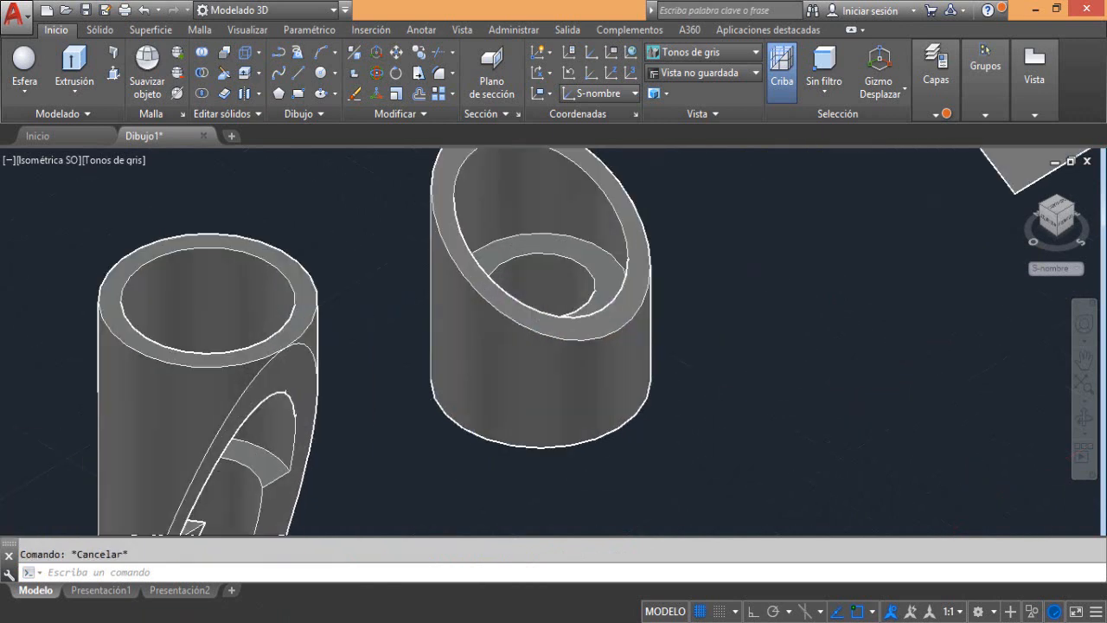
middle_click_drag(499, 399, 573, 440)
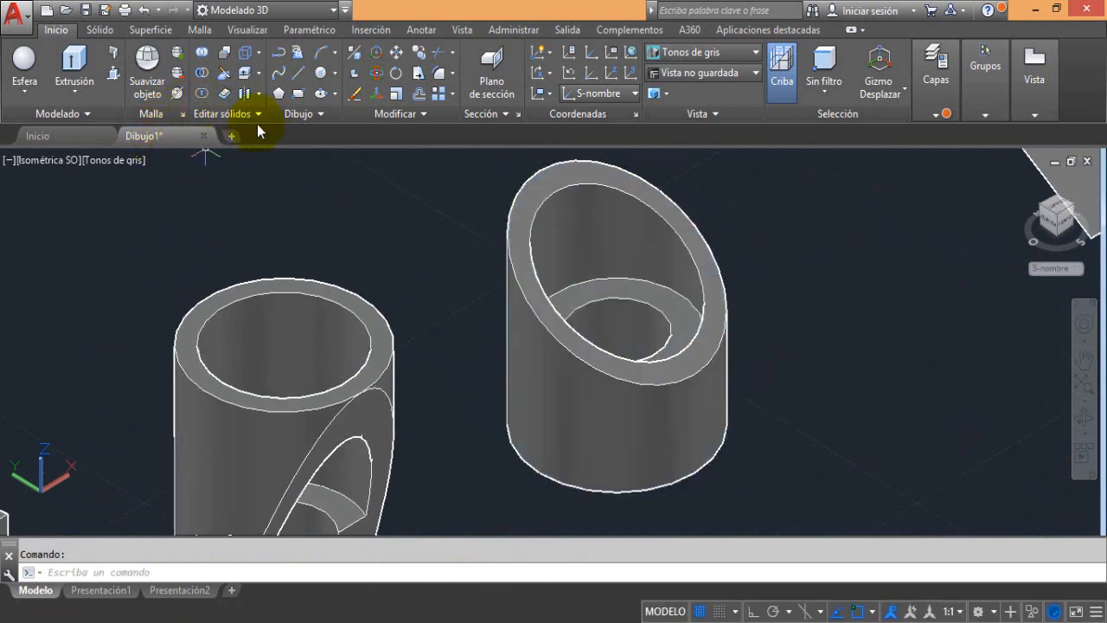
left_click(90, 163)
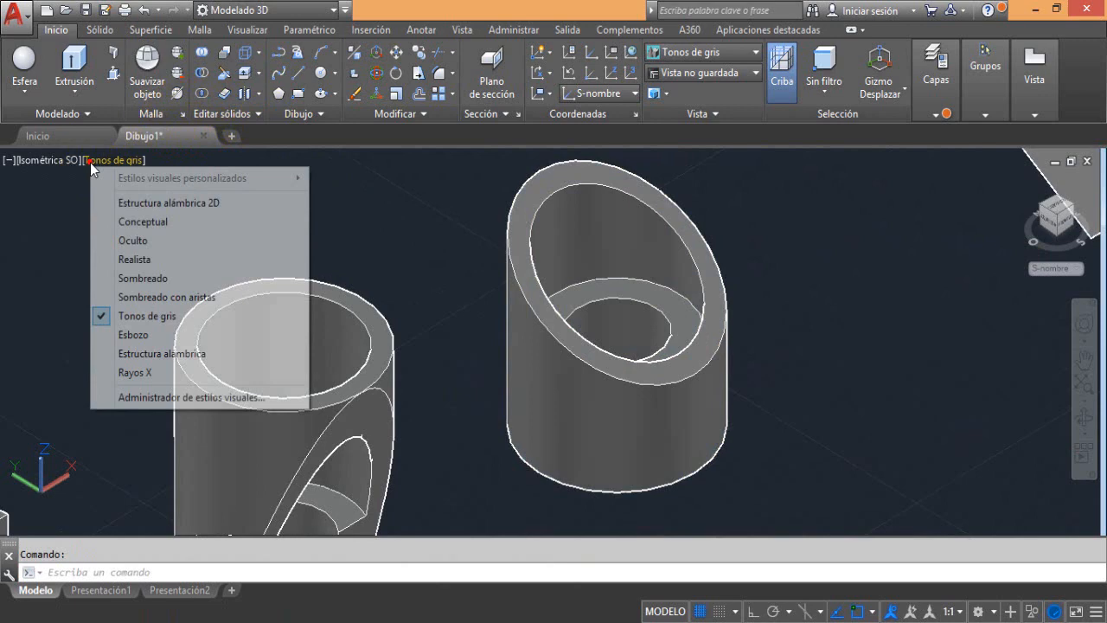
left_click(118, 199)
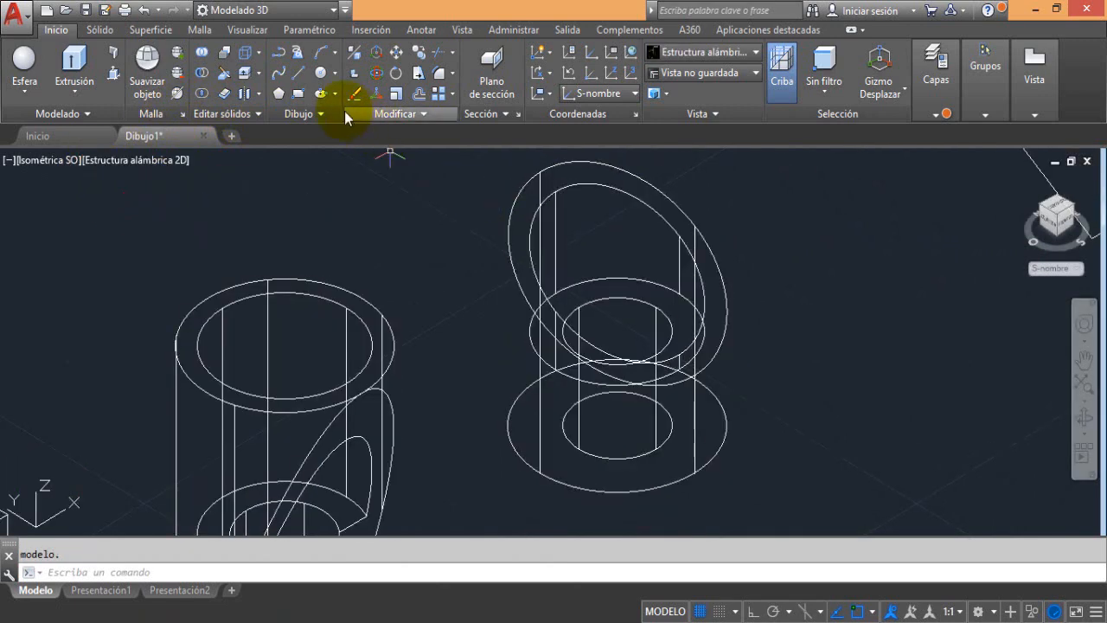
Draw an open V-shaped polyline on the lower piece's base, from one outer-edge endpoint through the base centre to the other front endpoint
left_click(280, 52)
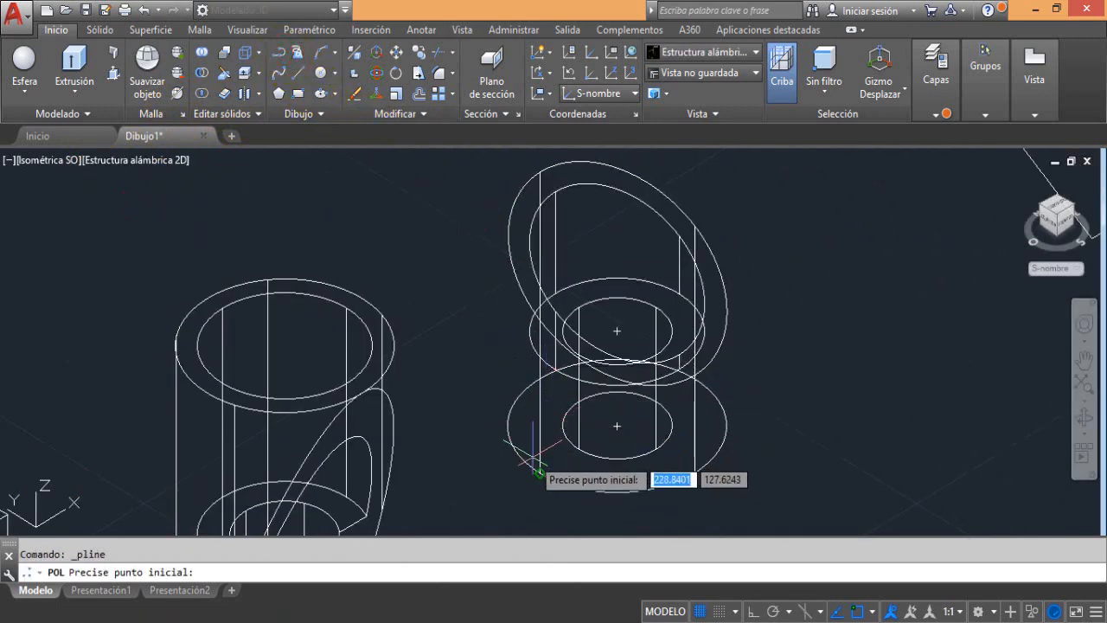
left_click(540, 472)
left_click(616, 425)
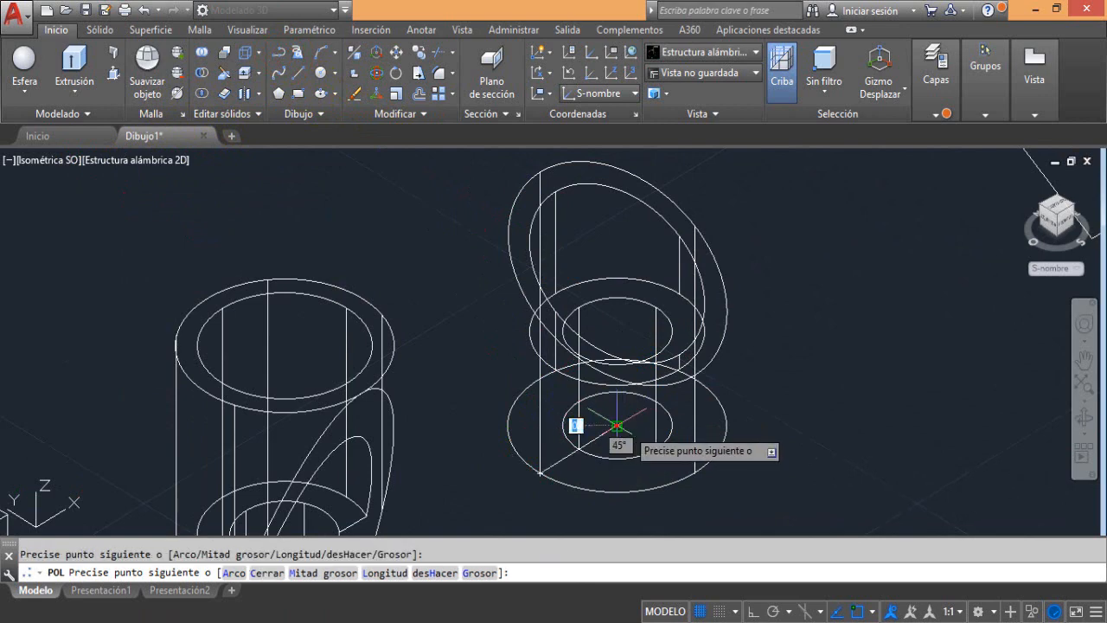
left_click(695, 473)
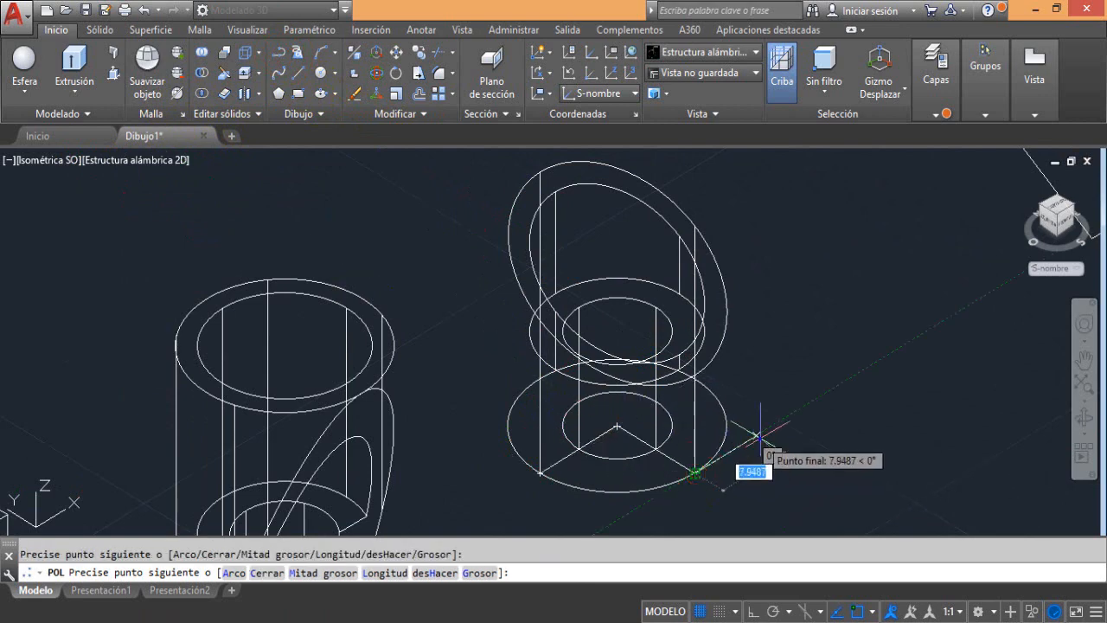
right_click(745, 470)
left_click(798, 157)
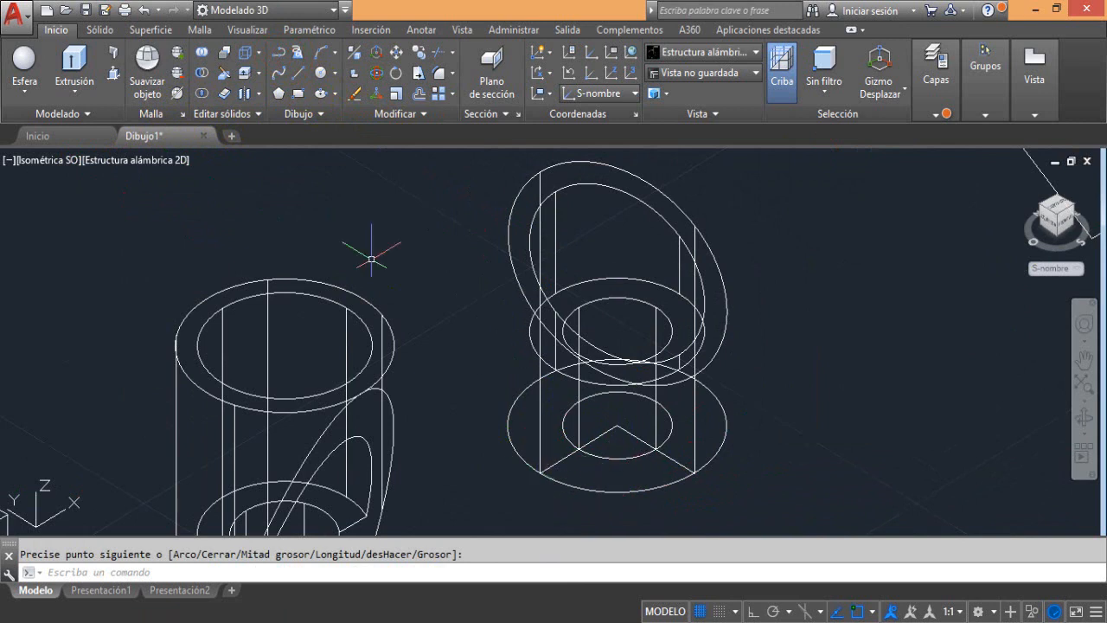
Presspull the V-shaped polyline straight up into a surface that rises above the slanted lower piece
left_click(112, 72)
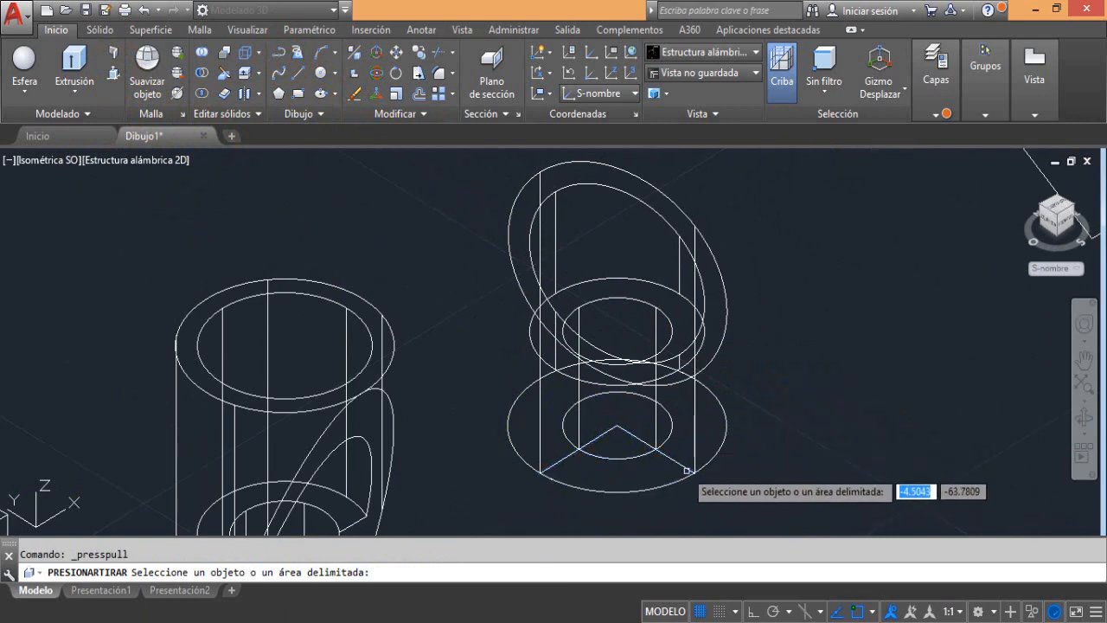
left_click(640, 443)
scroll(682, 467, "down", 4)
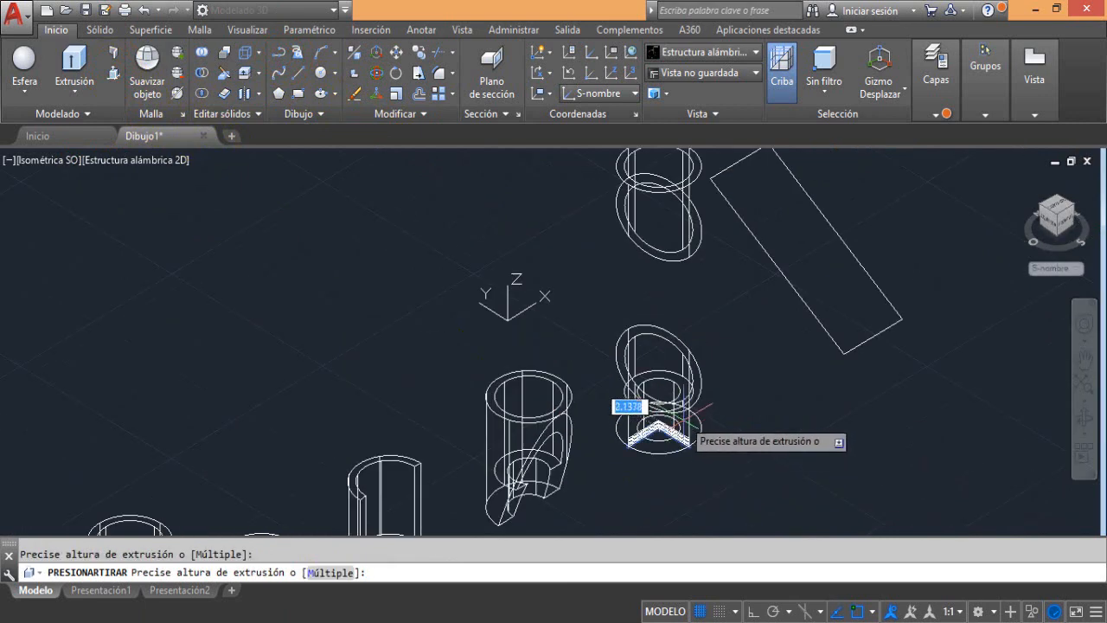
left_click(682, 286)
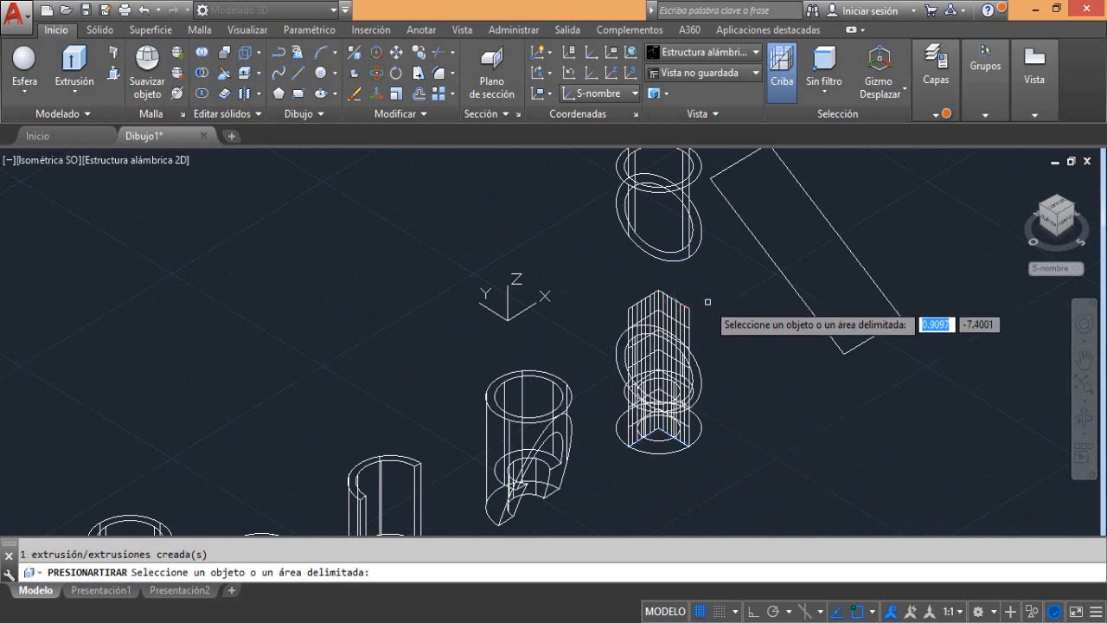
Return the display to the Tonos de gris visual style with the V-shaped surface and lower piece in view
left_click(138, 160)
left_click(177, 316)
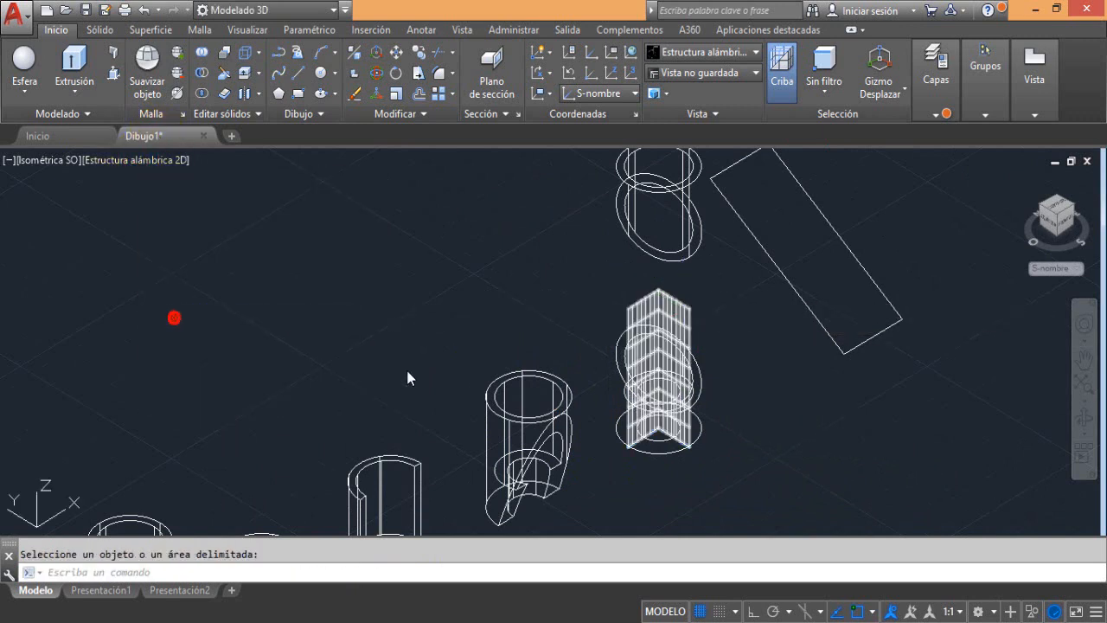
scroll(652, 419, "up", 5)
middle_click_drag(655, 421, 528, 453)
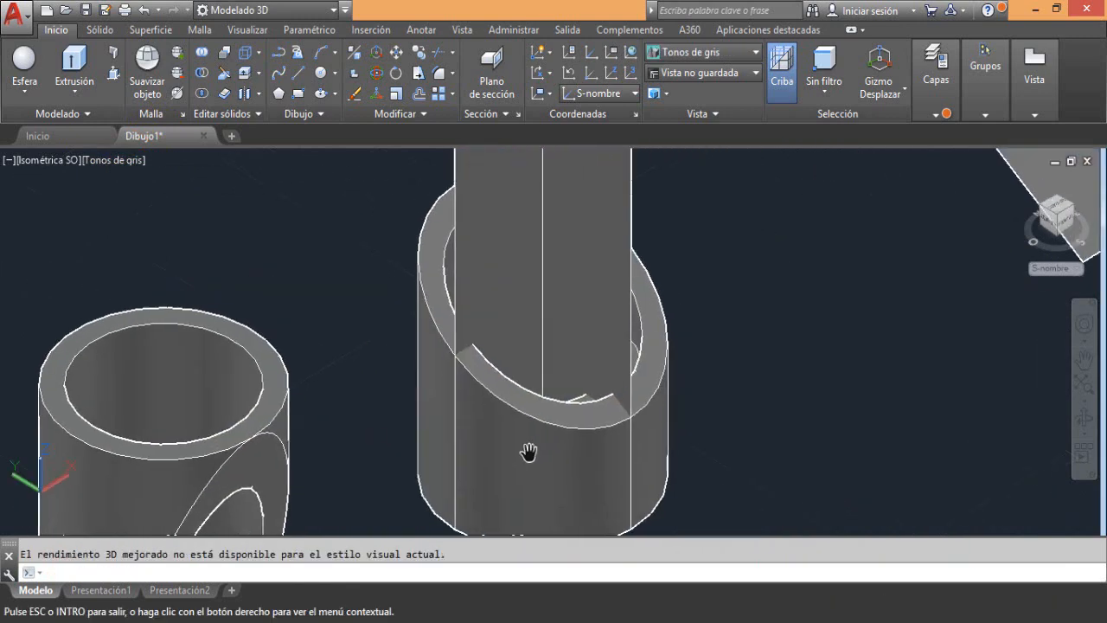
scroll(544, 334, "down", 2)
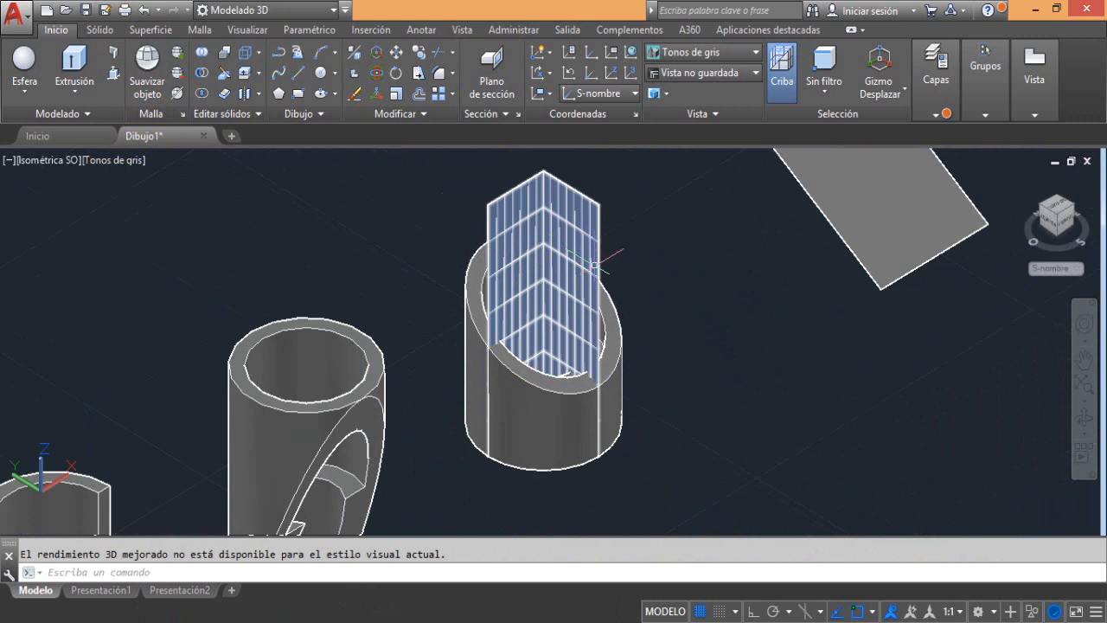
Slice the fifth tube's lower piece with the V-shaped surface as the cutting surface, keeping both sides
left_click(223, 72)
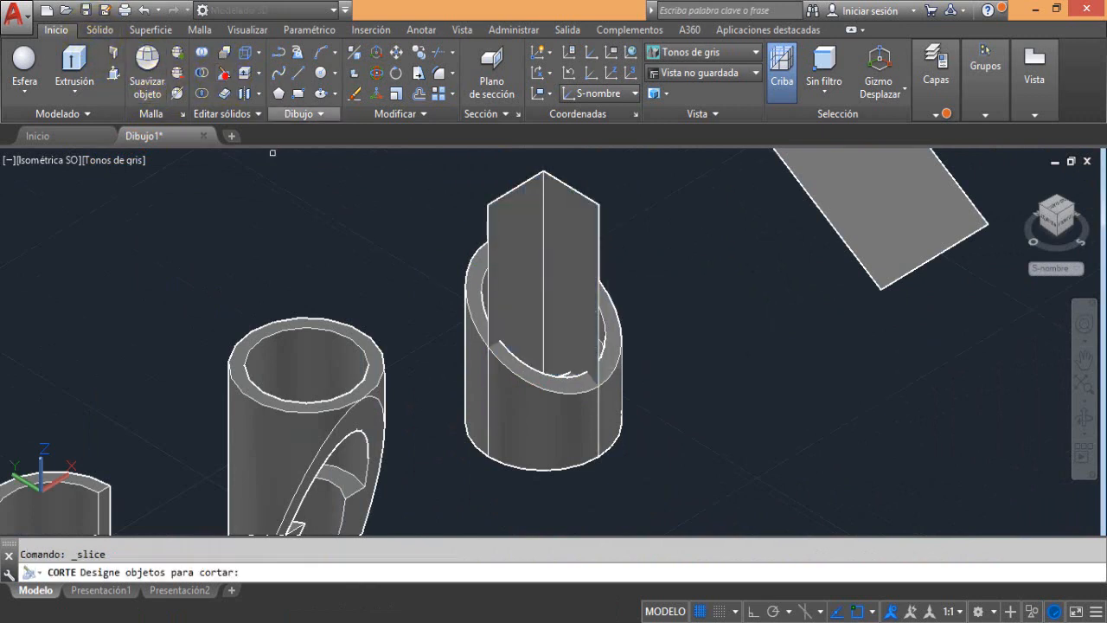
left_click(476, 315)
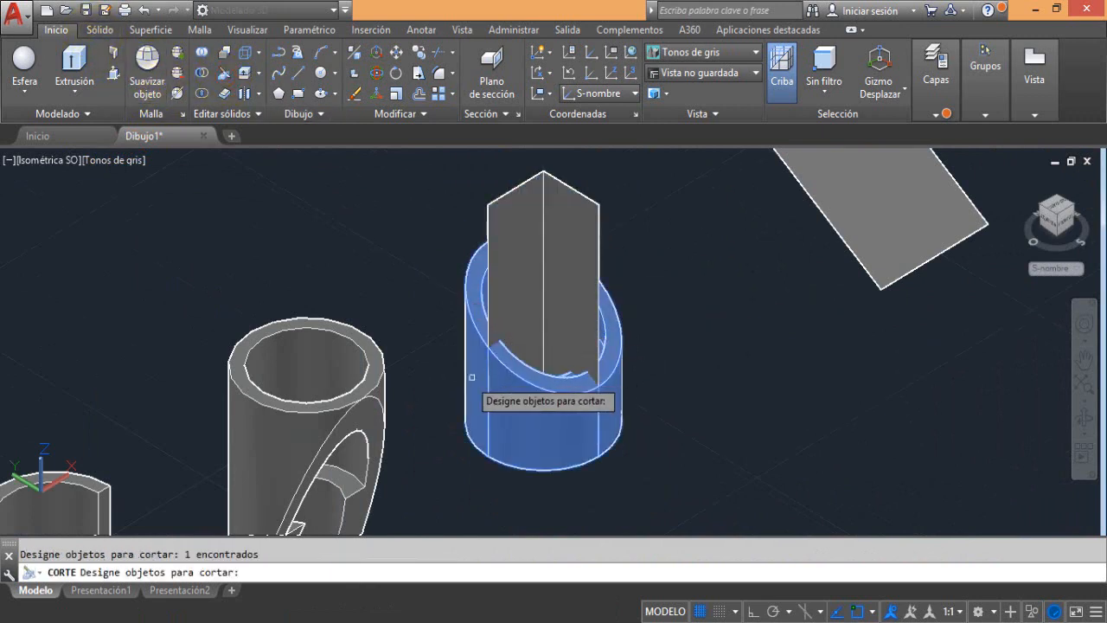
key("Return")
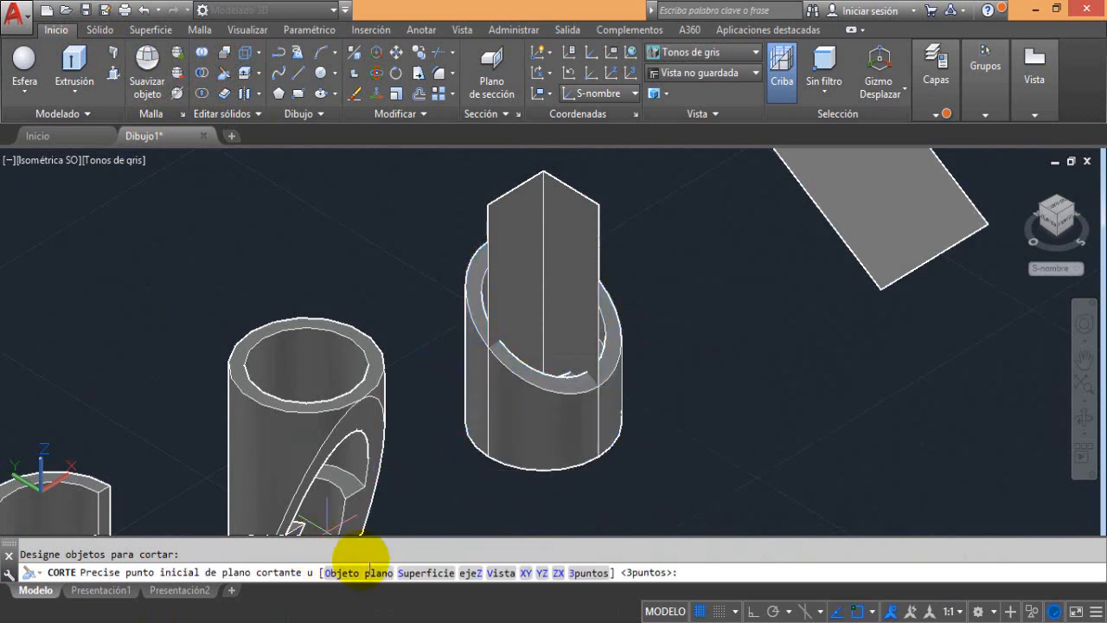
left_click(426, 572)
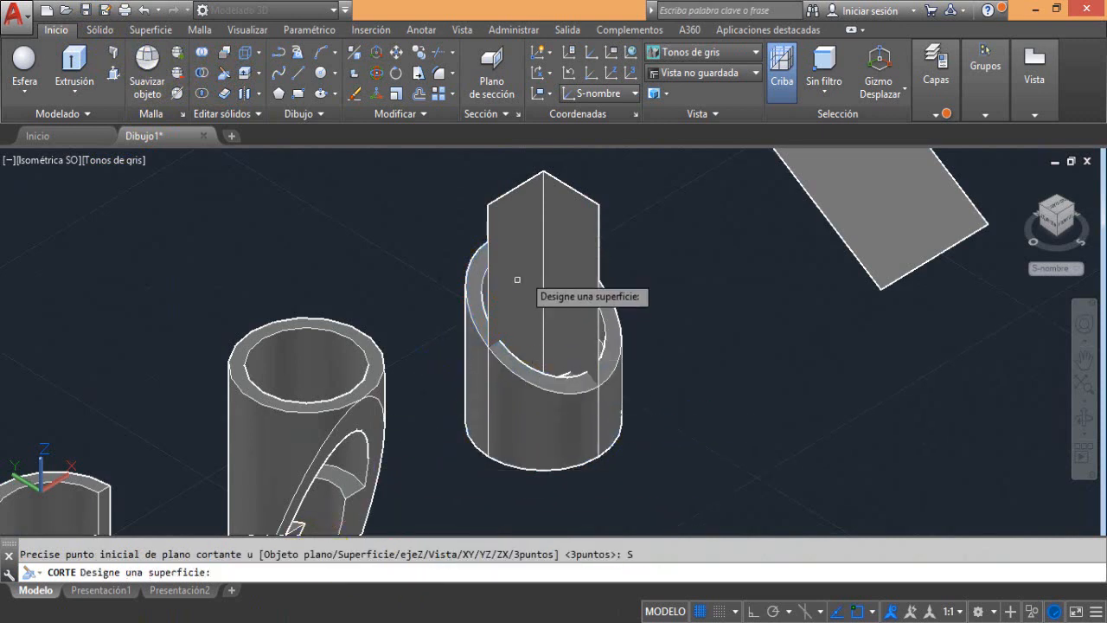
left_click(600, 201)
key("Return")
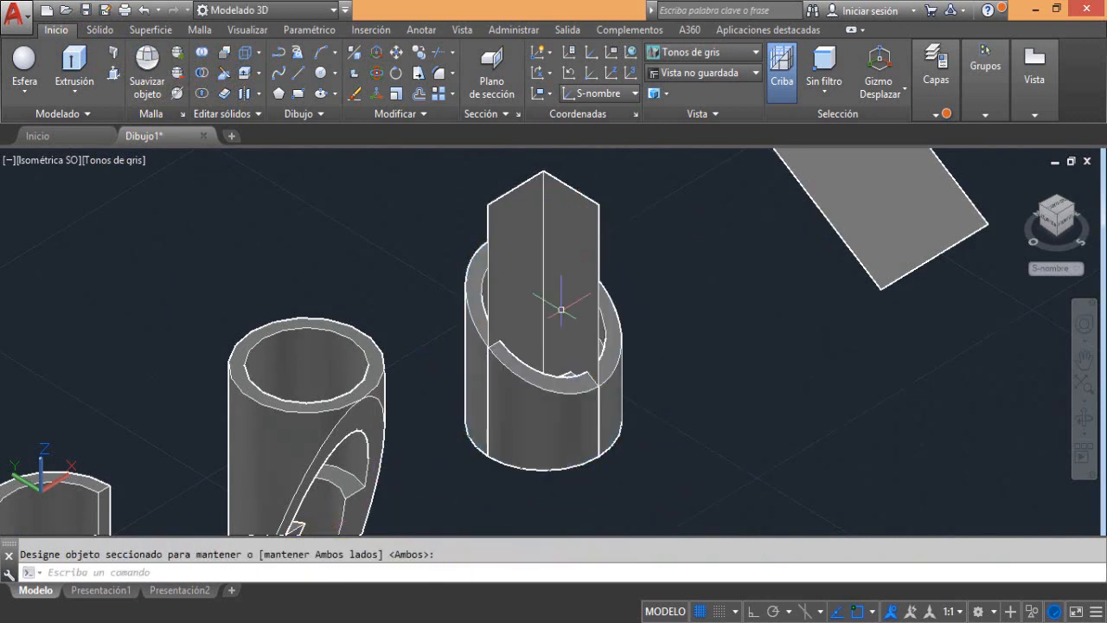
Delete the front wedge cut from the lower piece together with the V-shaped cutting surface
left_click(531, 410)
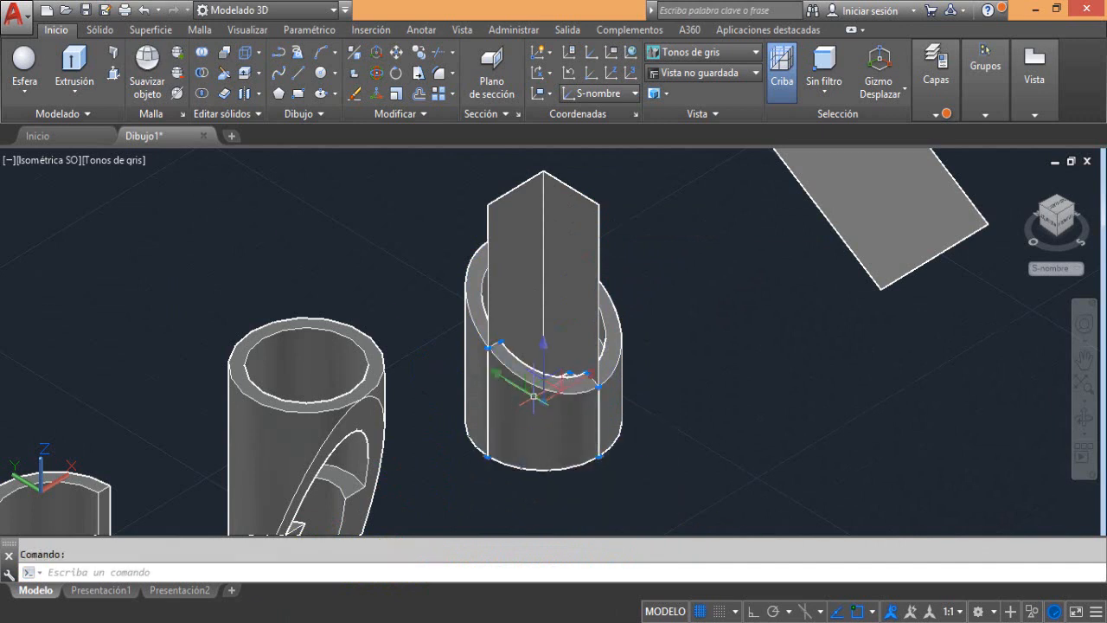
left_click(531, 394)
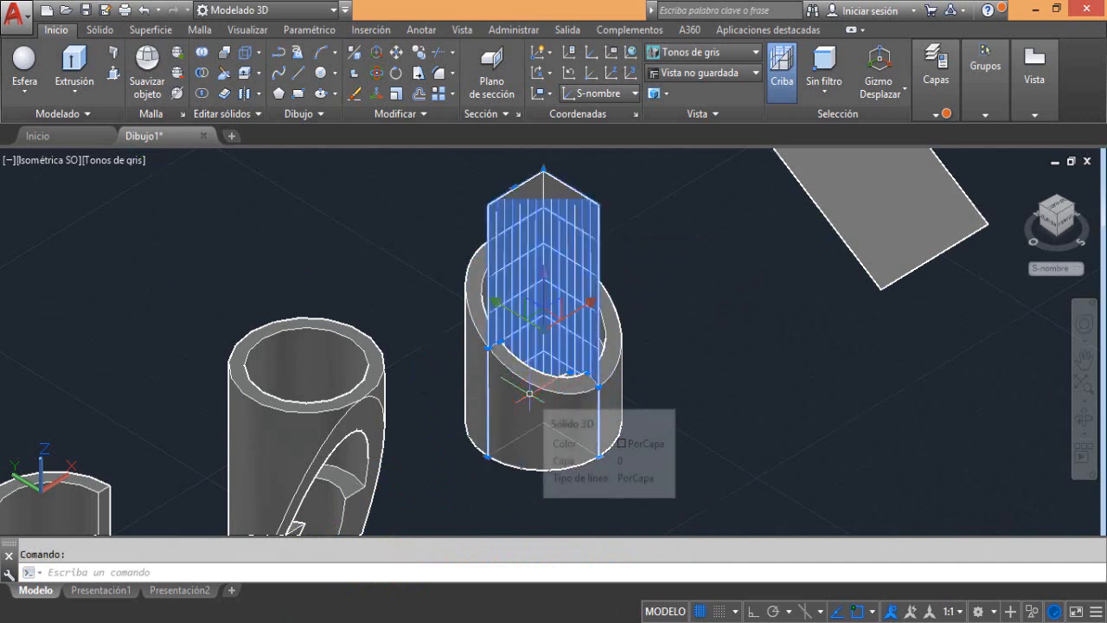
key("Delete")
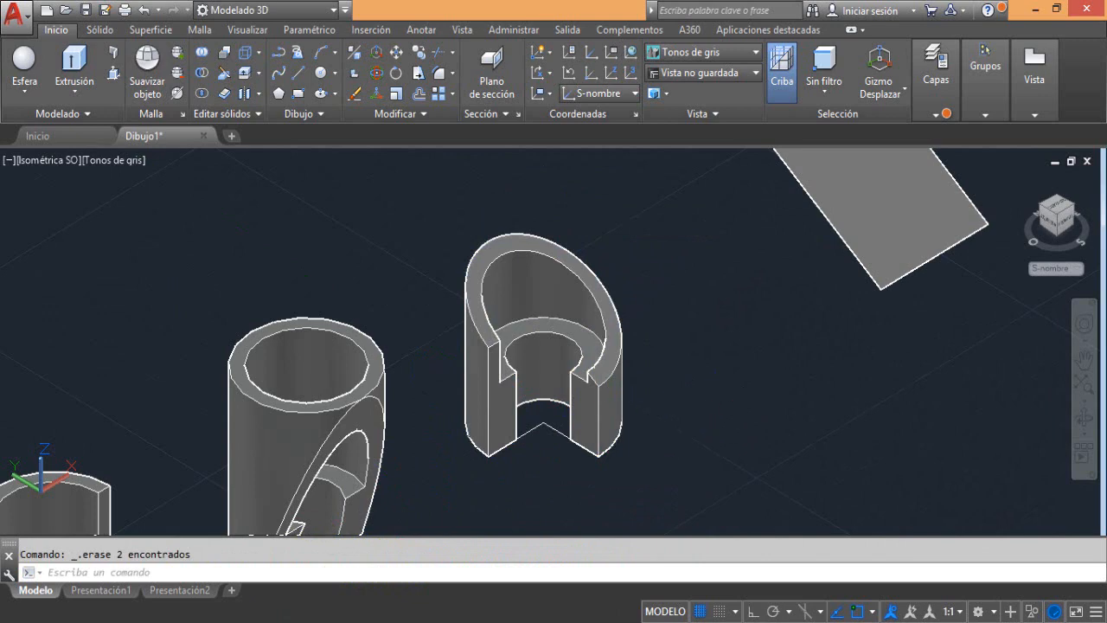
middle_click_drag(606, 428, 641, 371)
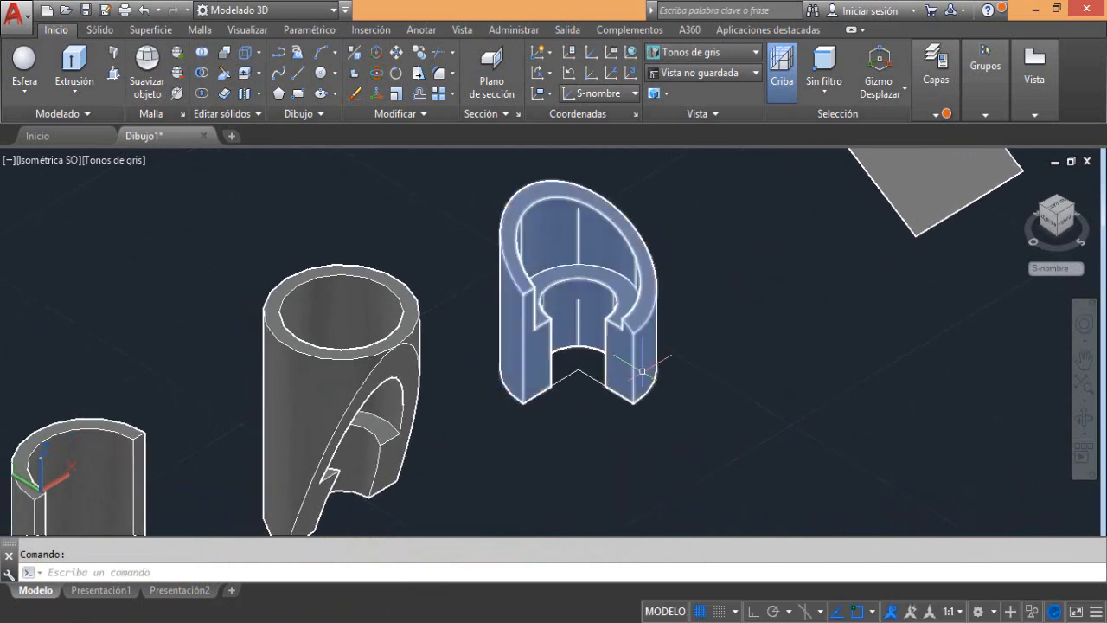
scroll(641, 371, "down", 3)
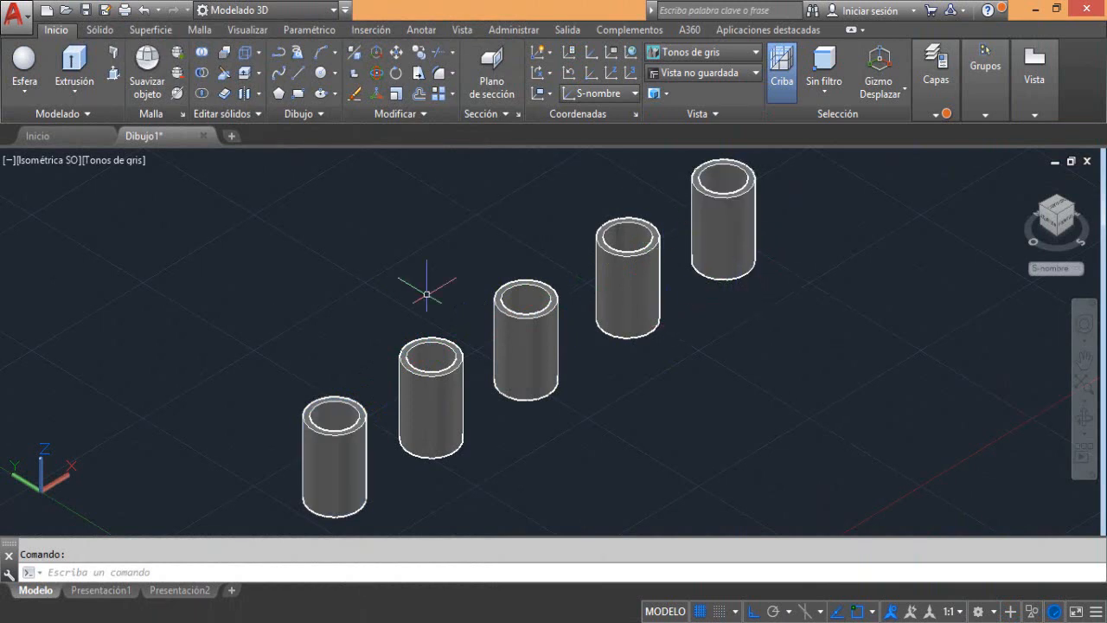
Slice all five tubes at once with the ZX plane through the first tube's base center, keeping both sides
left_click(222, 79)
left_click(781, 228)
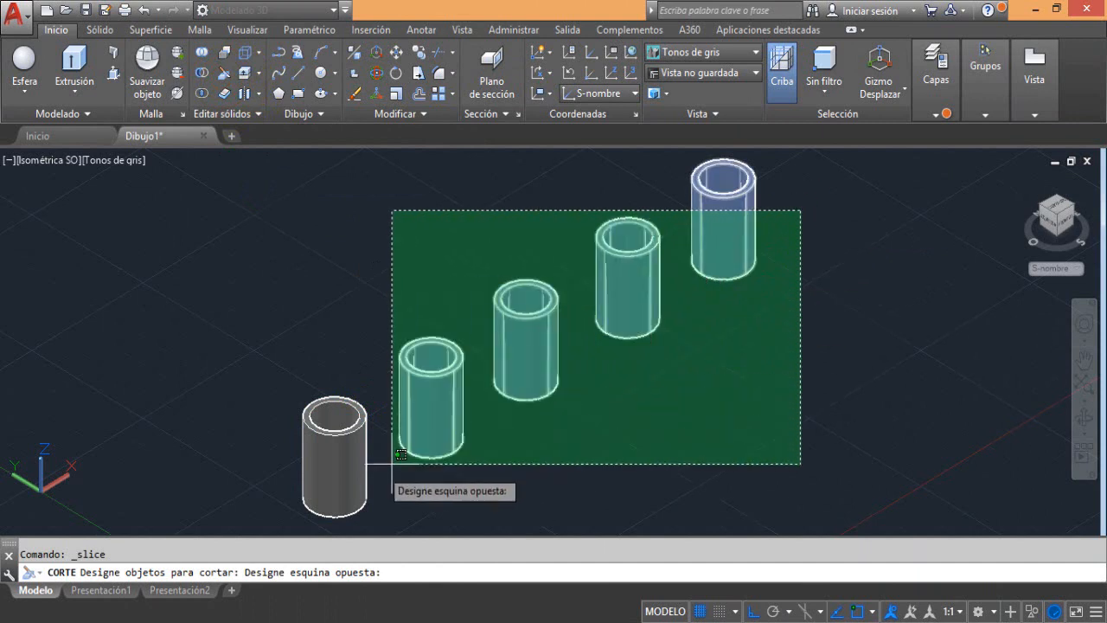
left_click(324, 471)
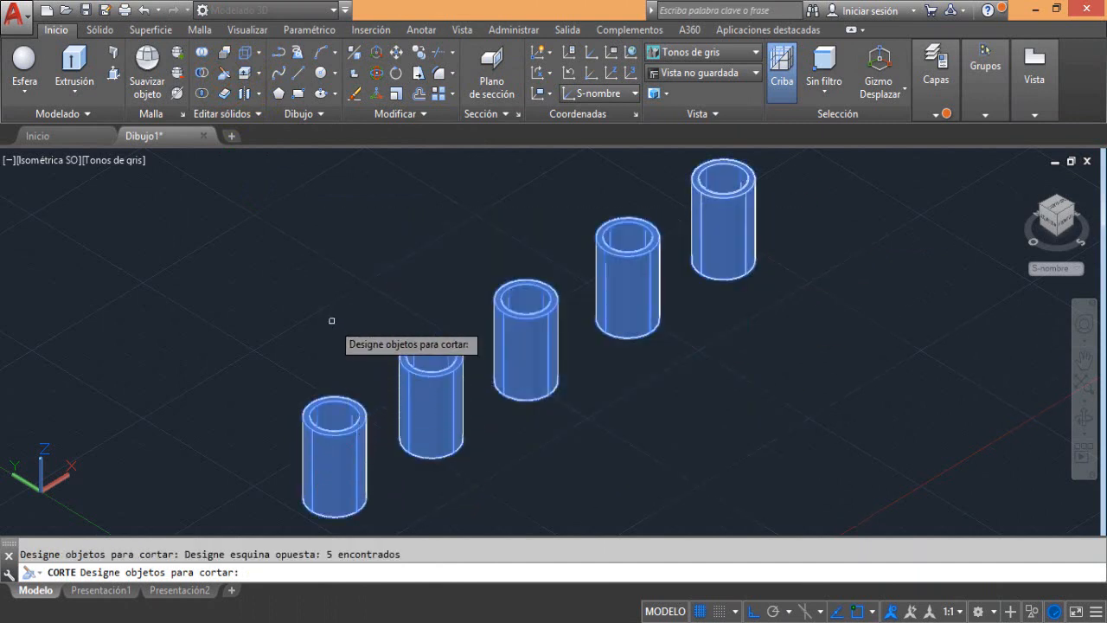
key("Return")
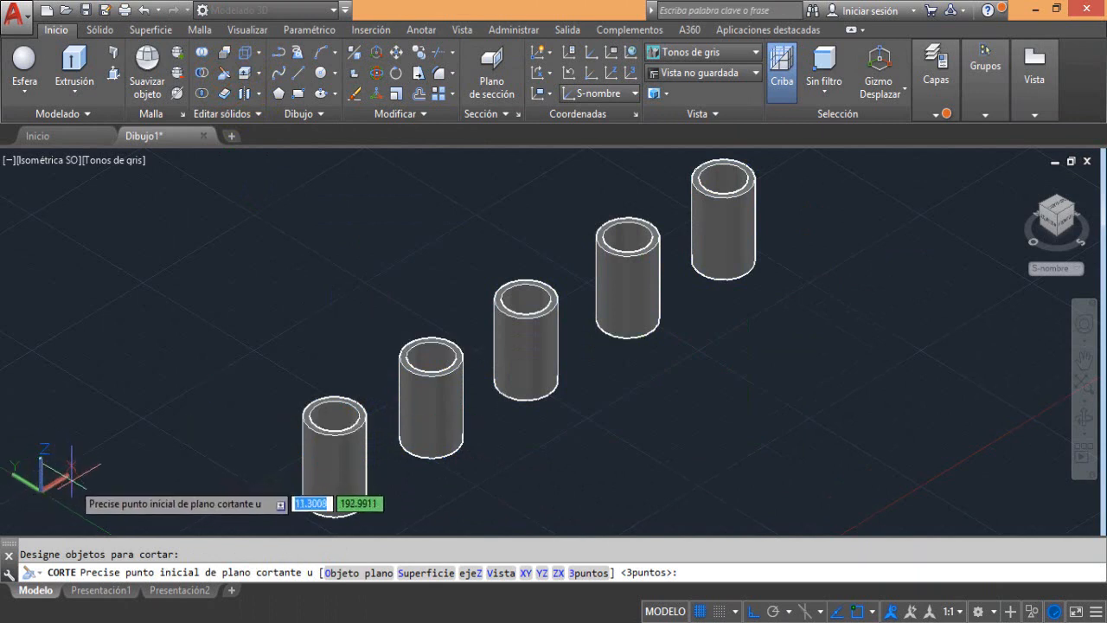
left_click(558, 573)
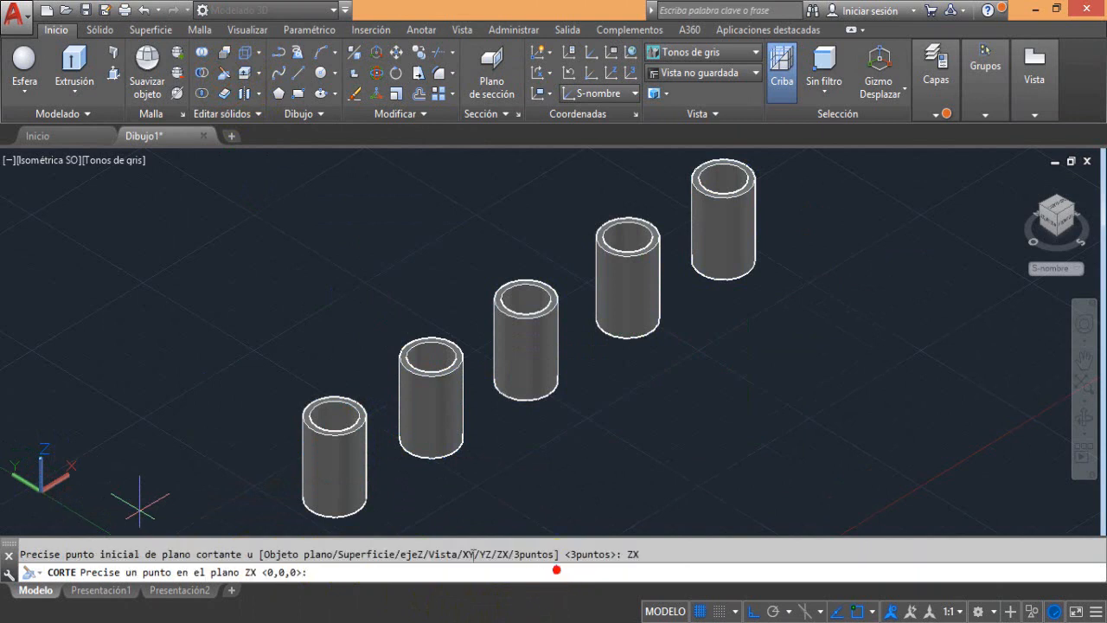
left_click(333, 498)
key("Return")
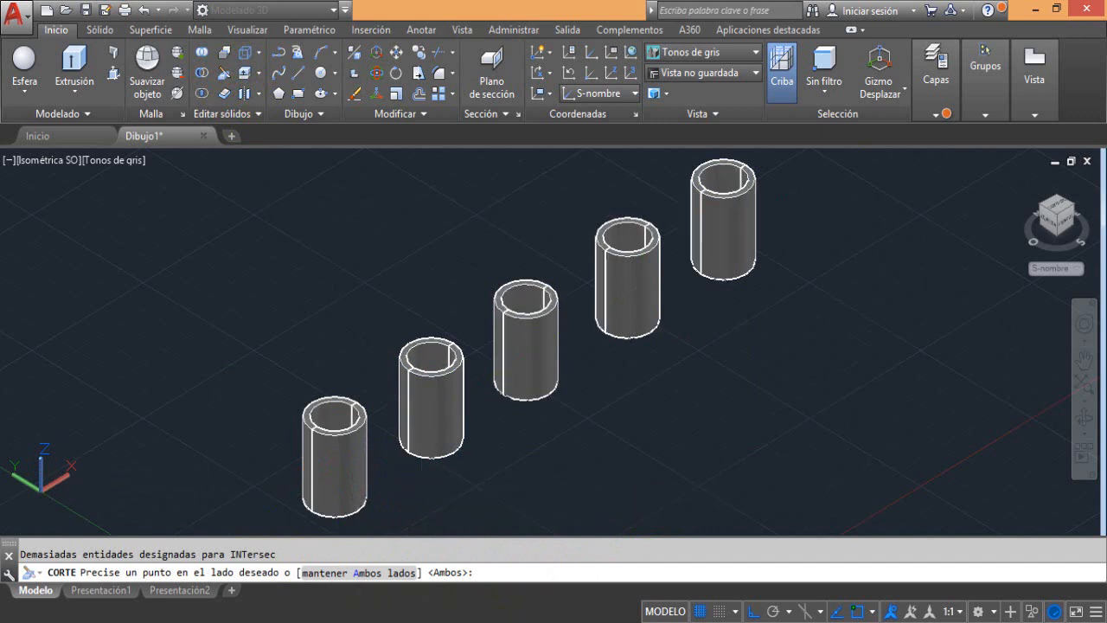
Delete the front half of each of the five sliced tubes
left_click(353, 444)
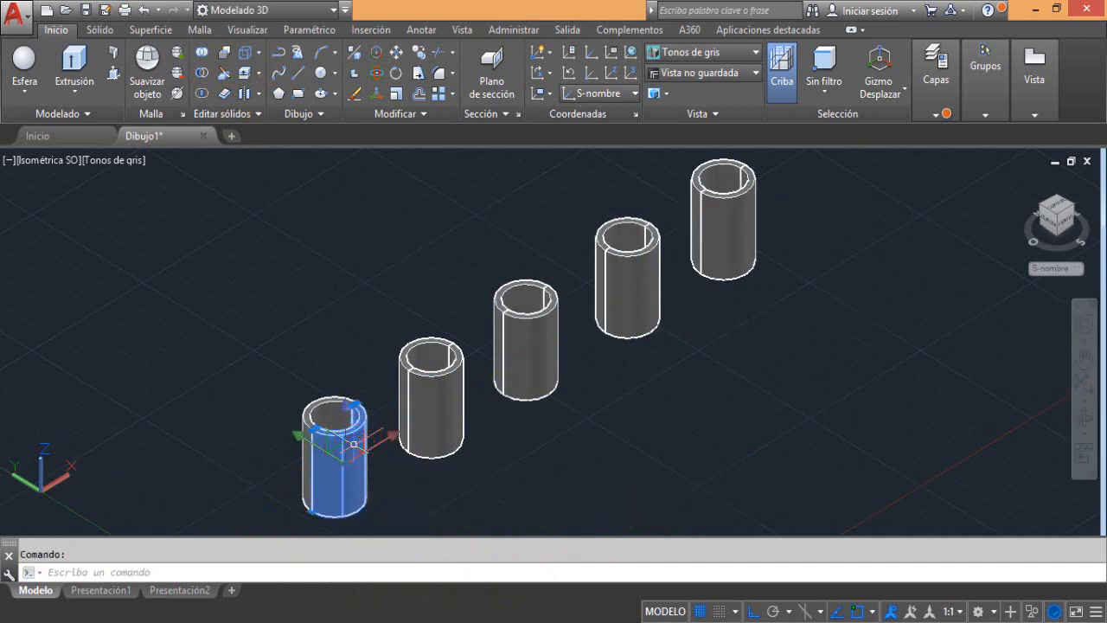
key("Delete")
left_click(424, 407)
key("Delete")
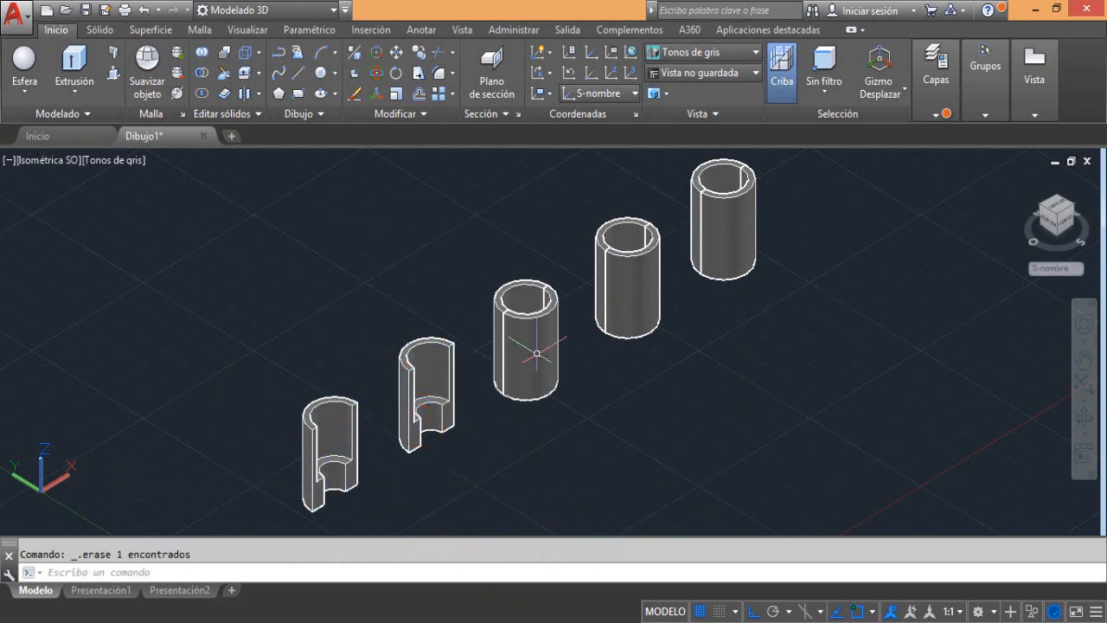
left_click(548, 346)
key("Delete")
left_click(643, 302)
key("Delete")
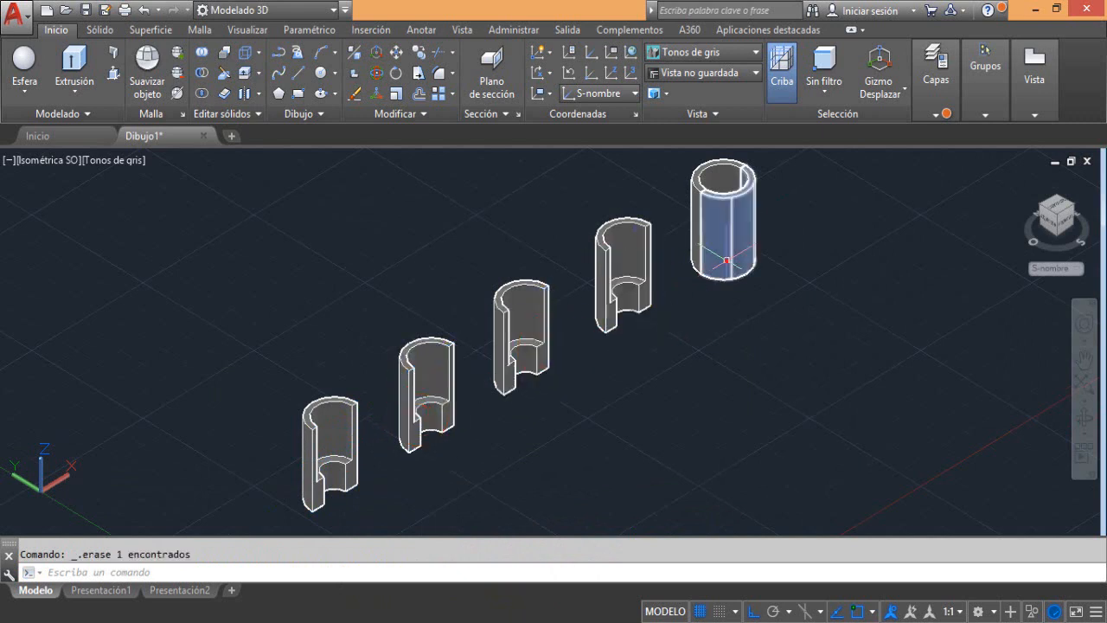
left_click(728, 262)
key("Delete")
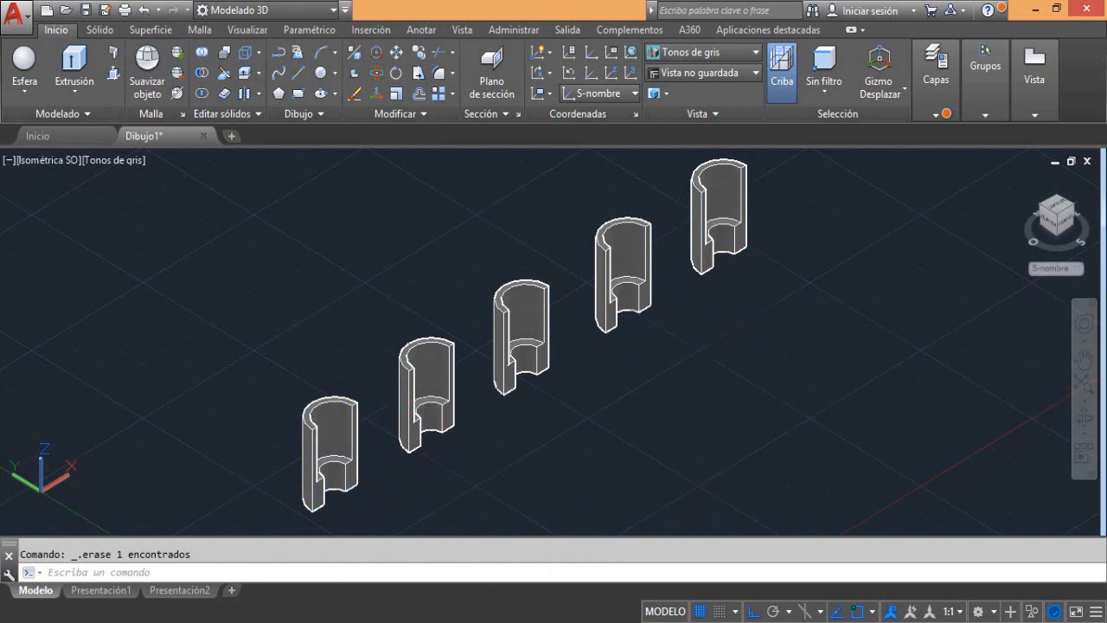
Undo the deletions and the ZX-plane slice of the five tubes
key("ctrl+z")
key("ctrl+z")
key("ctrl+z")
key("ctrl+z")
key("ctrl+z")
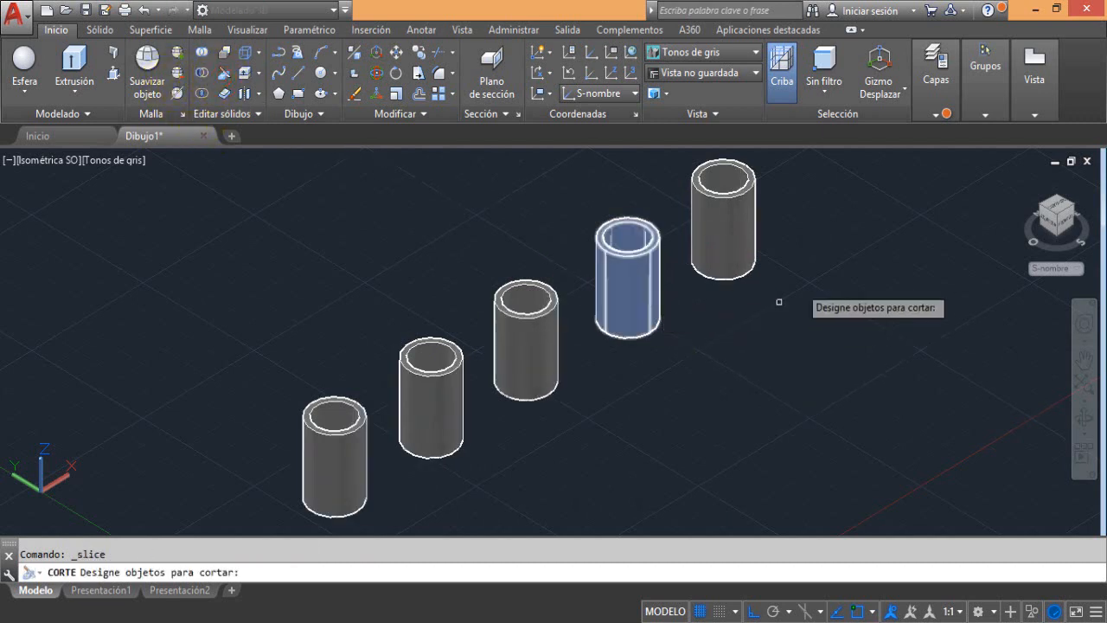
Slice all five tubes with a 3-point plane picked on the first tube's base and top, keeping only the back halves
left_click(828, 227)
left_click(298, 451)
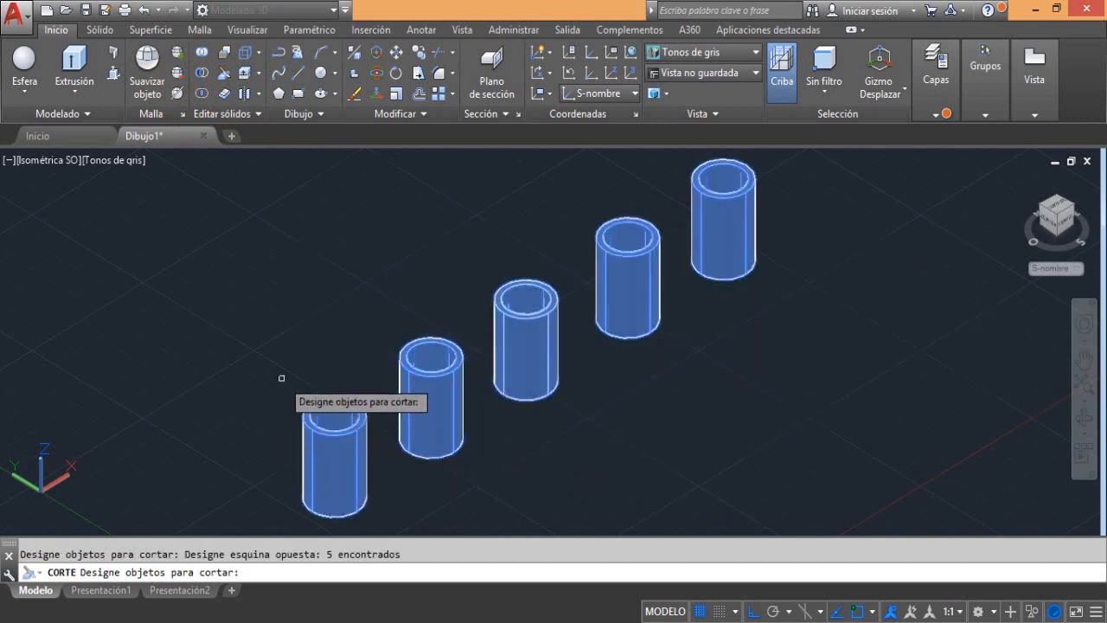
key("Return")
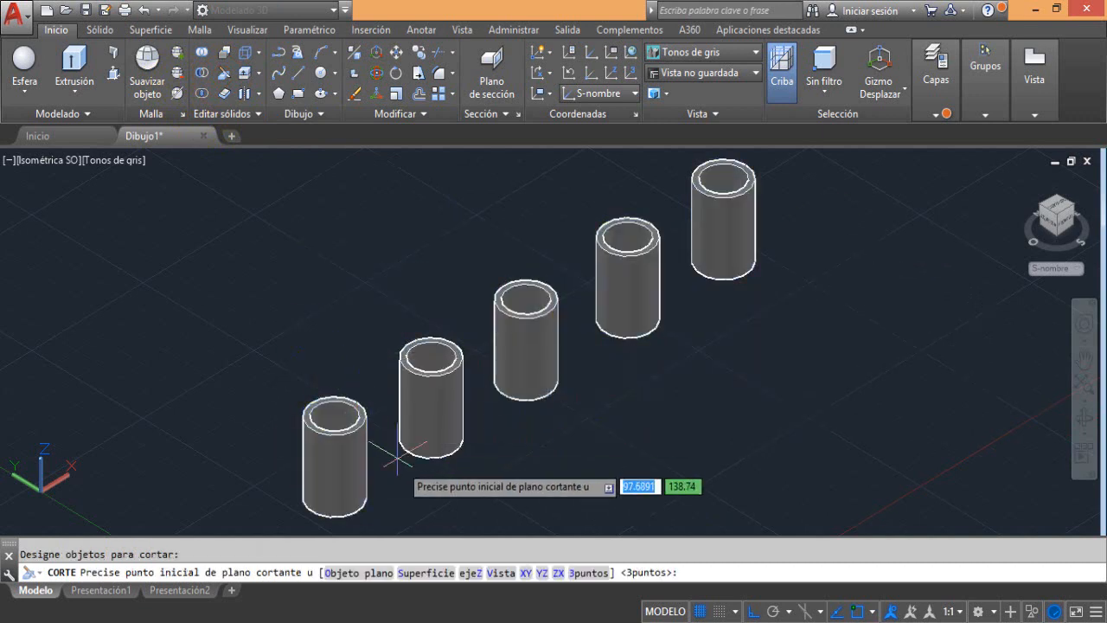
left_click(592, 575)
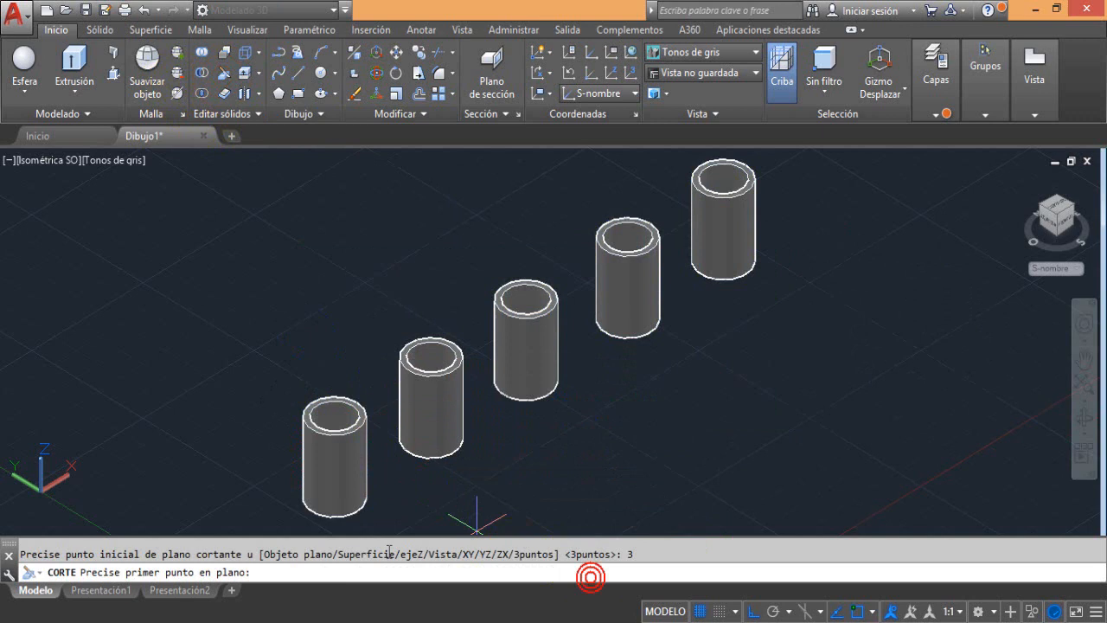
left_click(334, 498)
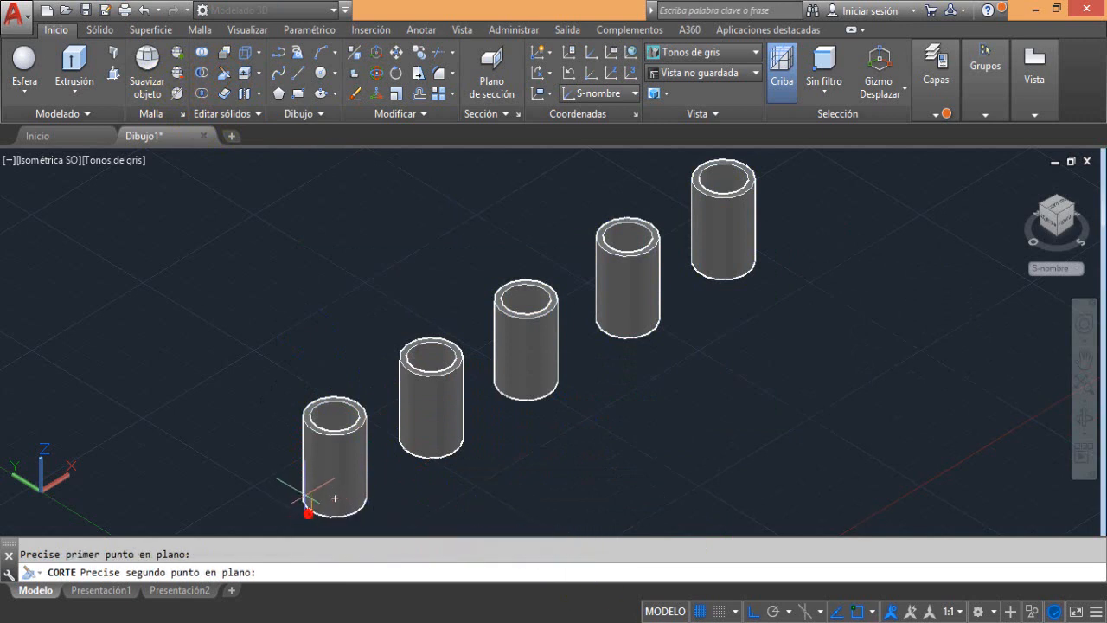
left_click(334, 416)
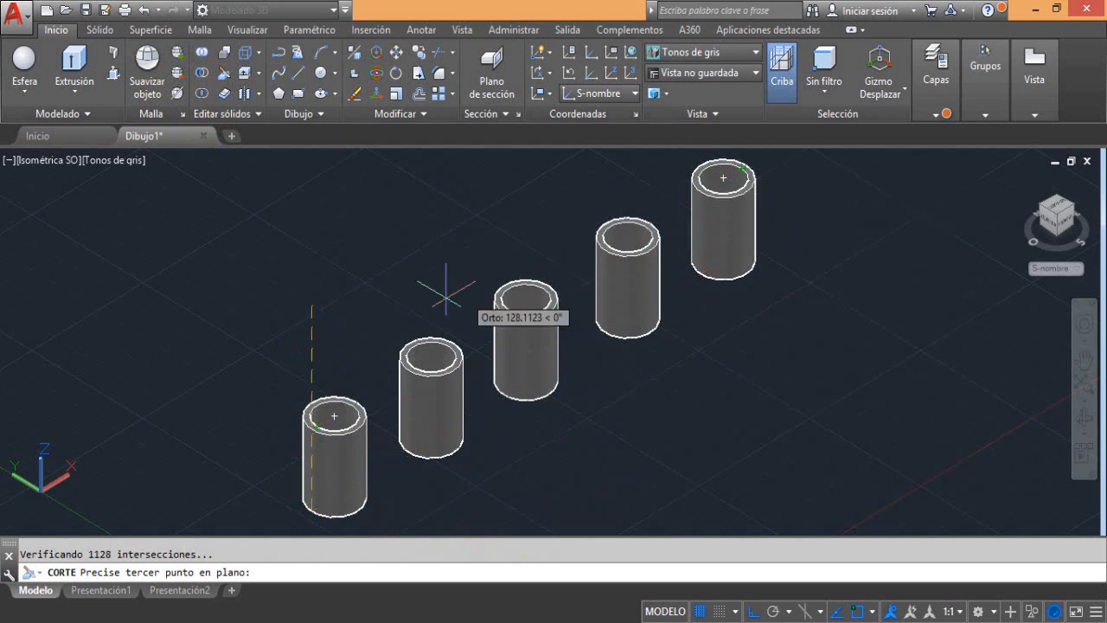
scroll(346, 389, "up", 4)
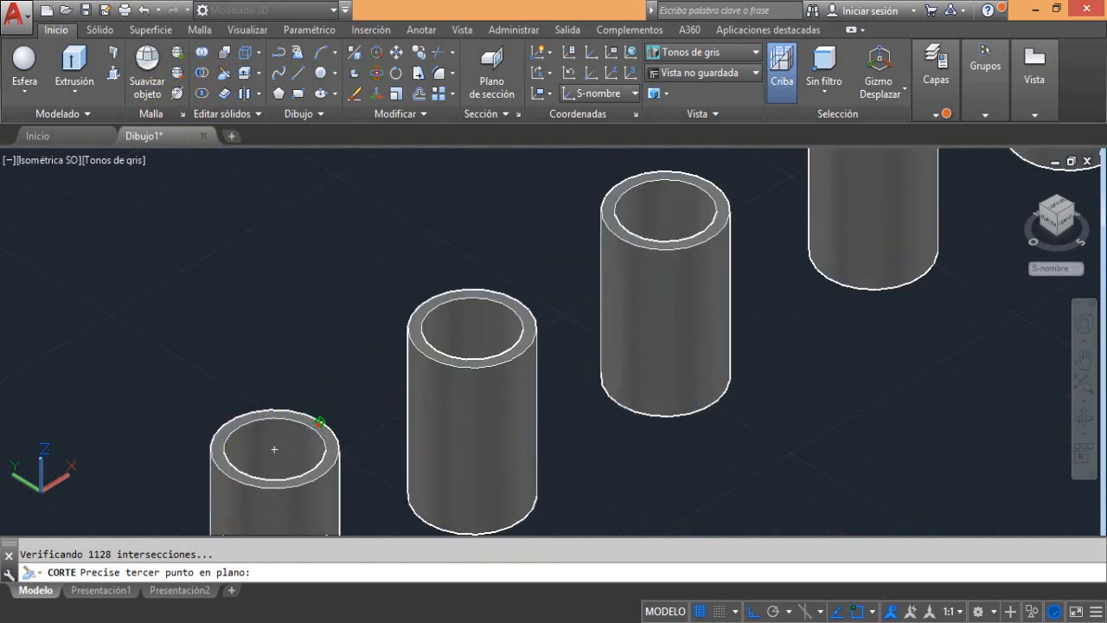
left_click(316, 424)
scroll(335, 415, "down", 4)
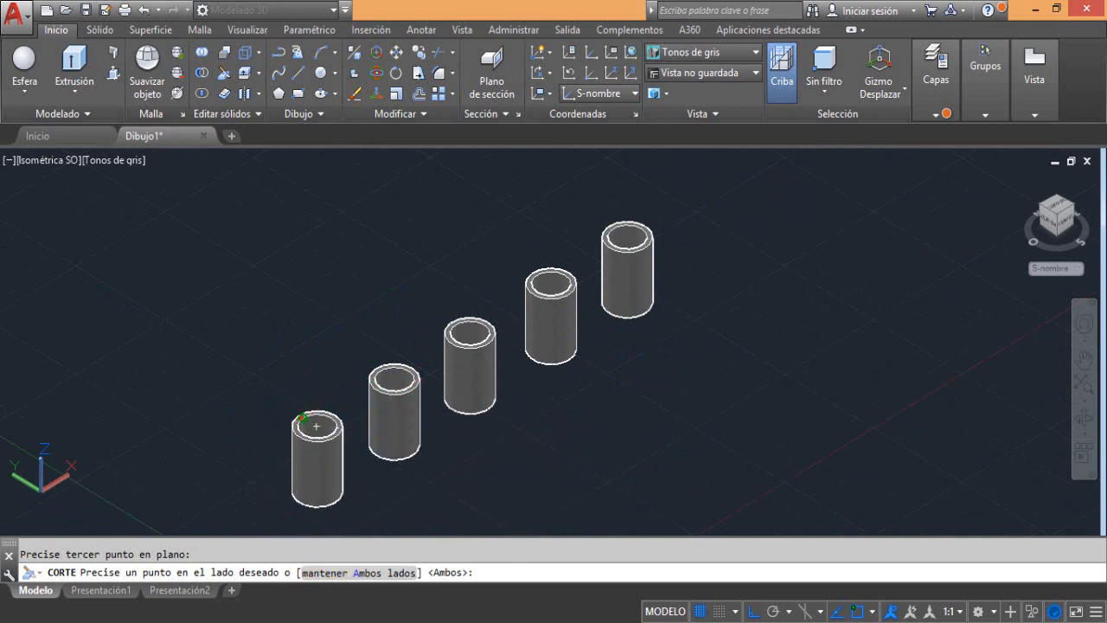
left_click(316, 425)
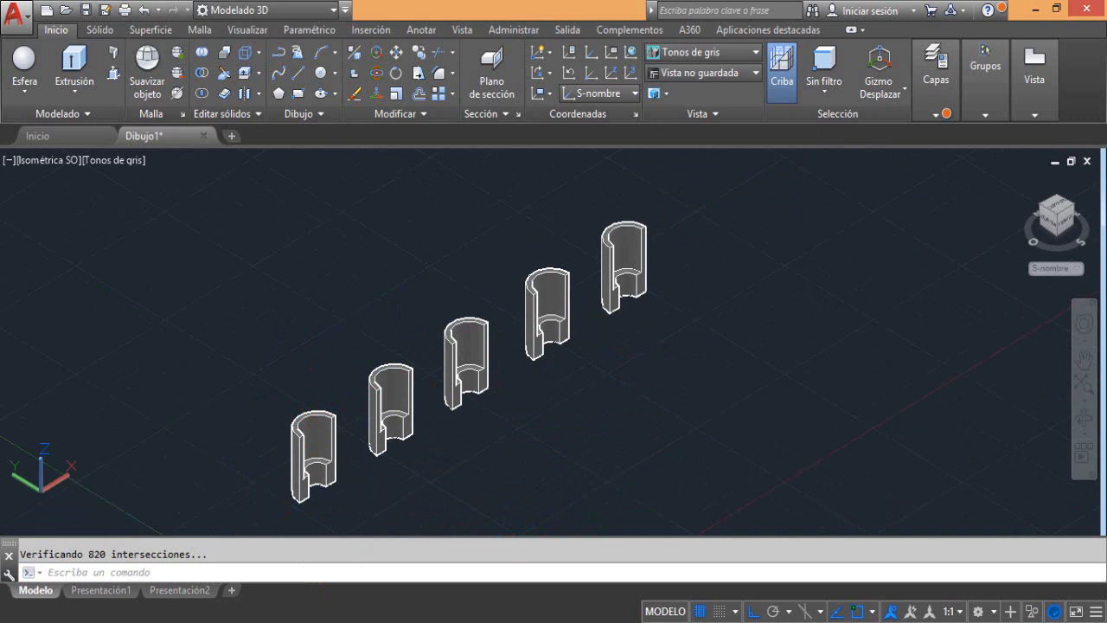
Draw a circle of radius 10 in the empty drawing area
middle_click_drag(192, 432, 237, 422)
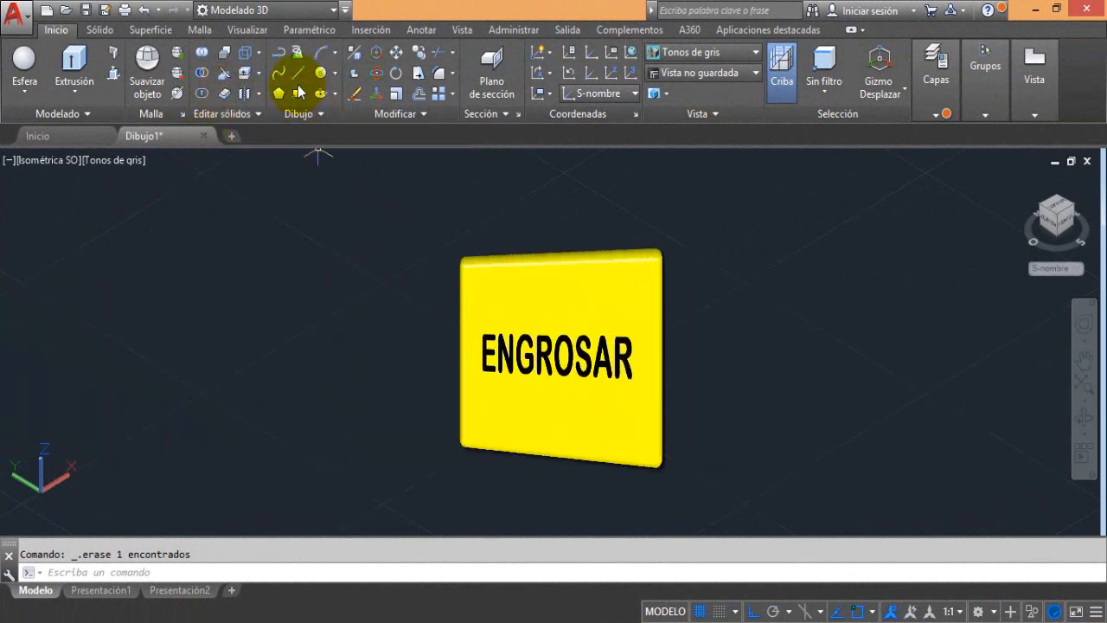
left_click(321, 73)
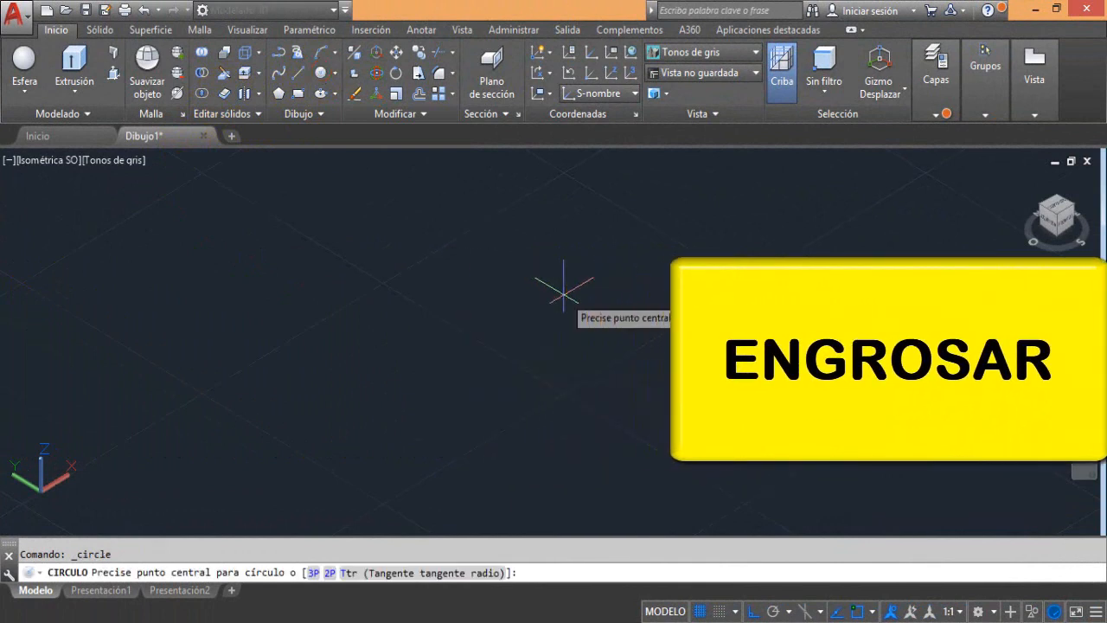
left_click(563, 295)
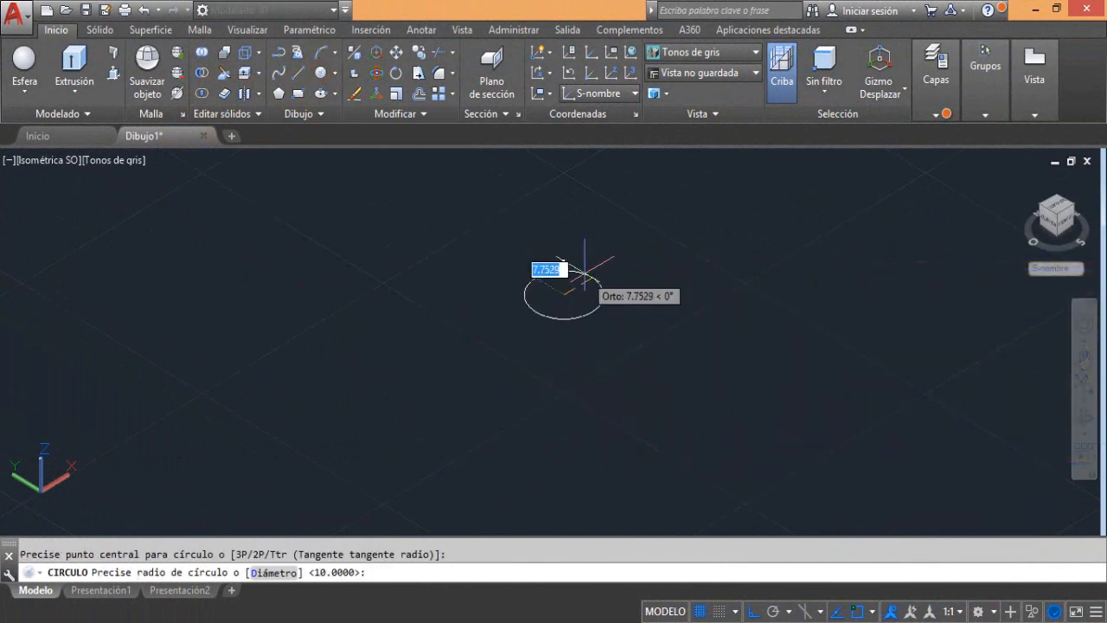
type("10")
key("Return")
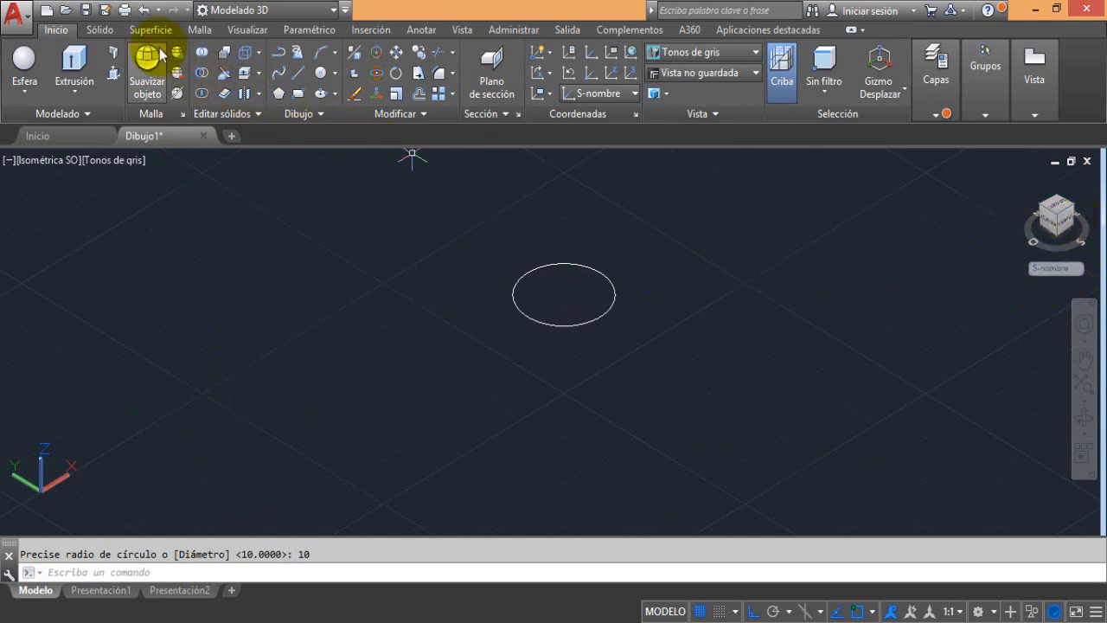
Set the coordinate system to Frontal
left_click(247, 32)
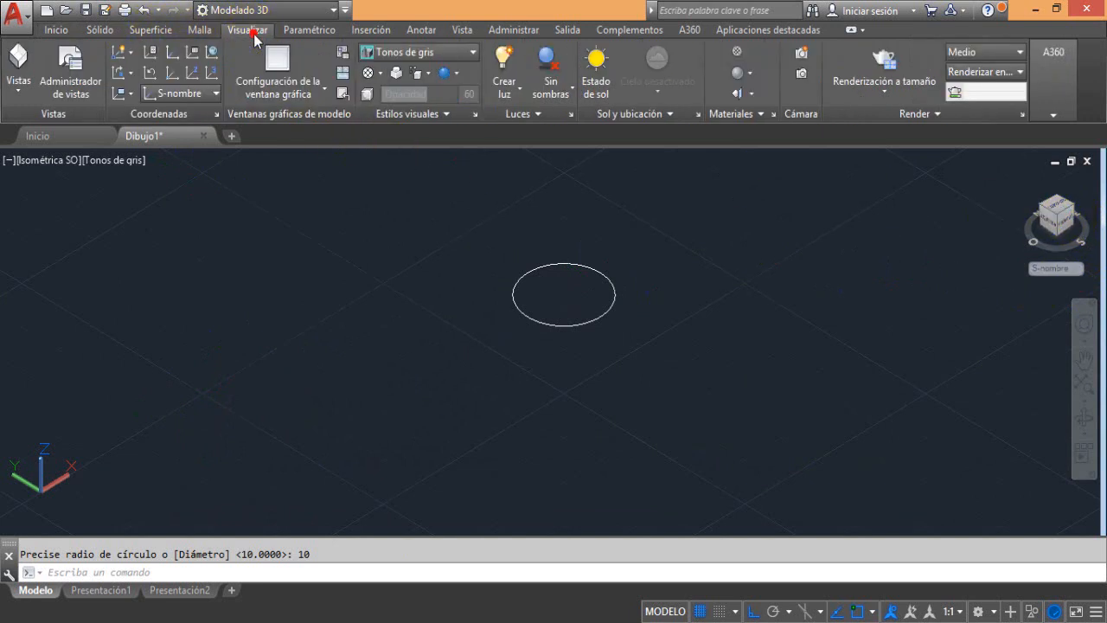
left_click(198, 97)
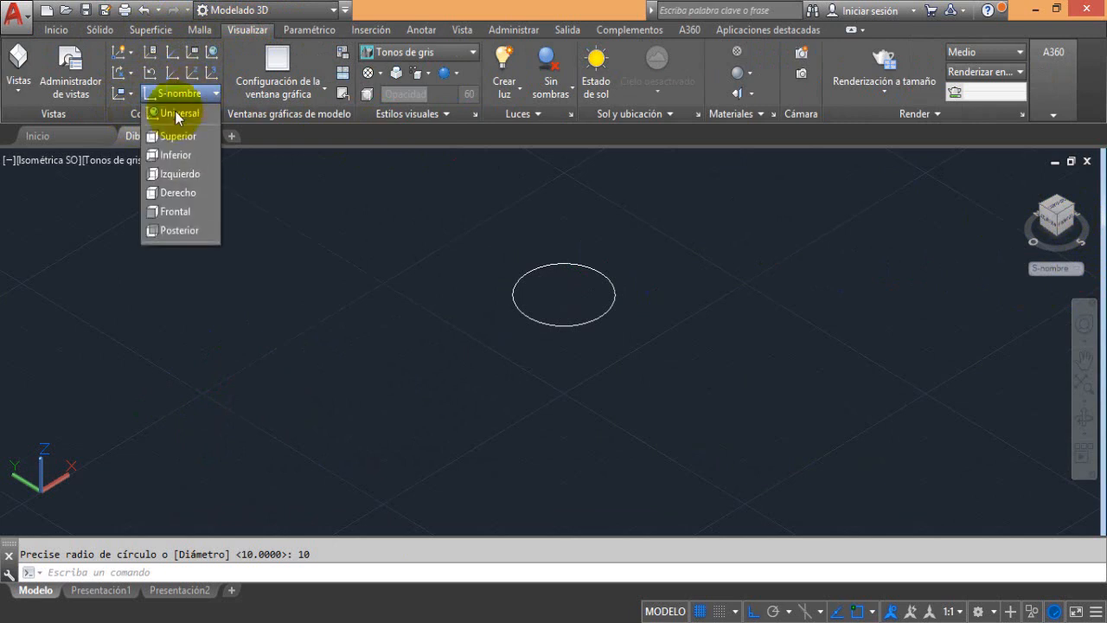
left_click(181, 211)
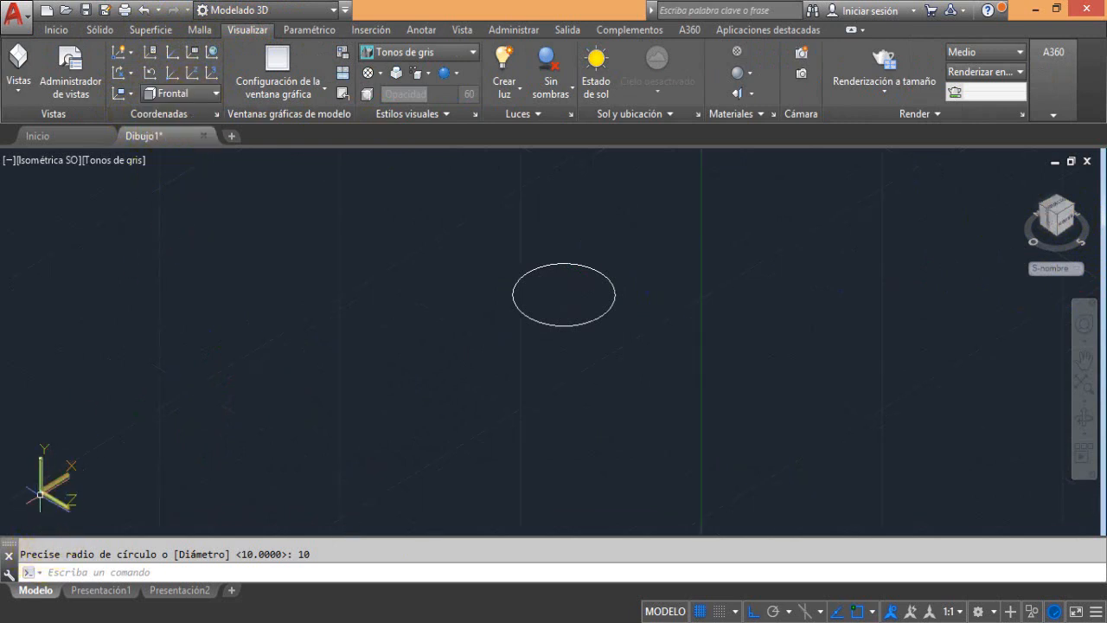
Draw a freehand three-point arc beside the circle in the frontal plane, with ortho mode off
left_click(56, 30)
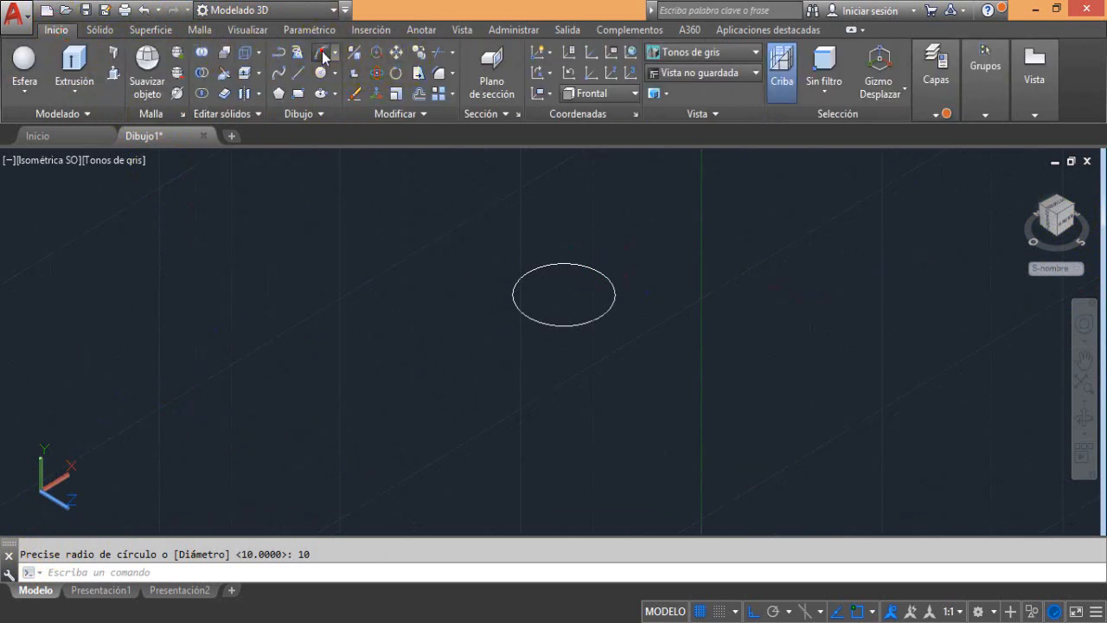
left_click(321, 52)
left_click(252, 399)
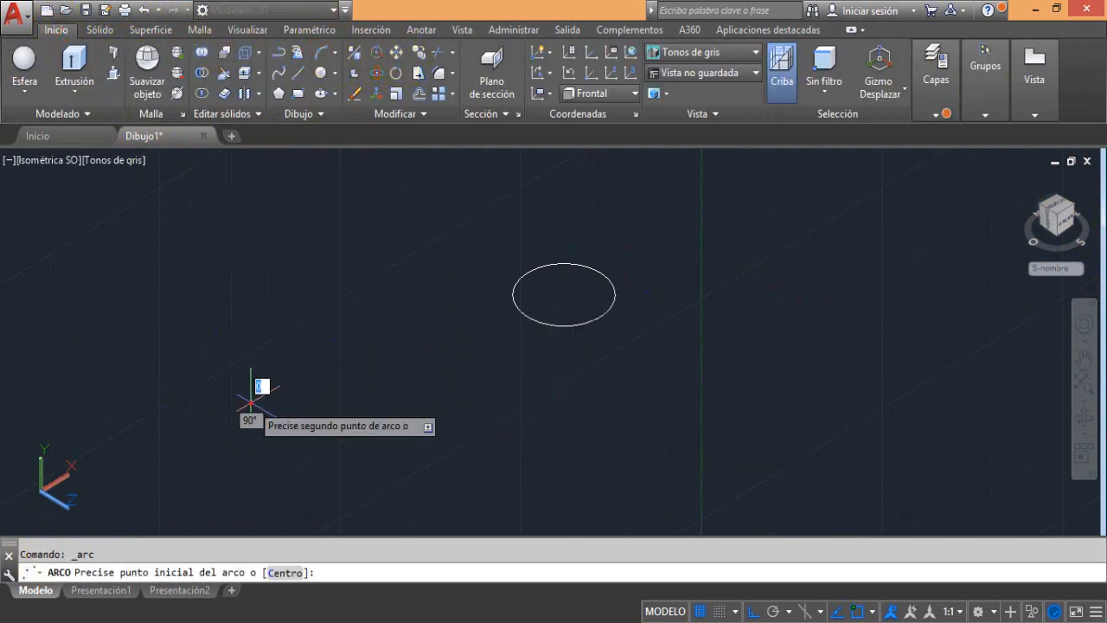
key("F8")
left_click(280, 329)
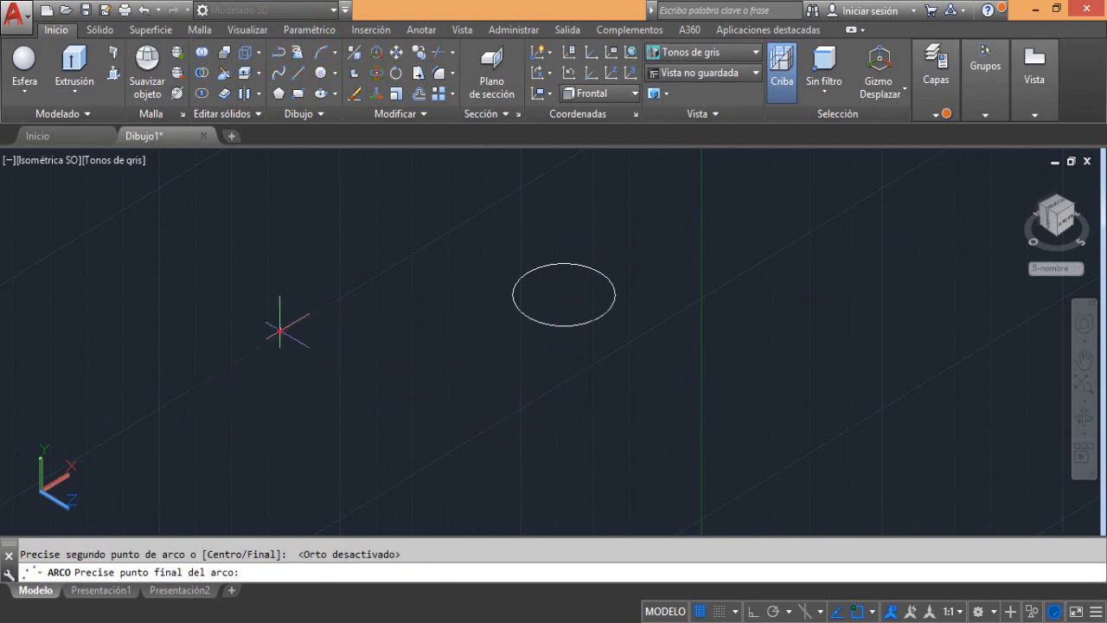
left_click(343, 327)
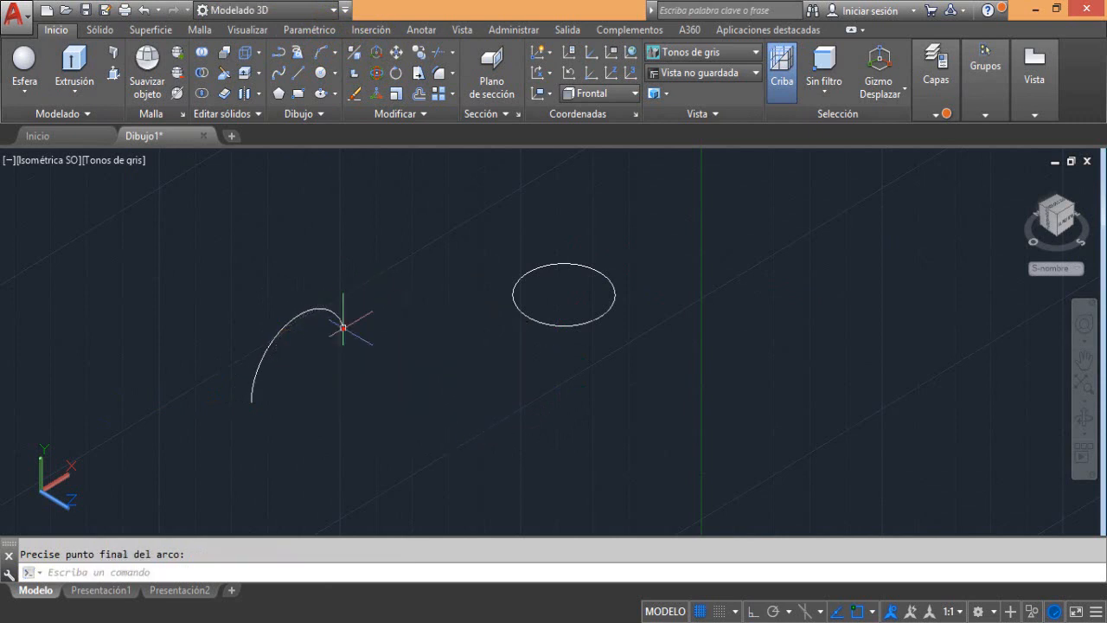
Copy the arc twice along the Z axis with ortho mode on, the farther copy about 38 units from the original
left_click(263, 360)
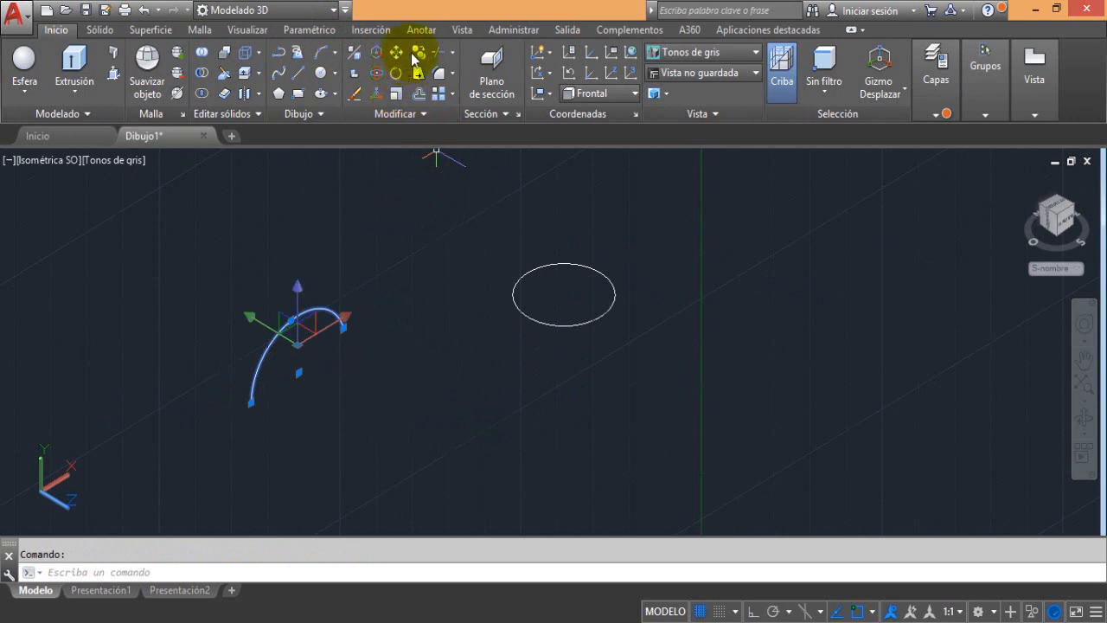
left_click(417, 54)
left_click(410, 299)
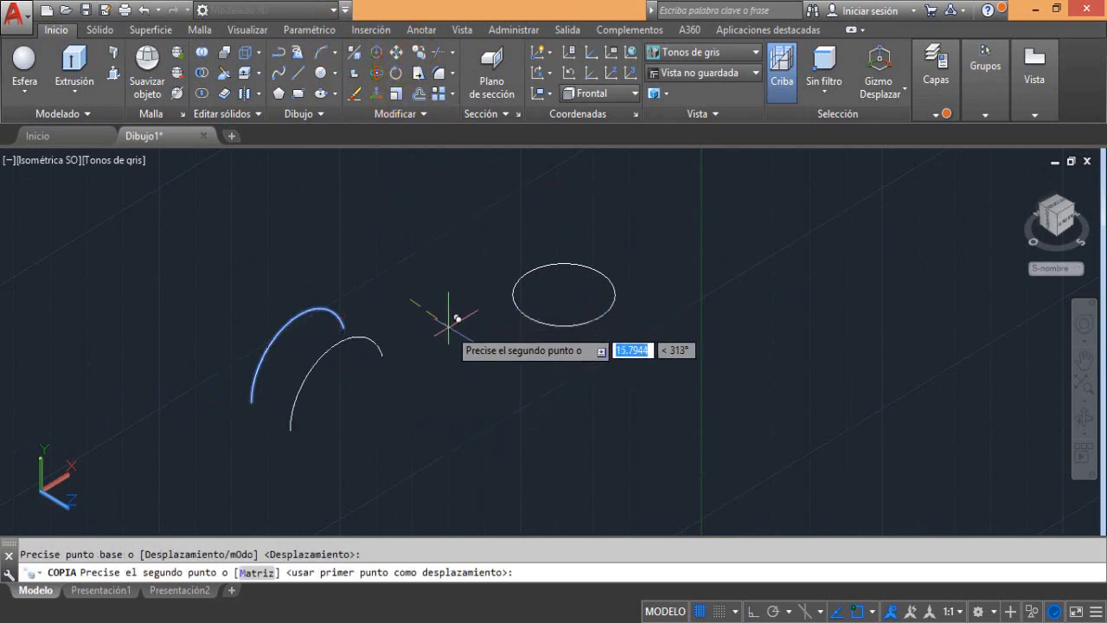
key("F8")
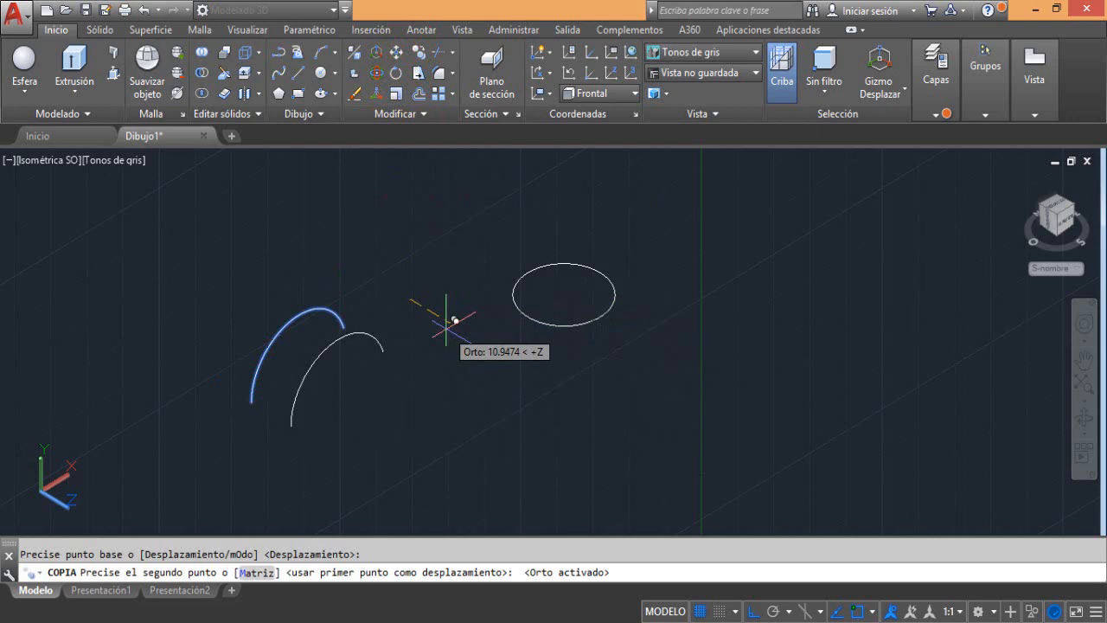
left_click(473, 334)
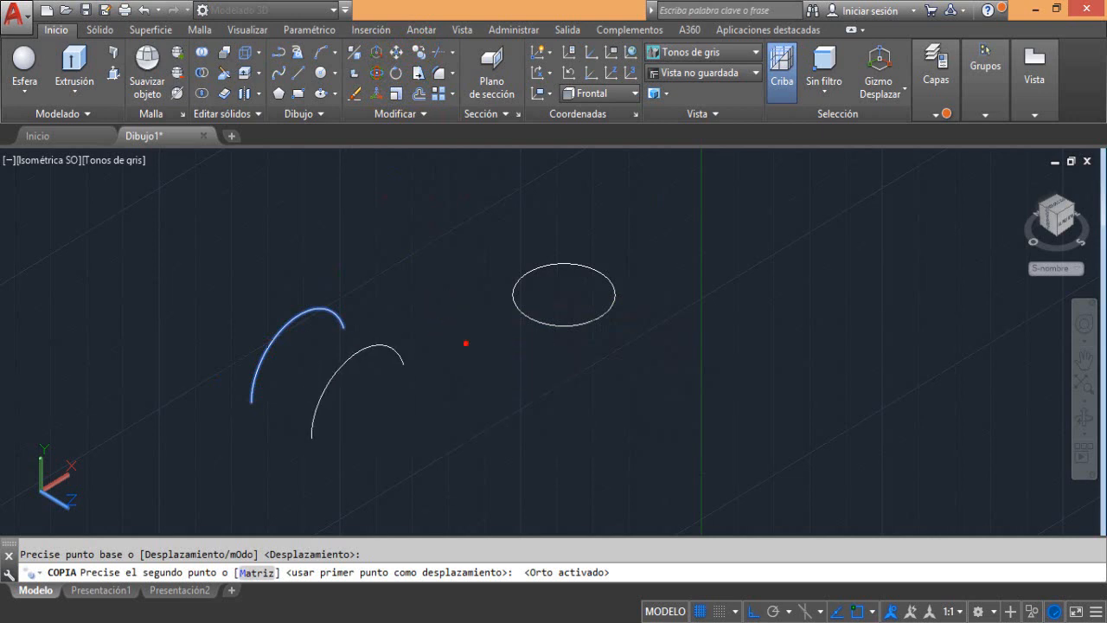
right_click(538, 382)
left_click(572, 390)
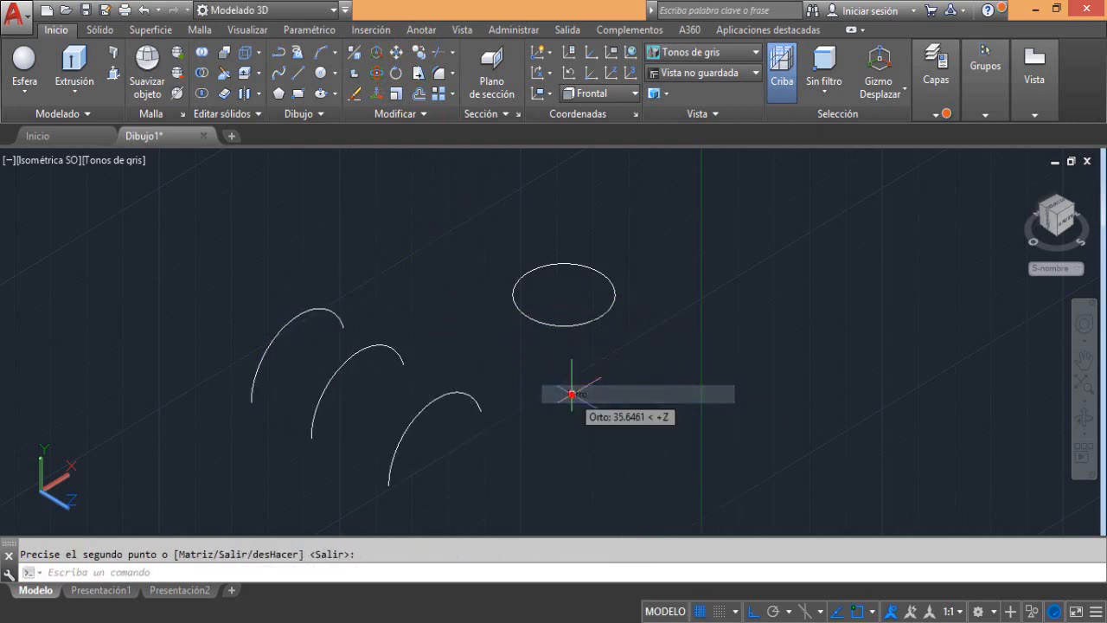
Enlarge the middle arc by stretching both endpoints outward and its midpoint upward
left_click(345, 356)
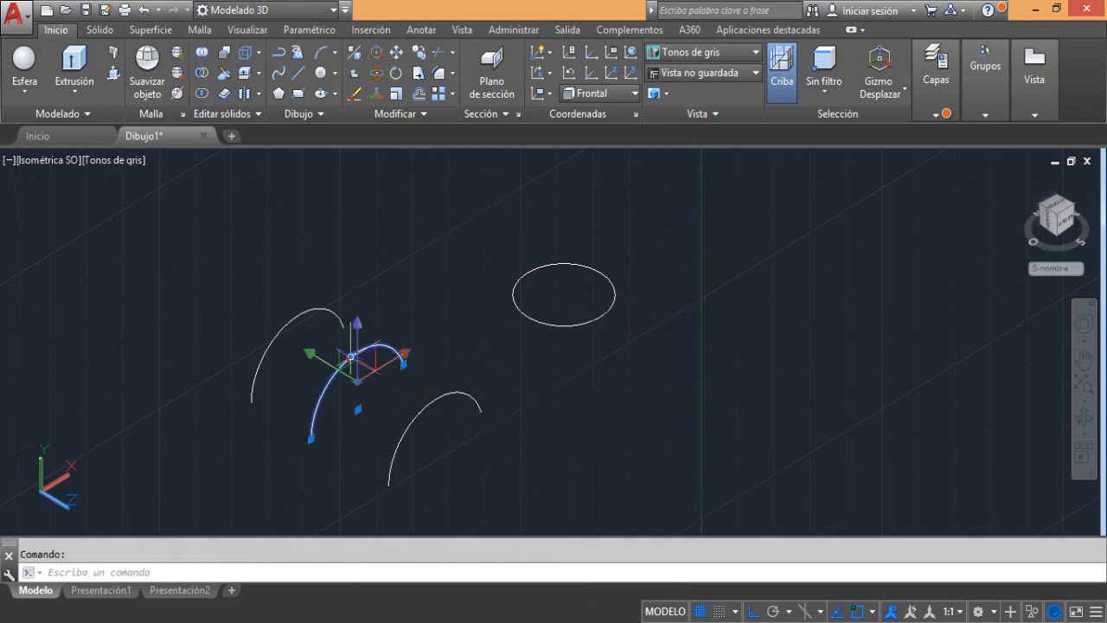
left_click(346, 353)
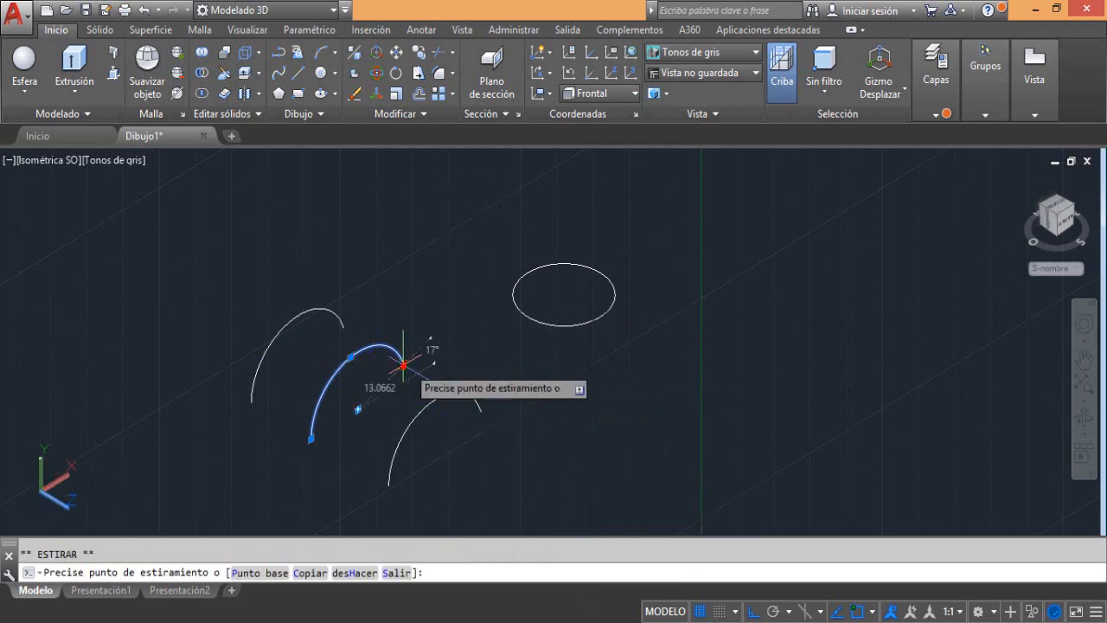
left_click(437, 357)
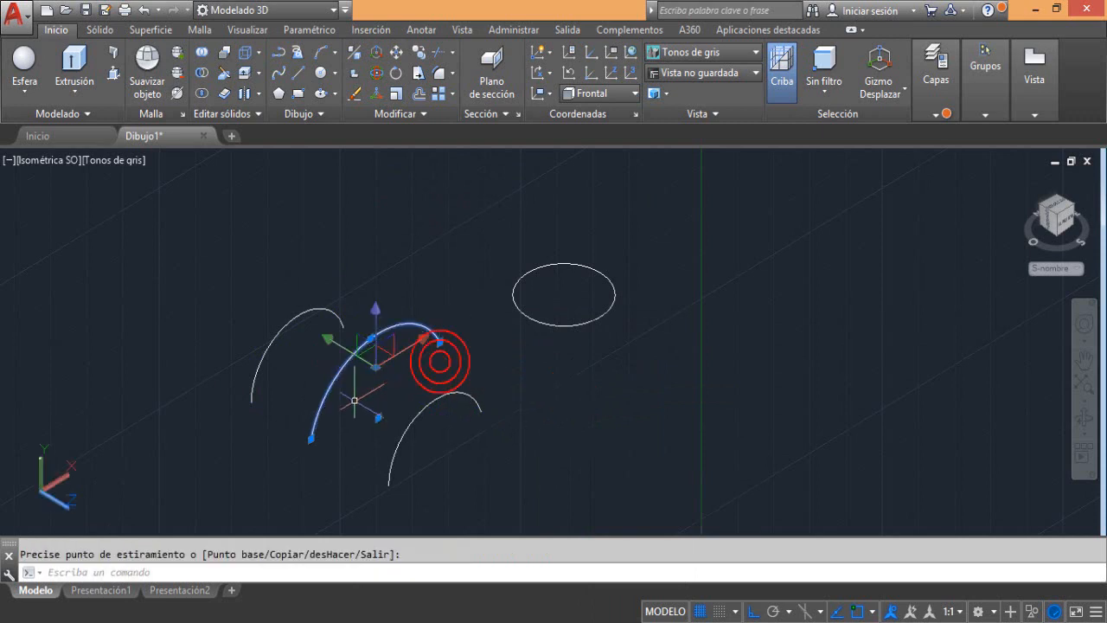
left_click(311, 438)
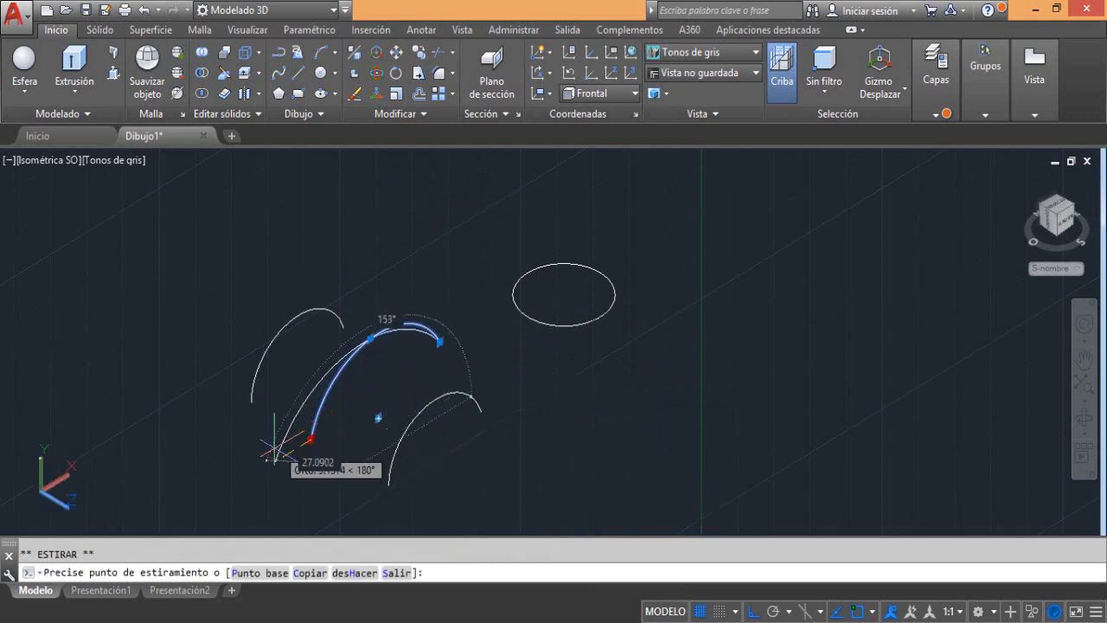
left_click(273, 449)
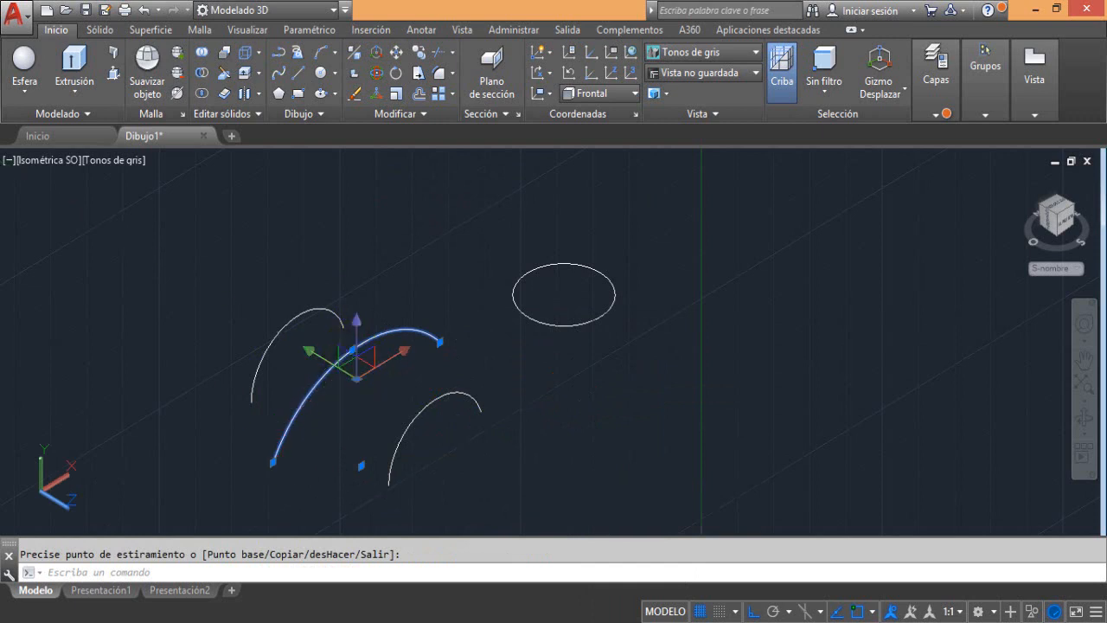
left_click(352, 351)
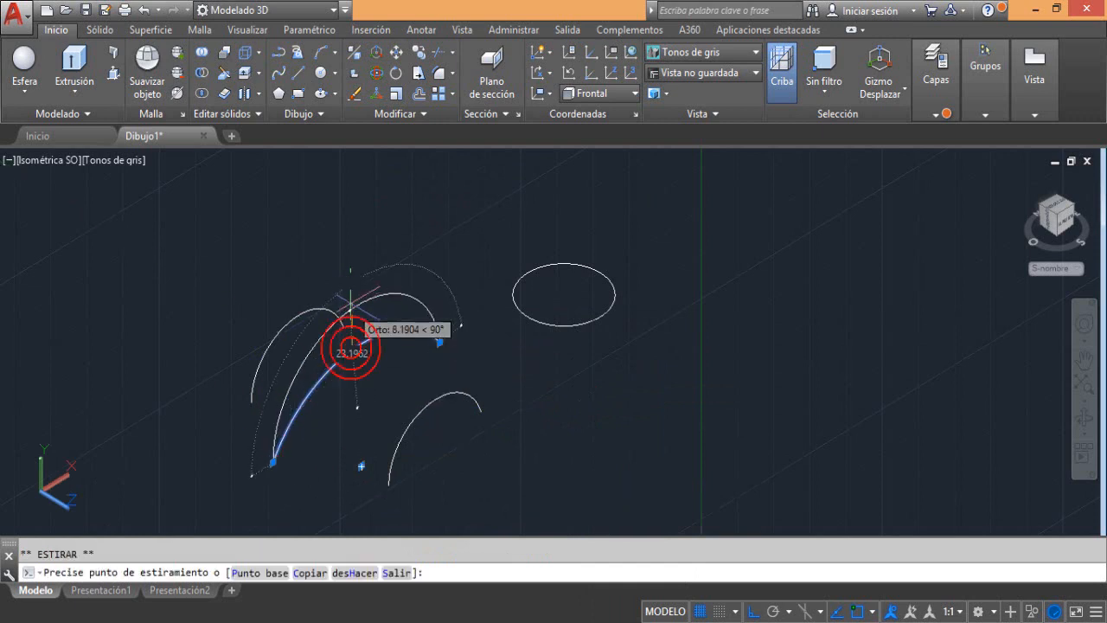
left_click(351, 318)
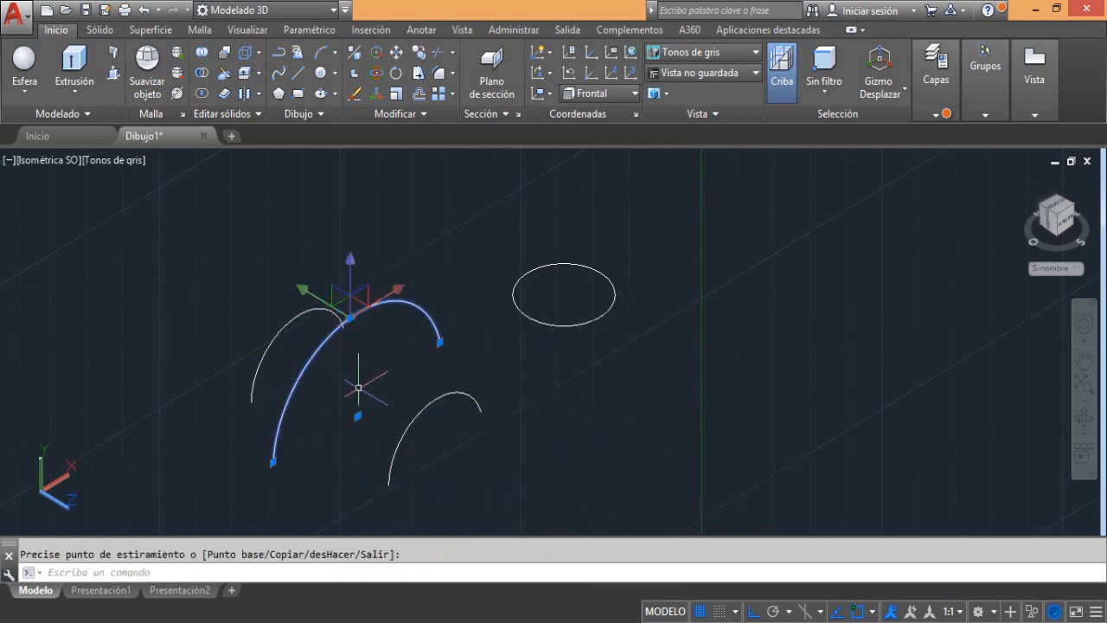
key("Escape")
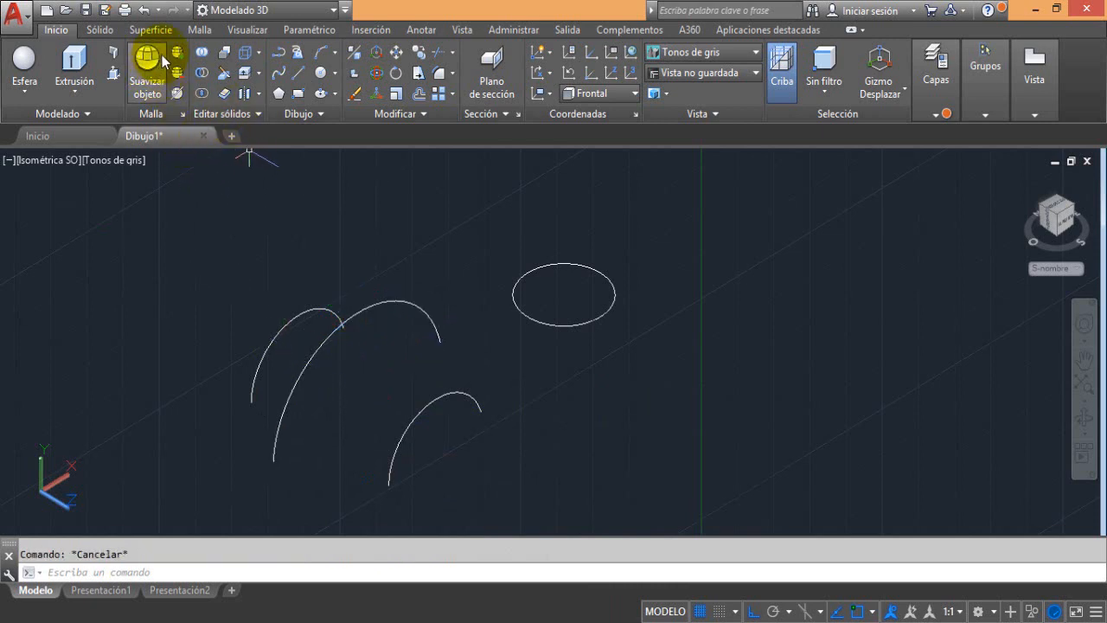
Set the coordinate system to Universal
left_click(235, 33)
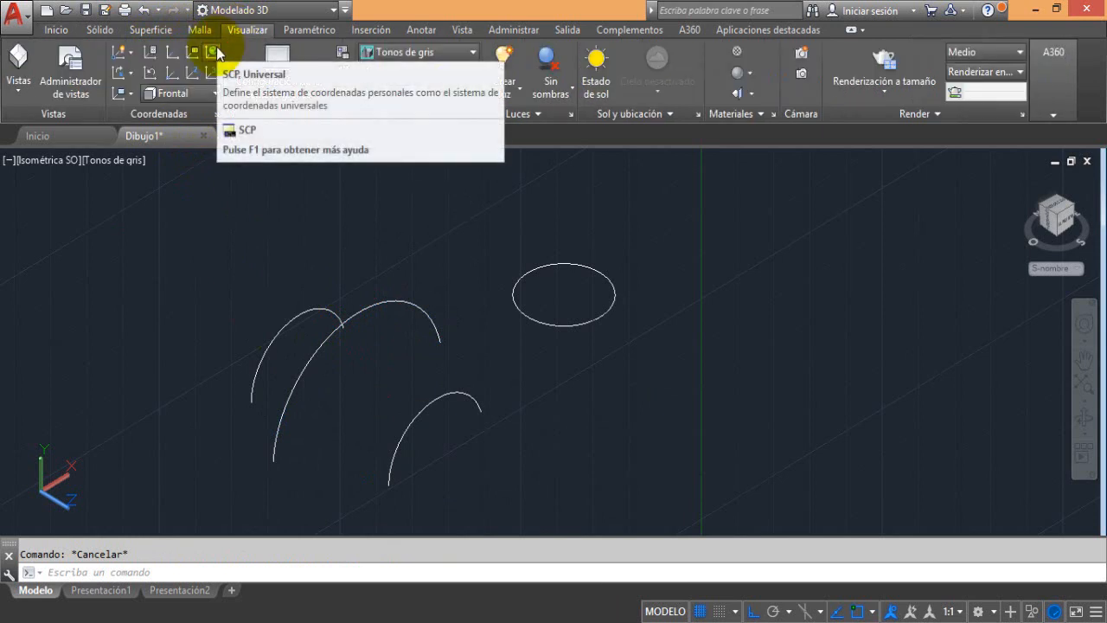
left_click(215, 52)
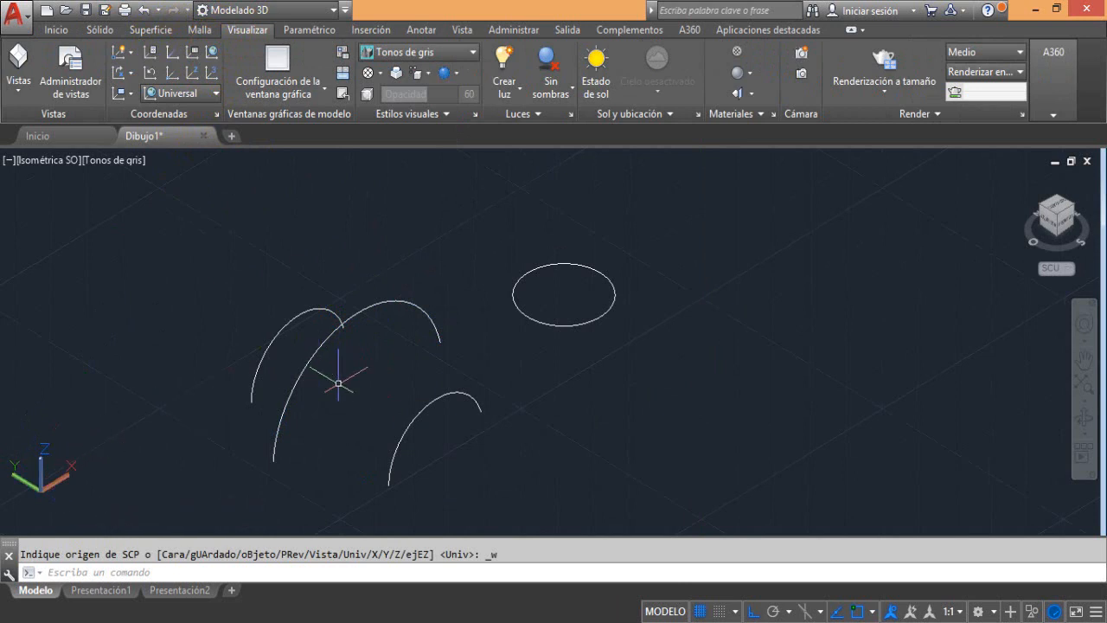
Loft through the three arcs in order, from the frontmost small arc over the large middle arc to the rear one
left_click(85, 31)
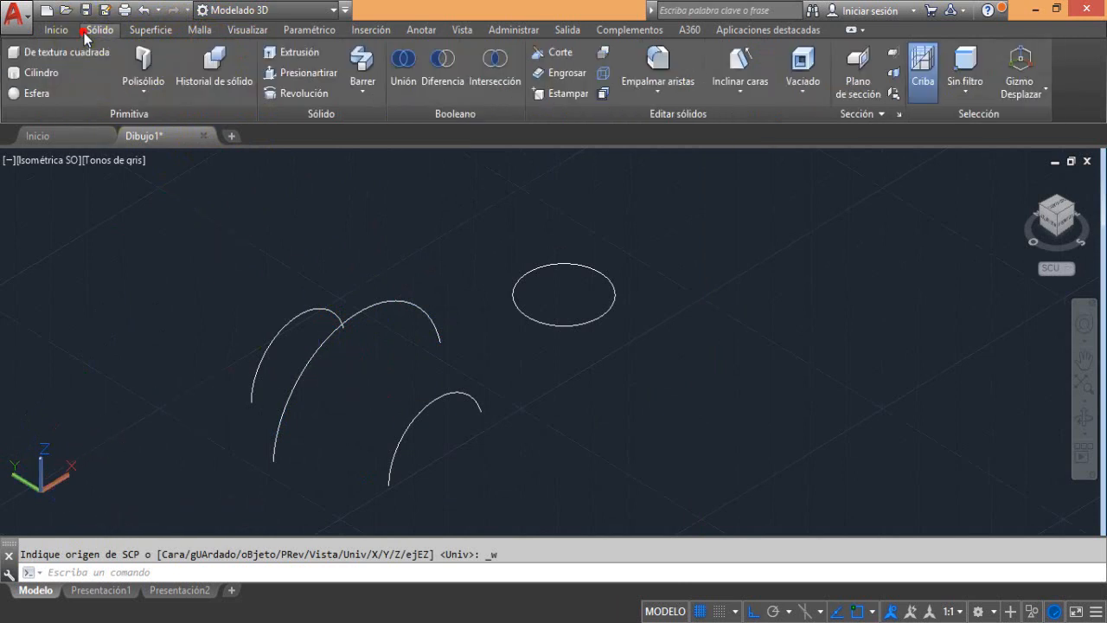
left_click(56, 29)
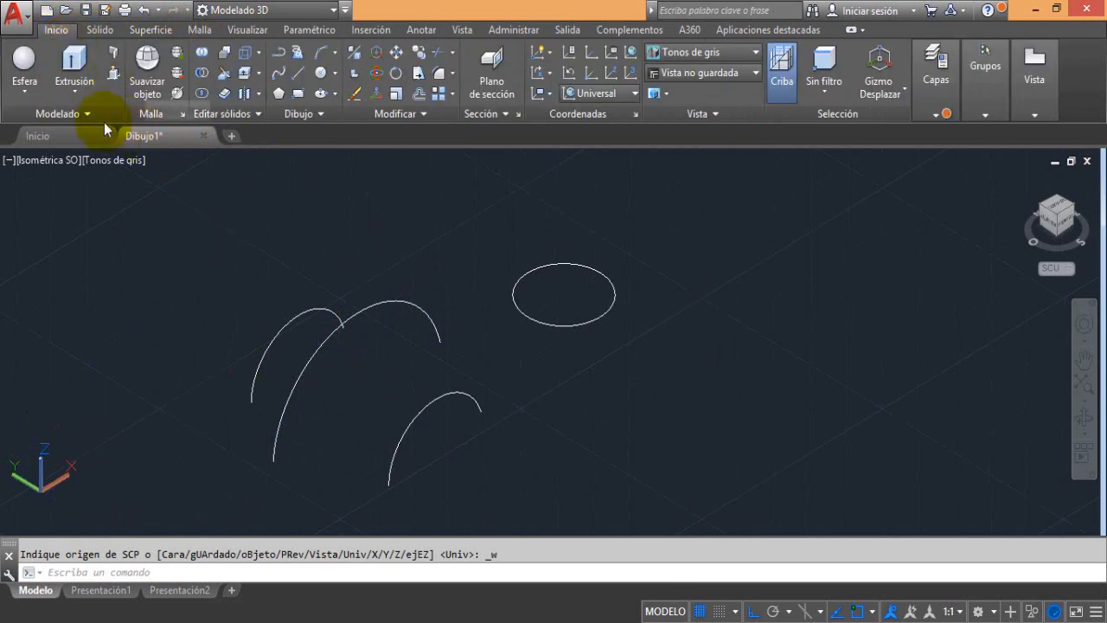
left_click(73, 96)
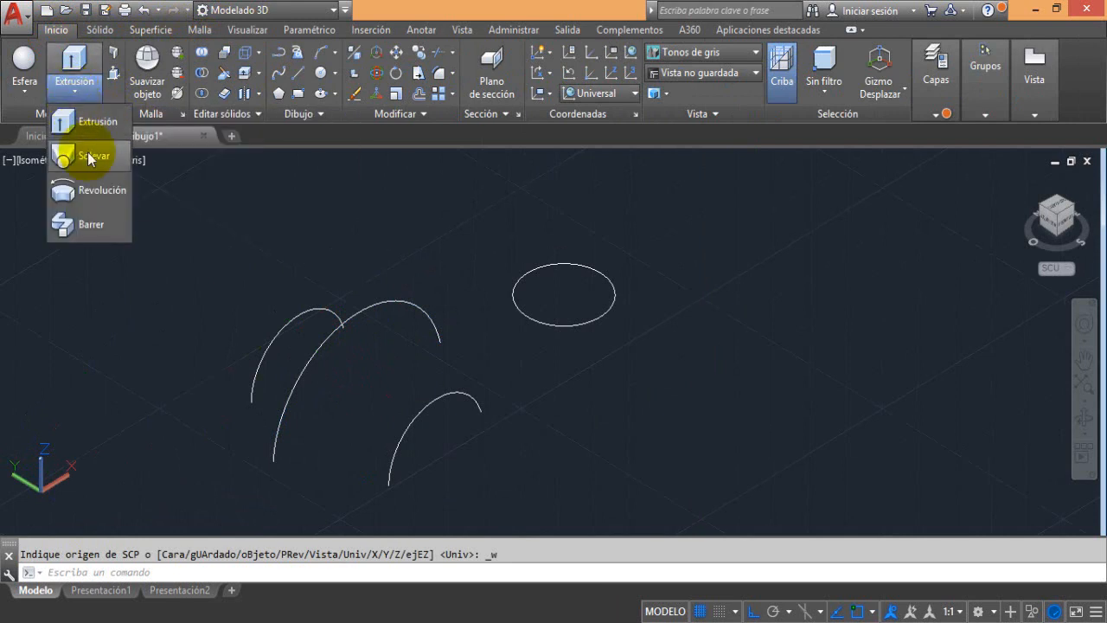
left_click(88, 158)
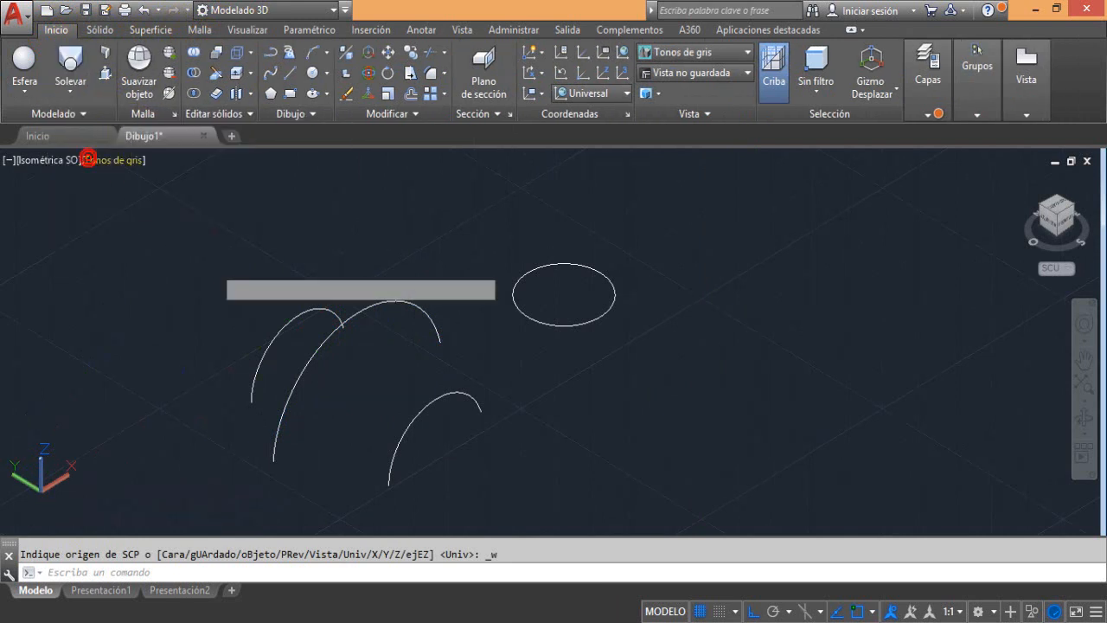
left_click(423, 410)
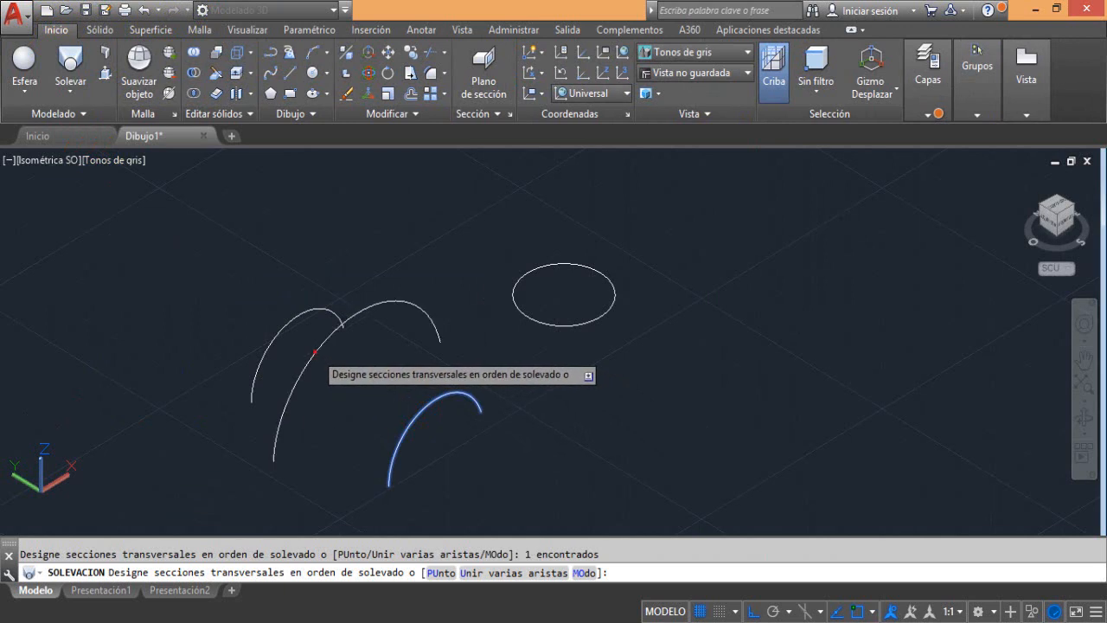
left_click(314, 355)
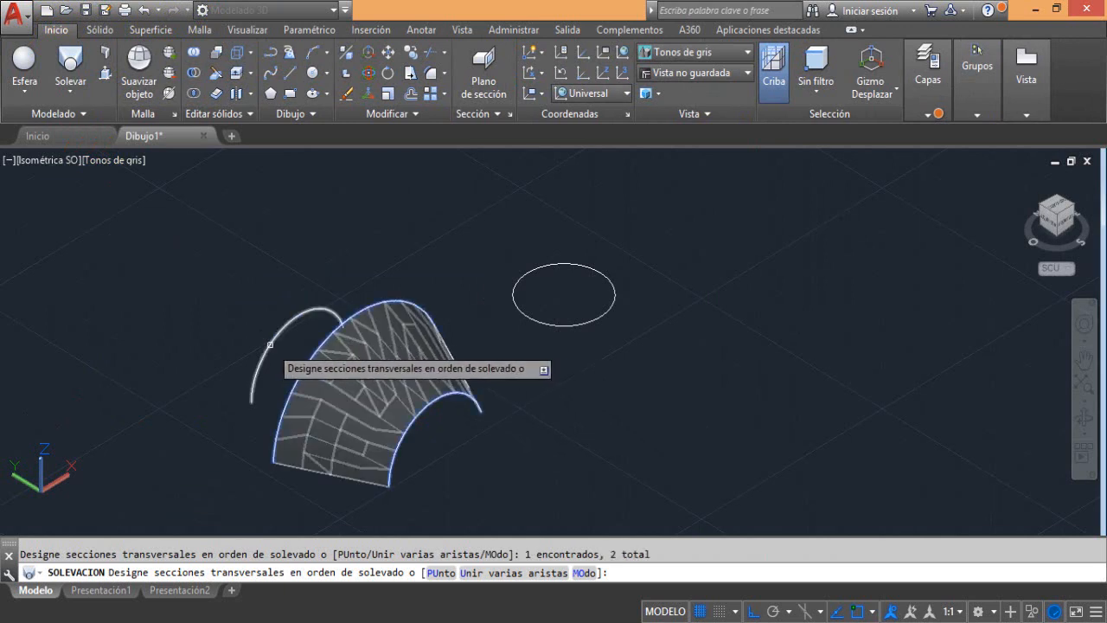
left_click(269, 345)
key("Return")
key("Return")
key("Return")
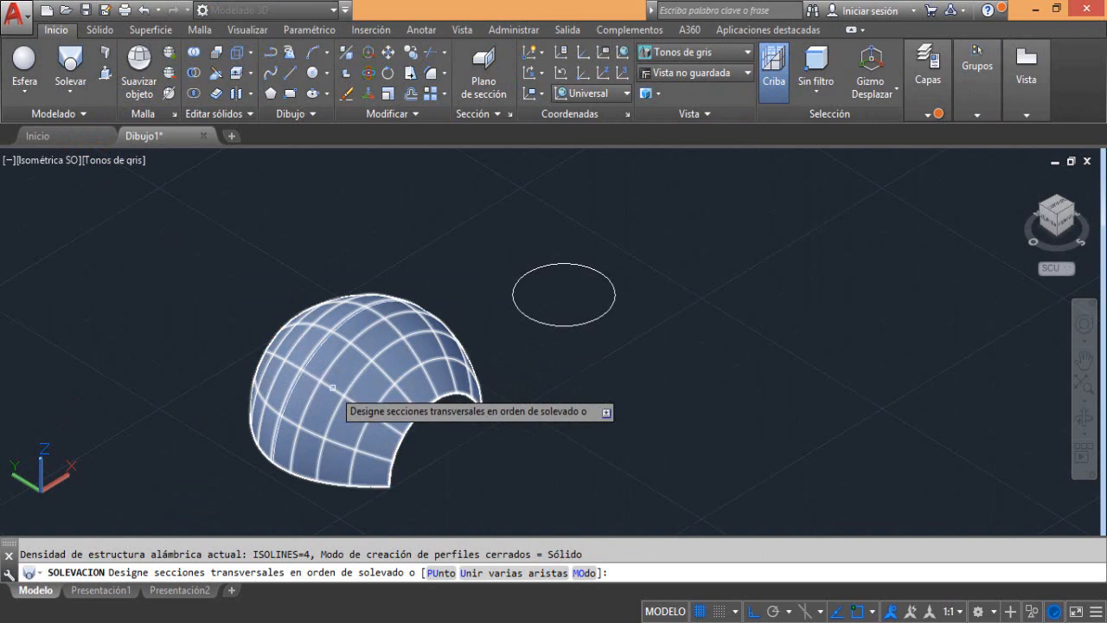
key("Escape")
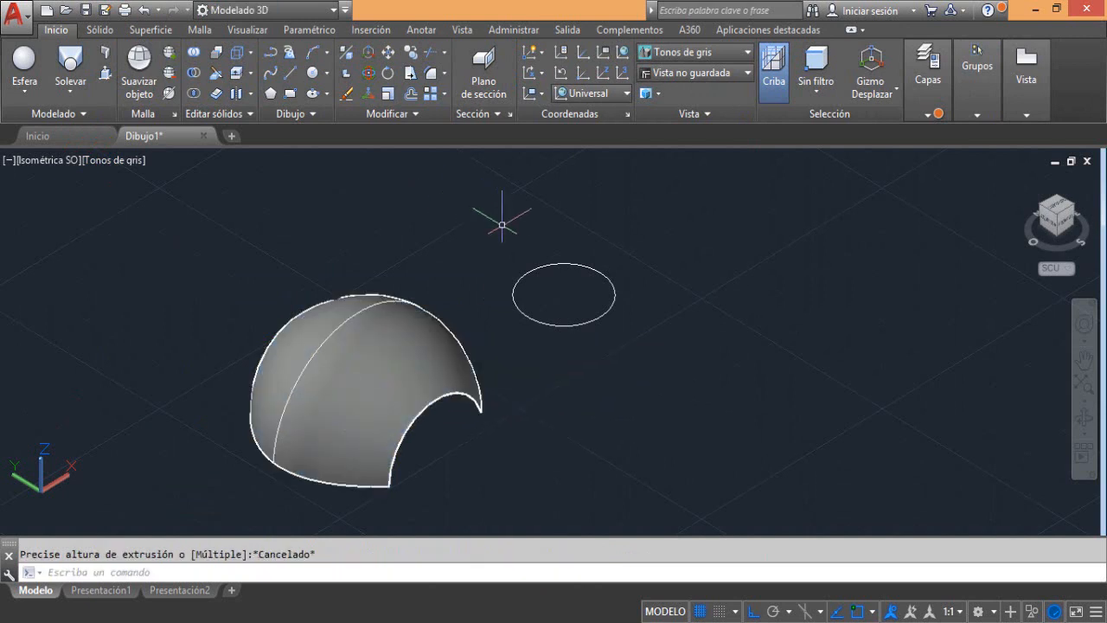
Extrude the circle to a height of 10 with the creation mode set to Surface
left_click(69, 89)
left_click(73, 121)
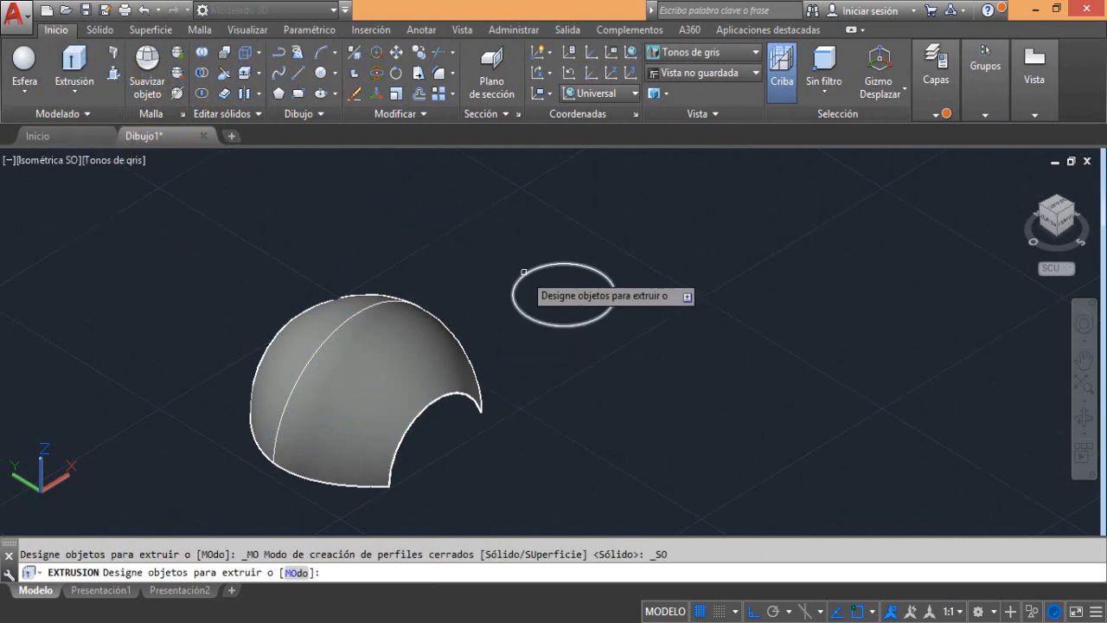
left_click(295, 573)
left_click(385, 573)
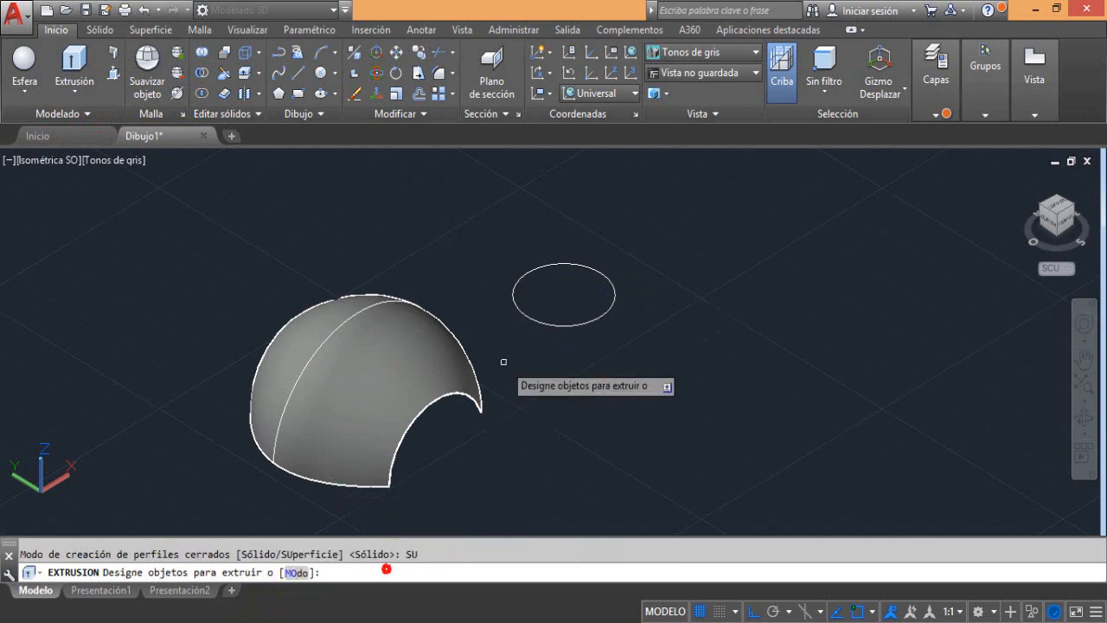
left_click(513, 284)
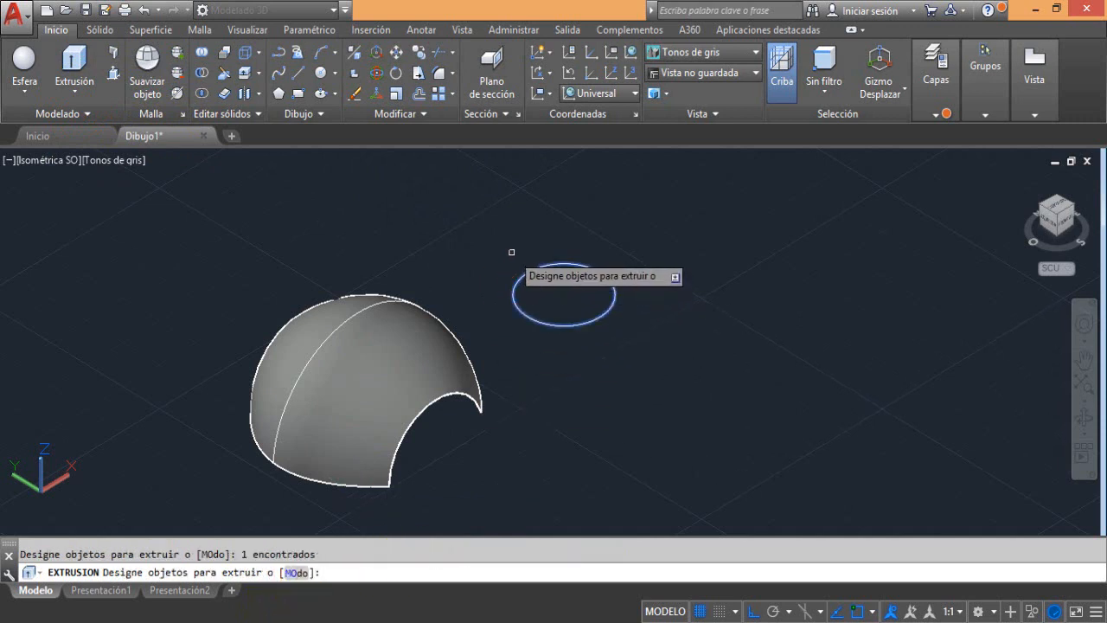
key("Return")
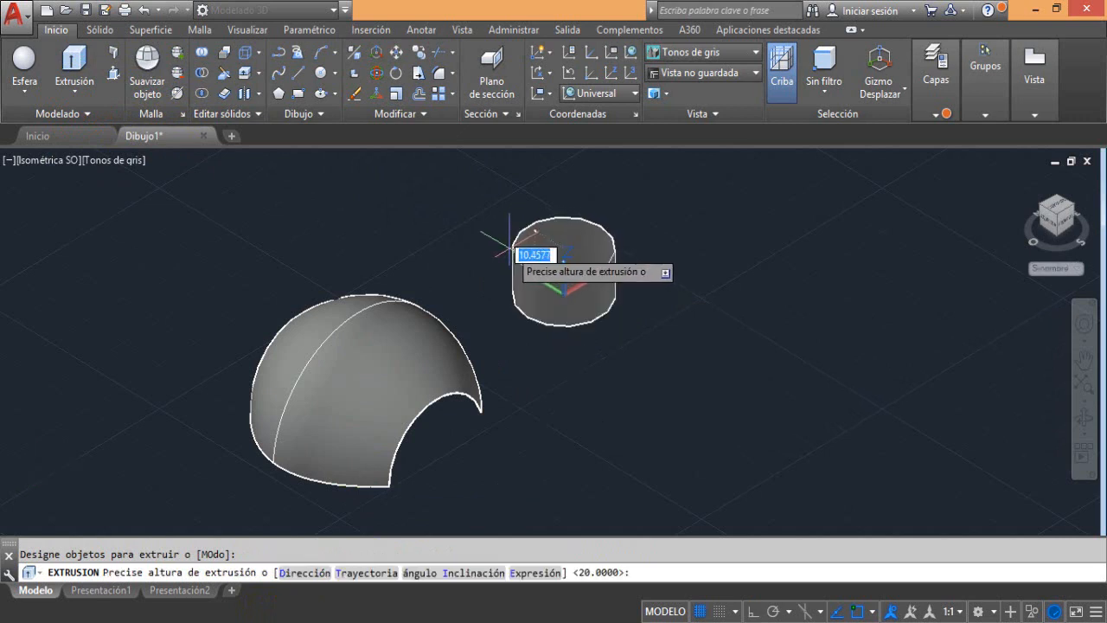
scroll(502, 252, "up", 2)
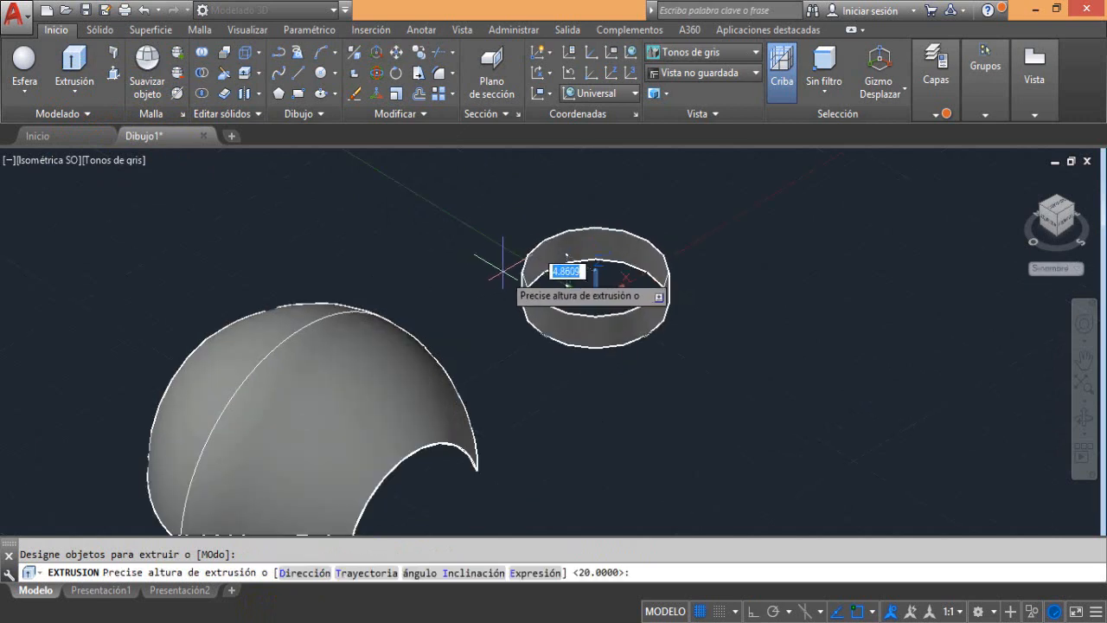
left_click(503, 273)
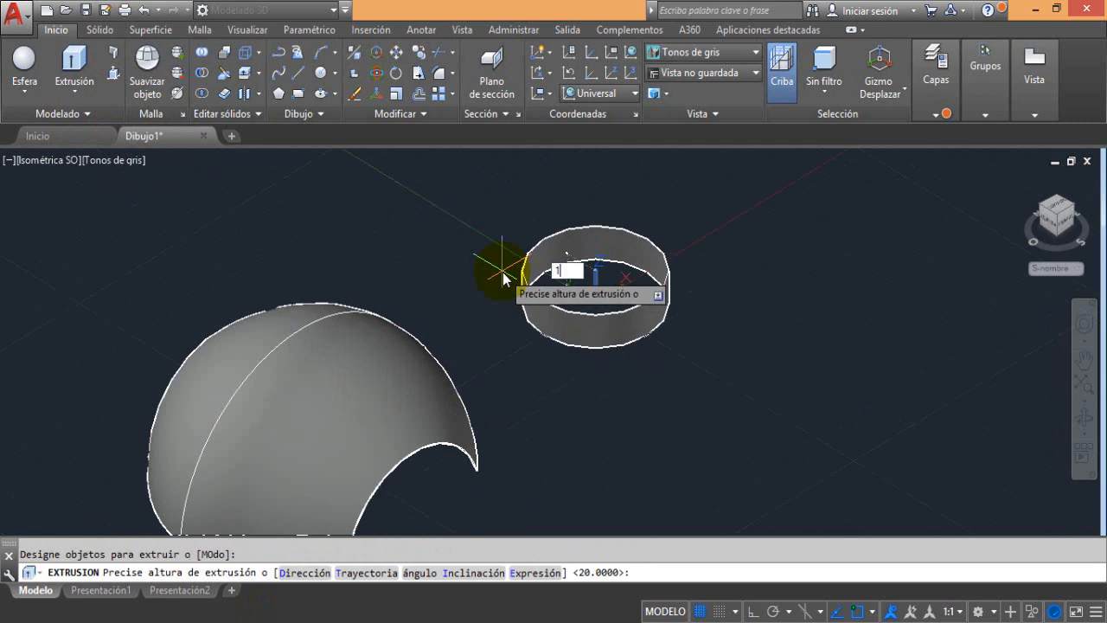
type("10")
key("Return")
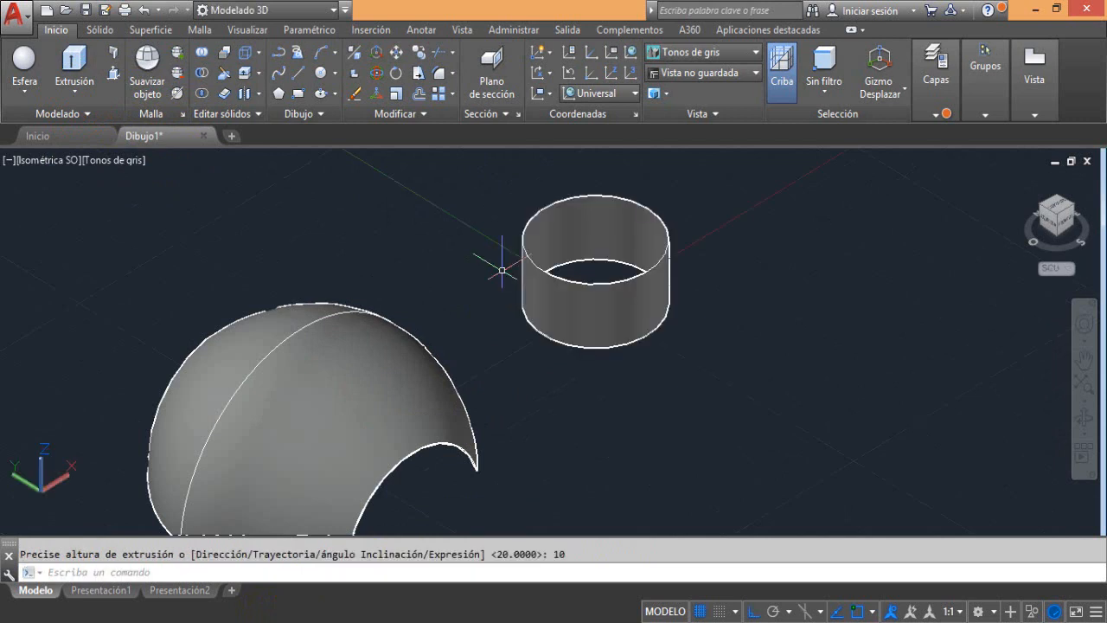
Copy the extruded ring surface about 32 units along the positive X axis
scroll(542, 287, "down", 2)
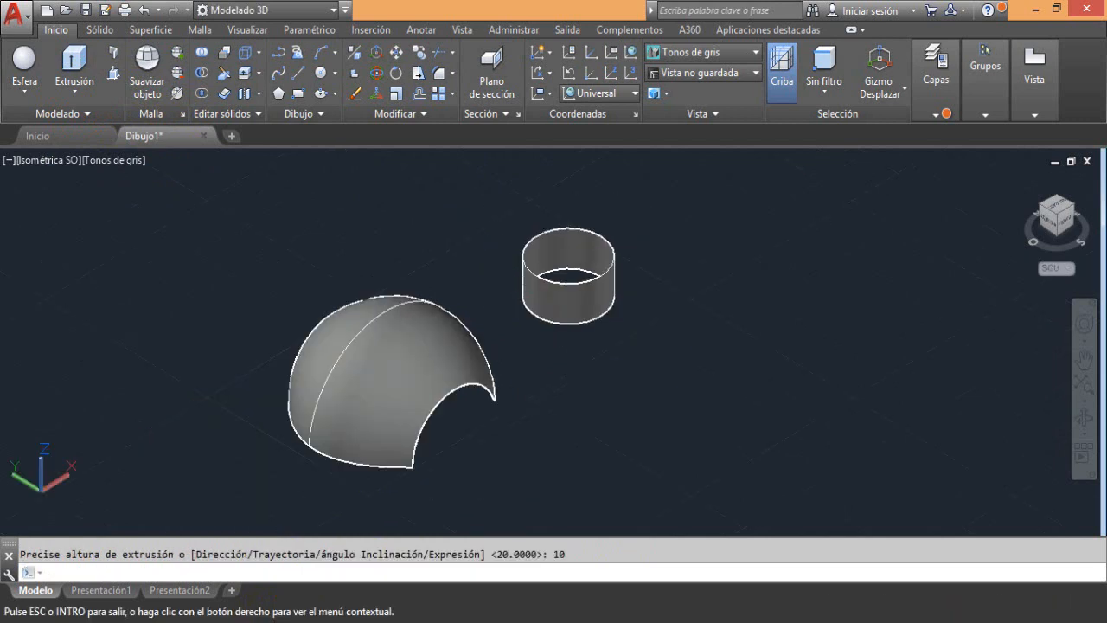
scroll(432, 300, "down", 2)
left_click(445, 297)
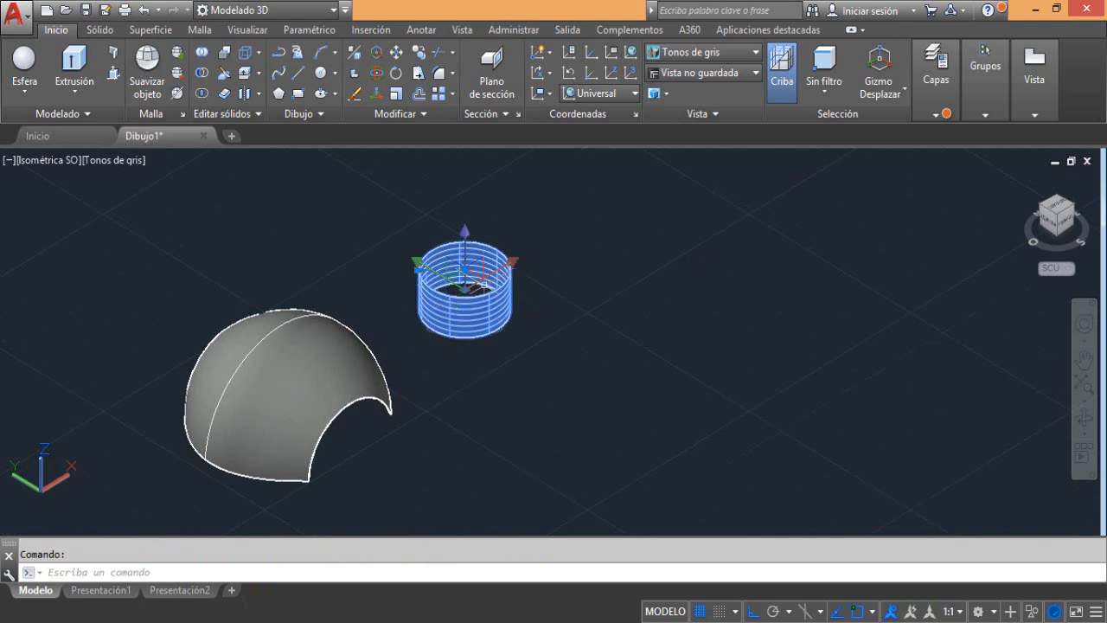
left_click(418, 52)
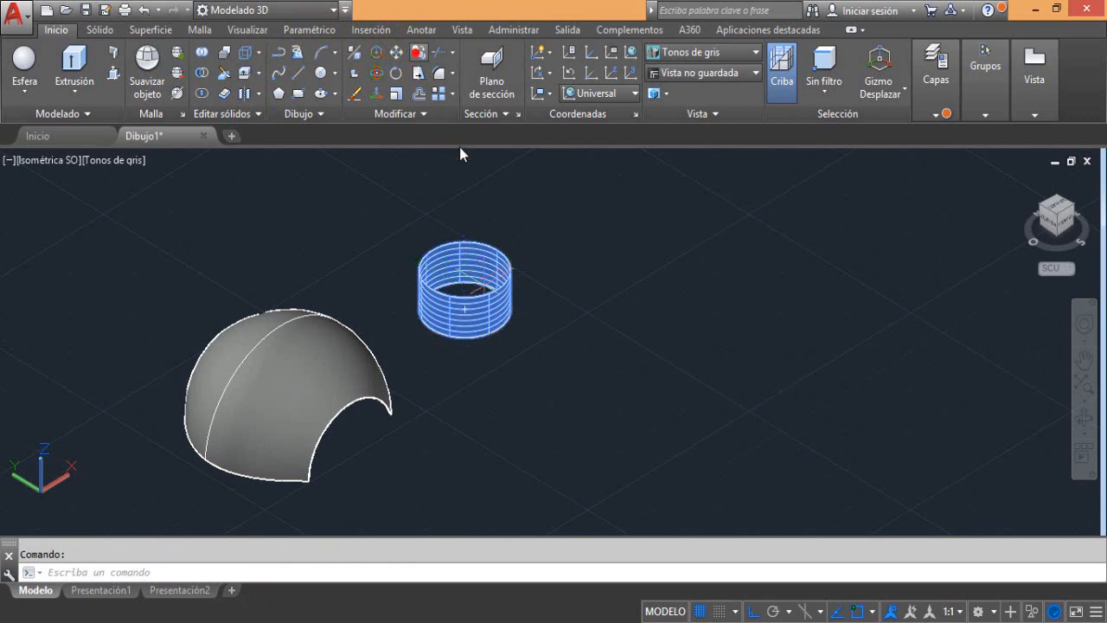
left_click(541, 243)
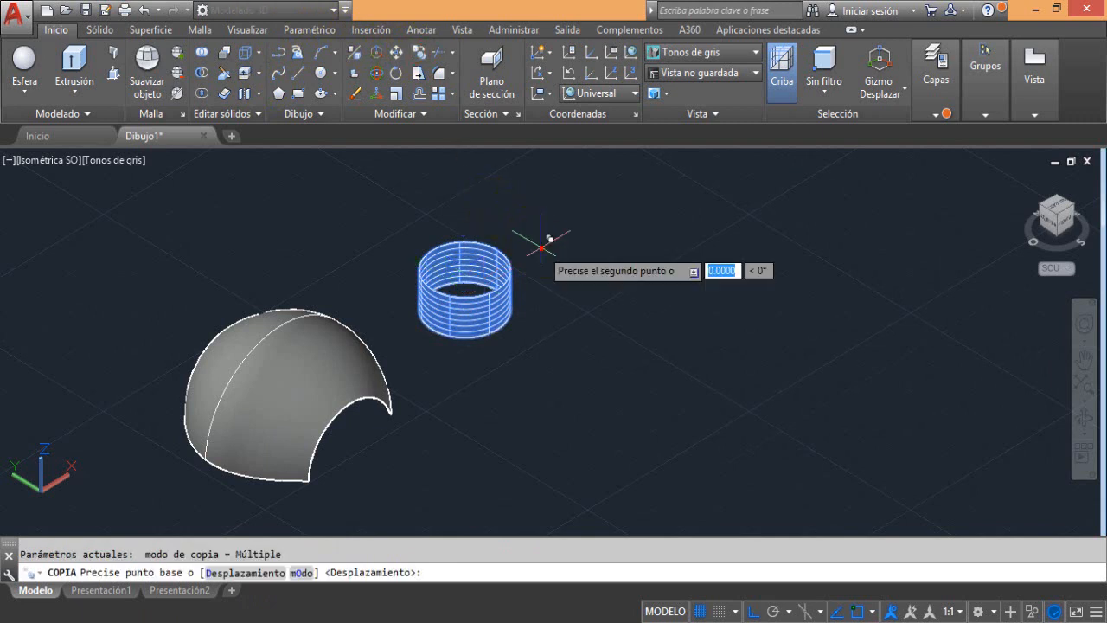
left_click(655, 188)
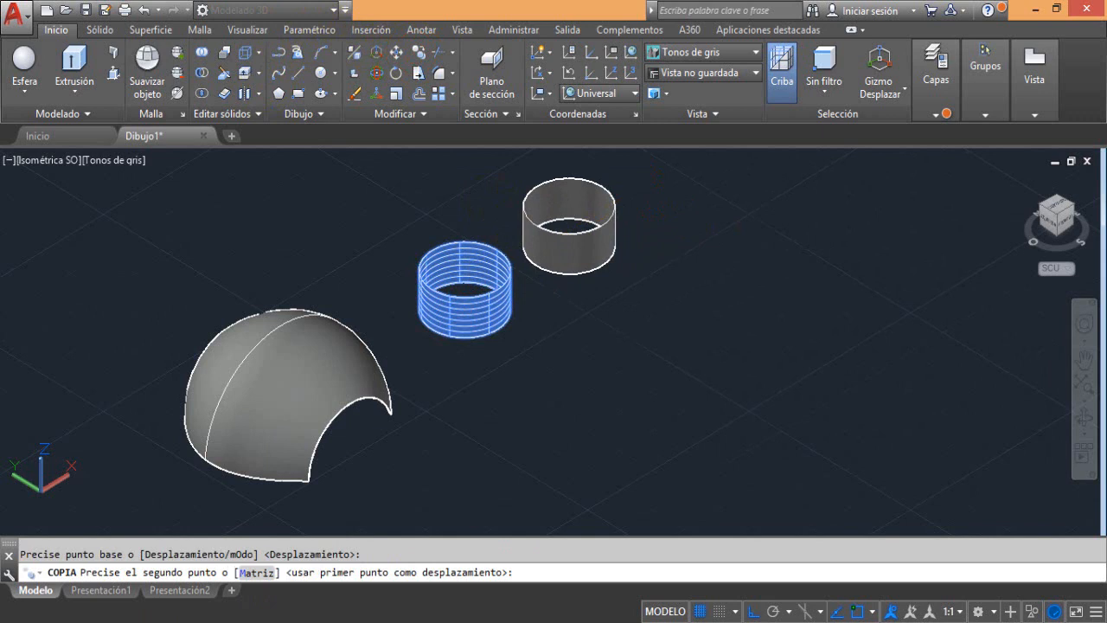
Open the properties of the nearer ring surface and check its object type, along with that of the lofted shell
key("Escape")
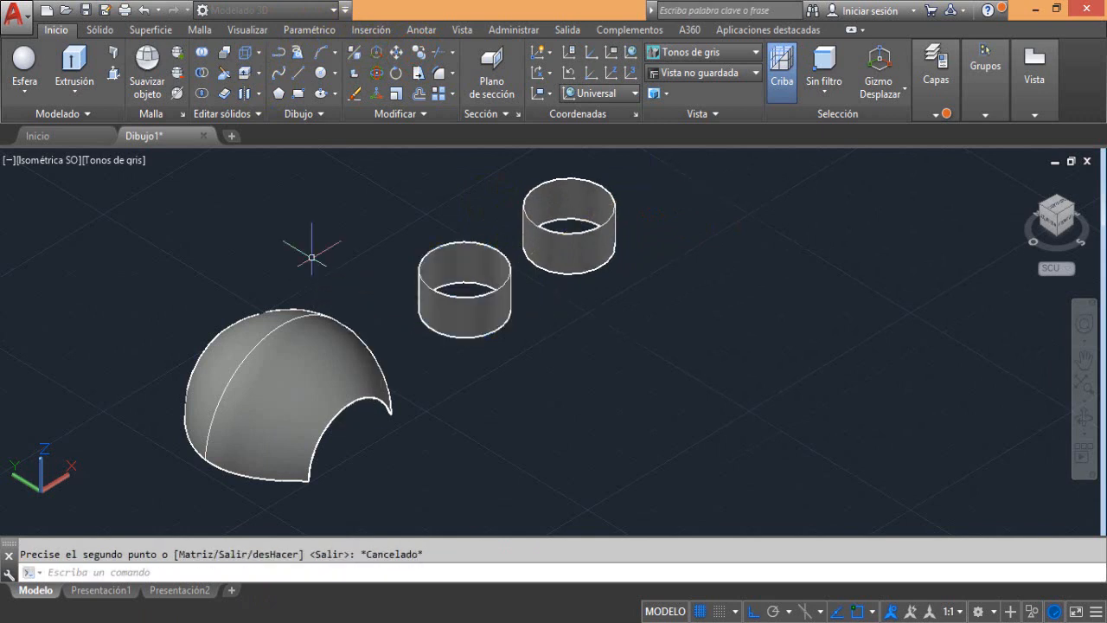
left_click(425, 273)
right_click(430, 275)
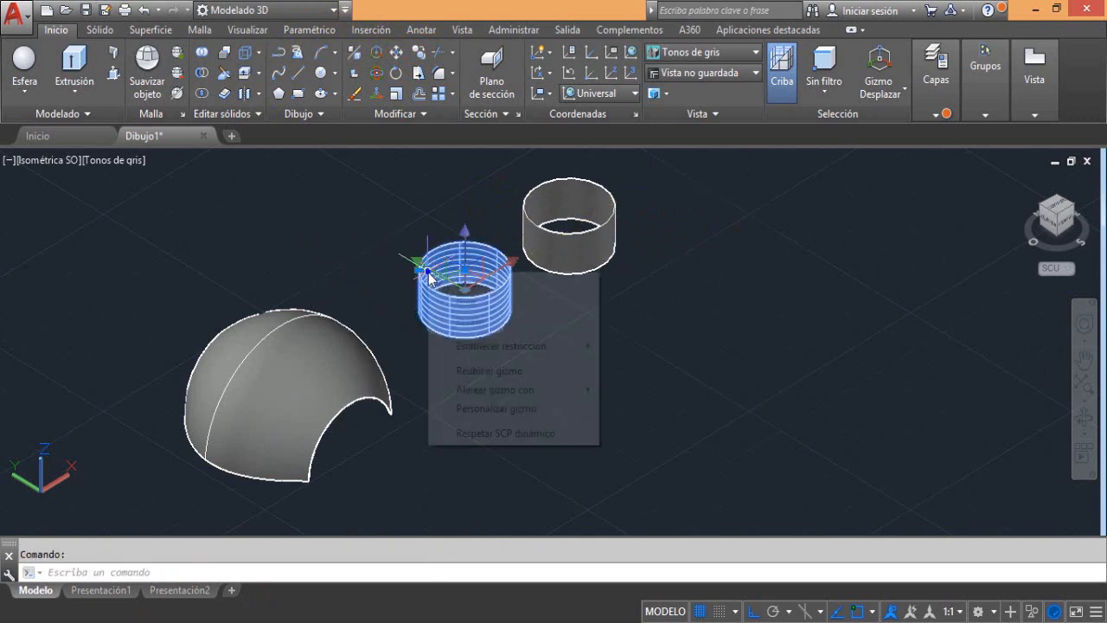
right_click(420, 296)
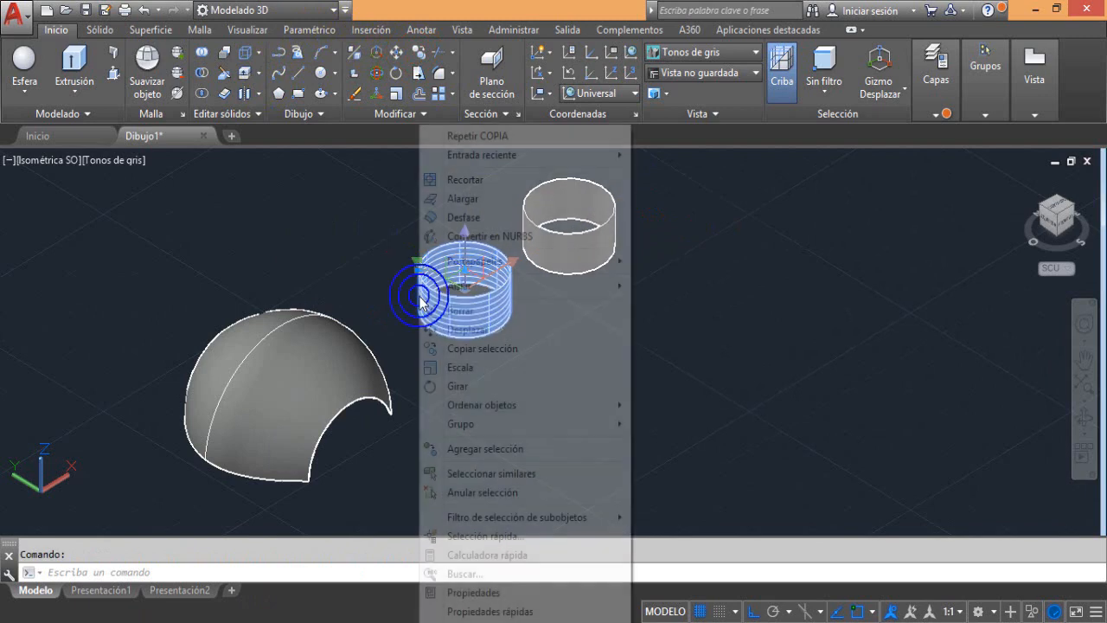
left_click(437, 593)
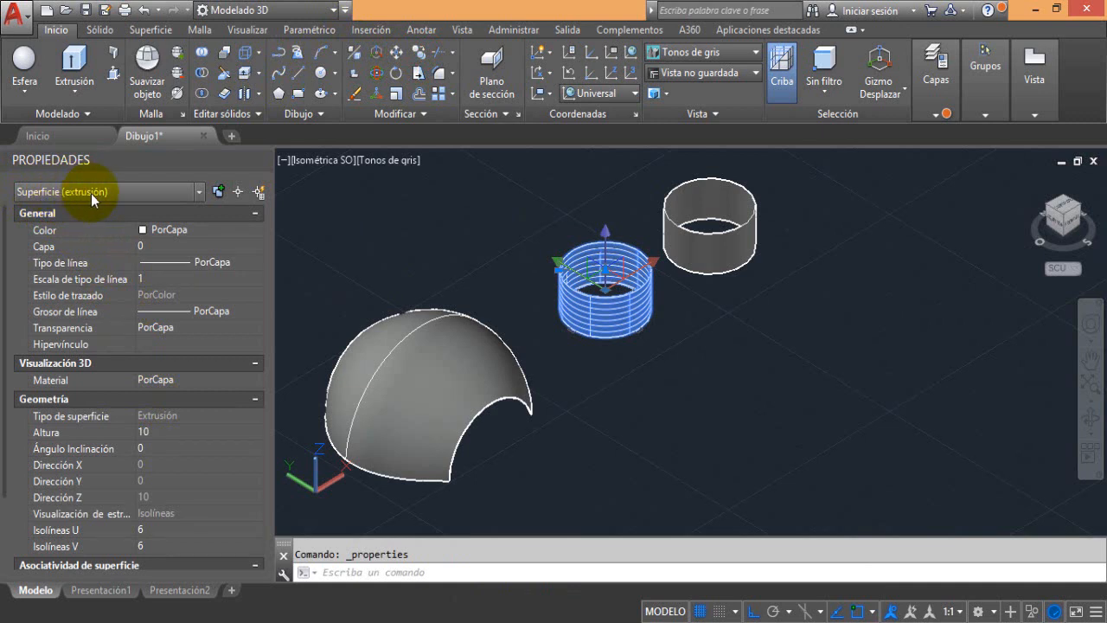
key("Escape")
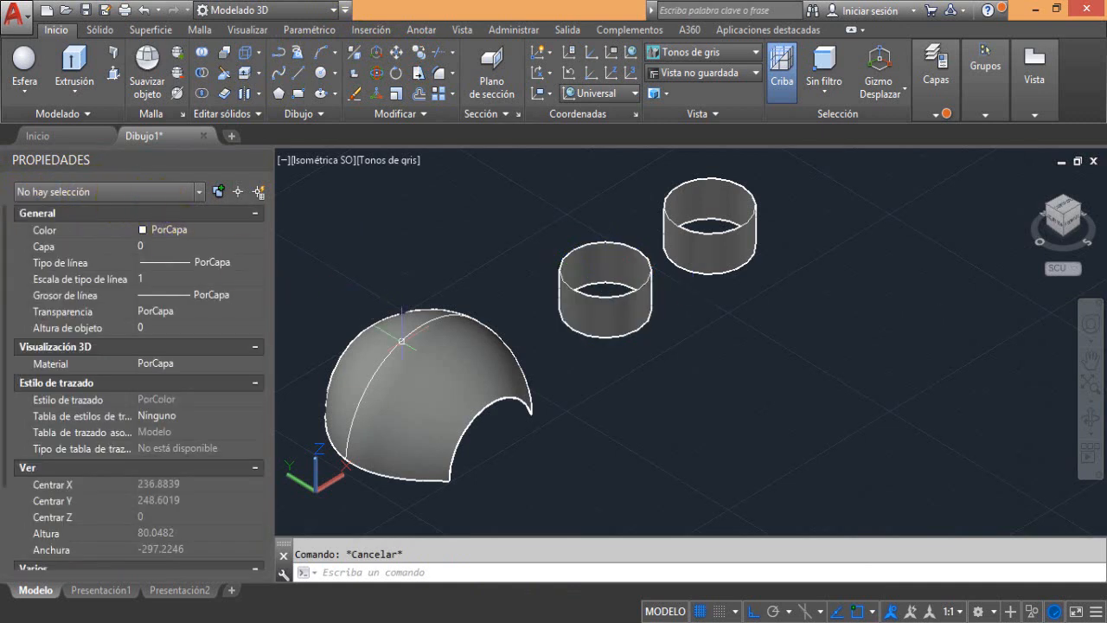
left_click(424, 355)
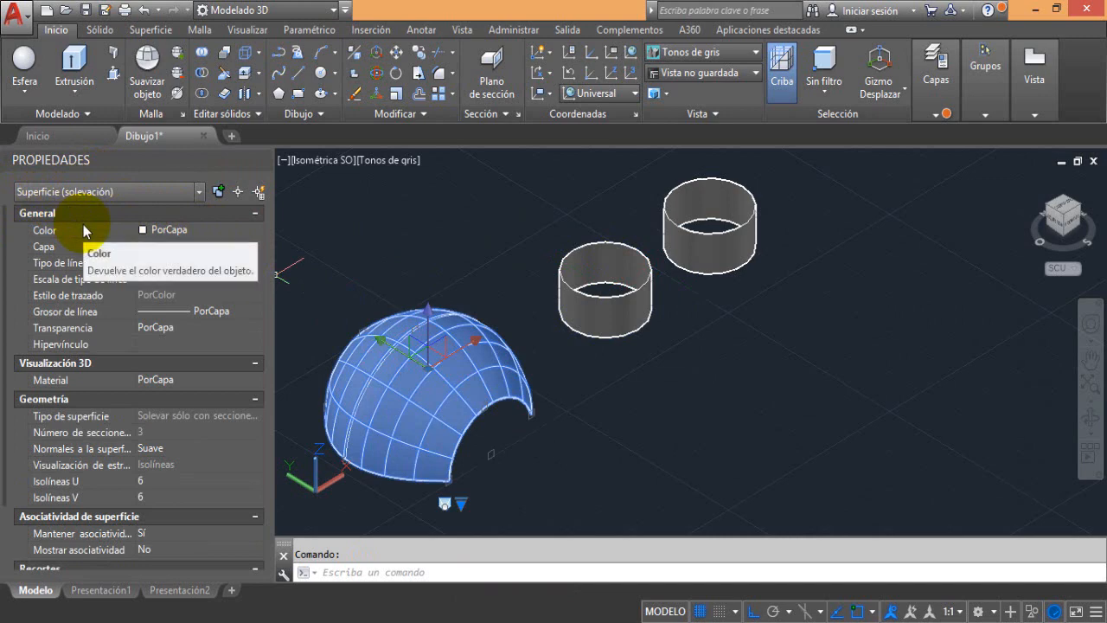
key("Escape")
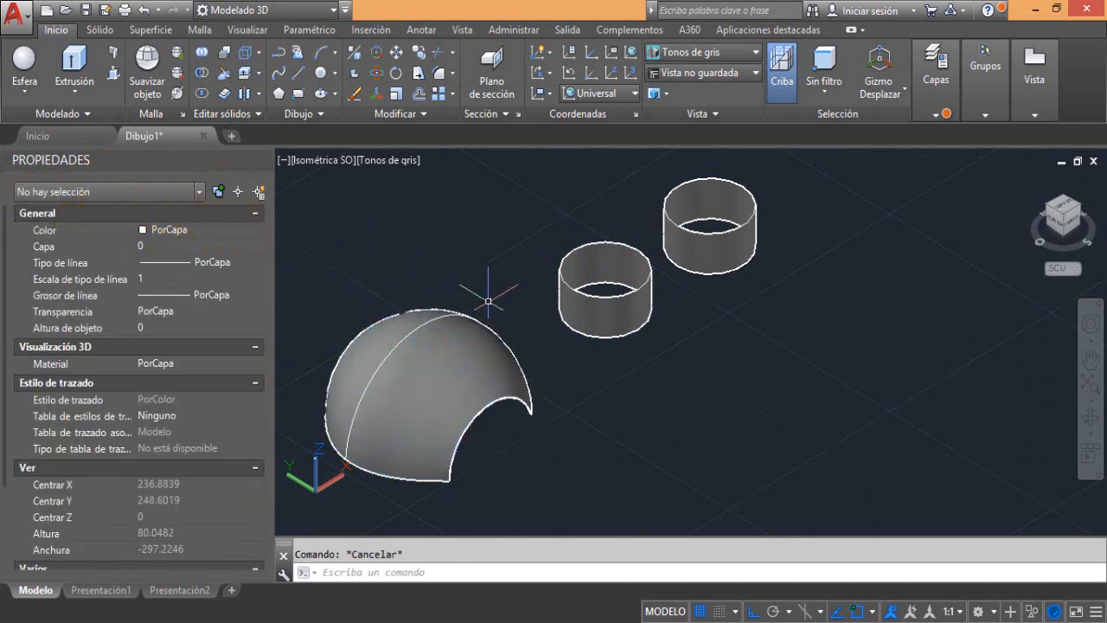
Thicken the lofted shell surface with a thickness of 2
middle_click_drag(502, 308, 550, 331)
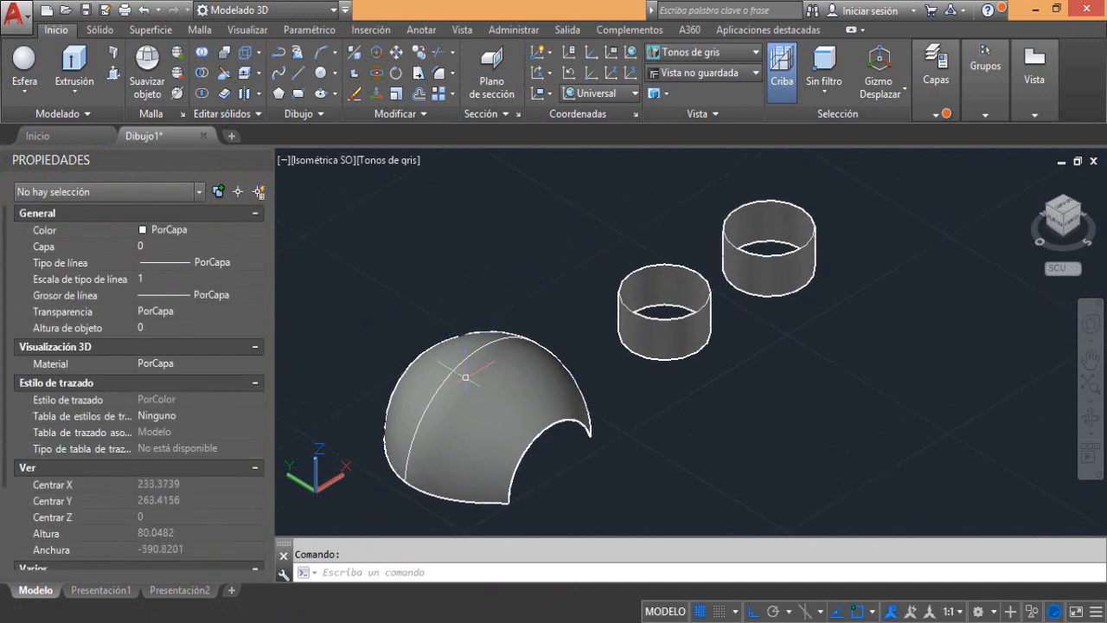
left_click(225, 97)
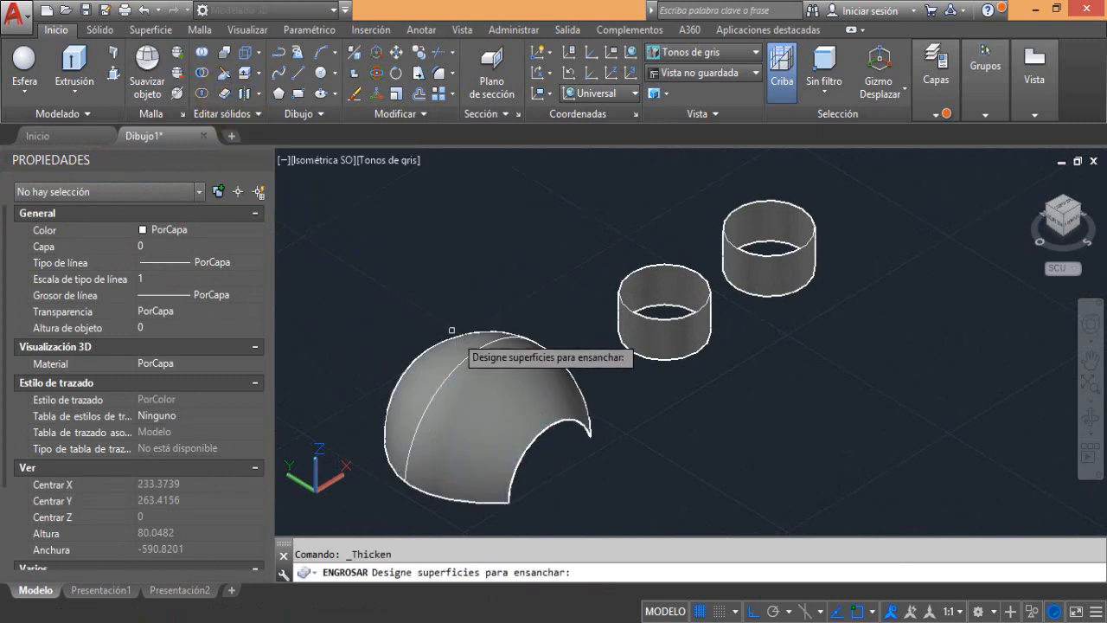
left_click(459, 368)
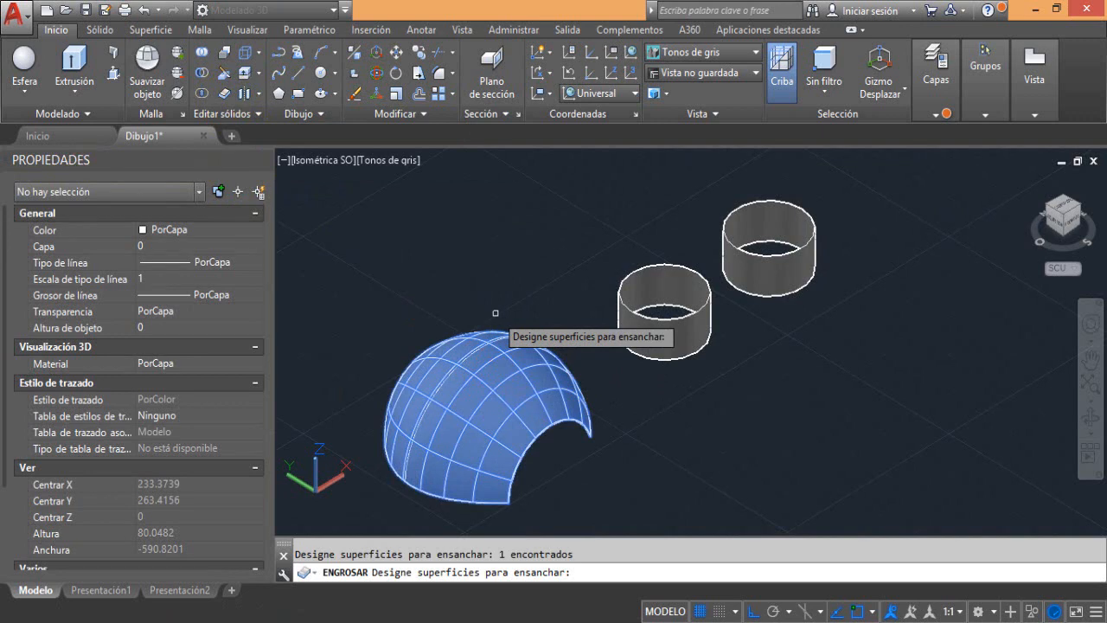
key("Return")
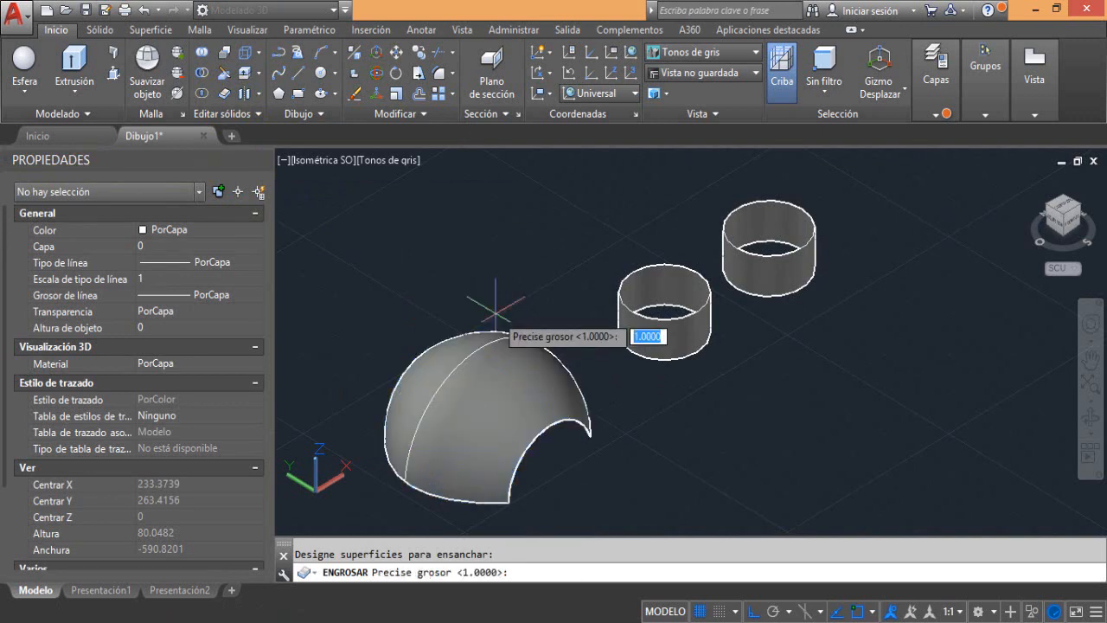
type("2")
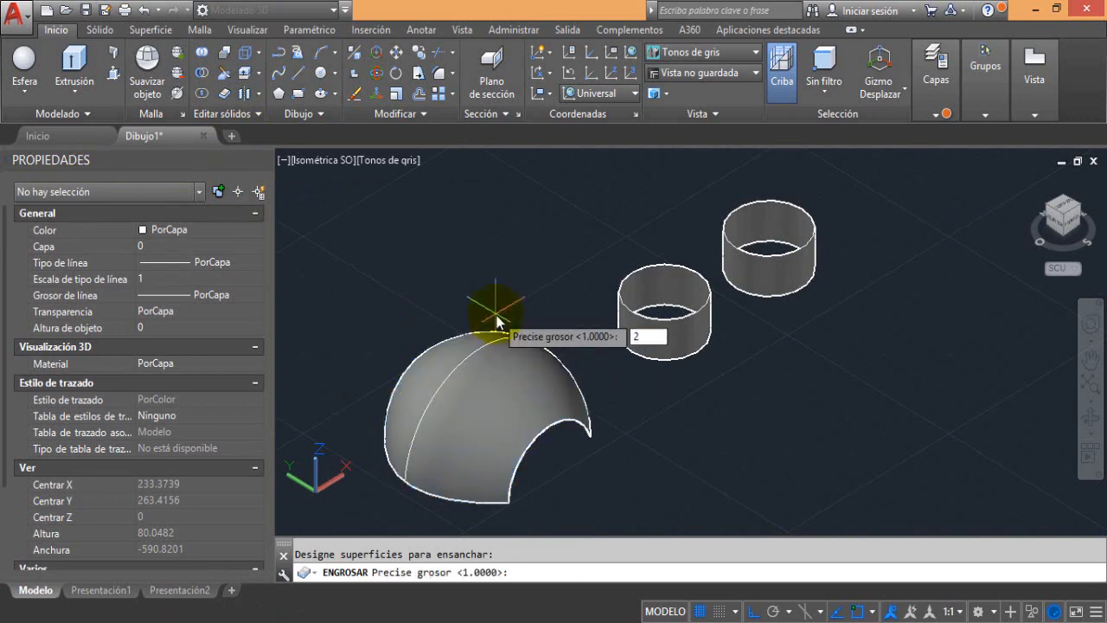
key("Return")
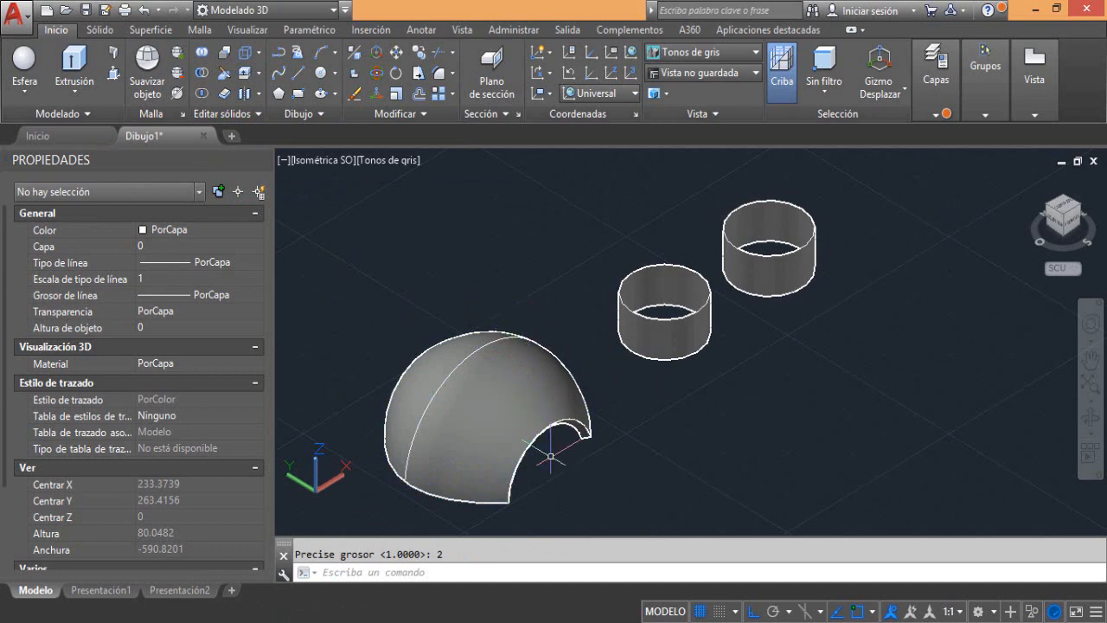
Inspect the thickened shell's edge from another angle, check its object type, and restore the Isométrica SO view
scroll(550, 456, "up", 3)
scroll(567, 419, "down", 2)
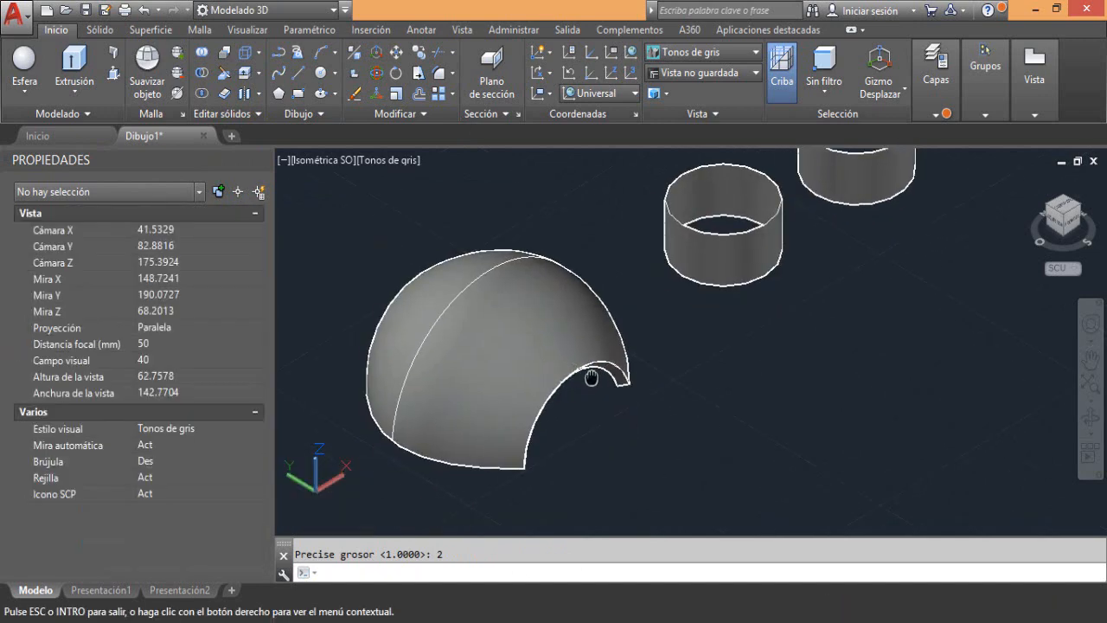
mouse_move(588, 385)
middle_mouse_down("shift")
mouse_move(580, 387)
mouse_move(573, 308)
mouse_move(600, 376)
mouse_move(588, 333)
mouse_move(608, 254)
mouse_move(588, 317)
mouse_move(608, 378)
middle_mouse_up("shift")
left_click(618, 348)
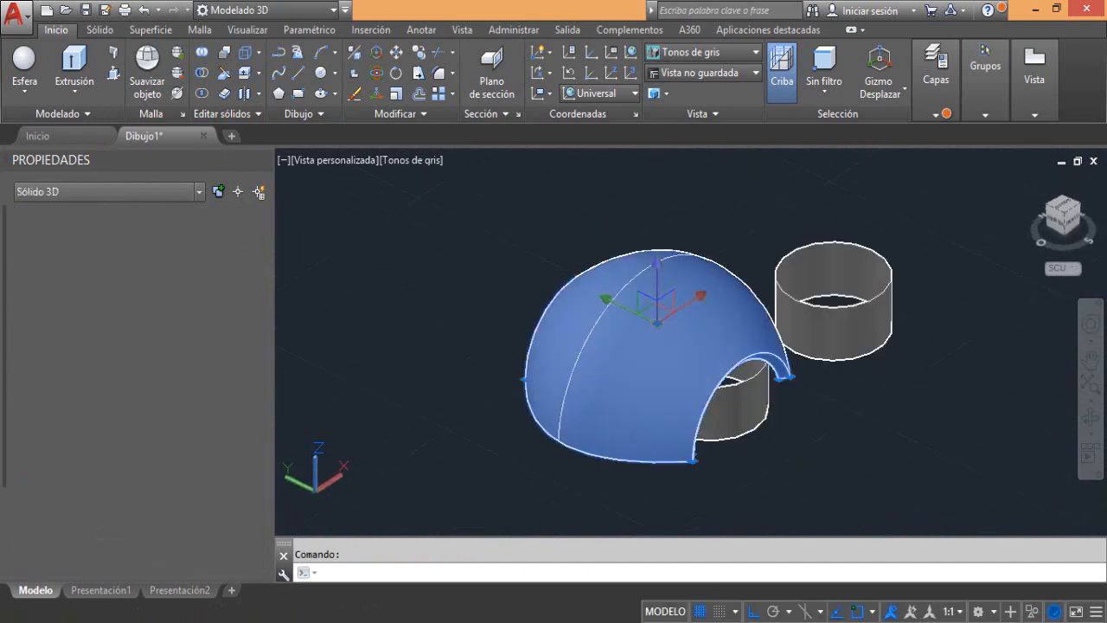
key("Escape")
left_click(691, 293)
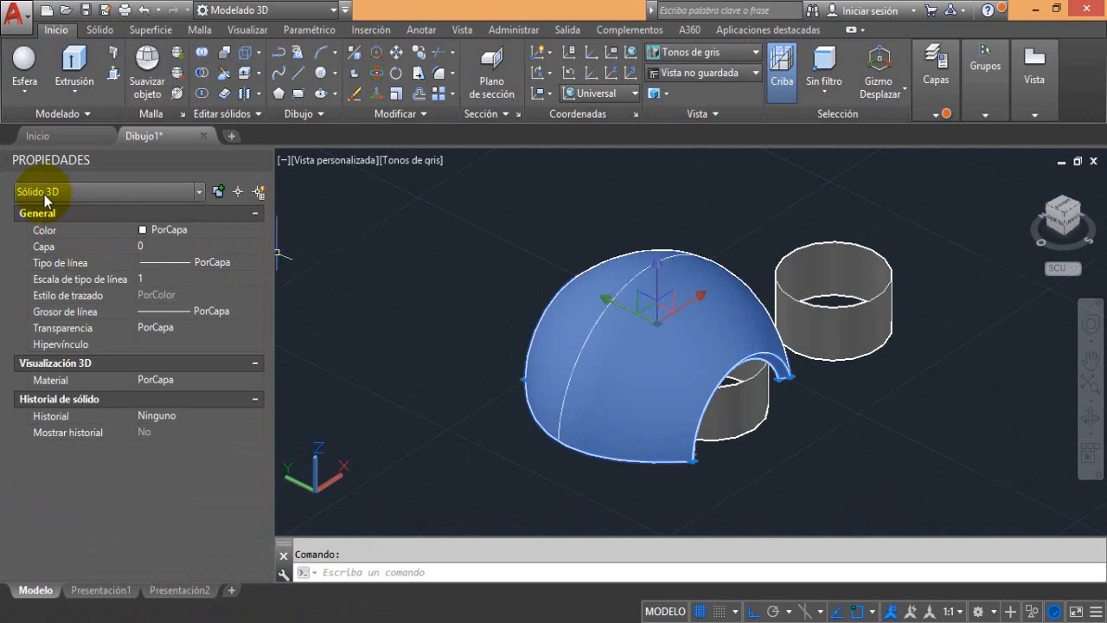
left_click(321, 161)
left_click(372, 316)
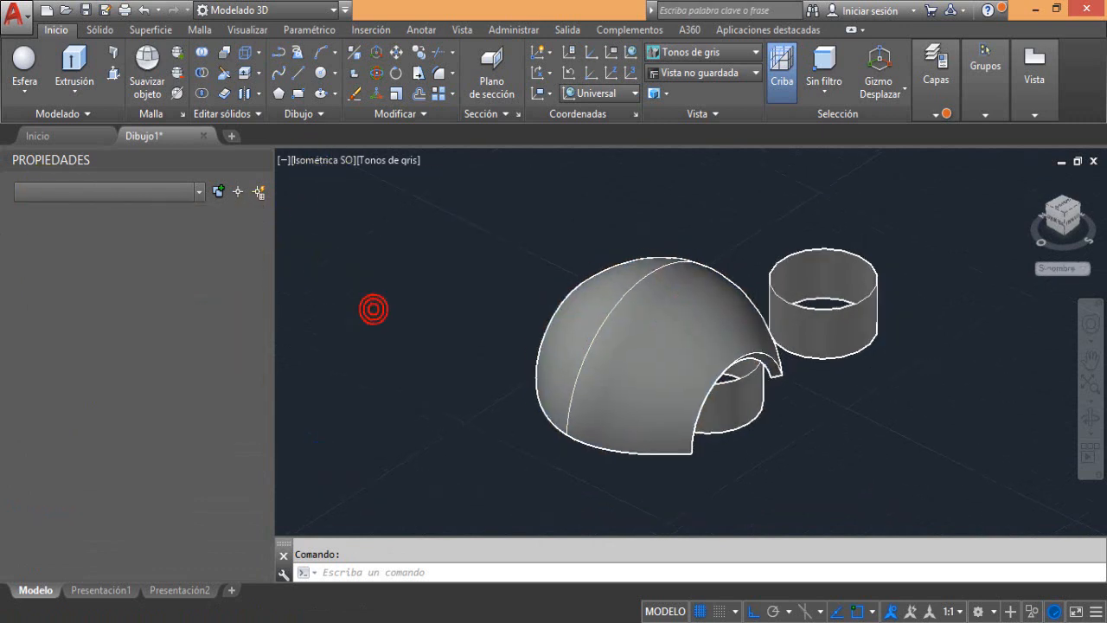
Thicken the ring surface nearer the shell with a thickness of 4, and check its object type in the properties
scroll(702, 336, "up", 5)
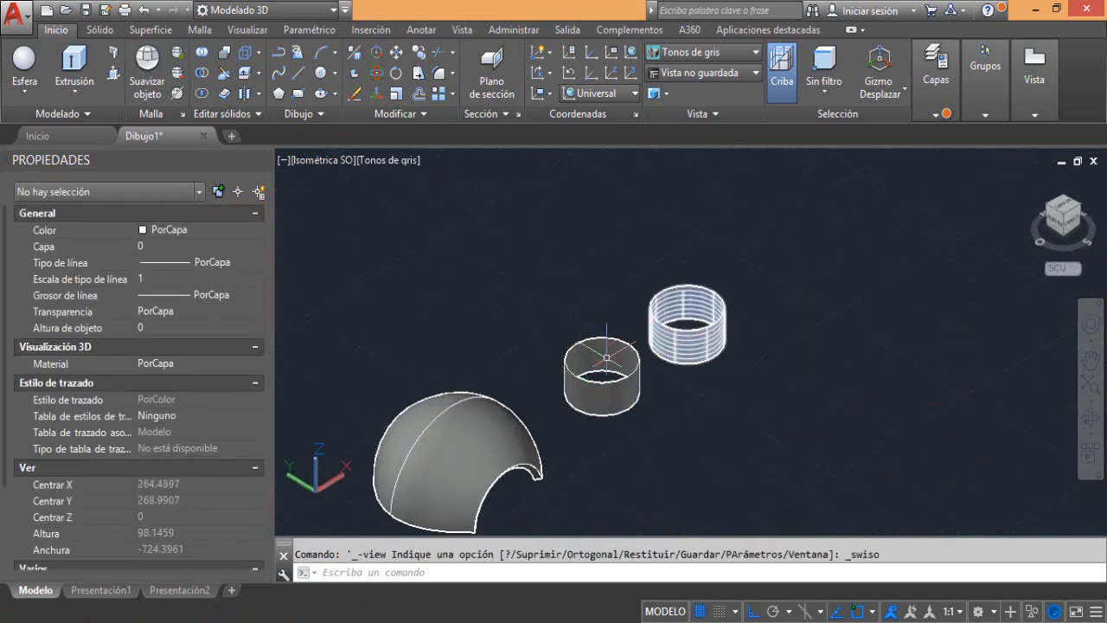
scroll(606, 356, "up", 4)
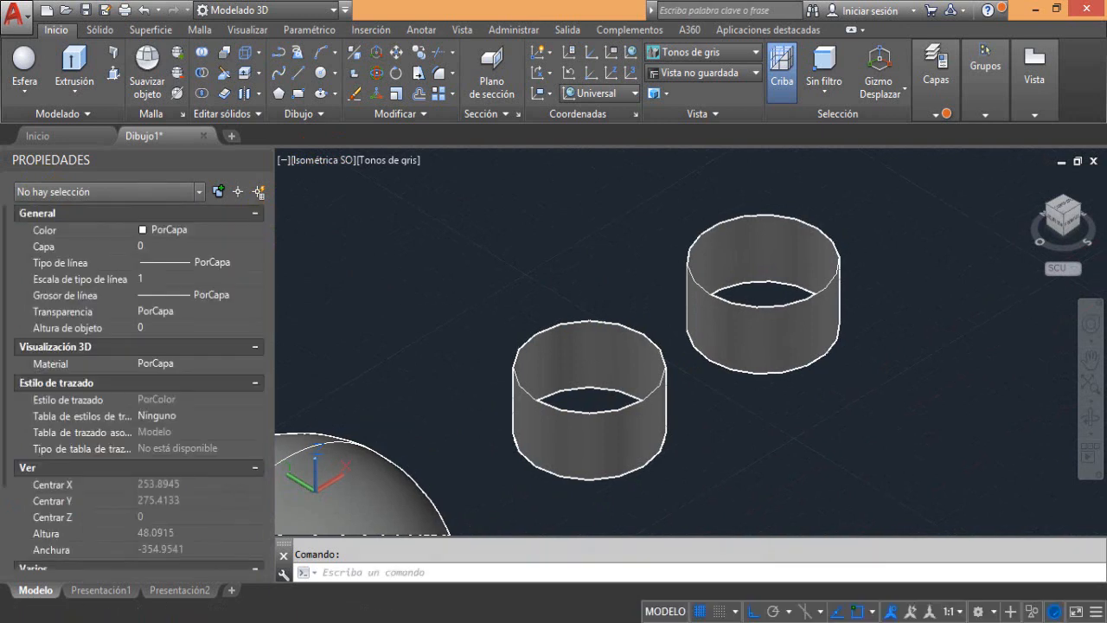
left_click(527, 347)
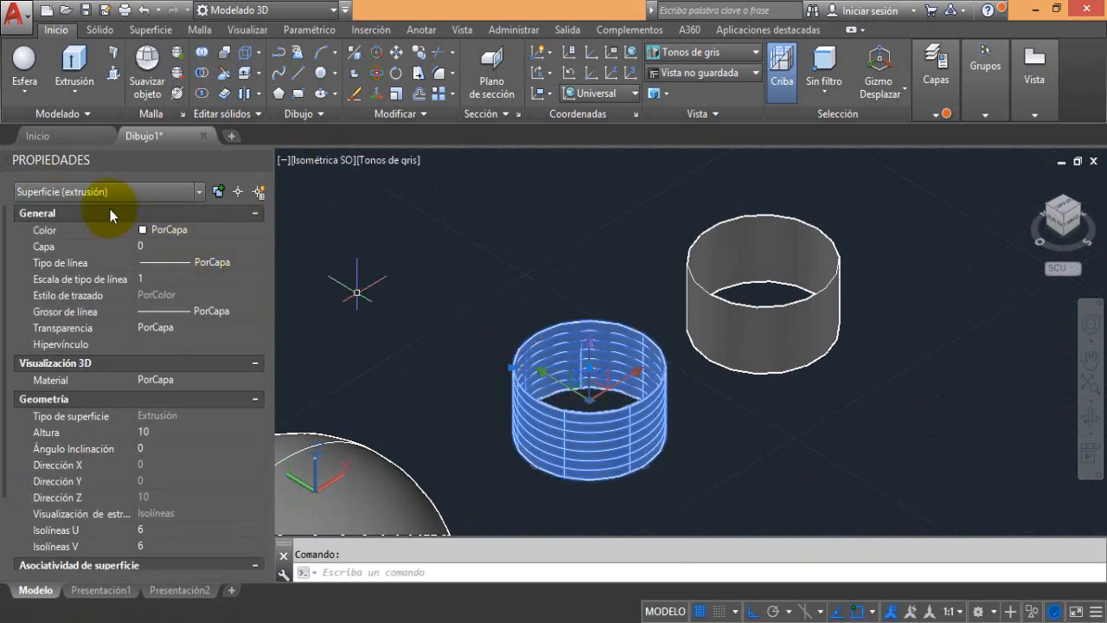
key("Escape")
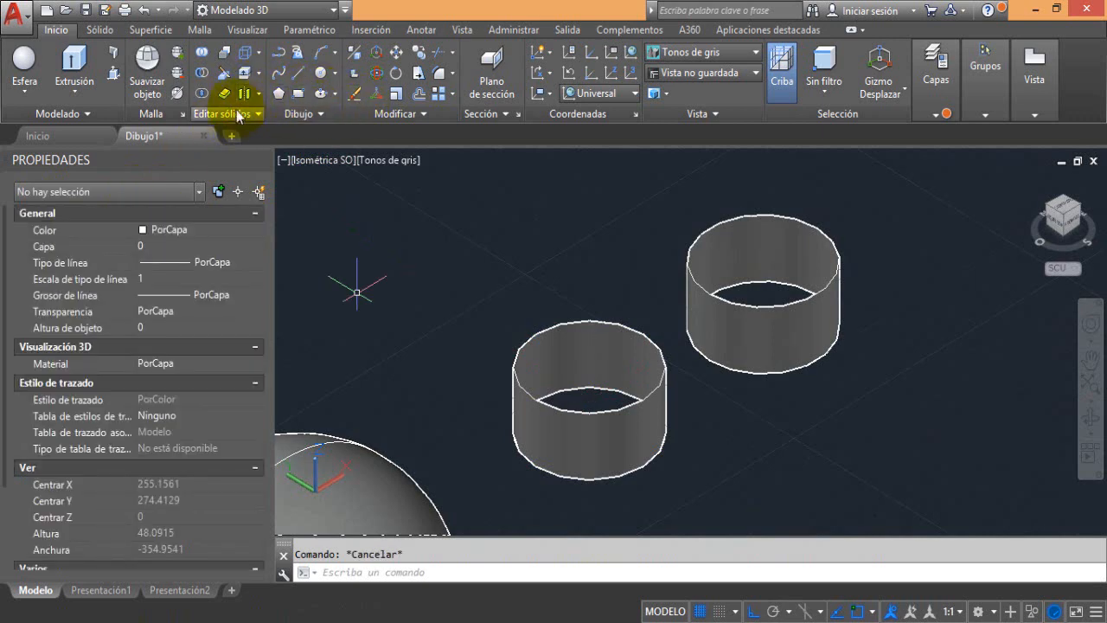
left_click(223, 94)
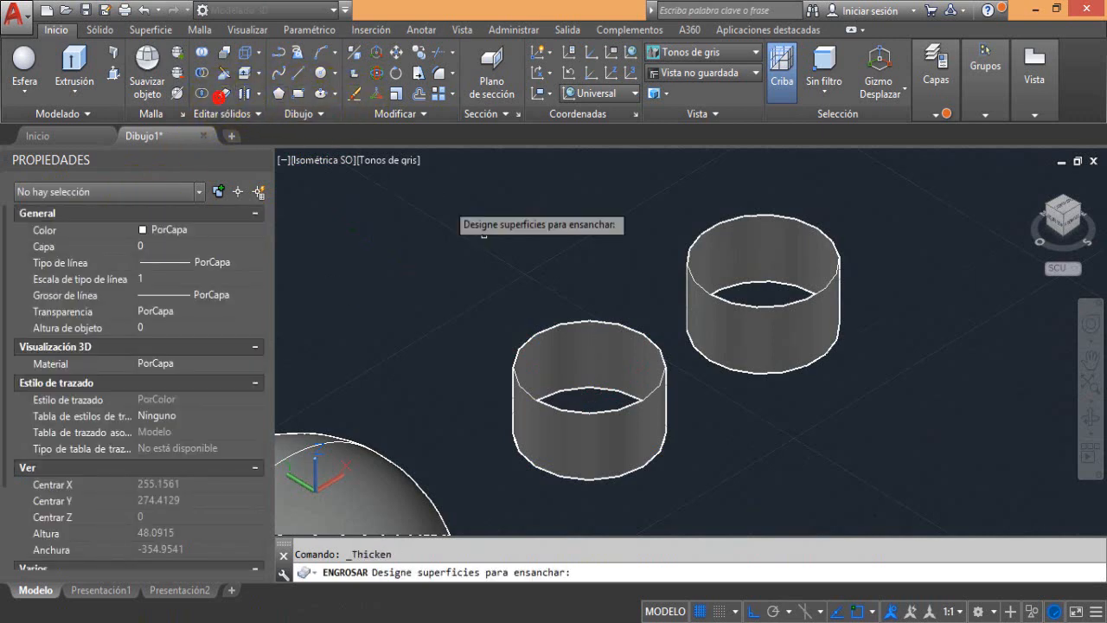
left_click(550, 329)
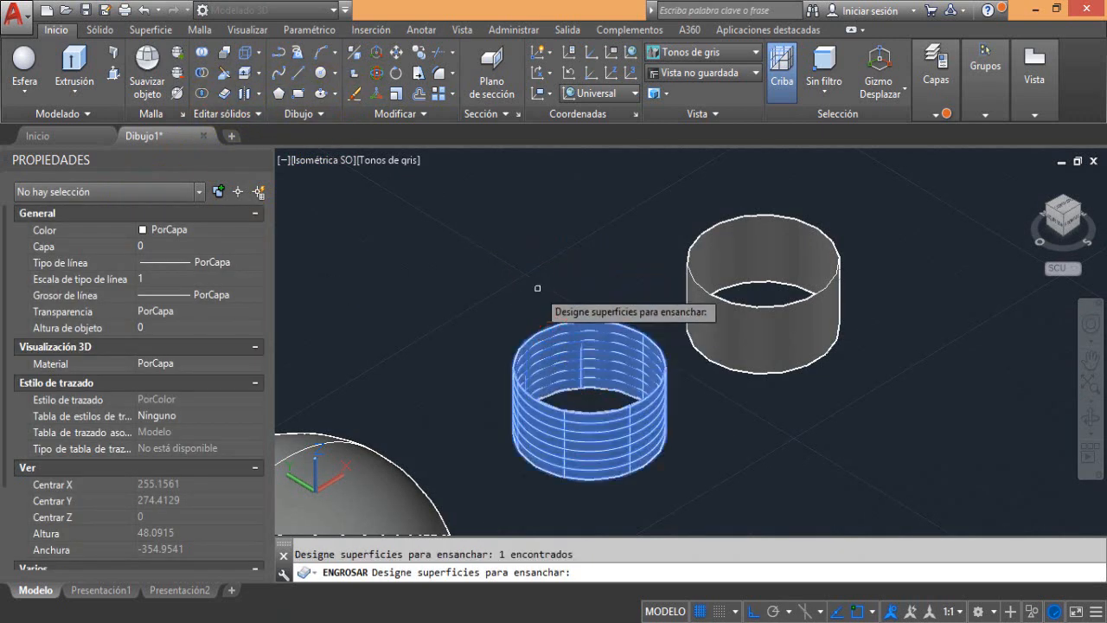
key("Return")
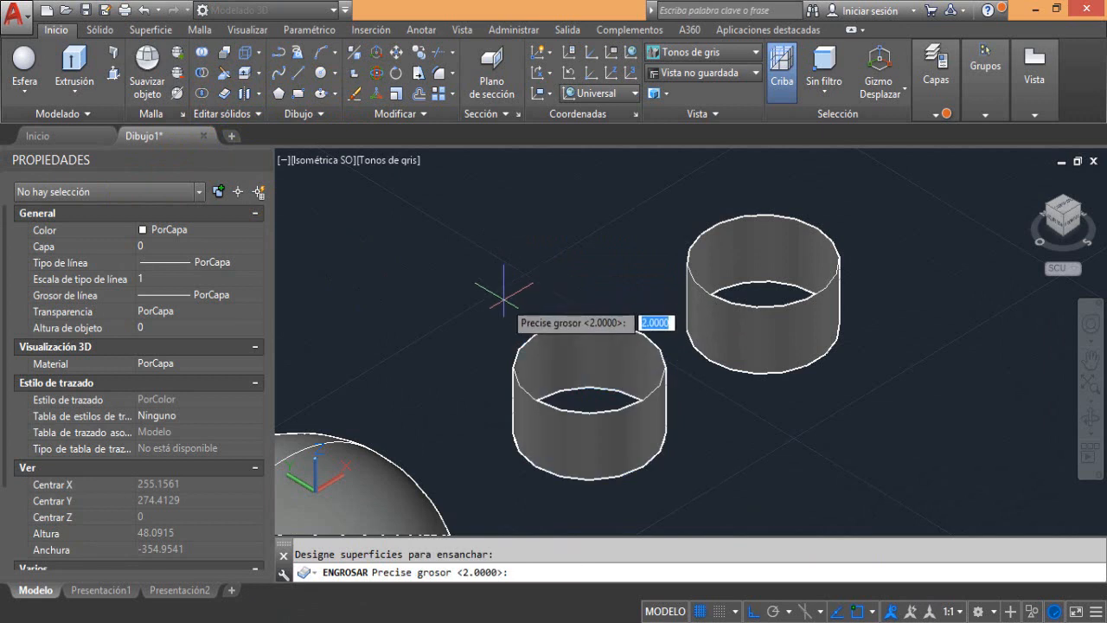
type("4")
key("Return")
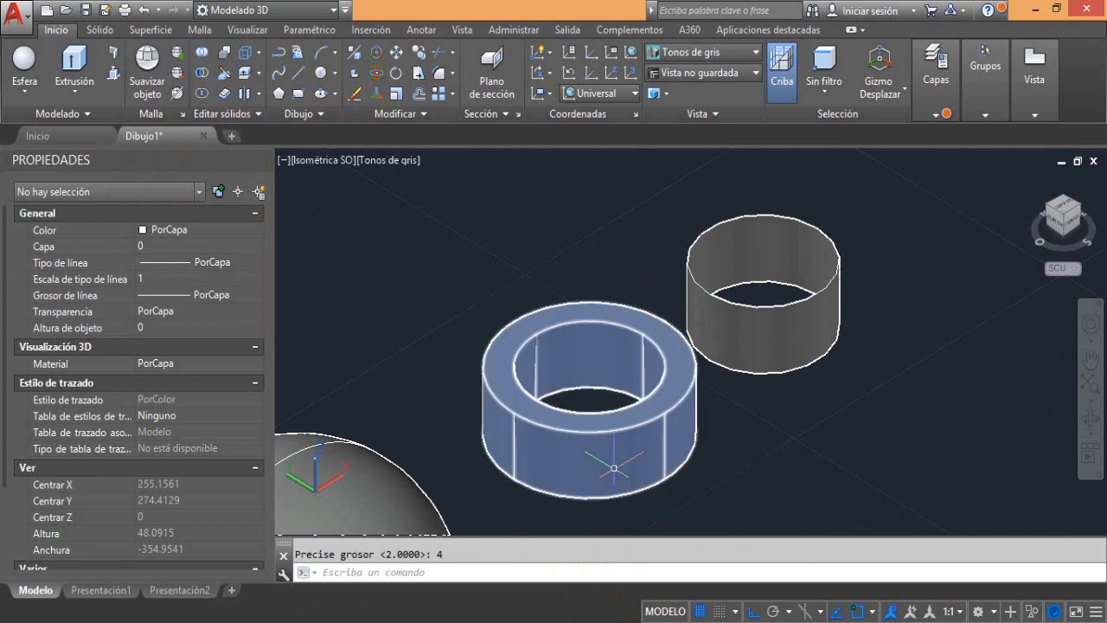
left_click(522, 413)
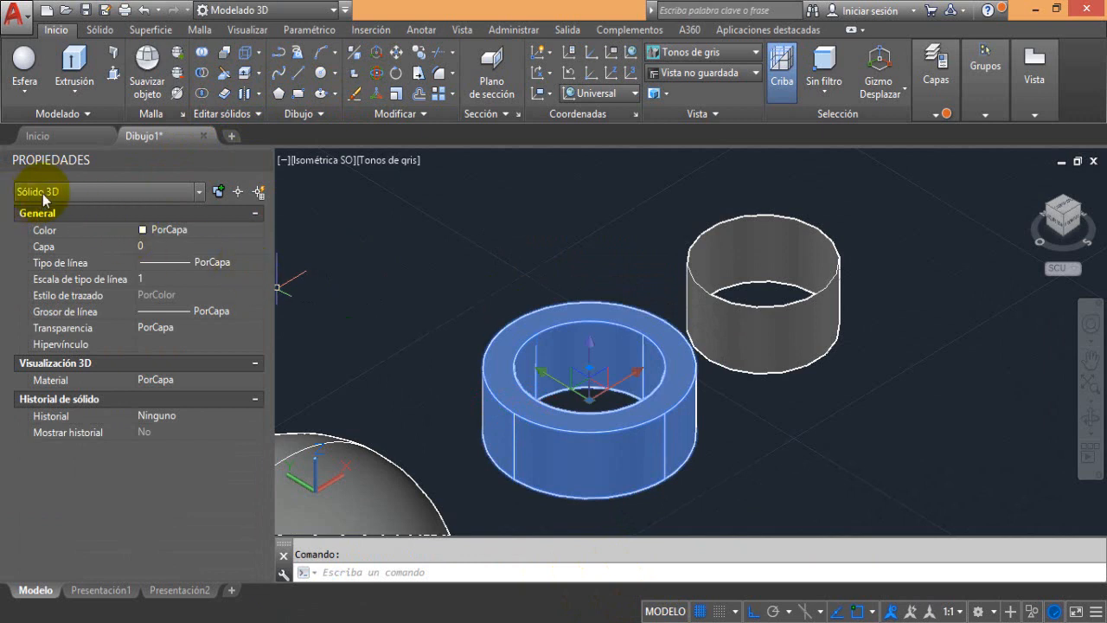
key("Escape")
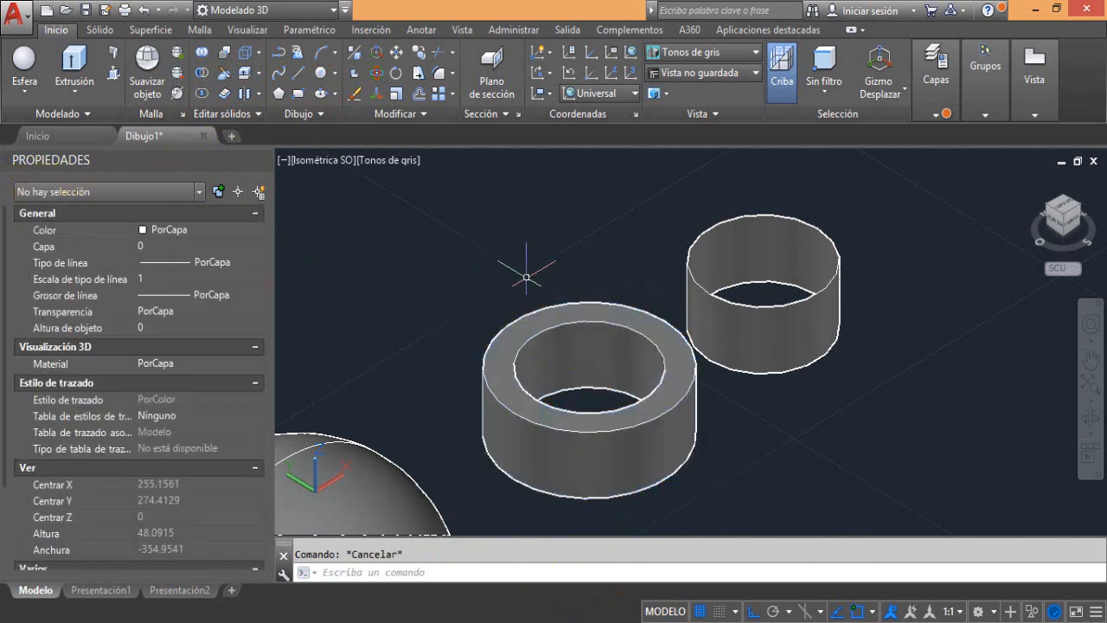
Thicken the ring surface farther from the shell inward with a thickness of -4
left_click(692, 297)
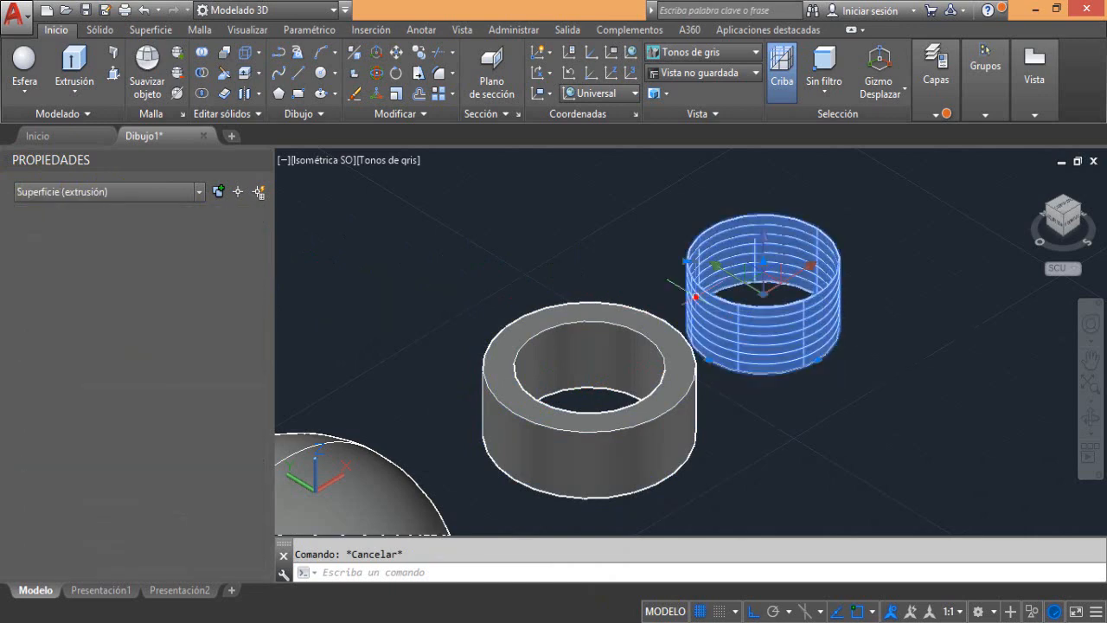
left_click(223, 94)
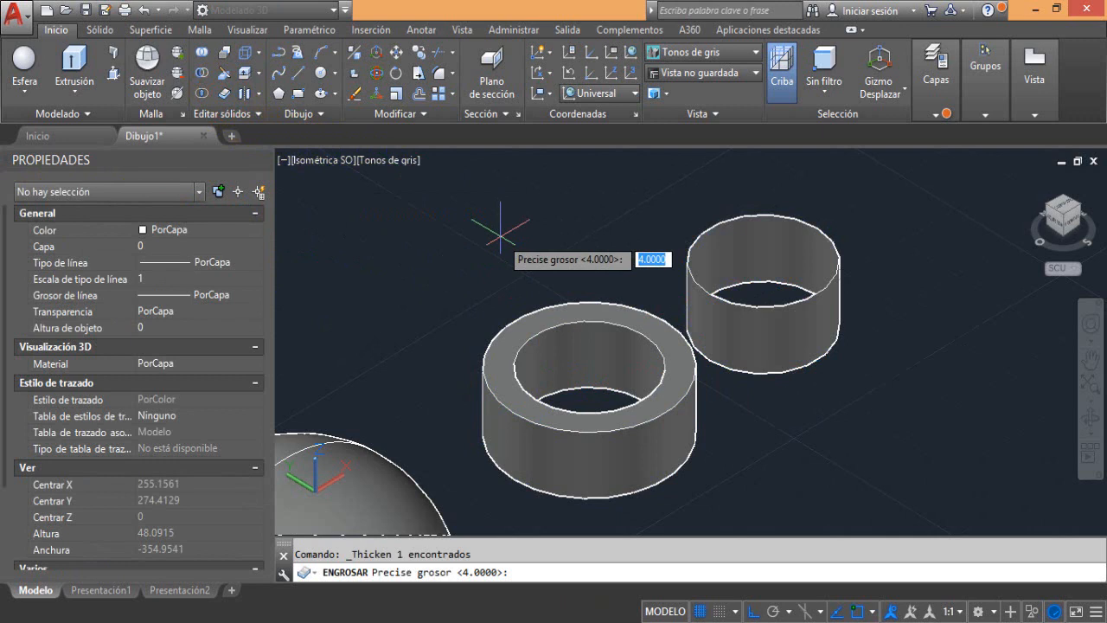
type("-4")
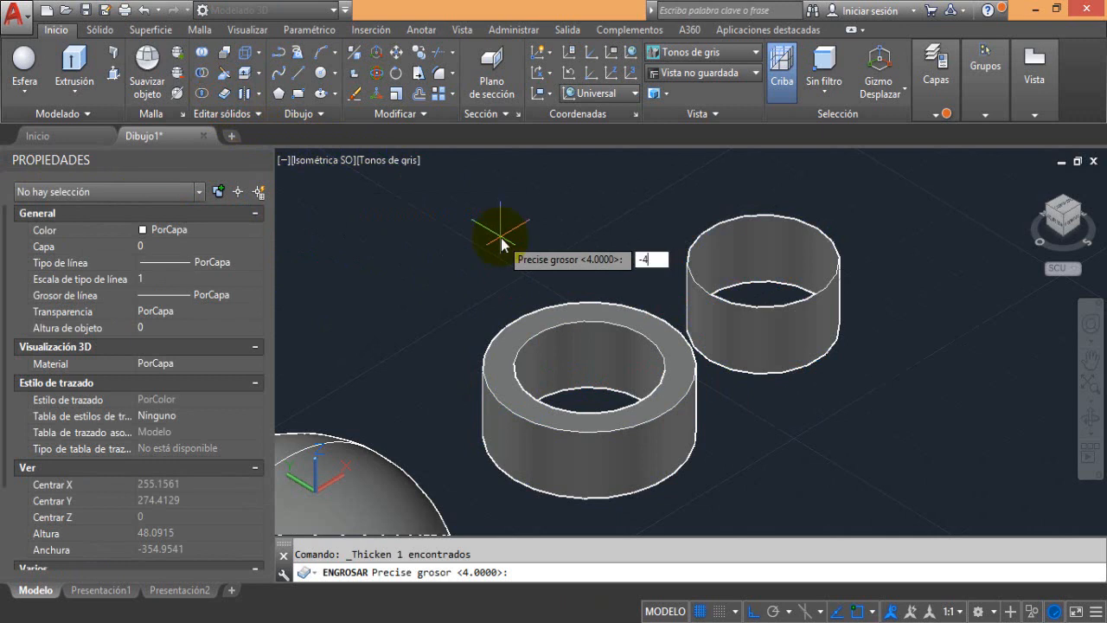
key("Return")
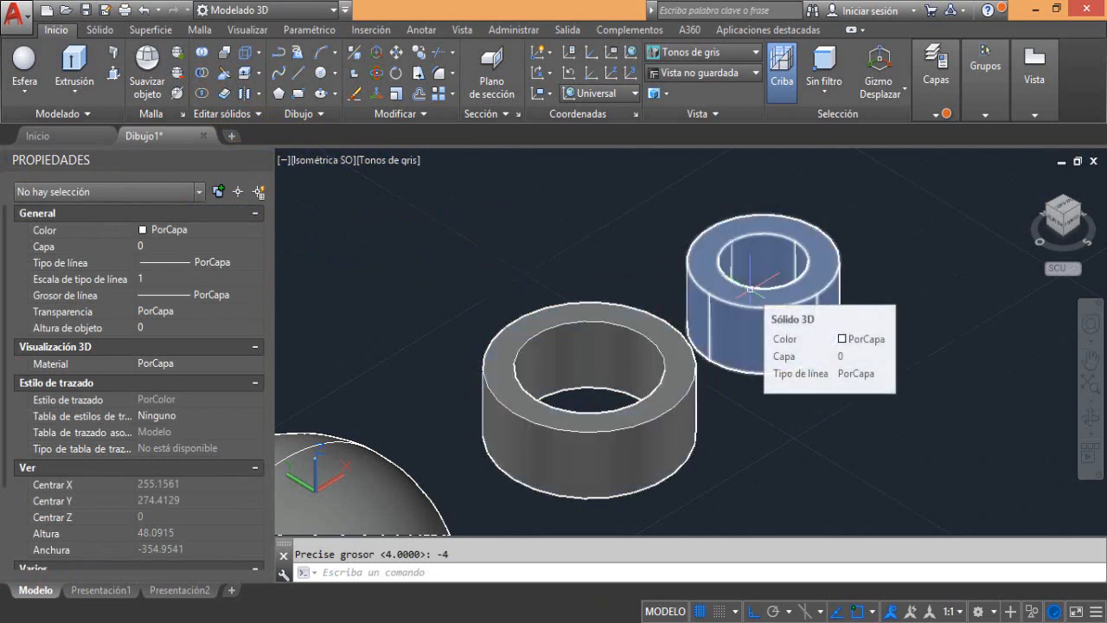
mouse_move(545, 316)
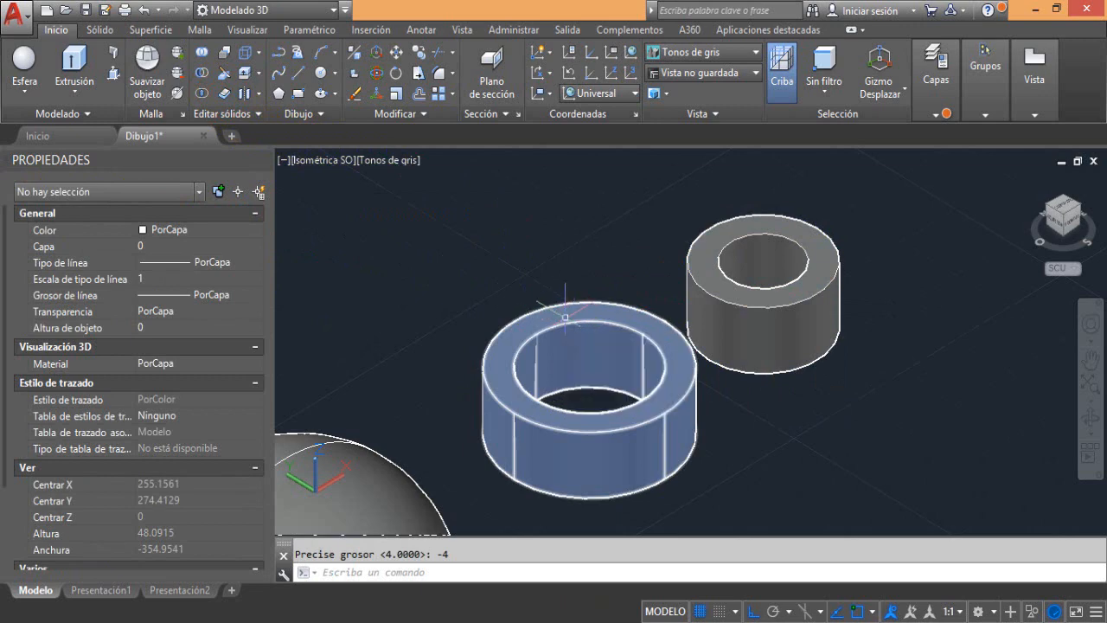
Draw a single straight line parallel to the X axis in the empty area beside the two rings
middle_click_drag(544, 316, 728, 396)
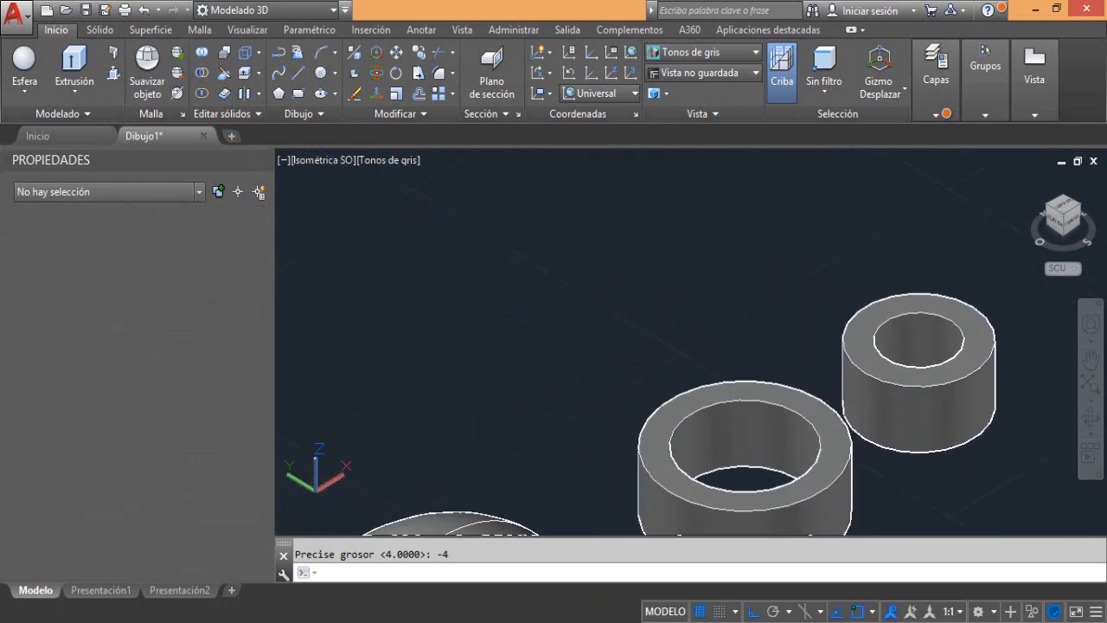
left_click(294, 71)
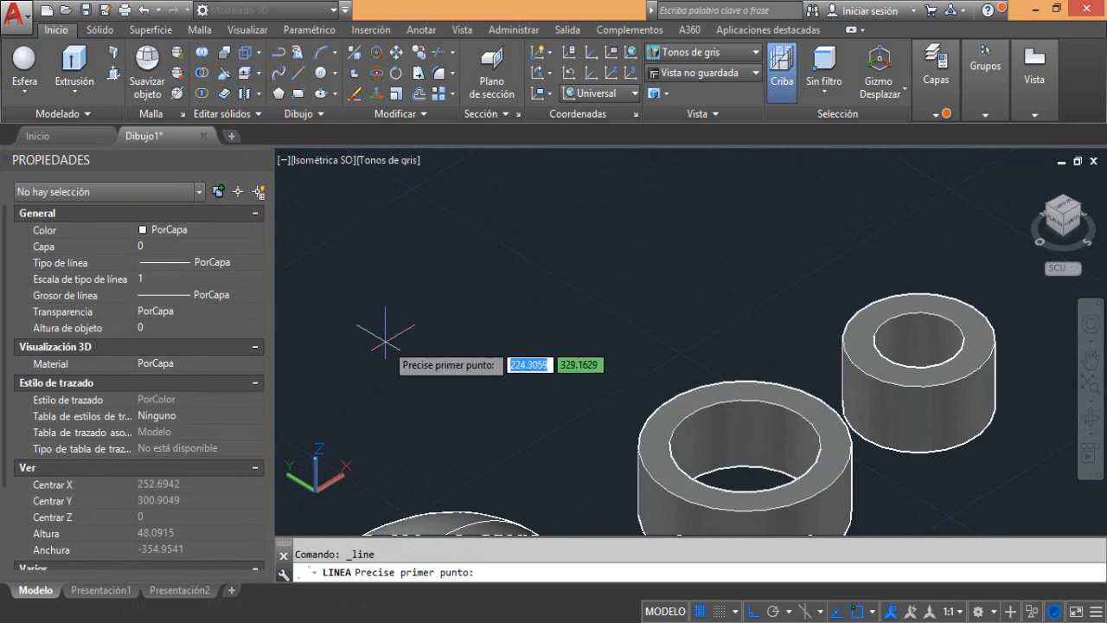
left_click(400, 362)
left_click(553, 271)
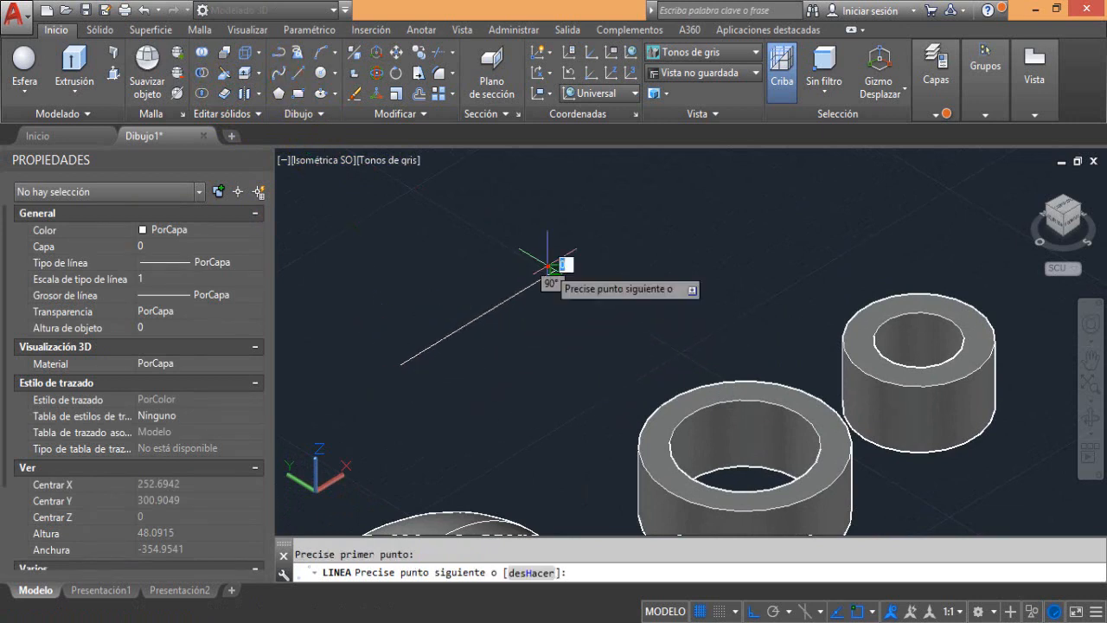
right_click(547, 265)
left_click(578, 283)
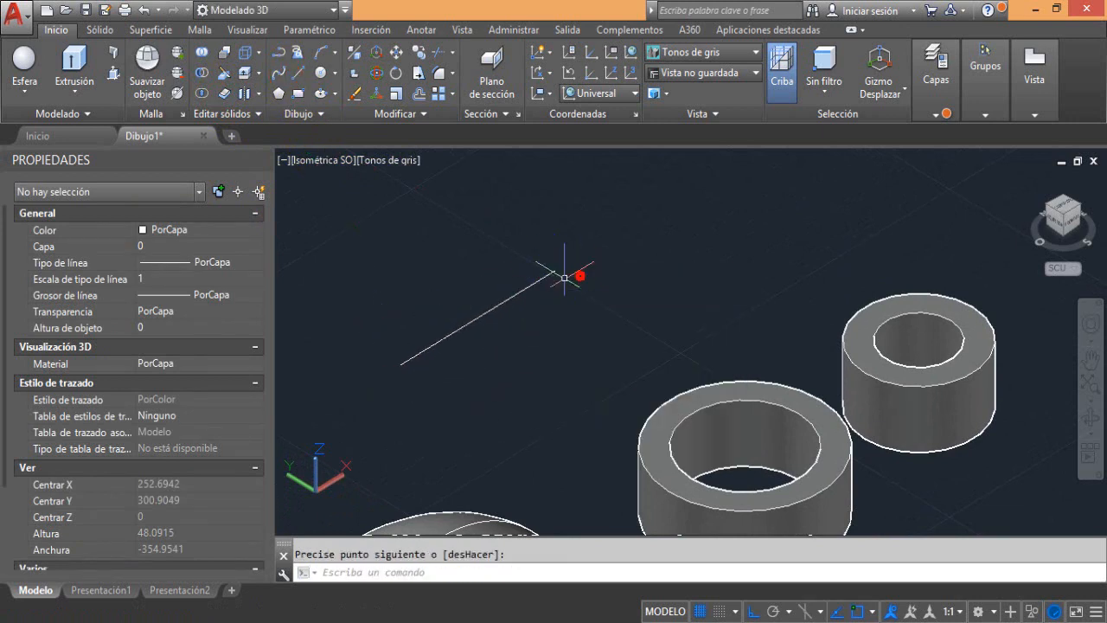
Pull the new line upward with Presspull into a vertical flat surface about 21 units high
left_click(113, 75)
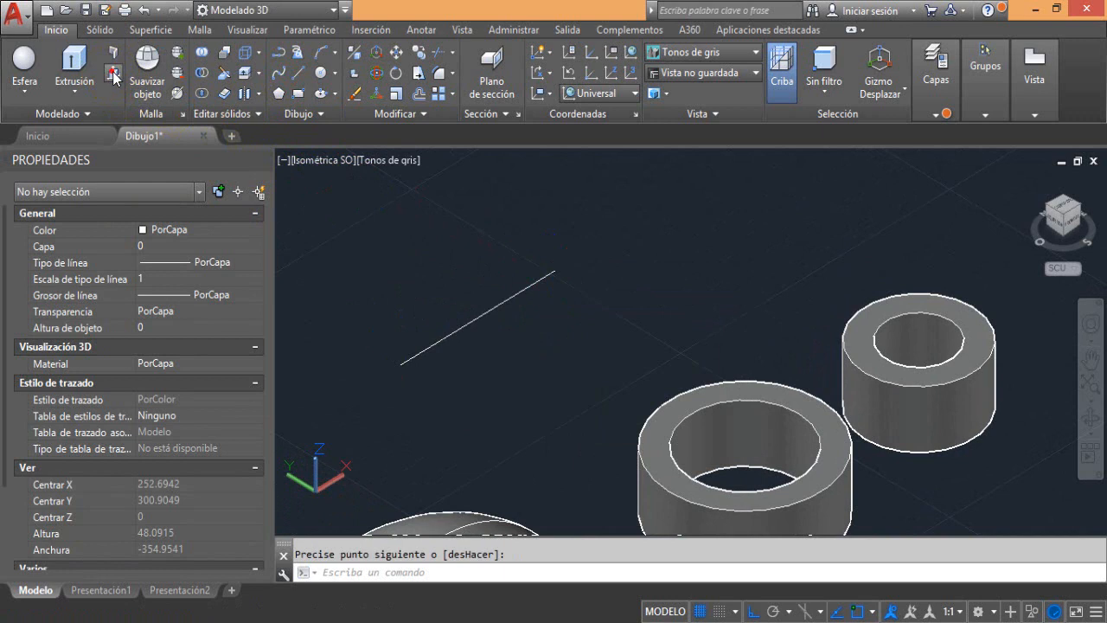
left_click(470, 321)
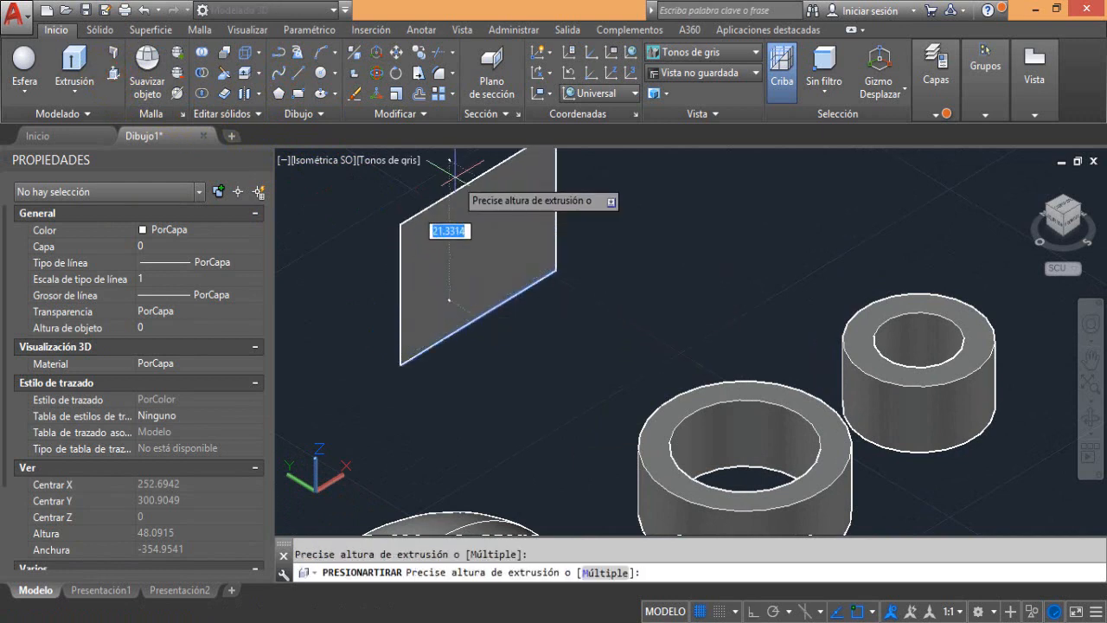
left_click(457, 197)
middle_click_drag(445, 308, 471, 356)
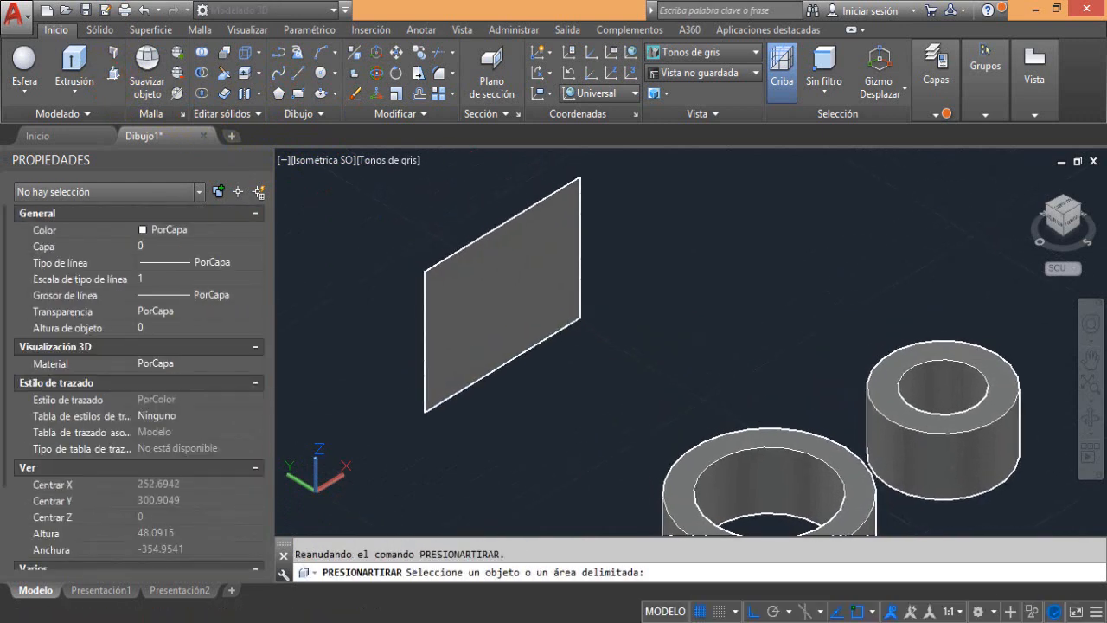
key("Return")
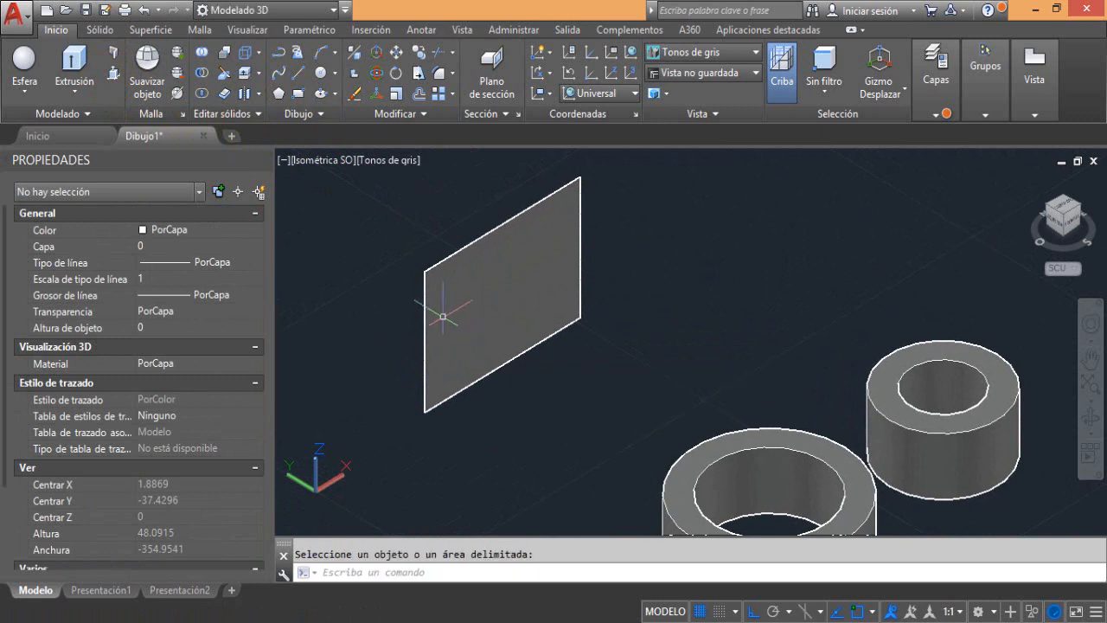
Try thickening the vertical flat surface with a thickness of 5, and undo the thickening
left_click(227, 95)
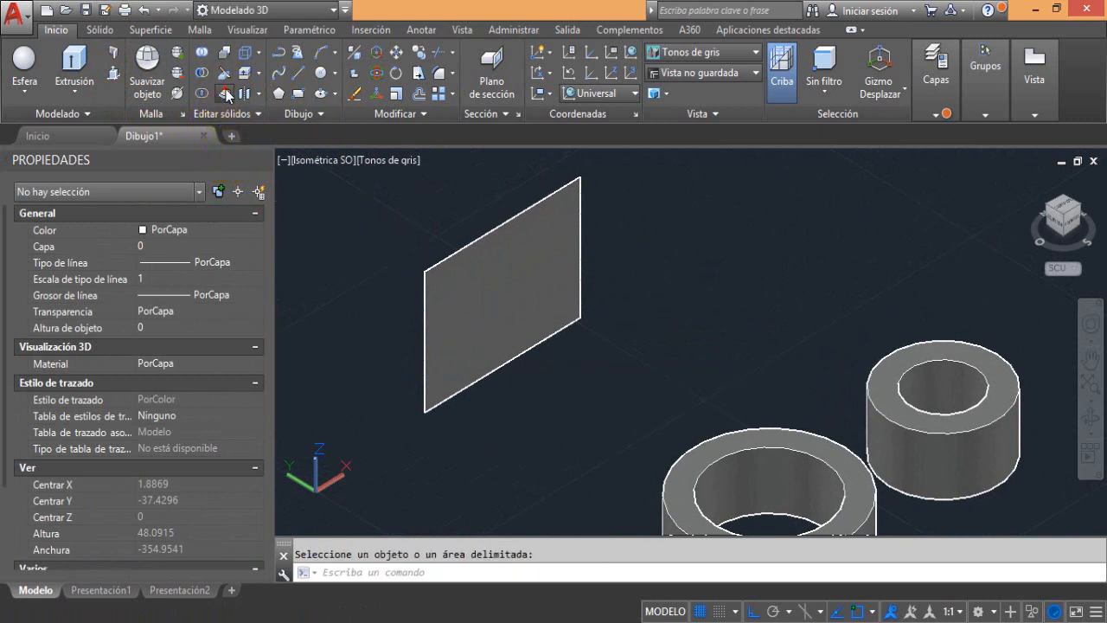
left_click(449, 271)
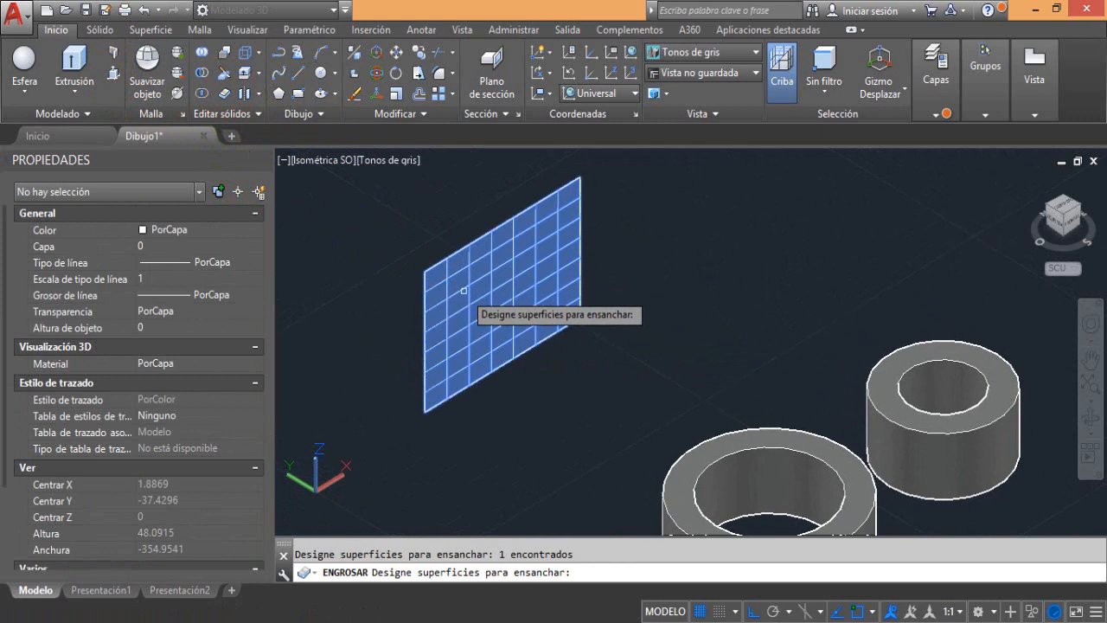
key("Return")
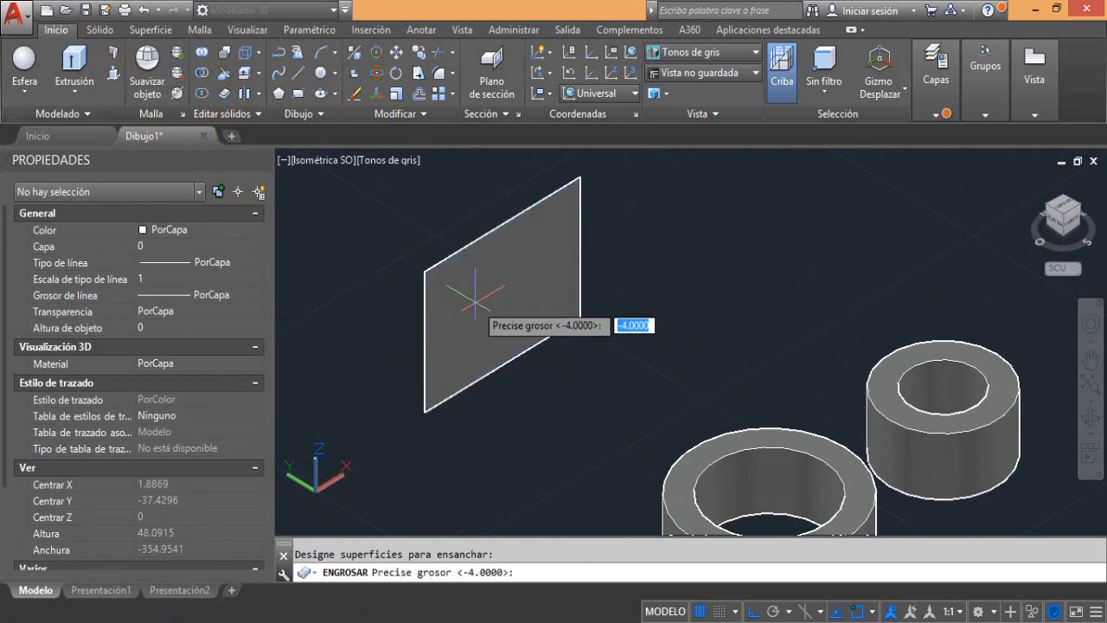
type("5")
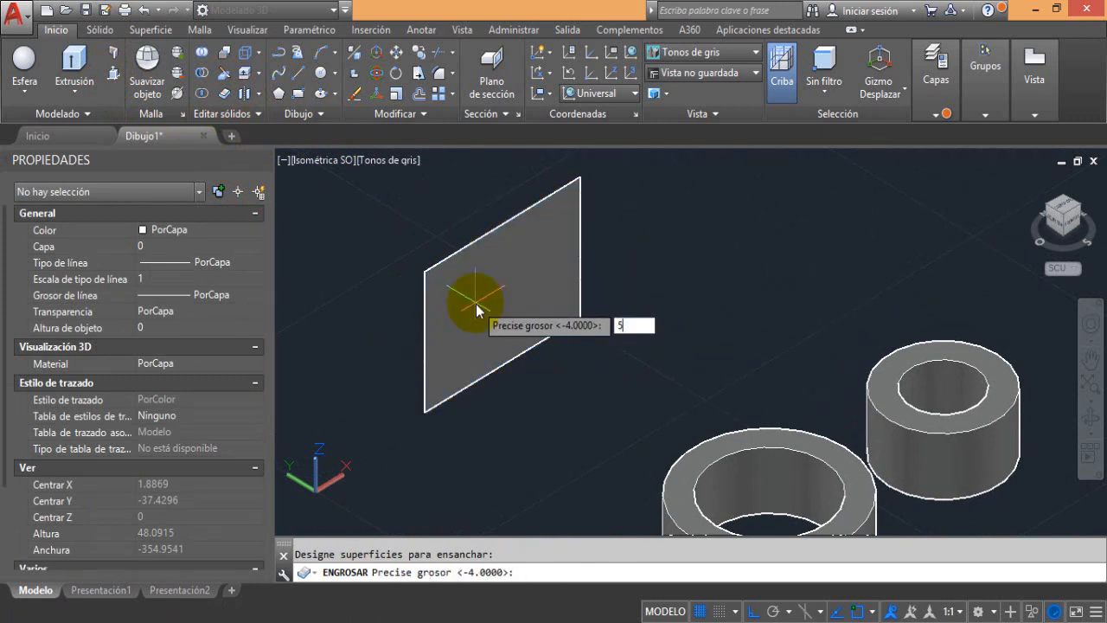
key("Return")
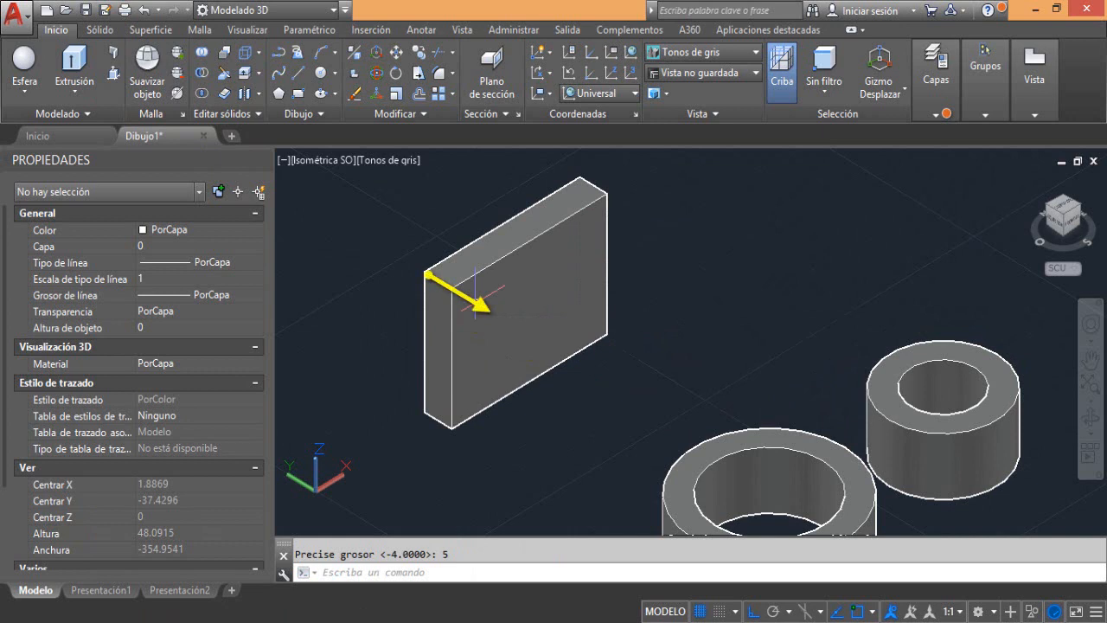
key("ctrl+z")
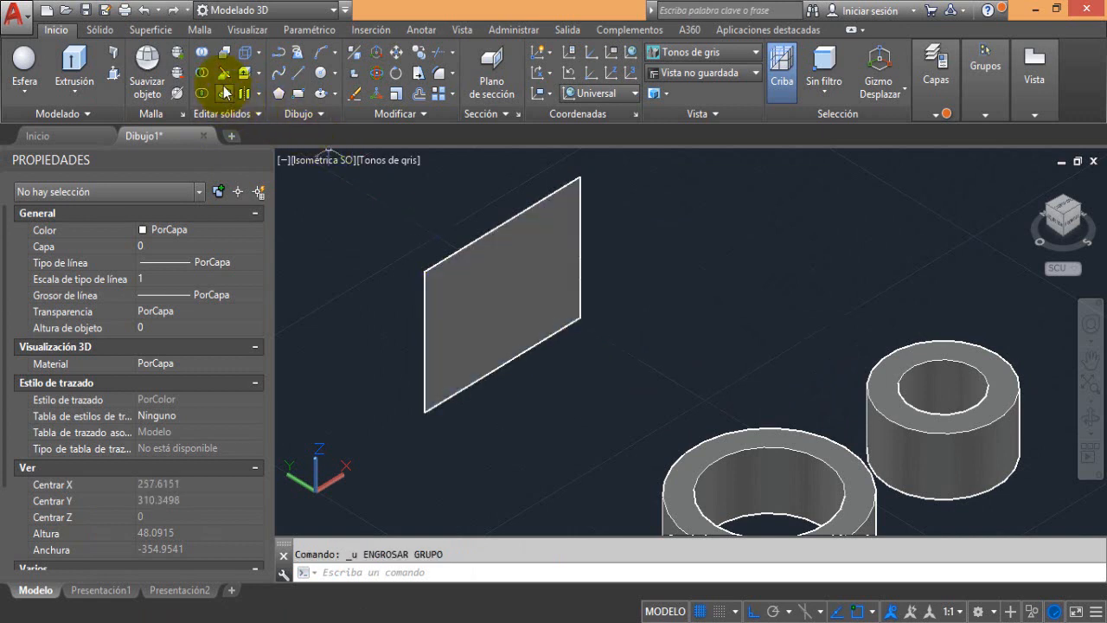
Thicken the vertical flat surface in the opposite direction with a thickness of -5
left_click(223, 93)
left_click(415, 245)
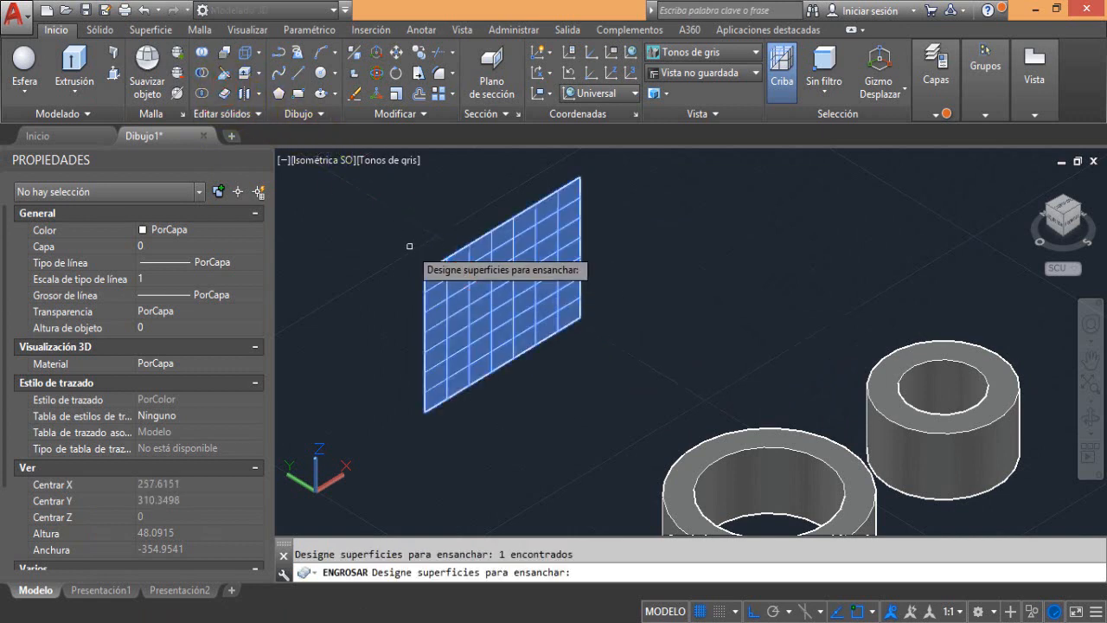
key("Return")
type("-")
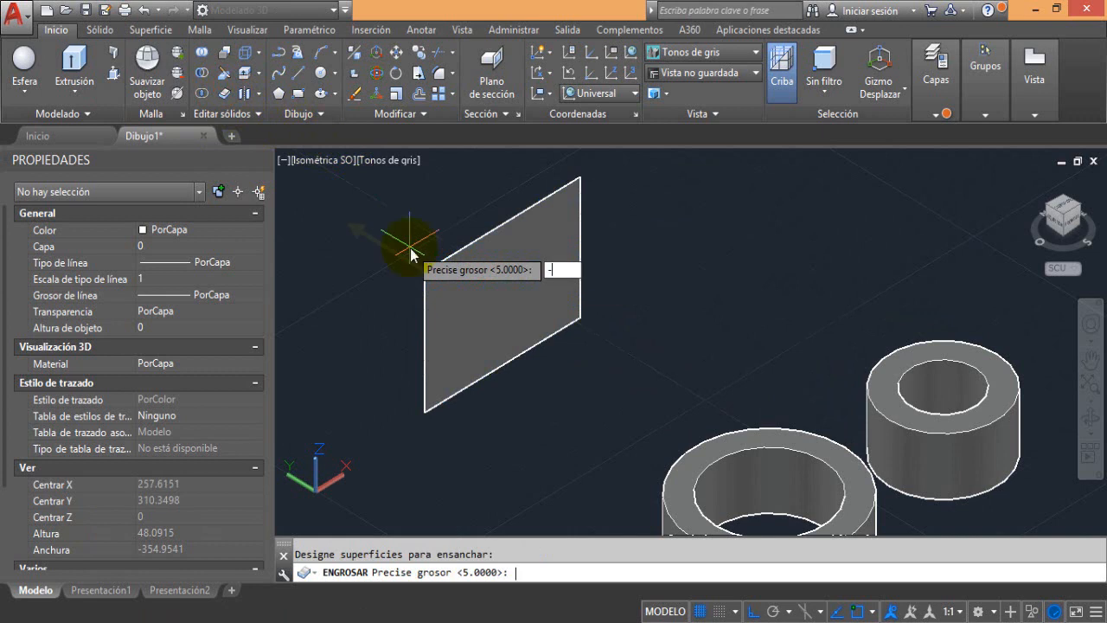
type("5")
key("Return")
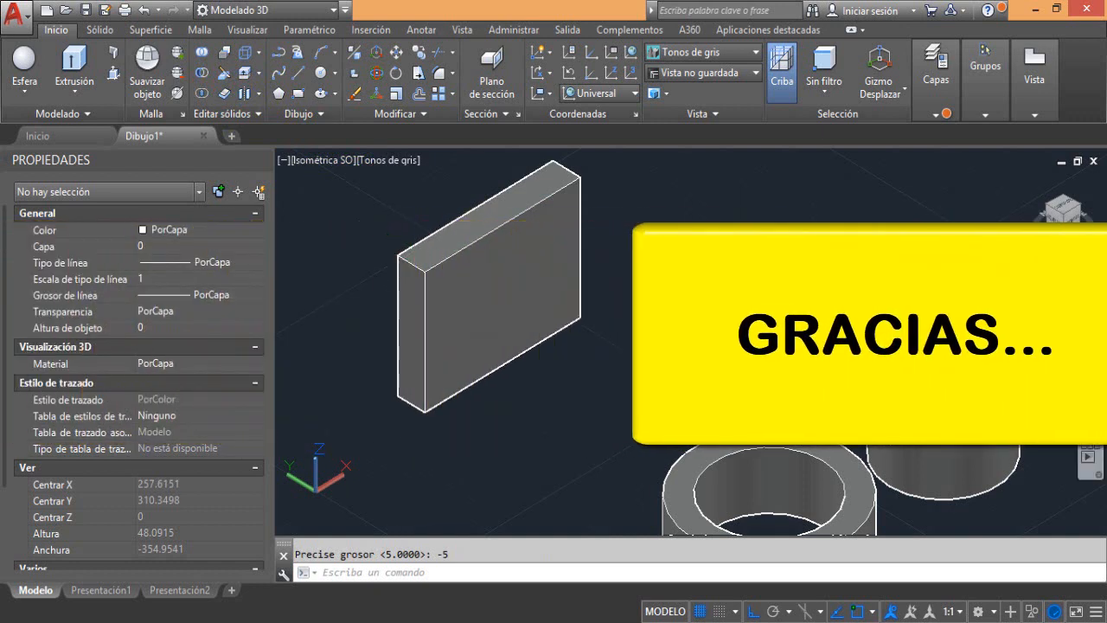
scroll(767, 381, "down", 11)
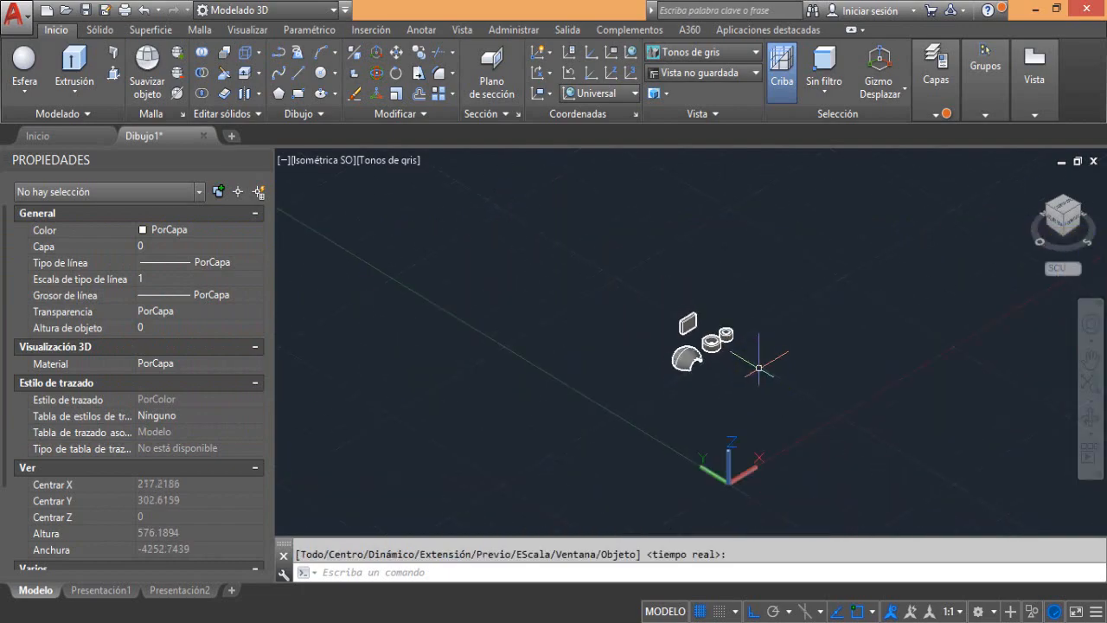